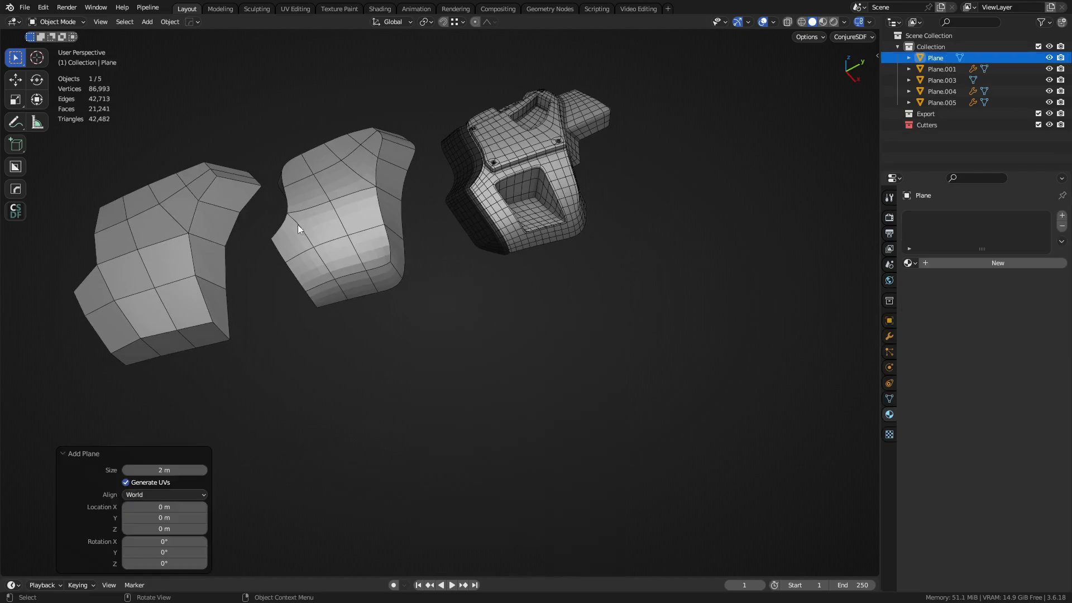
Step: Knife-cut a closed ten-sided outline with a notch along one side into the face of the new plane
scroll(425, 217, "down", 3)
middle_click_drag(432, 216, 360, 311, "alt")
middle_click_drag(324, 247, 648, 574, "shift")
scroll(497, 396, "up", 5)
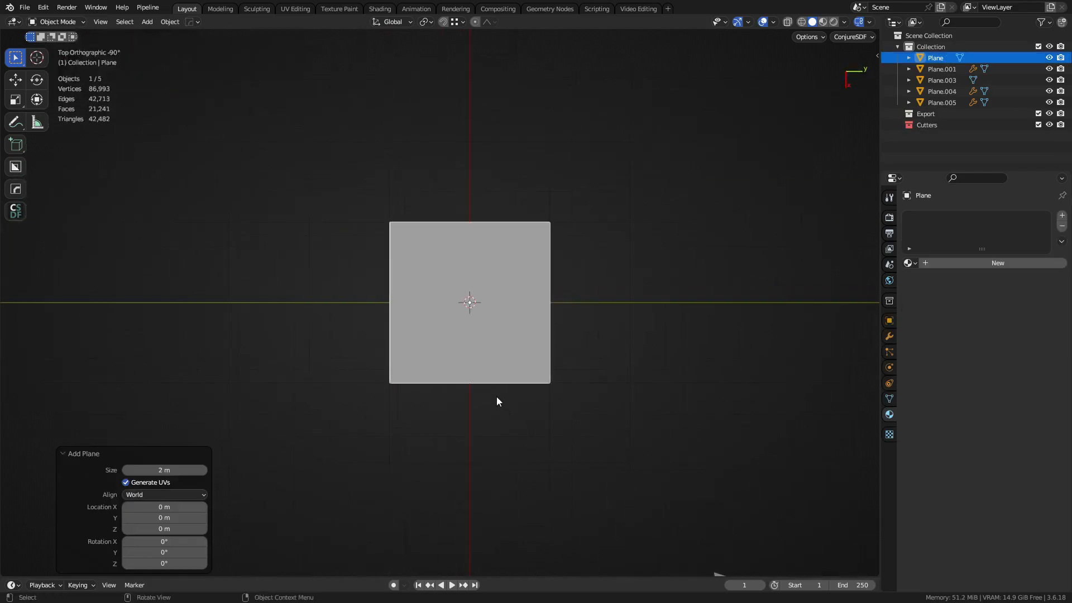
middle_click_drag(519, 407, 545, 361)
middle_click_drag(508, 377, 502, 414, "shift")
key("Tab")
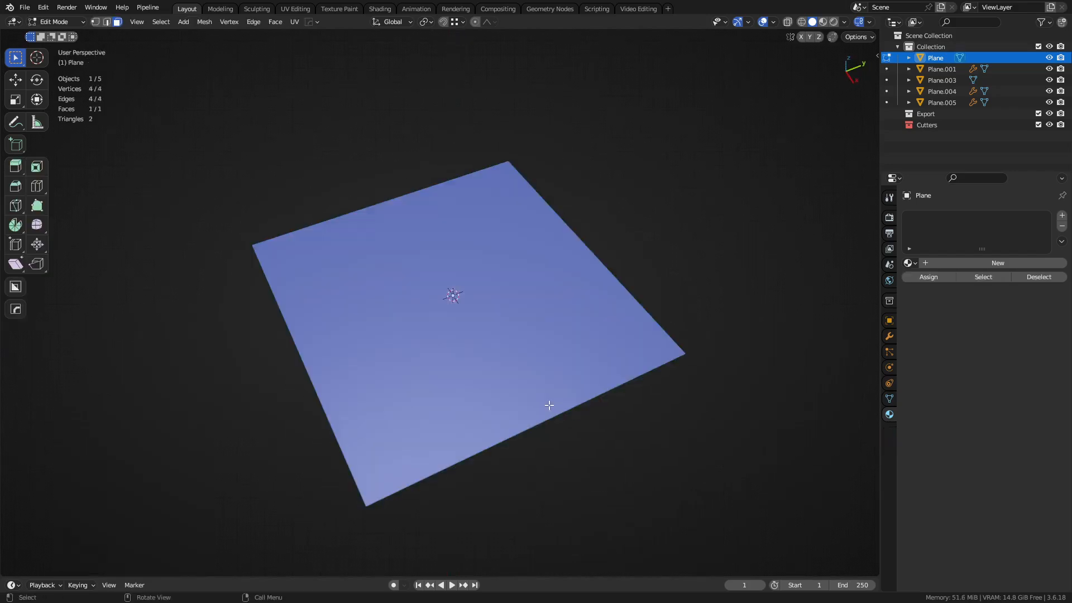
key("alt+a")
key("k")
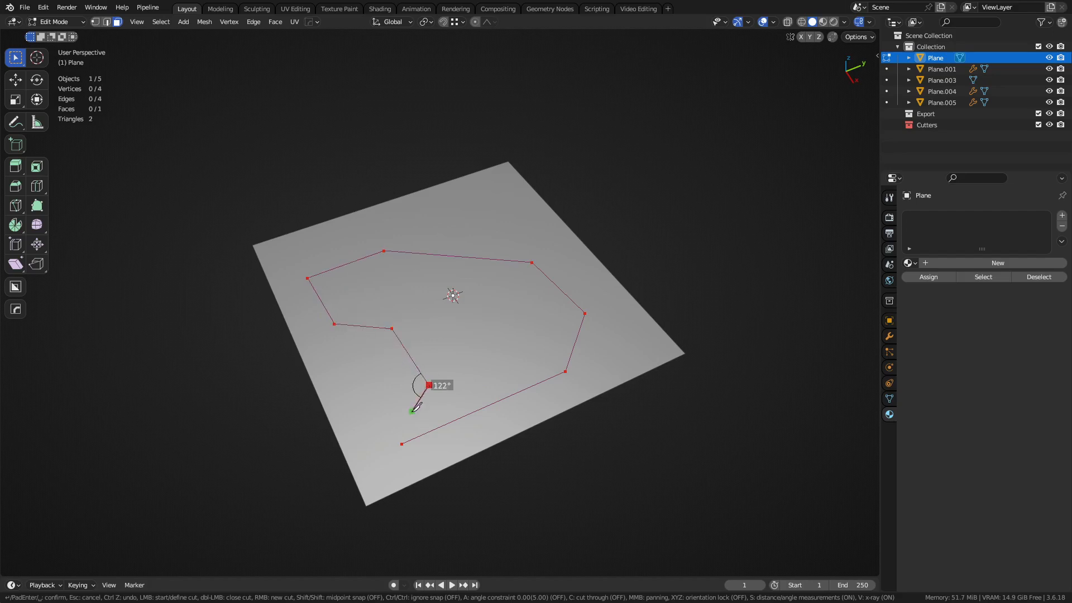
left_click(401, 444)
key("Return")
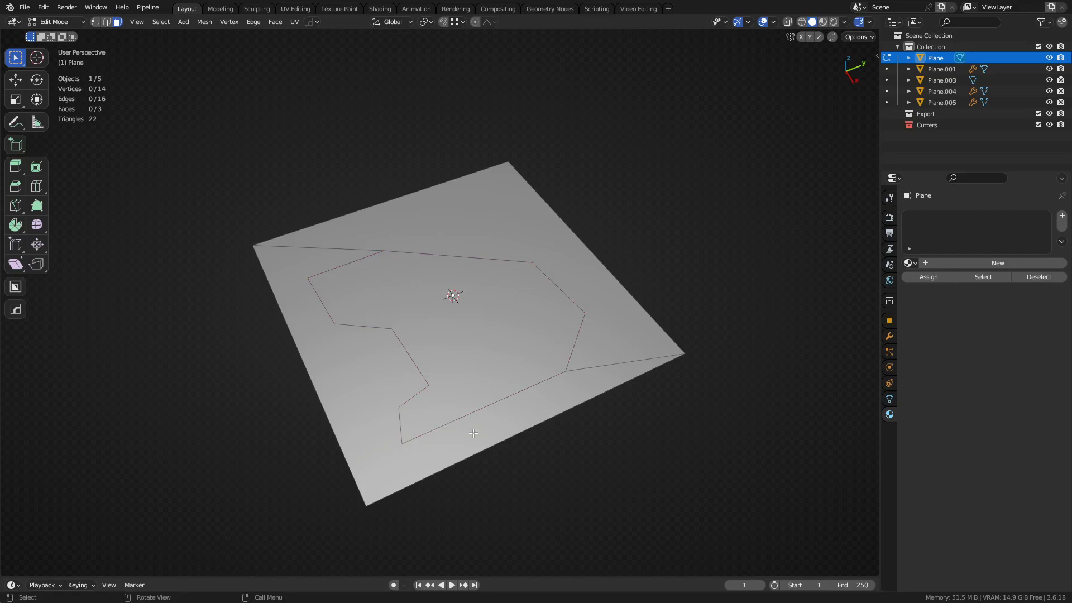
Step: Delete the faces outside the knife-cut outline so only the notched shape is kept
left_click(523, 351)
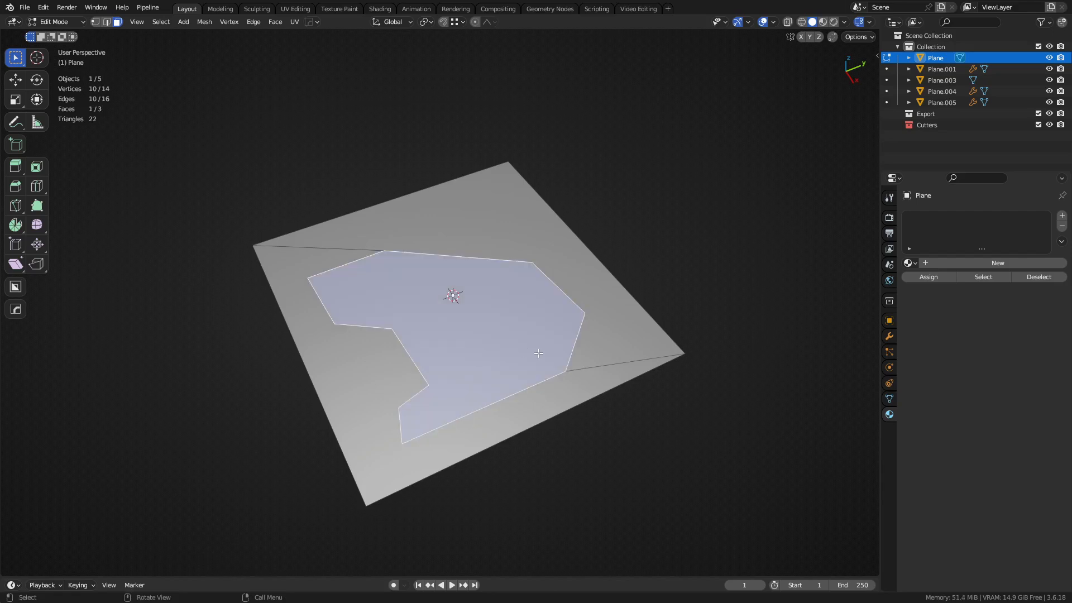
key("ctrl+i")
key("x")
left_click(588, 287)
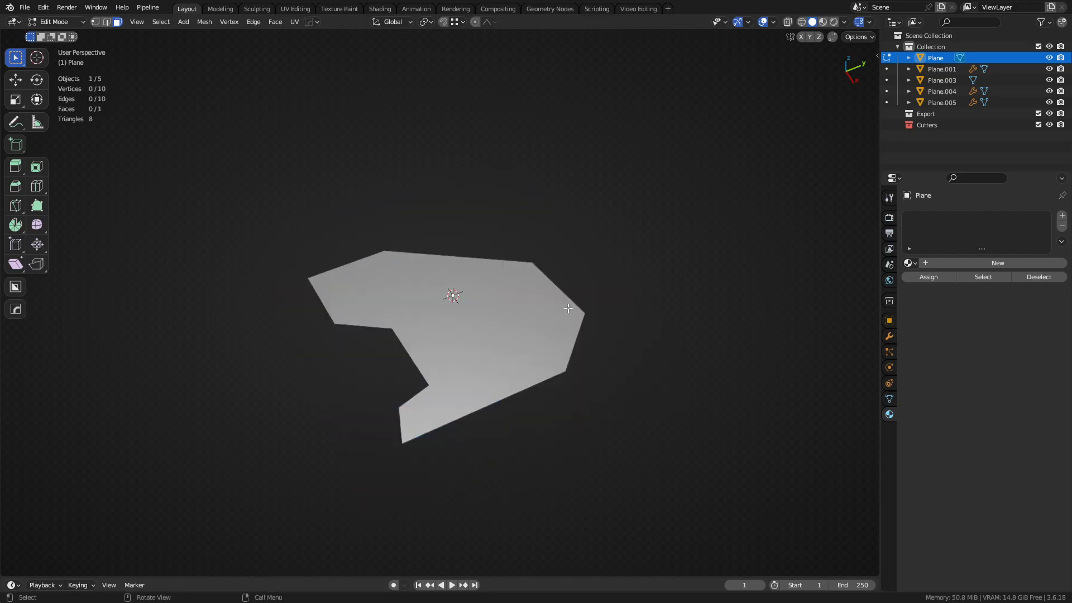
left_click(495, 331)
Step: Duplicate the notched plane about 2 m along the global Y axis and delete the copy again
middle_click_drag(520, 380, 431, 354)
key("Tab")
left_click(417, 390)
middle_click_drag(362, 365, 348, 389)
key("shift+d")
key("x")
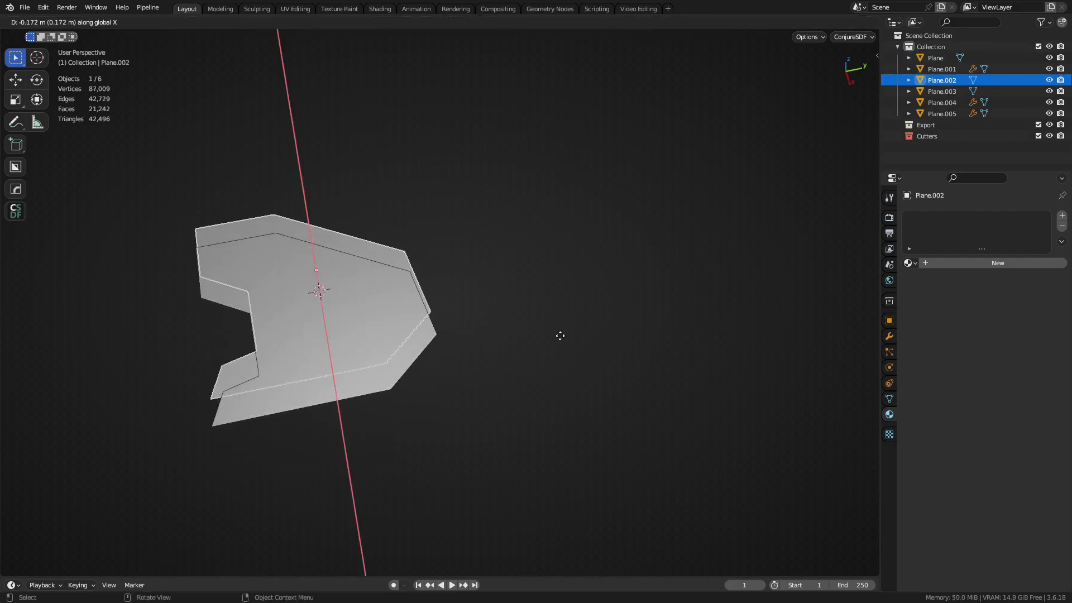
key("y")
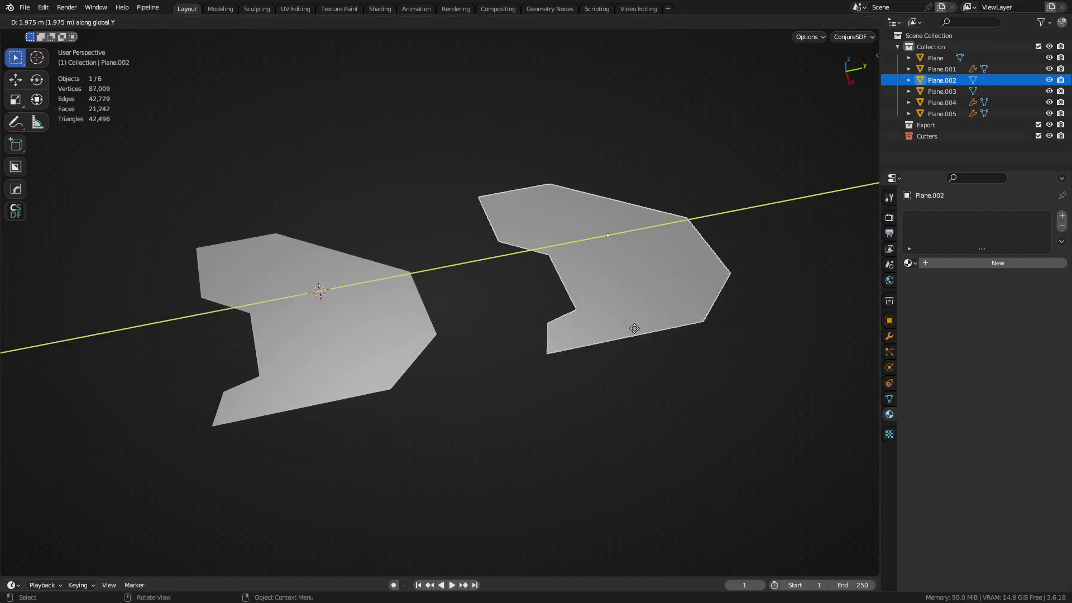
left_click(646, 334)
key("x")
left_click(586, 330)
Step: Knife-cut the original notched face into a grid, linking the notch corners to the outer border and adding a lengthwise cut through the body
left_click(363, 344)
key("Tab")
left_click(407, 343)
middle_click_drag(411, 344, 518, 339, "shift")
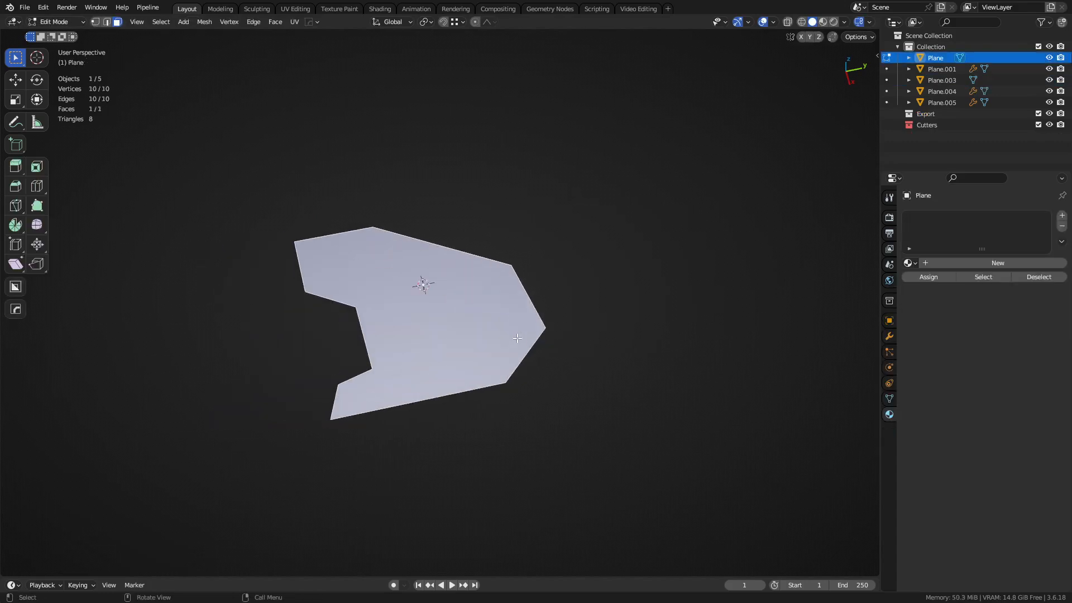
key("alt+a")
key("1")
key("k")
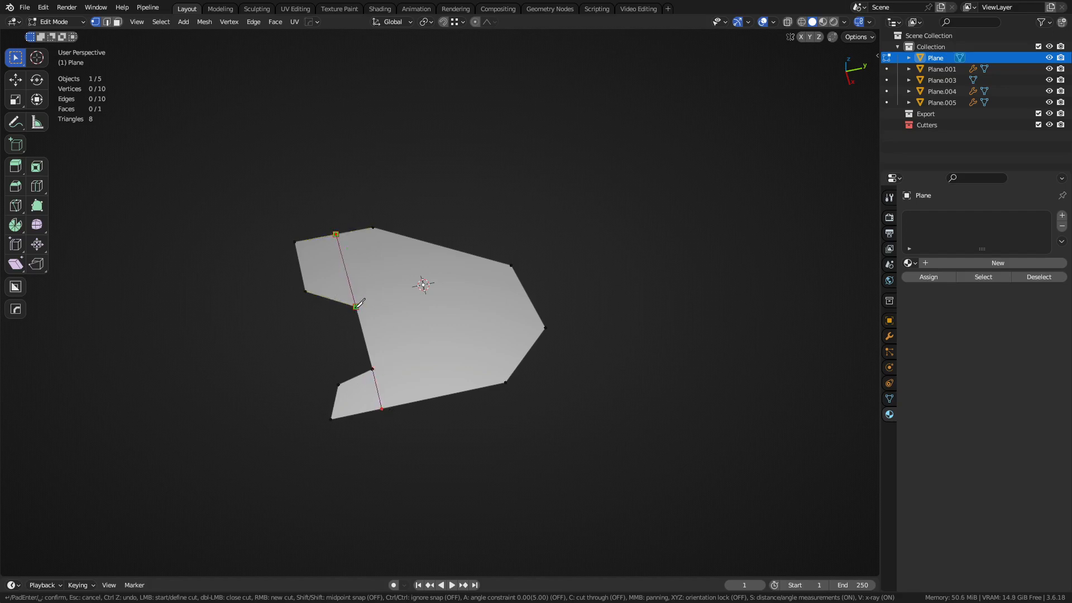
left_click(511, 266)
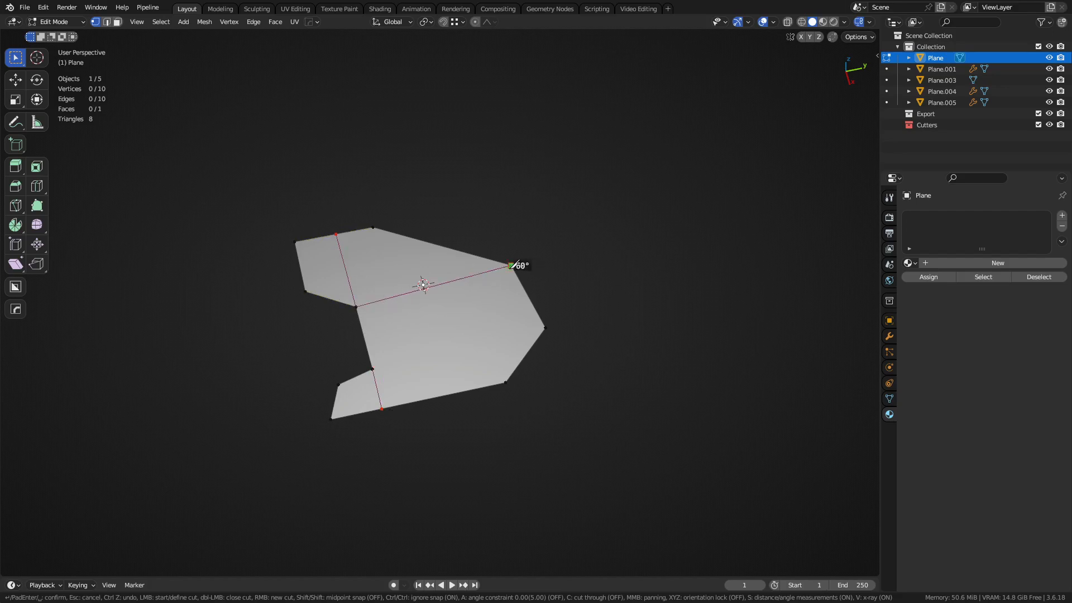
right_click(511, 266)
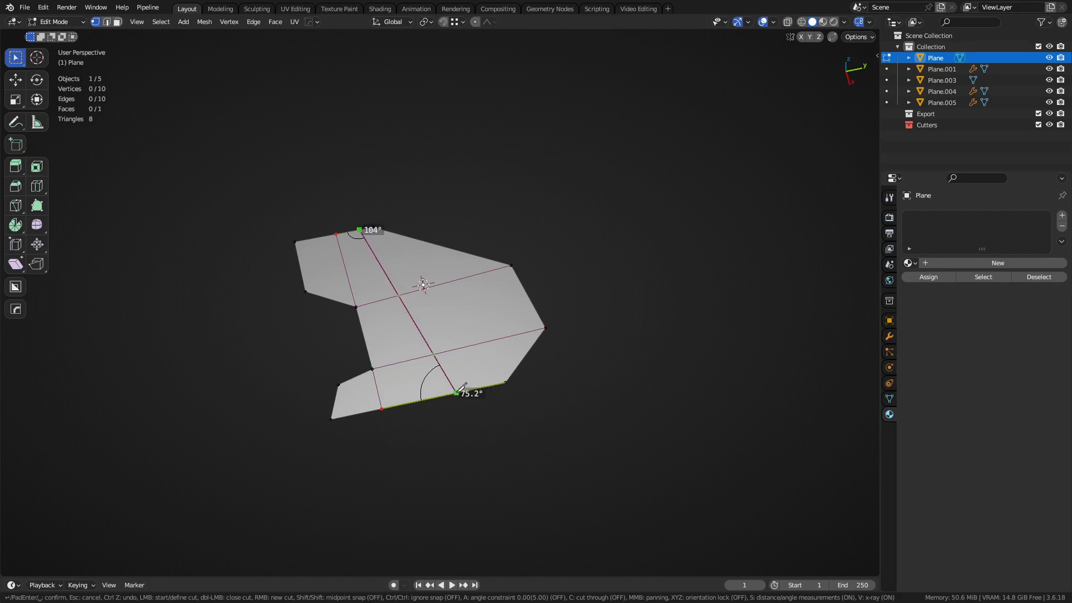
key("space")
Step: Knife-cut a line across the upper lobe, from its straight side edge to the slanted outer edge
middle_click_drag(516, 340, 470, 435)
key("a")
key("alt+a")
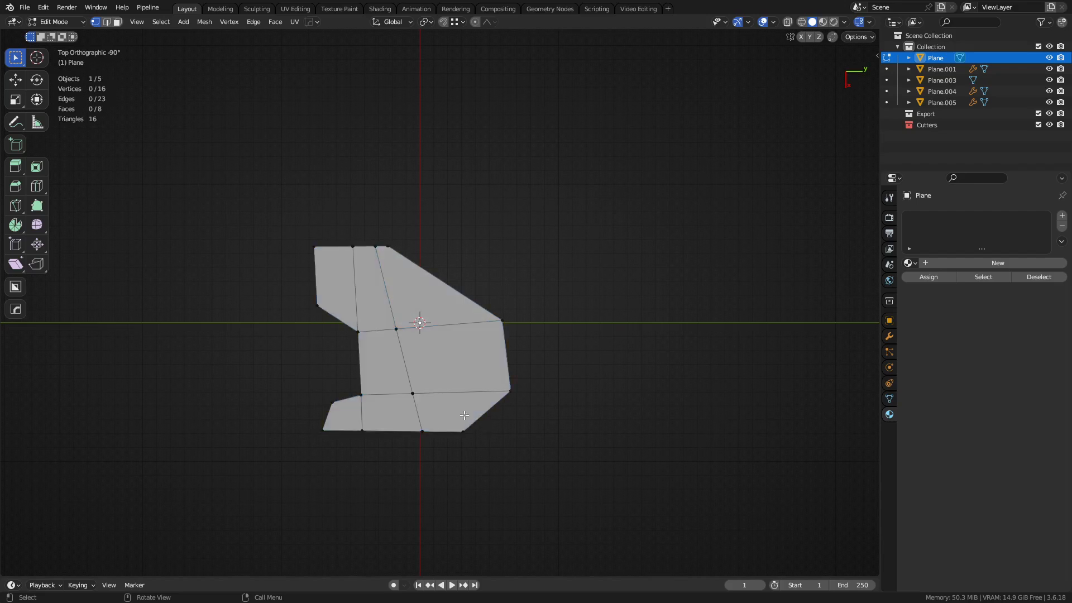
key("k")
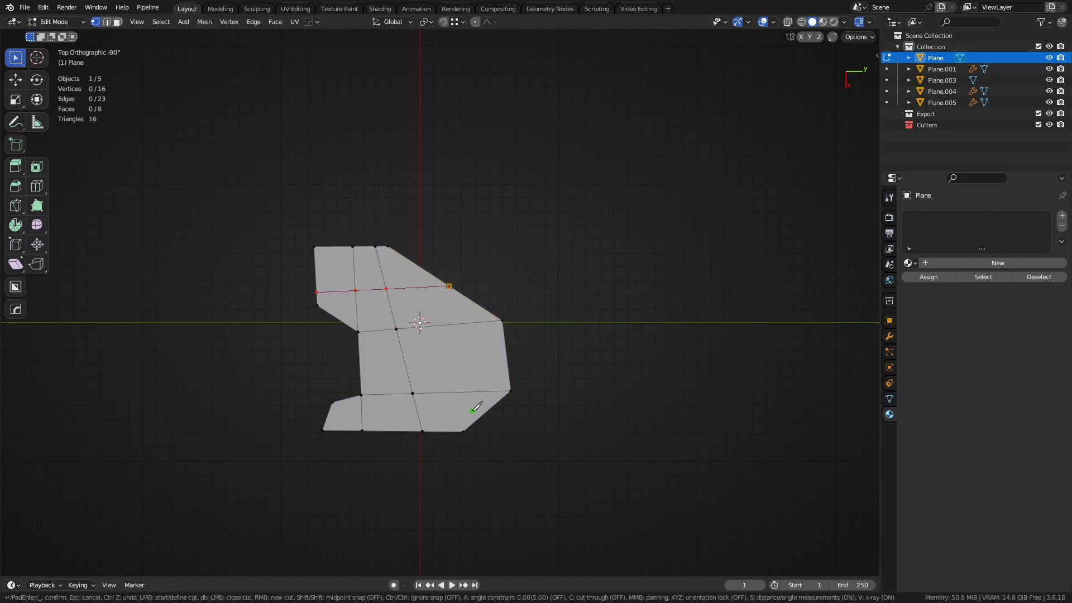
key("space")
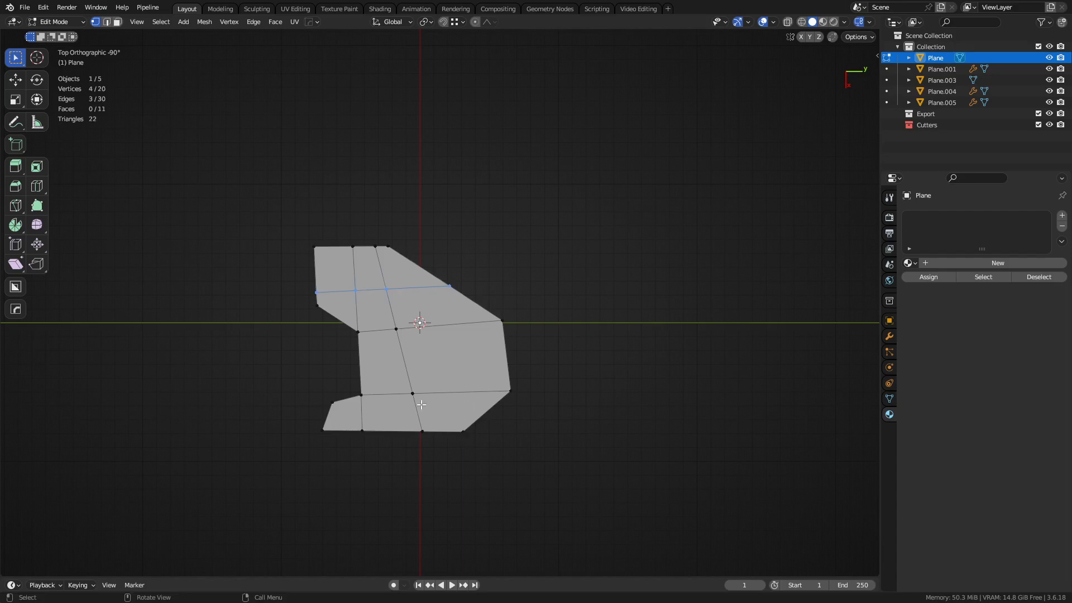
Step: Slide the three inner vertices of the lengthwise cut toward the wide outer side, the uppermost one by a factor of 0.284
left_click(412, 393)
key("g")
key("g")
left_click(428, 386)
left_click(411, 345)
key("g")
key("g")
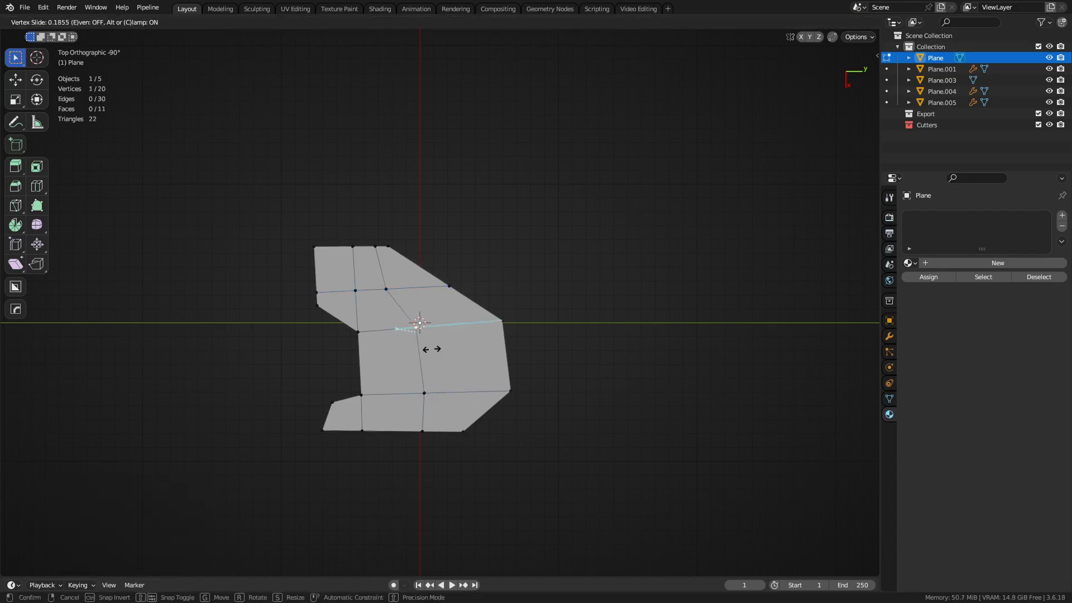
left_click(432, 349)
left_click(392, 289)
key("g")
key("g")
left_click(411, 291)
Step: Return to Object Mode and duplicate the plane 1.762 m along the global Y axis
key("ctrl+Tab")
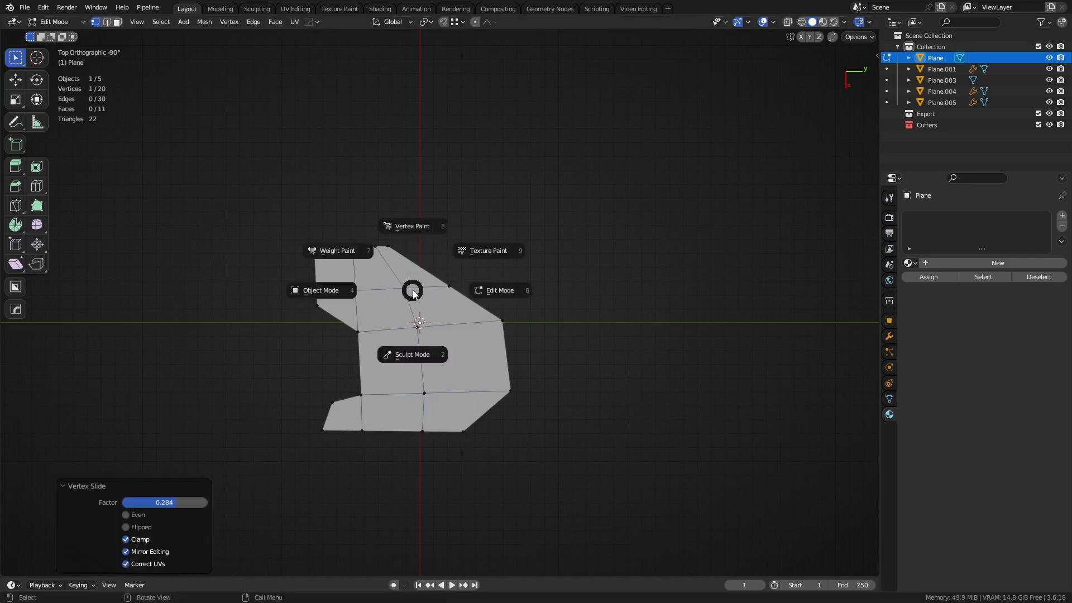
left_click(331, 290)
scroll(417, 394, "down", 3)
middle_click_drag(417, 394, 453, 345)
scroll(454, 345, "up", 4)
key("shift+d")
key("x")
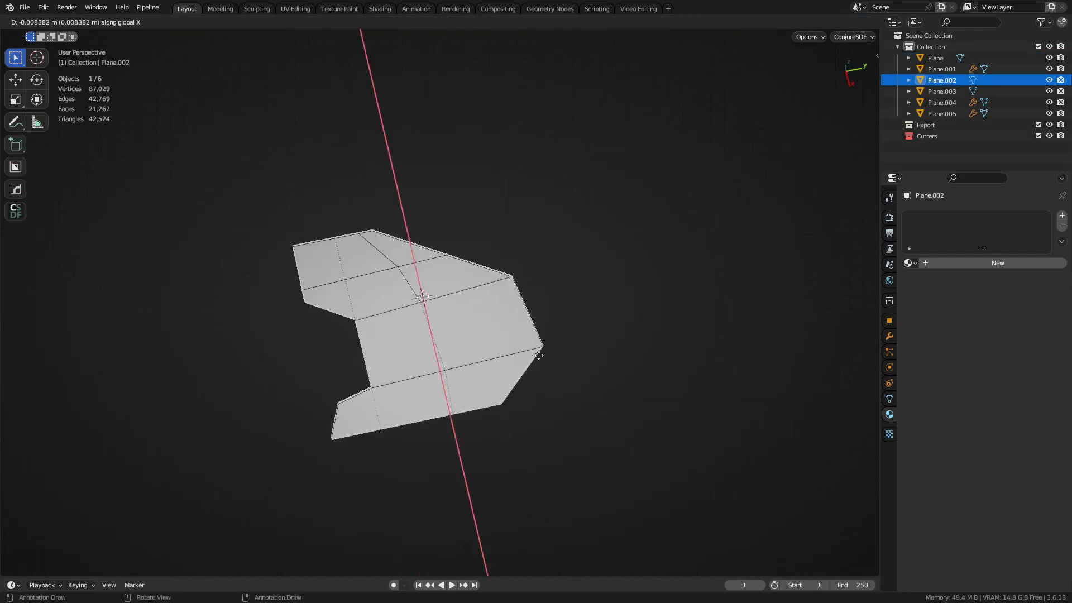
key("y")
left_click(761, 304)
scroll(660, 302, "up", 4)
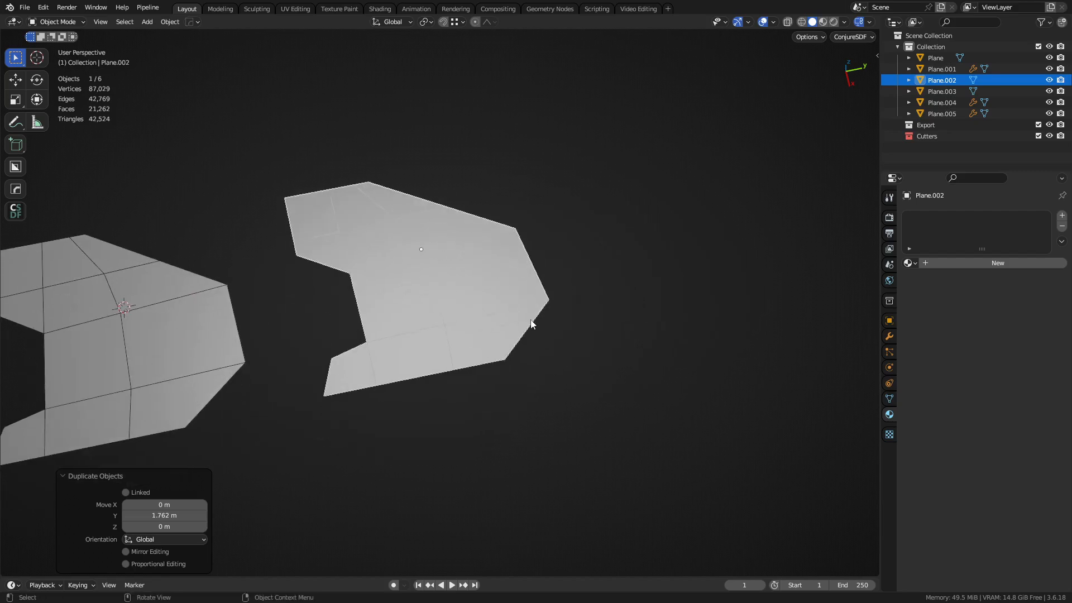
Step: Extrude the copy's four lower border edges downward as a side wall
key("Tab")
left_click(521, 341, "ctrl")
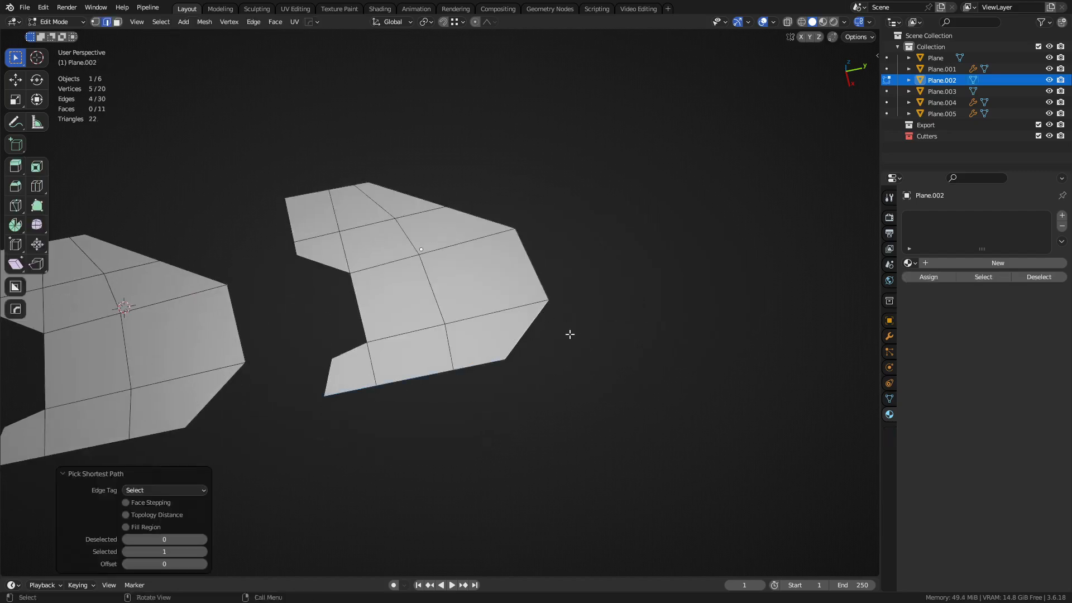
middle_click_drag(570, 334, 466, 328)
key("e")
left_click(483, 344)
Step: Extrude the five remaining outer border edges downward and fill the corner gap between the two walls with a face
left_click(494, 308)
left_click(526, 210, "ctrl")
key("e")
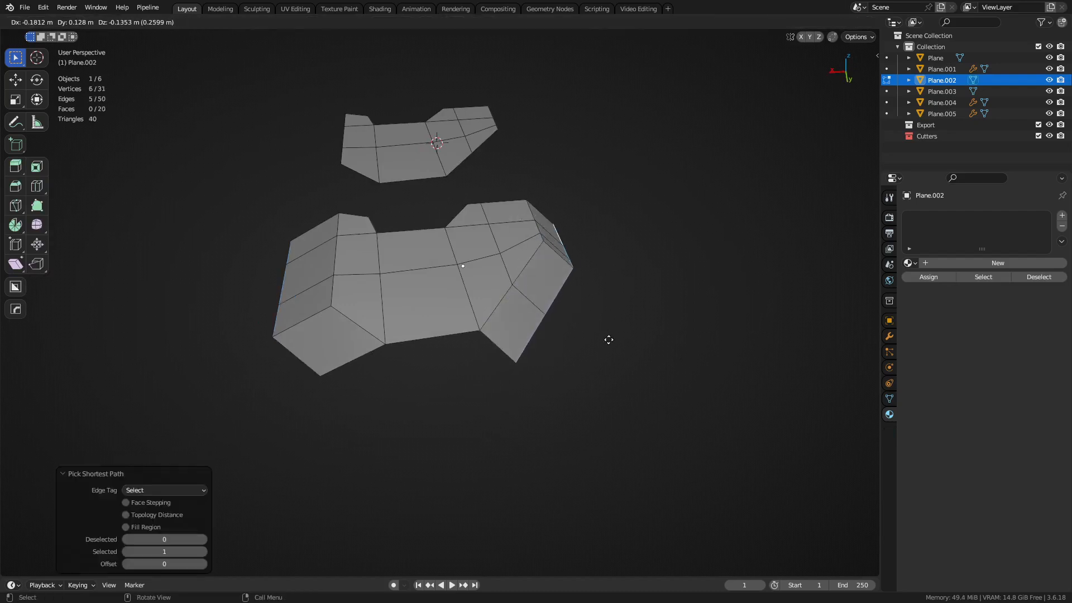
left_click(609, 340)
left_click(407, 347)
key("f")
middle_click_drag(514, 336, 604, 327)
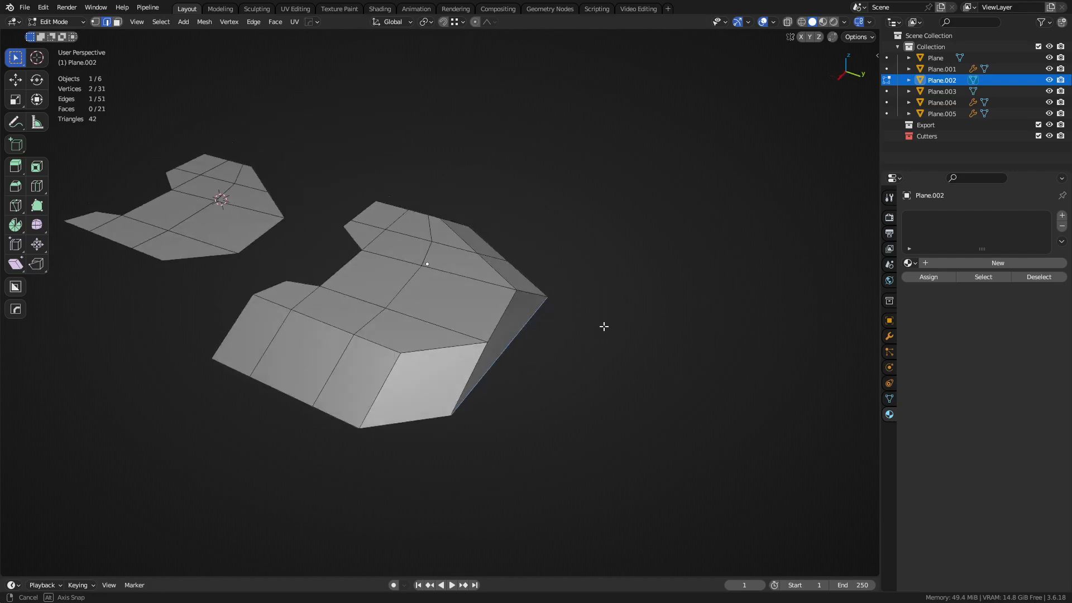
Step: Extrude the three notch edges downward, moving them about -0.147 m in Y and -0.177 m in Z
middle_click_drag(482, 426, 475, 324)
key("shift+v")
left_click(613, 408)
key("2")
left_click(448, 324)
left_click(387, 304, "ctrl")
key("e")
left_click(465, 362)
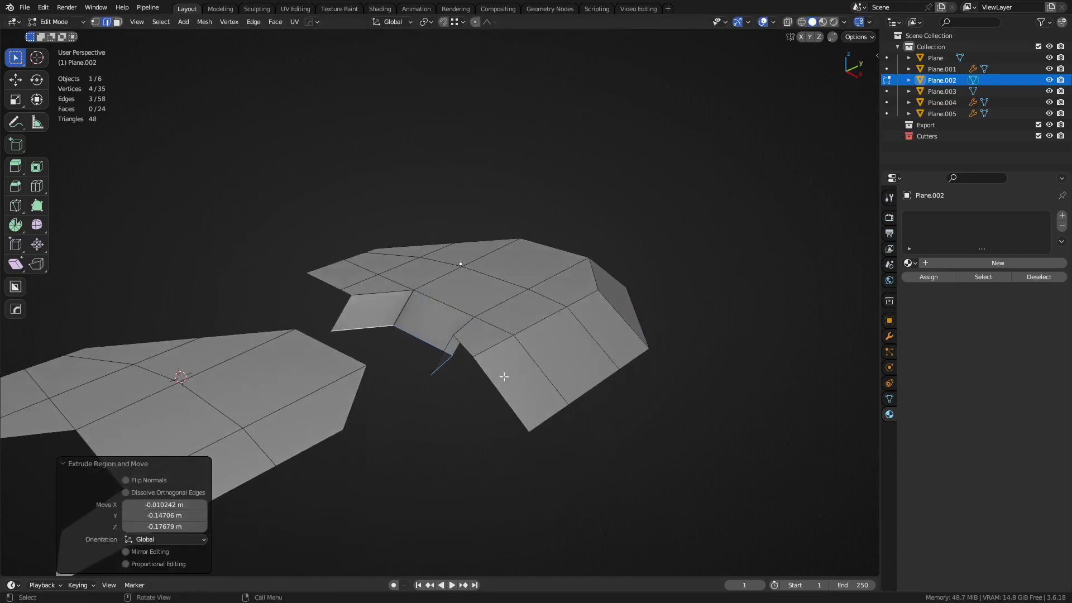
Step: Scale the extruded notch edges to 0.942 and reposition them under the notch
middle_click_drag(494, 400, 598, 390)
key("g")
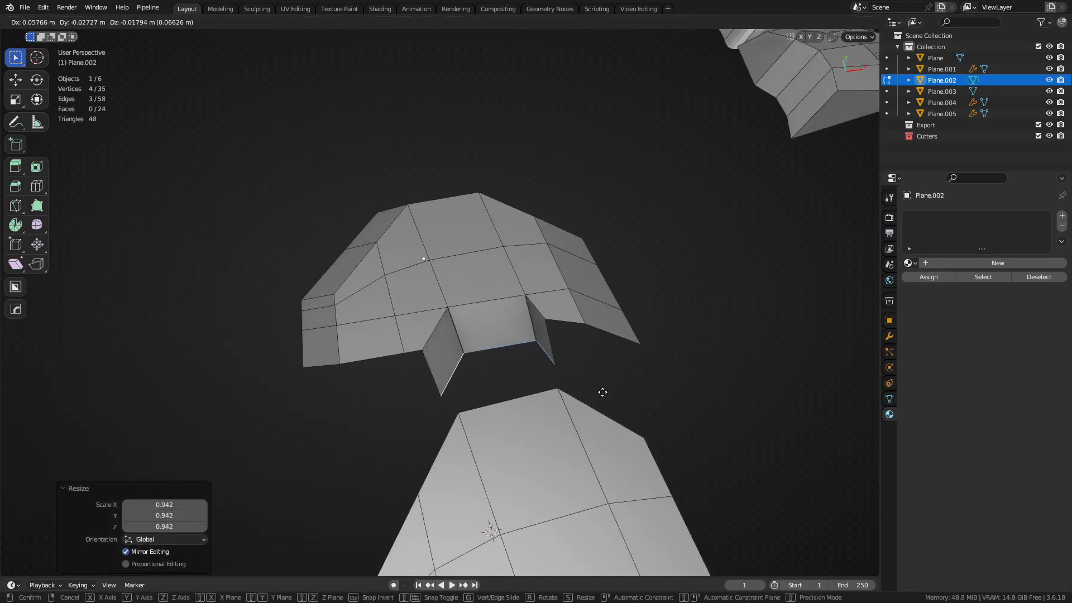
left_click(601, 390)
Step: Extrude the open border edge beside the notch downward and merge its end vertex with the notch wall's corner
middle_click_drag(506, 394, 582, 342)
left_click(488, 321)
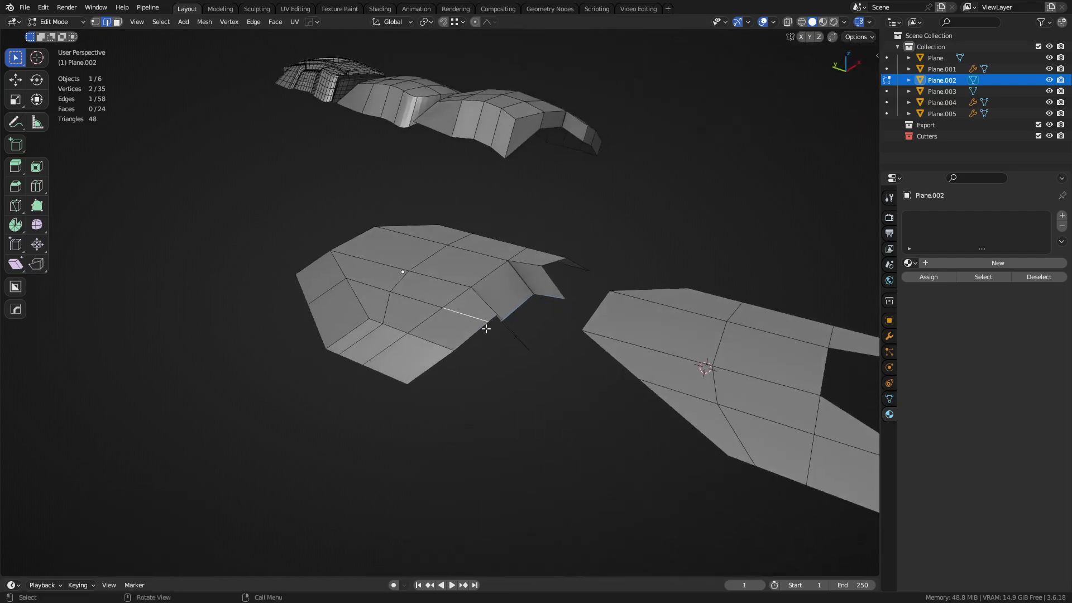
key("e")
middle_click_drag(474, 357, 434, 387)
left_click(520, 387)
key("1")
key("1")
left_click(420, 397)
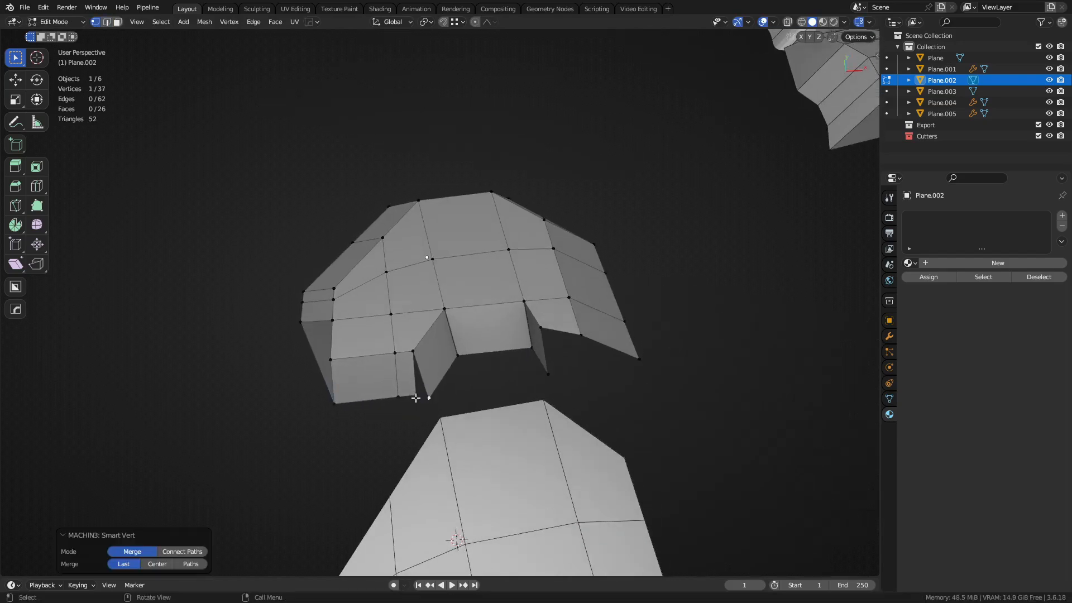
key("ctrl+z")
key("ctrl+shift+z")
middle_click_drag(547, 384, 448, 376, "shift")
Step: Fill the open gap on the other side of the notch with a face
key("2")
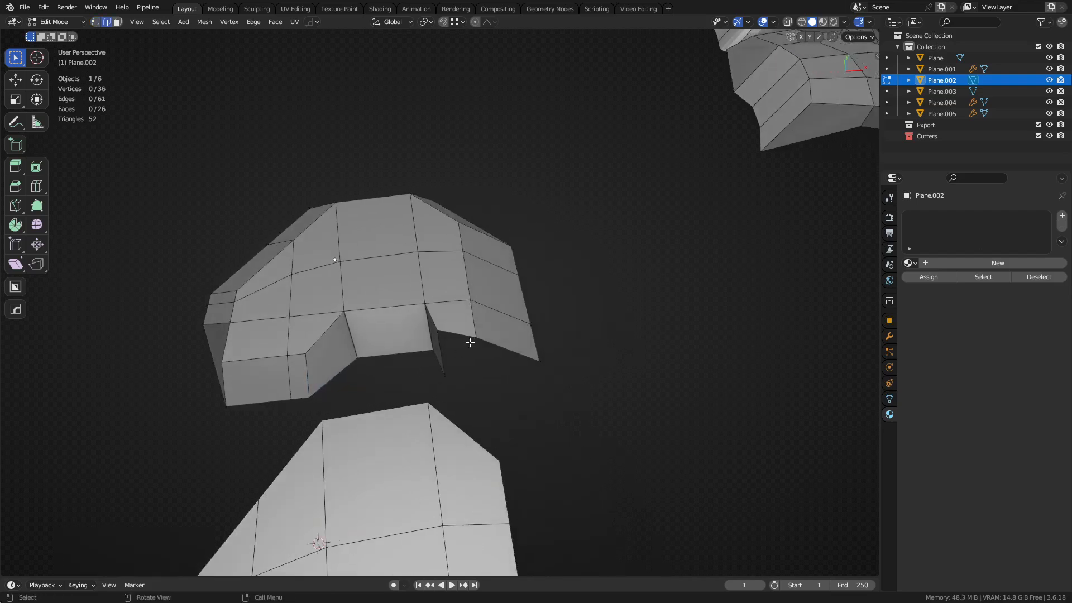
middle_click_drag(516, 358, 505, 335)
key("Tab")
key("Tab")
Step: Set the proportional falloff to Smooth, and rotate the outer corner vertex about 69° and move it to bend the shell
left_click(488, 22)
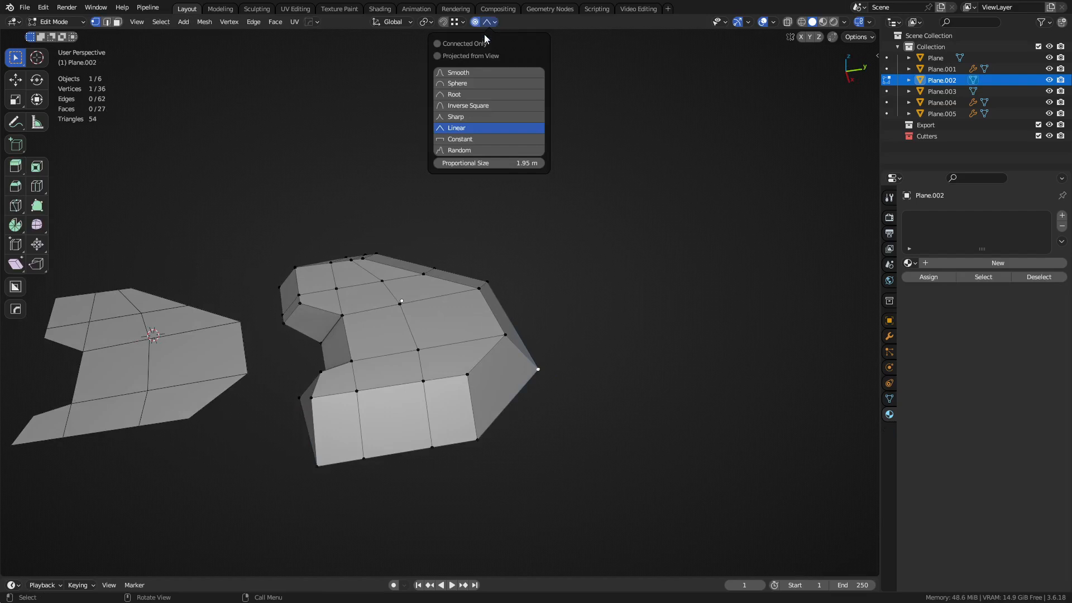
middle_click_drag(550, 290, 576, 339)
key("r")
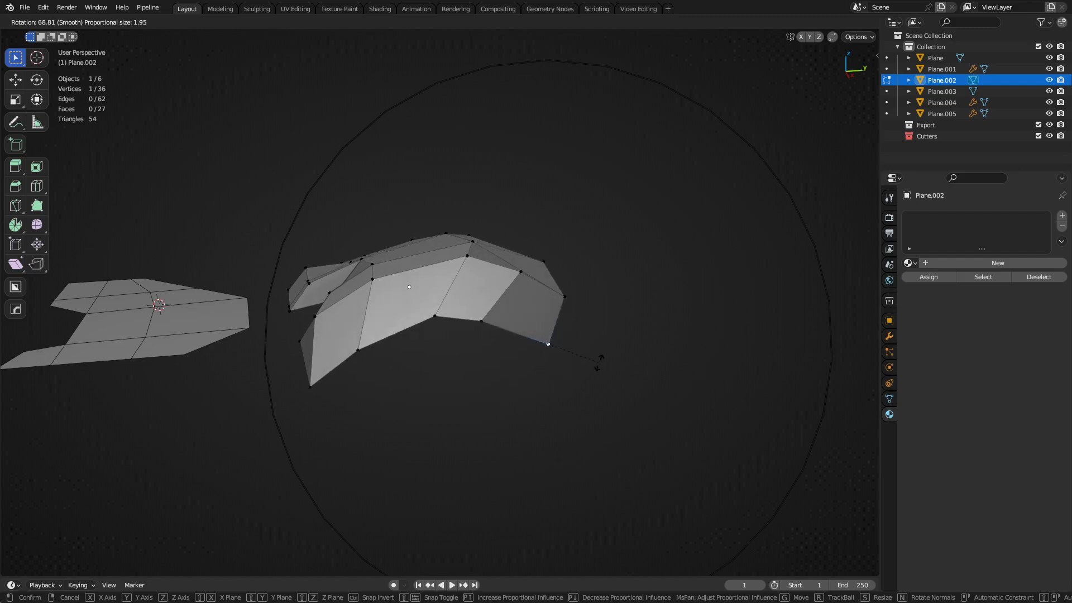
left_click(598, 362)
key("g")
left_click(699, 400)
Step: Return to Object Mode and add a level 2 subdivision to the bent shell
key("ctrl+Tab")
left_click(654, 404)
middle_click_drag(475, 341, 435, 319)
key("ctrl+2")
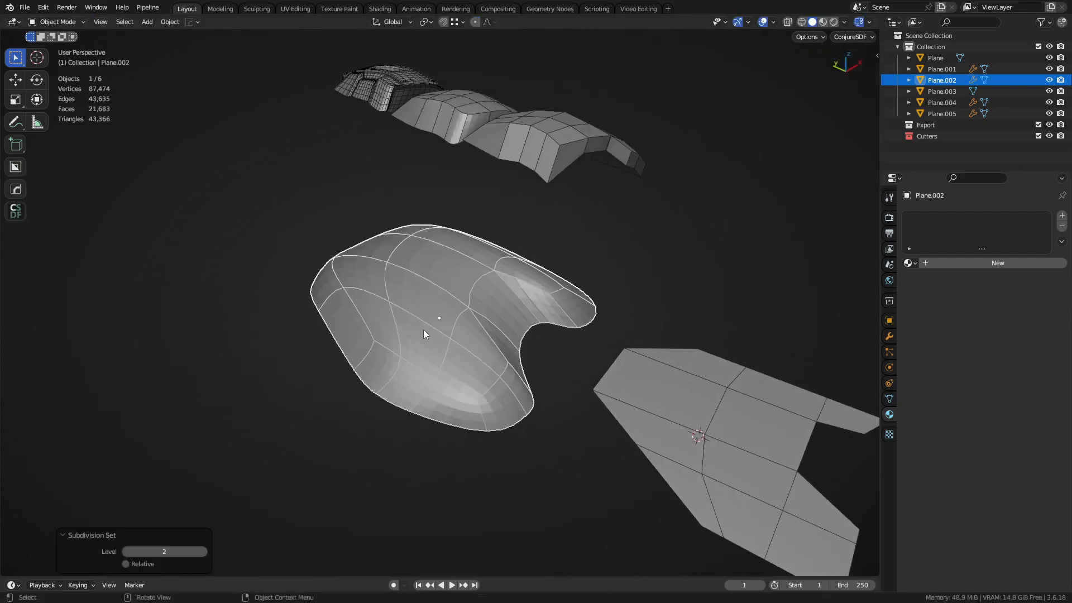
Step: Examine the subdivided shell's edge flow and surface curvature up close, in both Object and Edit Mode
key("a")
key("alt+a")
left_click(427, 293)
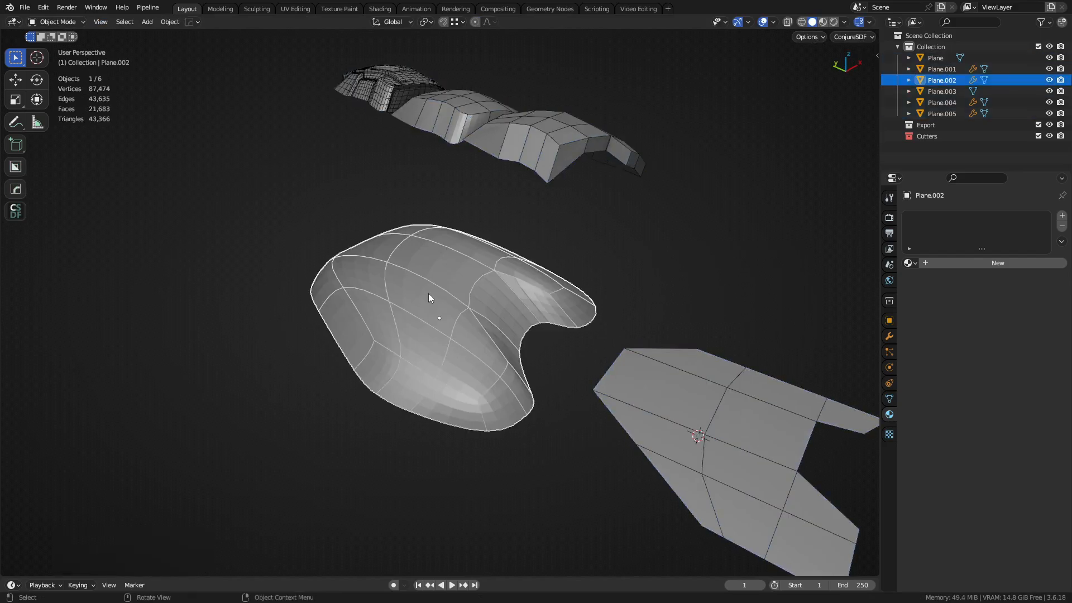
key("ctrl+Tab")
left_click(473, 339)
scroll(473, 339, "up", 3)
key("Tab")
middle_click_drag(427, 331, 472, 290)
scroll(473, 294, "up", 6)
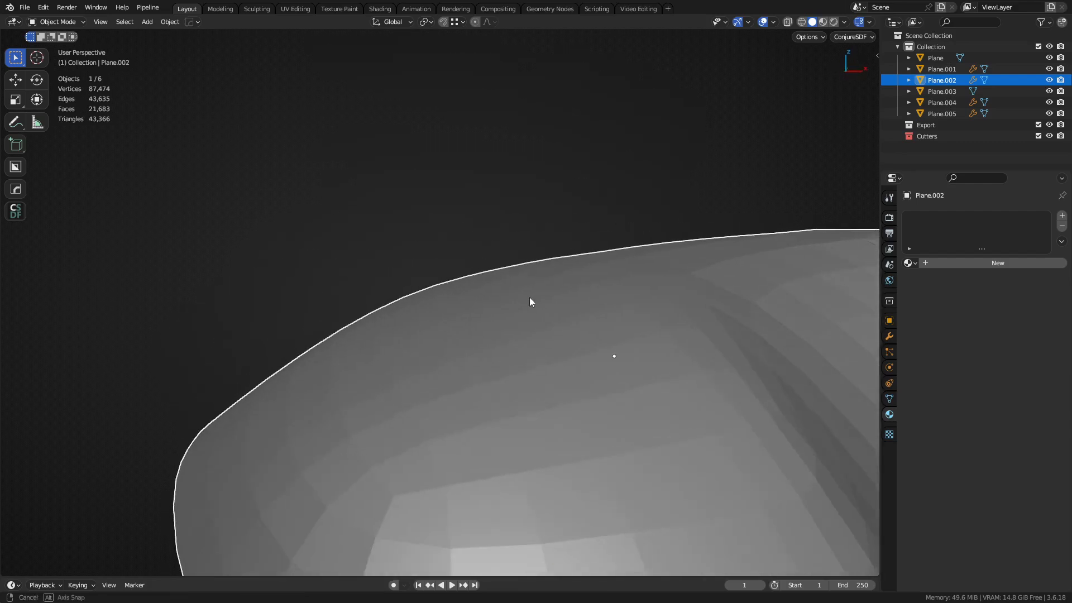
Step: Delete the subdivided shell copy
middle_click_drag(462, 292, 469, 367)
key("Delete")
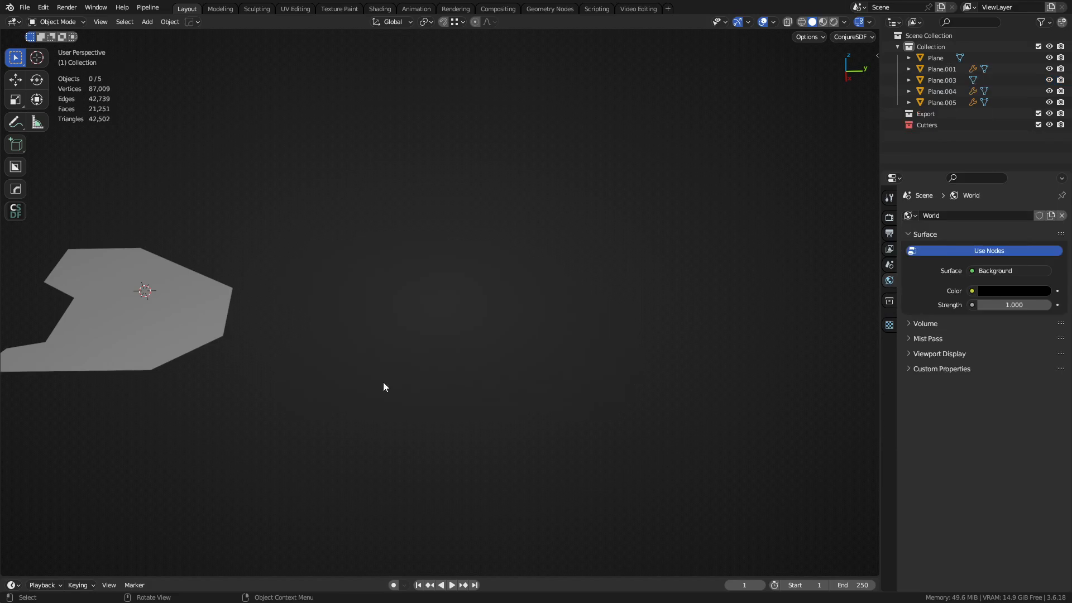
Step: Add one centred loop cut to the original plane, between the notch-side edge line and the lengthwise cut
middle_click_drag(384, 386, 498, 328)
left_click(295, 327)
key("ctrl+Tab")
left_click(383, 326)
middle_click_drag(435, 336, 487, 356, "shift")
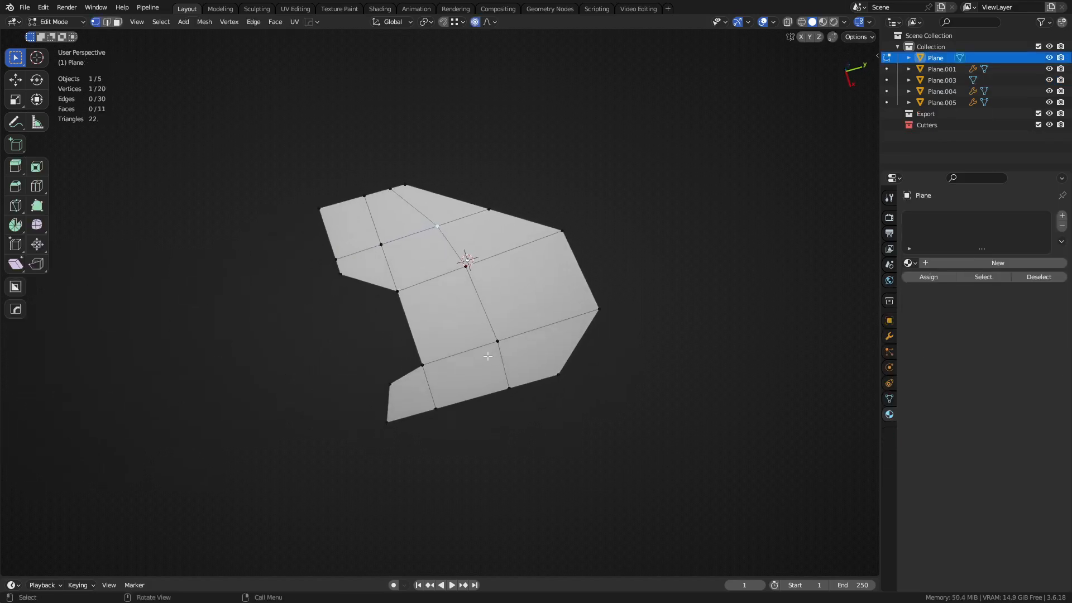
left_click(457, 350)
right_click(458, 353)
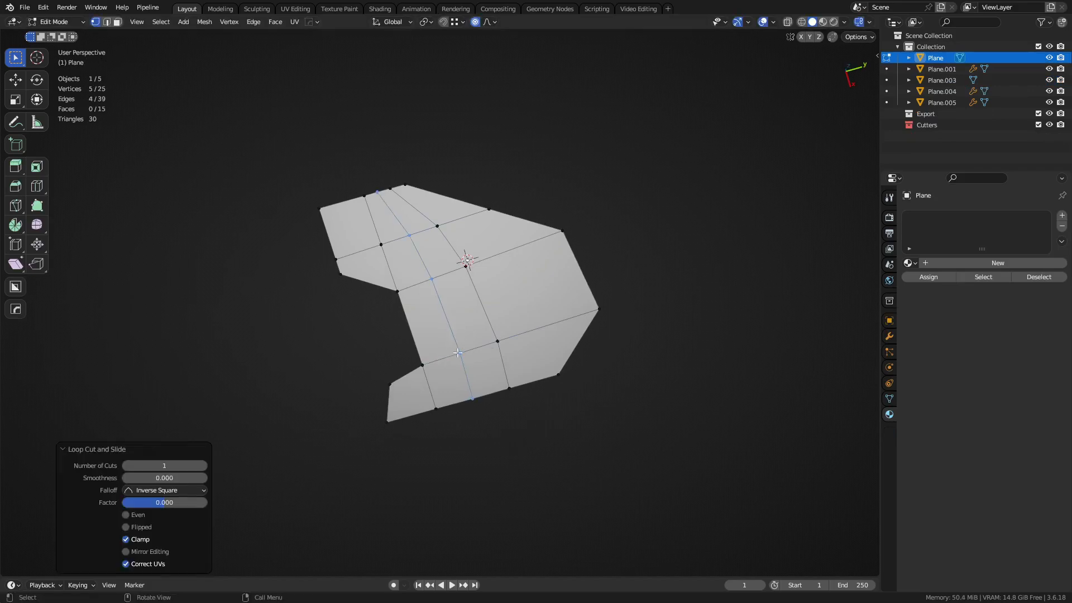
Step: Add centred loop cuts near the plane's outer side, across its short end section, and across the middle beside the notch
left_click(550, 333)
right_click(551, 333)
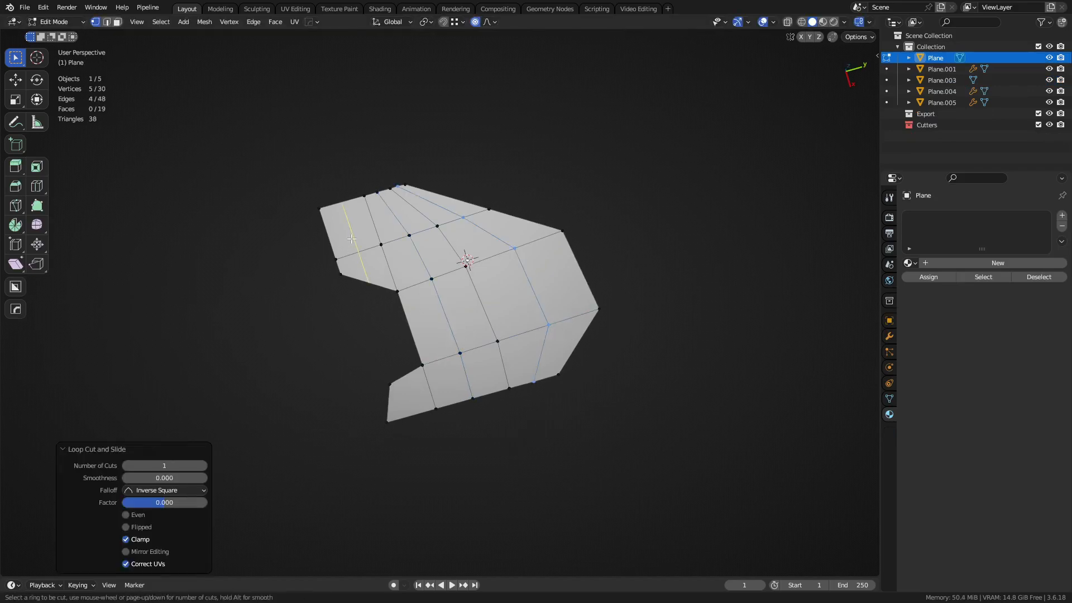
left_click(369, 224)
right_click(372, 226)
key("ctrl+r")
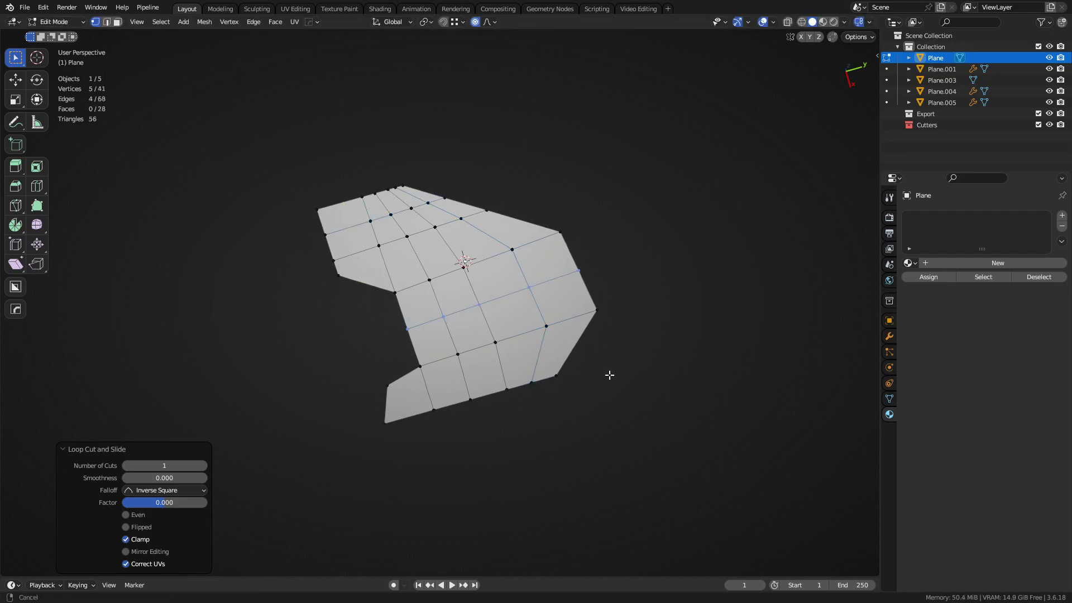
Step: Return to Object Mode, duplicate the cut plane and place the copy beside it along the global Y axis
key("Tab")
key("shift+d")
key("y")
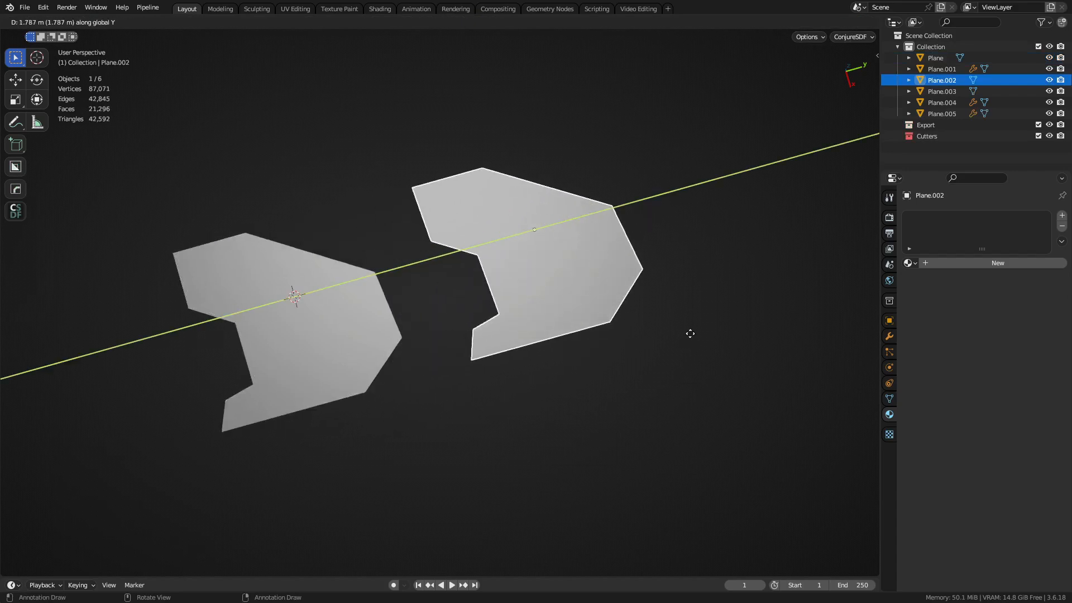
left_click(586, 290)
key("KP_Decimal")
Step: In Edit Mode, bend the copy by rotating its outer corner vertex about 25.9° with smooth proportional editing, and move that vertex outward and down
key("Tab")
left_click(549, 289)
middle_click_drag(541, 359, 604, 372)
key("r")
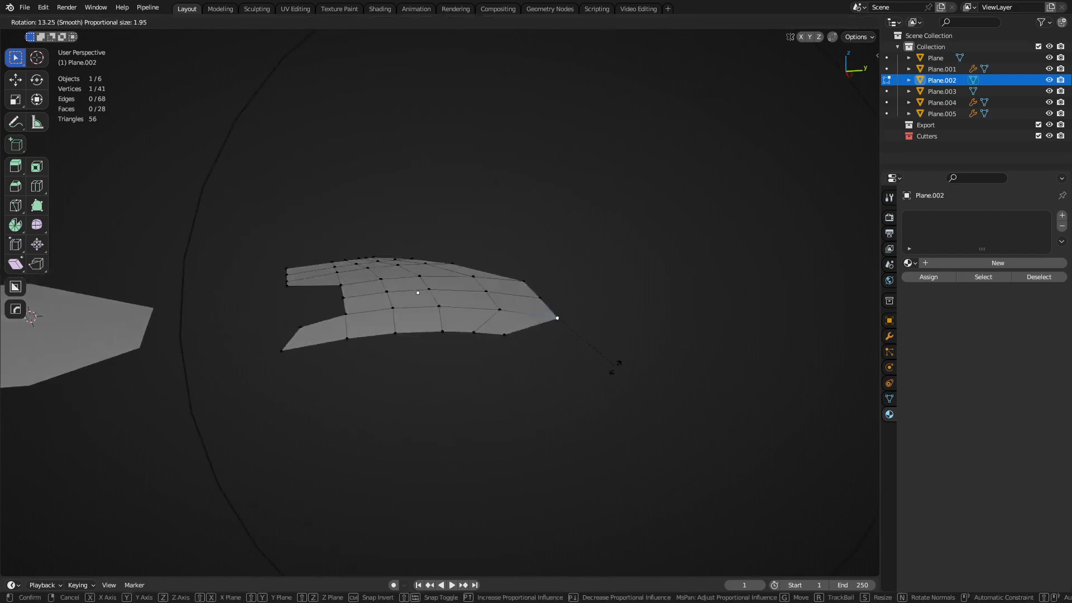
left_click(614, 391)
key("g")
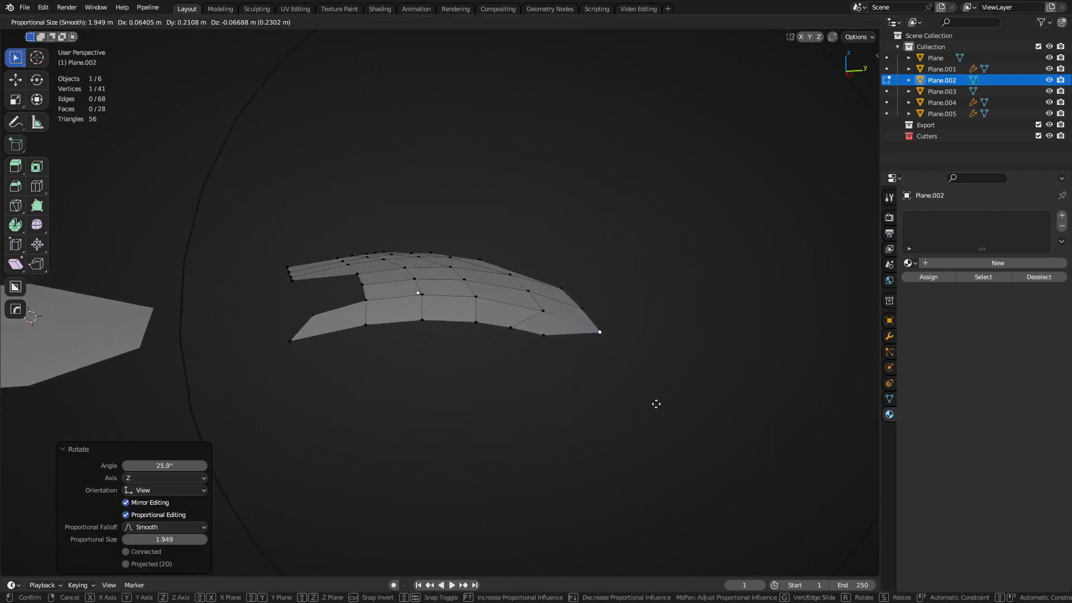
left_click(637, 378)
Step: Select the five border edges along the shell's long side, rotate them with proportional editing, and move them 0.021439 m in X and 0.002861 m in Y
middle_click_drag(637, 378, 419, 408)
key("2")
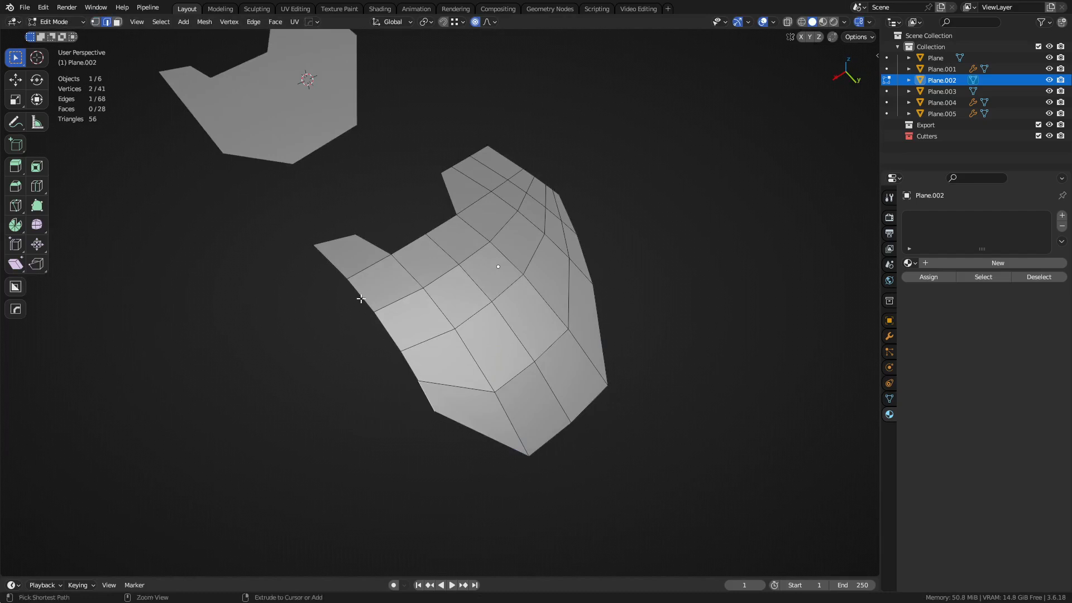
left_click(424, 333, "ctrl")
middle_click_drag(424, 334, 413, 321)
key("g")
right_click(443, 355)
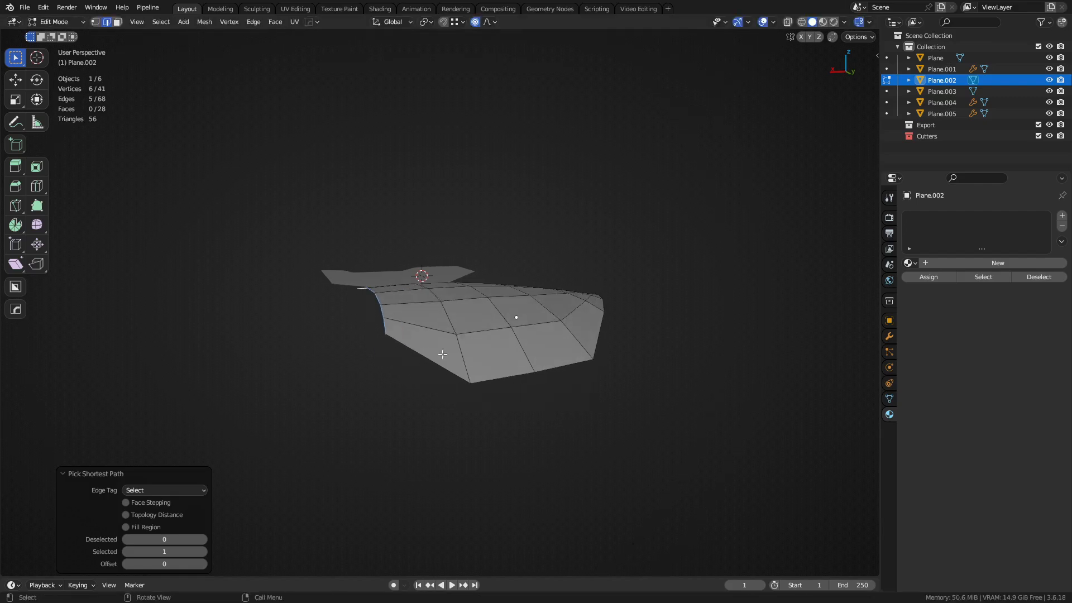
key("r")
left_click(575, 324)
middle_click_drag(498, 327, 659, 365)
key("g")
left_click(557, 349)
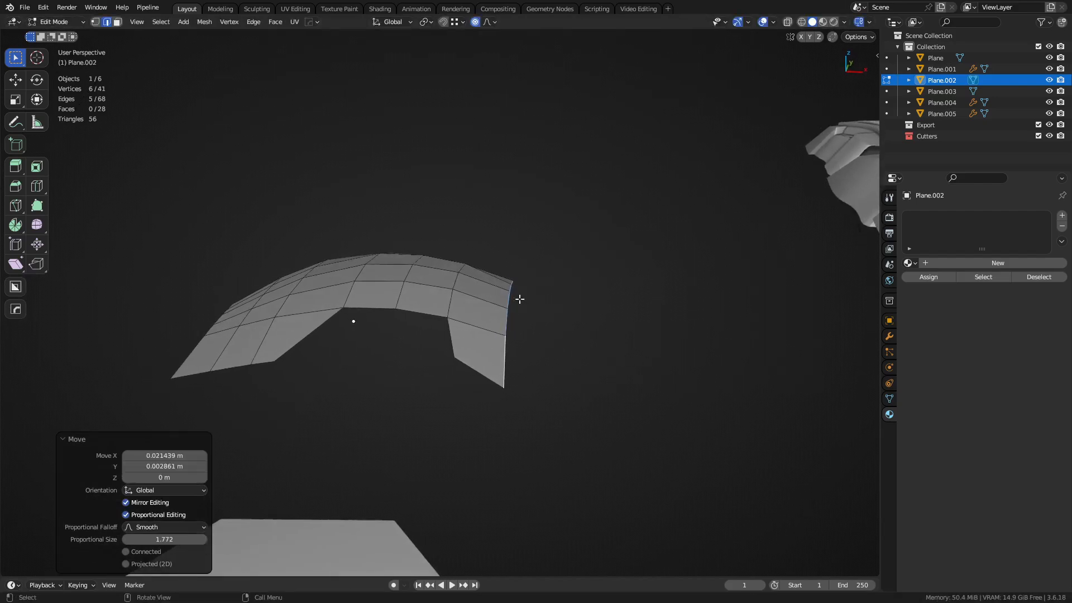
Step: Extrude the selected long-side border edges by 0.18097 m in X, -0.039902 m in Y and -0.18376 m in Z
middle_click_drag(520, 299, 513, 336)
middle_click_drag(866, 222, 521, 298)
key("e")
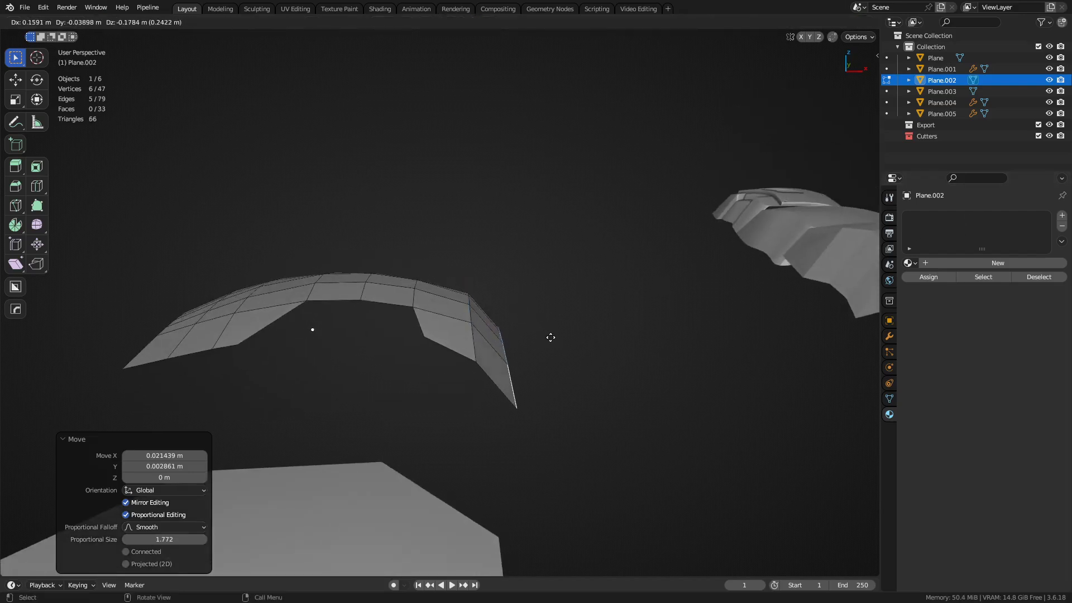
left_click(556, 338)
Step: Select the five border edges on the shell's opposite side and extrude them outward and down into a flap
middle_click_drag(603, 241, 467, 387)
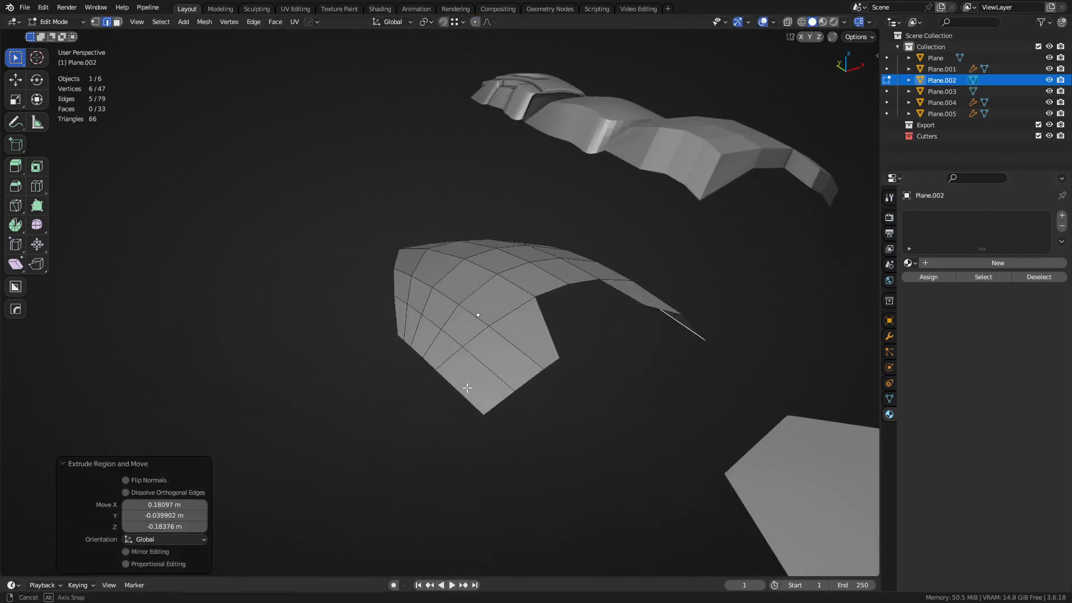
left_click(458, 395)
left_click(400, 337, "ctrl")
middle_click_drag(441, 352, 418, 325)
key("e")
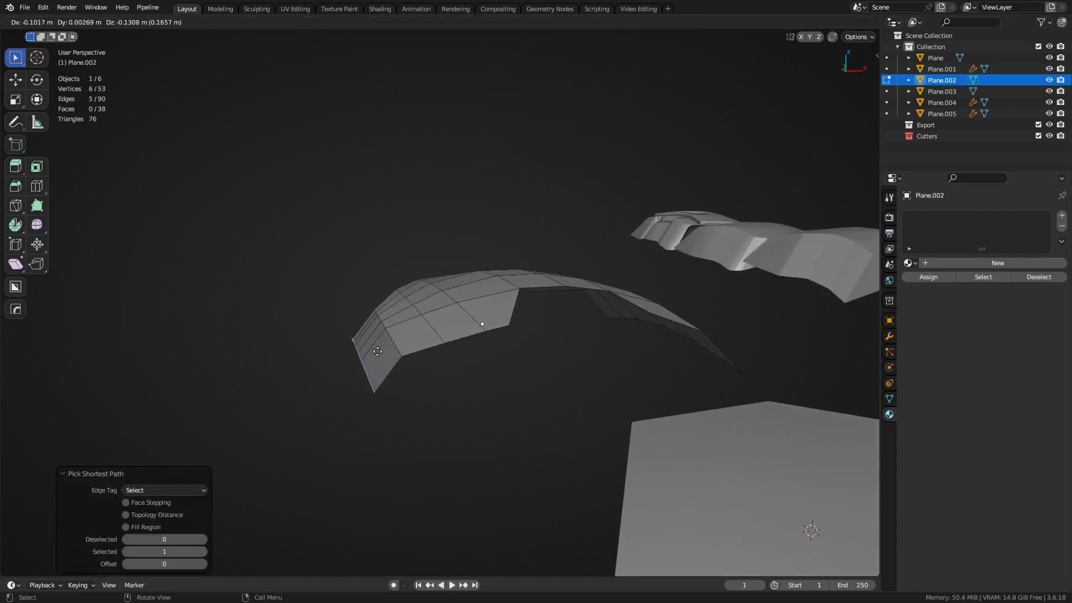
left_click(379, 368)
Step: Select the whole notch-side border and extrude it by 0.015596 m in X, -0.1842 m in Y and -0.15557 m in Z
middle_click_drag(380, 368, 424, 401)
left_click(317, 408)
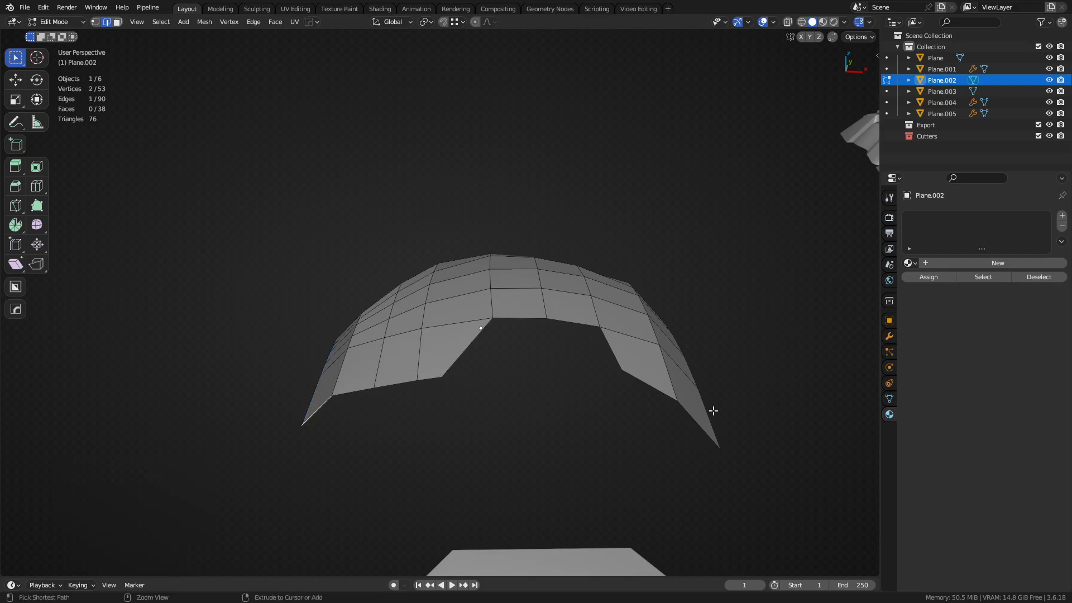
left_click(690, 427, "ctrl")
middle_click_drag(550, 416, 474, 363)
key("e")
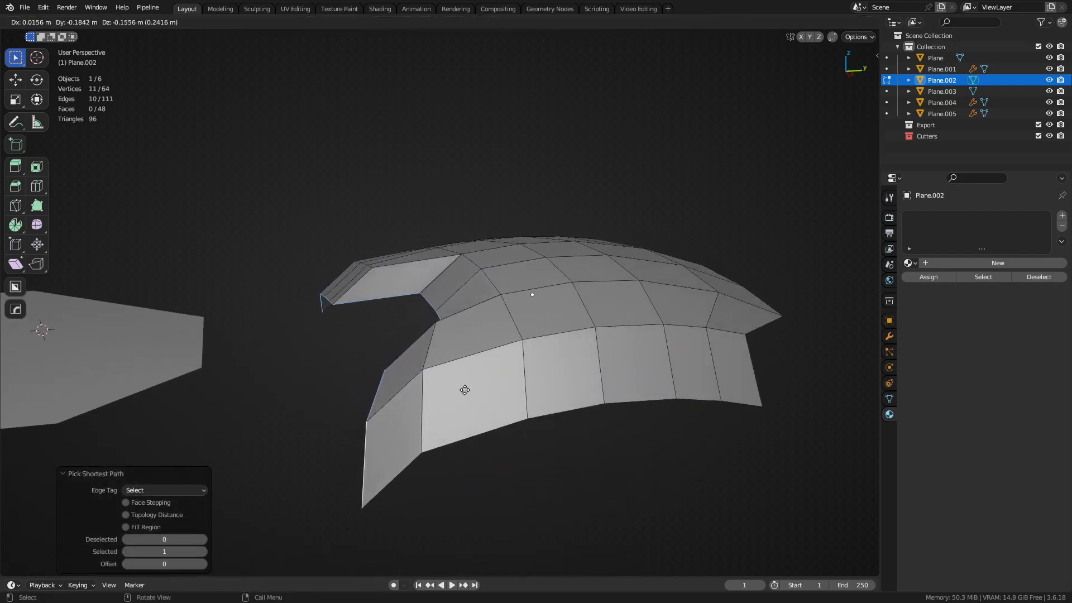
left_click(465, 390)
Step: Select the remaining border edges opposite the notch, including the adjoining flap's end edge, and try extruding them downward
middle_click_drag(538, 439, 585, 324)
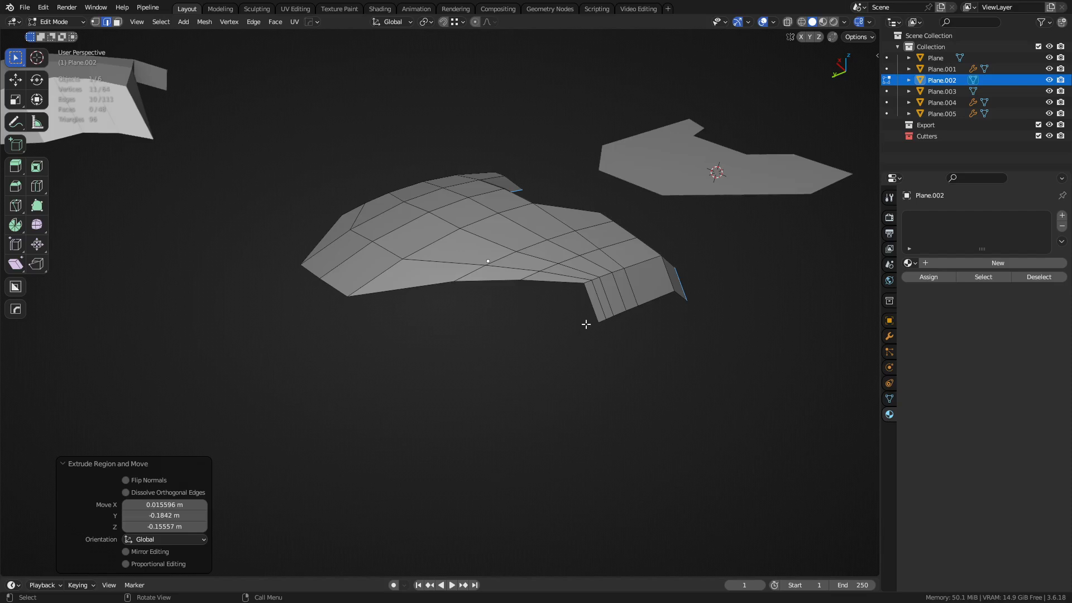
left_click(595, 298)
middle_click_drag(356, 376, 544, 361)
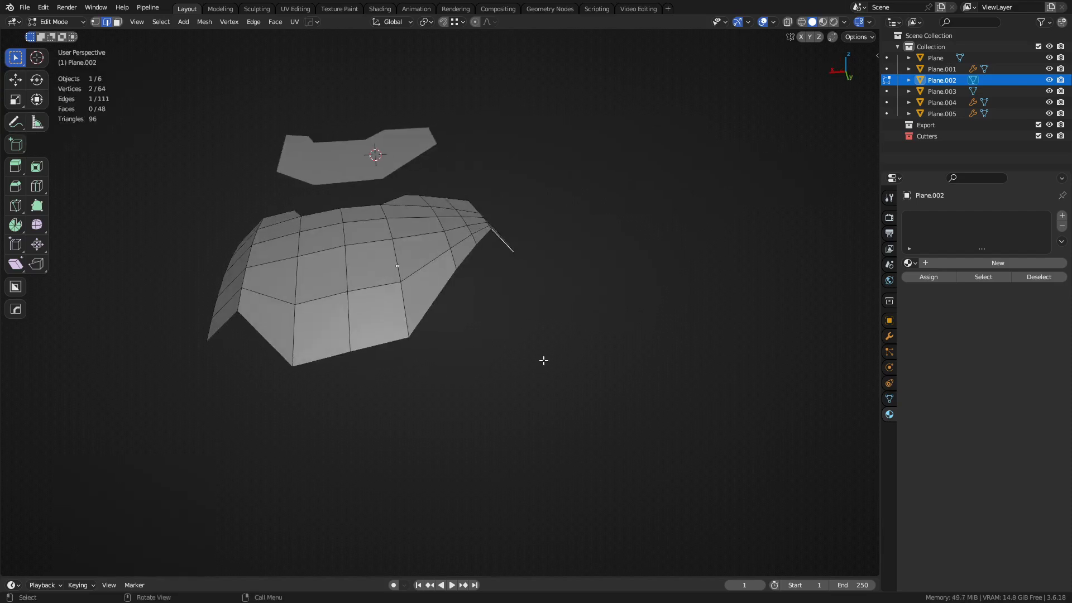
left_click(337, 359, "ctrl")
middle_click_drag(337, 359, 510, 361)
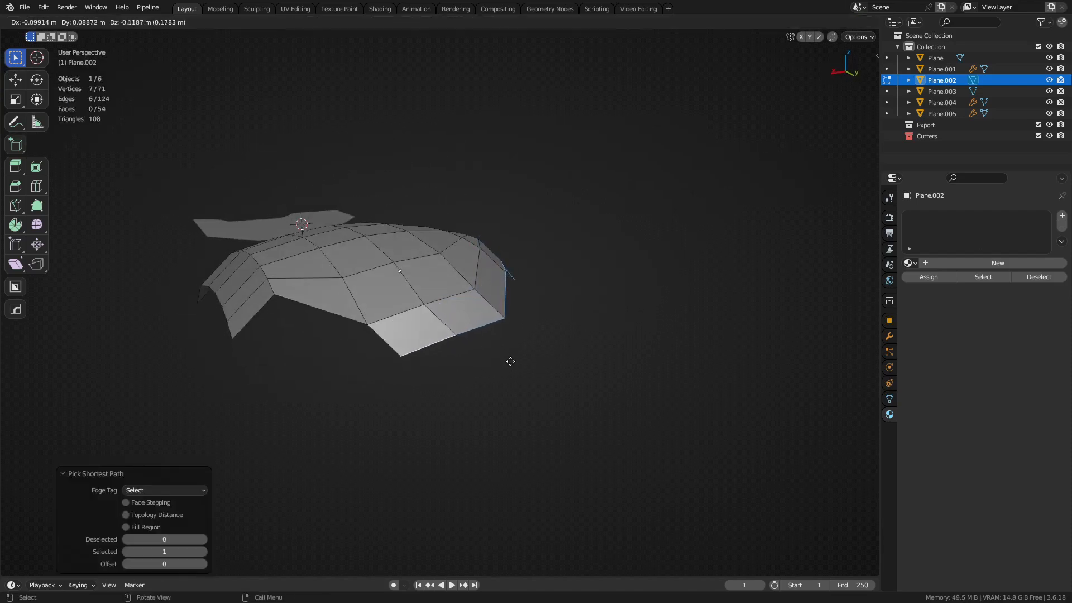
left_click(510, 362)
middle_click_drag(595, 366, 672, 313)
key("ctrl+z")
Step: Deselect the flap's end edge and extrude the other five edges by -0.060782 m in X, 0.079855 m in Y and -0.17839 m in Z
key("c")
middle_click(615, 284)
right_click(616, 285)
key("e")
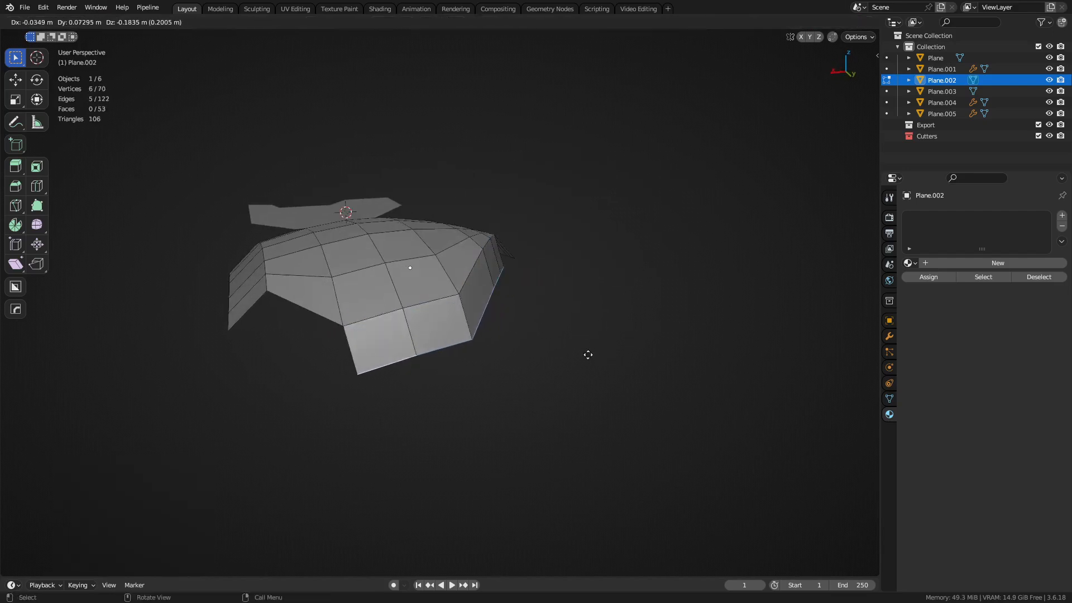
left_click(590, 325)
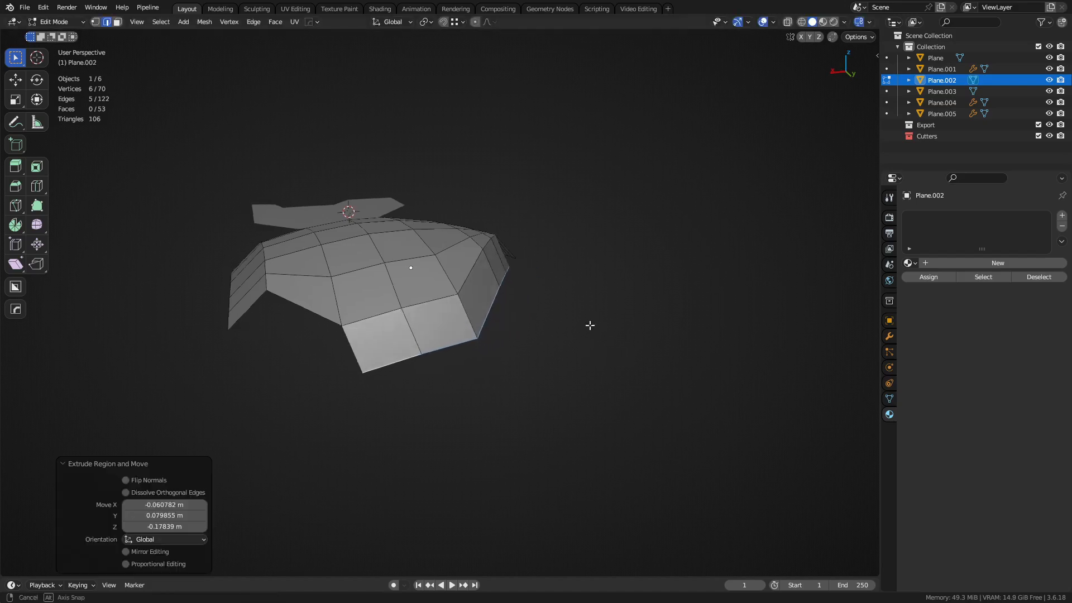
Step: Merge the loose vertices at one corner between neighbouring flaps and fill the gap at the other corner with a face
middle_click_drag(590, 325, 578, 365)
key("1")
key("1")
middle_click_drag(413, 351, 794, 337)
key("2")
left_click(498, 317)
key("f")
Step: Return to Object Mode and, in top view, duplicate the flanged shell about 2.3 m along the Y axis
middle_click_drag(505, 356, 630, 354, "shift")
middle_click_drag(550, 357, 478, 416)
key("ctrl+Tab")
left_click(517, 412)
key("a")
key("a")
scroll(558, 397, "down", 3)
left_click(506, 391)
middle_click_drag(564, 413, 420, 398, "shift")
key("shift+d")
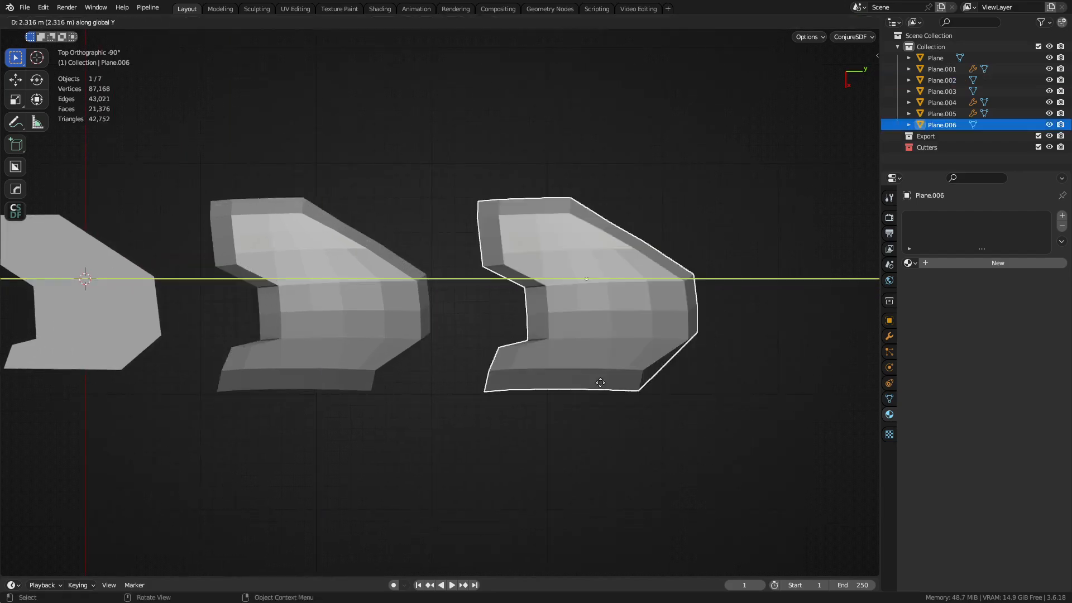
left_click(592, 383)
Step: In Edit Mode on the new copy, select the fold edges between top surface and flaps along the long side and far end
scroll(592, 383, "up", 4)
key("Tab")
middle_click_drag(526, 405, 536, 346)
middle_click_drag(623, 309, 621, 304)
middle_click_drag(460, 302, 487, 436, "shift")
key("3")
left_click(445, 371, "alt")
key("2")
left_click(511, 416)
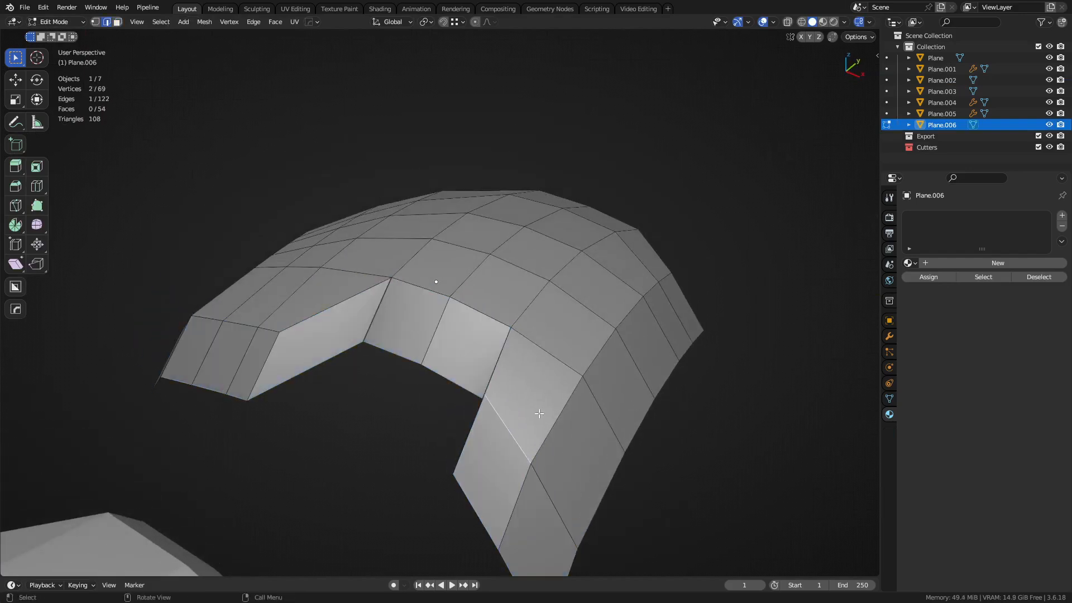
middle_click_drag(578, 397, 479, 419, "shift")
left_click(563, 367, "ctrl")
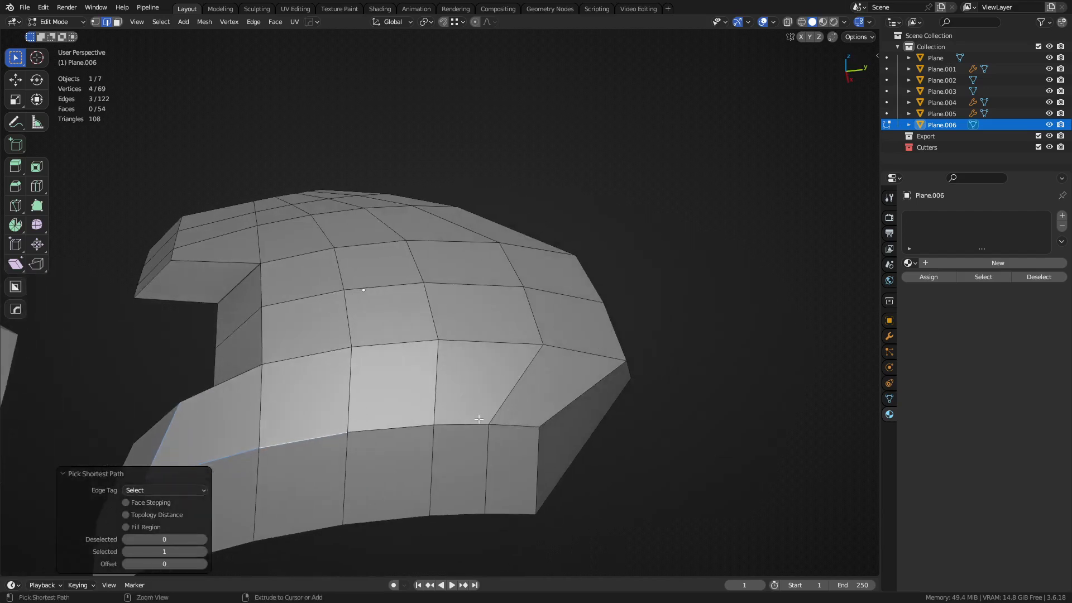
middle_click_drag(567, 413, 369, 416)
left_click(383, 447, "ctrl")
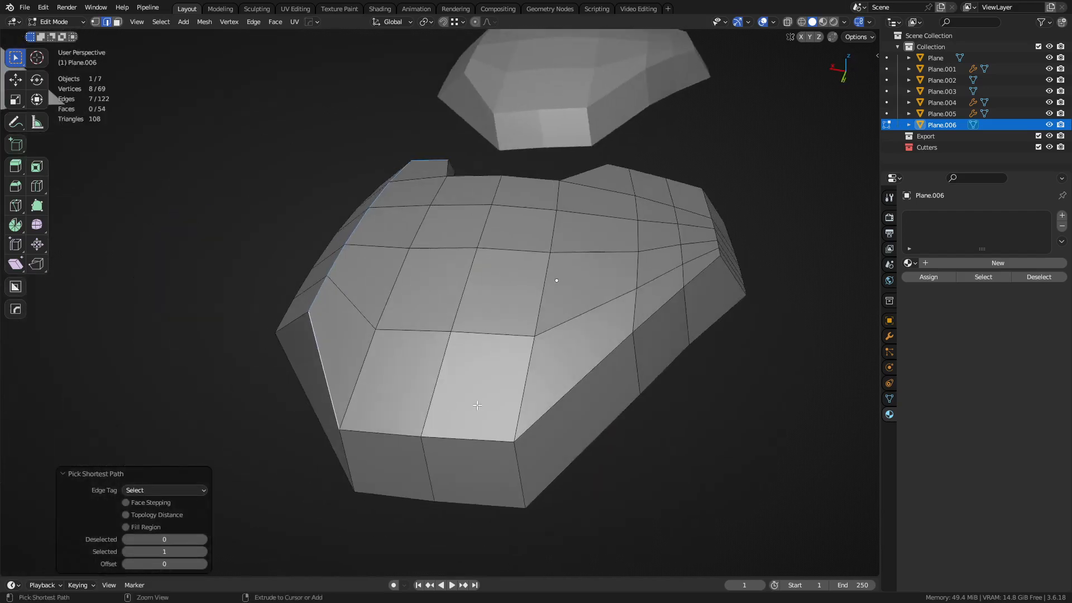
left_click(463, 443, "ctrl")
Step: Extend the fold-edge selection around the remaining side and the notch, and crease the whole loop
middle_click_drag(532, 417, 376, 435, "shift")
left_click(485, 323, "ctrl")
middle_click_drag(485, 323, 388, 351)
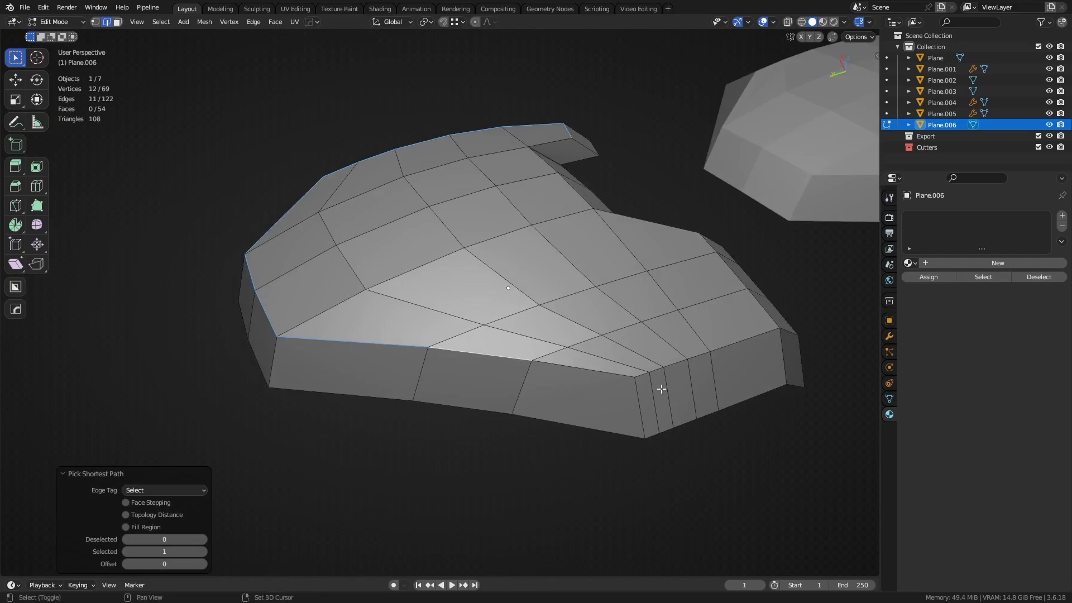
middle_click_drag(662, 389, 466, 391, "shift")
left_click(529, 352, "ctrl")
middle_click_drag(528, 352, 421, 312)
middle_click_drag(640, 422, 497, 367, "shift")
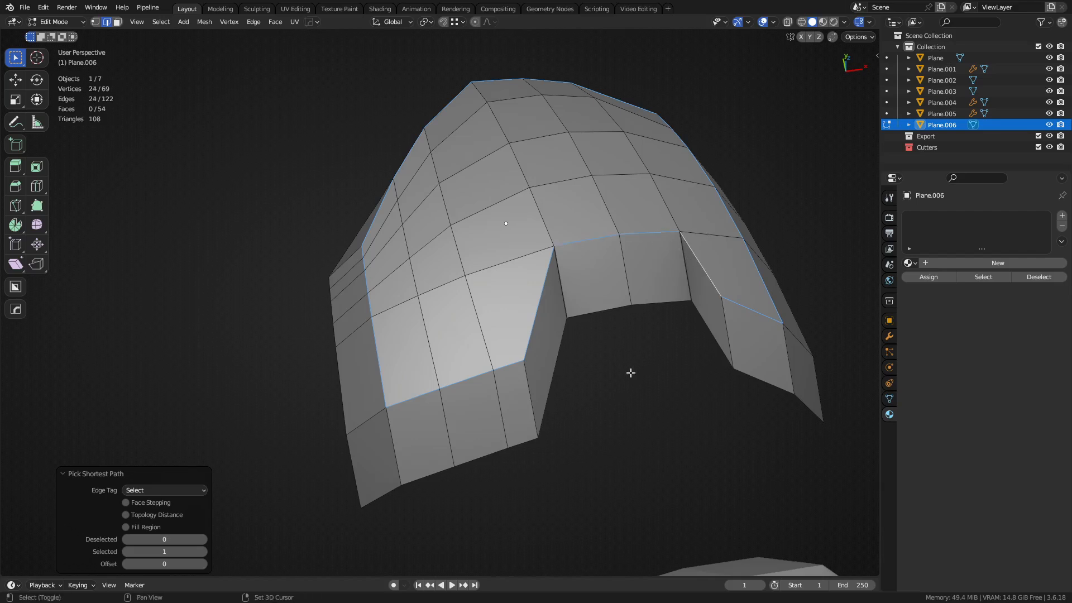
key("shift+e")
left_click(65, 520)
Step: Crease the flap edges running down from the notch corners and the far end's outer corners, with a factor of 1
middle_click_drag(702, 430, 416, 438)
left_click(389, 382)
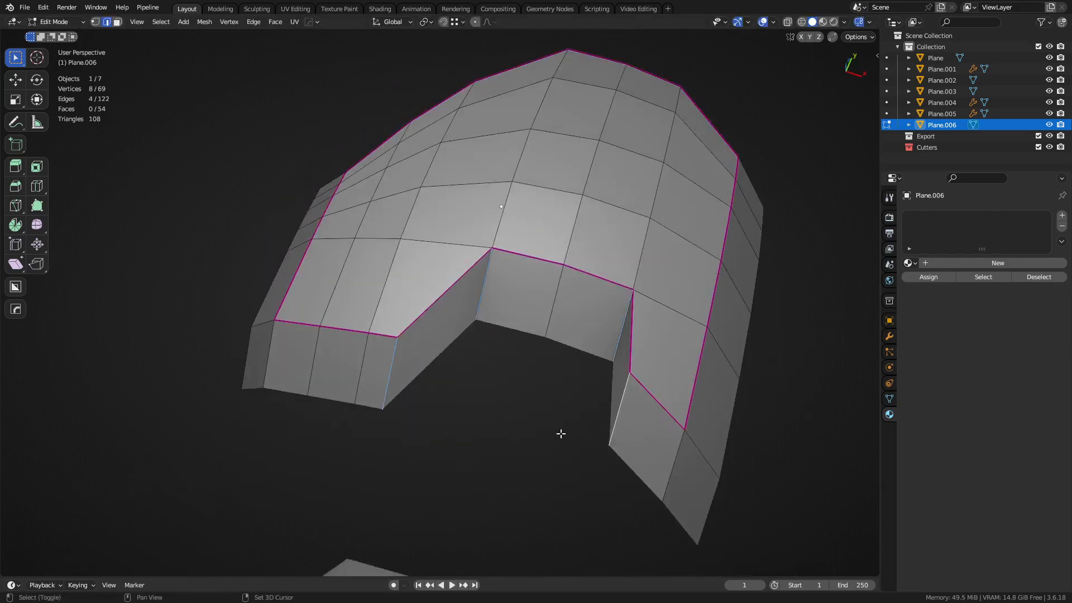
left_click(92, 555)
middle_click_drag(337, 432, 600, 258)
left_click(731, 458)
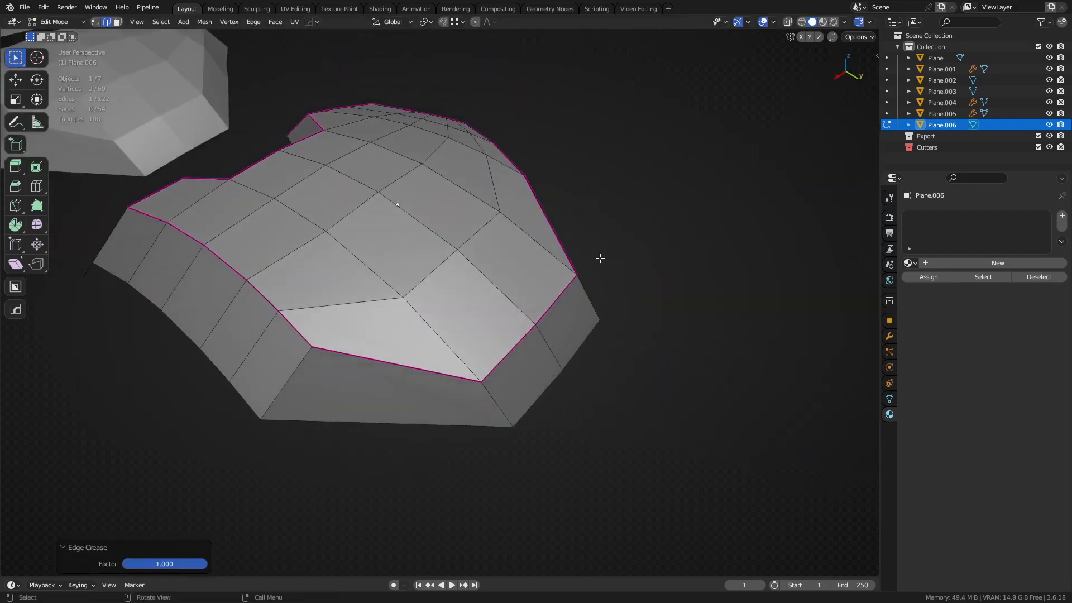
left_click(450, 436)
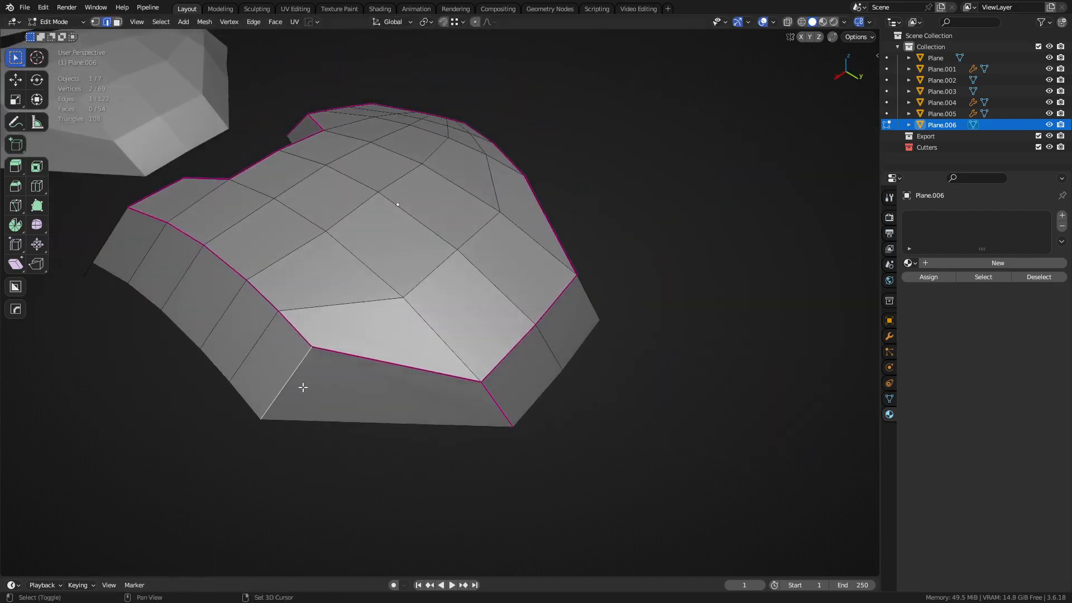
left_click(737, 433)
Step: Return to Object Mode, add a level 2 subdivision to the creased shell and shade it smooth
middle_click_drag(737, 434, 521, 414)
key("ctrl+Tab")
left_click(478, 410)
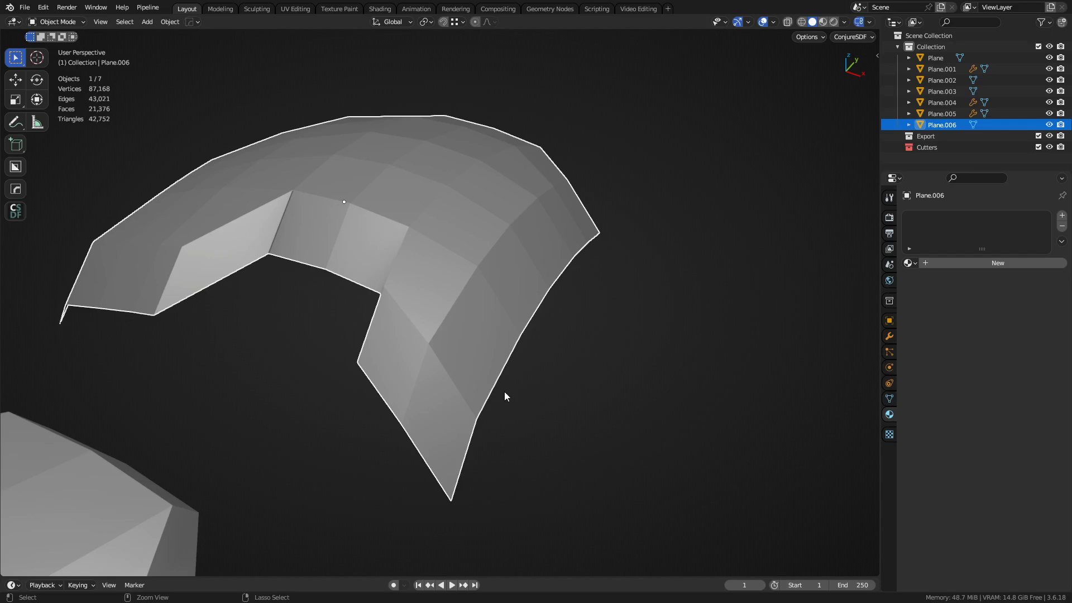
key("ctrl+2")
right_click(453, 339)
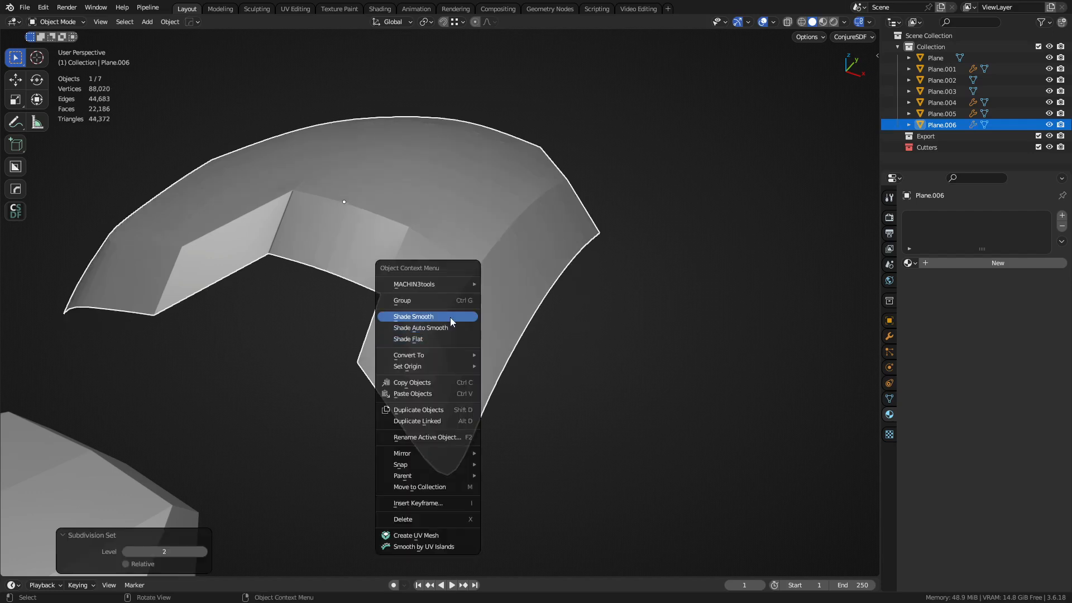
left_click(450, 317)
middle_click_drag(450, 317, 484, 388)
middle_click_drag(444, 350, 489, 362)
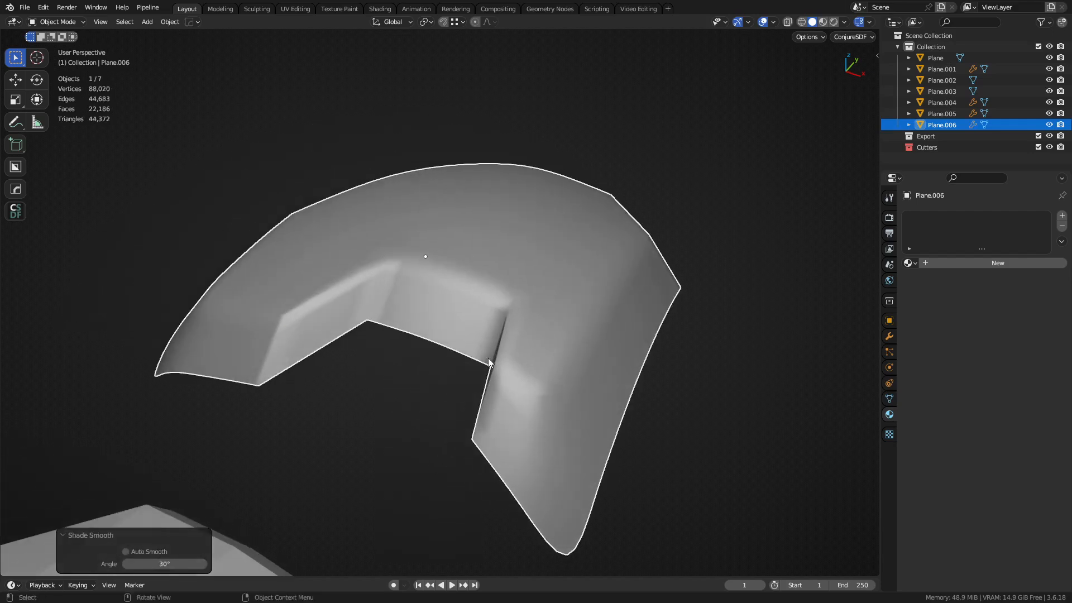
Step: Compare the creased shell's notch shading at subdivision levels 1 to 4, ending at level 2
key("ctrl+1")
scroll(488, 360, "up", 2)
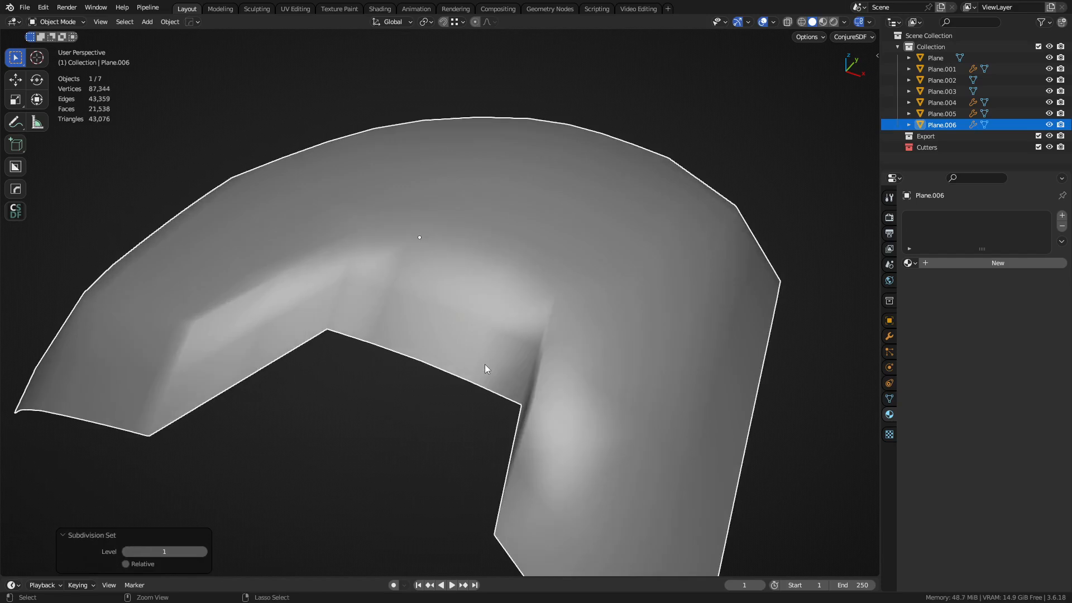
key("ctrl+2")
key("ctrl+3")
key("ctrl+4")
key("ctrl+1")
key("ctrl+4")
middle_click_drag(484, 364, 538, 333)
key("ctrl+1")
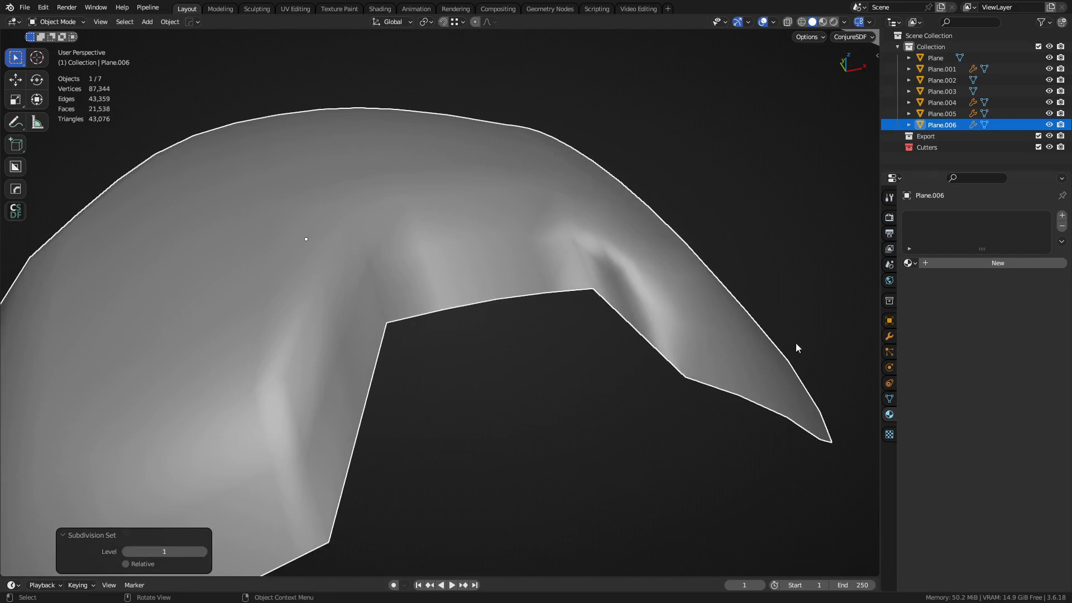
key("ctrl+2")
Step: Turn off Optimal Display in the shell's Subdivision modifier, deselect the shell and enable the wireframe overlay
left_click(624, 269)
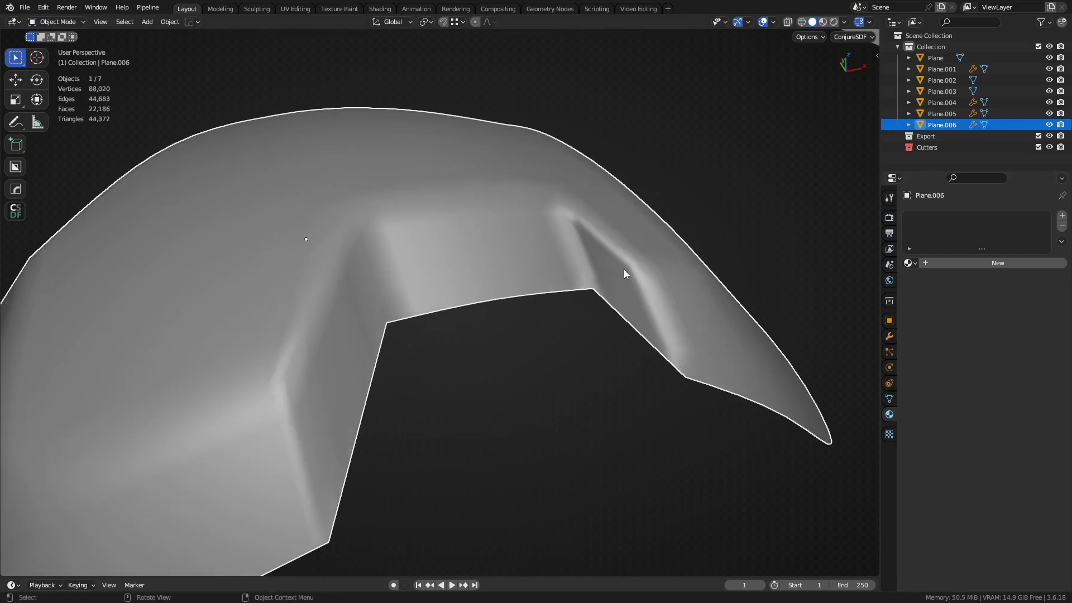
left_click(891, 336)
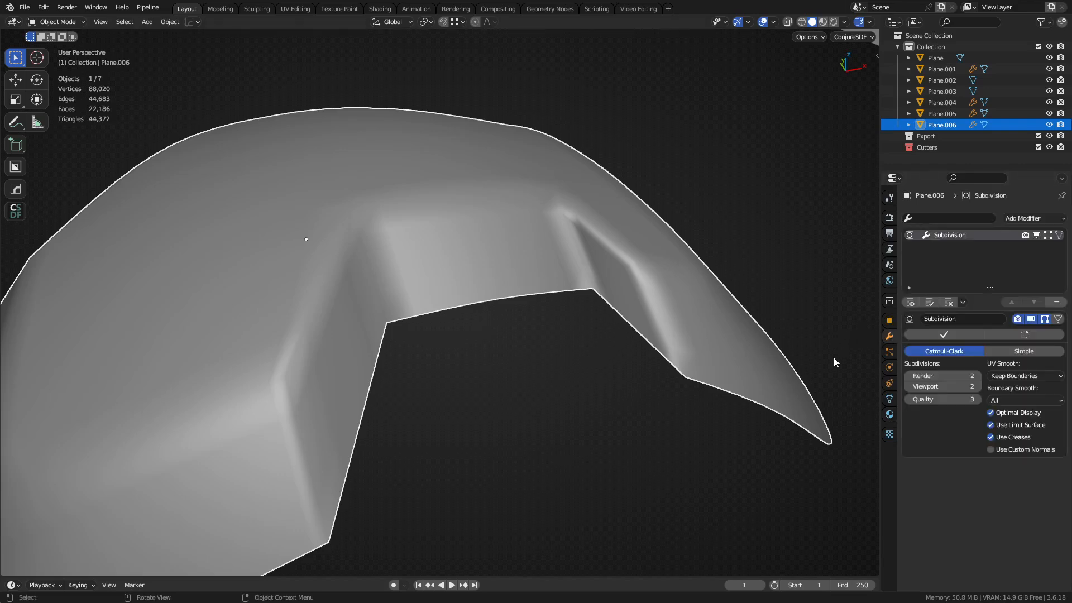
left_click(459, 366)
left_click(774, 21)
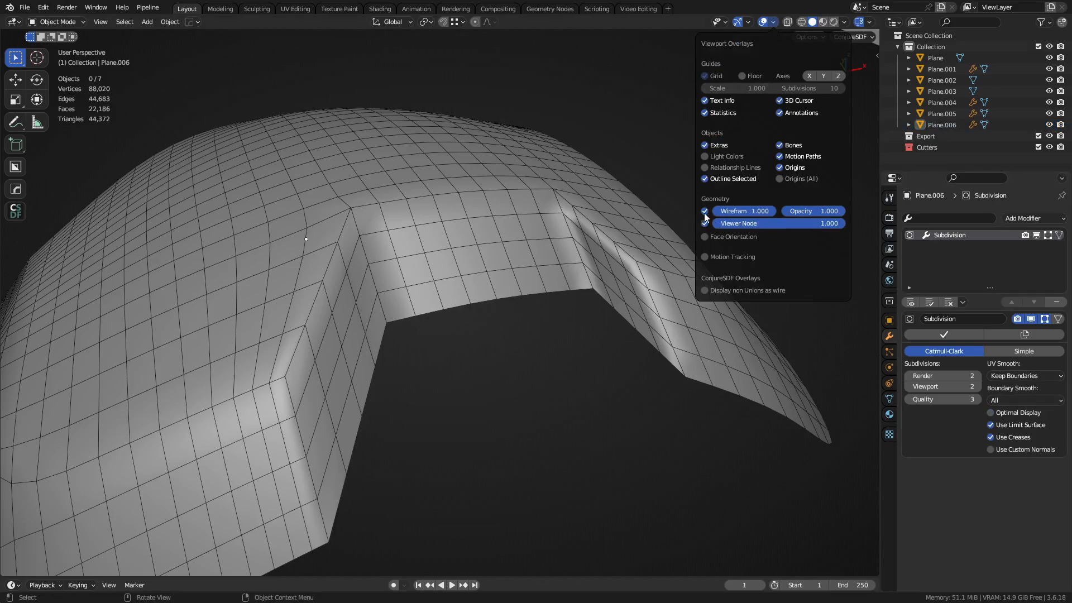
Step: Compare the creased shell's wireframe around the notch at subdivision level 1, with subdivision hidden, and at level 2
middle_click_drag(563, 356, 450, 313)
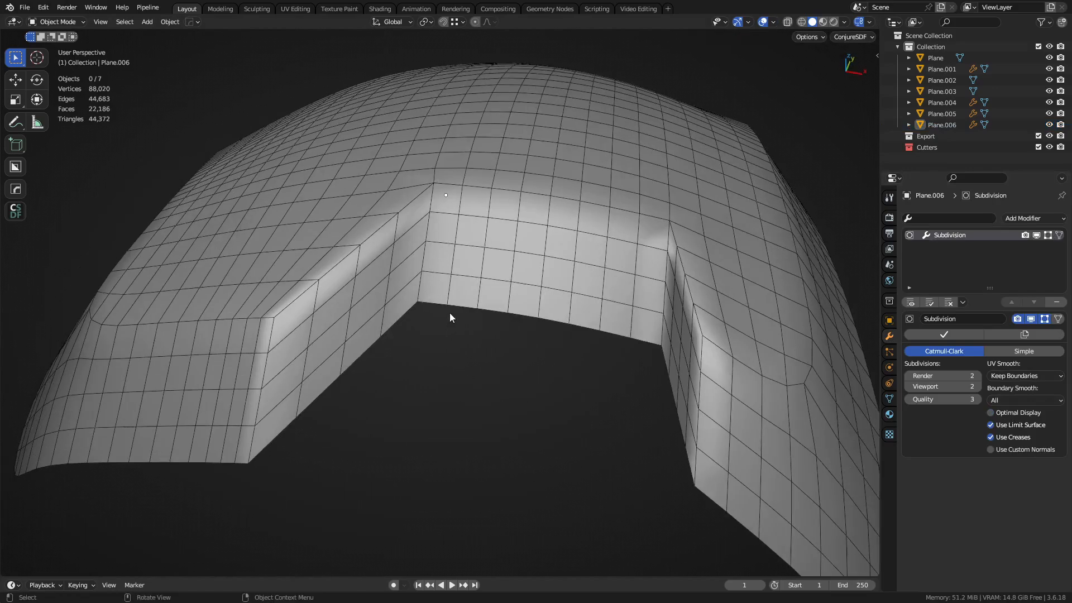
left_click(448, 317)
key("ctrl+1")
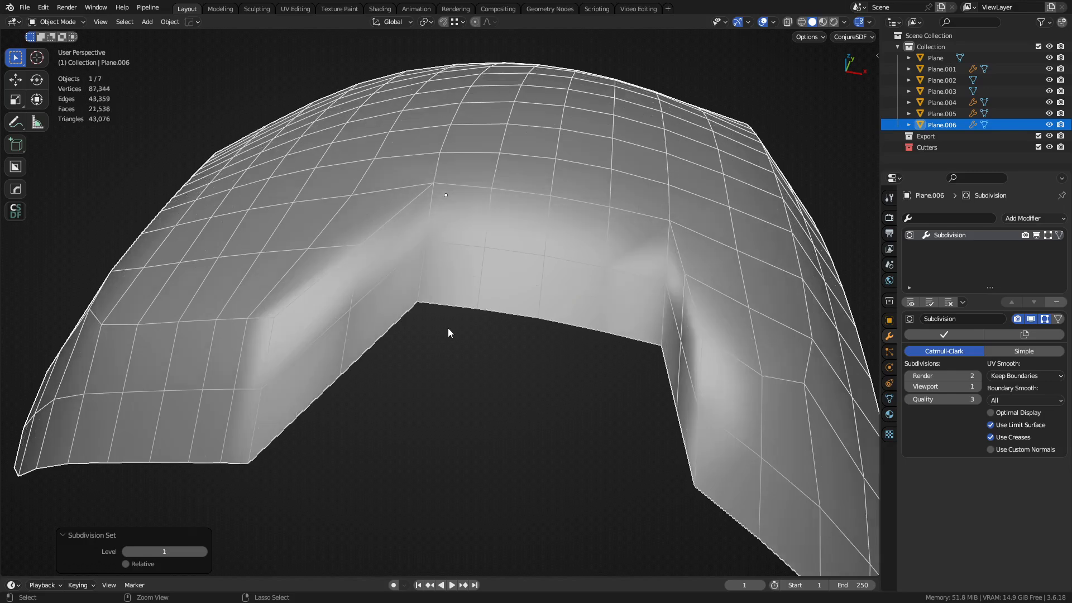
left_click(1031, 319)
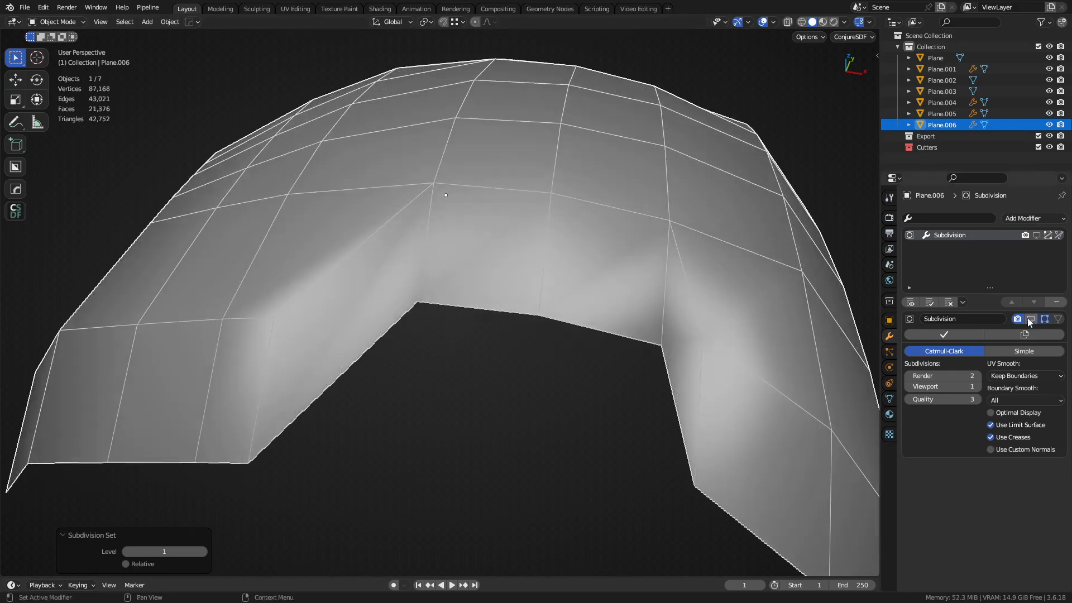
left_click(1030, 320)
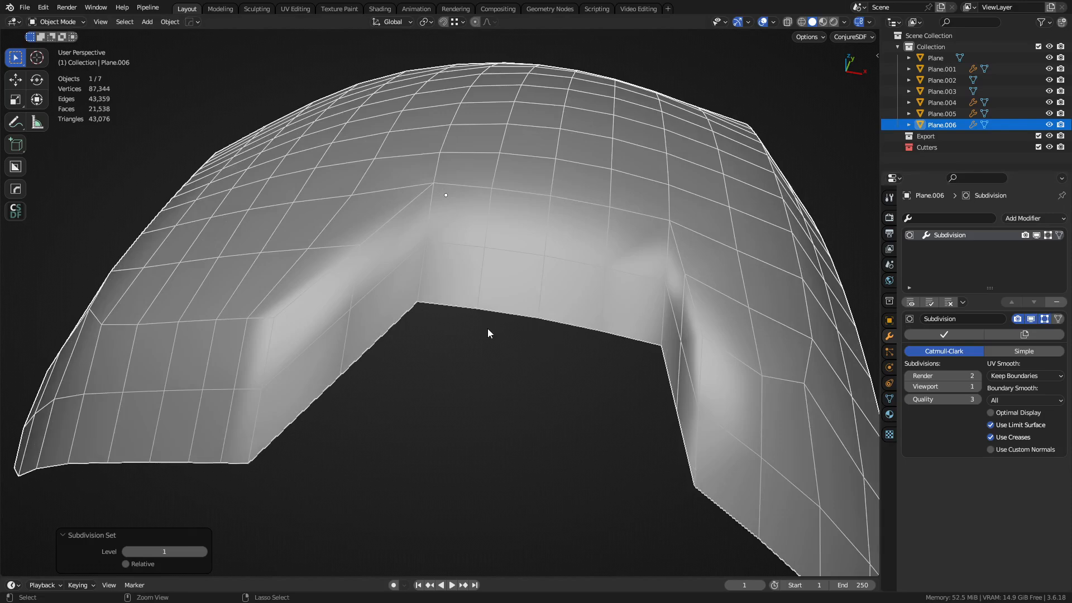
key("ctrl+2")
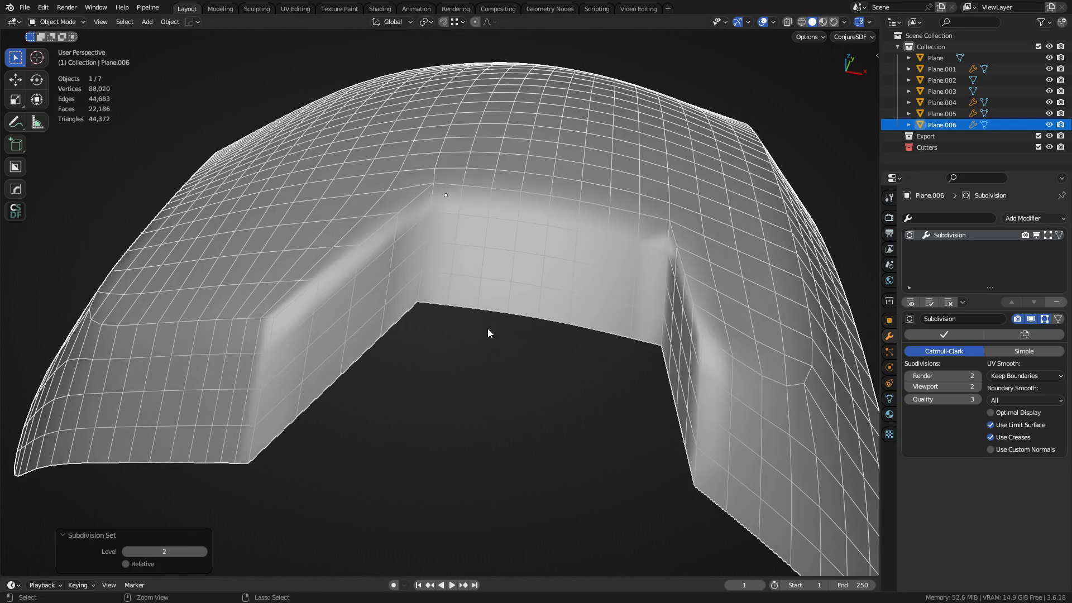
Step: Apply the shell's Subdivision modifier at level 1 and examine the resulting mesh in Edit Mode
key("ctrl+1")
scroll(490, 334, "down", 2)
middle_click_drag(495, 335, 818, 379)
left_click(937, 338)
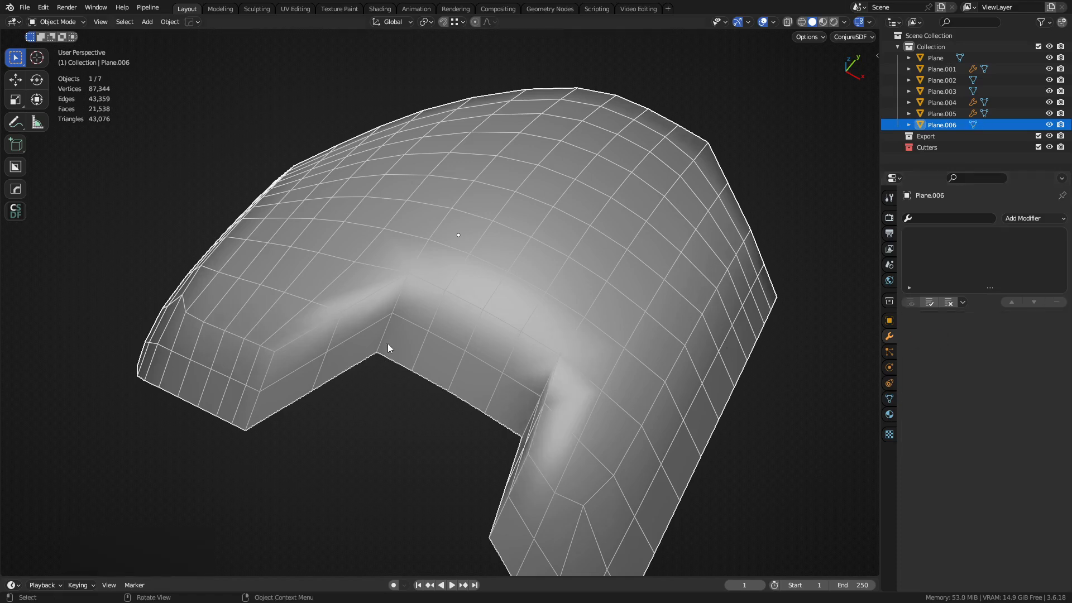
middle_click_drag(387, 346, 412, 350)
key("ctrl+Tab")
middle_click_drag(462, 394, 538, 358, "shift")
key("ctrl+Tab")
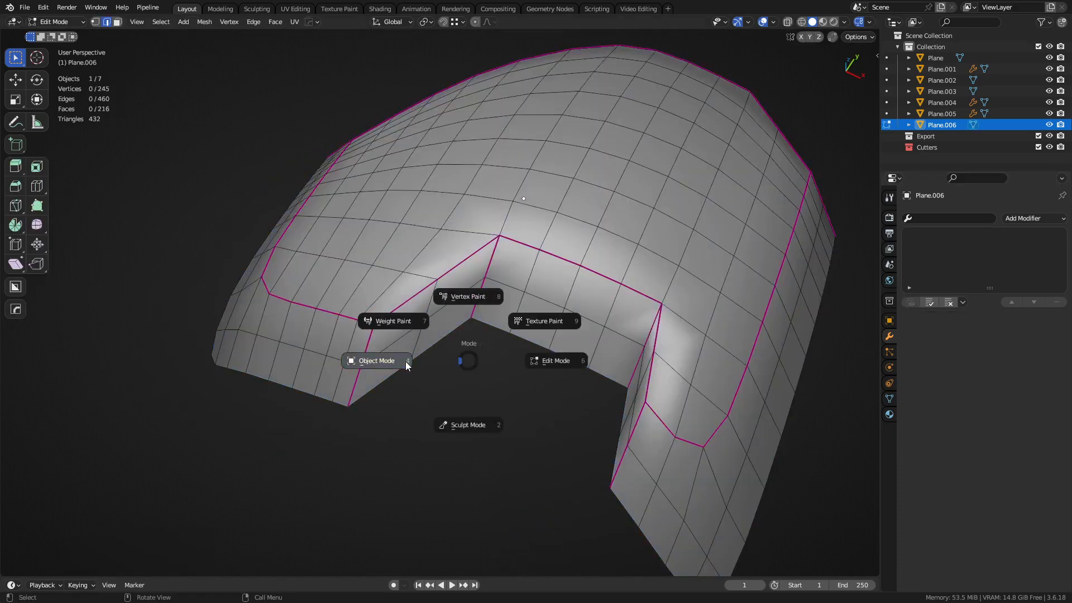
Step: Return to Object Mode and add a level 2 subdivision to the denser shell
left_click(404, 361)
key("ctrl+2")
middle_click_drag(401, 360, 356, 374)
Step: Try to lower the crease of all the shell's edges in Edit Mode with a factor of -0.696
key("Tab")
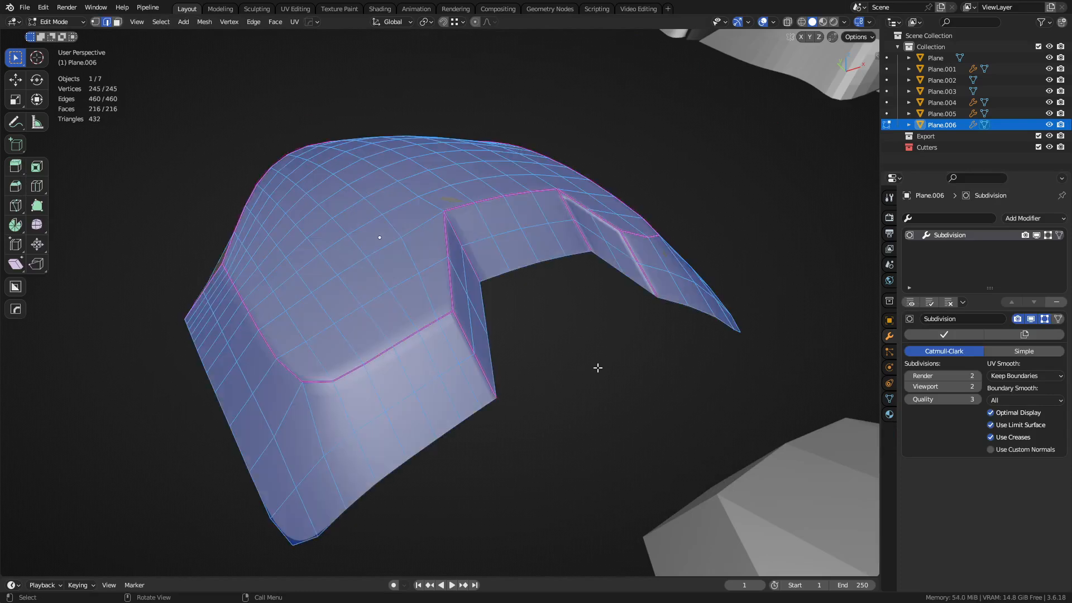
key("n")
left_click(873, 58)
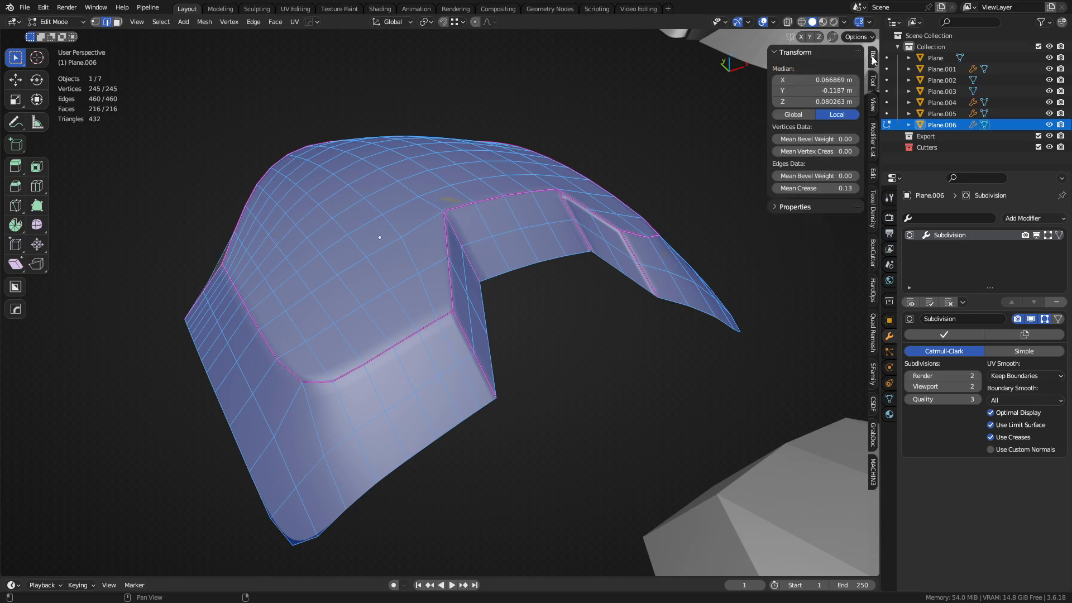
key("shift+e")
left_click(580, 346)
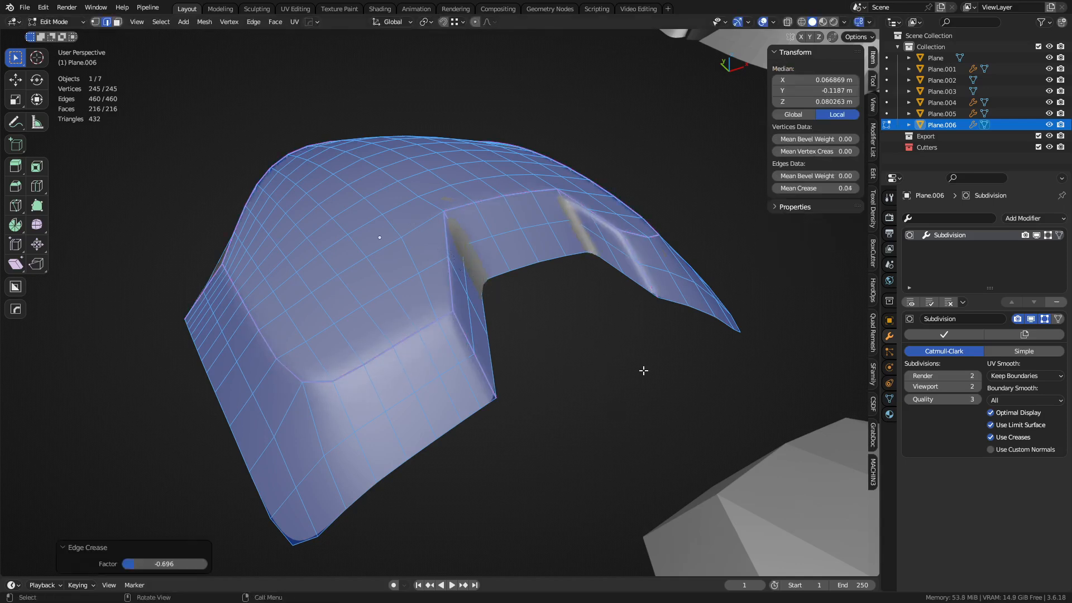
middle_click_drag(488, 335, 538, 335)
Step: Select all edges with the same crease as a flap edge and bevel them 0.0326 m wide with 2 segments and a shape of 1.000
left_click(421, 336)
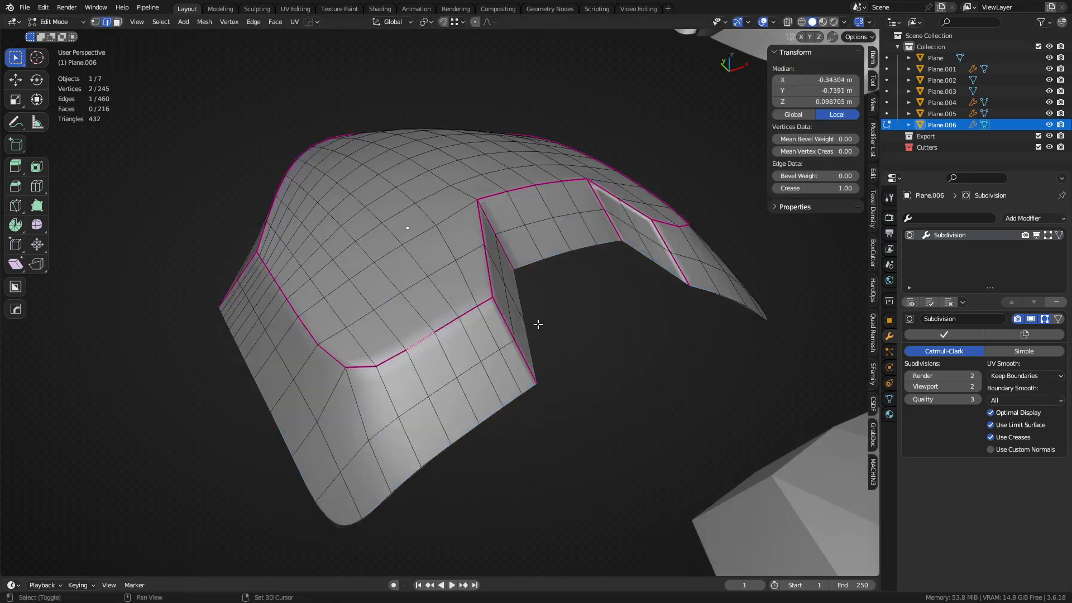
key("shift+g")
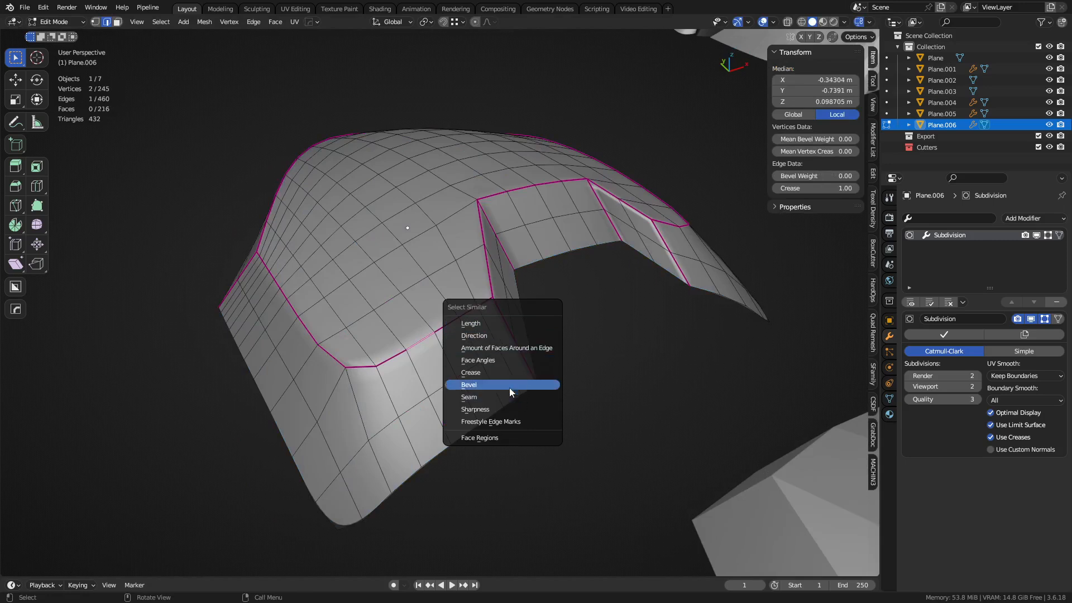
left_click(507, 373)
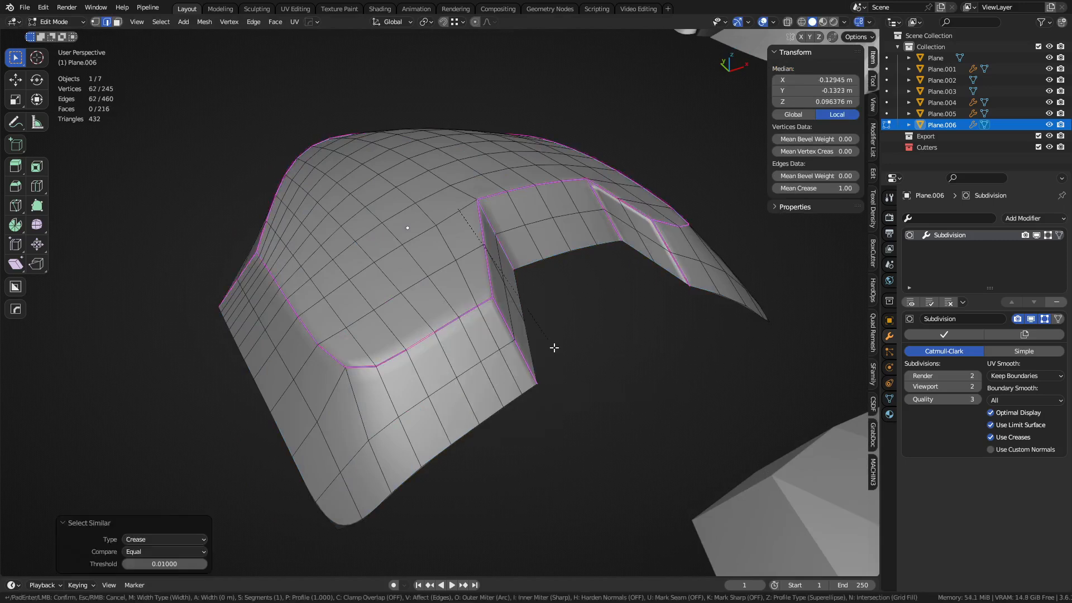
left_click(671, 370)
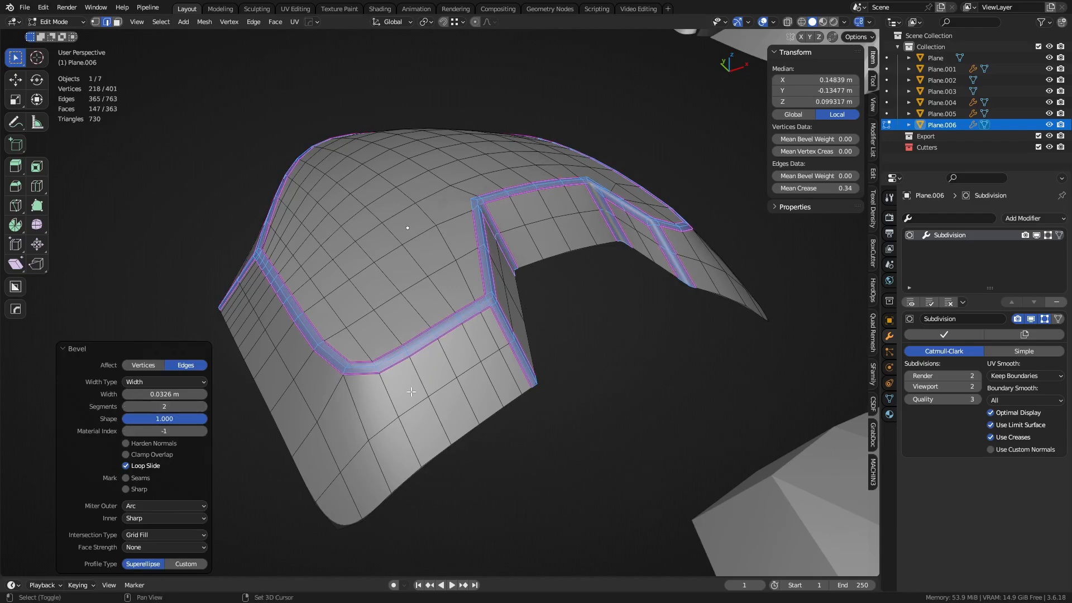
Step: Slide the inner bevel vertex at the shell's outer corner slightly along its edge and return to Object Mode
middle_click_drag(411, 392, 531, 385)
scroll(525, 341, "up", 5)
middle_click_drag(514, 329, 490, 366)
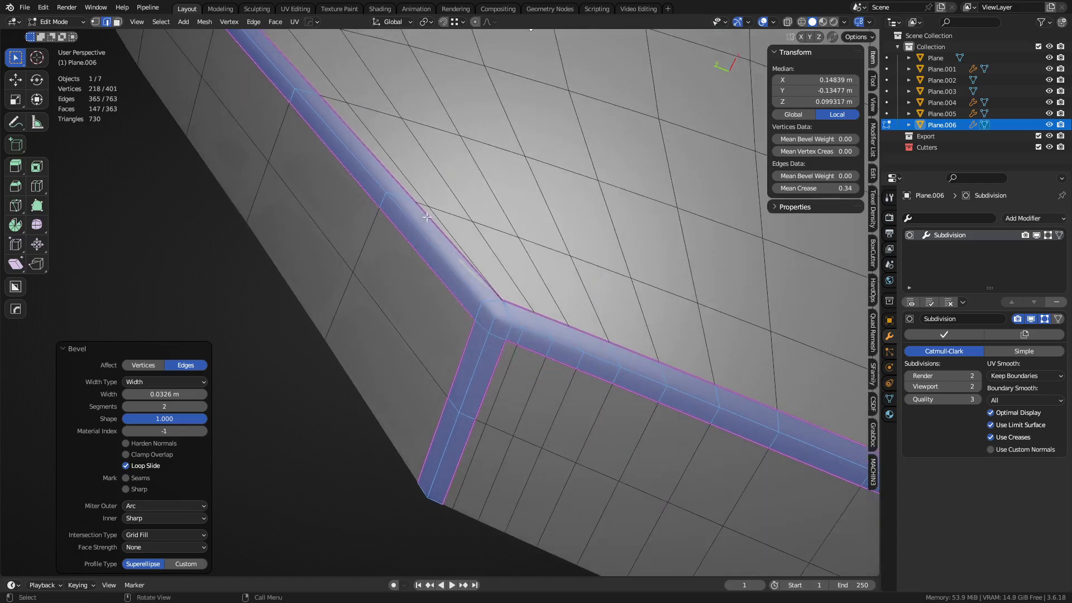
key("1")
left_click(433, 215)
key("alt+a")
left_click(504, 296)
key("g")
key("g")
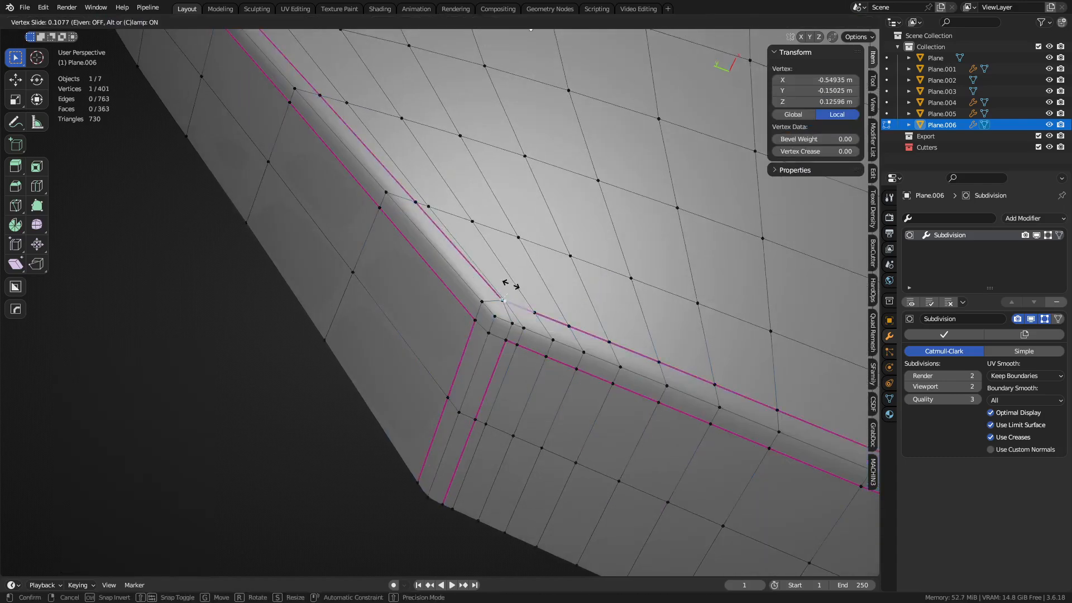
left_click(551, 302)
middle_click_drag(475, 254, 447, 277)
key("Tab")
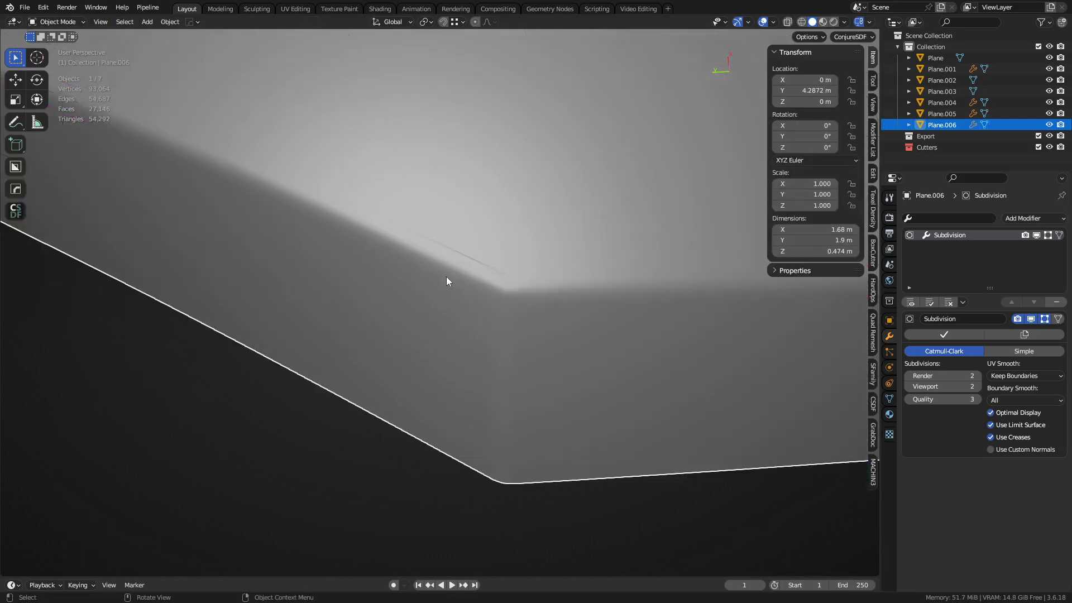
Step: Remove the creases from all of the beveled shell's edges with a factor of -0.706, then return to Object Mode and deselect everything
scroll(448, 279, "down", 4)
middle_click_drag(474, 320, 525, 305)
key("Tab")
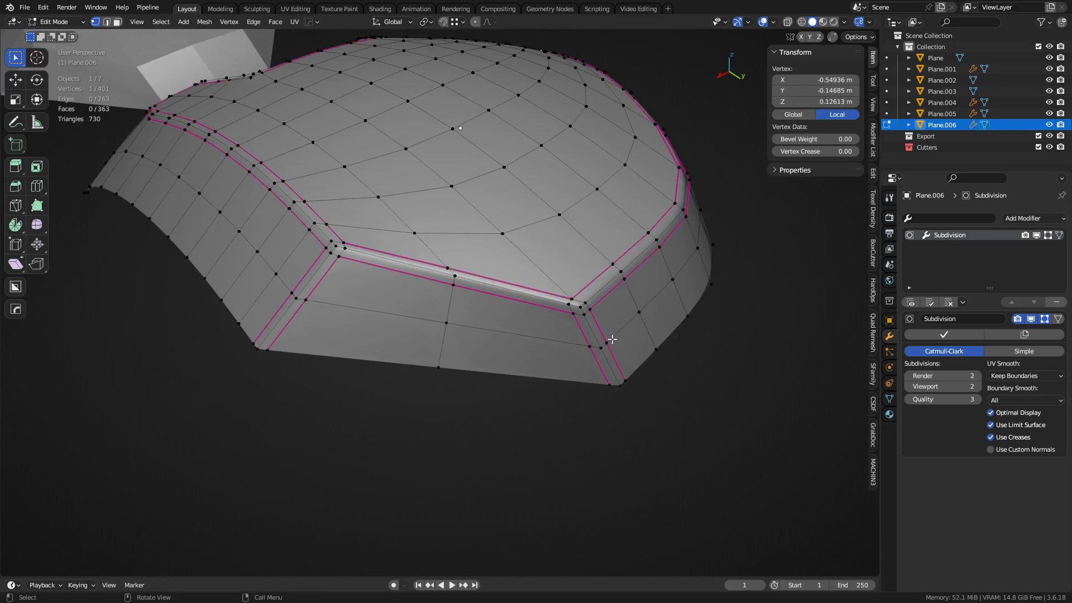
key("a")
key("shift+e")
left_click(554, 298)
key("shift+e")
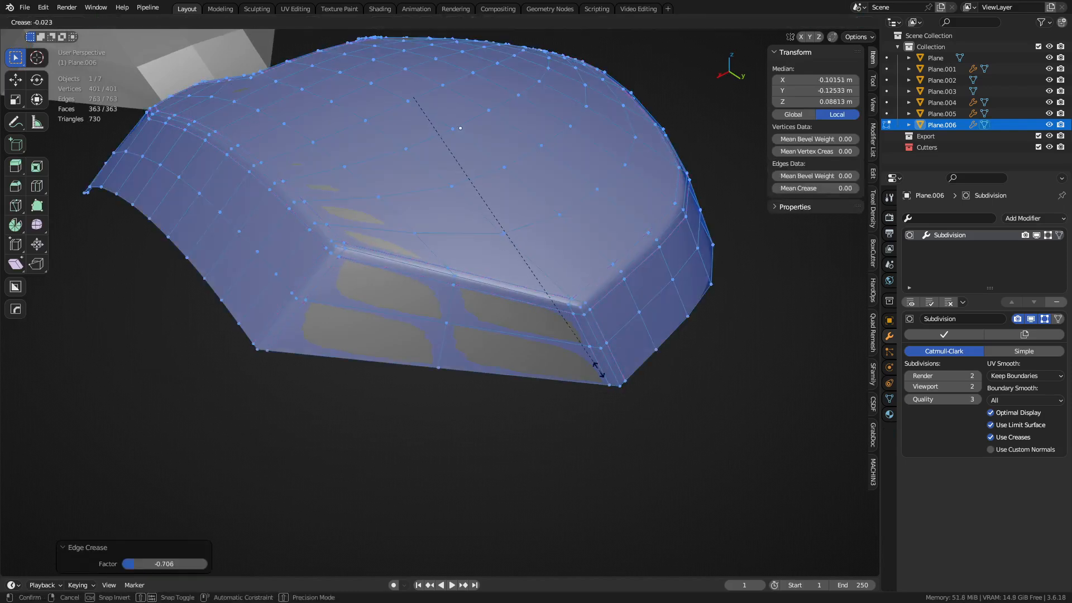
key("Tab")
key("a")
key("a")
Step: Connect the bevel vertex at each of the two inner notch corners to the nearest surface vertex with a new edge
middle_click_drag(539, 278, 485, 183)
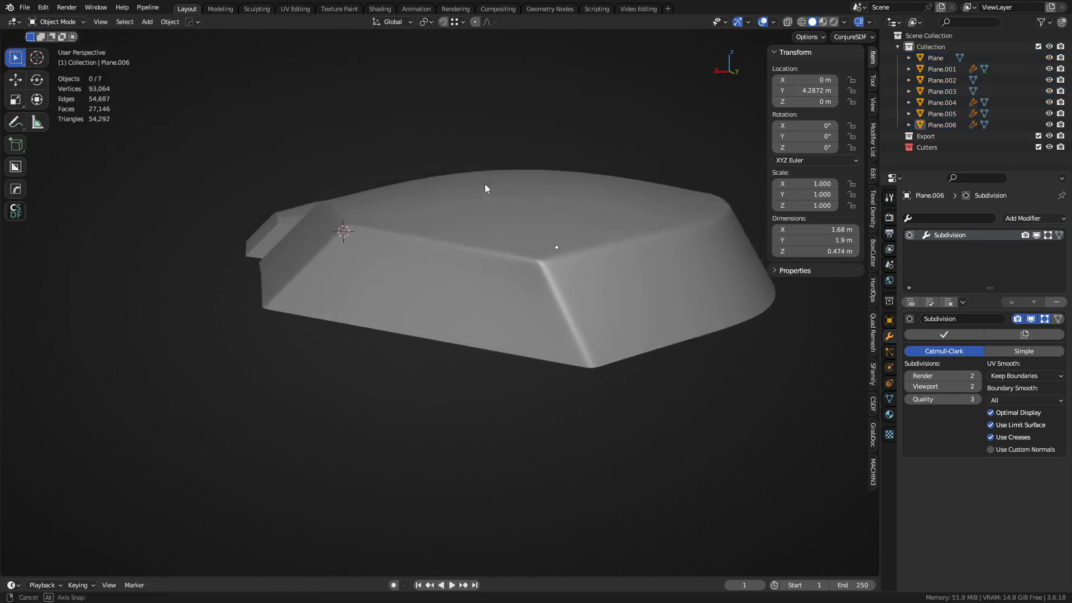
middle_click_drag(564, 189, 559, 338)
scroll(559, 337, "up", 3)
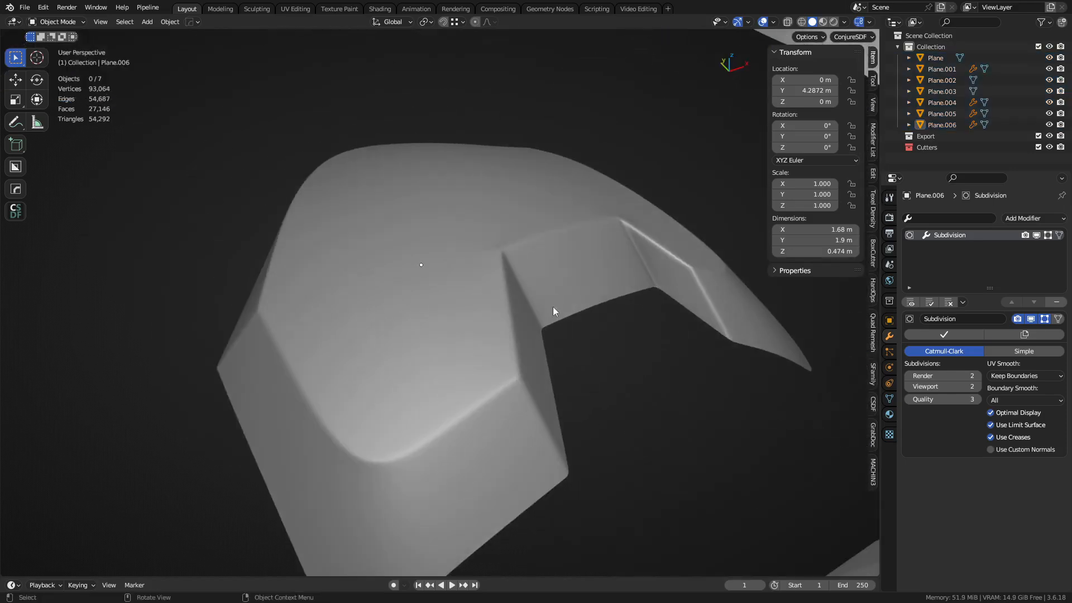
key("Tab")
scroll(604, 303, "up", 6)
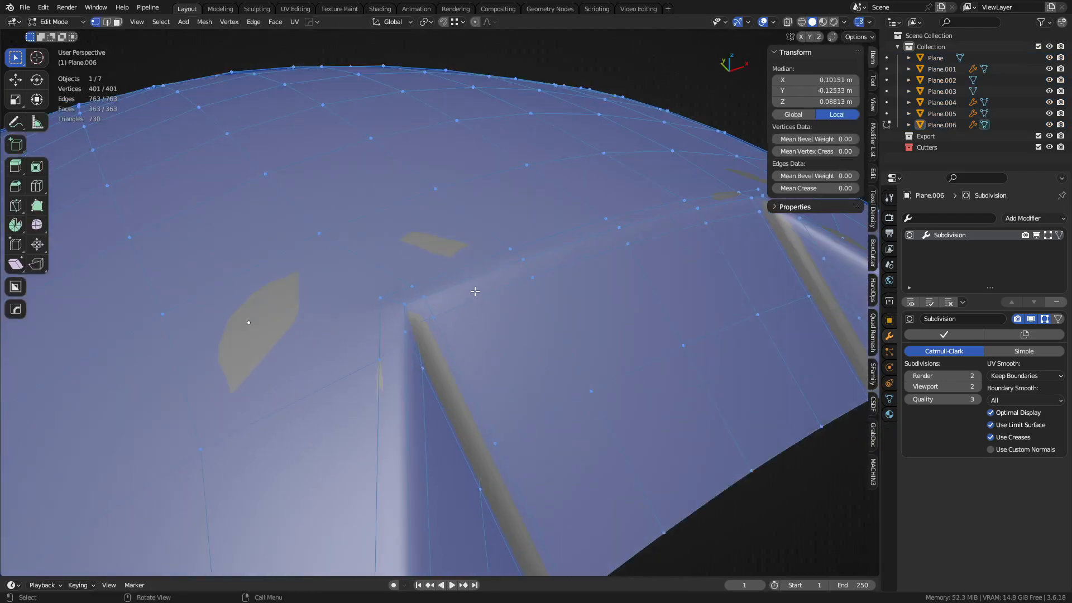
middle_click_drag(467, 292, 433, 339)
key("alt+a")
left_click(389, 286)
scroll(424, 307, "down", 3)
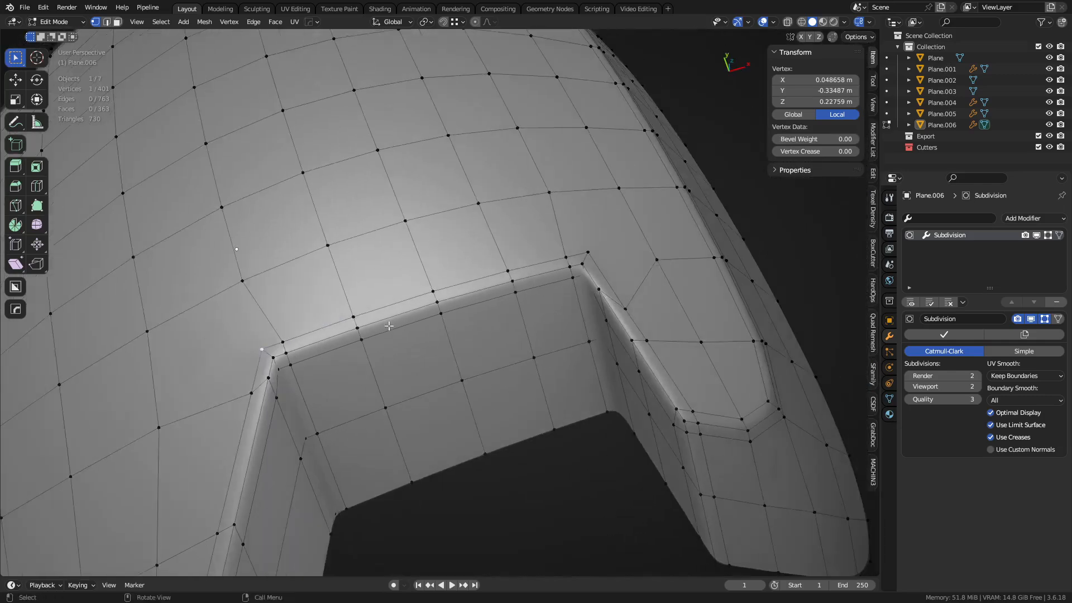
middle_click_drag(625, 296, 603, 321)
left_click(606, 324)
key("2")
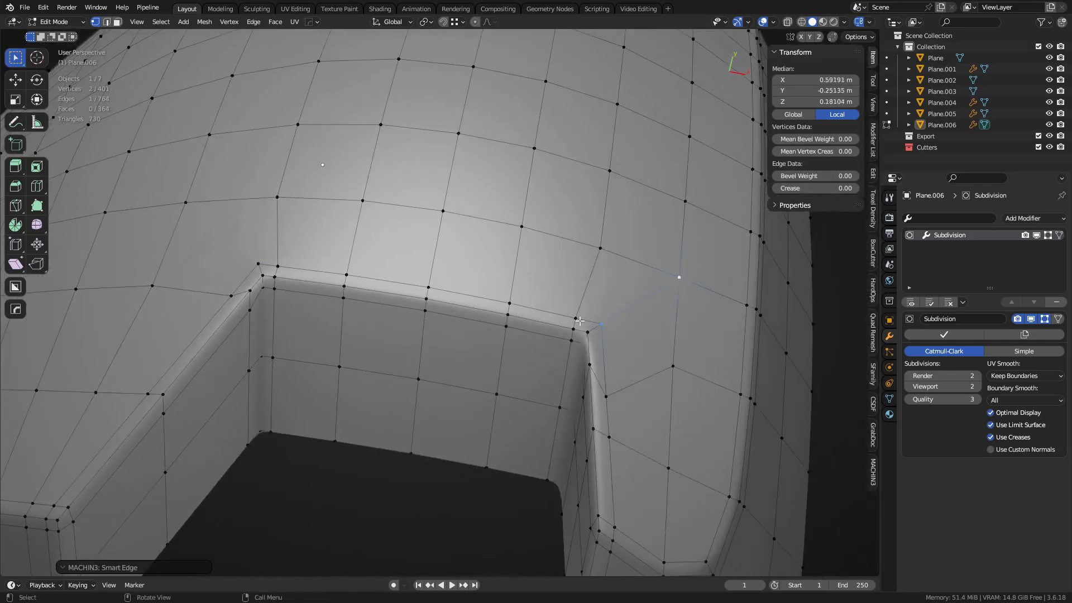
left_click(258, 262)
Step: Slide the outer corner's inner bevel vertex further along its edge and return to Object Mode
middle_click_drag(312, 270, 538, 301)
scroll(313, 280, "up", 3)
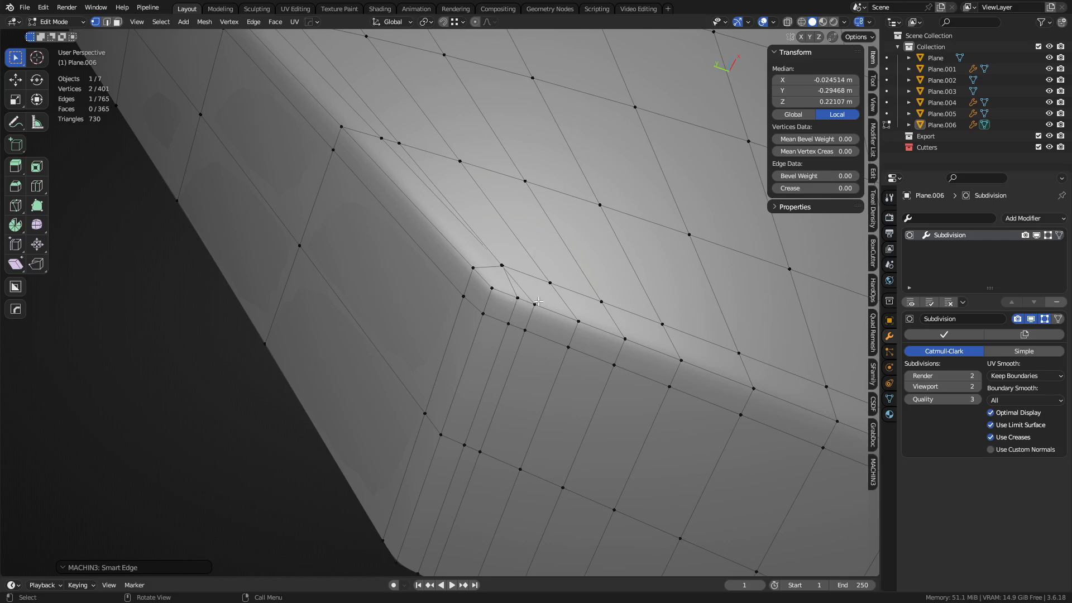
left_click(504, 262)
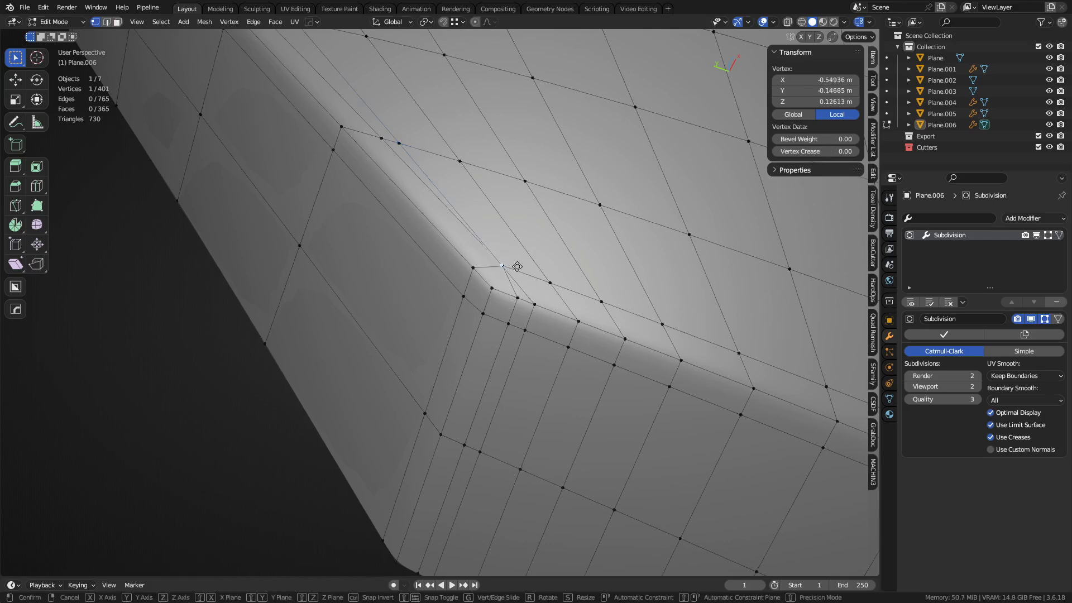
key("g")
key("g")
left_click(534, 265)
key("ctrl+Tab")
left_click(449, 284)
Step: Show the wireframe overlay and try dissolving the two edge loops that run closest to the outer corner
scroll(448, 286, "down", 6)
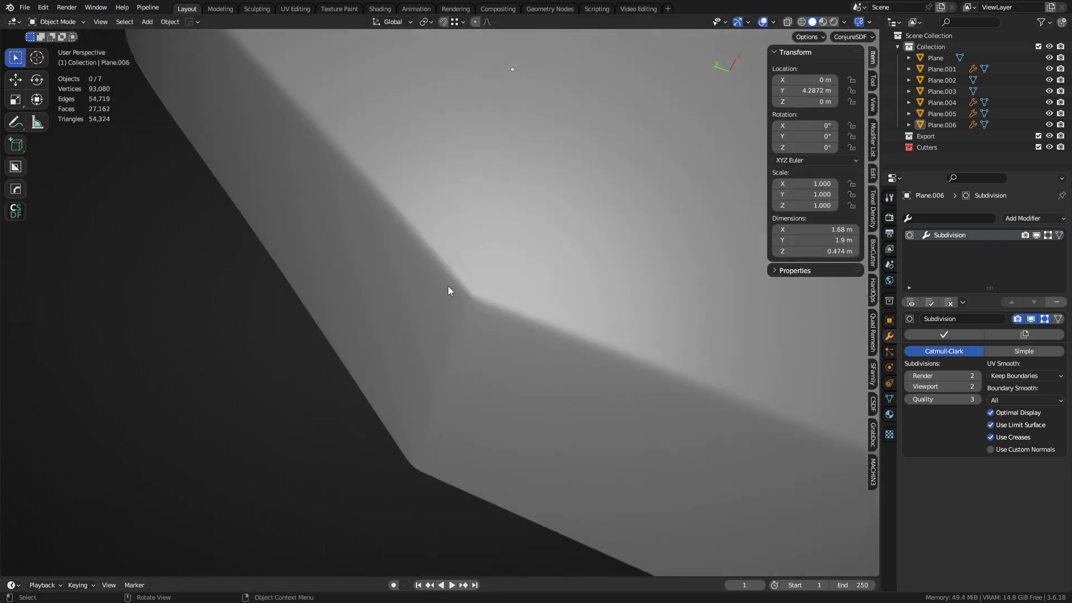
middle_click_drag(198, 217, 346, 299, "shift")
key("shift+w")
key("ctrl+Tab")
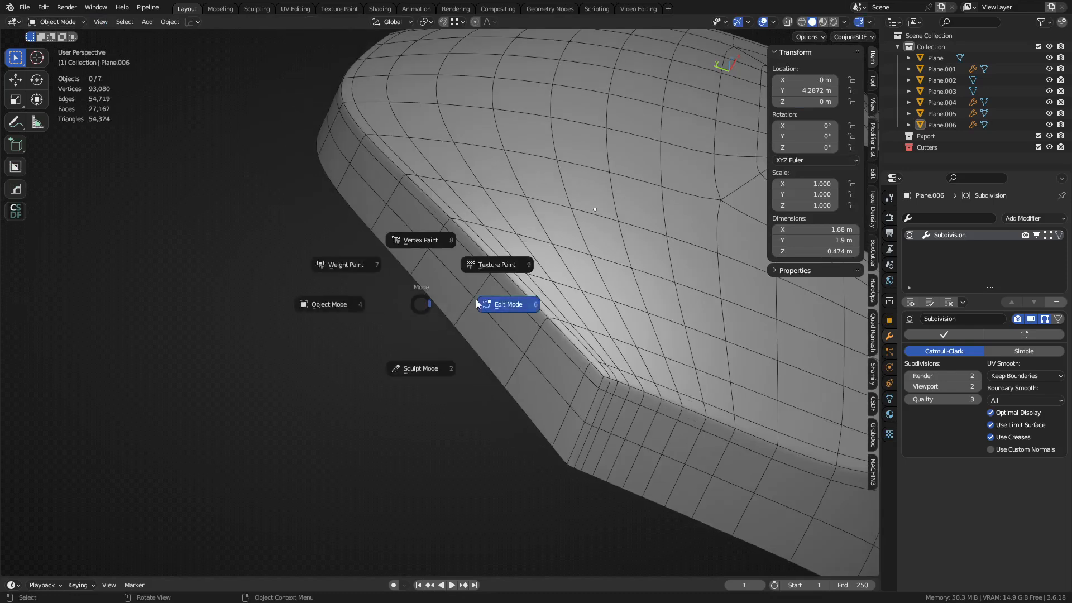
left_click(477, 303)
key("2")
left_click(599, 343, "alt")
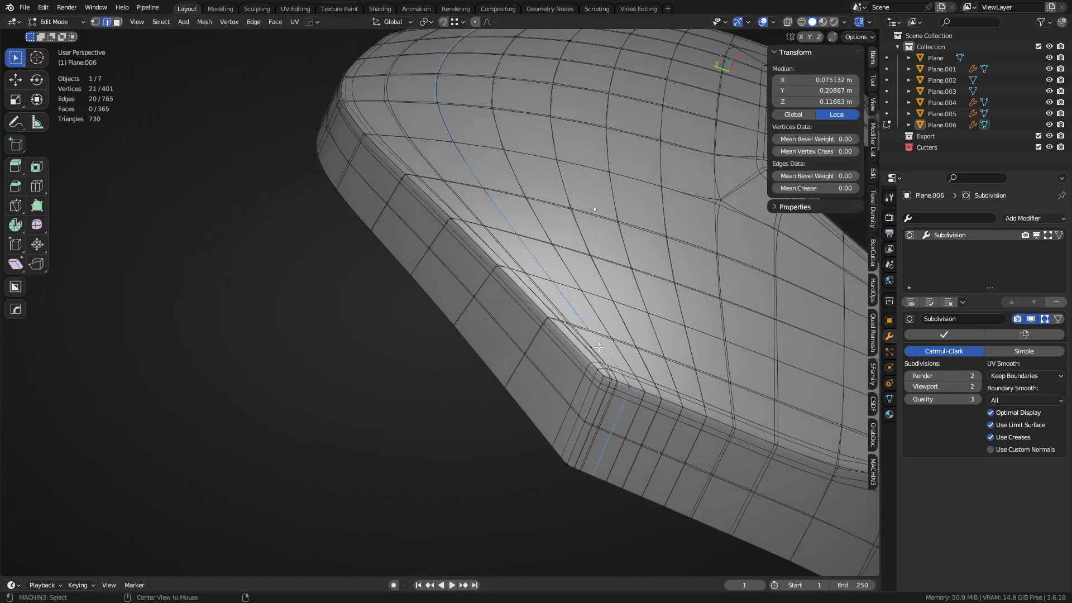
key("ctrl+x")
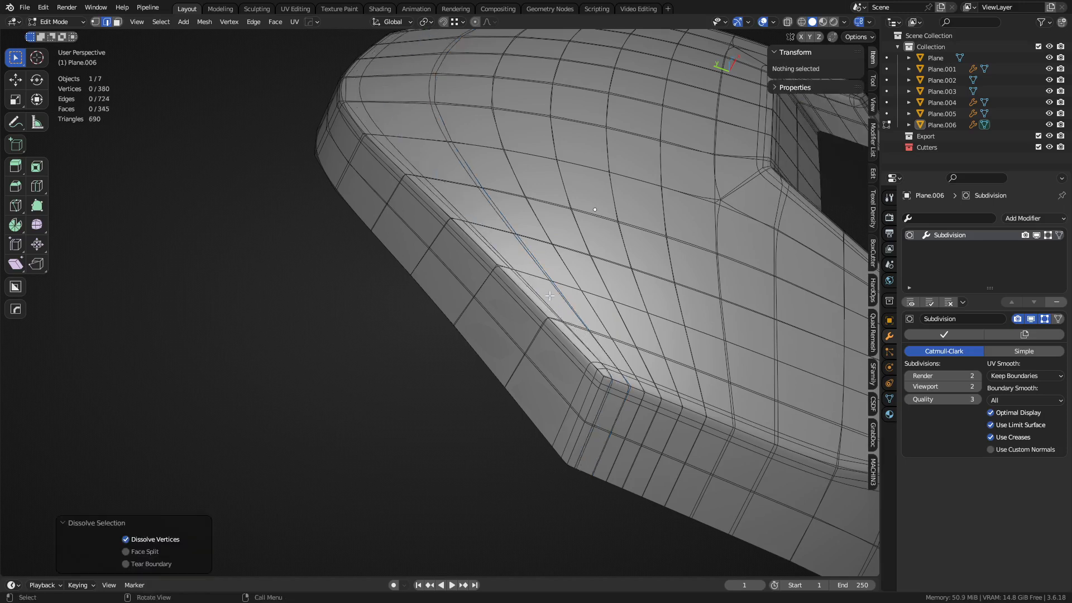
left_click(602, 348, "alt")
key("ctrl+x")
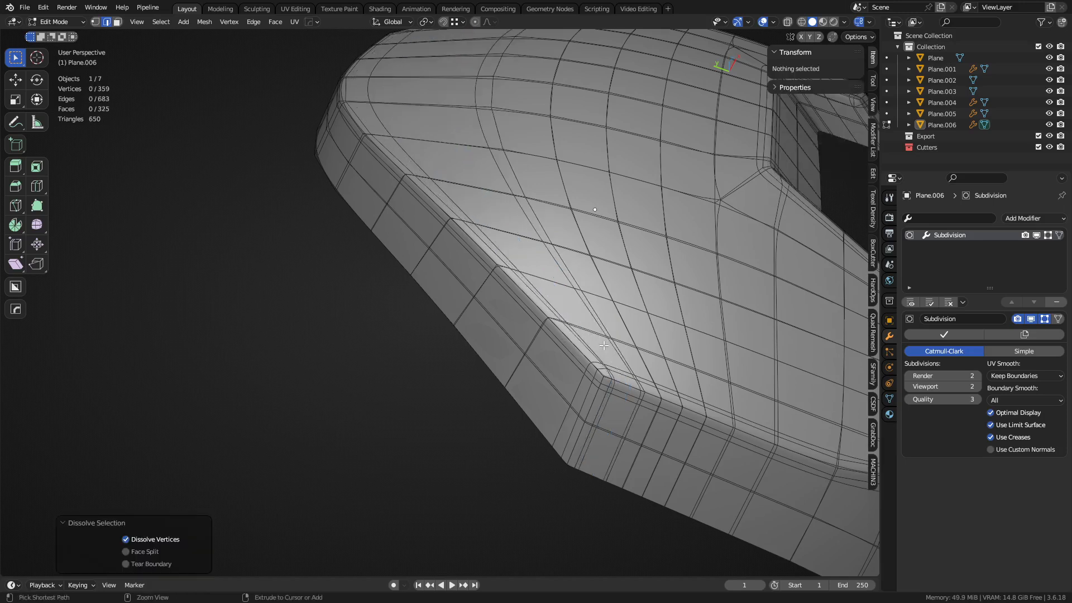
Step: Undo both edge loop dissolves, return to Object Mode with nothing selected and hide the wireframe overlay
key("ctrl+z")
middle_click_drag(540, 354, 482, 302)
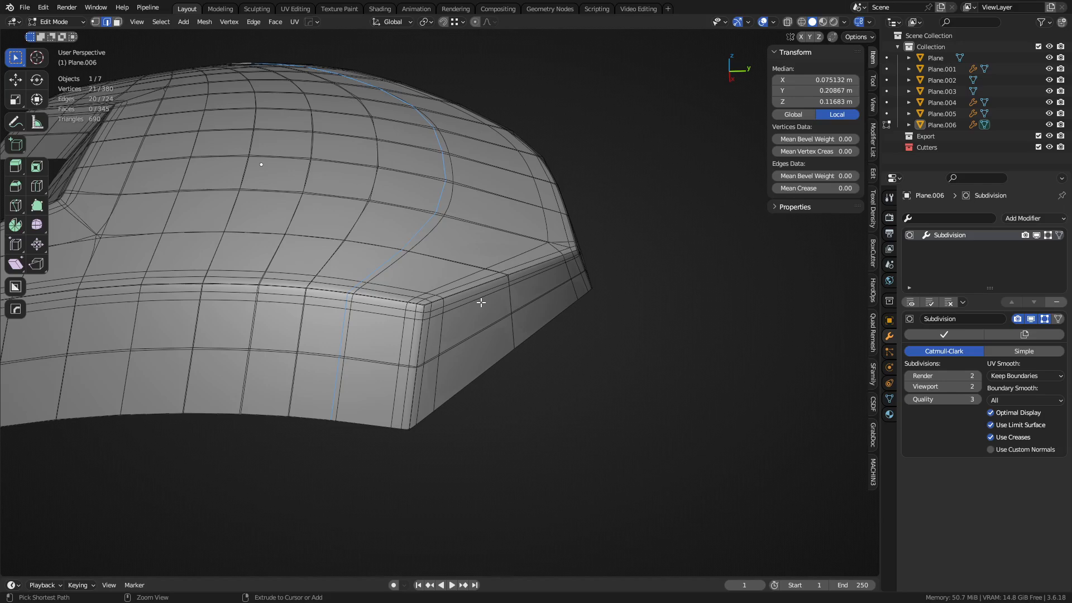
key("ctrl+z")
key("ctrl+z")
key("Tab")
key("a")
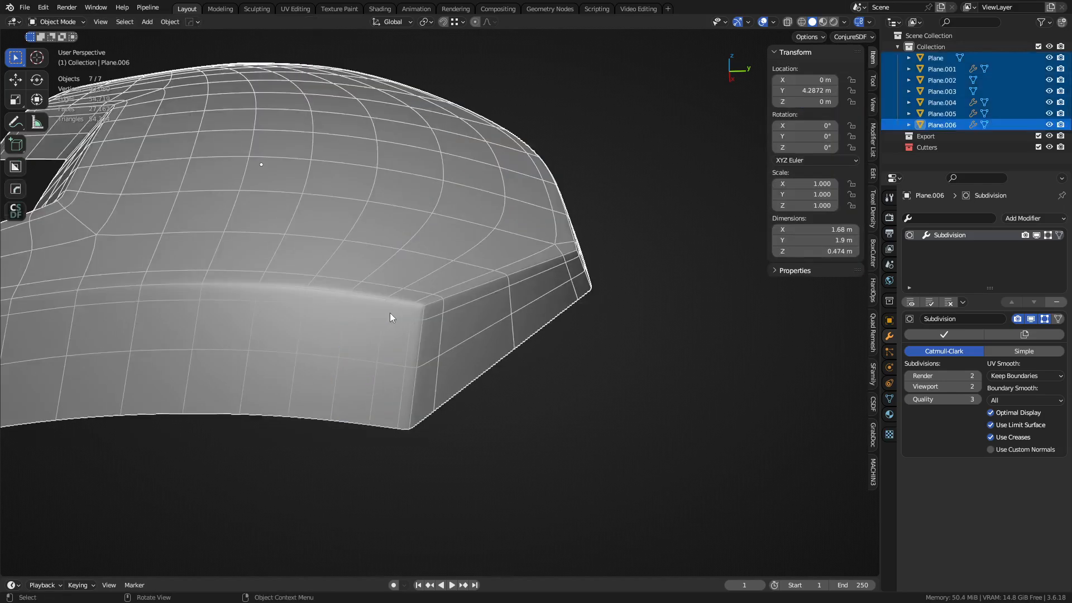
key("a")
scroll(413, 270, "down", 3)
middle_click_drag(414, 270, 550, 294, "shift")
key("shift+w")
Step: In Edit Mode, select the lower boundary edges of the curved side wall from its notched end to the outer corner
key("ctrl+Tab")
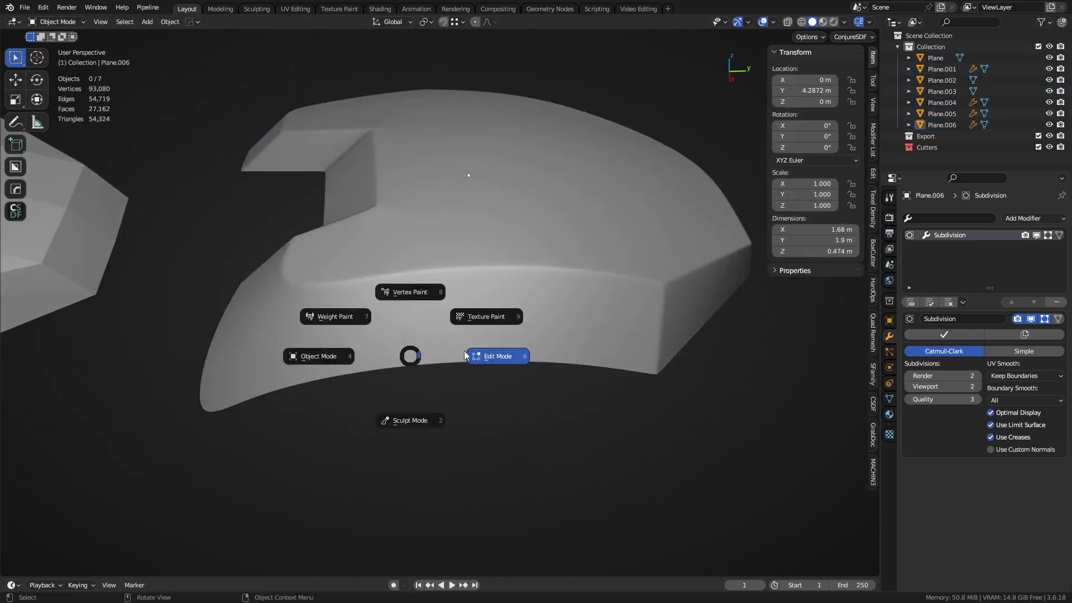
left_click(464, 350)
left_click(201, 413)
left_click(630, 371, "ctrl")
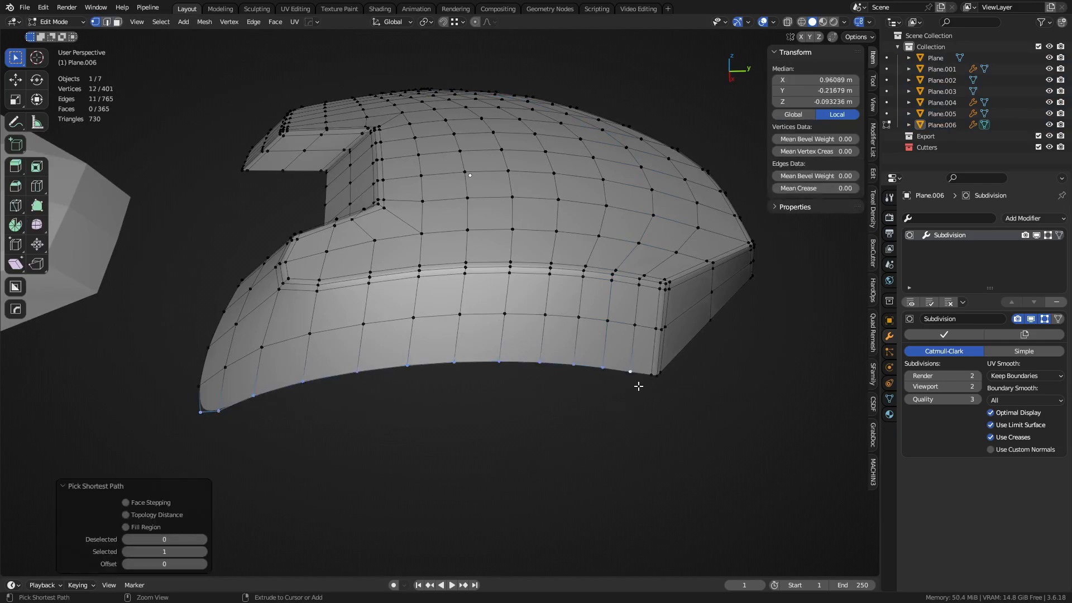
middle_click_drag(661, 411, 653, 392, "shift")
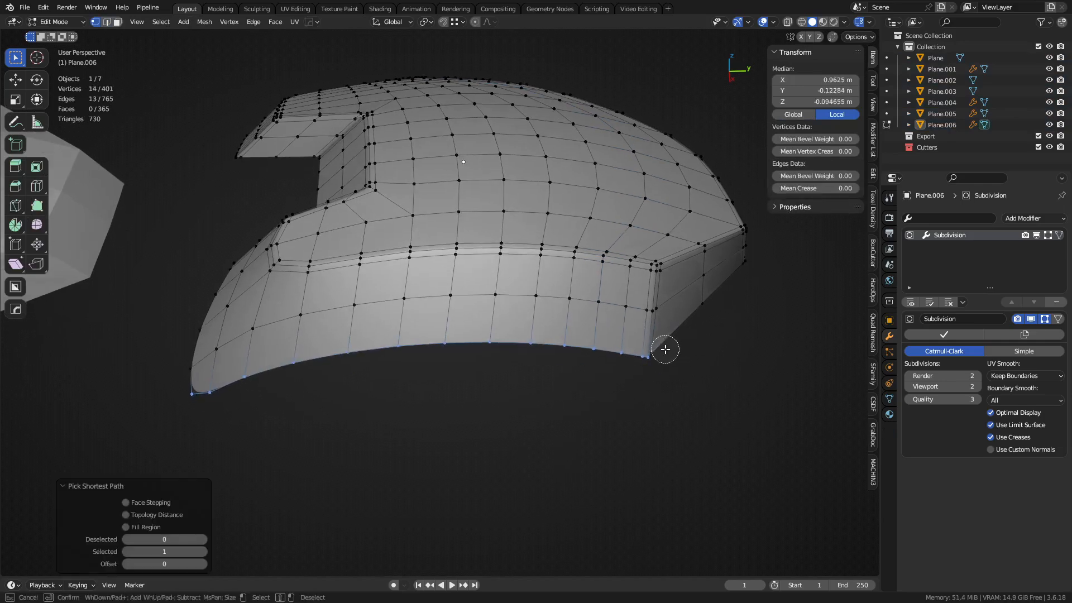
middle_click_drag(665, 350, 627, 234)
Step: Try to straighten the selected lower boundary with LoopTools Gstretch, and undo it
right_click(626, 234)
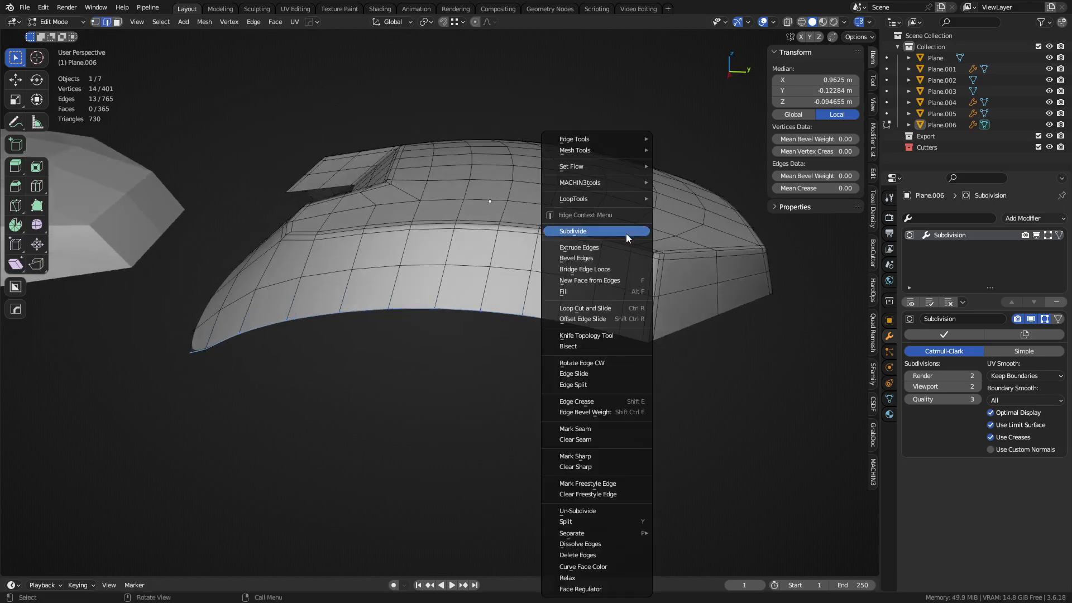
mouse_move(621, 195)
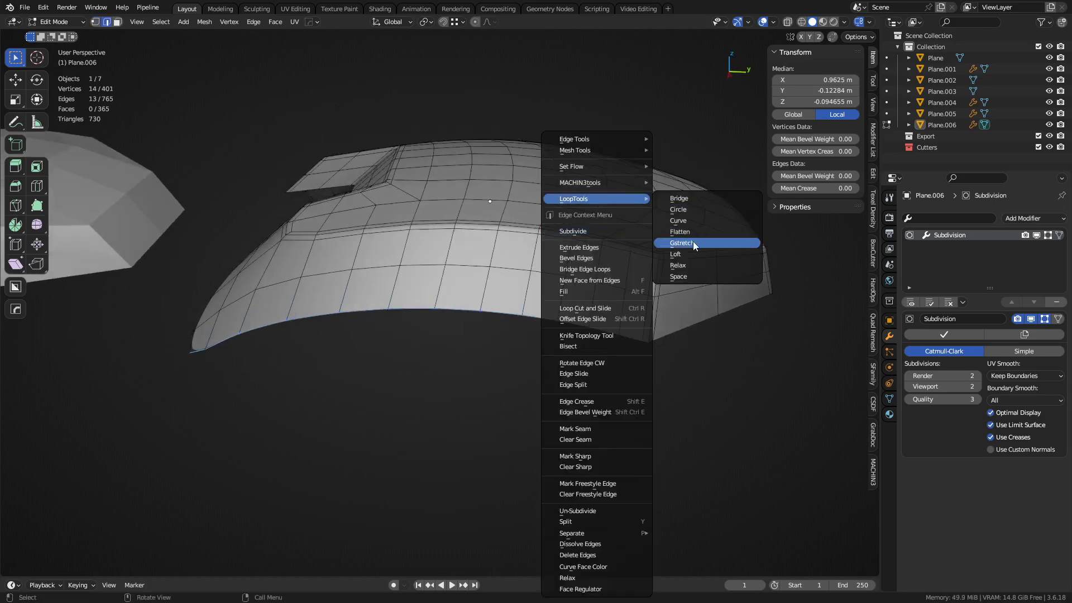
left_click(693, 243)
middle_click_drag(653, 278, 515, 375)
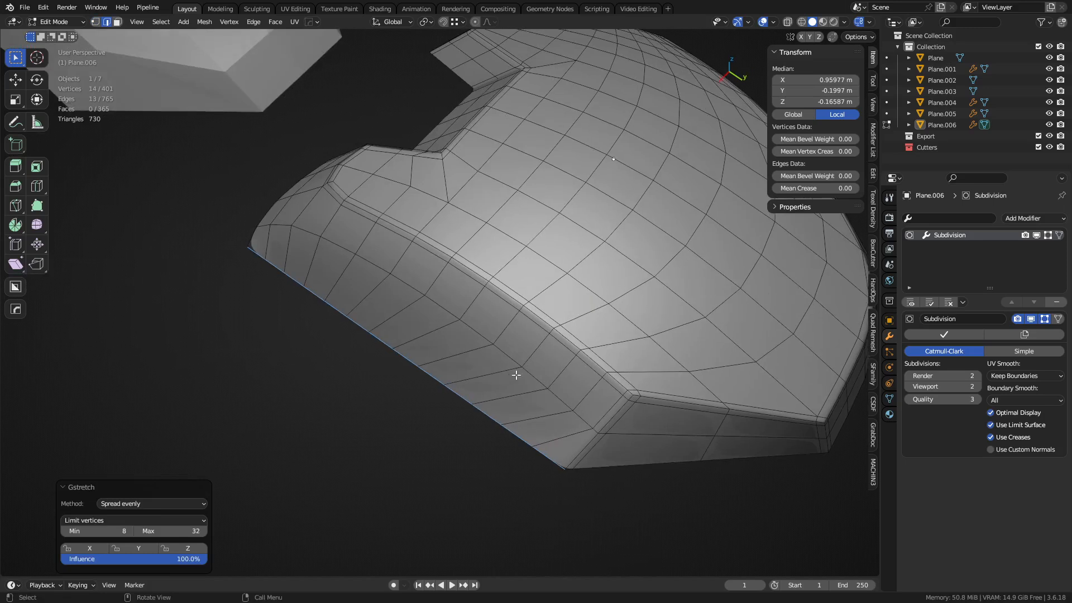
key("ctrl+z")
Step: Straighten the side wall's lower boundary between its two end vertices with the Straighten align operation
key("alt+a")
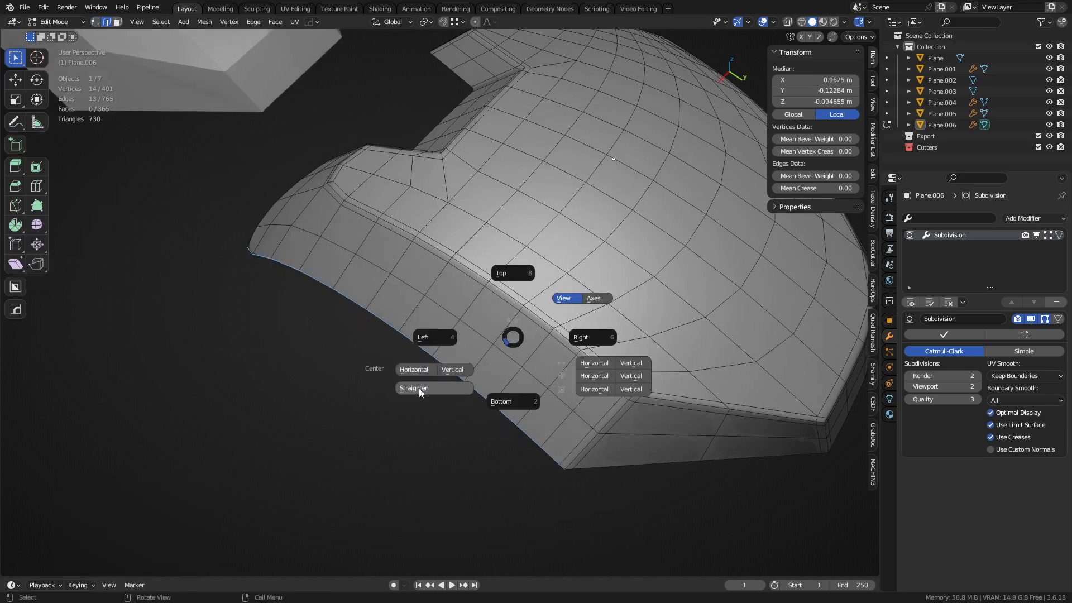
left_click(419, 389)
middle_click_drag(564, 399, 643, 319)
Step: Try straightening the side wall's middle row of edges the same way and return to Object Mode
middle_click_drag(518, 336, 559, 330)
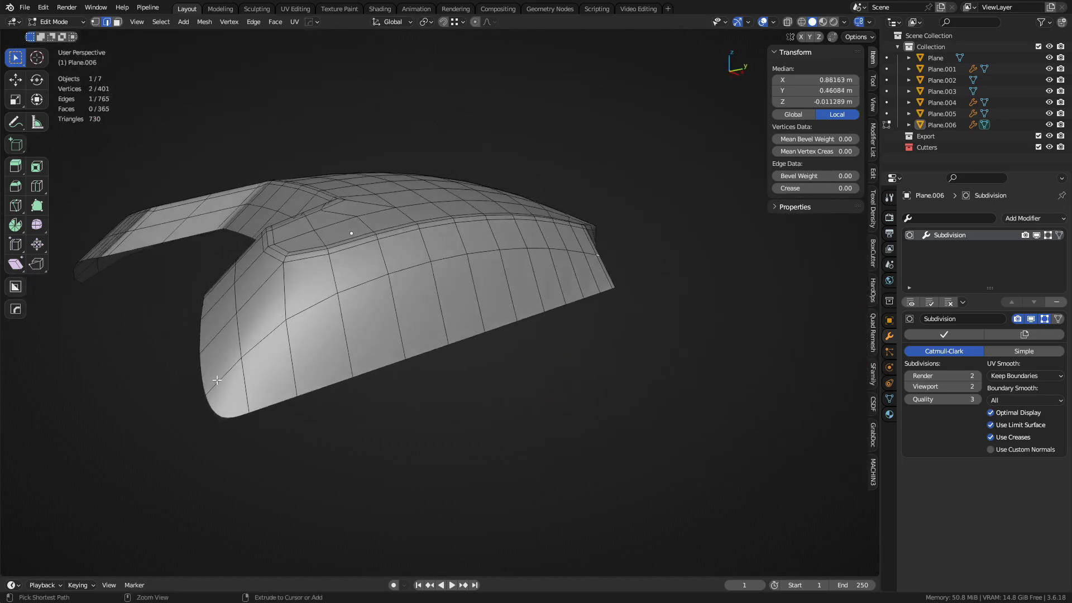
left_click(614, 342, "ctrl")
key("alt+a")
left_click(546, 394)
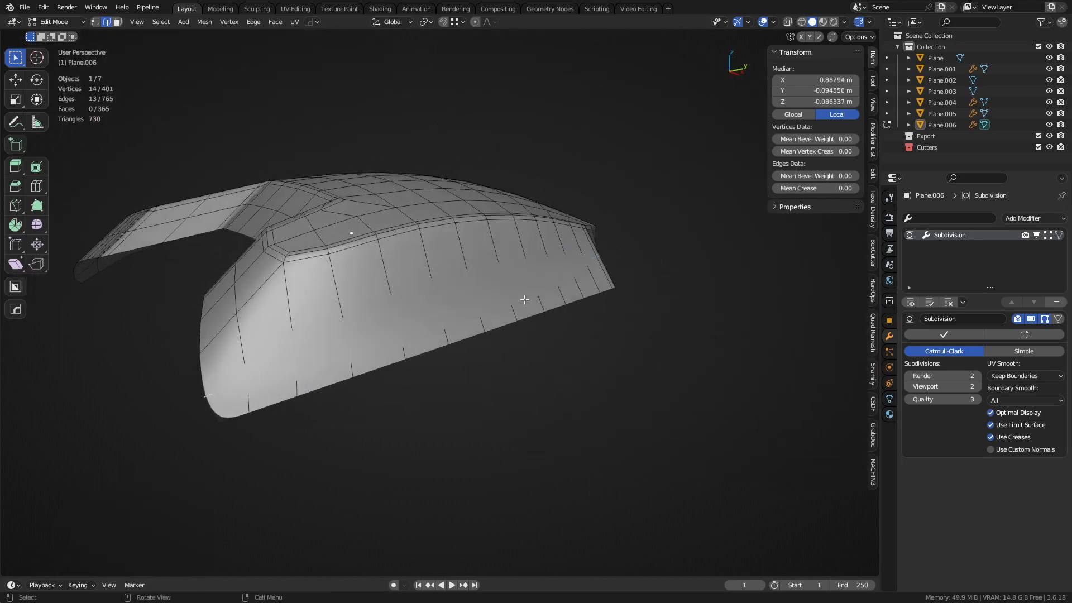
left_click(641, 321)
middle_click_drag(641, 321, 343, 319)
left_click(448, 333)
key("Tab")
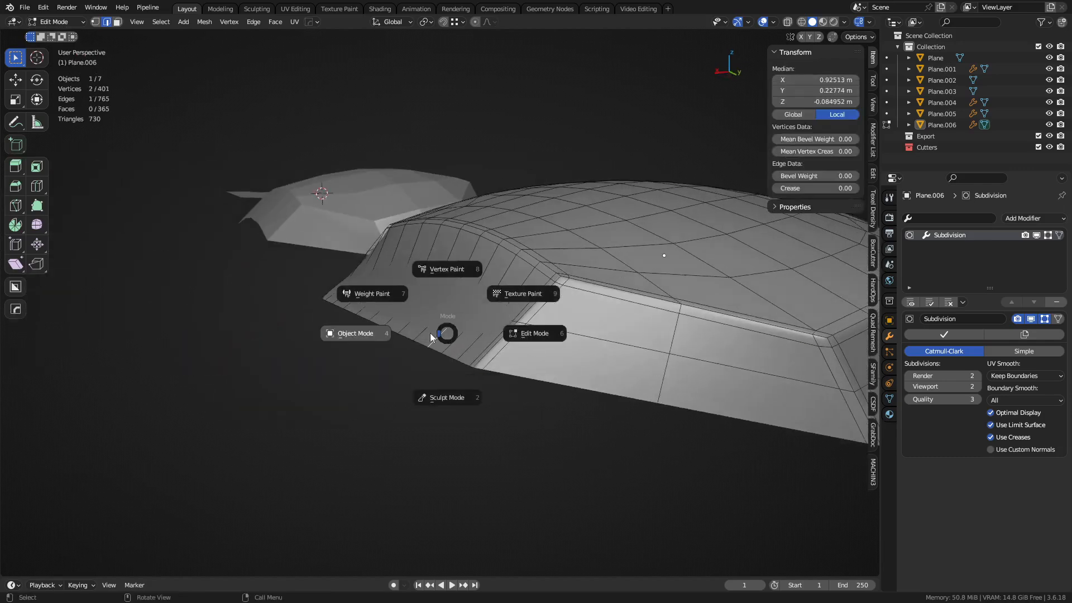
left_click(430, 333)
middle_click_drag(430, 333, 634, 335)
Step: Undo the straightening of the middle edge row and return to Object Mode with nothing selected
key("ctrl+z")
key("ctrl+z")
key("ctrl+z")
key("ctrl+z")
key("Tab")
left_click(586, 337)
key("a")
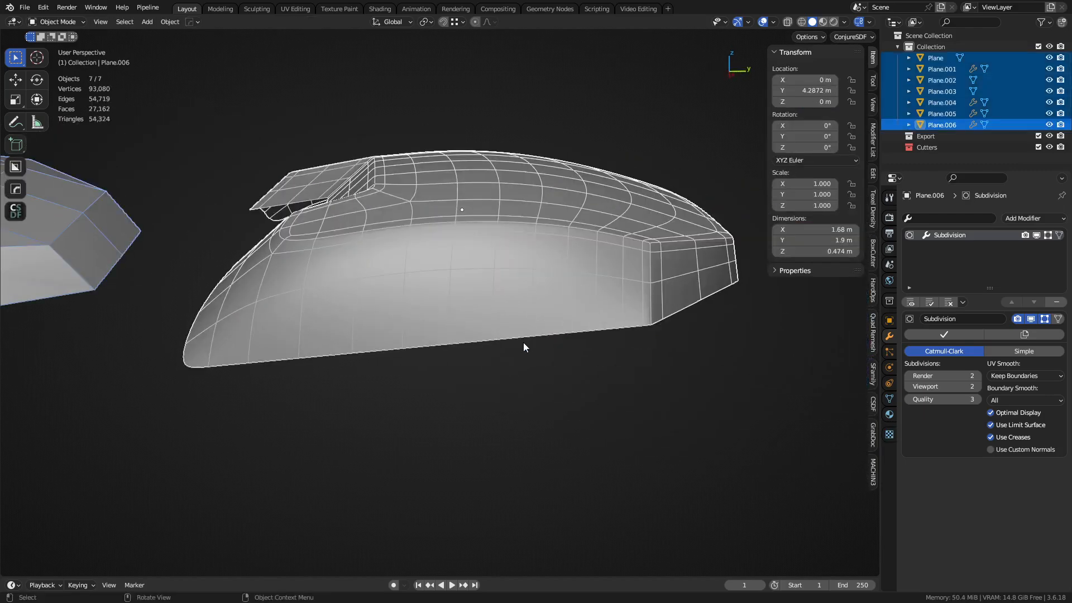
key("a")
Step: In Edit Mode, slide the two short bevel-crossing edges on either side of the outer corner away from the corner
middle_click_drag(524, 343, 514, 276)
key("shift+w")
left_click(461, 354)
key("Tab")
key("g")
key("g")
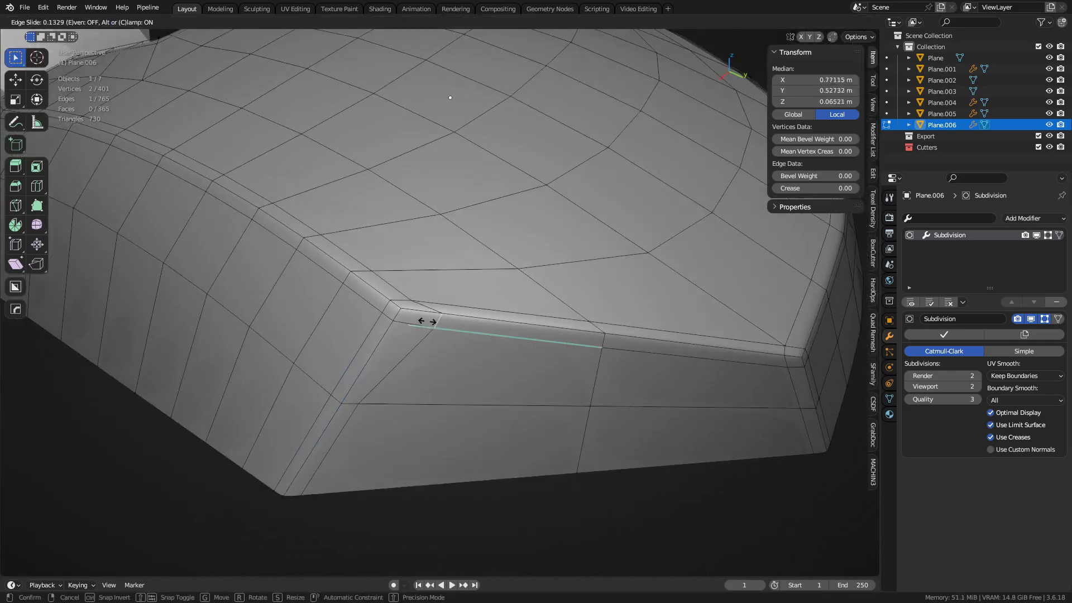
left_click(379, 305)
left_click(386, 308)
key("g")
key("g")
left_click(367, 293)
Step: Slide the top-surface support vertex beside the outer corner further from the corner and check the smoothed shape in Object Mode
key("1")
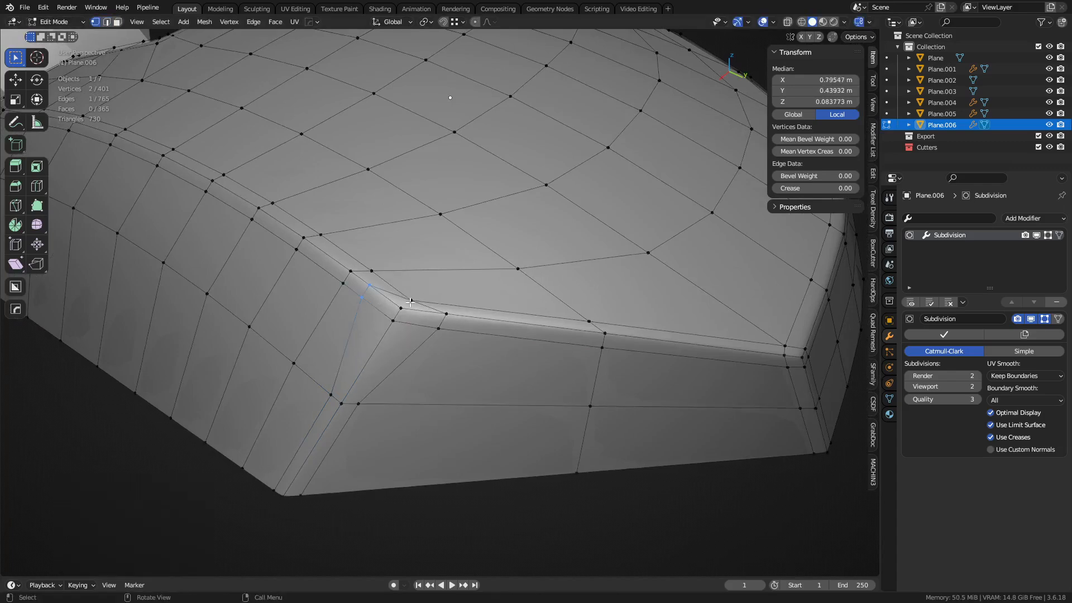
left_click(413, 300)
middle_click_drag(447, 293, 439, 326)
key("g")
key("g")
left_click(451, 334)
key("g")
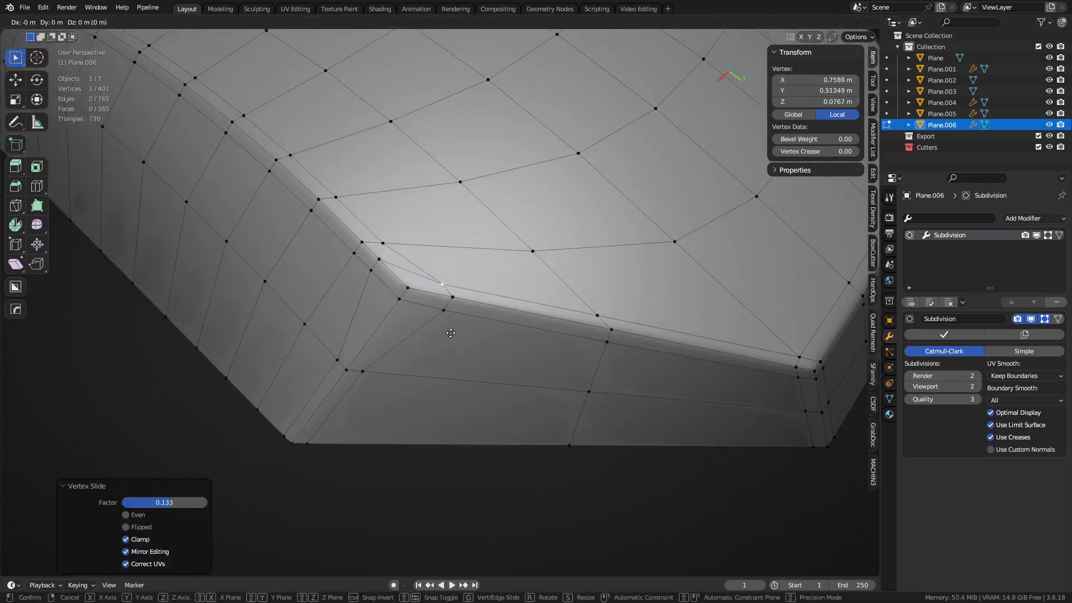
key("g")
left_click(430, 315)
key("ctrl+Tab")
left_click(358, 334)
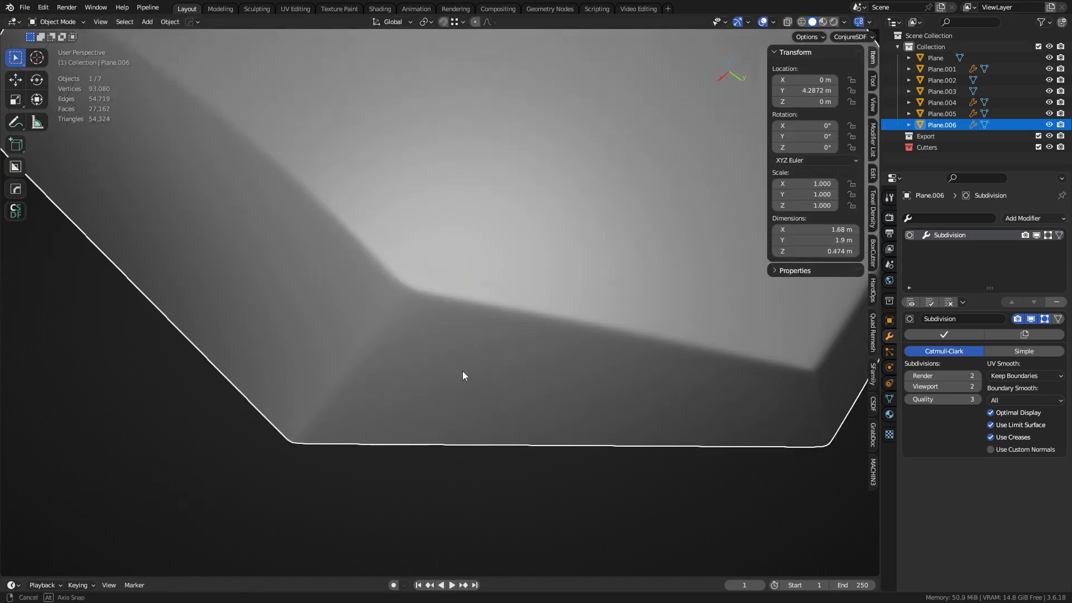
middle_click_drag(462, 371, 441, 302)
middle_click_drag(426, 379, 433, 334)
Step: Slide the lower and middle support vertices beside the outer corner's vertical edge further away from it along the end wall
key("ctrl+Tab")
left_click(472, 334)
left_click(408, 393)
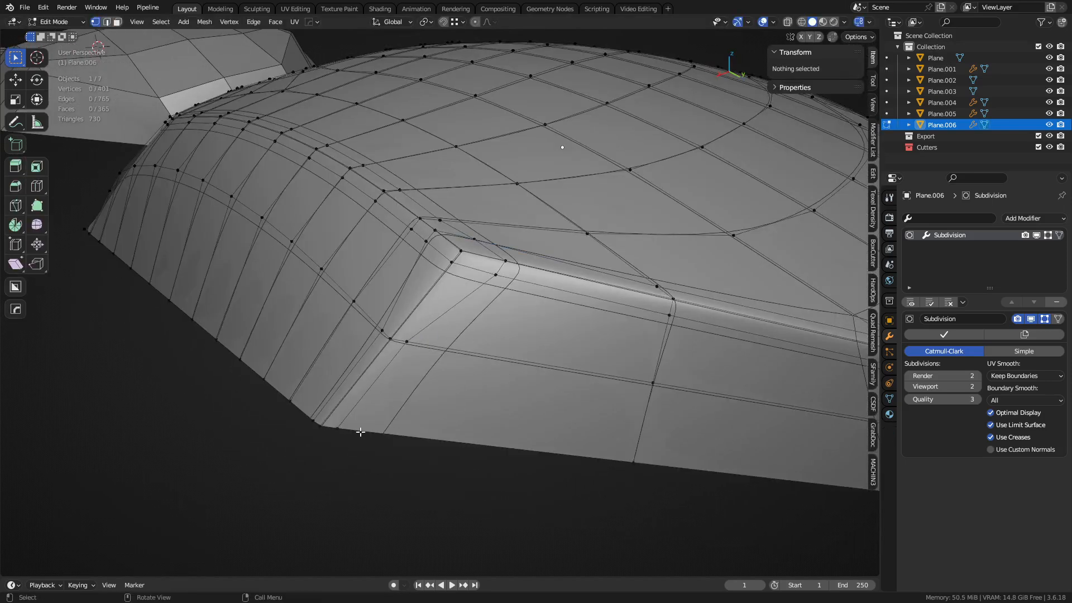
left_click(338, 430)
key("g")
key("g")
left_click(369, 432)
left_click(425, 344)
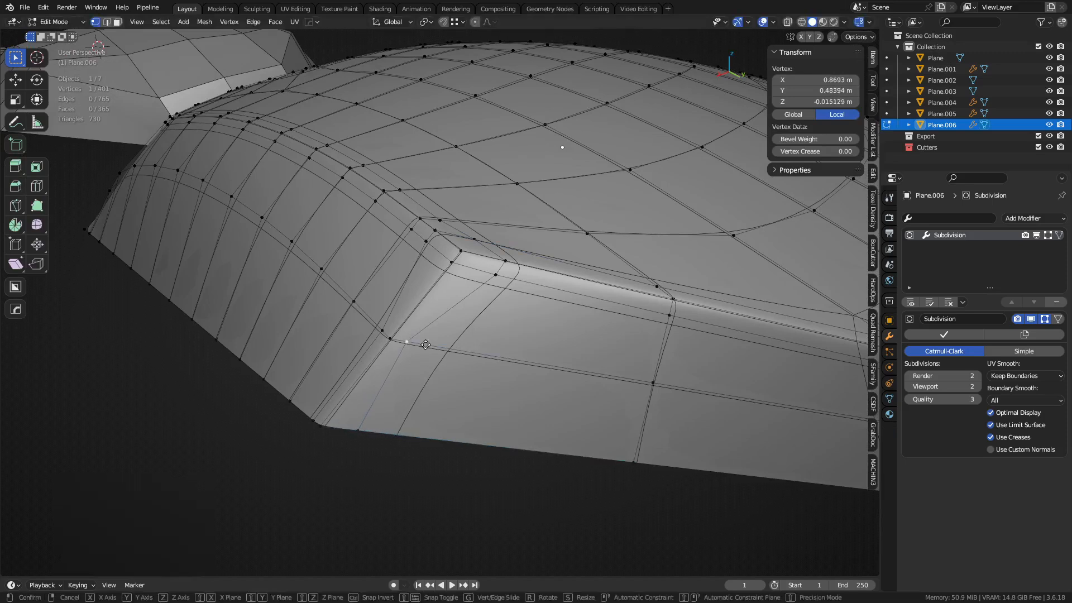
key("g")
key("g")
left_click(445, 348)
Step: Slide the lower support edge on the curved wall's side of the corner and turn off the Subdivision modifier's Edit Mode display
key("2")
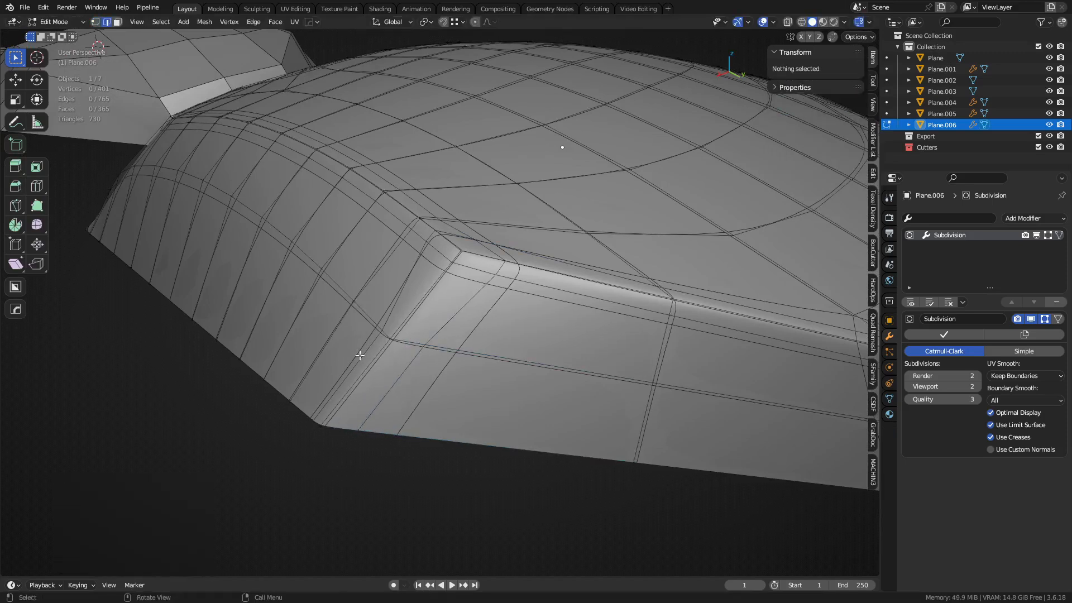
left_click(343, 357)
key("g")
key("g")
left_click(504, 347)
left_click(1057, 319)
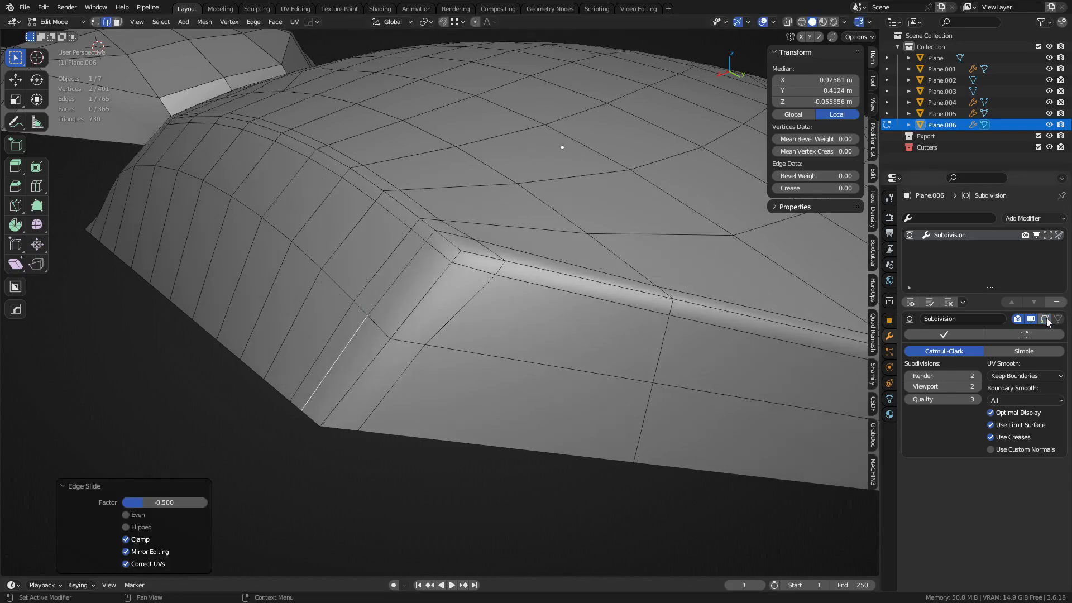
Step: Examine the whole panel's wireframe and smoothing in Object Mode, and return to Edit Mode in face selection with nothing selected
scroll(586, 292, "down", 3)
middle_click_drag(586, 293, 455, 340)
scroll(604, 332, "down", 3)
key("Tab")
left_click(335, 341)
key("alt+a")
middle_click_drag(497, 387, 507, 355)
scroll(507, 355, "up", 5)
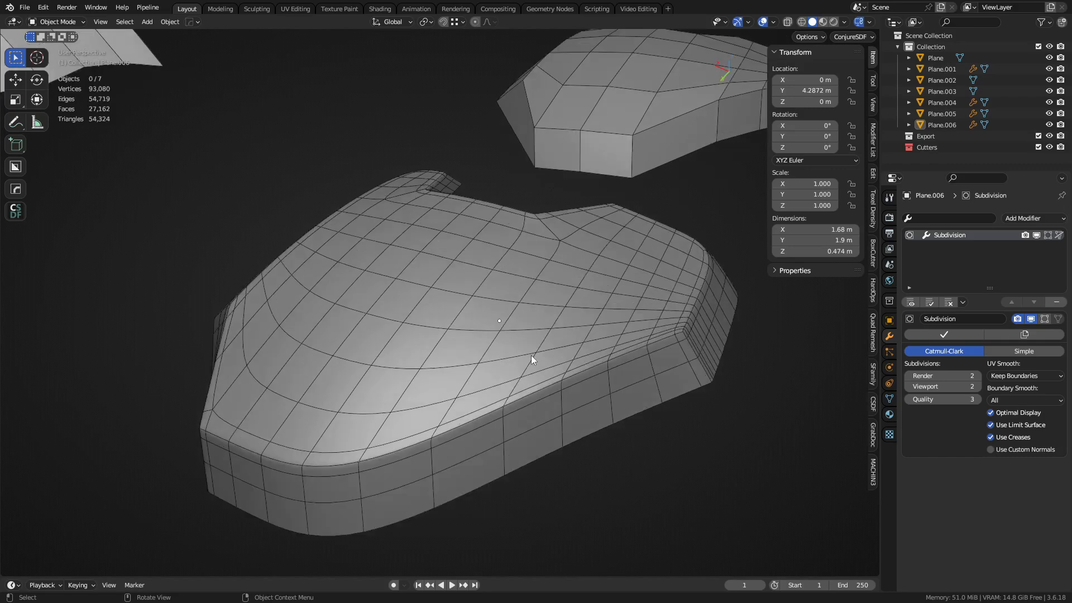
key("ctrl+Tab")
left_click(559, 398)
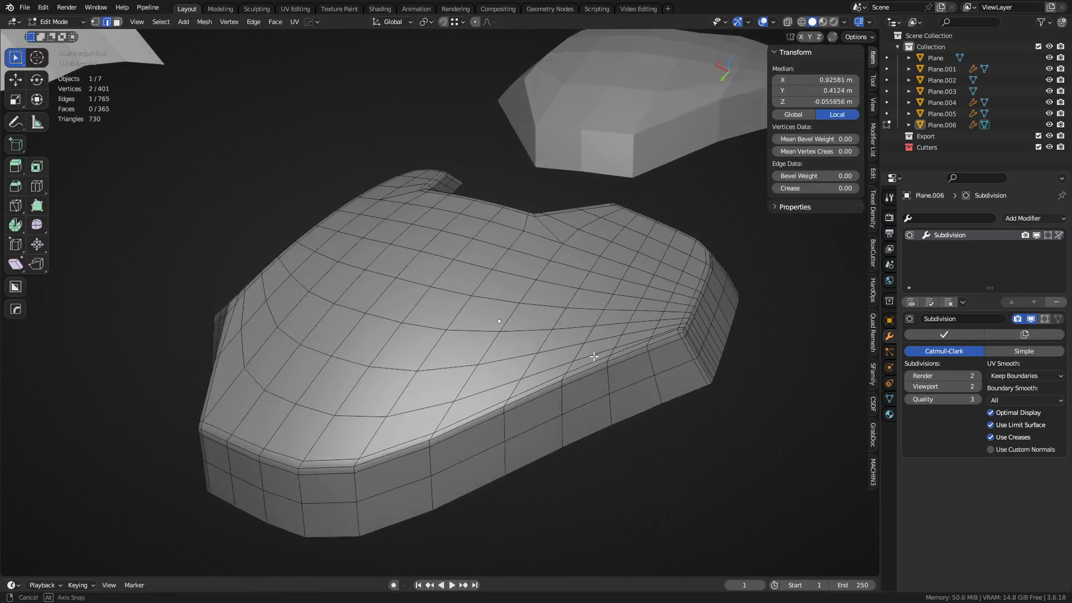
middle_click_drag(594, 356, 585, 394)
key("alt+a")
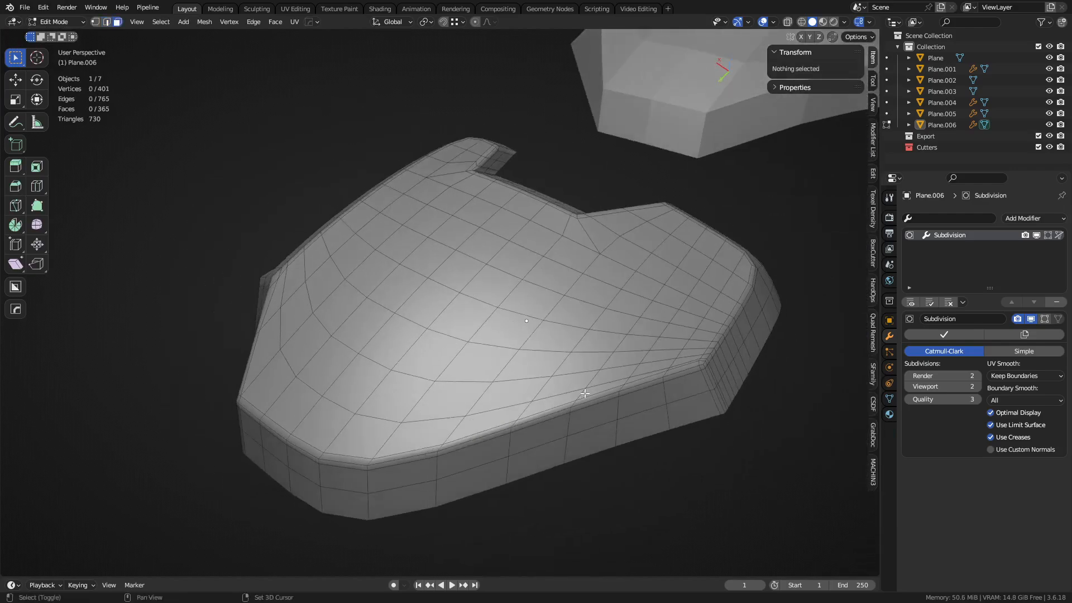
Step: Examine the finished detailed part's recesses, raised panels and wireframe flow from several sides, and return to Object Mode
scroll(585, 394, "down", 5)
middle_click_drag(536, 335, 512, 407)
scroll(342, 381, "down", 2)
middle_click_drag(109, 355, 407, 286, "shift")
scroll(407, 285, "up", 2)
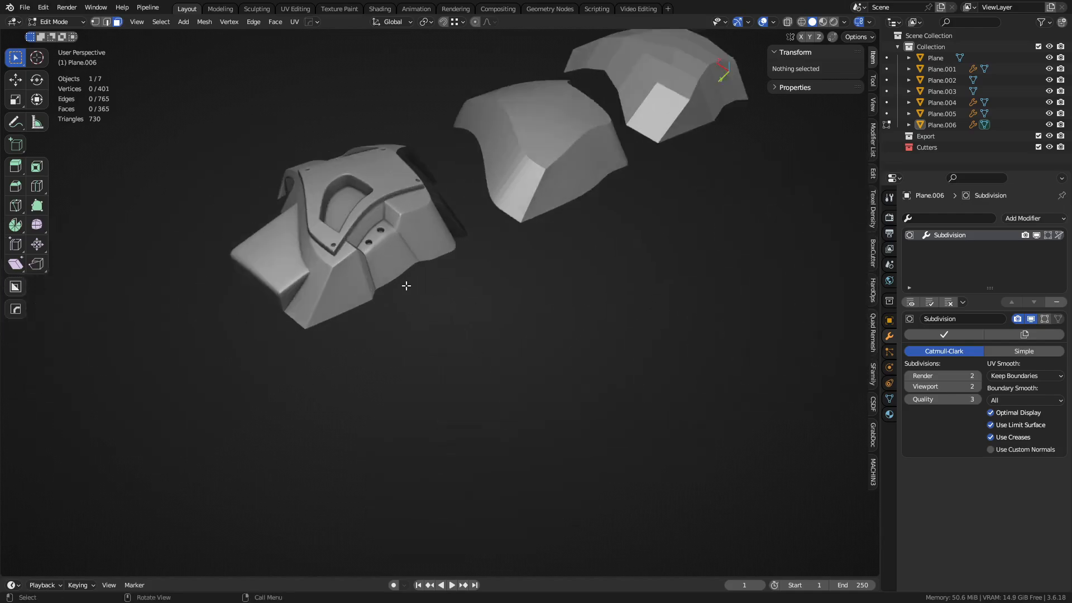
scroll(407, 286, "up", 2)
middle_click_drag(357, 195, 518, 240, "shift")
scroll(445, 259, "up", 4)
key("shift+alt+z")
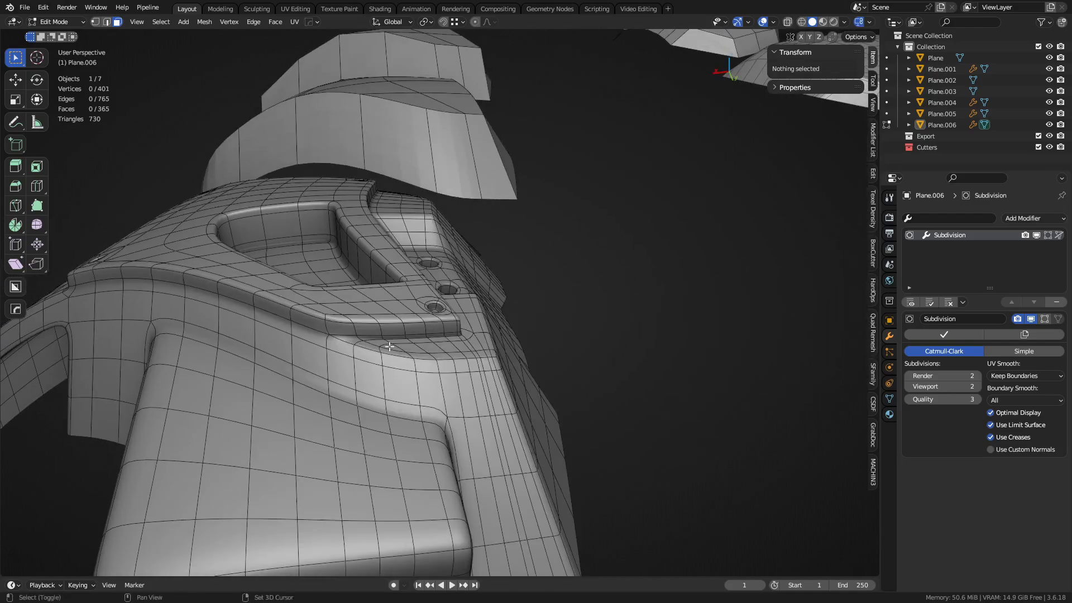
middle_click_drag(389, 346, 502, 313)
mouse_move(503, 313)
middle_mouse_down()
mouse_move(545, 292)
mouse_move(454, 321)
mouse_move(503, 313)
middle_mouse_up()
key("Tab")
scroll(402, 222, "down", 4)
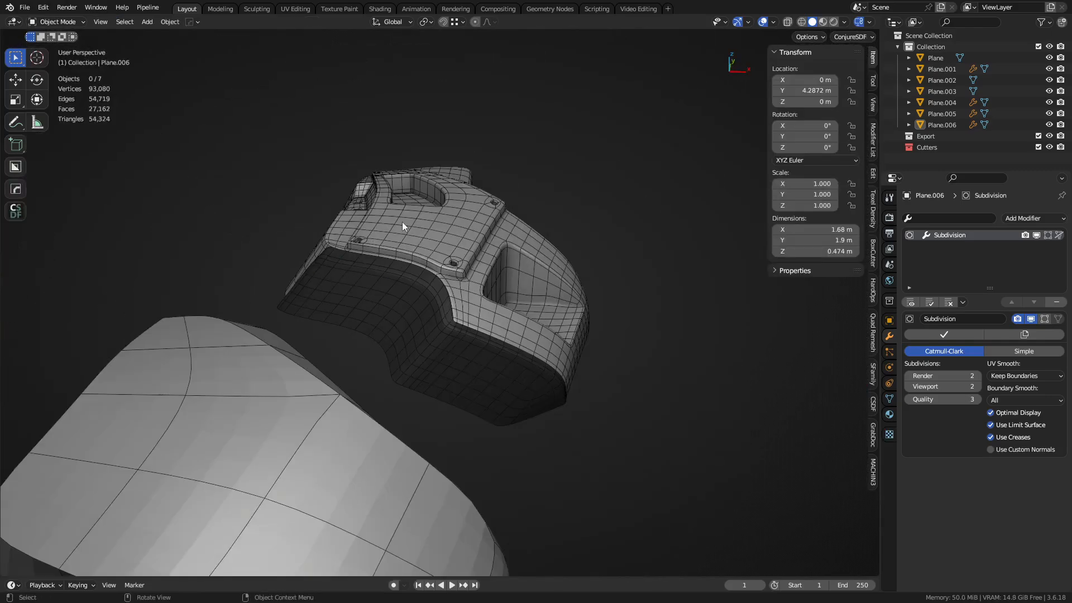
Step: Open the notched panel in Edit Mode and select the filled face region from the outer corner up to beside the notch
scroll(376, 307, "down", 5)
left_click(101, 367)
middle_click_drag(101, 367, 185, 344, "shift")
scroll(335, 319, "up", 7)
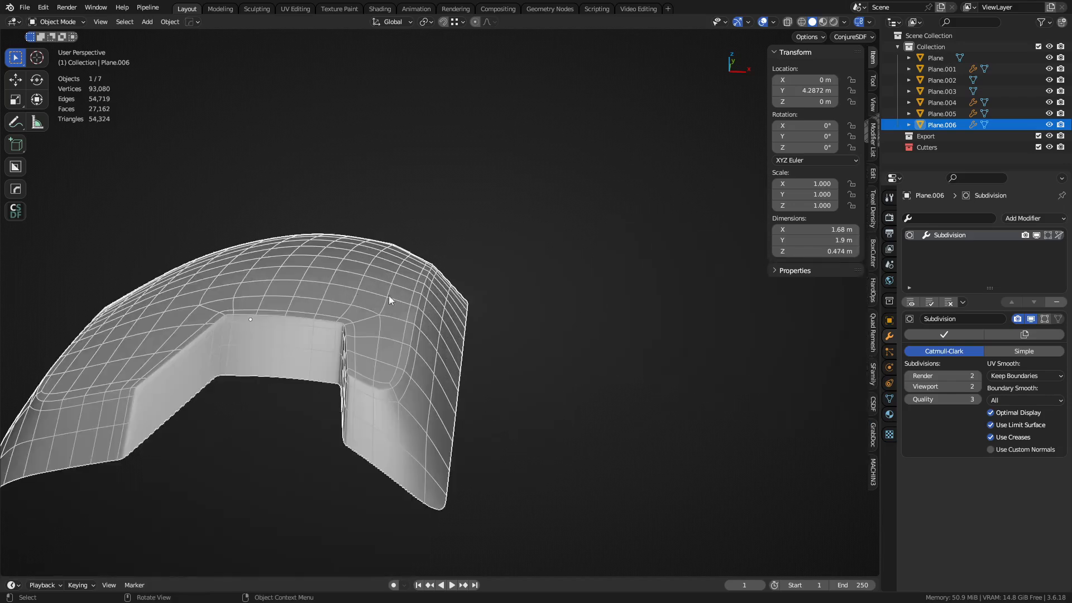
middle_click_drag(388, 296, 504, 347)
key("Tab")
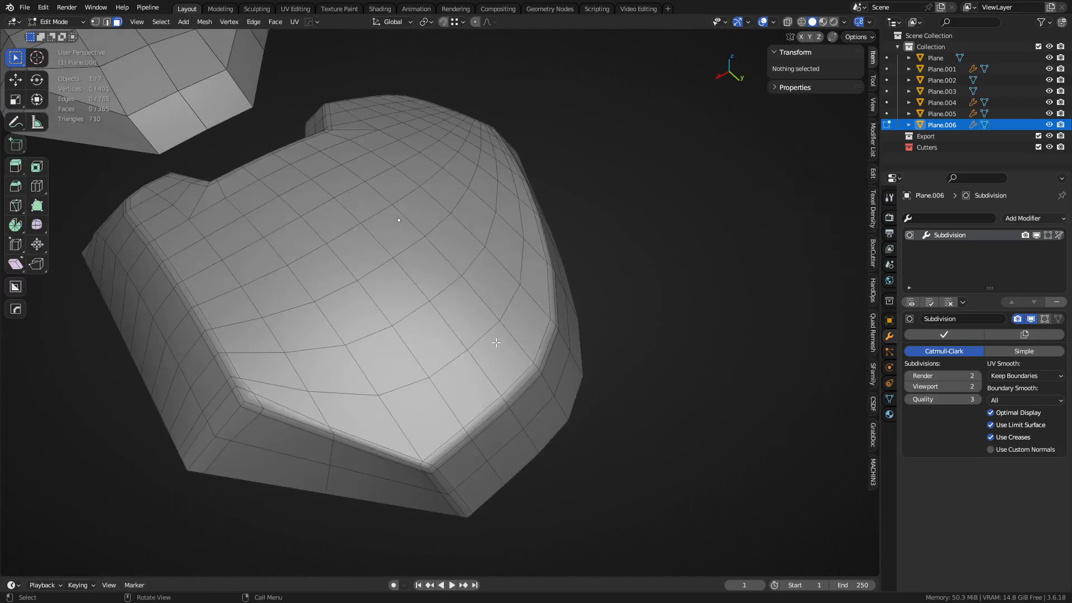
middle_click_drag(426, 286, 447, 347)
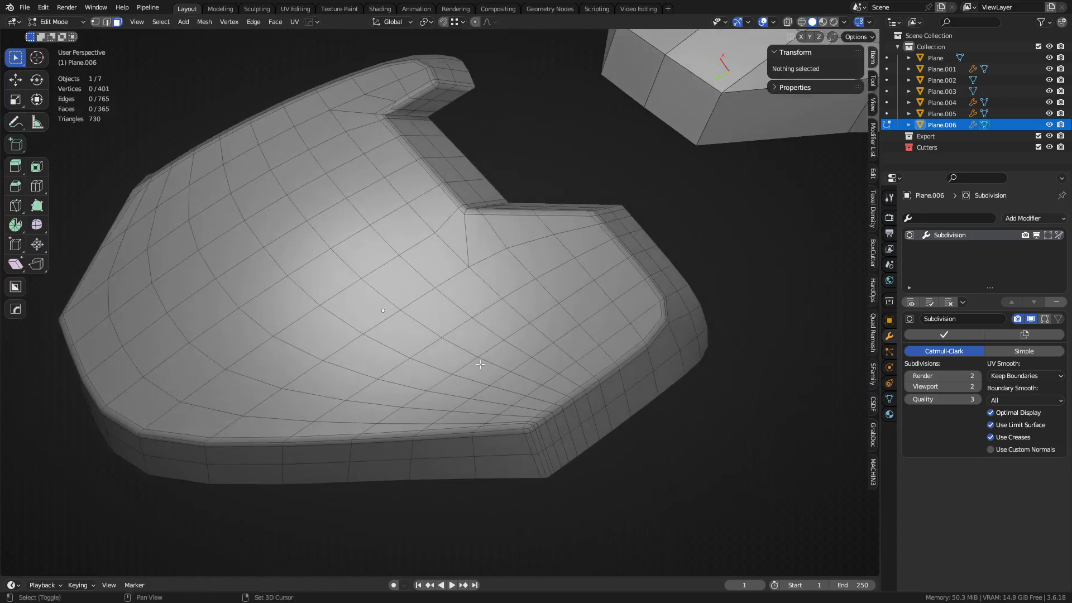
left_click(521, 421)
left_click(579, 246, "ctrl+shift")
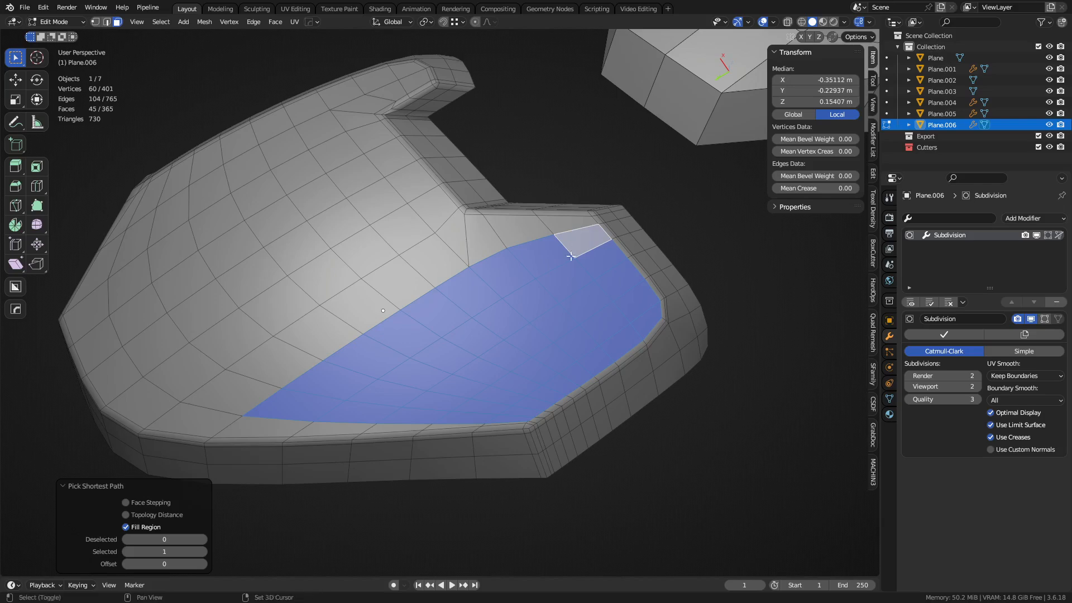
middle_click_drag(579, 245, 617, 413)
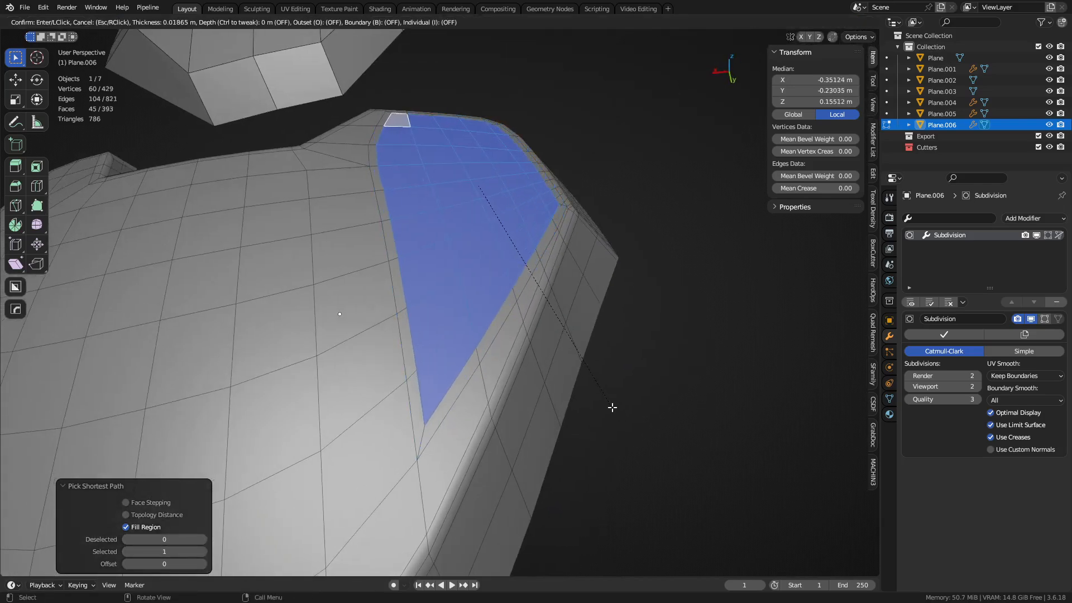
right_click(613, 408)
middle_click_drag(609, 275, 500, 378)
scroll(501, 378, "up", 5)
key("i")
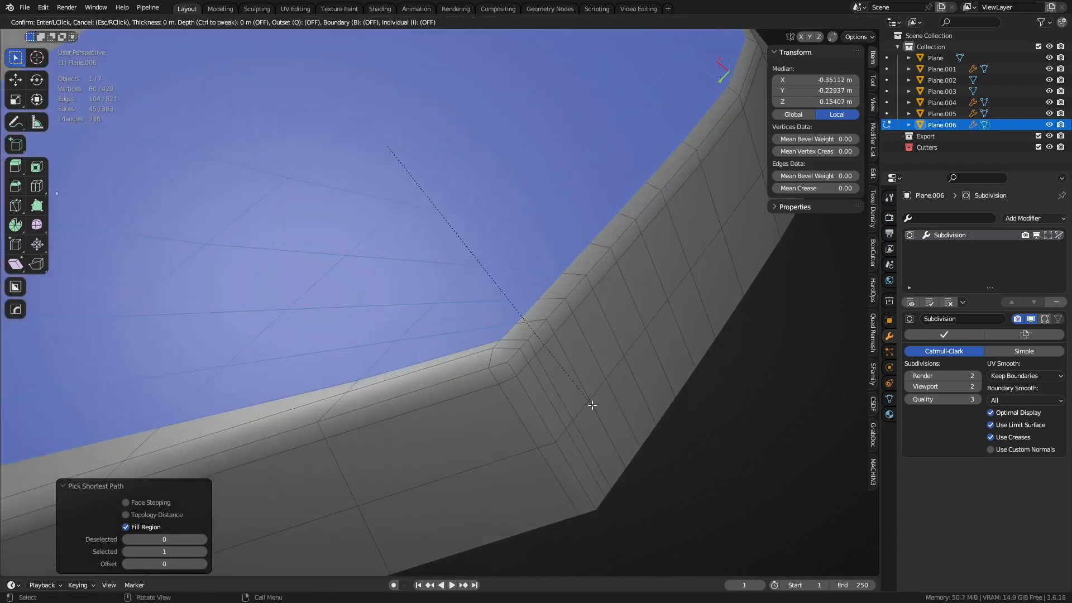
right_click(564, 386)
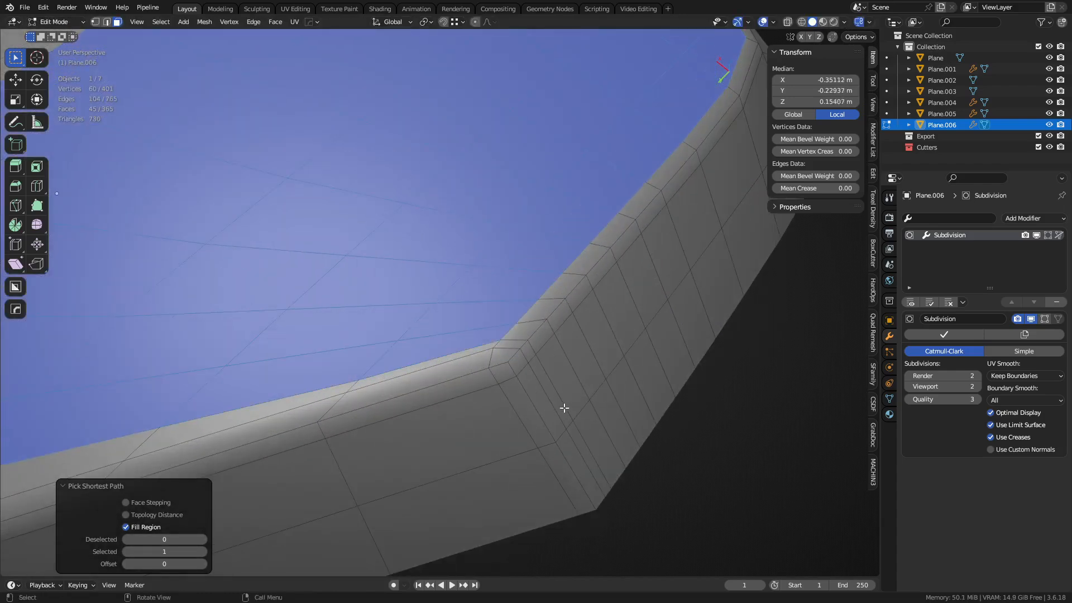
Step: Extrude the selected faces in place, scale them to about 0.86 and move them about 0.014, 0.049, -0.033 m into the panel
middle_click_drag(561, 407, 562, 314)
key("e")
right_click(567, 395)
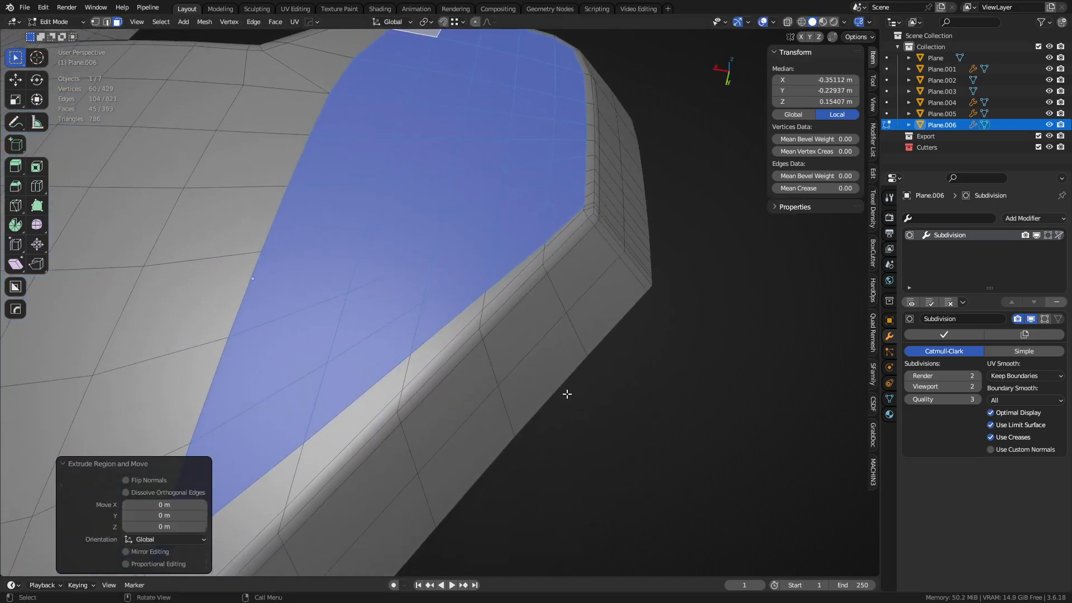
key("s")
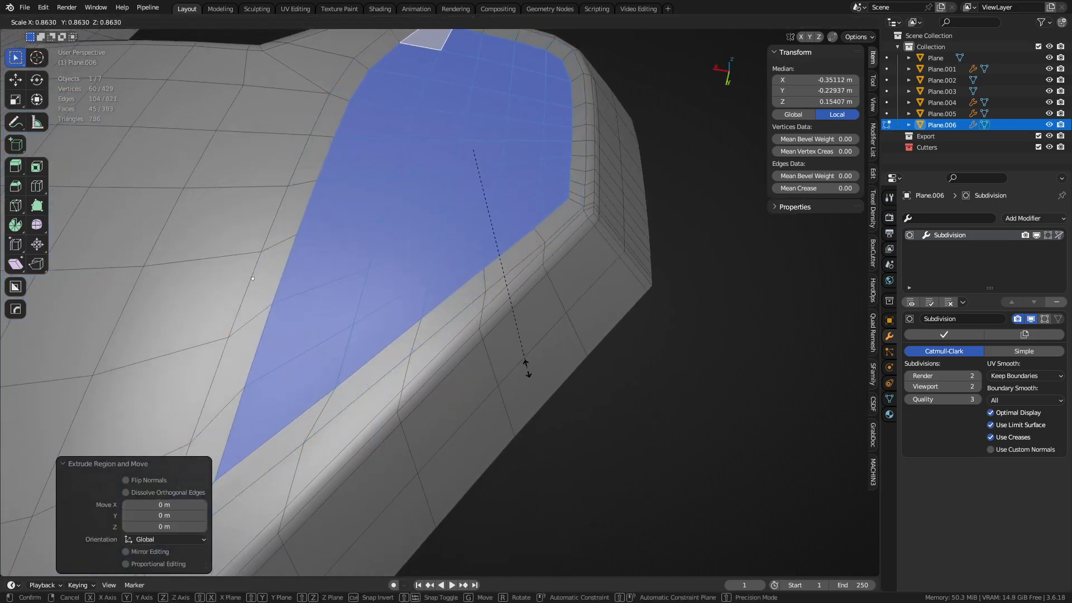
left_click(526, 367)
key("g")
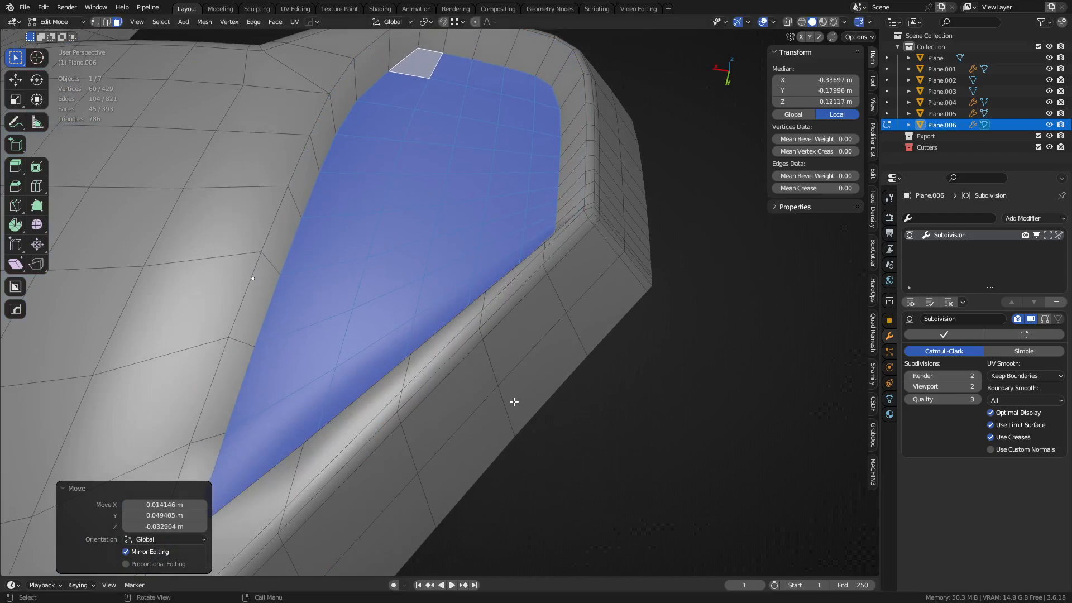
Step: Move the inset faces about 0.010, -0.008, -0.014 m to adjust their position inside the recess
middle_click_drag(554, 318, 429, 298)
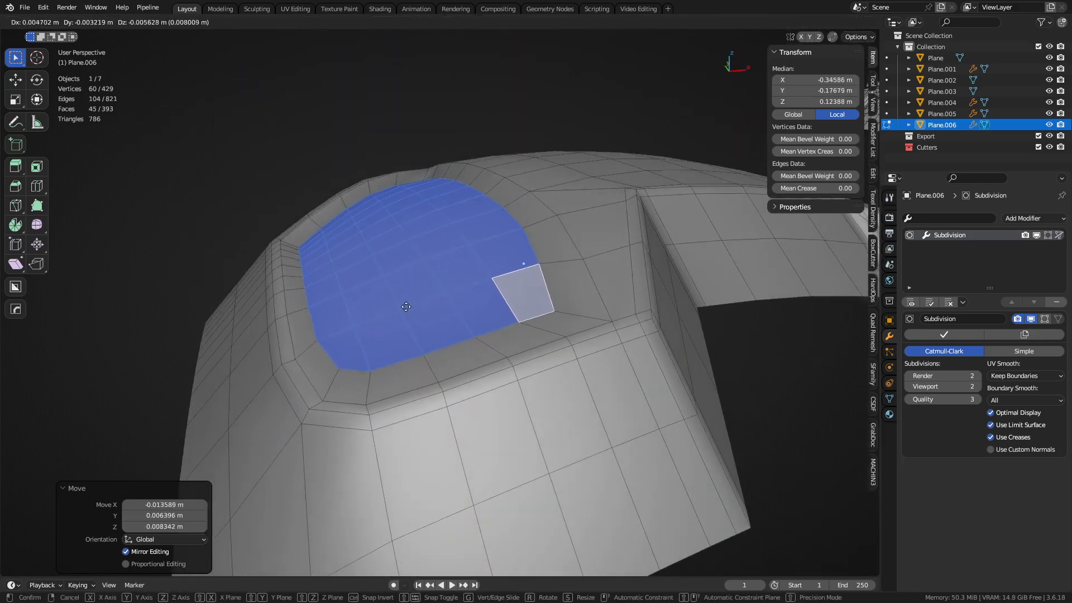
left_click(435, 350)
middle_click_drag(435, 350, 428, 377)
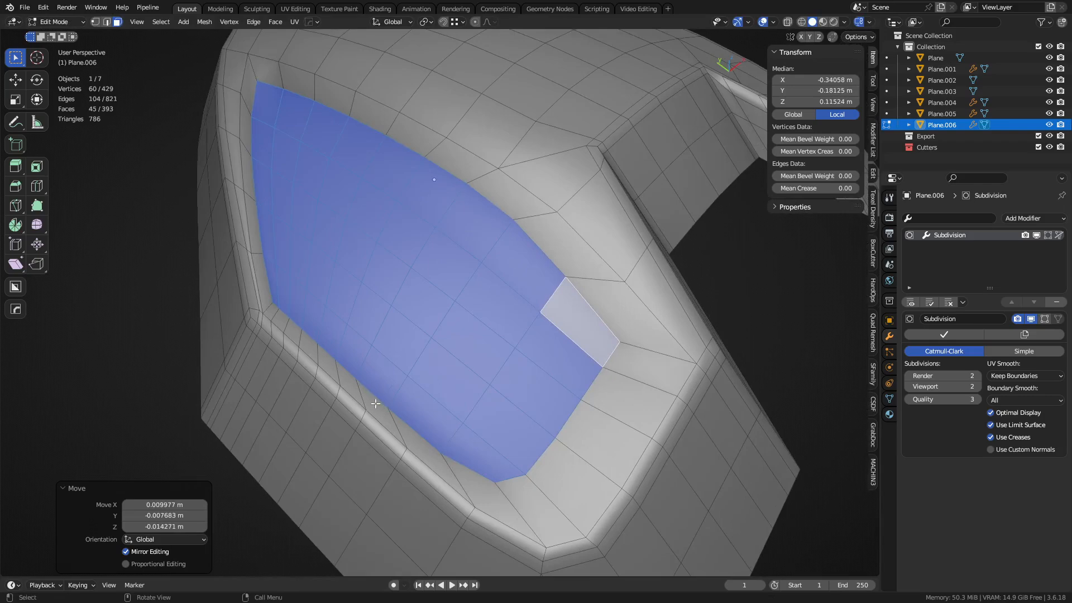
Step: Select the boundary loops of the recess's wall faces and bevel them with 2 segments to a width of about 0.006 m
left_click(357, 389, "alt")
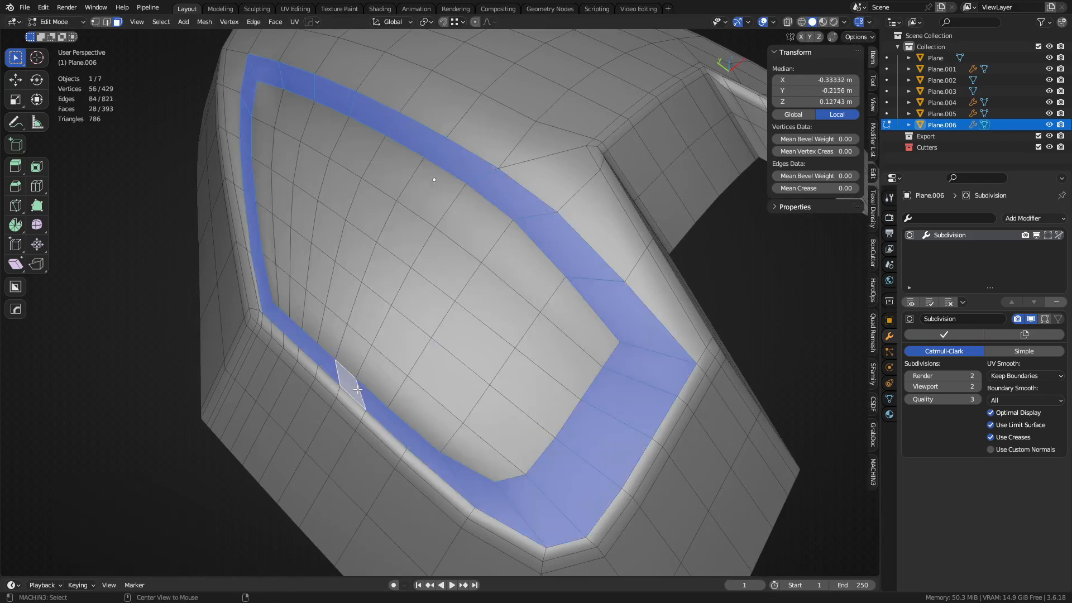
left_click(150, 23)
mouse_move(209, 206)
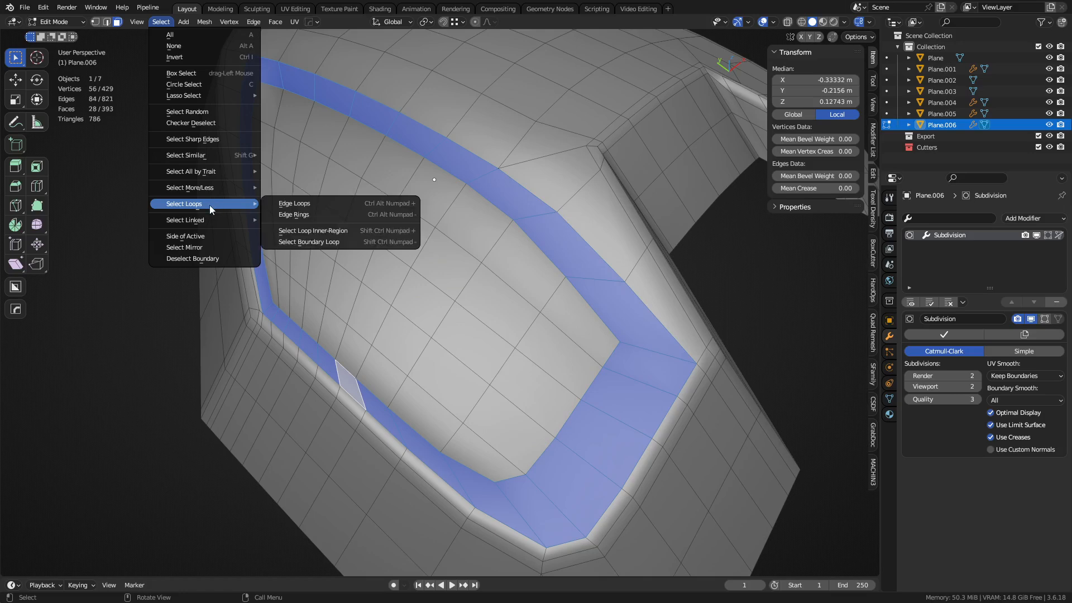
left_click(323, 244)
middle_click_drag(323, 243, 464, 346)
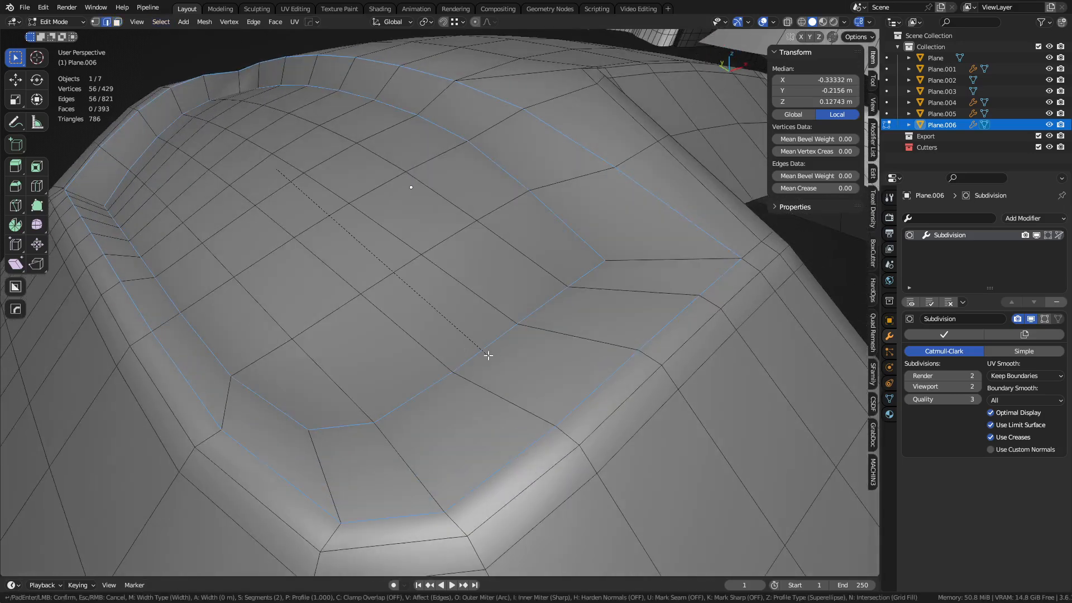
scroll(497, 360, "down", 1)
left_click(537, 380)
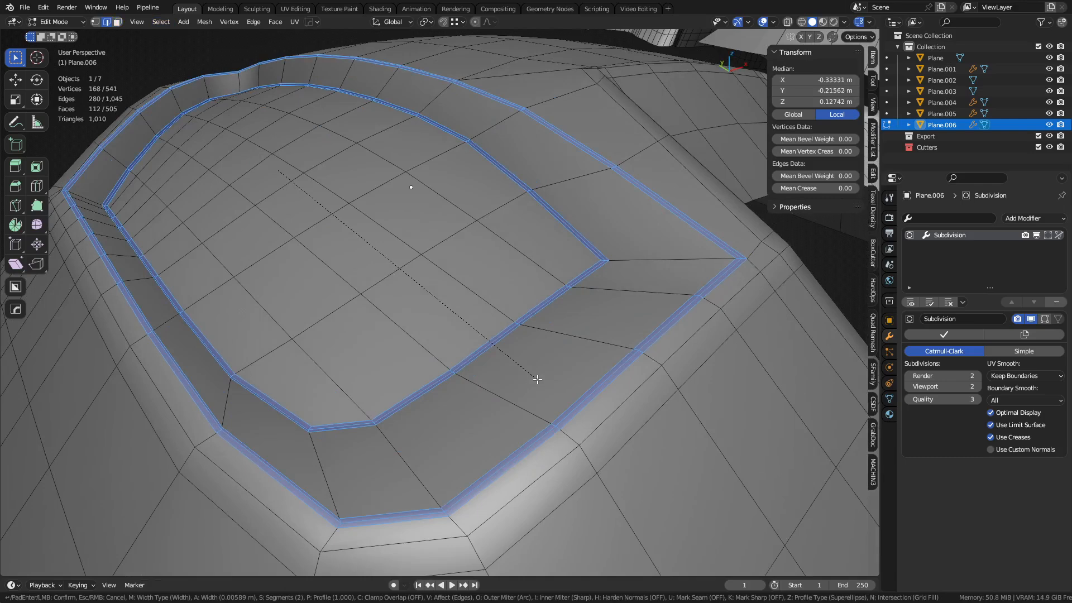
Step: Examine the beveled recess and its pointed tip in Object Mode and Edit Mode, and clear the selection
key("Tab")
left_click(441, 373)
middle_click_drag(430, 362, 514, 363)
scroll(475, 380, "up", 5)
key("Tab")
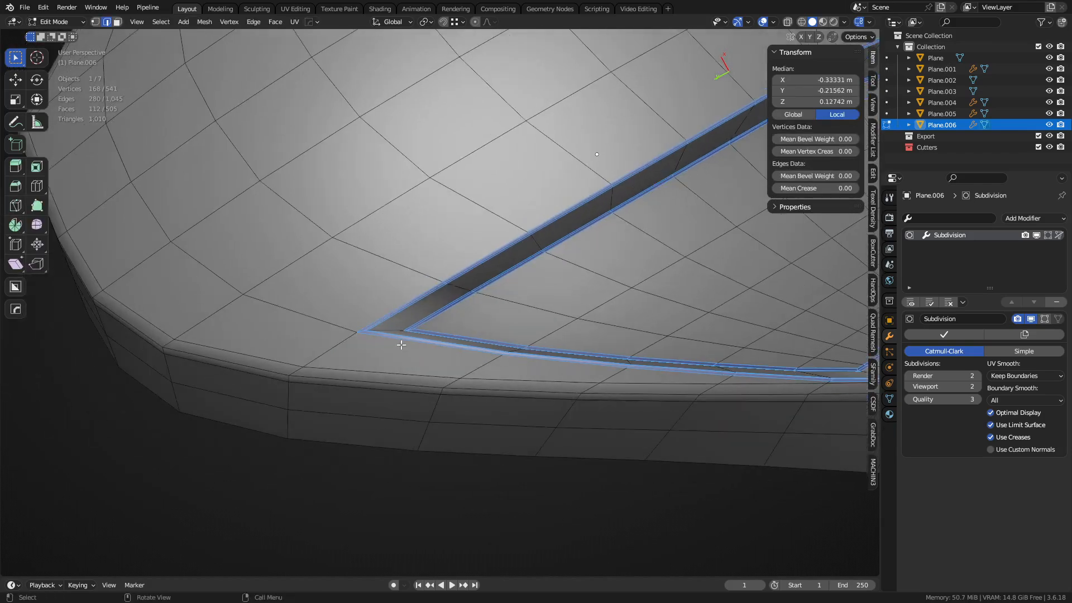
scroll(414, 325, "down", 2)
middle_click_drag(388, 328, 474, 302, "shift")
scroll(457, 310, "up", 4)
key("alt+a")
scroll(447, 324, "down", 4)
scroll(525, 320, "up", 3)
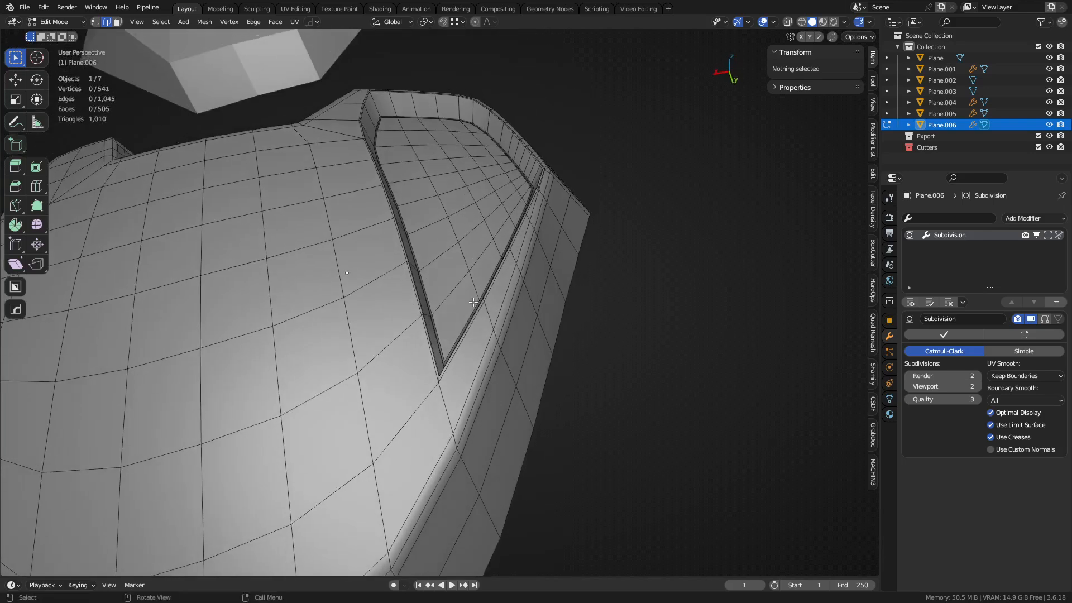
Step: Add loop cuts on both sides of the recess's pointed tip, the second at factor 0.694, and merge the vertices below the tip at center
left_click(464, 368)
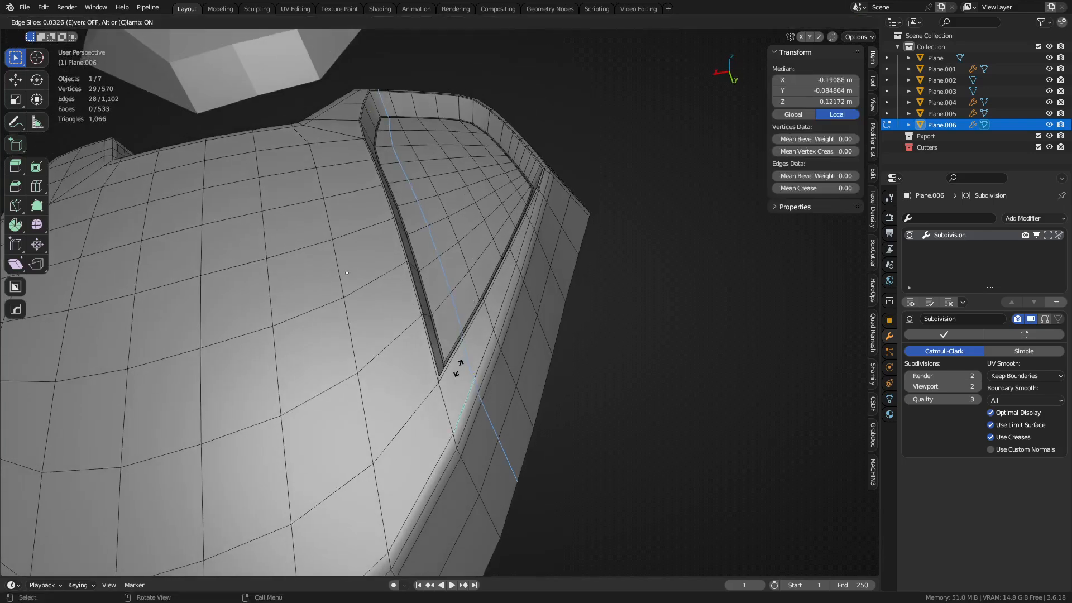
left_click(389, 376)
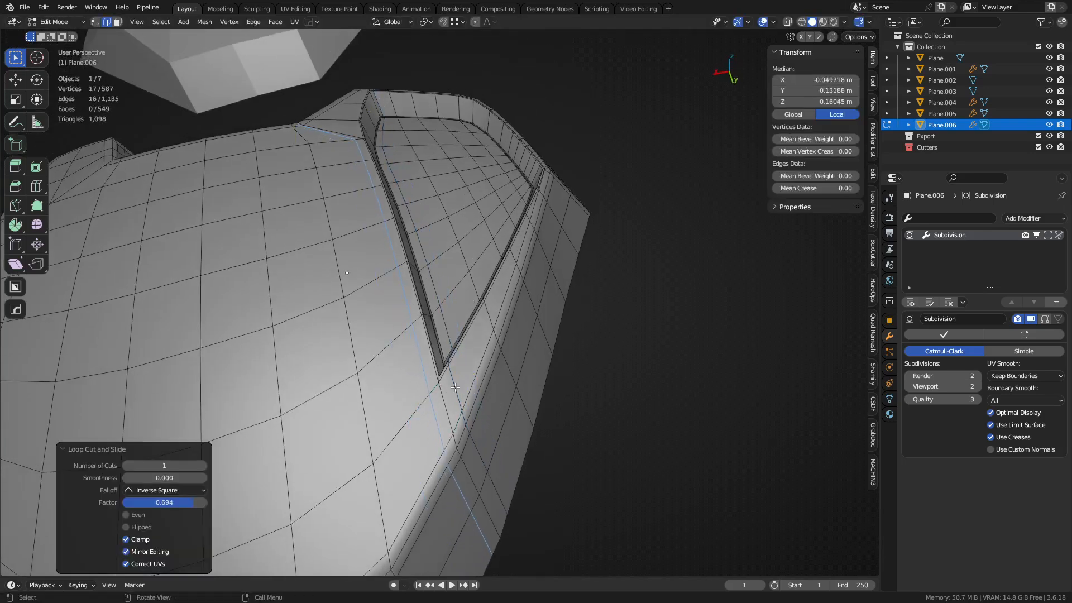
middle_click_drag(474, 375, 424, 263)
middle_click_drag(480, 319, 495, 351)
scroll(497, 391, "up", 4)
key("1")
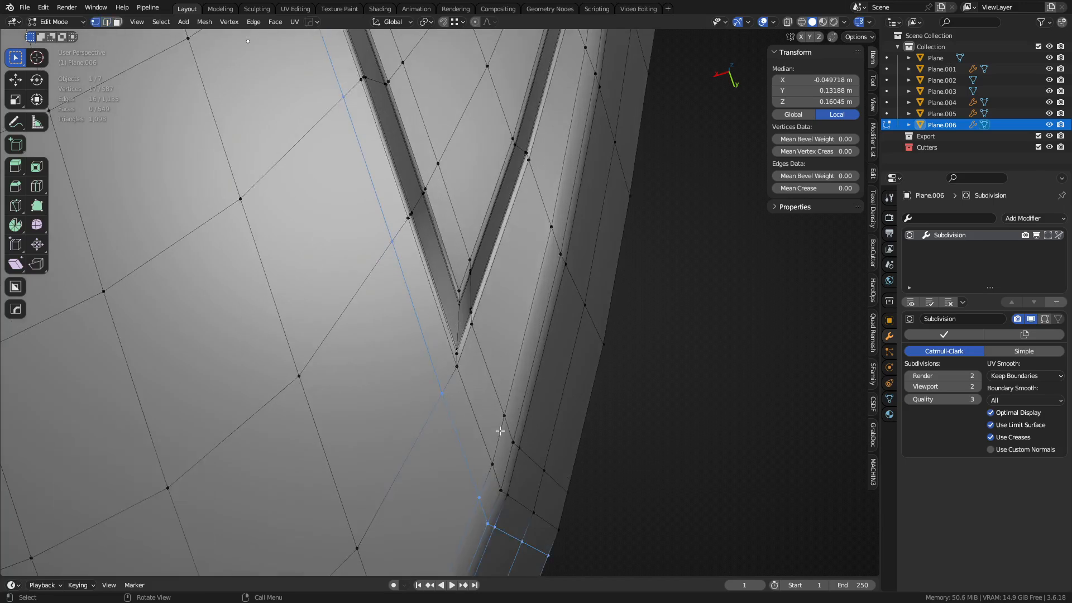
middle_click_drag(500, 433, 463, 360)
middle_click_drag(463, 369, 447, 335, "shift")
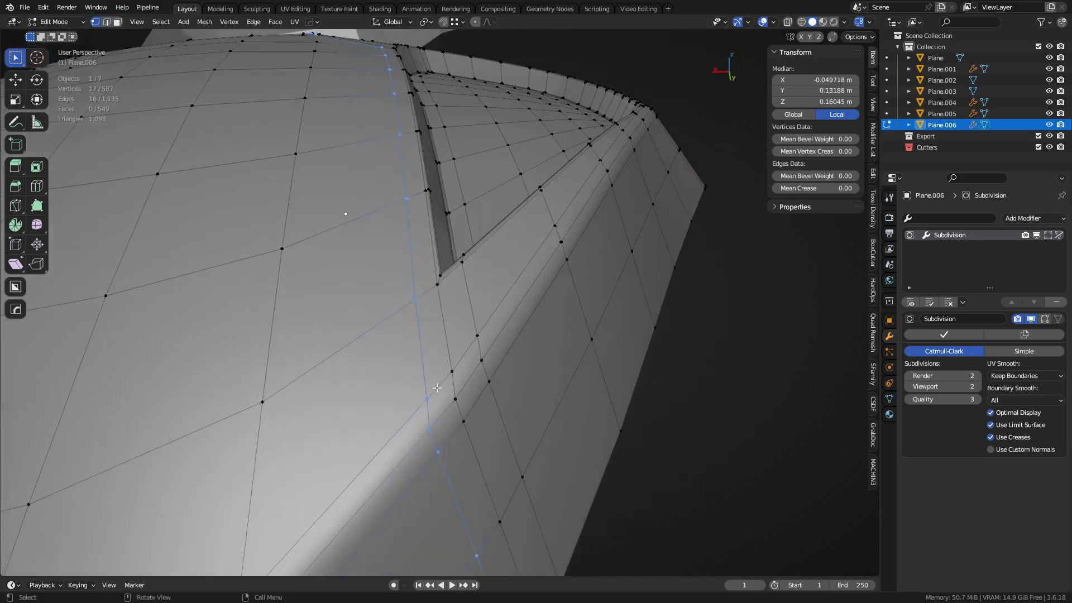
middle_click_drag(444, 386, 442, 367)
key("1")
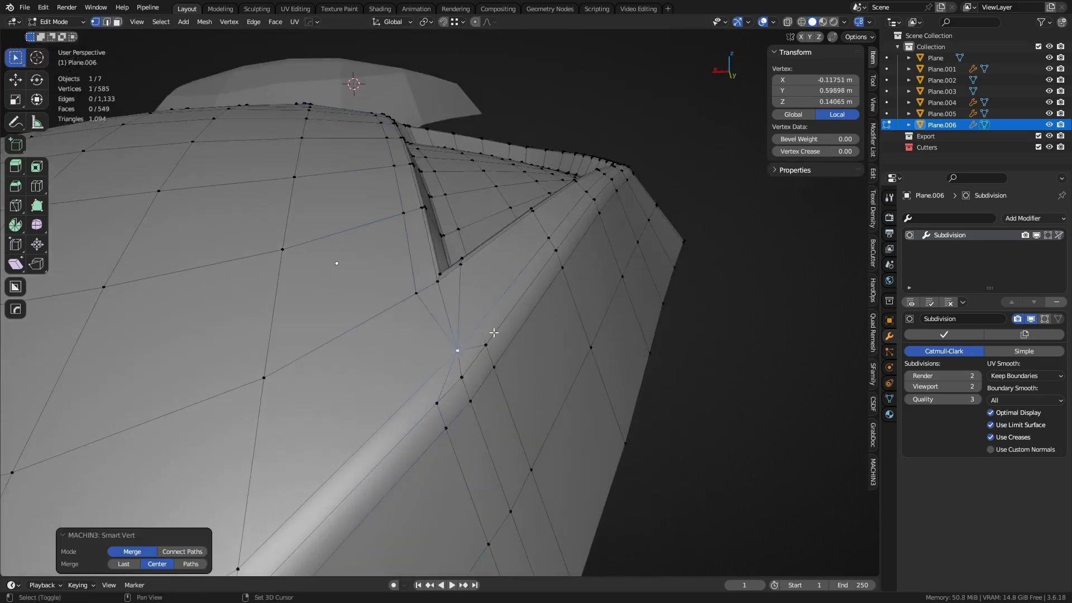
Step: Dissolve the extra edge between the recess's tip and the merged vertex, and the surplus edge loop running down the panel's outer side
key("2")
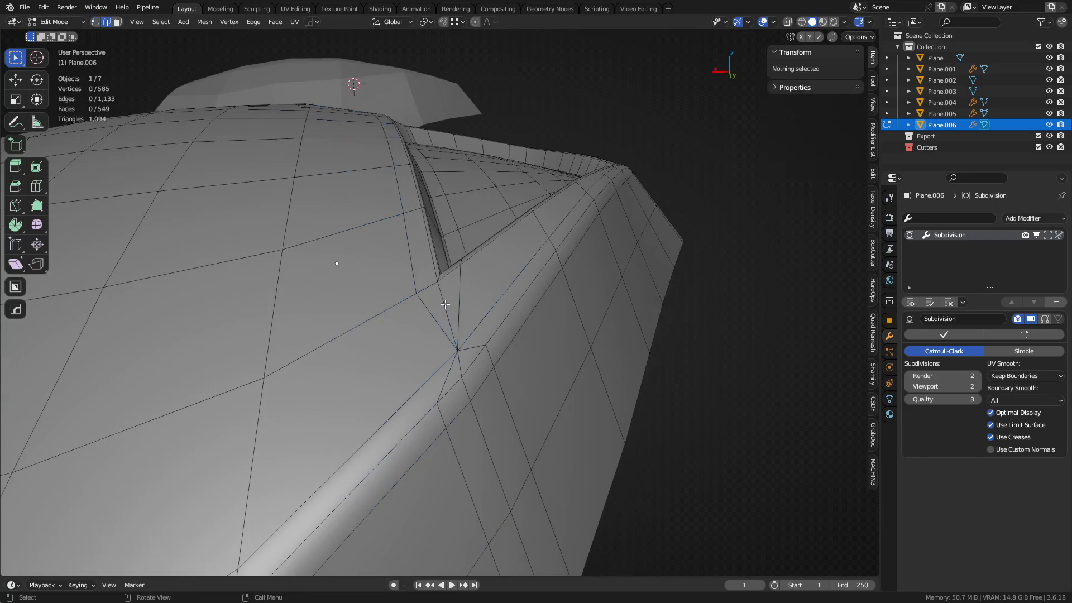
left_click(445, 304)
key("ctrl+x")
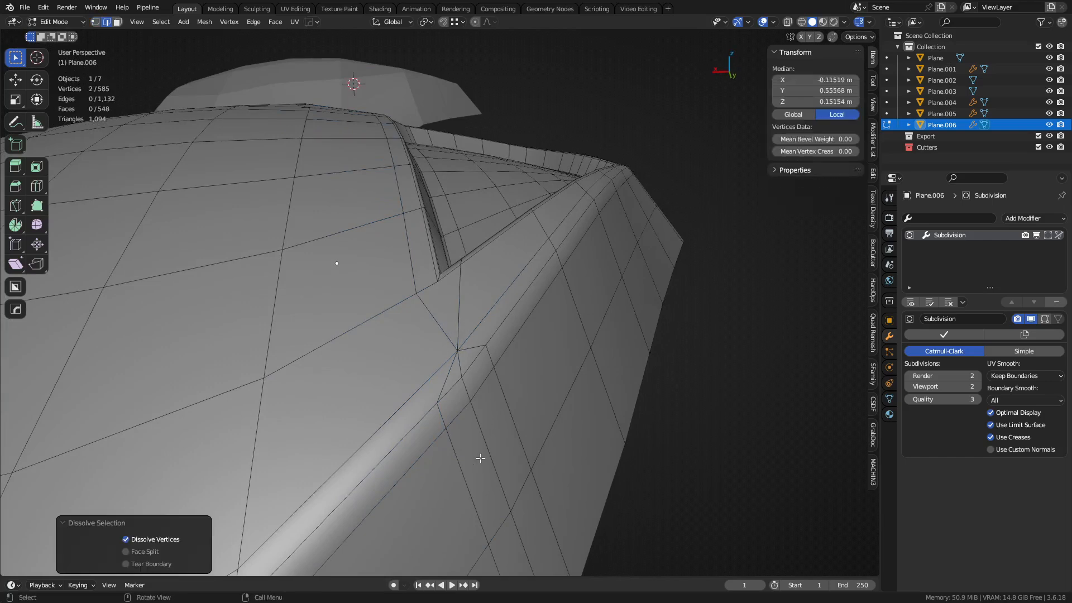
left_click(497, 430, "alt")
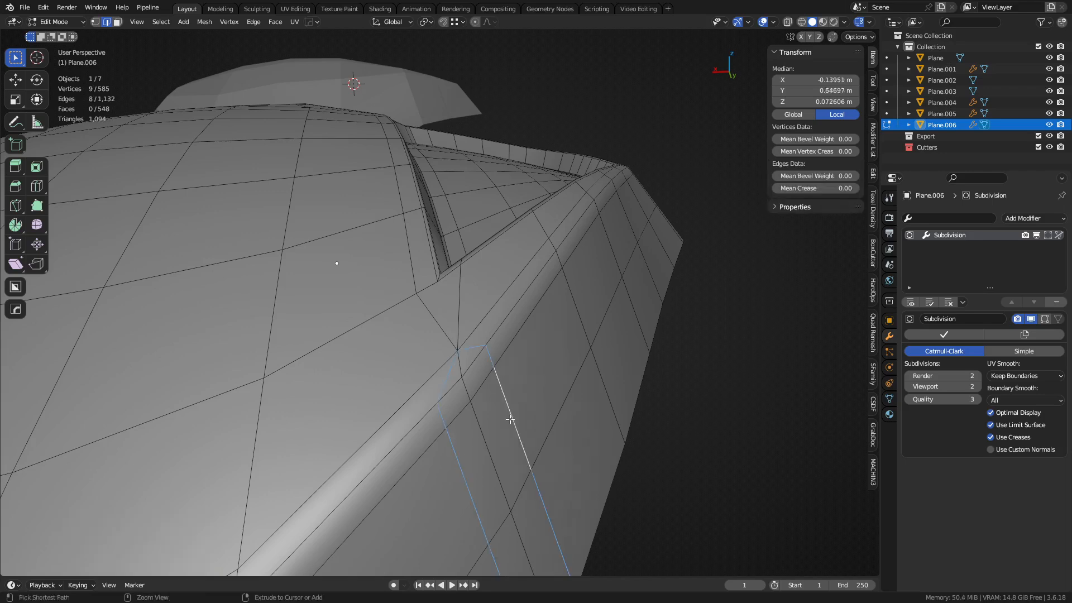
key("ctrl+x")
Step: Examine the smoothing and wireframe flow around the recess's pointed tip and long sides in Object Mode
key("ctrl+Tab")
left_click(423, 417)
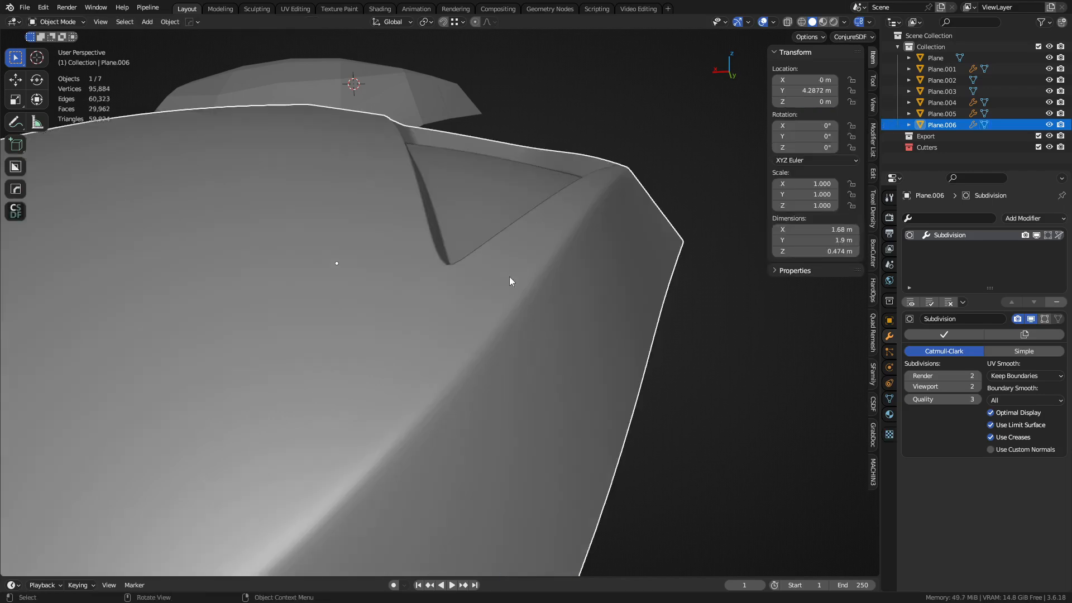
middle_click_drag(509, 277, 457, 382)
key("shift+w")
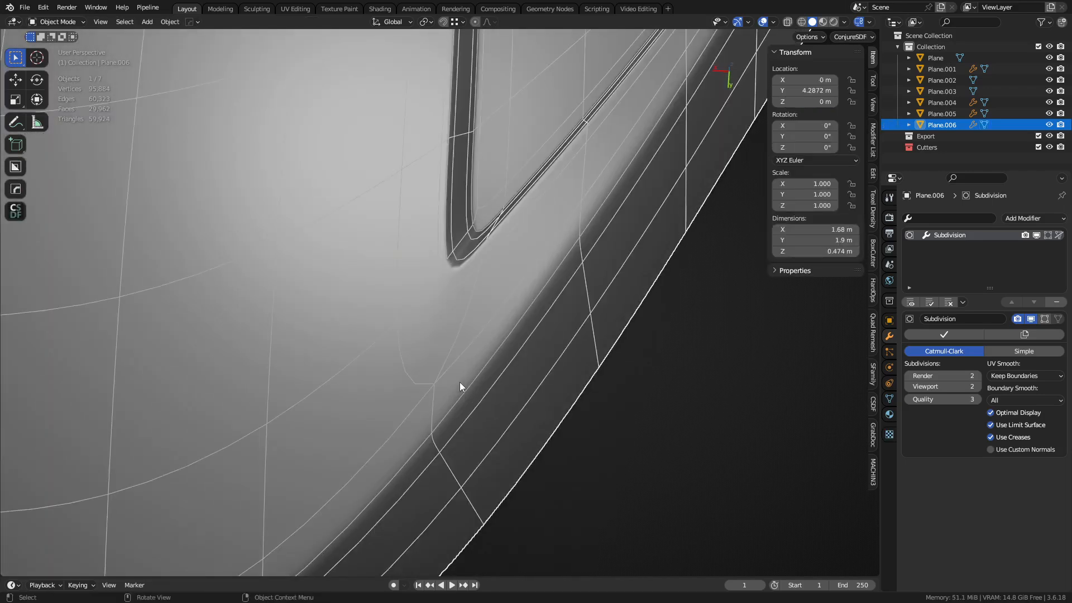
key("a")
key("a")
middle_click(468, 323, "alt")
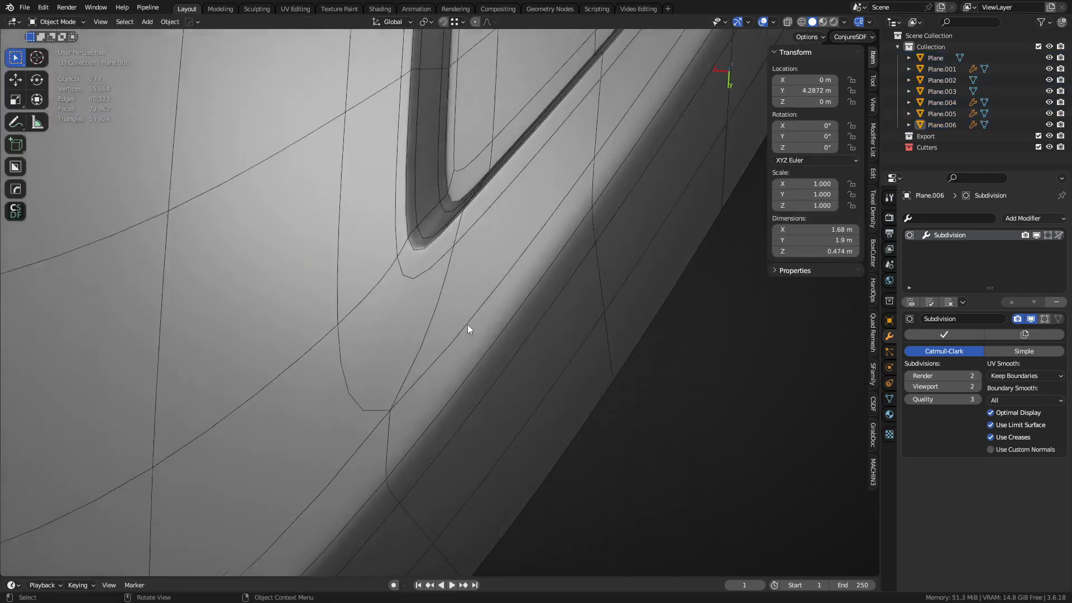
key("shift+w")
scroll(467, 323, "up", 2)
middle_click_drag(514, 297, 567, 413, "shift")
middle_click_drag(567, 413, 310, 383)
key("shift+w")
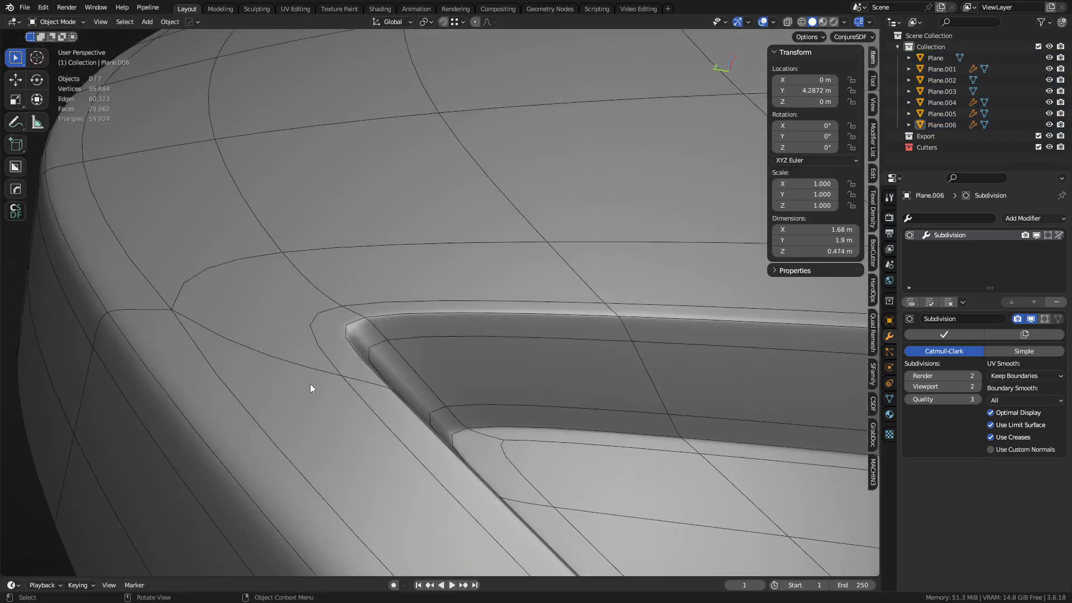
middle_click_drag(363, 347, 467, 339)
scroll(629, 340, "down", 4)
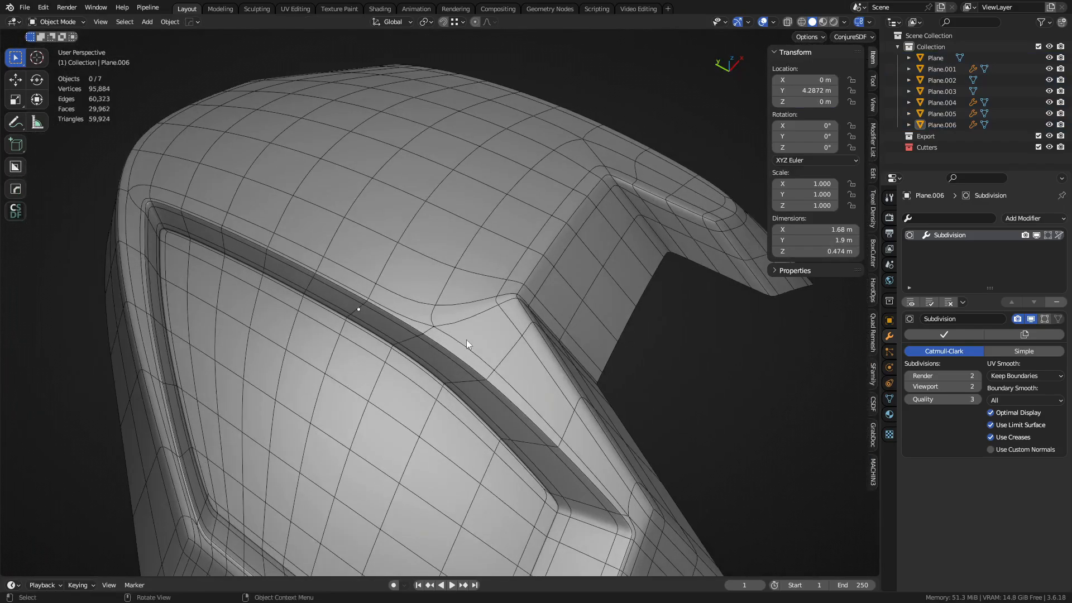
scroll(467, 340, "up", 2)
Step: In Edit Mode, knife-cut a support line along the recess's notch-side edge, from beside the notch's inner corner to the recess's lower corner
key("ctrl+Tab")
left_click(463, 384)
middle_click_drag(527, 388, 462, 313)
scroll(487, 408, "down", 3)
middle_click_drag(425, 379, 506, 409)
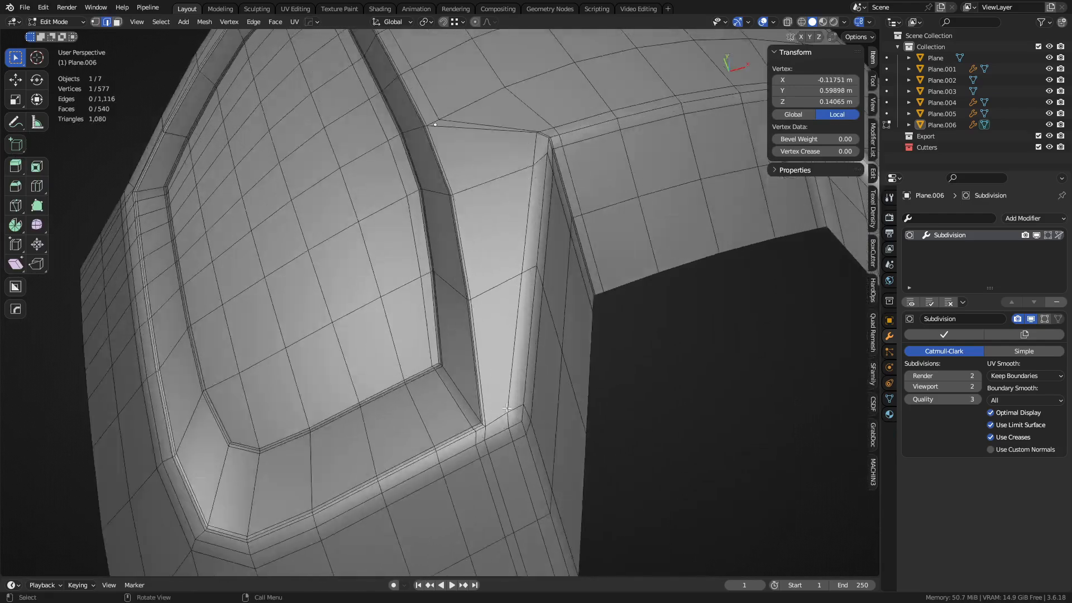
scroll(529, 430, "up", 2)
middle_click_drag(512, 347, 483, 445, "shift")
middle_click_drag(459, 304, 450, 340)
key("a")
key("a")
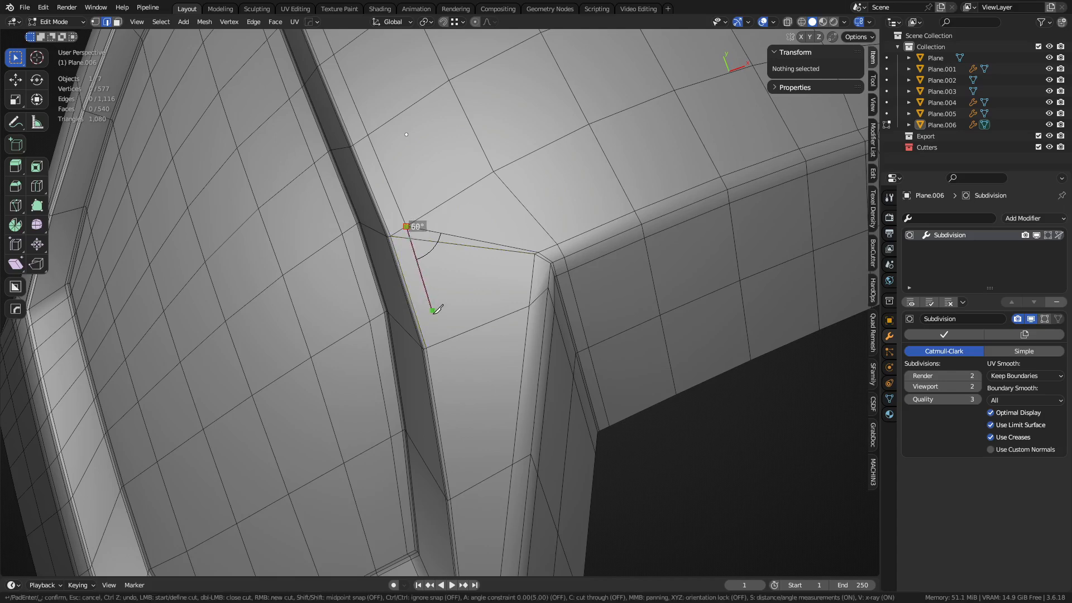
middle_click_drag(457, 405, 460, 202)
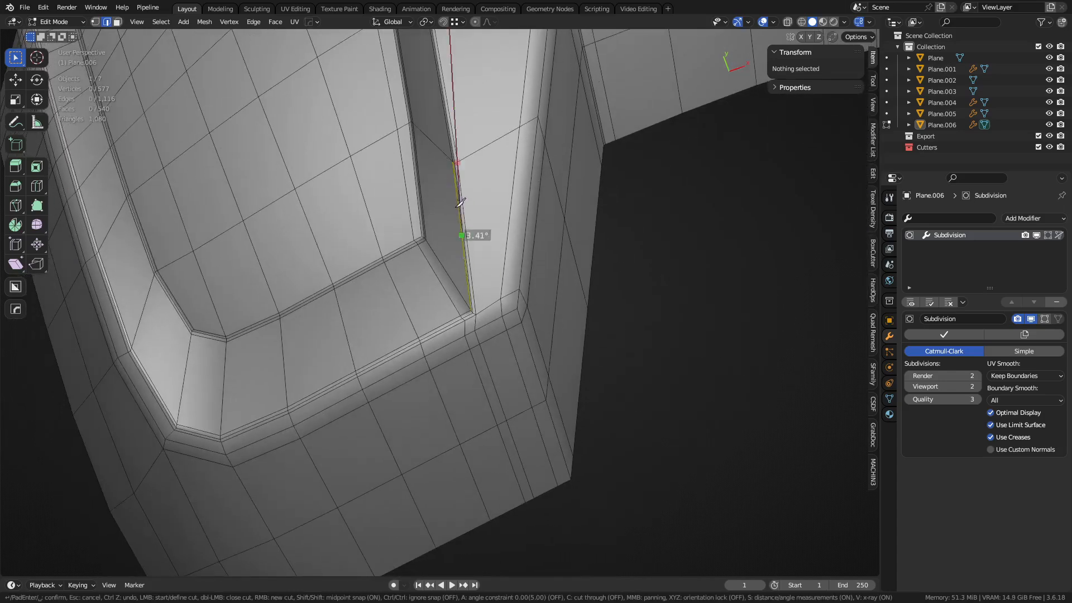
left_click(482, 327)
key("Return")
Step: Merge the three neighboring vertices below the recess's notch-side lower corner at their center
scroll(491, 326, "up", 5)
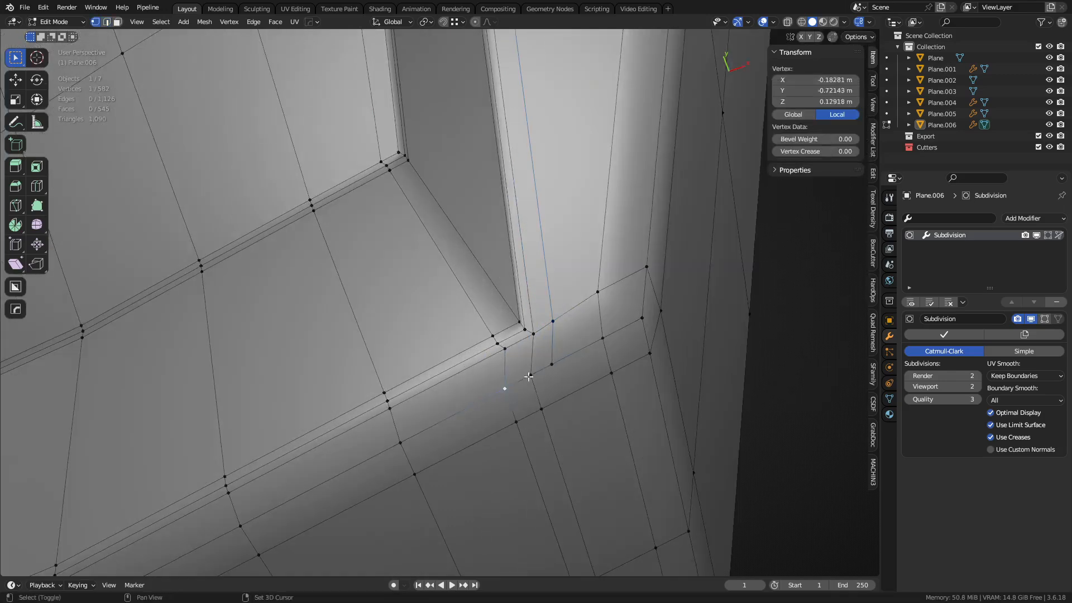
left_click(530, 376, "shift")
left_click(551, 366, "shift")
key("shift+1")
Step: Dissolve the extra edge between the recess's lower corner and the merged vertex, and the surplus edge loop below it
key("2")
left_click(534, 357)
key("ctrl+x")
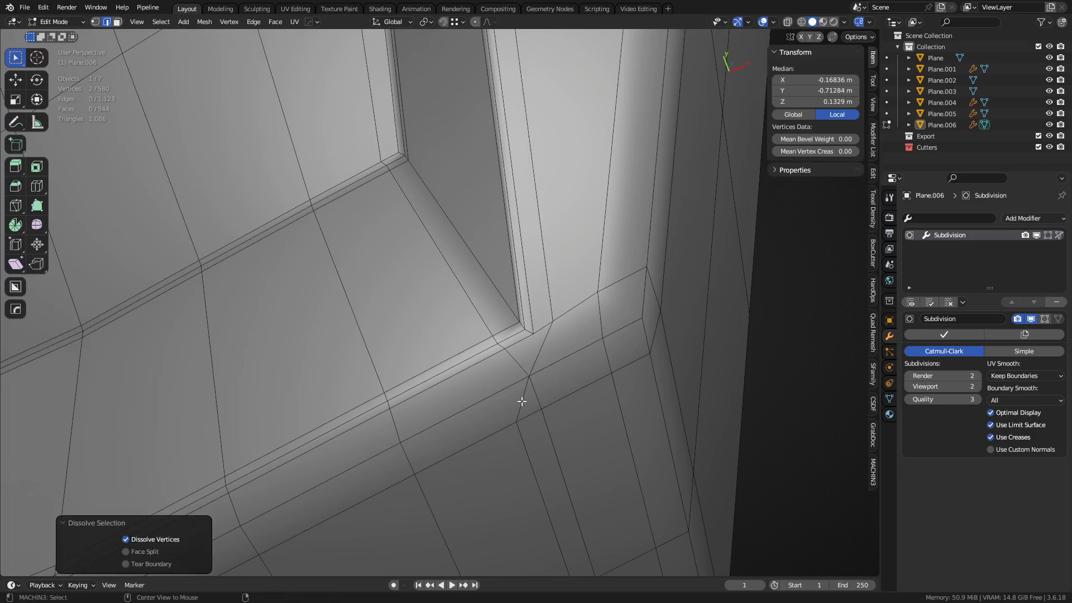
left_click(522, 401, "alt")
key("ctrl+x")
Step: Select the edge path from the recess's side through the notch's inner corner down to the boundary, and dissolve it
scroll(577, 340, "down", 5)
middle_click_drag(577, 340, 590, 482, "shift")
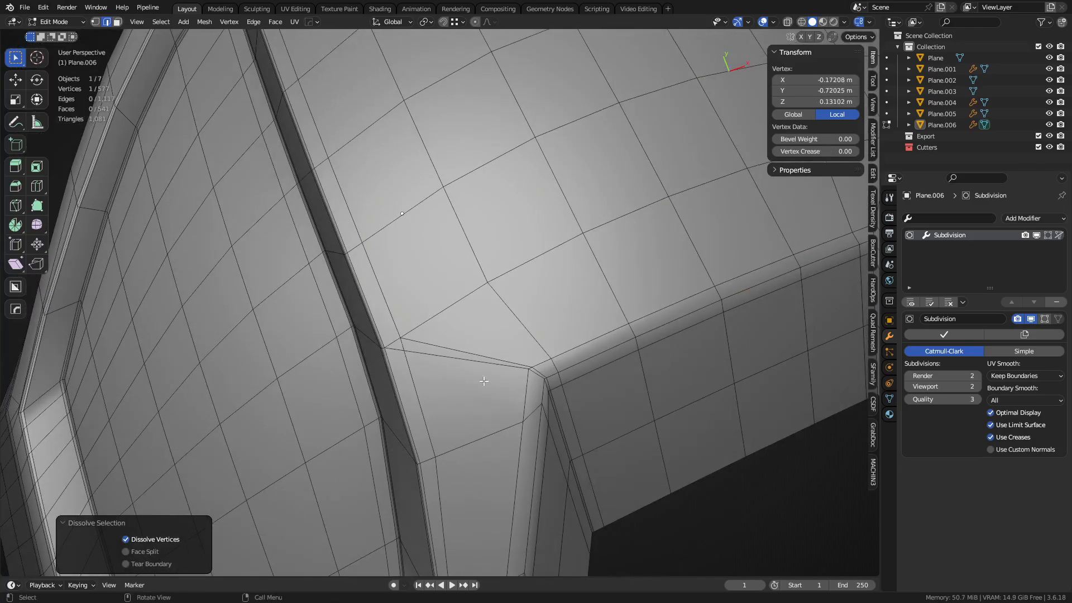
left_click(474, 355, "ctrl")
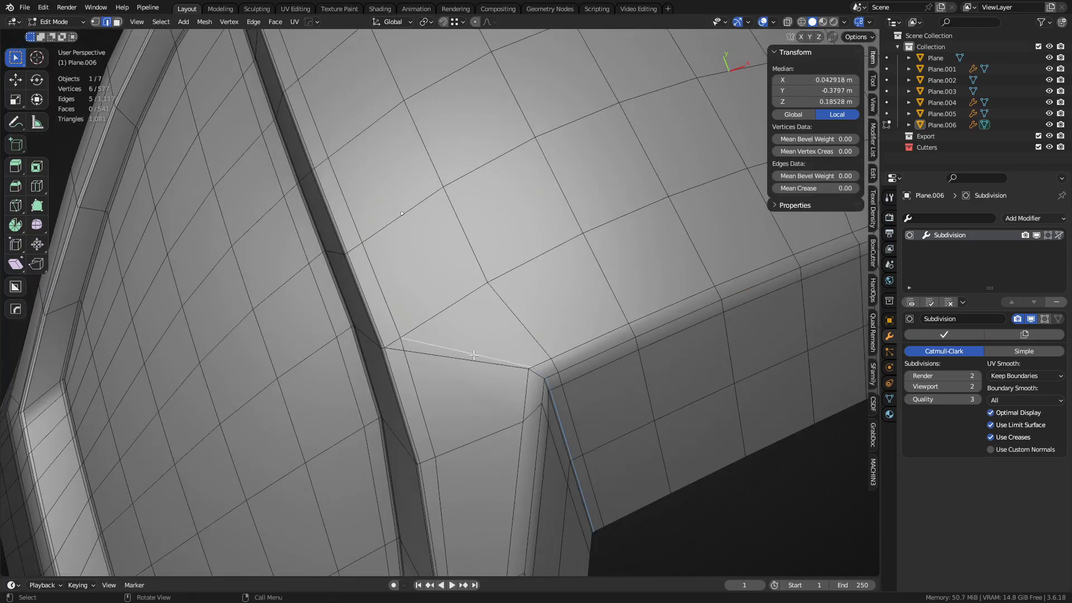
middle_click_drag(511, 399, 494, 309)
scroll(426, 404, "up", 3)
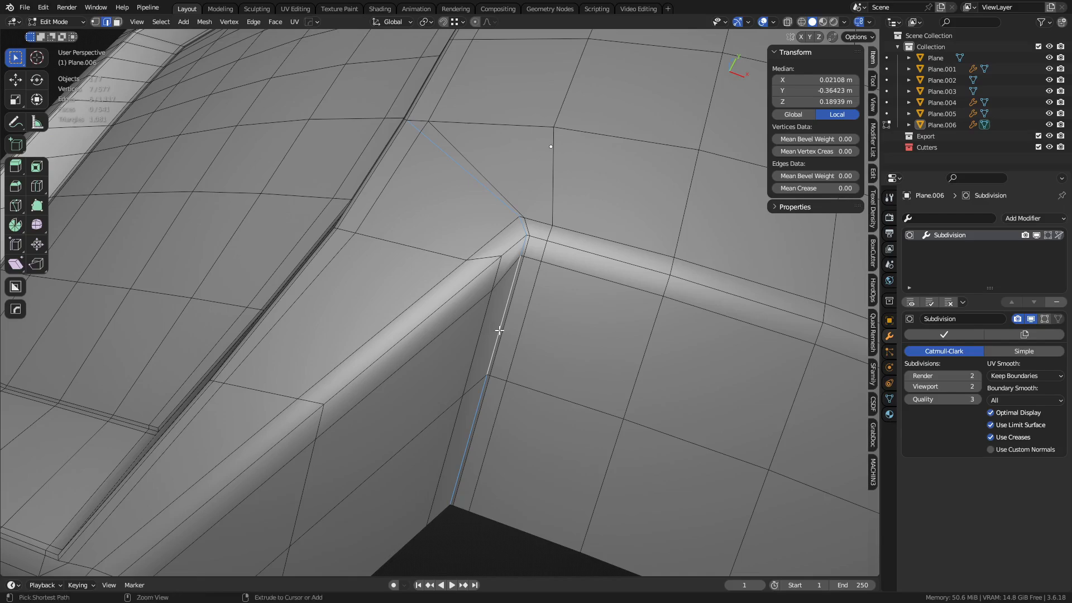
key("ctrl+x")
Step: Examine the recess and notch in Object Mode, with and without wireframe, checking the topology flow and smoothing
middle_click_drag(469, 224, 495, 304)
key("Tab")
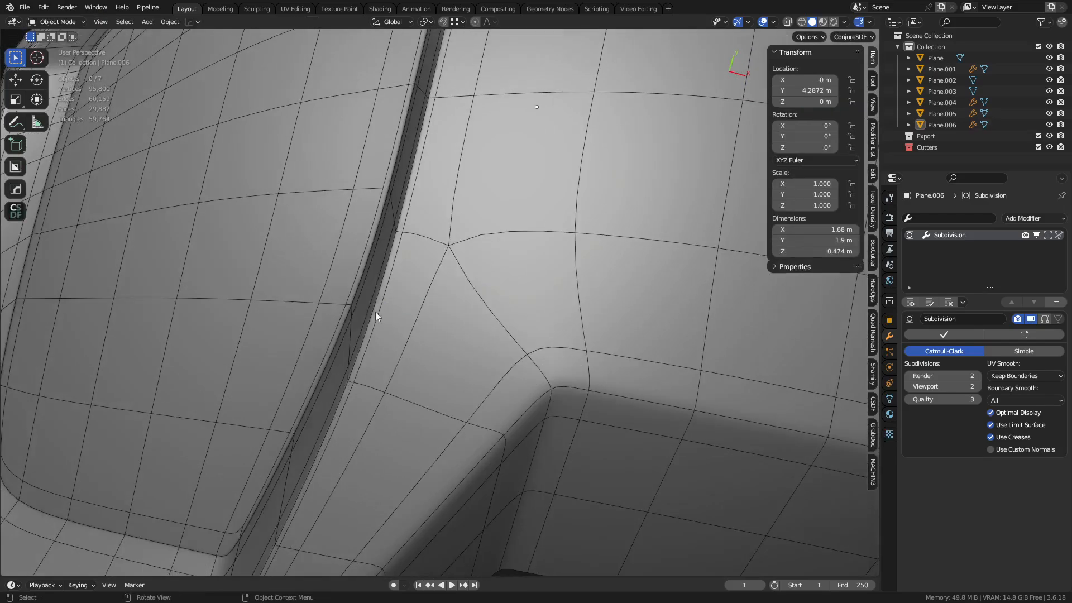
middle_click_drag(375, 311, 509, 253)
scroll(503, 311, "down", 3)
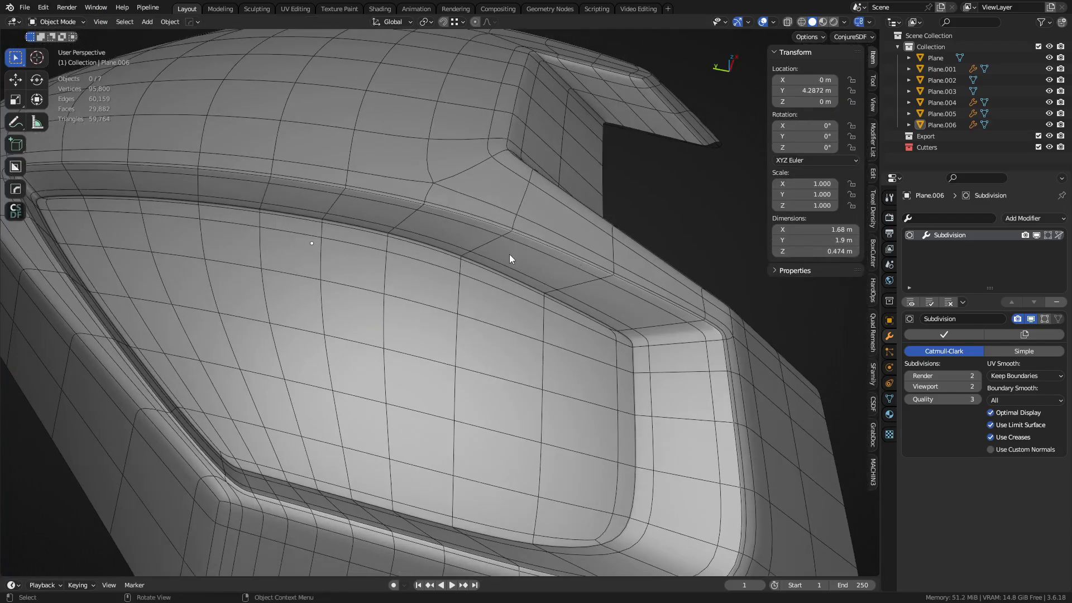
key("shift+w")
scroll(569, 313, "down", 4)
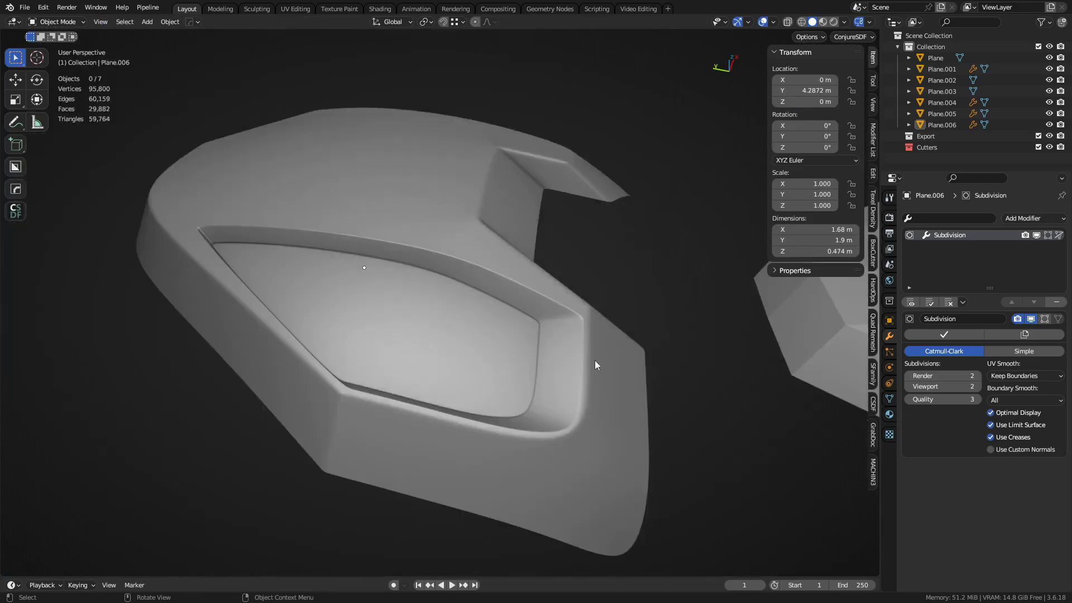
middle_click_drag(594, 360, 469, 334)
scroll(468, 335, "up", 4)
key("Tab")
key("Tab")
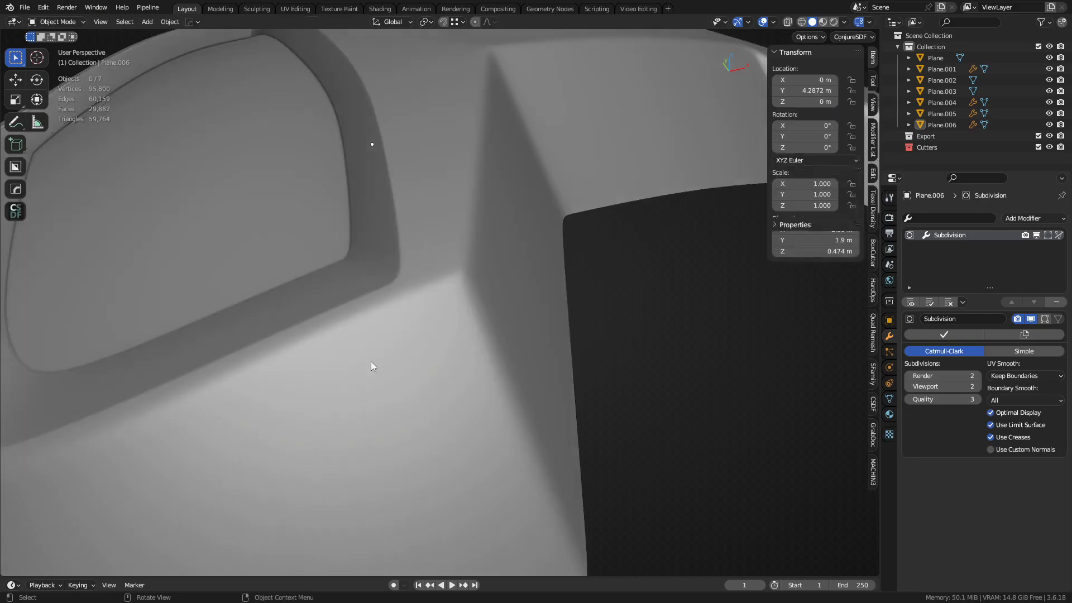
middle_click_drag(246, 385, 494, 331, "shift")
scroll(494, 331, "down", 4)
Step: Slide the edge beside the recess rim, just above the outer lower corner, along its neighbours with a factor of 0.387
key("Tab")
middle_click_drag(394, 230, 438, 393)
scroll(555, 343, "up", 3)
key("Tab")
scroll(438, 393, "up", 3)
key("Tab")
middle_click_drag(478, 430, 487, 350, "shift")
key("2")
middle_click_drag(421, 373, 428, 374)
left_click(410, 352, "alt")
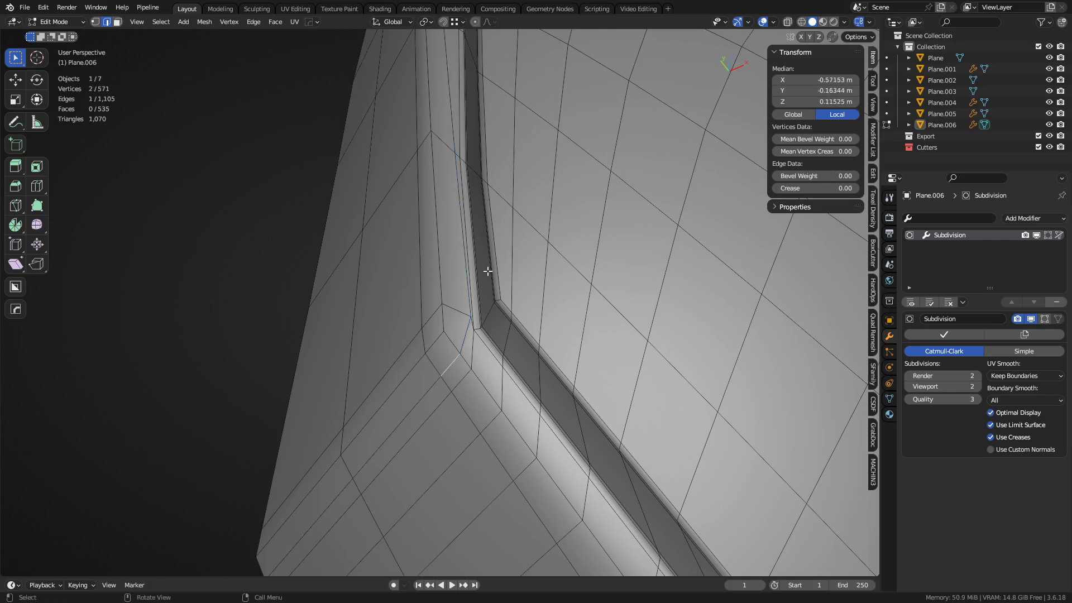
middle_click_drag(466, 189, 475, 356)
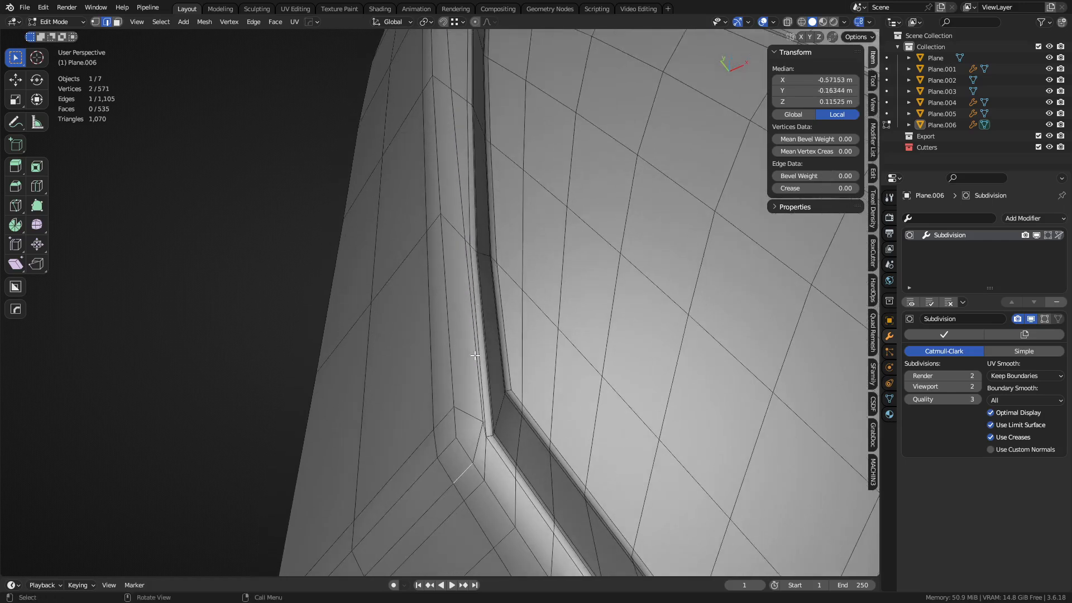
key("g")
left_click(465, 356)
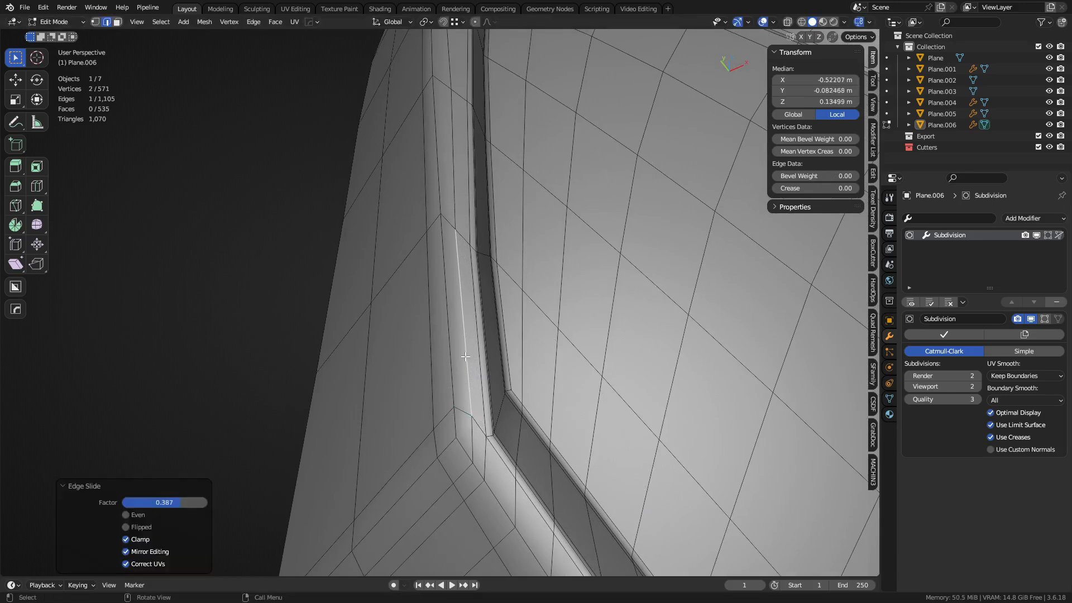
Step: Select the two-edge path running down the side wall near the panel's outer corner and slide it onto the adjacent vertical corner edge
left_click(475, 499)
middle_click_drag(475, 499, 473, 342)
key("2")
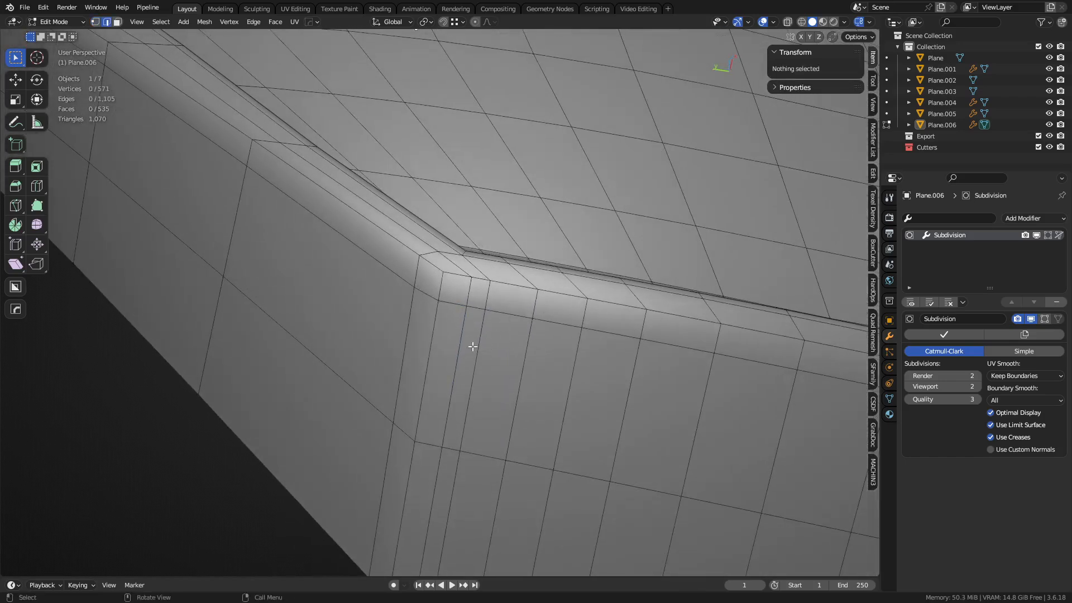
left_click(464, 359)
left_click(431, 496, "ctrl")
key("g")
key("g")
left_click(388, 427)
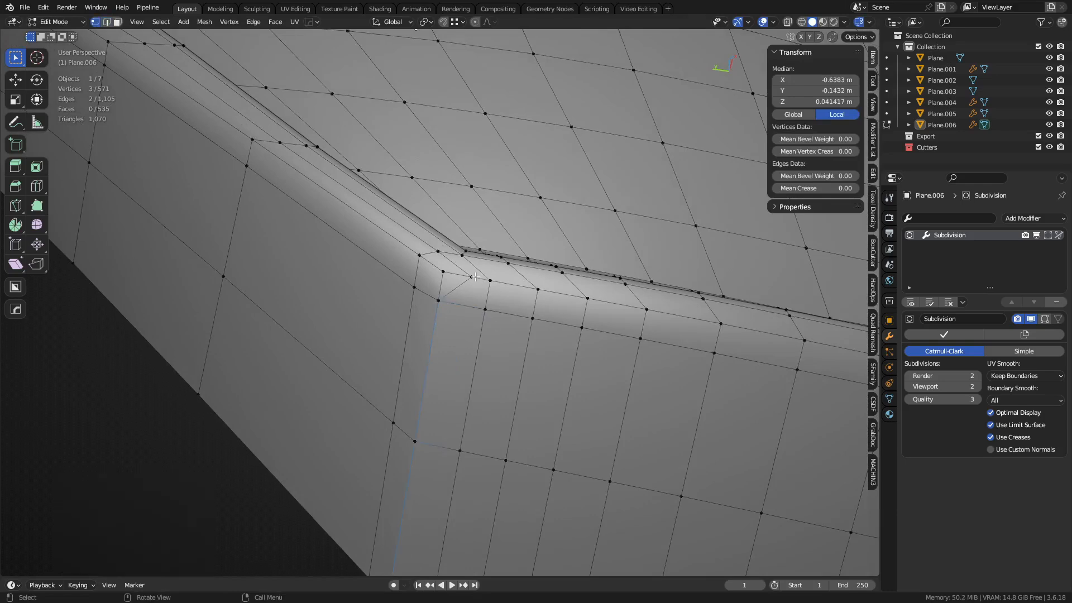
Step: Slide the extra rim vertex onto the outer corner, and slide the surplus edge path below it onto the corner edge with factor 1.000
left_click(475, 277)
key("g")
key("g")
left_click(378, 276)
middle_click_drag(512, 298, 476, 364)
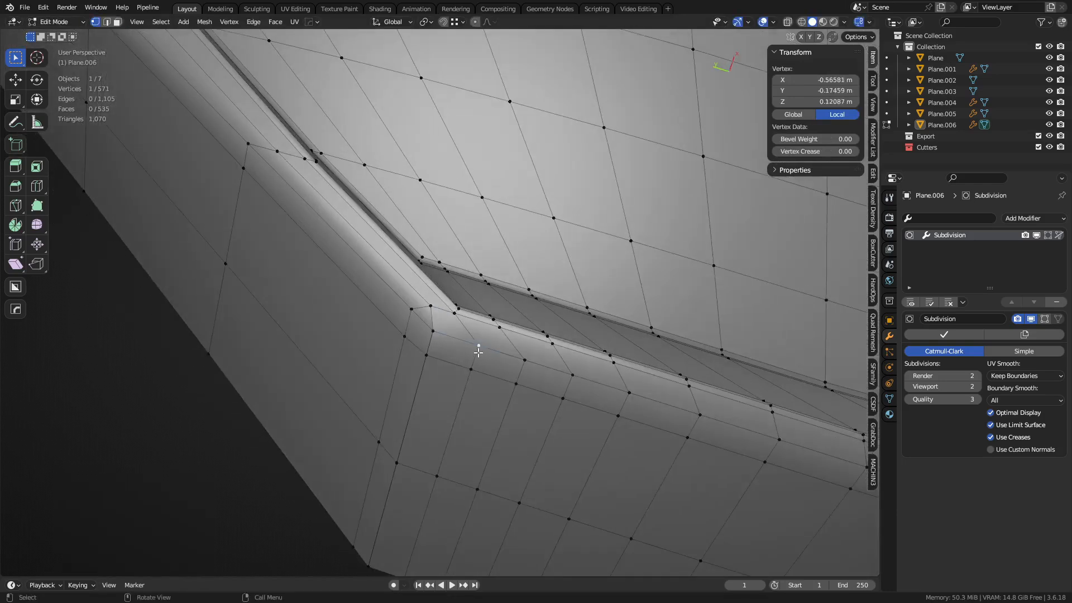
key("2")
left_click(474, 360)
left_click(447, 536, "ctrl")
key("g")
key("g")
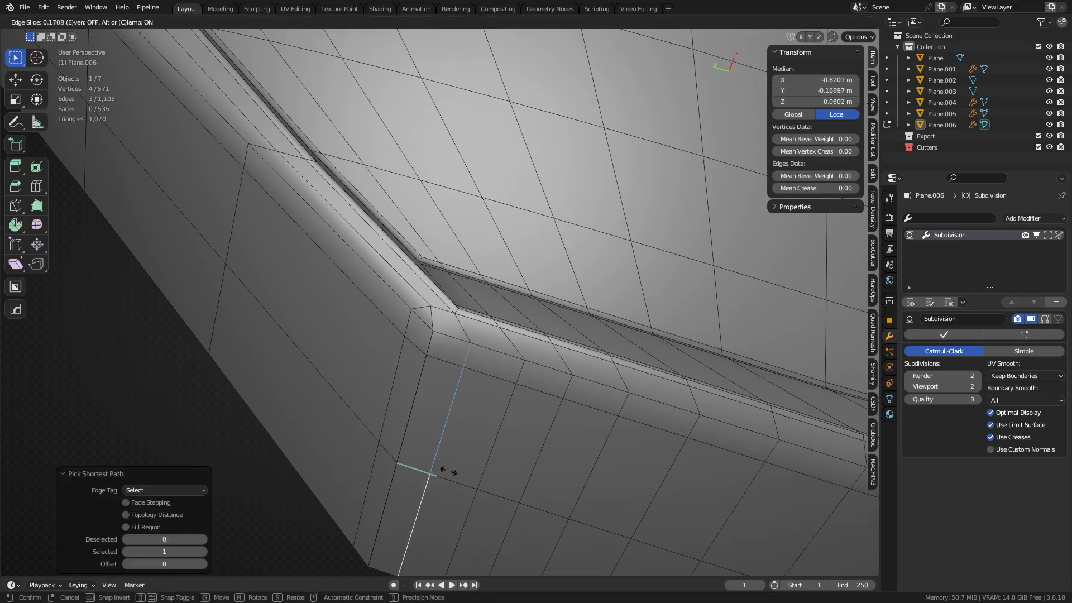
left_click(412, 459)
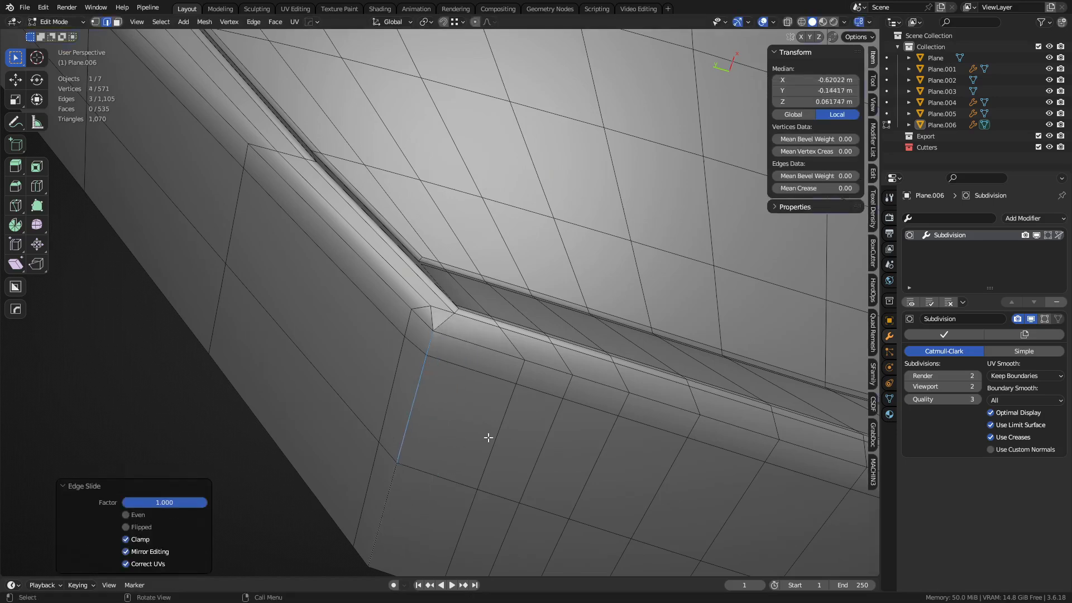
Step: Merge all vertices by distance at 0.0001 m, and dissolve the leftover edge at the rim corner
key("a")
key("m")
left_click(488, 437)
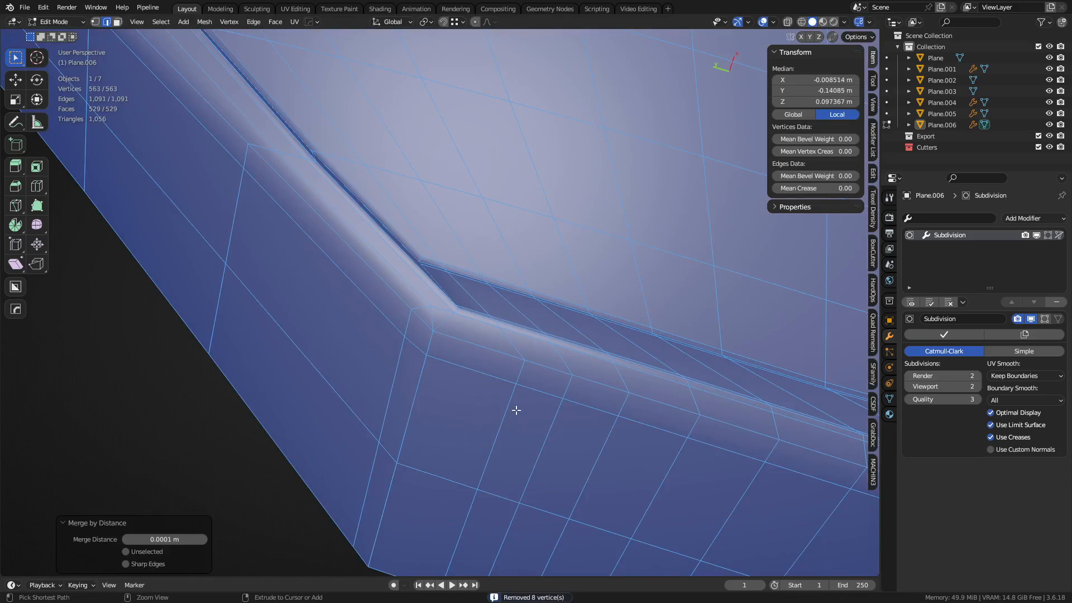
left_click(435, 310)
left_click(470, 404)
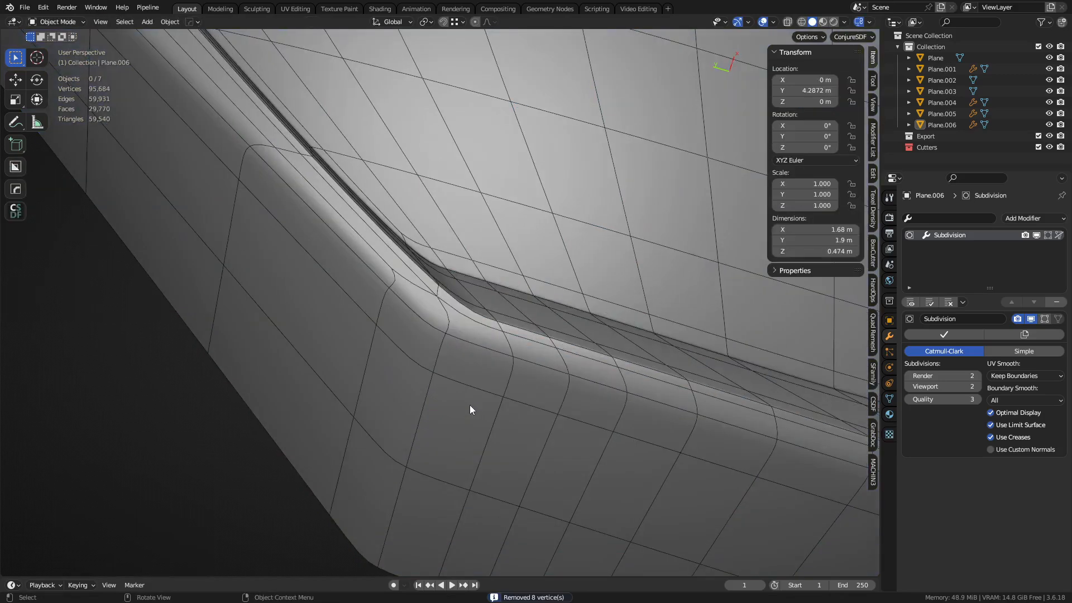
scroll(469, 402, "down", 2)
middle_click_drag(467, 390, 447, 368)
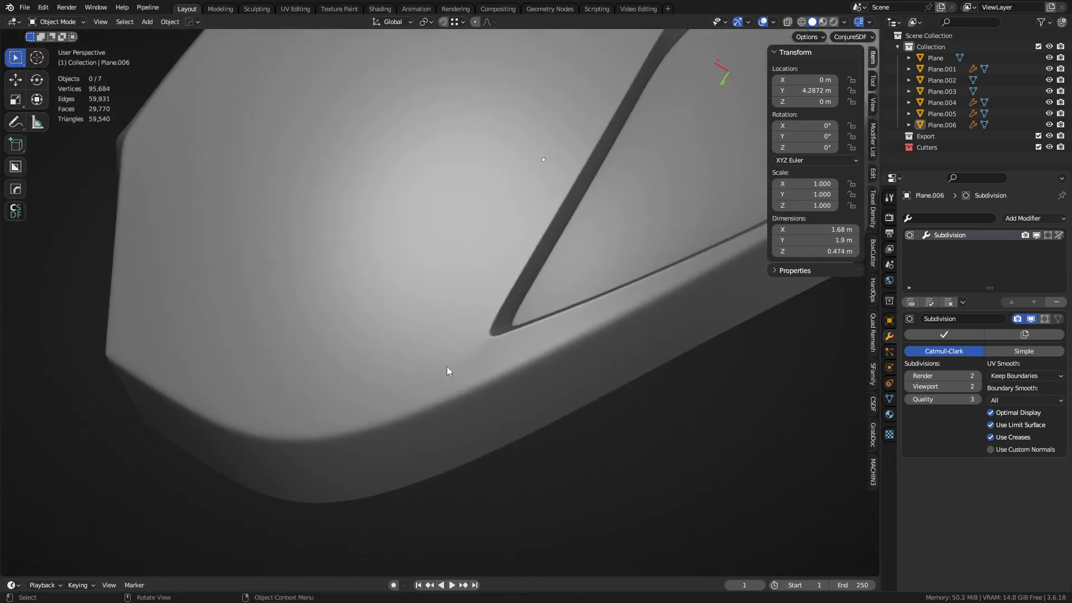
Step: Select the block of 24 faces on the main surface beside the recess and inset it with 0.03624 m thickness and 0.03316 m depth
key("Tab")
scroll(447, 445, "down", 5)
middle_click_drag(447, 445, 490, 435)
left_click(466, 453)
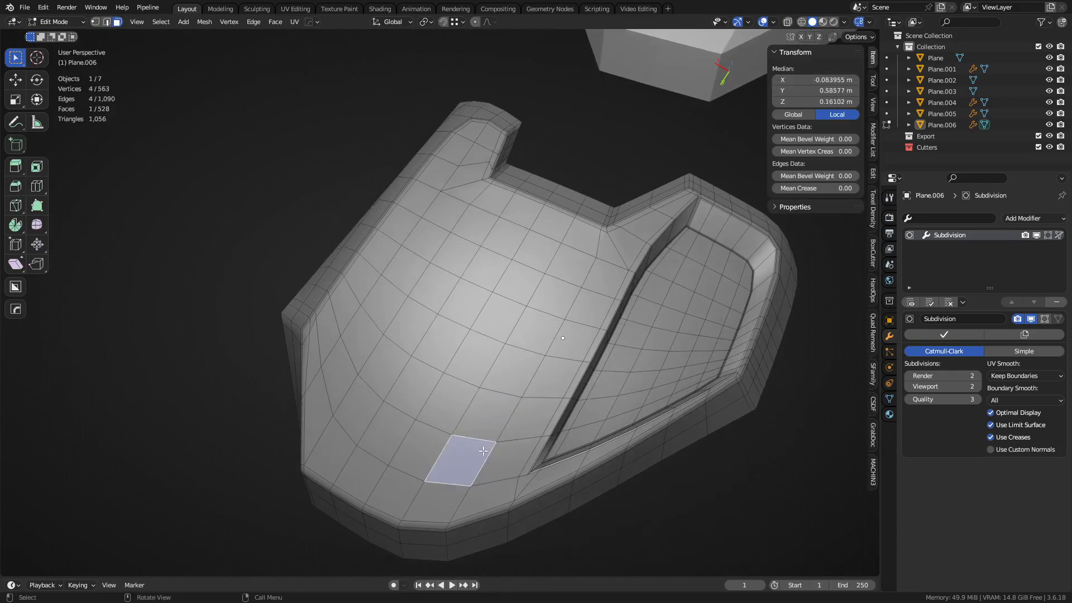
left_click(391, 241, "ctrl+shift")
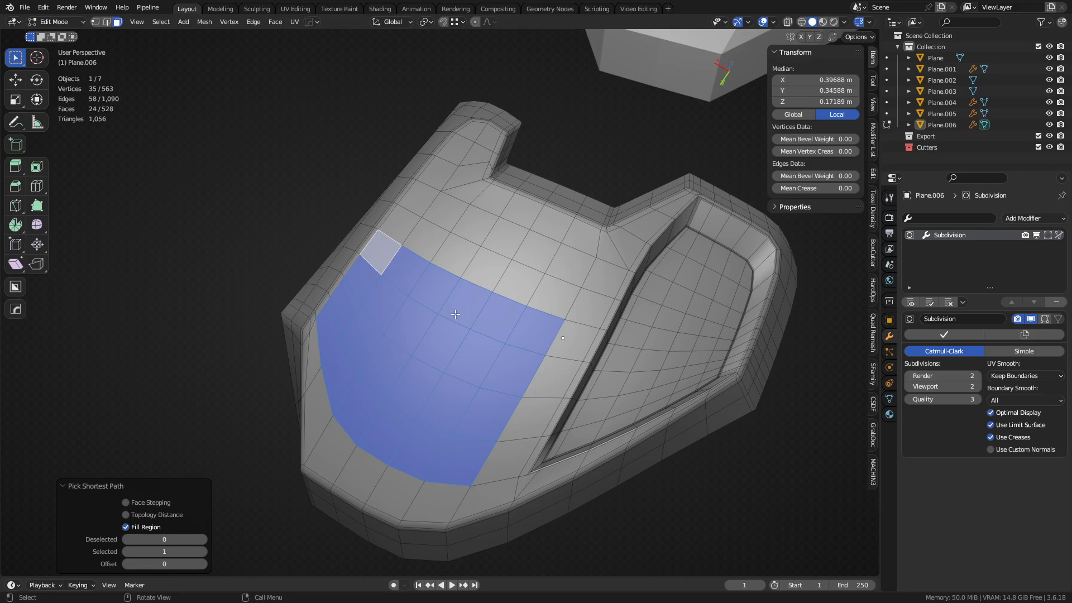
middle_click_drag(455, 314, 533, 377)
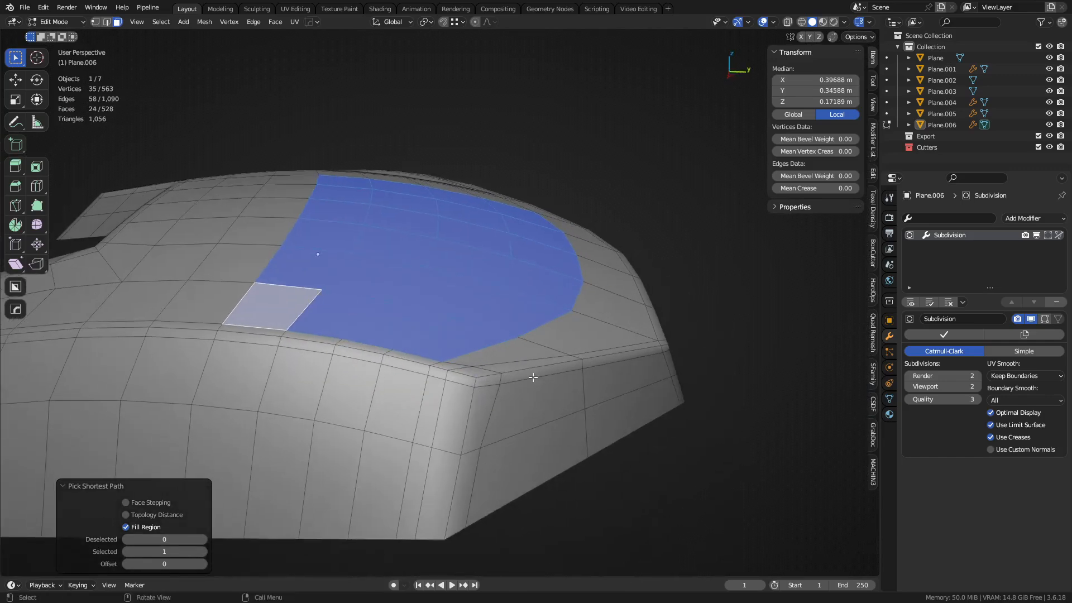
left_click(581, 392)
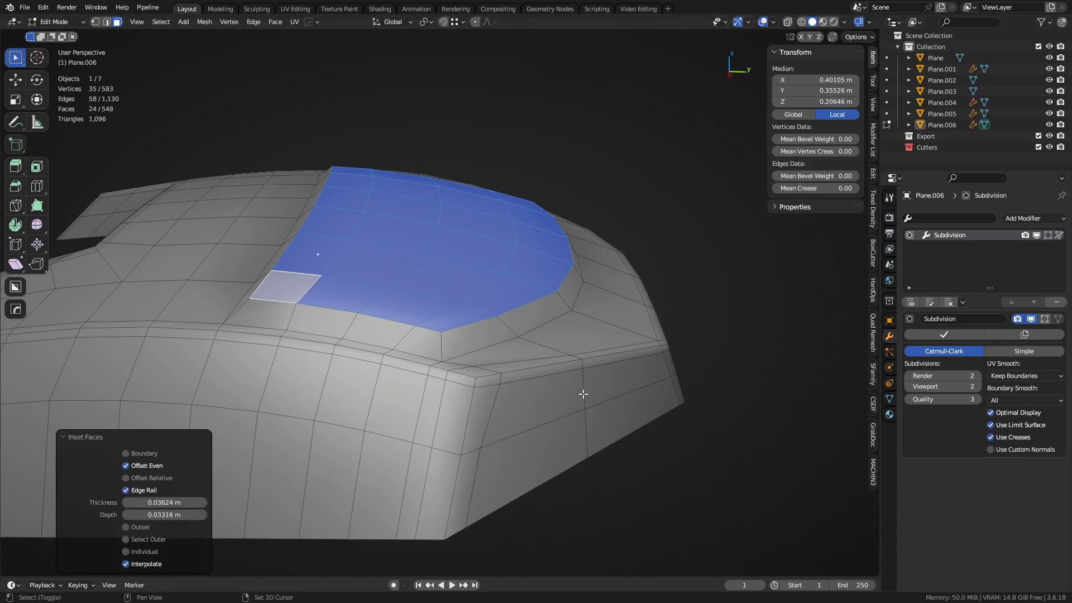
Step: Inset the raised face block again with 0.0185 m thickness and 0 m depth
middle_click_drag(582, 393, 586, 438)
key("i")
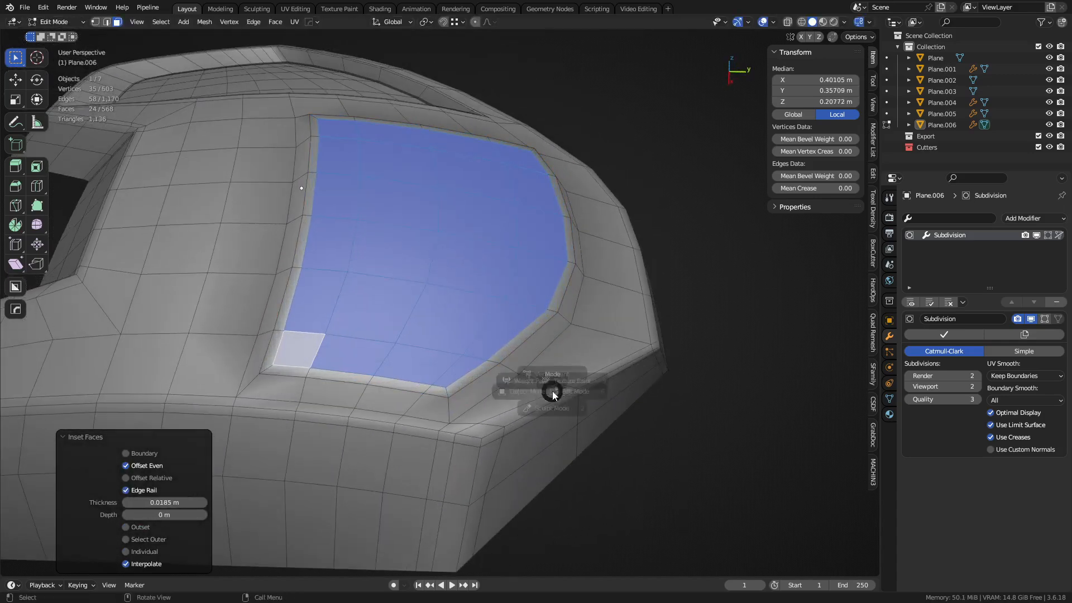
left_click(492, 398)
key("alt+a")
middle_click_drag(498, 429, 448, 369)
key("Tab")
left_click(481, 374)
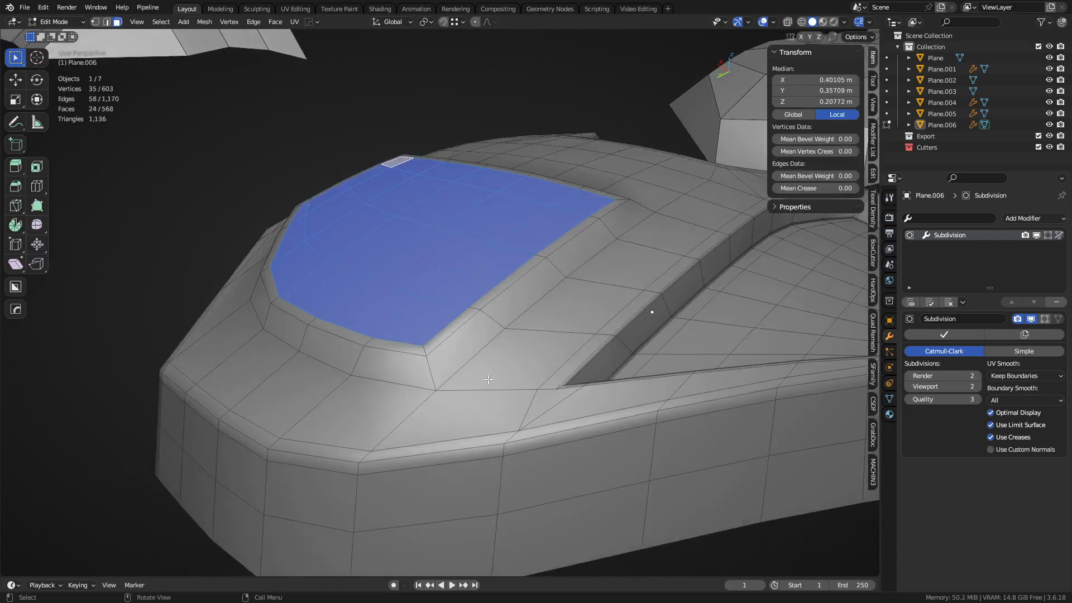
Step: Try a single-segment bevel on the upper and lower edge loops of the raised block's sloped wall
key("2")
key("3")
left_click(438, 372, "alt")
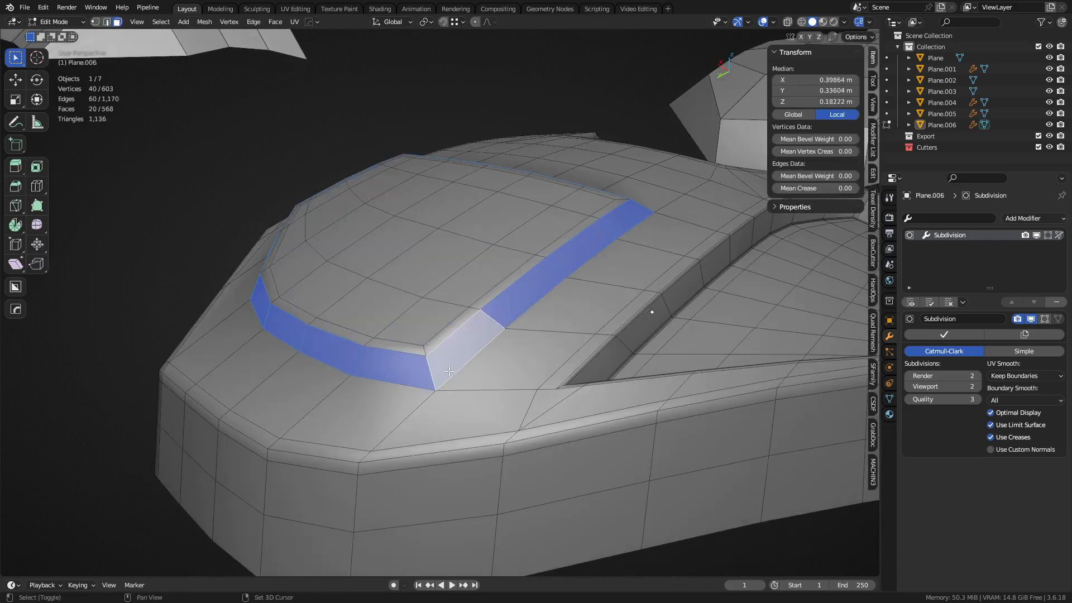
key("ctrl+2")
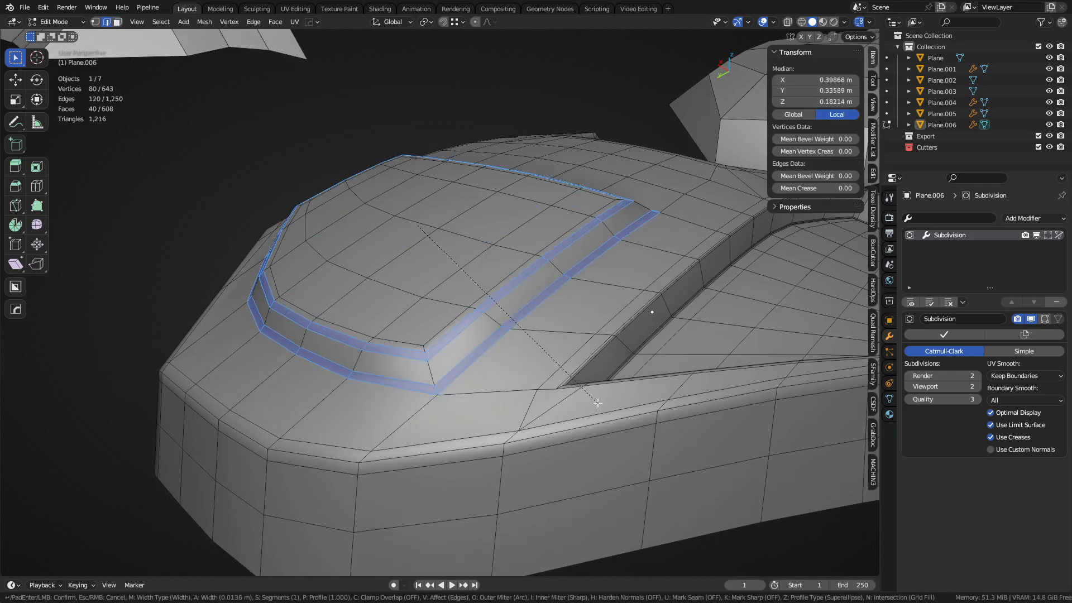
left_click(597, 402)
key("Tab")
middle_click_drag(598, 402, 528, 367)
key("Tab")
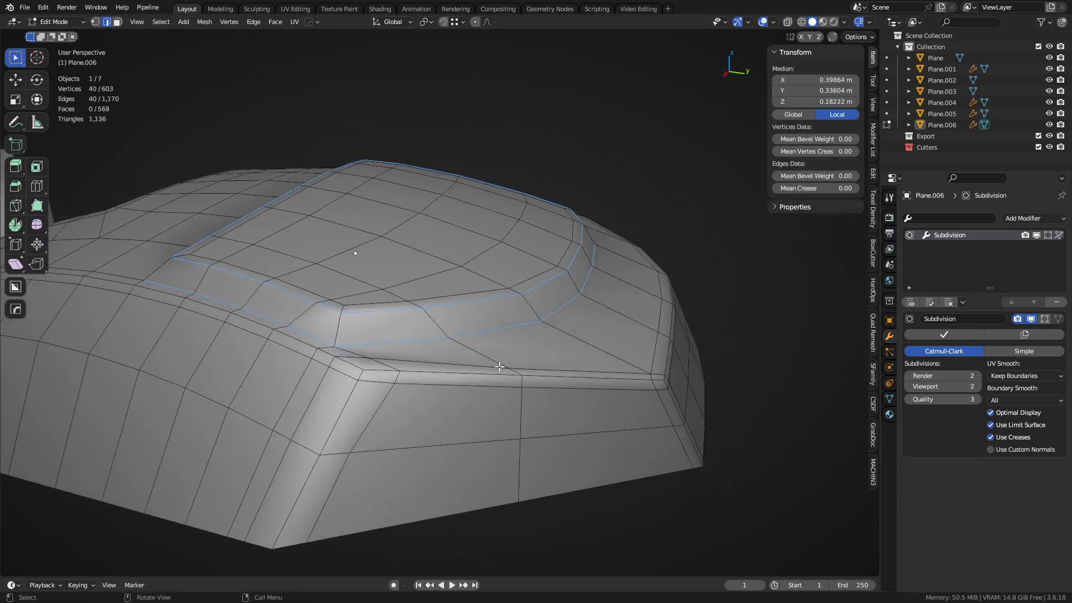
Step: Try a two-segment bevel on only the upper edge loop of the raised block, and check its smoothing
key("ctrl+b")
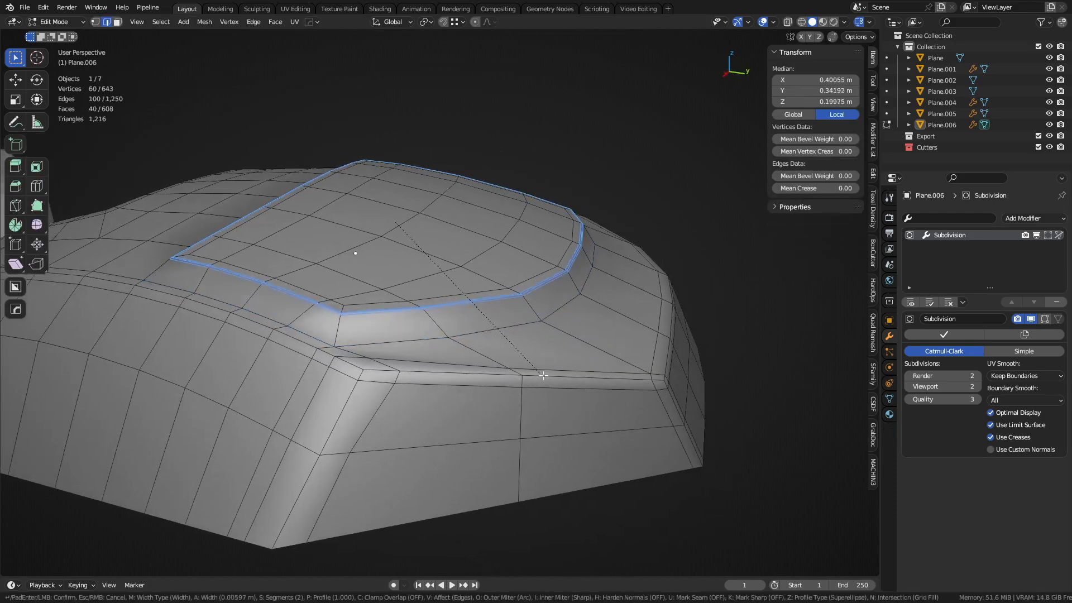
left_click(541, 396)
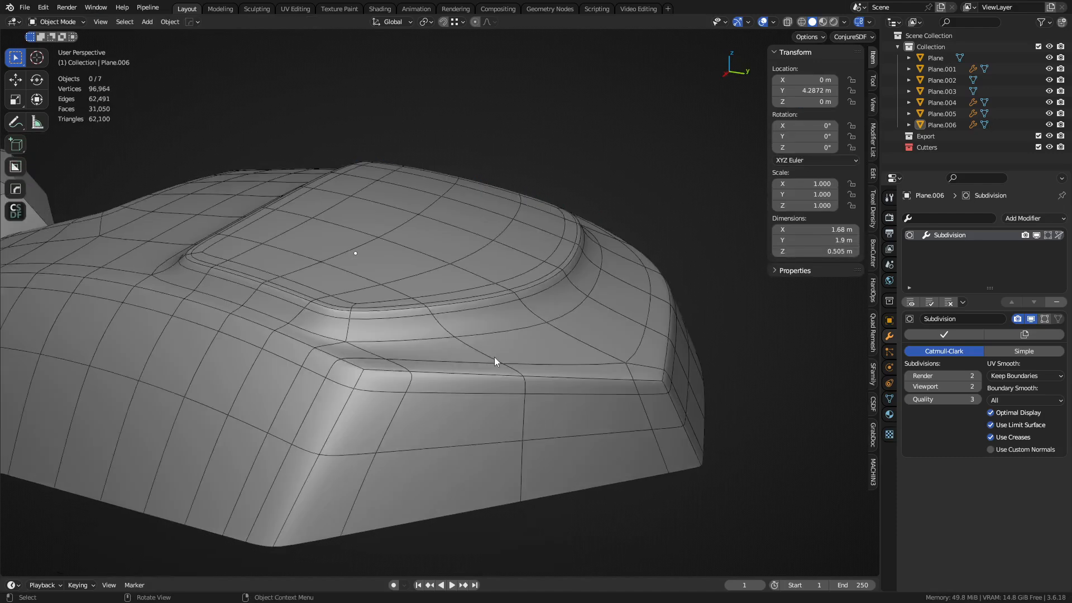
mouse_move(494, 357)
middle_mouse_down()
mouse_move(477, 417)
mouse_move(483, 382)
mouse_move(472, 375)
mouse_move(510, 351)
mouse_move(488, 359)
middle_mouse_up()
scroll(472, 375, "up", 3)
key("Tab")
scroll(510, 352, "down", 3)
scroll(487, 358, "up", 2)
Step: Bevel the upper and lower edge loops of the raised block's sloped wall with one segment, and check the smoothing with and without wireframe
key("3")
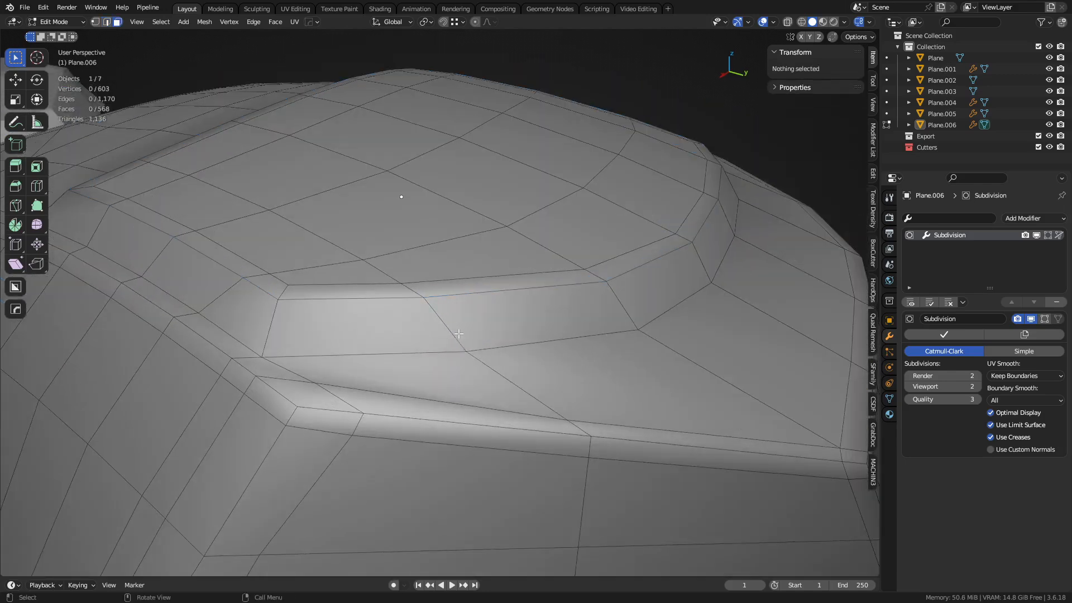
left_click(457, 333, "alt")
key("2")
key("ctrl+b")
scroll(591, 417, "down", 1)
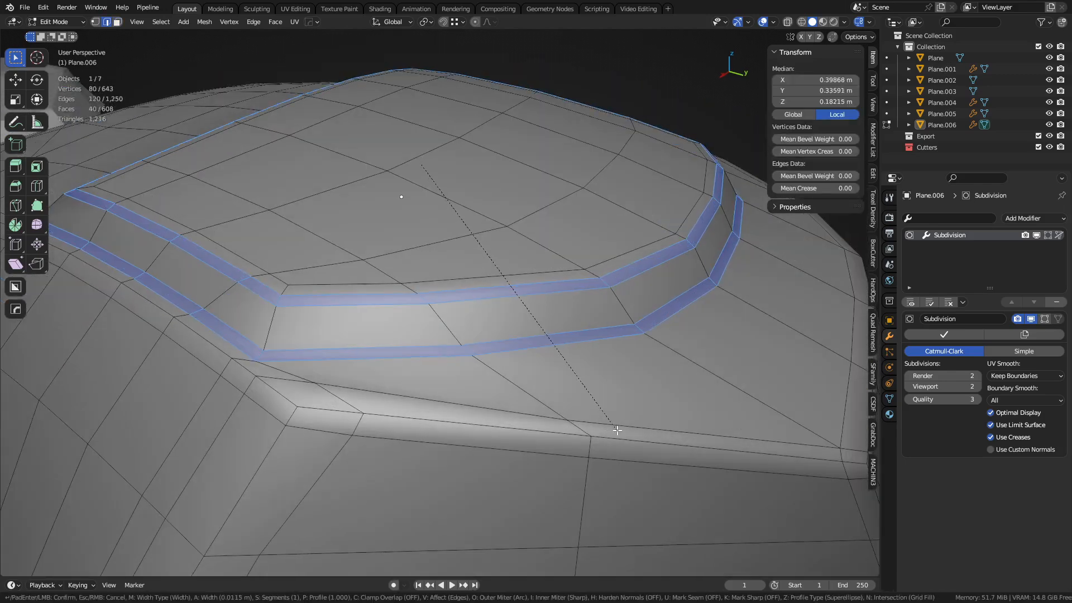
left_click(583, 413)
key("ctrl+Tab")
left_click(527, 417)
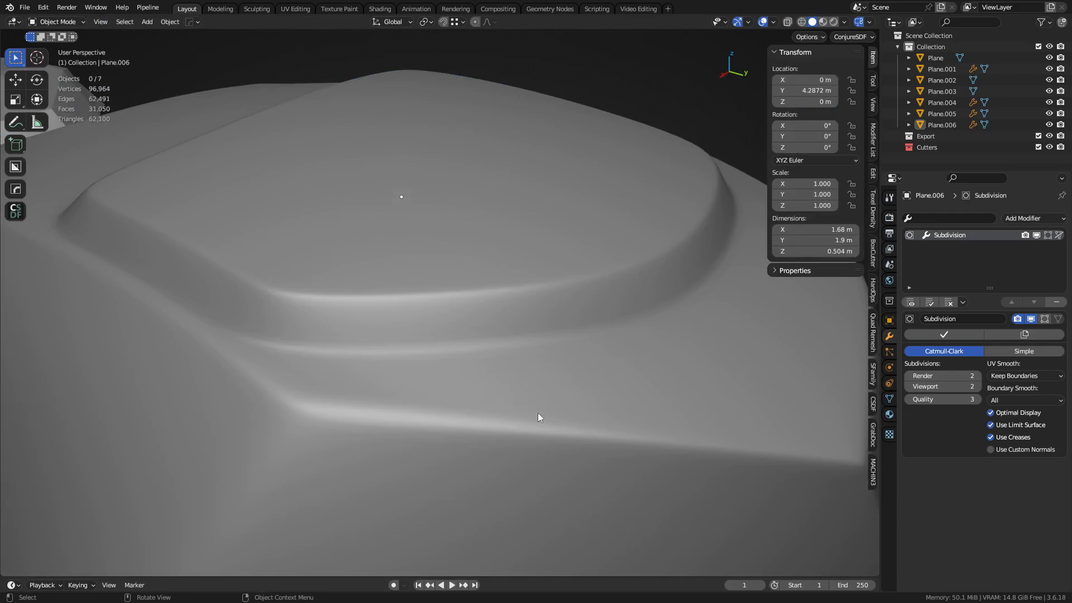
scroll(453, 311, "down", 5)
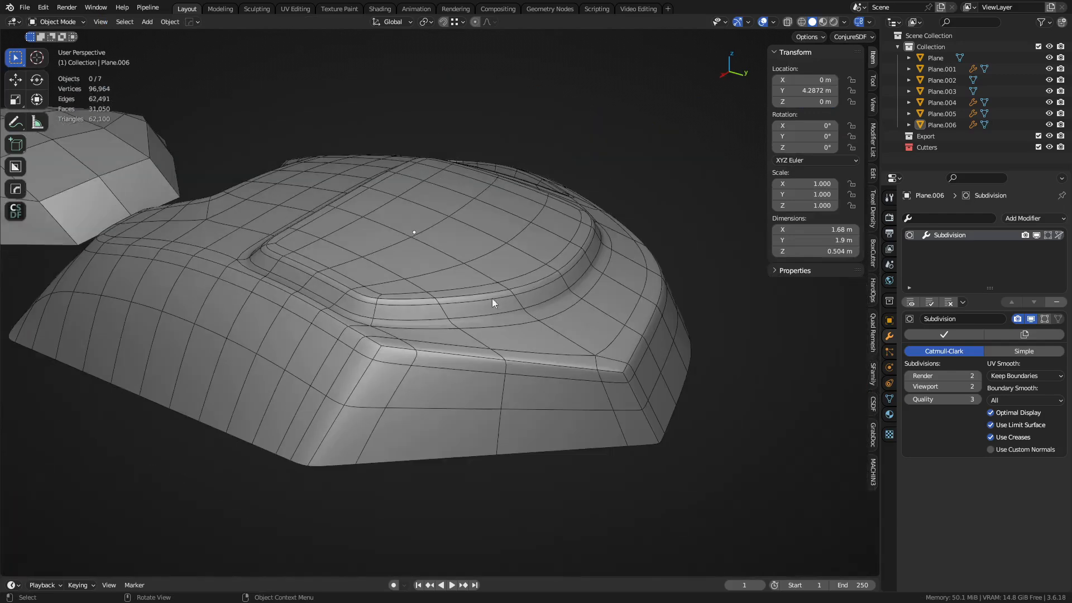
key("shift+w")
Step: Add one loop cut across the panel just inside the raised block's notch-facing side, with a slide factor of 0.535
key("ctrl+Tab")
left_click(533, 274)
middle_click_drag(530, 293, 491, 255)
key("alt+a")
key("ctrl+r")
left_click(491, 255)
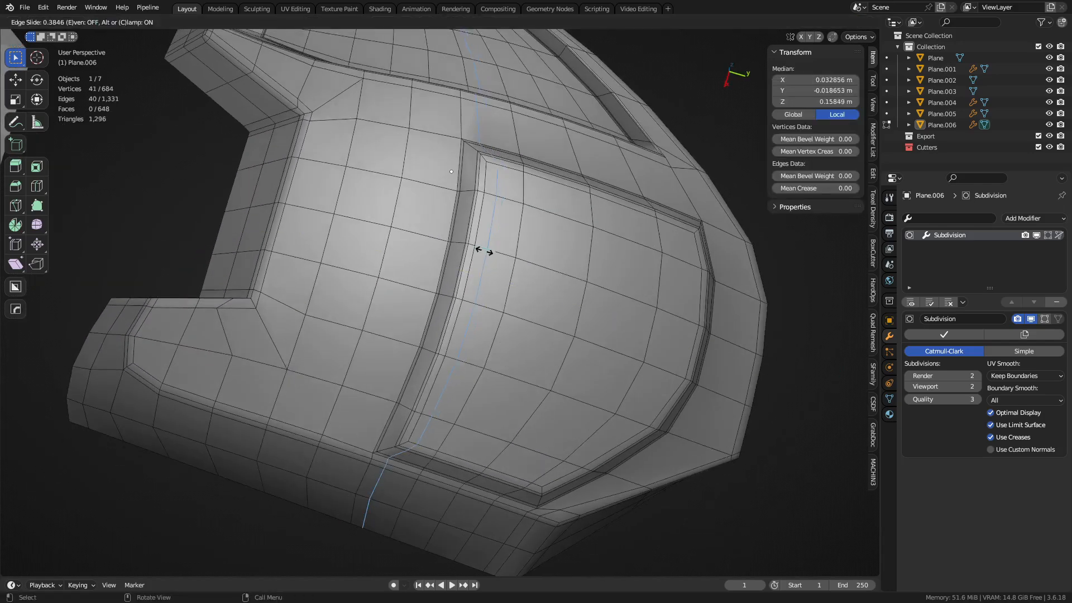
left_click(481, 250)
Step: Add one loop cut across the panel just outside the raised block's notch-facing side, with a slide factor of 0.616
middle_click_drag(481, 250, 452, 372)
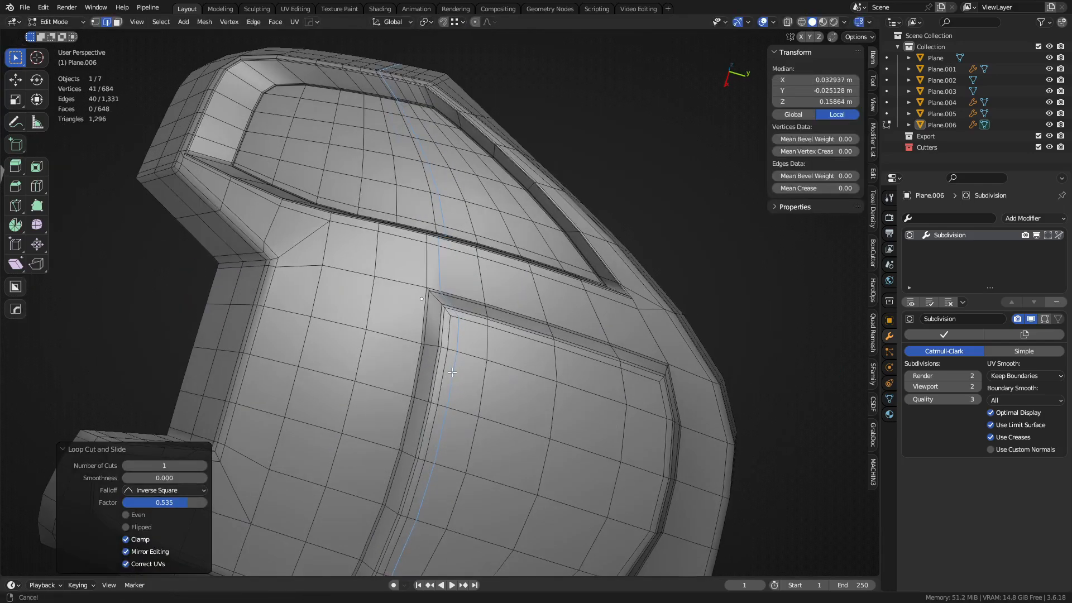
key("ctrl+r")
left_click(412, 268)
left_click(413, 269)
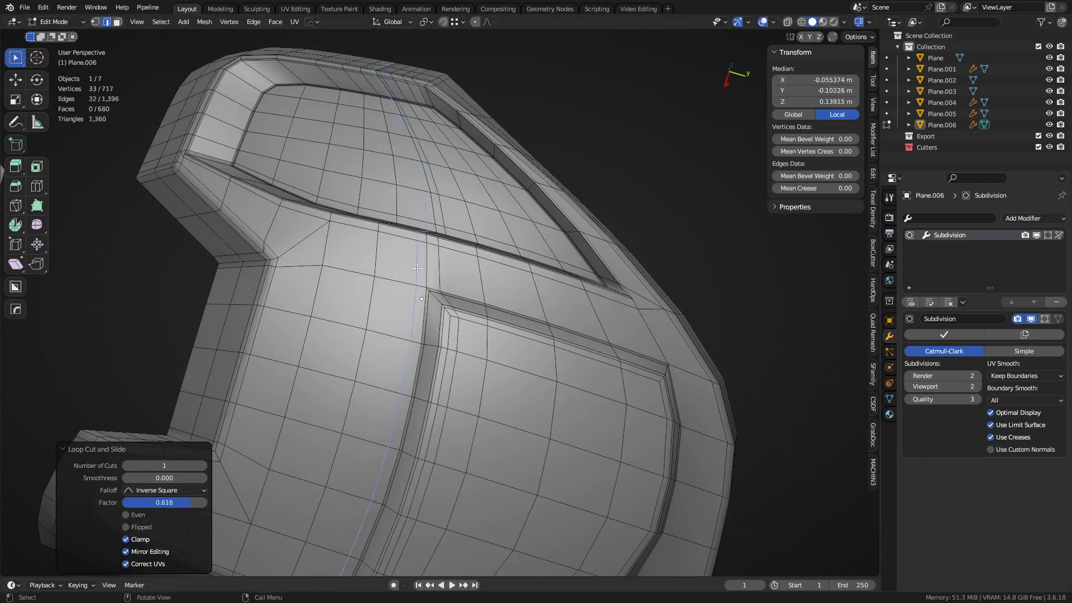
Step: Merge the three neighboring vertices between the recess and the raised block's notch-side corner at their center
scroll(420, 271, "up", 5)
middle_click_drag(411, 245, 426, 329, "shift")
left_click(403, 241)
scroll(462, 400, "up", 4)
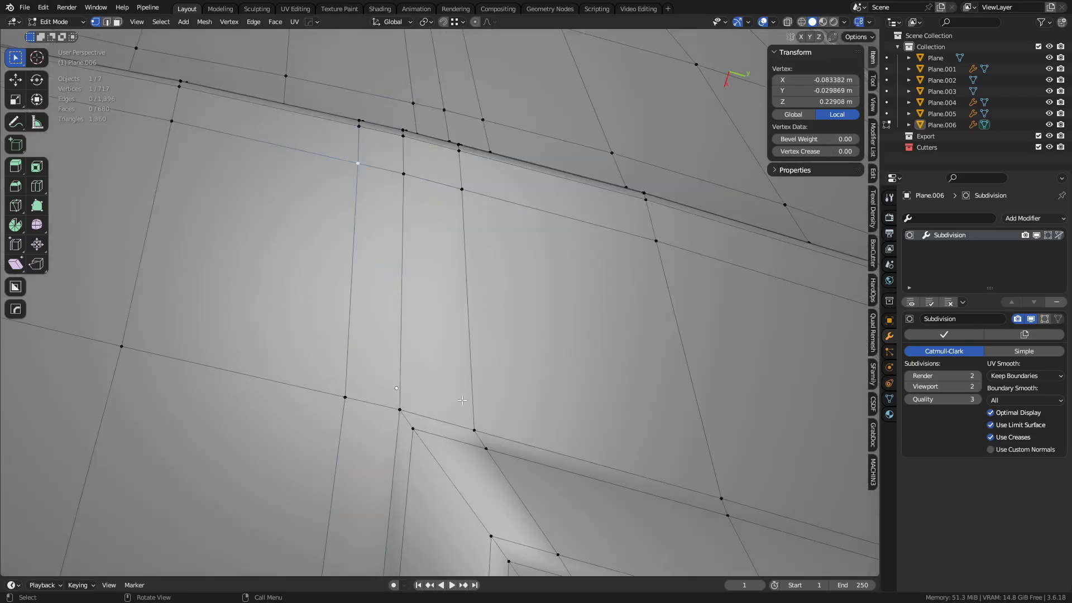
left_click(405, 178, "shift")
left_click(463, 193, "shift")
key("shift+1")
Step: Dissolve the middle edge between the merged vertex by the recess and the raised block's corner
key("2")
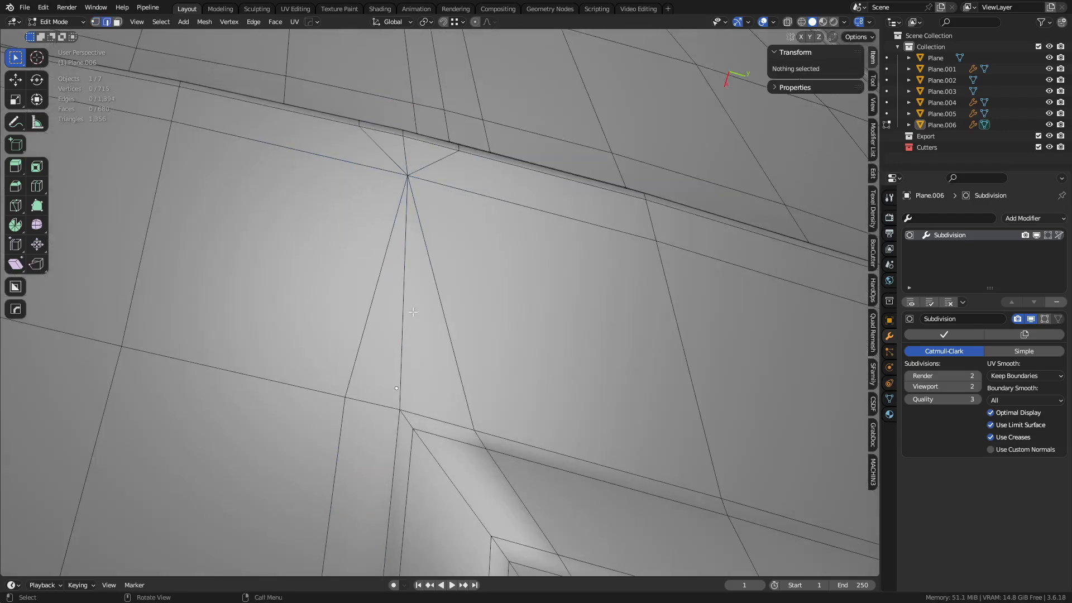
left_click(416, 311)
key("ctrl+x")
Step: Merge the three neighboring vertices on the panel's outer rim, below the raised block's other notch-side corner, at their center
scroll(419, 315, "down", 8)
middle_click_drag(441, 335, 471, 172, "shift")
middle_click_drag(436, 413, 445, 337)
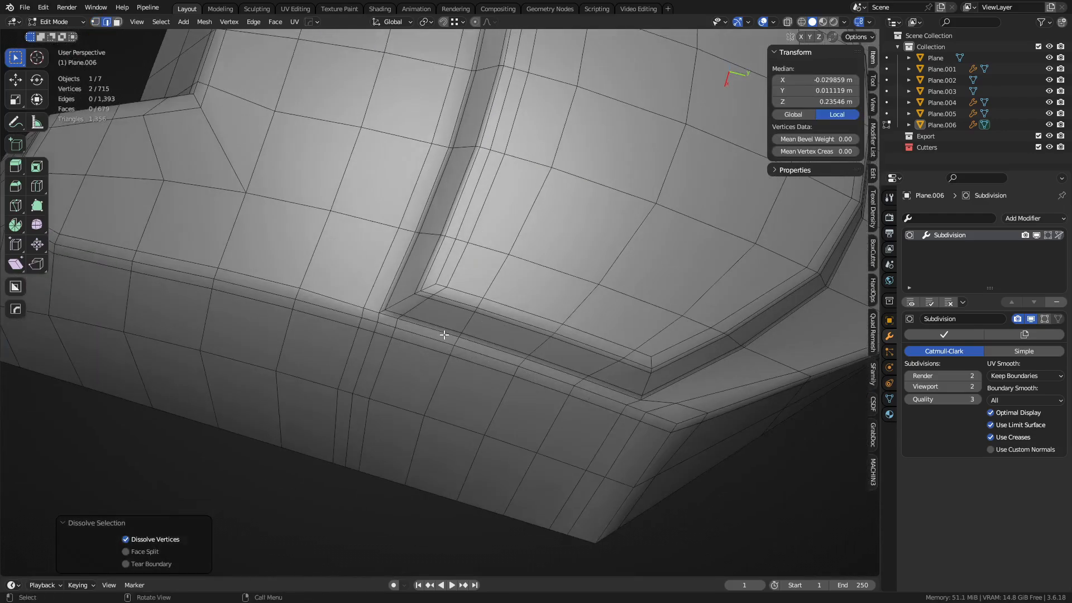
scroll(429, 285, "up", 5)
key("1")
left_click(293, 242)
left_click(327, 247, "shift")
left_click(371, 252, "shift")
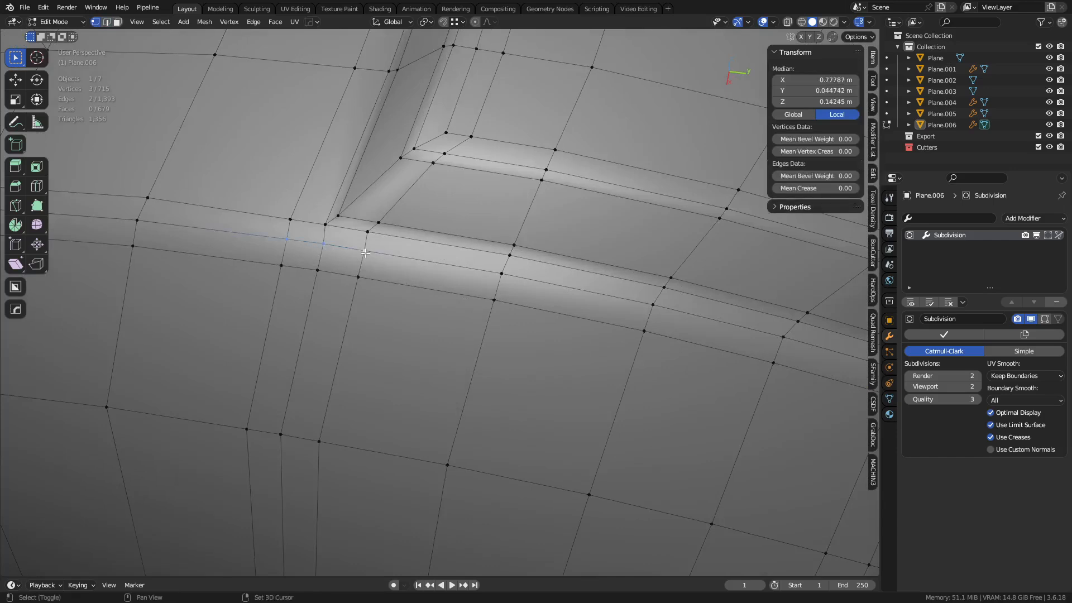
key("shift+1")
Step: Dissolve the short edge between the raised block's corner and the merged rim vertex, and the surplus edge path down the side wall
key("2")
left_click(329, 235)
key("ctrl+x")
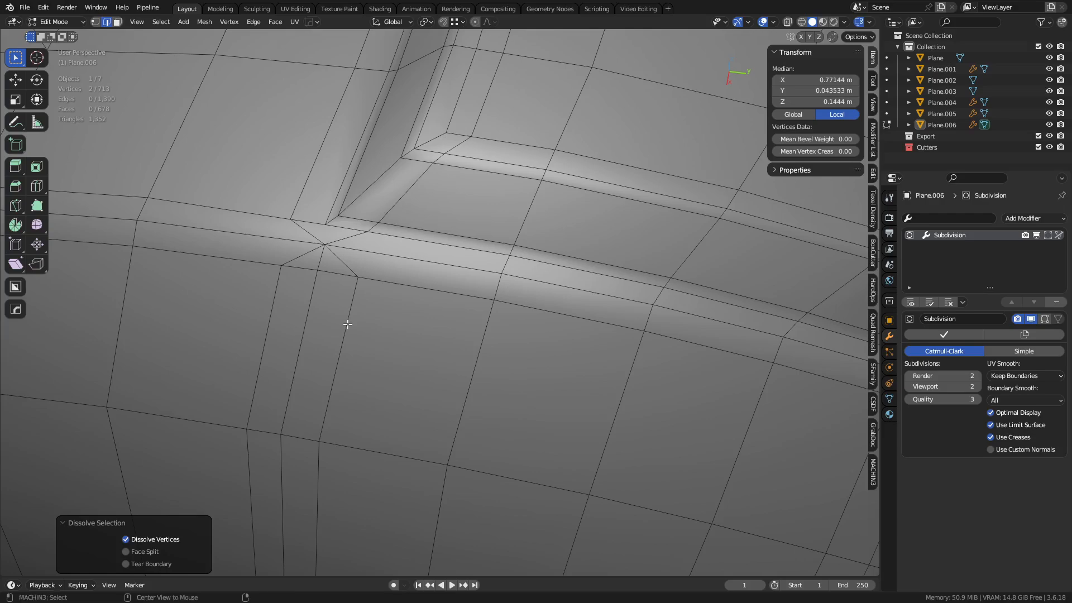
left_click(347, 324)
key("ctrl+x")
middle_click_drag(376, 242, 435, 339)
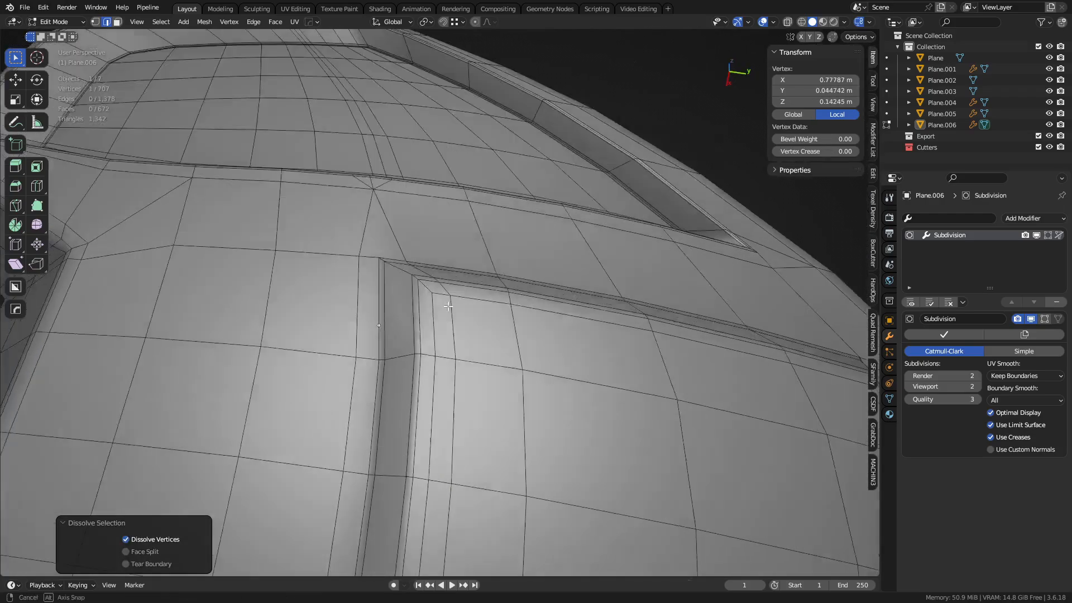
Step: Dissolve the two surplus edge loops passing the raised block's notch-side corner near the recess
left_click(377, 325, "alt")
left_click(411, 312, "alt+shift")
key("ctrl+x")
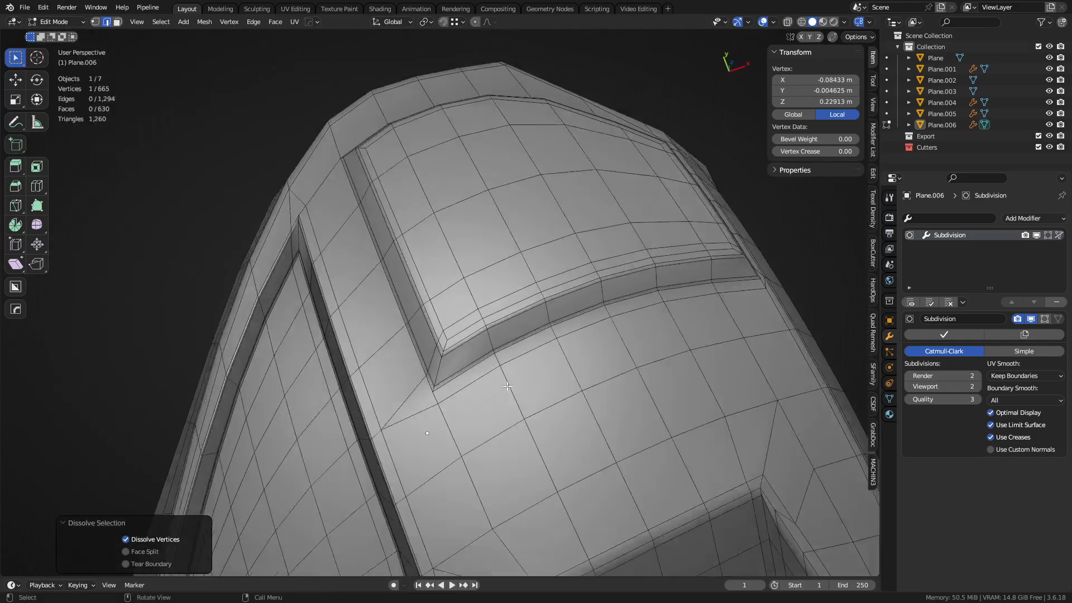
Step: Add a loop cut across the raised block just inside its recess-side edge, continuing over the panel to the notch
key("ctrl+r")
left_click(455, 314)
left_click(461, 310)
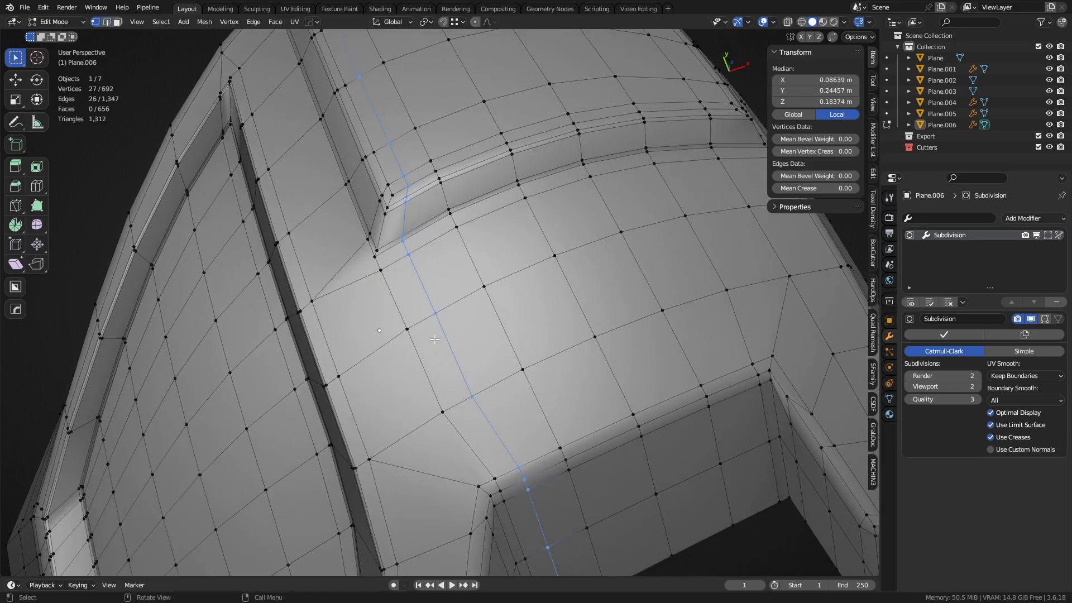
left_click(389, 280)
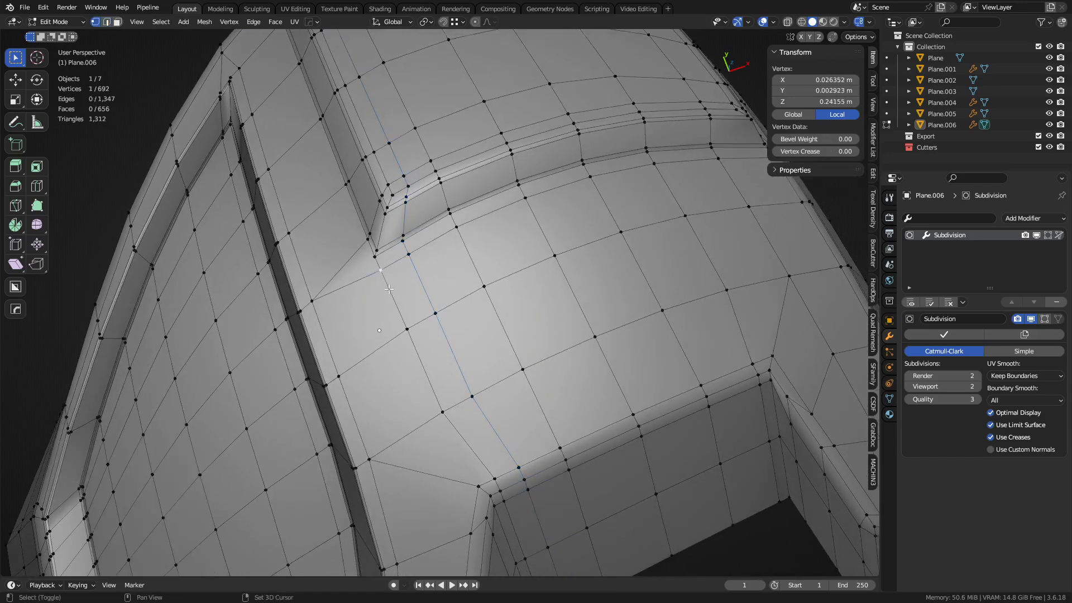
middle_click_drag(389, 289, 402, 309)
key("ctrl+r")
right_click(374, 249)
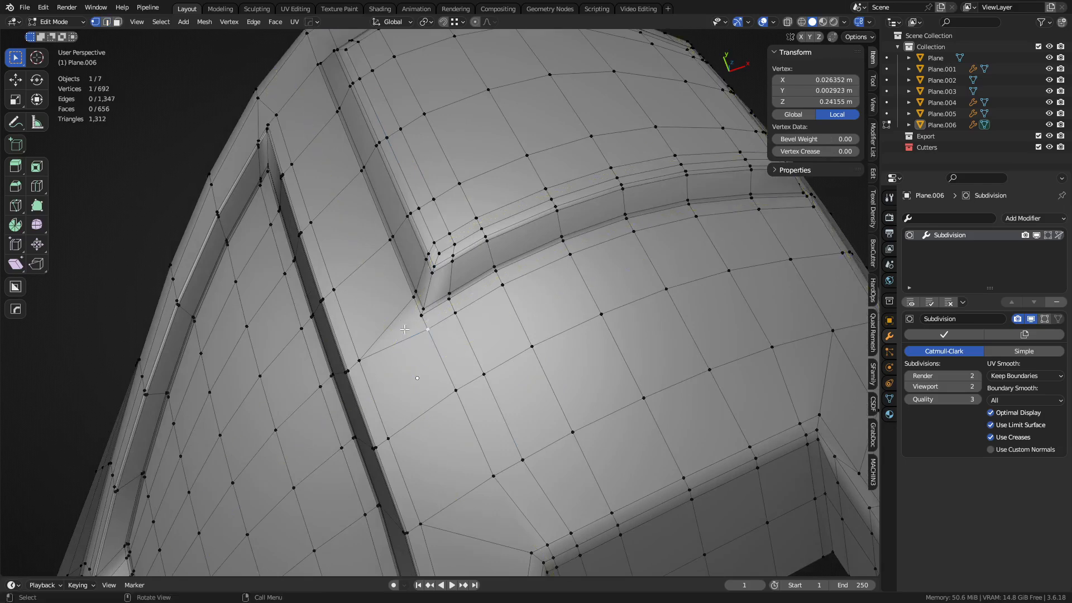
Step: Knife-cut an edge path along the strip between the raised block and the recess, running past the block's corner towards the notch
key("alt+a")
key("k")
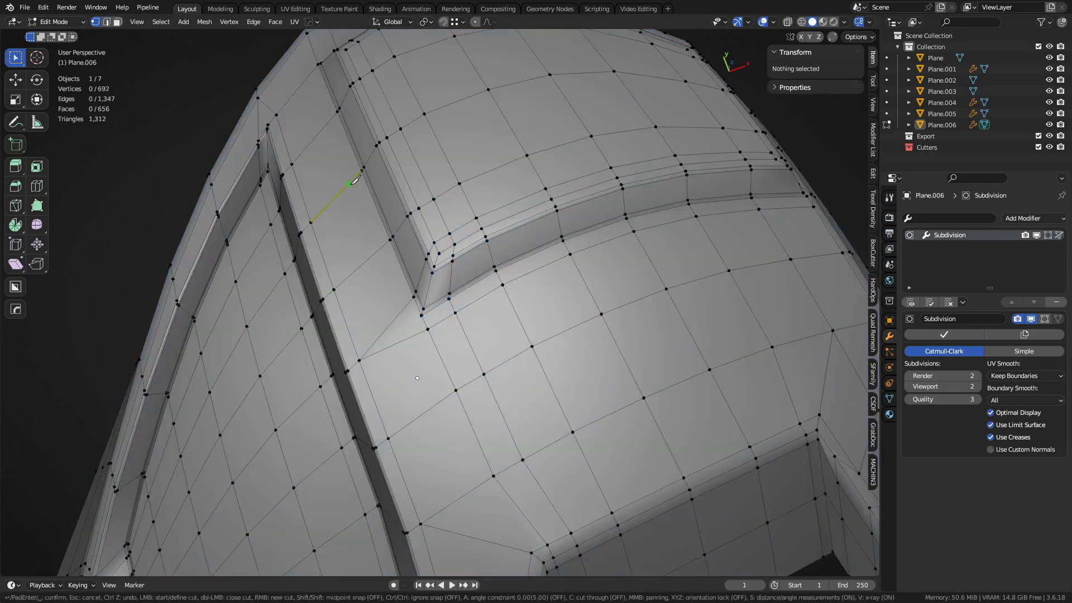
left_click(438, 403)
key("Return")
Step: Merge the three neighboring vertices just outside the raised block's recess-side corner at their center
left_click(412, 337)
scroll(417, 375, "up", 5)
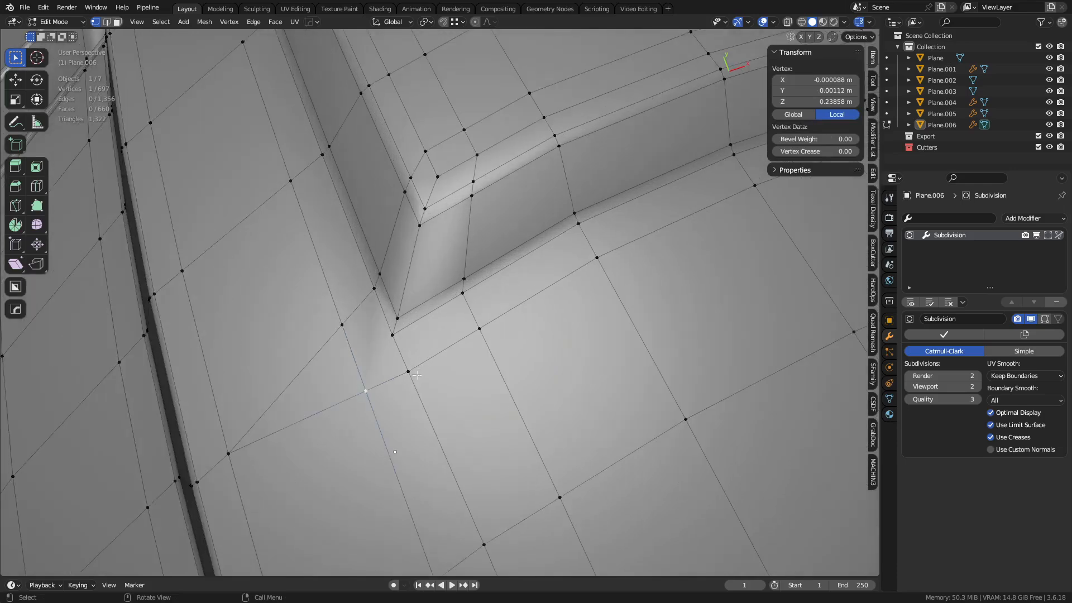
left_click(410, 372, "shift")
key("shift+1")
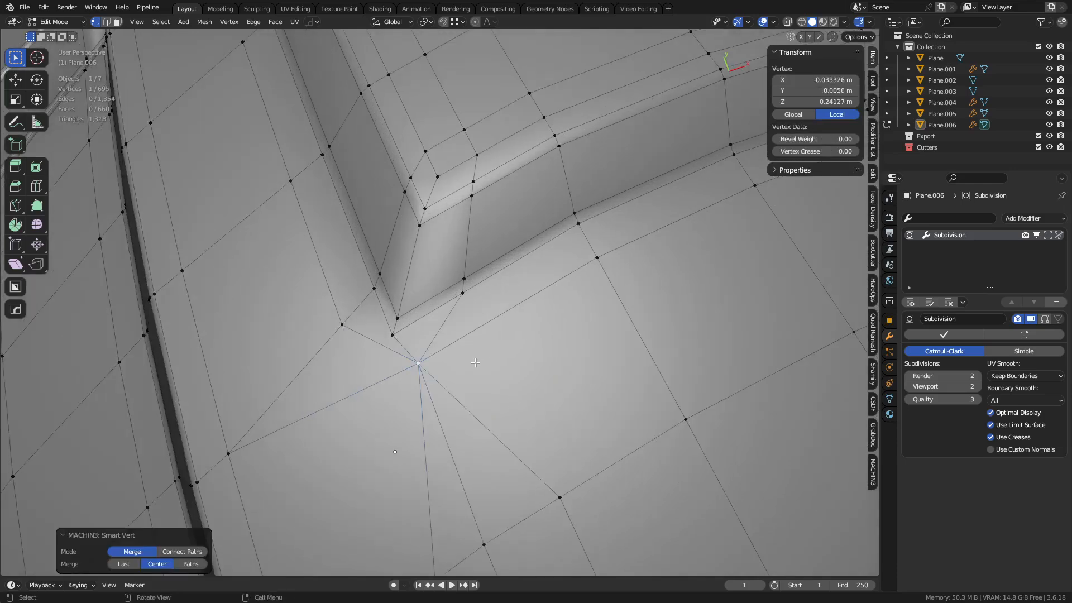
Step: Dissolve the two outer edge paths running from the merged corner vertex towards the notch
key("2")
left_click(426, 458, "alt")
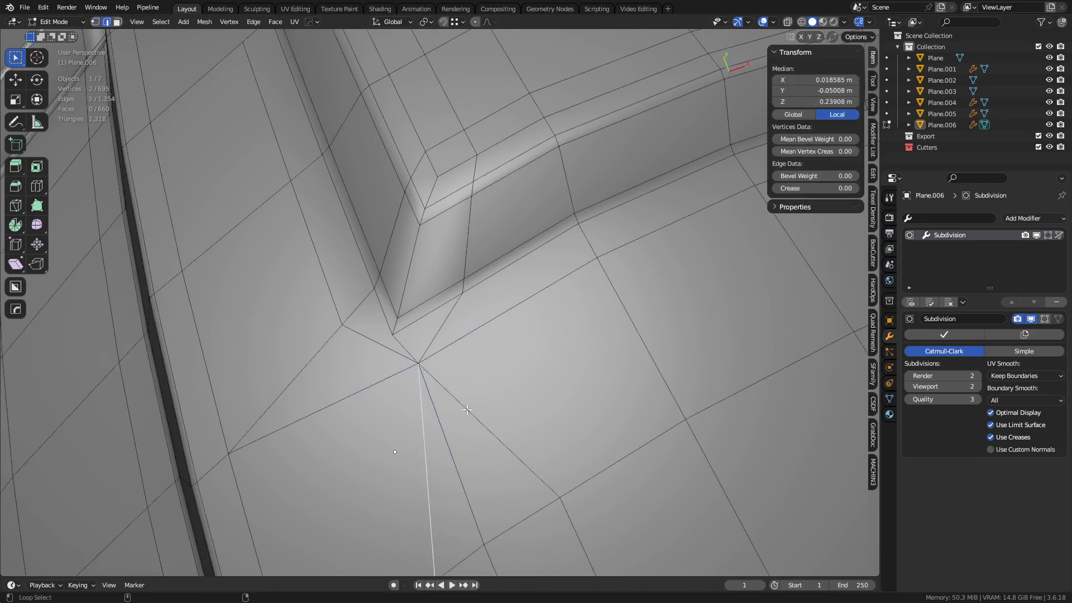
left_click(485, 427, "alt+shift")
scroll(503, 427, "down", 5)
middle_click_drag(575, 427, 546, 263, "shift")
key("ctrl+x")
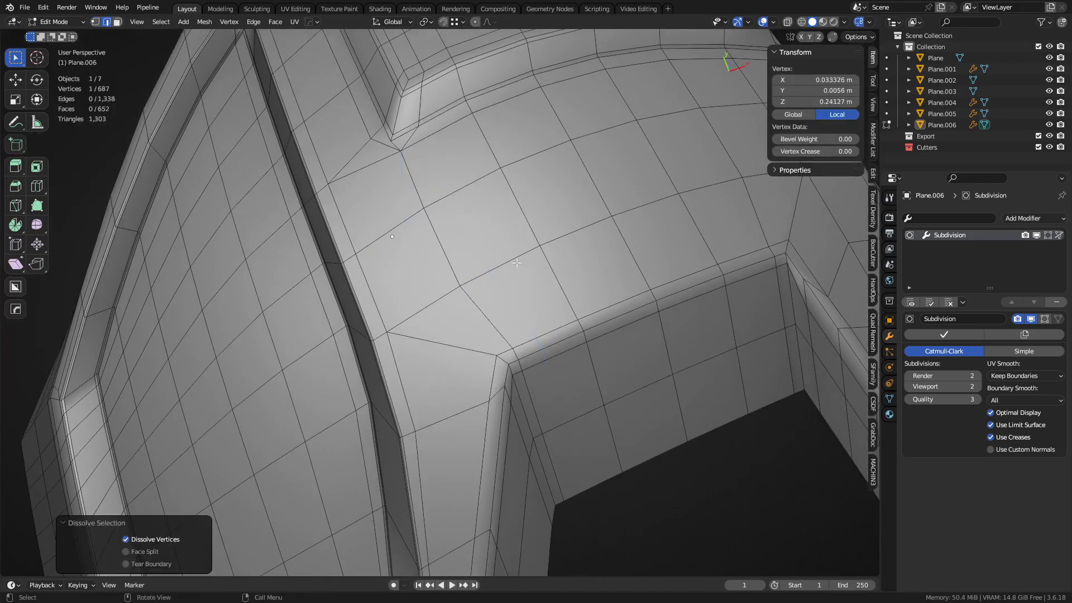
Step: Slide the merged vertex at the raised block's corner slightly along its edge towards the recess
middle_click_drag(406, 250, 464, 258)
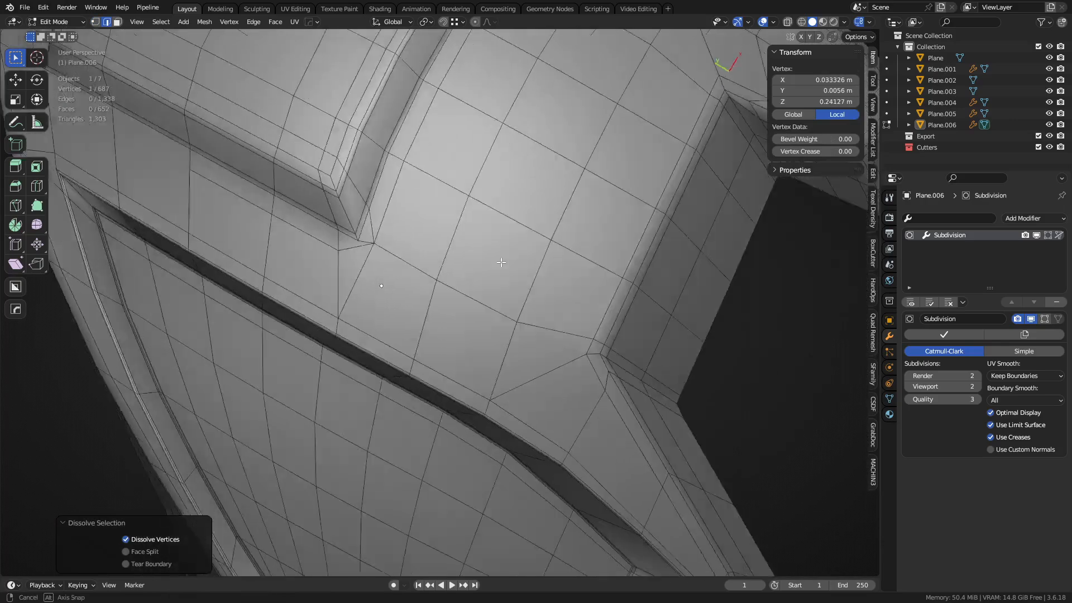
key("1")
left_click(373, 252)
key("g")
key("g")
left_click(376, 271)
Step: Examine the surface shading around the raised block's corner in Object Mode with and without the wireframe
middle_click_drag(376, 271, 565, 281, "shift")
key("ctrl+Tab")
left_click(534, 321)
key("alt+a")
key("shift+w")
key("shift+w")
scroll(486, 309, "down", 2)
middle_click_drag(407, 337, 496, 300)
scroll(495, 279, "up", 3)
key("shift+w")
key("ctrl+Tab")
left_click(559, 278)
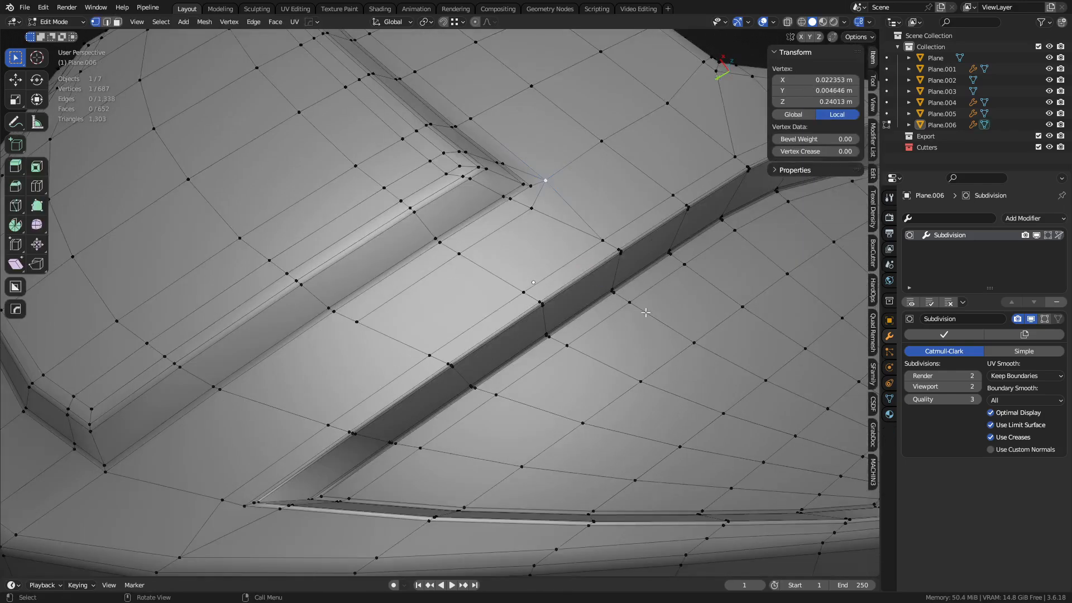
Step: Connect the merged corner vertex diagonally to the next vertex along the recess rim and dissolve the old edge beside it
middle_click_drag(644, 308, 473, 280)
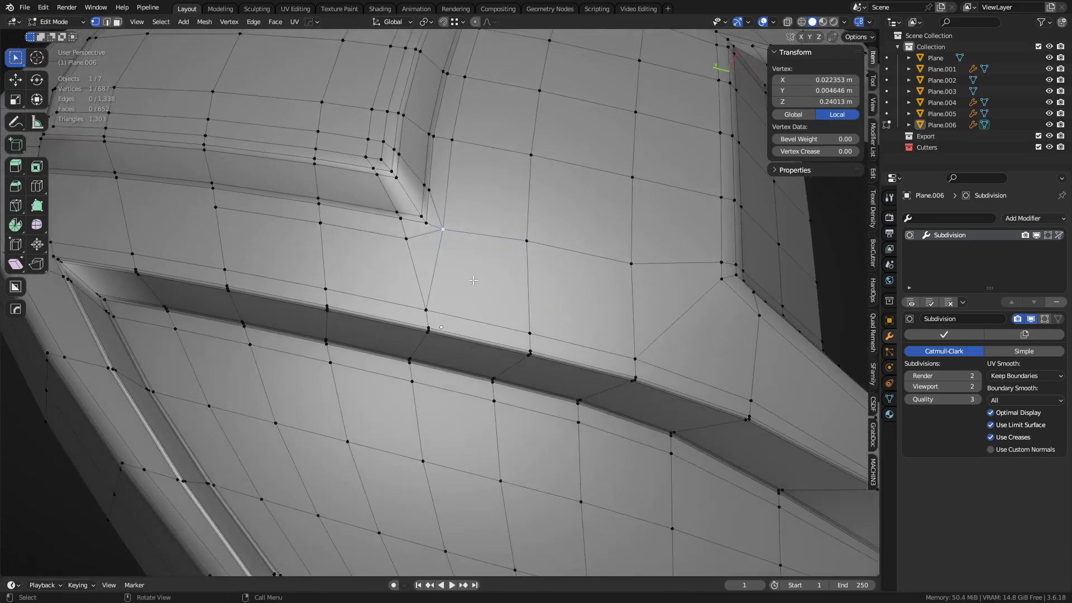
middle_click_drag(485, 338, 453, 246)
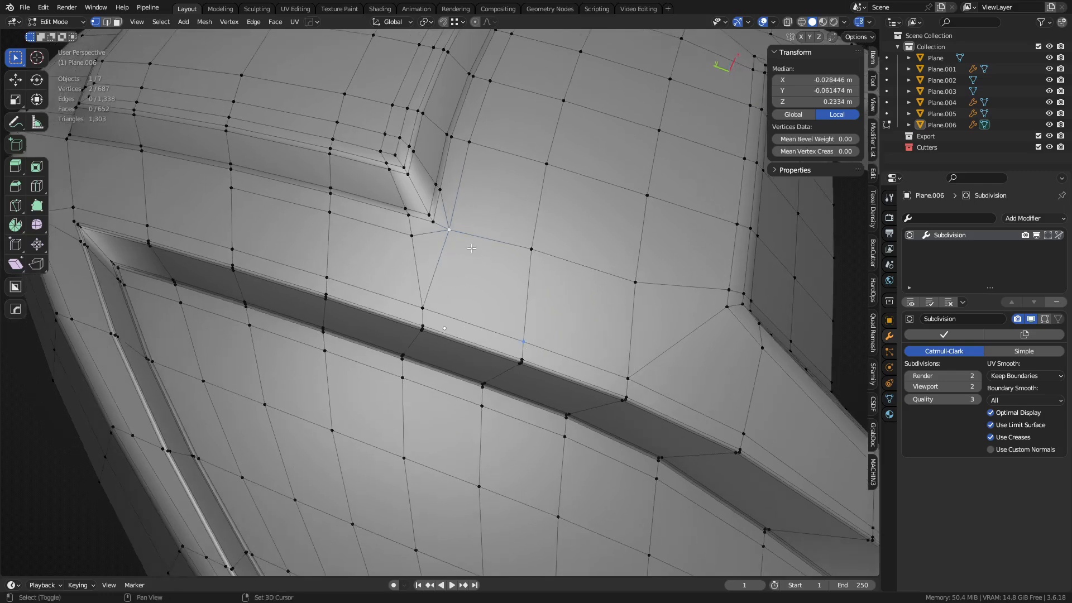
key("2")
key("2")
left_click(440, 267)
key("ctrl+x")
key("ctrl+Tab")
left_click(485, 309)
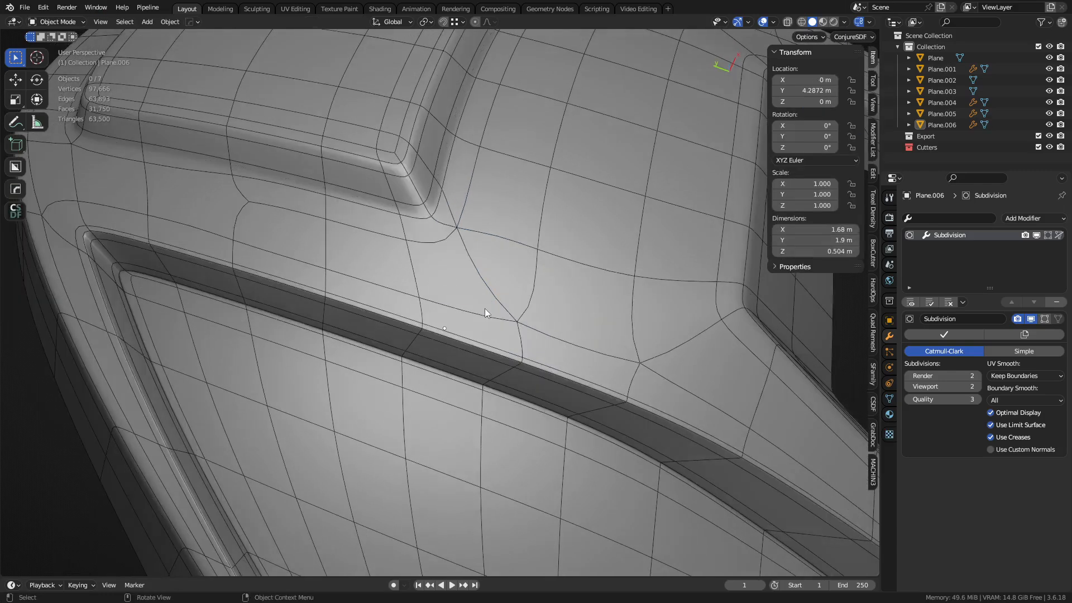
middle_click_drag(484, 309, 524, 290)
key("ctrl+Tab")
left_click(536, 297)
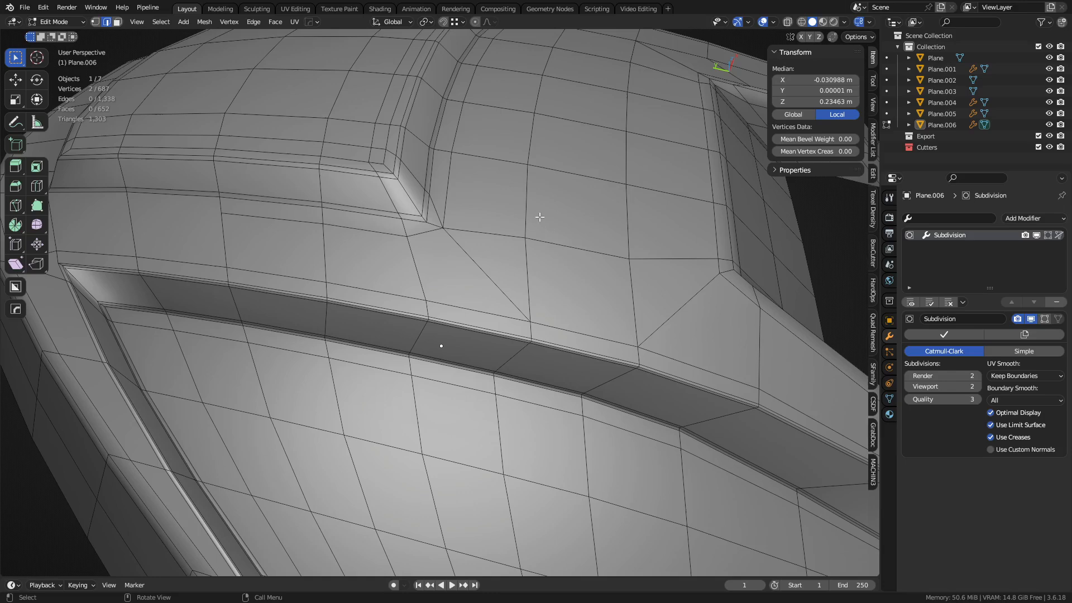
Step: Try to collapse the edge path between the raised block and the notch onto its neighbor and merge the vertices by distance
left_click(539, 217)
middle_click_drag(539, 217, 522, 187)
left_click(503, 130, "ctrl")
key("g")
key("g")
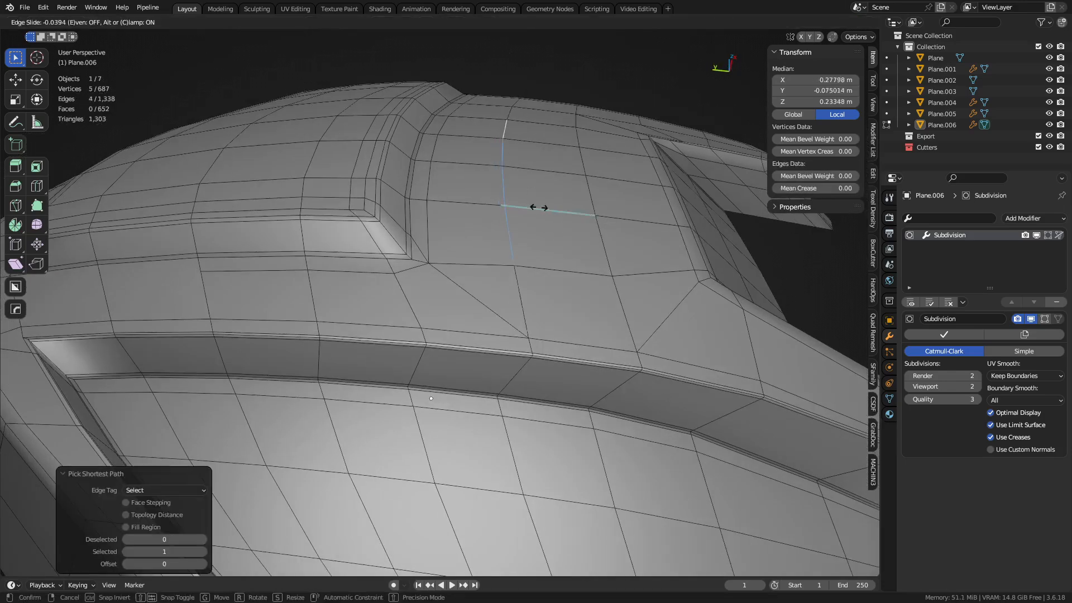
left_click(687, 233)
key("a")
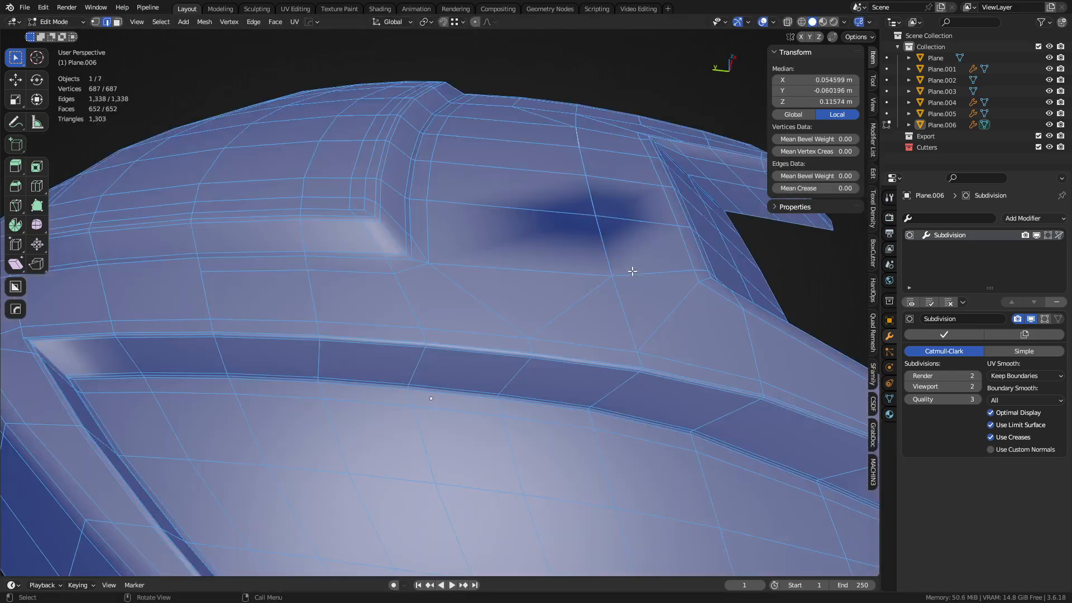
key("m")
left_click(632, 272)
Step: Try dissolving the remaining edge between the collapsed path and the recess rim, and check the surface in Object Mode
left_click(570, 314)
key("ctrl+x")
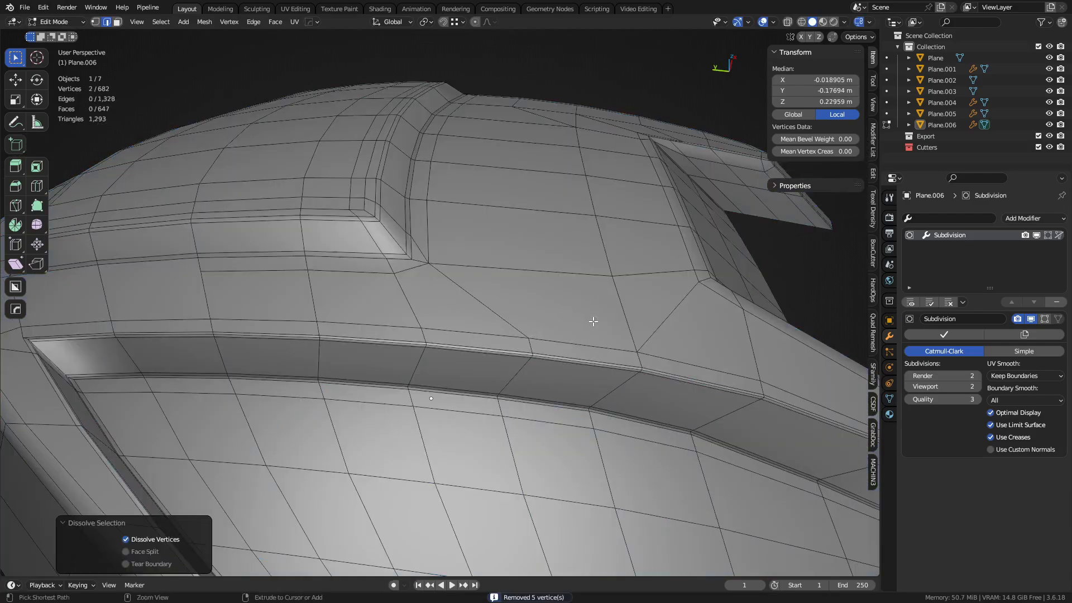
key("ctrl+Tab")
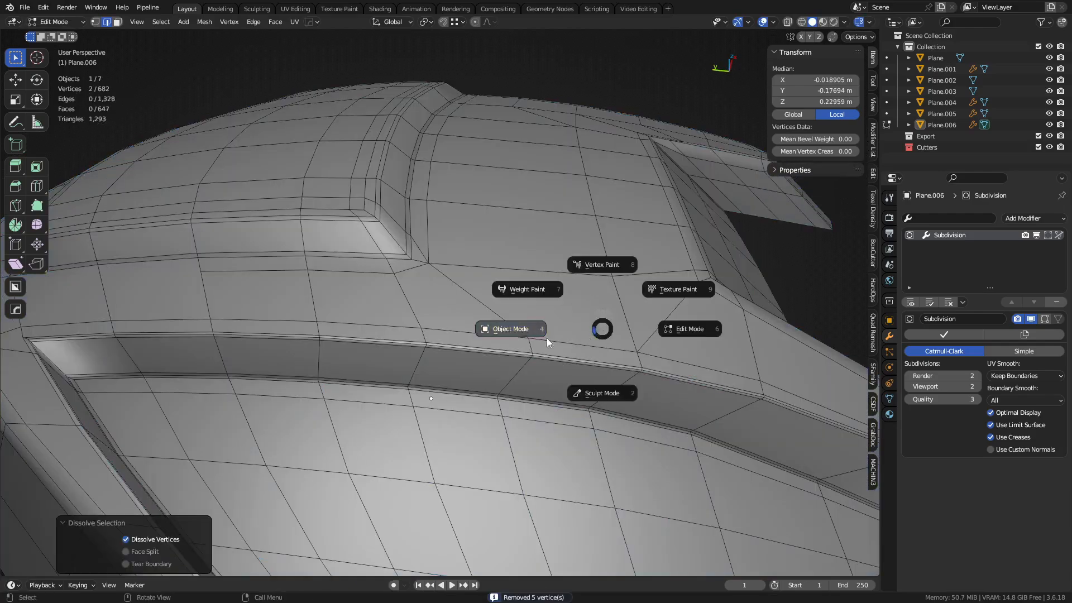
left_click(544, 334)
key("shift+z")
mouse_move(541, 325)
middle_mouse_down()
mouse_move(526, 415)
mouse_move(505, 384)
mouse_move(493, 419)
mouse_move(481, 240)
mouse_move(532, 353)
mouse_move(648, 305)
middle_mouse_up()
Step: Undo the edge dissolve, the merge by distance and the edge path slide between the raised block and the notch
key("ctrl+z")
key("ctrl+z")
key("ctrl+z")
key("ctrl+z")
key("ctrl+z")
key("ctrl+z")
key("ctrl+z")
key("ctrl+z")
Step: Knife-cut an edge path along the raised block's recess side, around its outer corner to the panel rim, and back to the block's base
middle_click_drag(469, 318, 536, 345)
scroll(536, 345, "up", 3)
key("1")
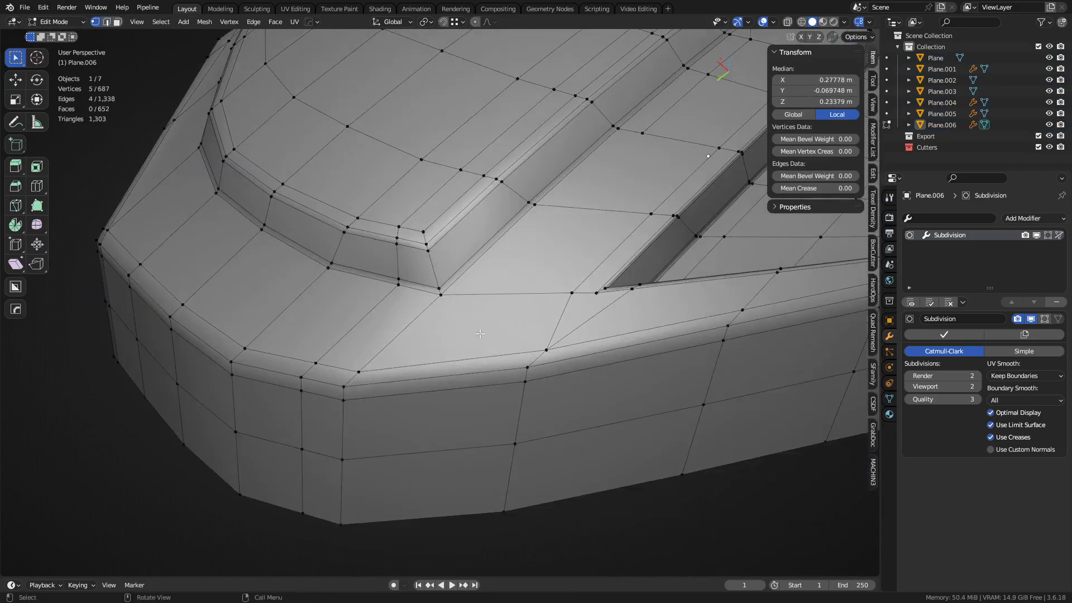
key("alt+a")
middle_click_drag(523, 279, 552, 299)
key("k")
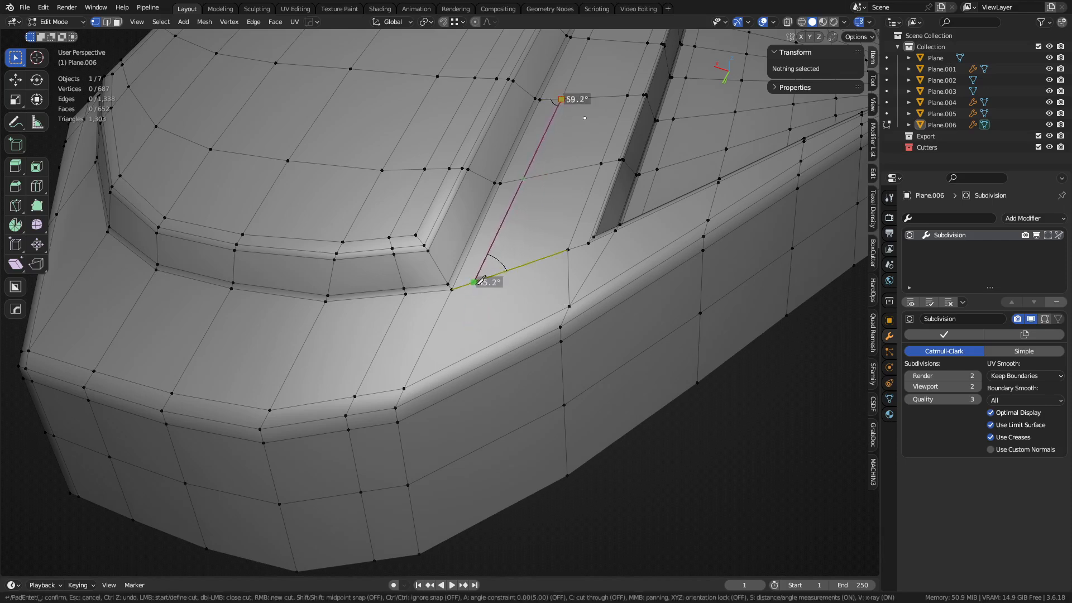
left_click(403, 388)
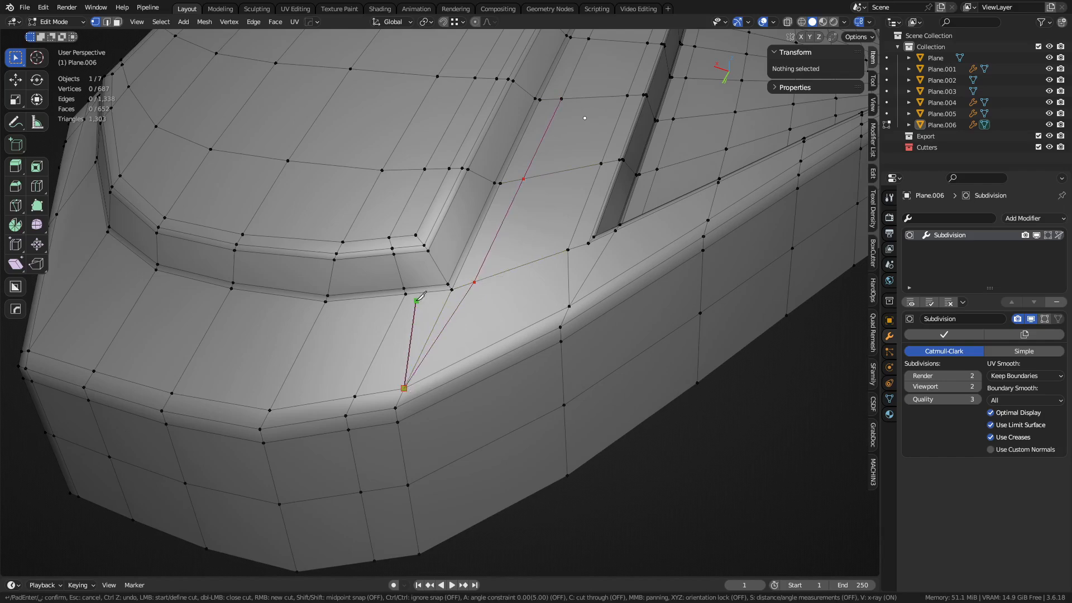
key("Return")
Step: Dissolve the old edge path running from the raised block's base near the outer corner down the panel's side wall
key("2")
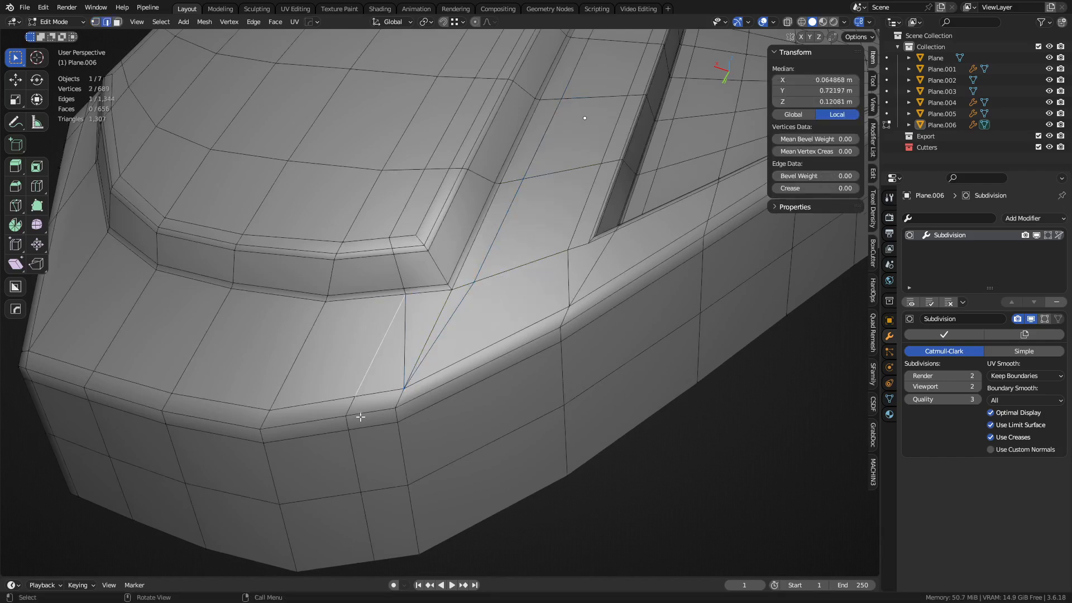
left_click(405, 470, "ctrl")
key("ctrl+x")
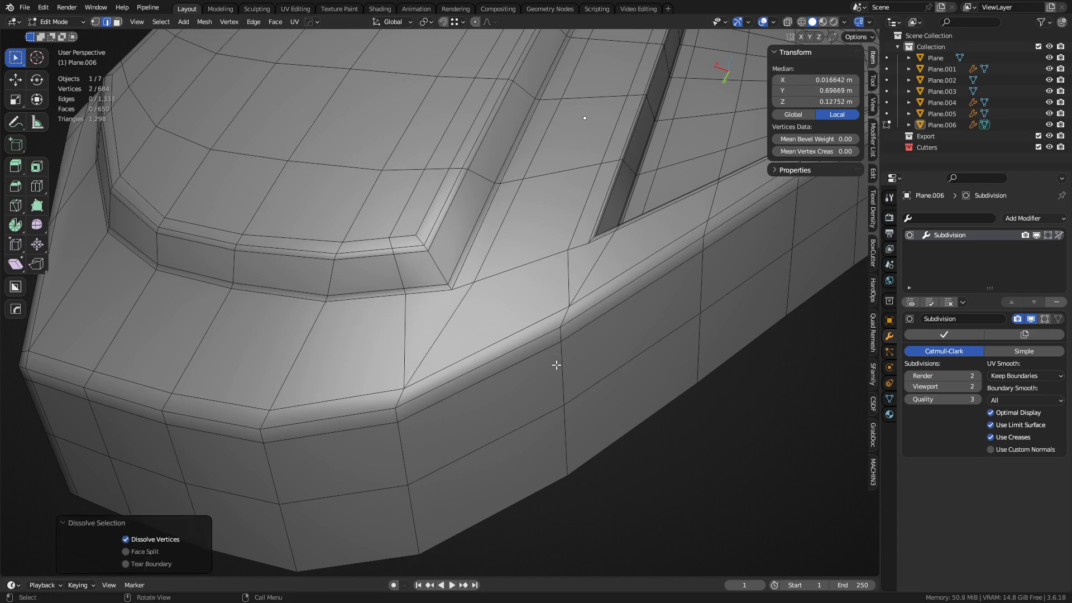
Step: Examine the smoothed panel and its overall edge flow in Object Mode
key("Tab")
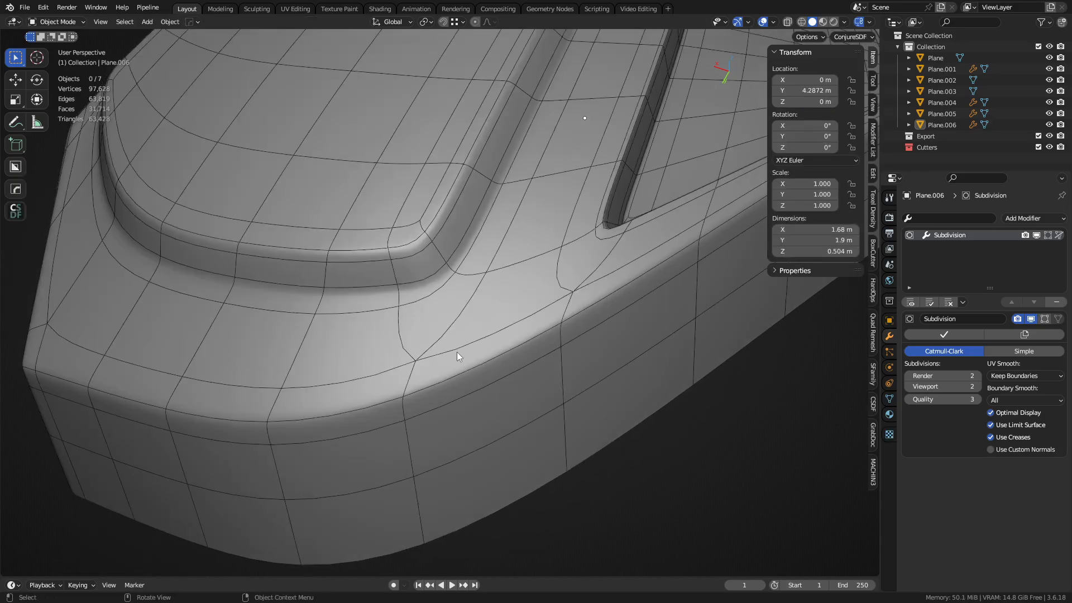
key("Tab")
key("a")
scroll(514, 347, "down", 6)
middle_click_drag(509, 344, 572, 381)
key("Tab")
key("a")
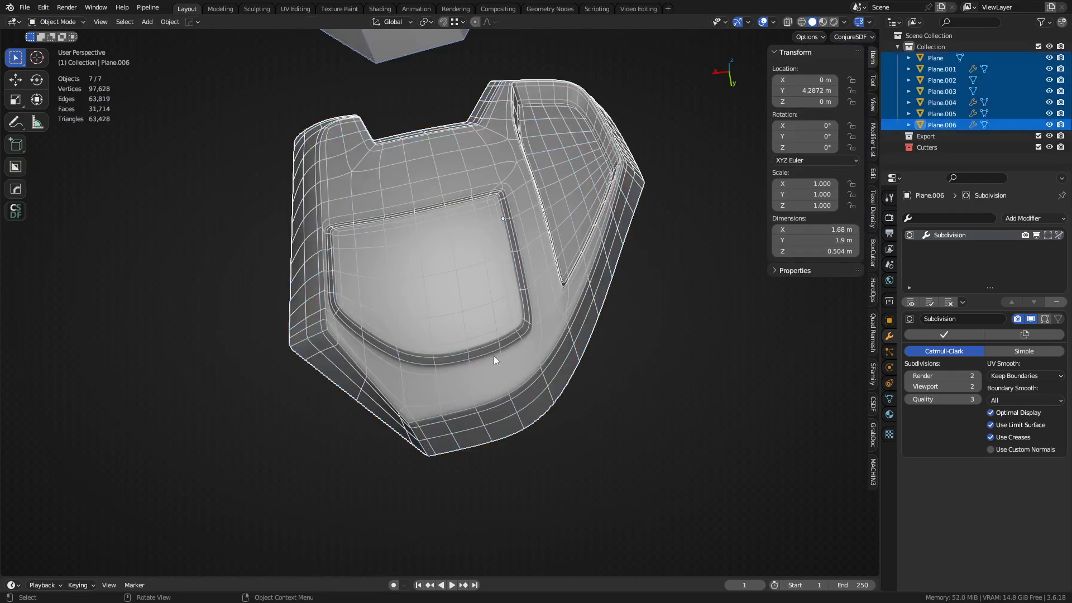
key("a")
middle_click_drag(500, 258, 637, 465)
Step: Inset the two-row strip of faces between the notch and the raised block by about 0.018 m with a depth of about -0.053 m
left_click(530, 376)
key("Tab")
left_click(391, 330)
left_click(544, 262, "ctrl+shift")
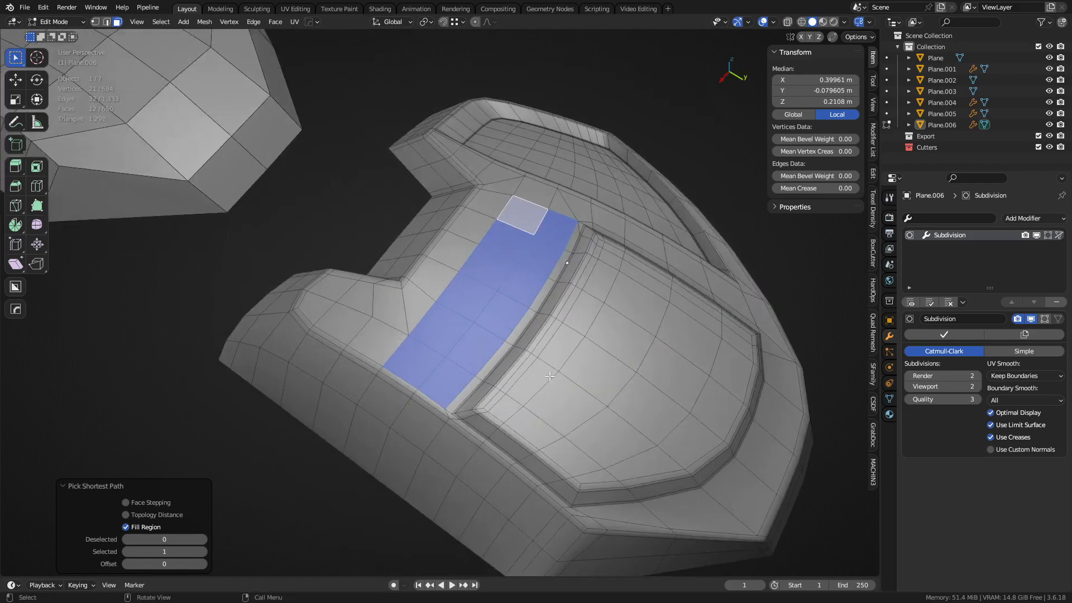
scroll(640, 467, "up", 2)
key("i")
left_click(598, 447)
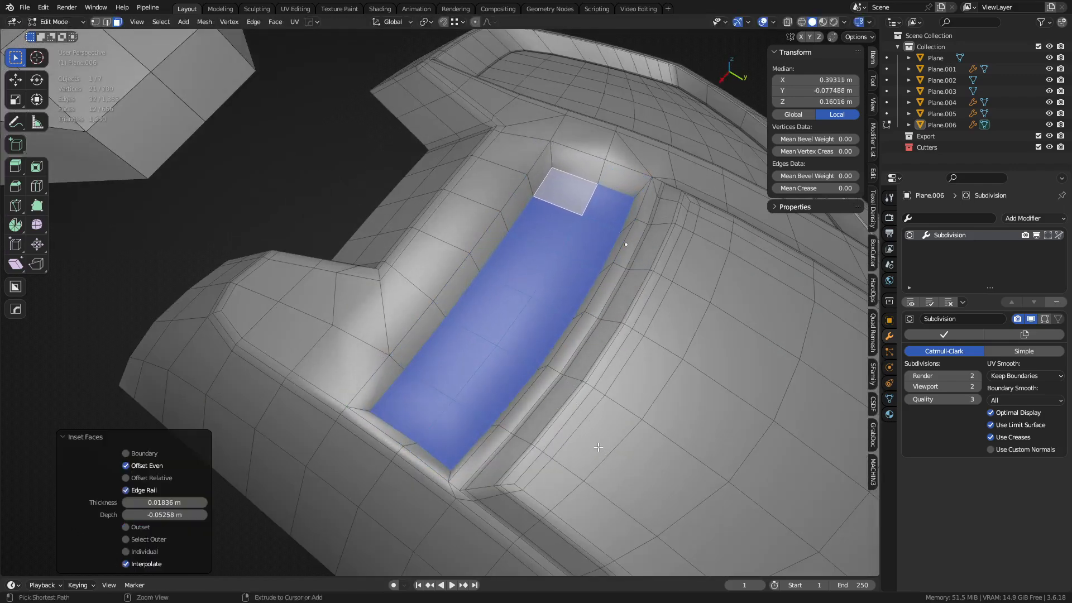
Step: Bevel the upper rim edge loop of the new recess by about 0.01 m and preview it in Object Mode
key("2")
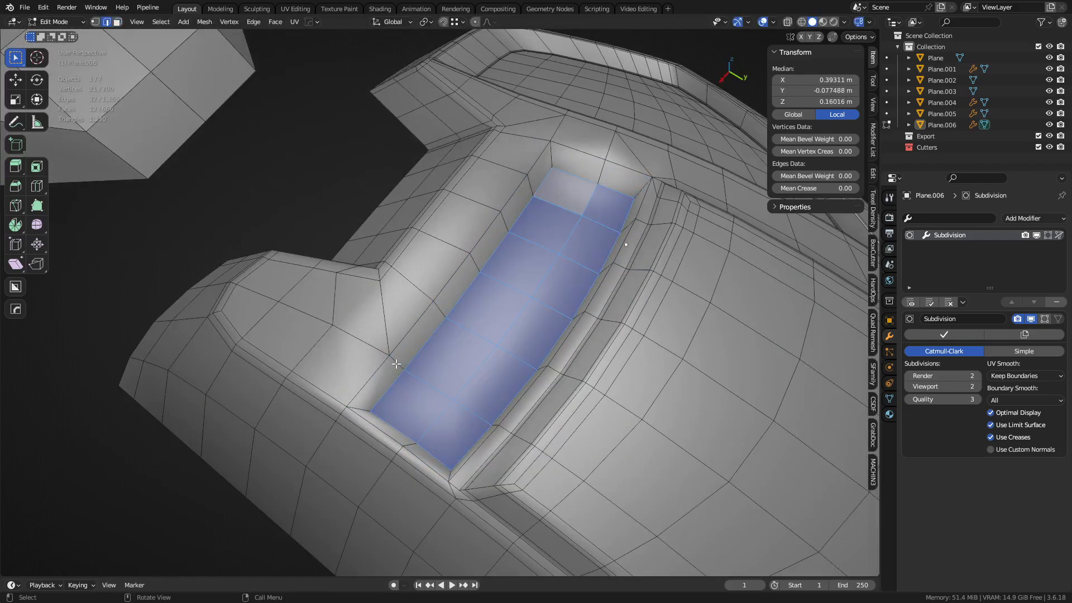
key("3")
left_click(397, 365, "alt")
key("2")
middle_click_drag(412, 370, 406, 457)
key("c")
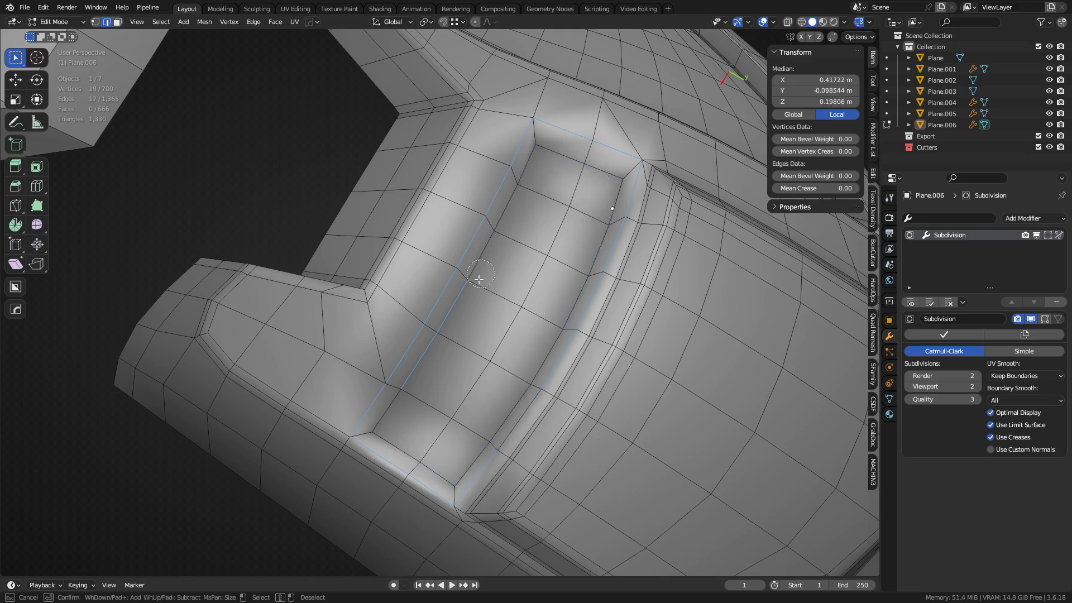
middle_click_drag(479, 279, 423, 376)
right_click(424, 377)
left_click(522, 417, "shift")
middle_click_drag(522, 418, 645, 383)
key("ctrl+b")
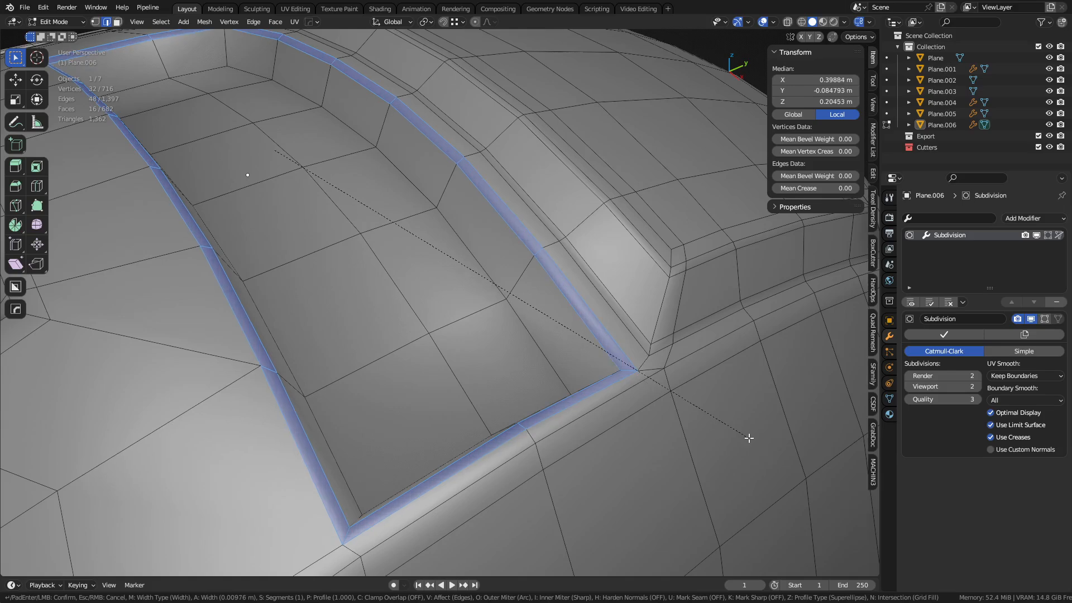
left_click(767, 443)
key("ctrl+Tab")
left_click(665, 440)
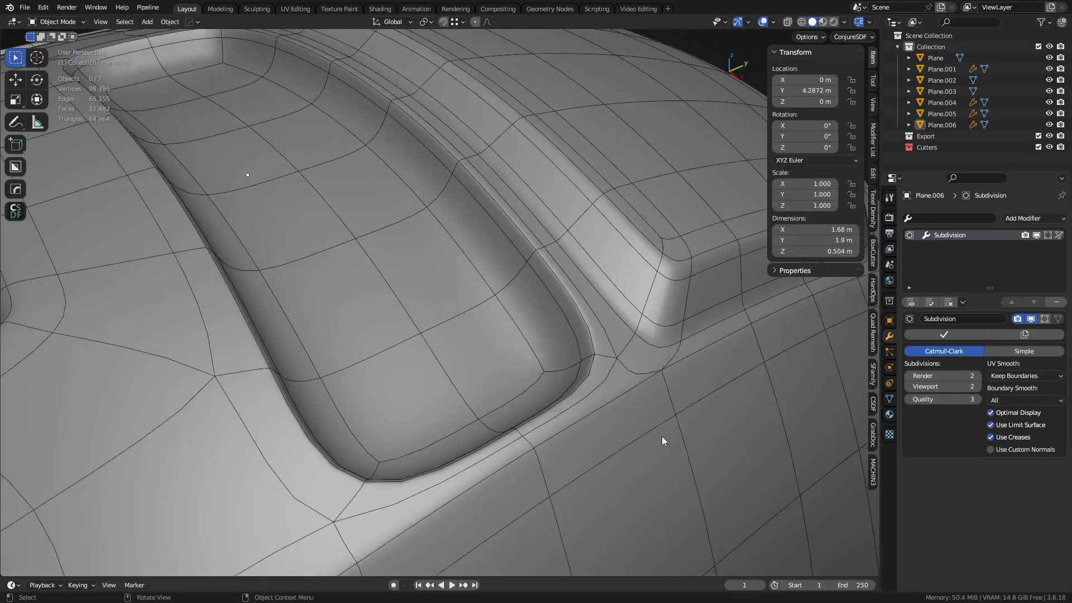
Step: Select the recess floor faces in Edit Mode and grow the selection to include the surrounding wall faces
scroll(548, 352, "down", 2)
middle_click_drag(547, 352, 428, 401)
key("Tab")
key("3")
left_click(427, 405)
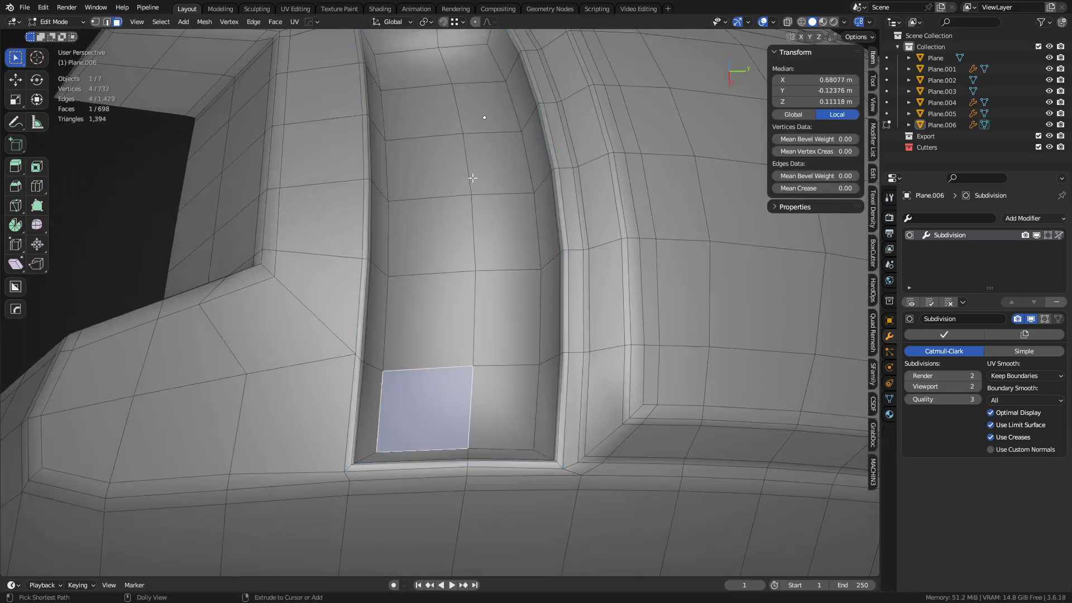
left_click(459, 75, "ctrl+shift")
key("ctrl+KP_Add")
middle_click_drag(572, 413, 512, 381)
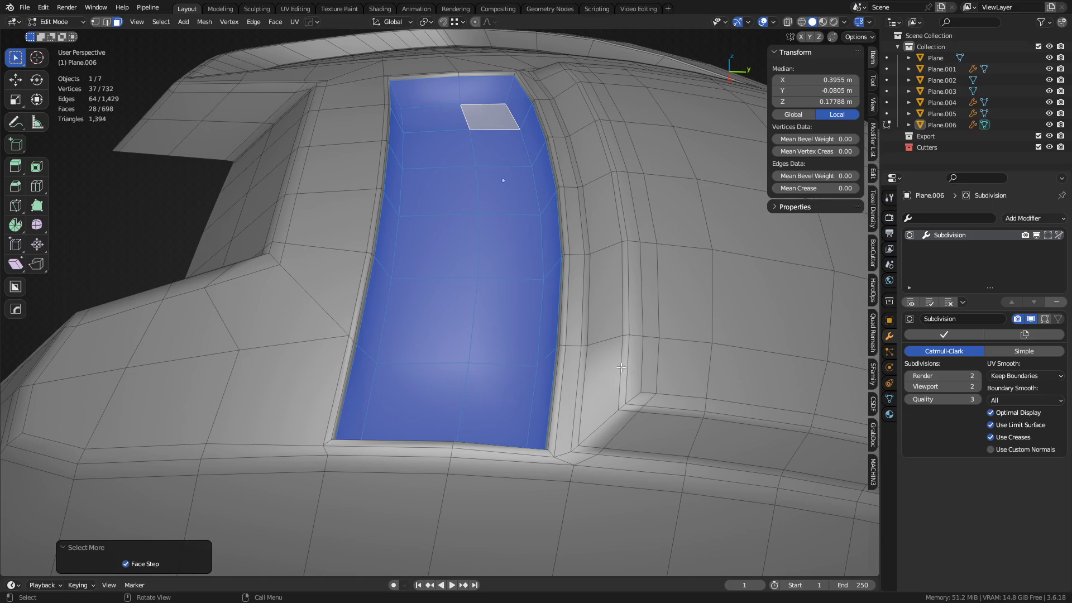
middle_click_drag(621, 367, 601, 343)
Step: Try smoothing the selected recess vertices with a smoothing of 0.500 and 8 repeats, previewing the shape in Object Mode
key("ctrl+v")
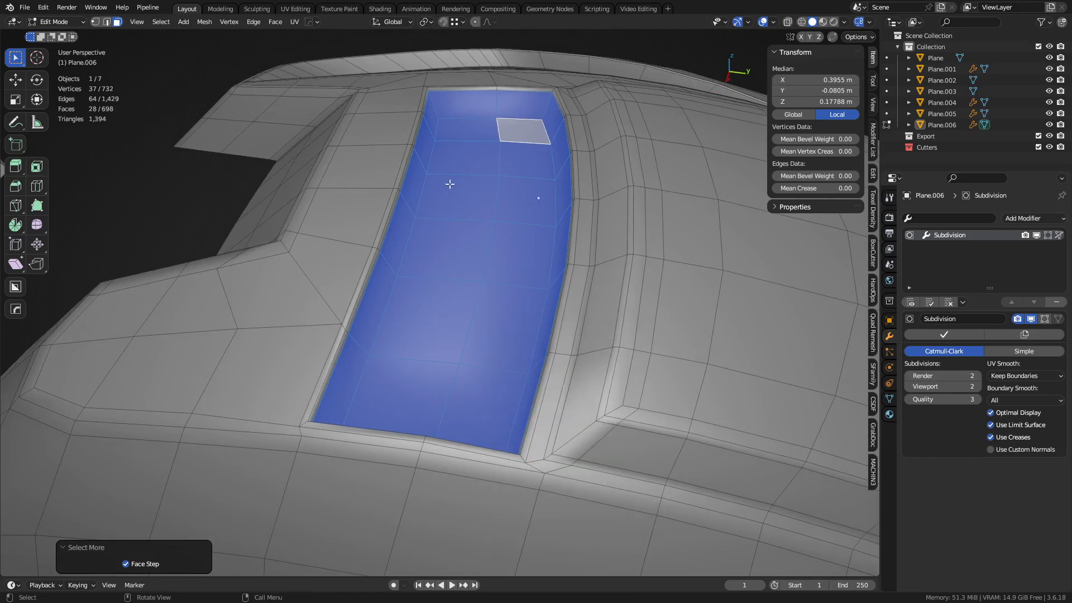
key("ctrl+v")
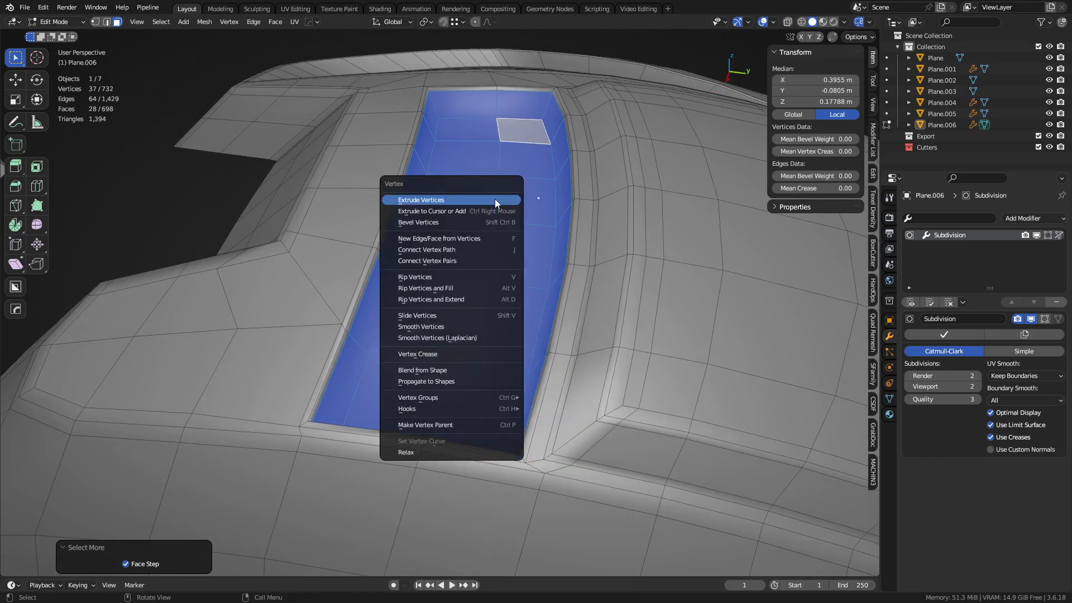
left_click(474, 326)
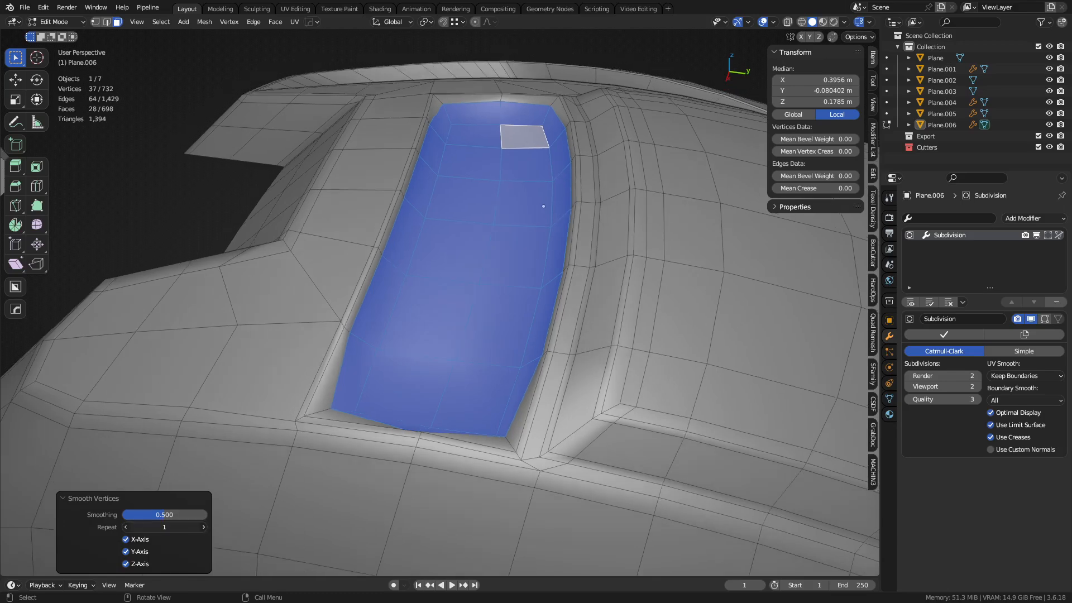
left_click_drag(164, 527, 198, 526)
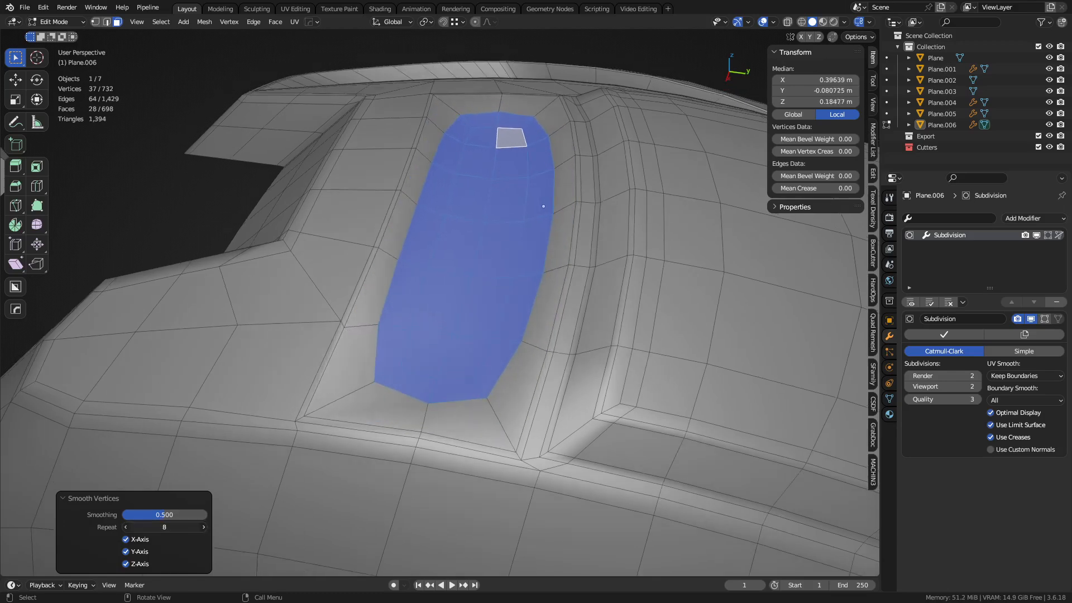
key("Tab")
middle_click_drag(422, 428, 489, 470)
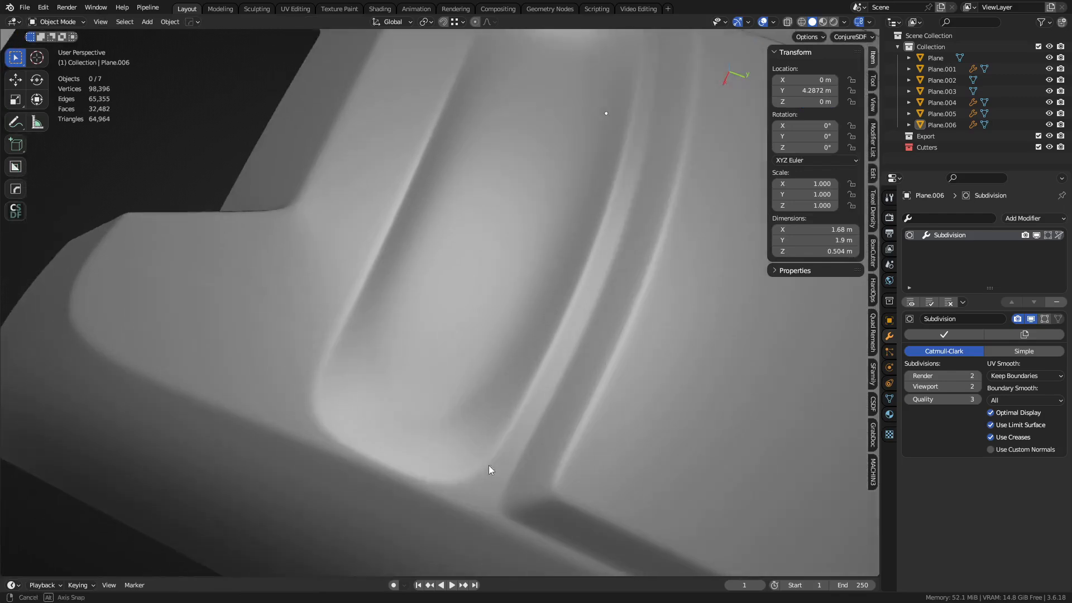
scroll(489, 468, "down", 5)
middle_click_drag(519, 287, 503, 354)
scroll(463, 429, "up", 3)
Step: Assign the selected recess vertices to a new vertex group and check it in the mesh data
key("Tab")
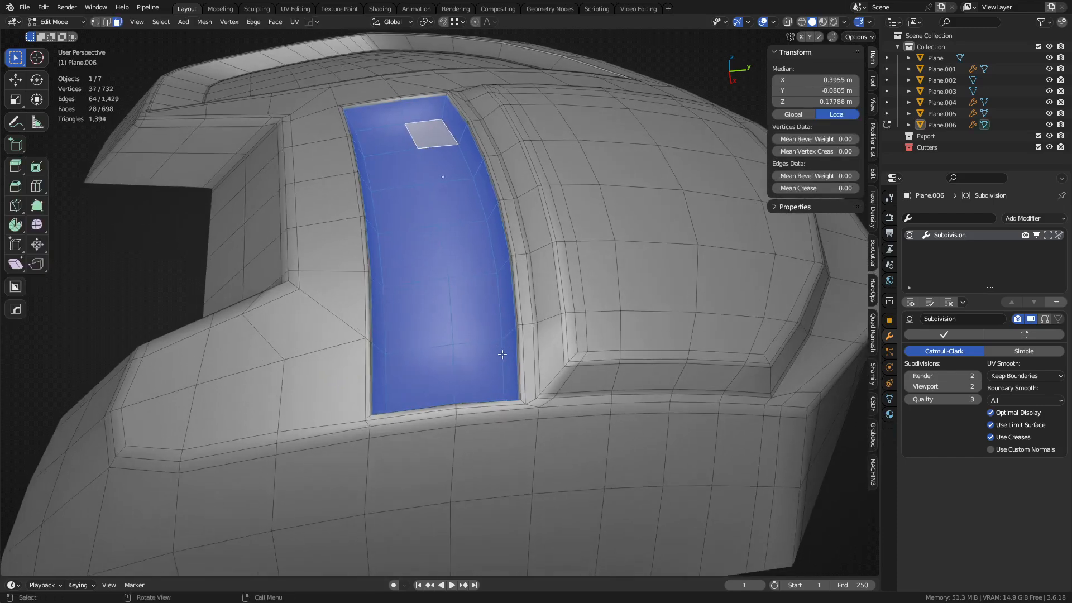
key("ctrl+g")
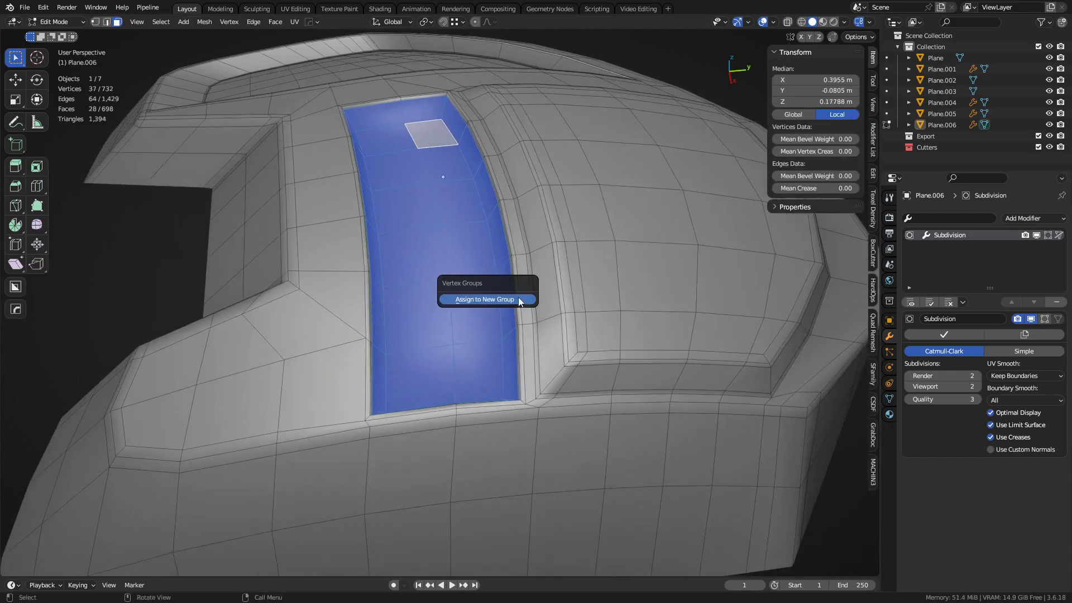
left_click(518, 300)
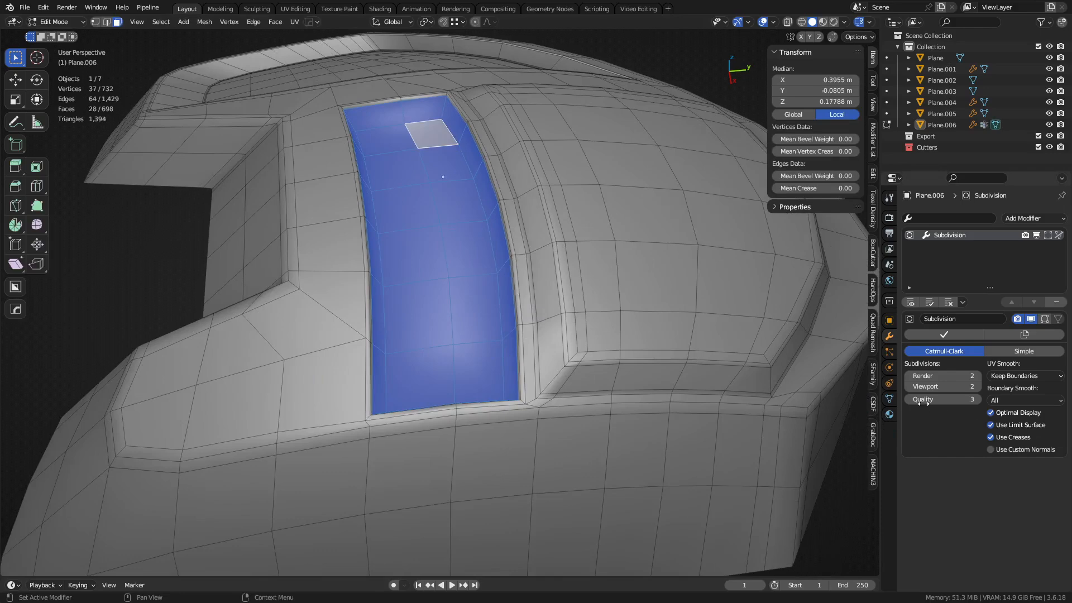
left_click(889, 400)
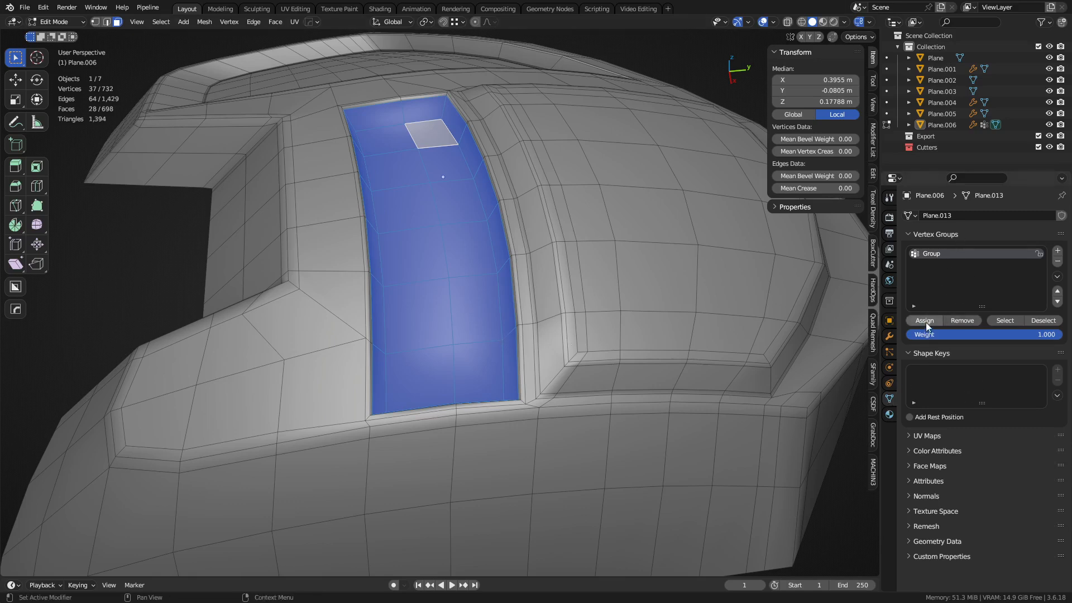
key("1")
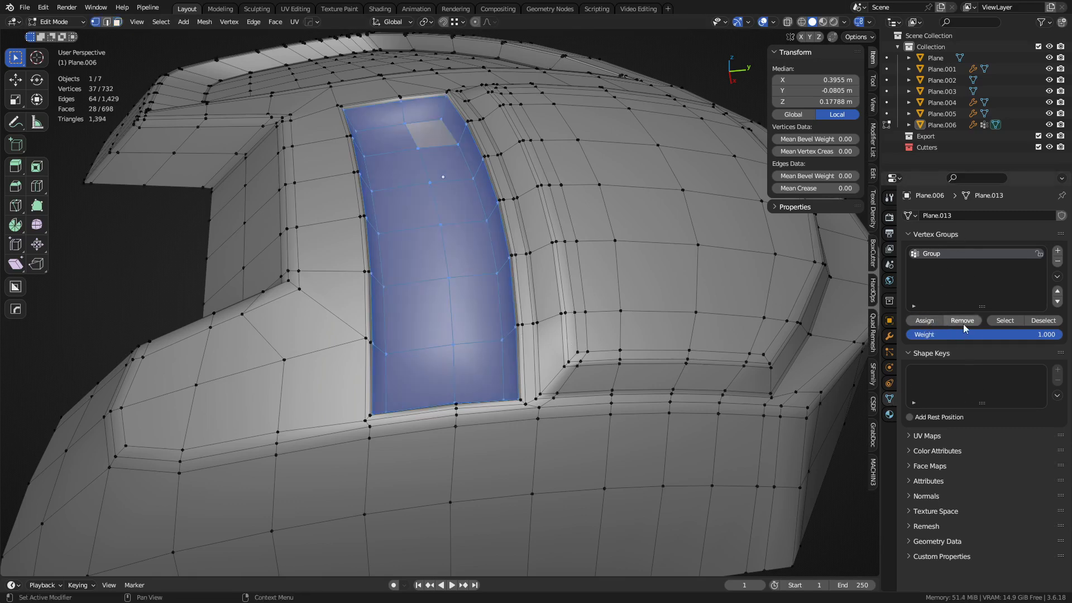
key("ctrl+g")
left_click(890, 337)
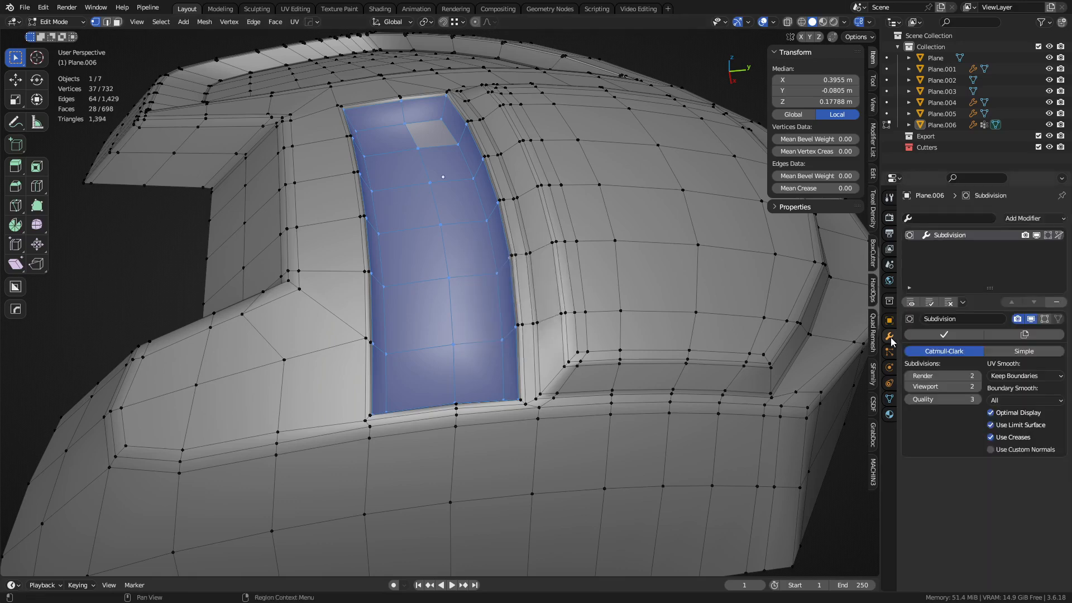
Step: Add a Smooth modifier to the panel in Object Mode and limit it to the vertex group "Group"
middle_click_drag(602, 306, 620, 332, "shift")
key("ctrl+Tab")
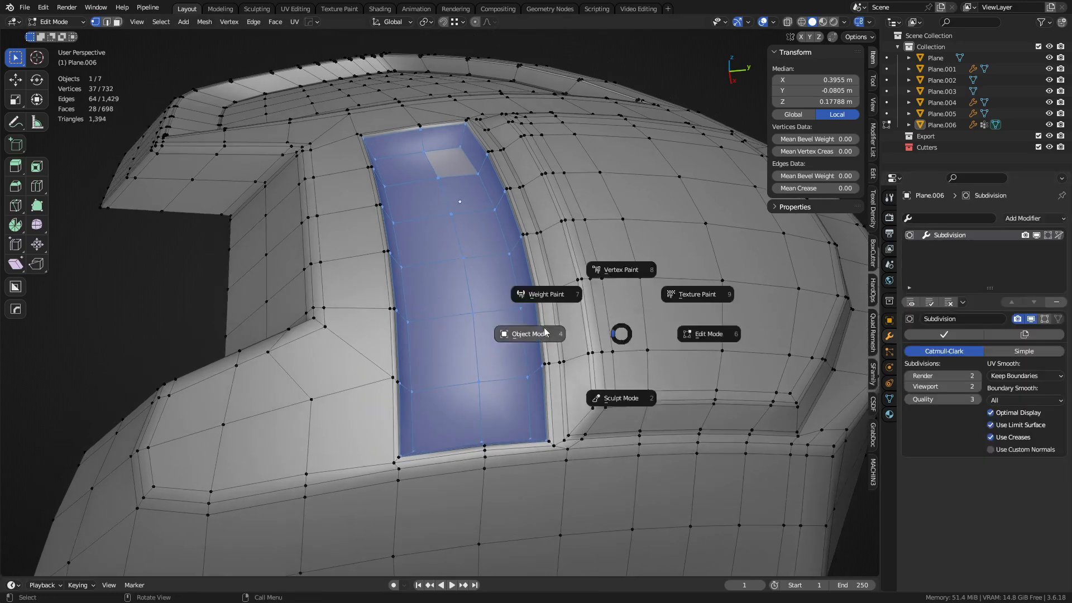
left_click(544, 332)
left_click(1031, 218)
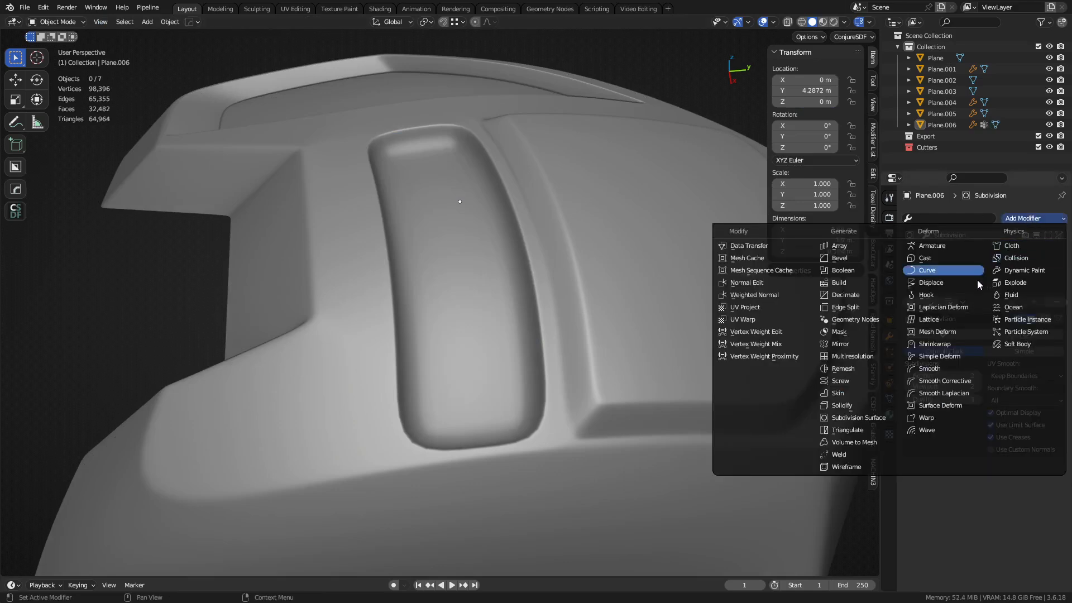
left_click(964, 371)
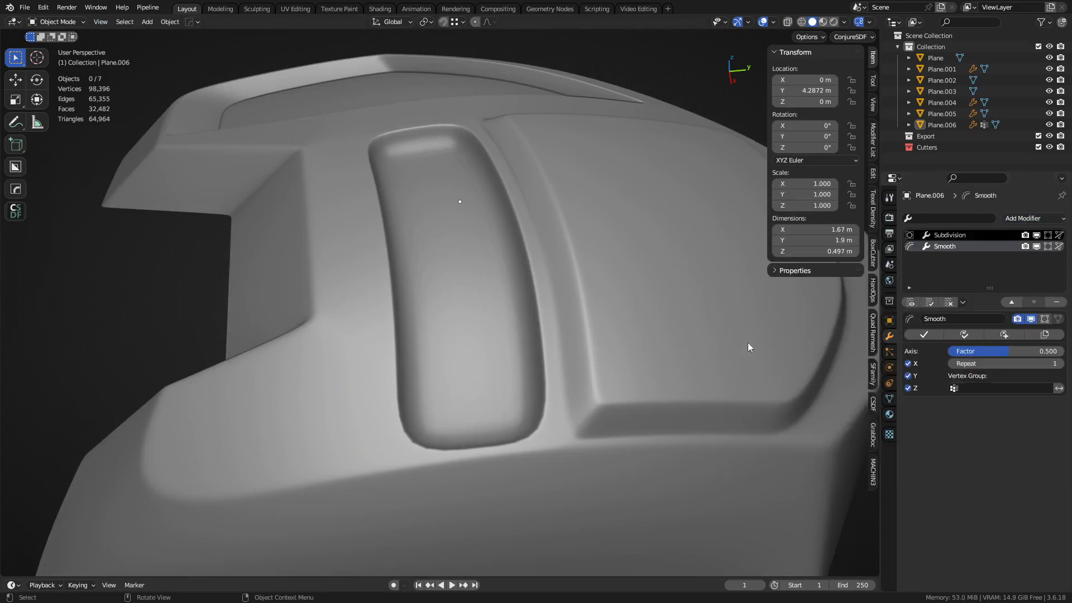
left_click(999, 389)
left_click(978, 408)
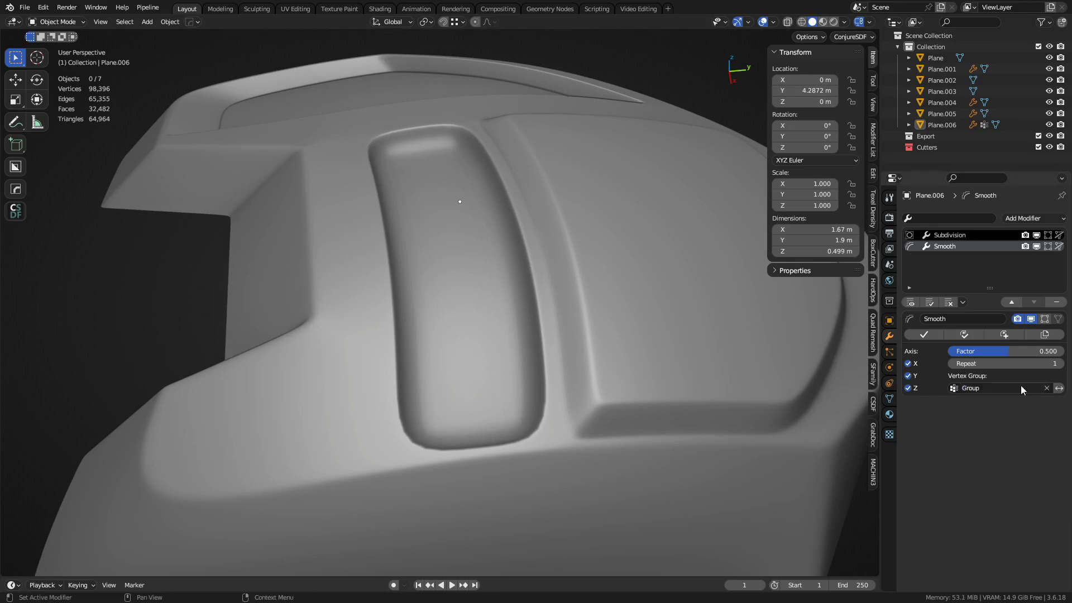
Step: Set the Smooth modifier's repeat to 28 and its factor to 1.000
key("ctrl+Tab")
left_click(488, 333)
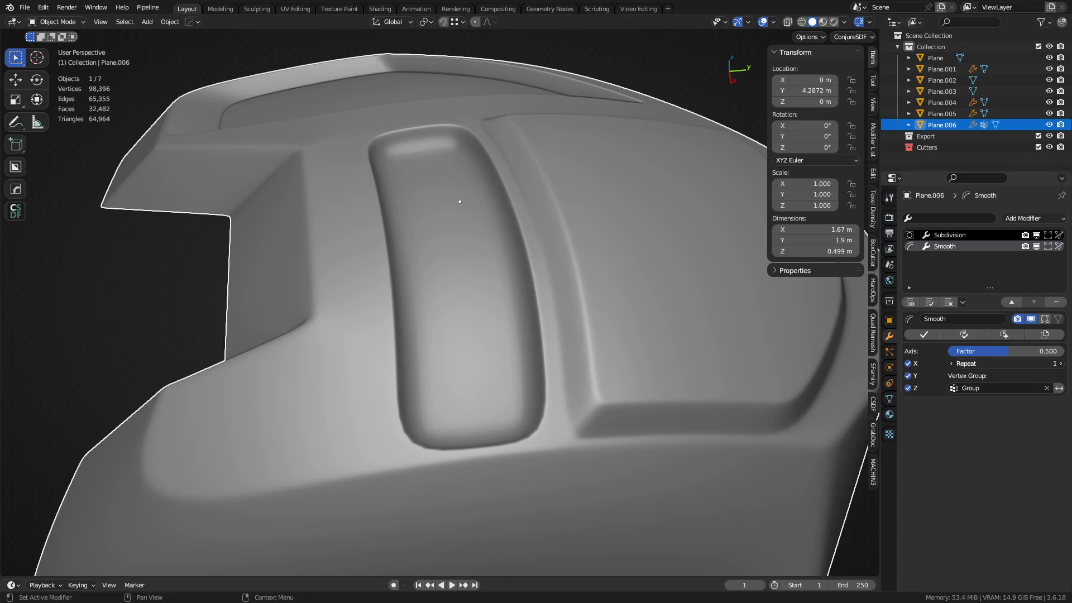
mouse_move(988, 364)
left_mouse_down()
mouse_move(1055, 363)
mouse_move(975, 351)
left_mouse_up()
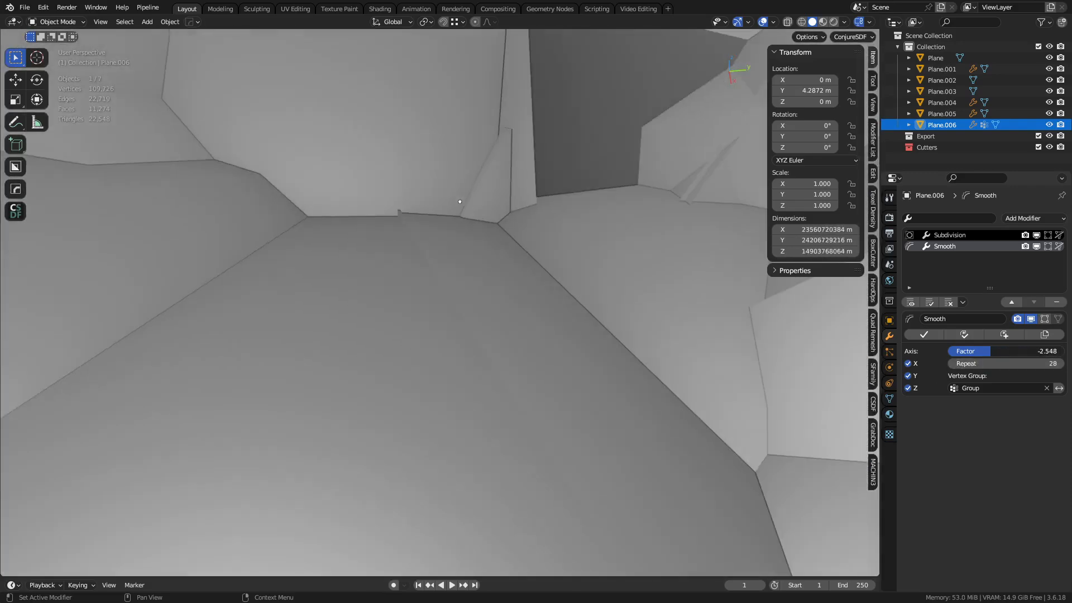
key("ctrl+z")
left_click(998, 351)
type("1")
key("Return")
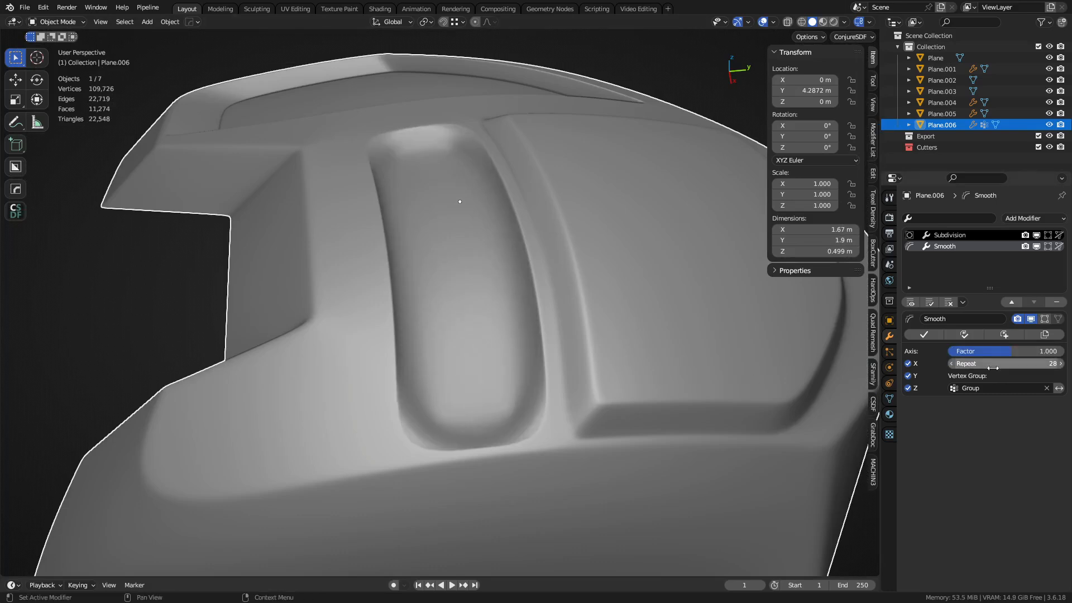
Step: Raise the Smooth modifier's repeat to 122 and check the recess from a lower angle
left_click_drag(1012, 363, 1003, 364)
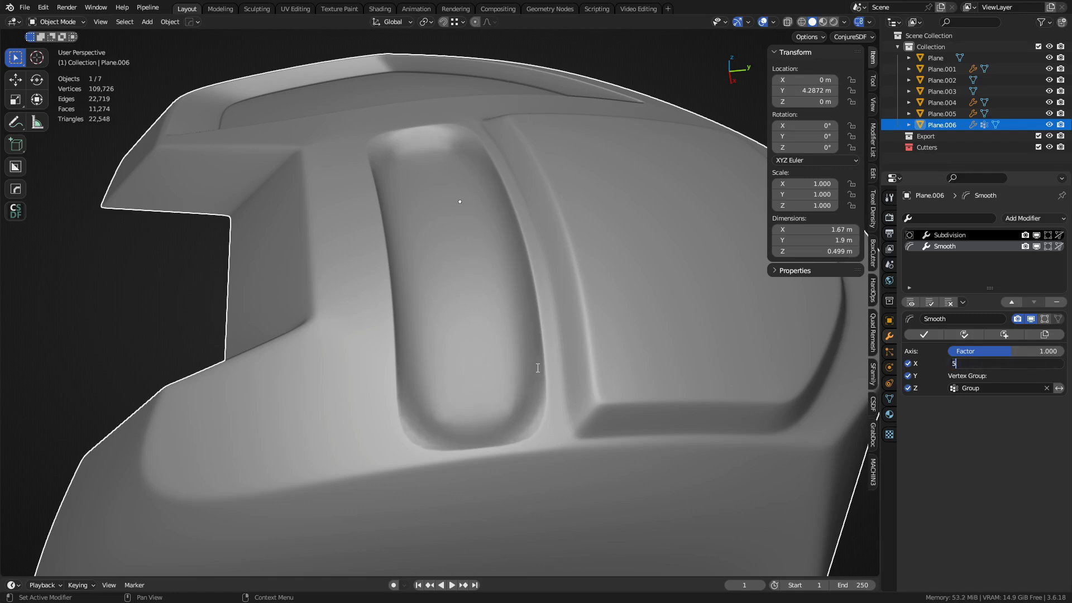
key("Return")
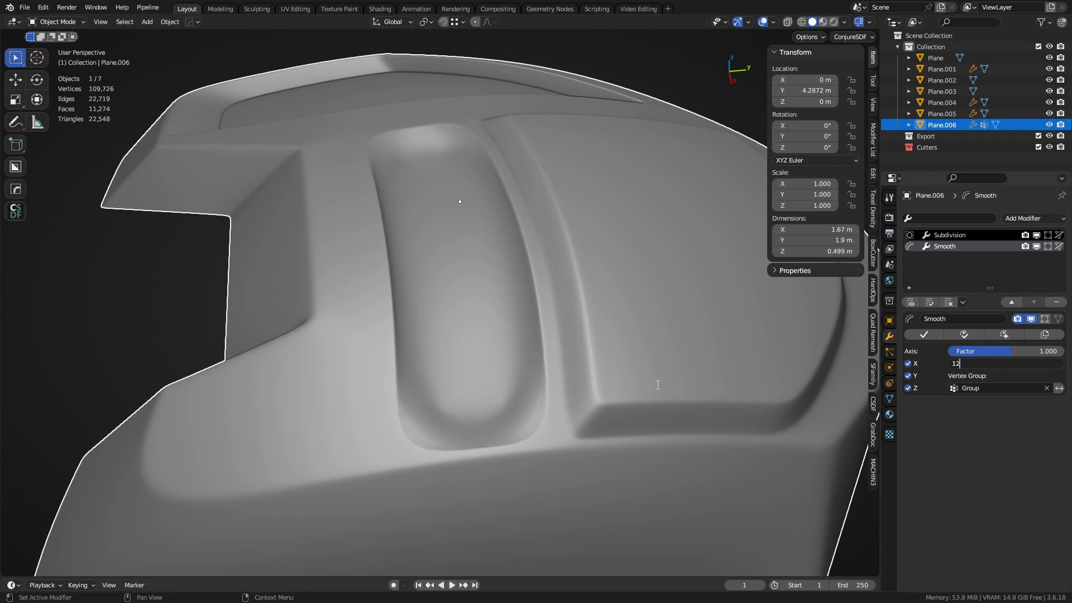
key("Return")
middle_click_drag(670, 378, 642, 347)
key("shift+z")
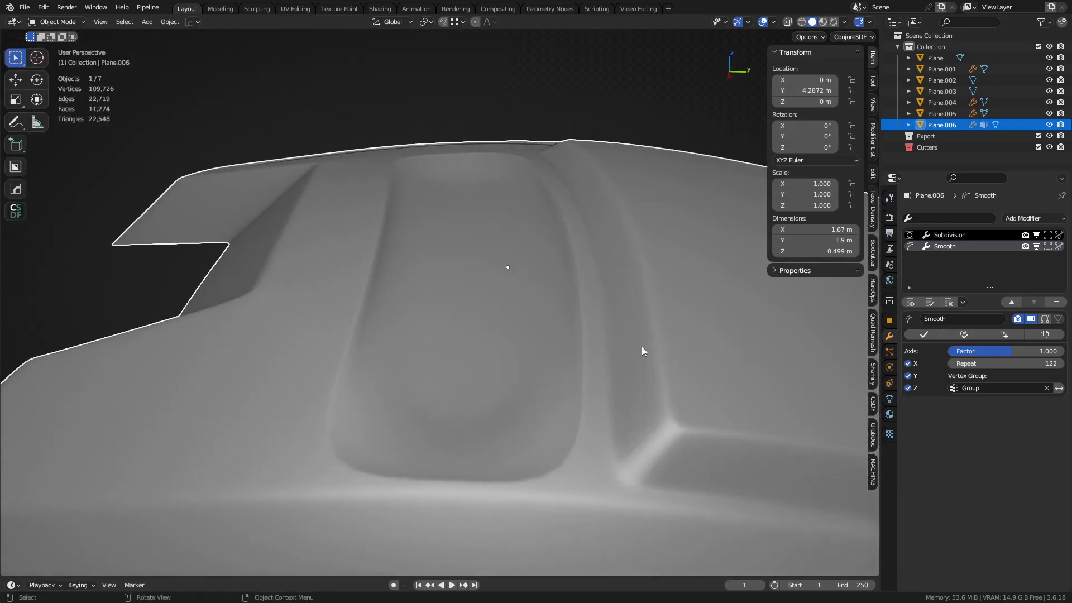
Step: Add a Displace modifier limited to the vertex group "Group" with a strength of -0.080
left_click(1033, 218)
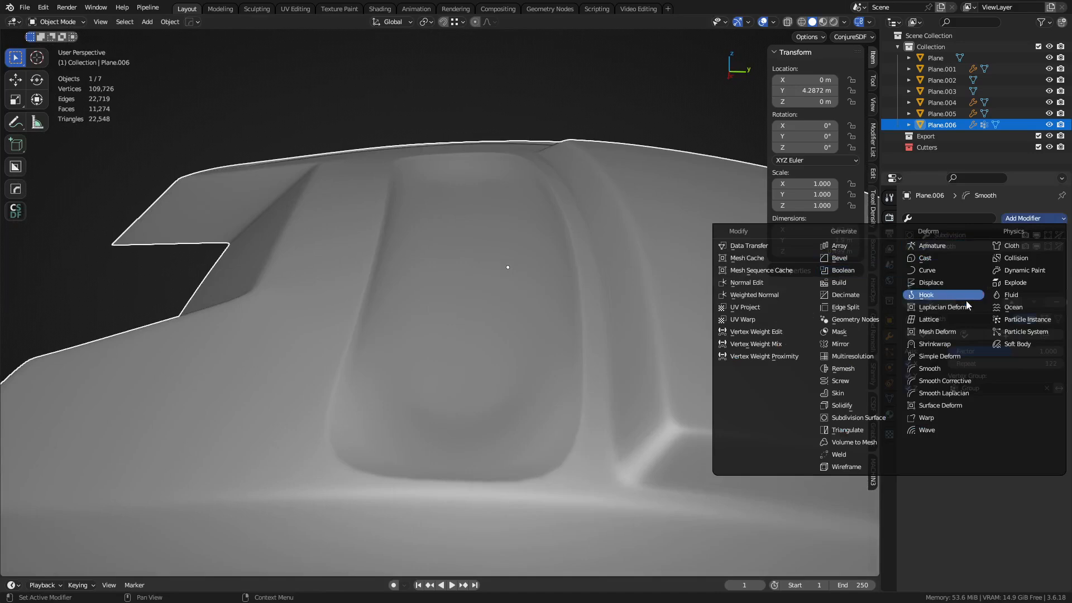
left_click(938, 283)
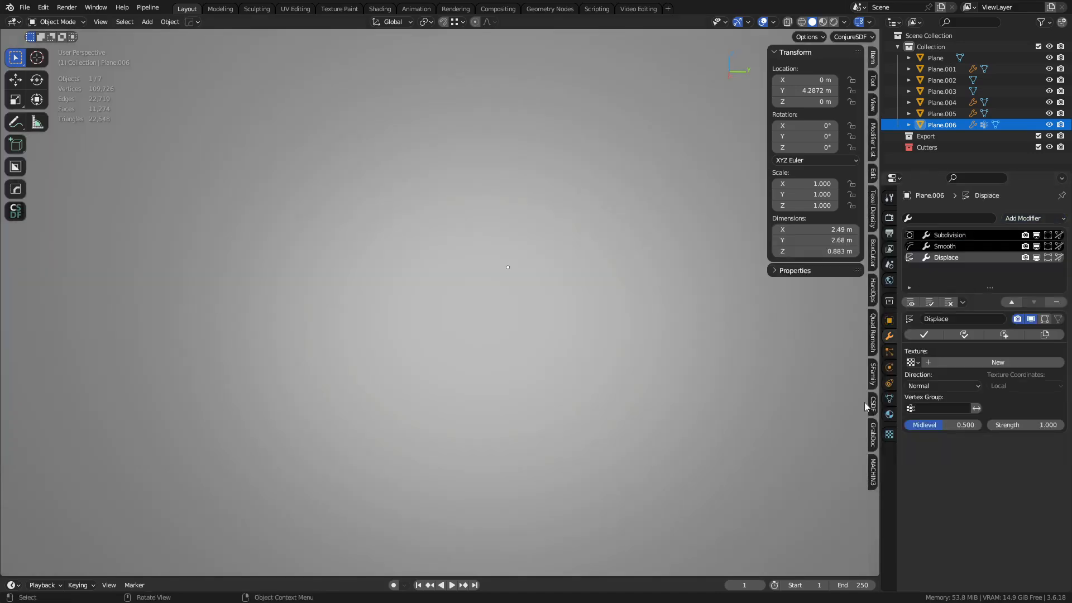
left_click(947, 411)
left_click(940, 427)
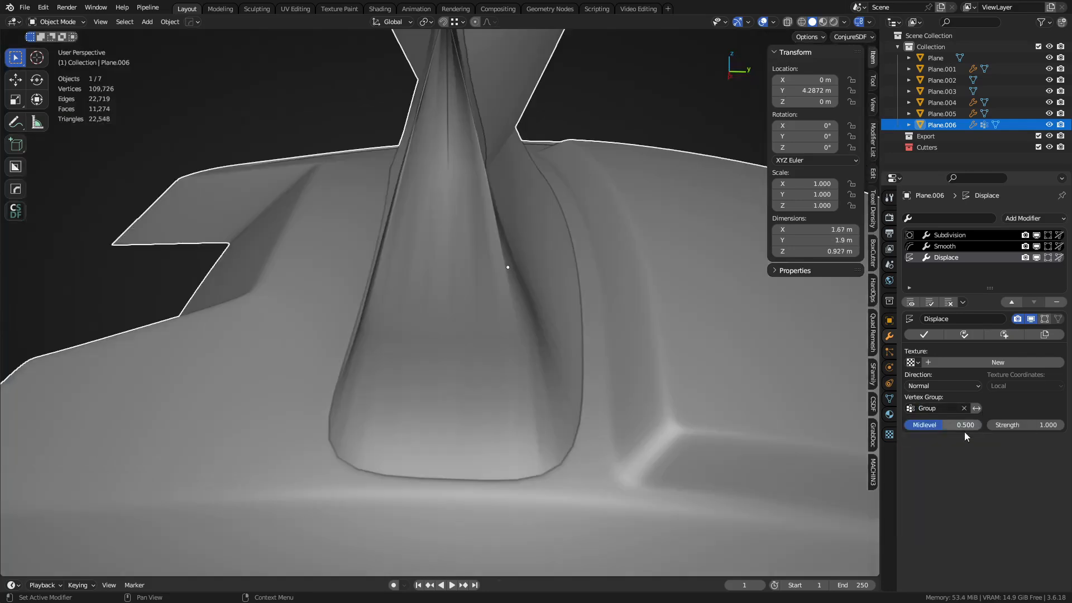
left_click_drag(1029, 426, 989, 426)
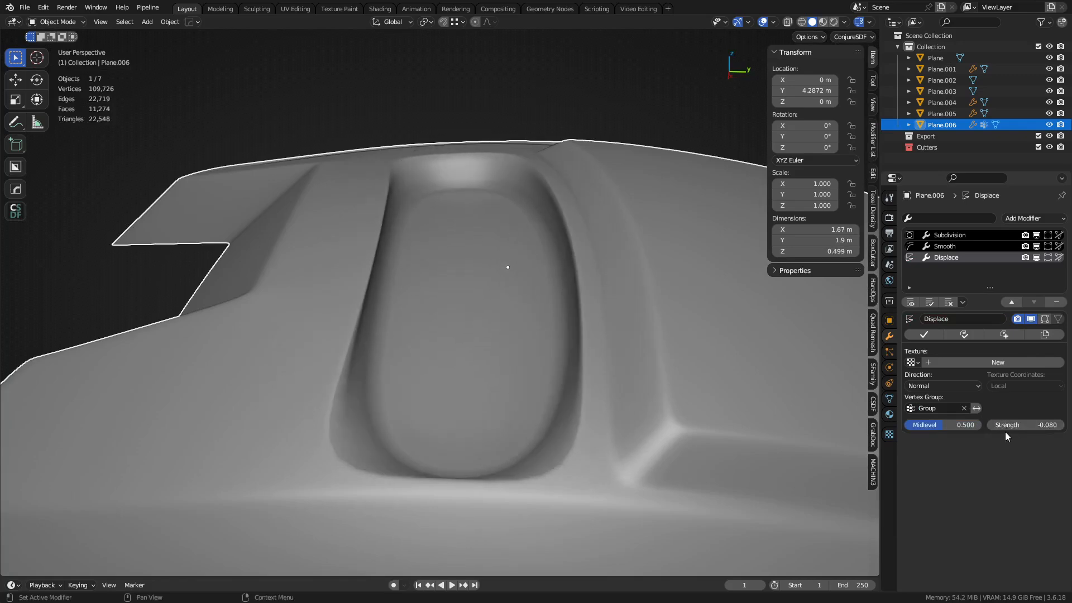
Step: Move the Displace modifier above Smooth in the stack and set its strength to -0.350
left_click(1012, 302)
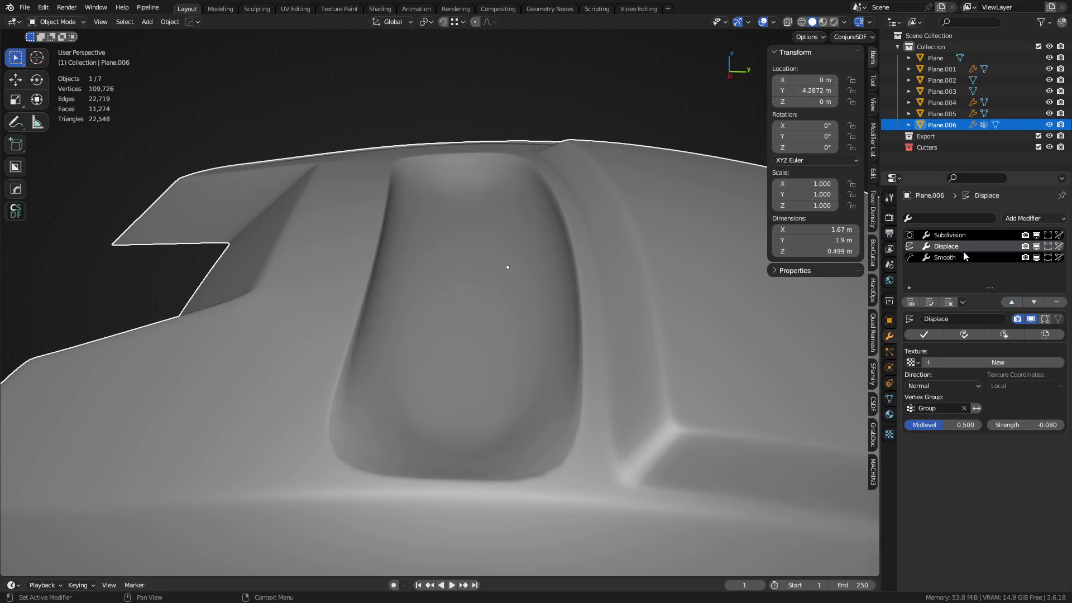
left_click_drag(1046, 425, 1028, 425)
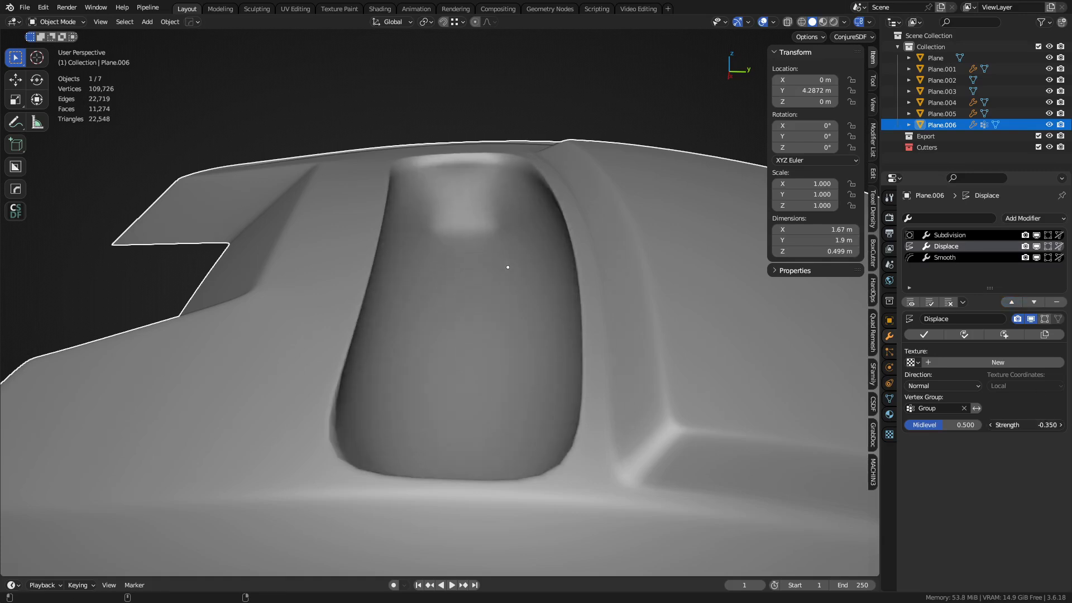
Step: Set the Smooth modifier's repeat to 222
middle_click_drag(552, 346, 726, 318)
left_click(962, 261)
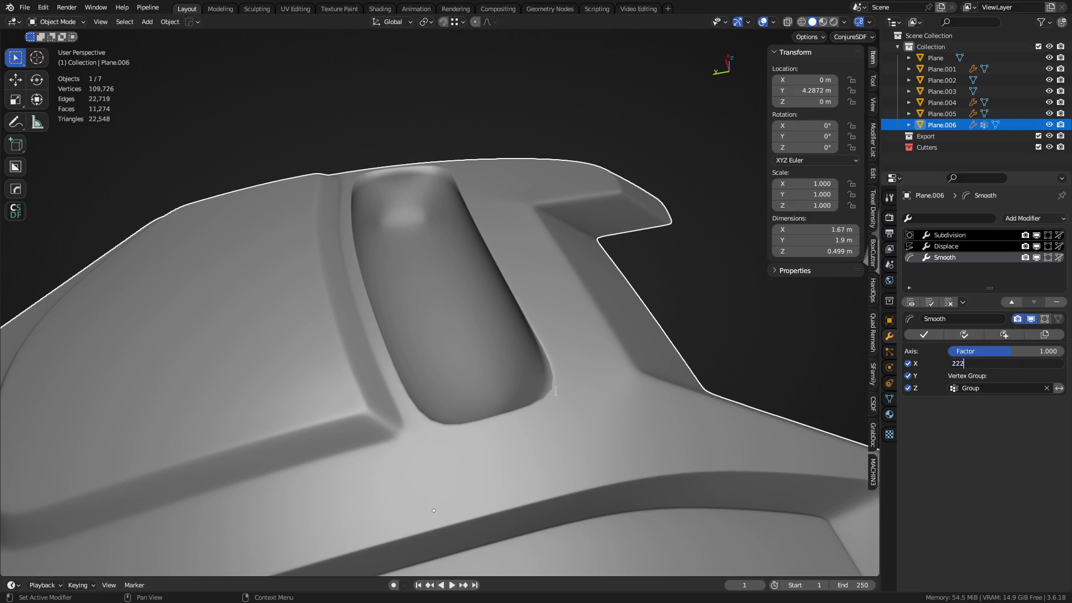
type("222")
key("Return")
middle_click_drag(554, 390, 527, 399)
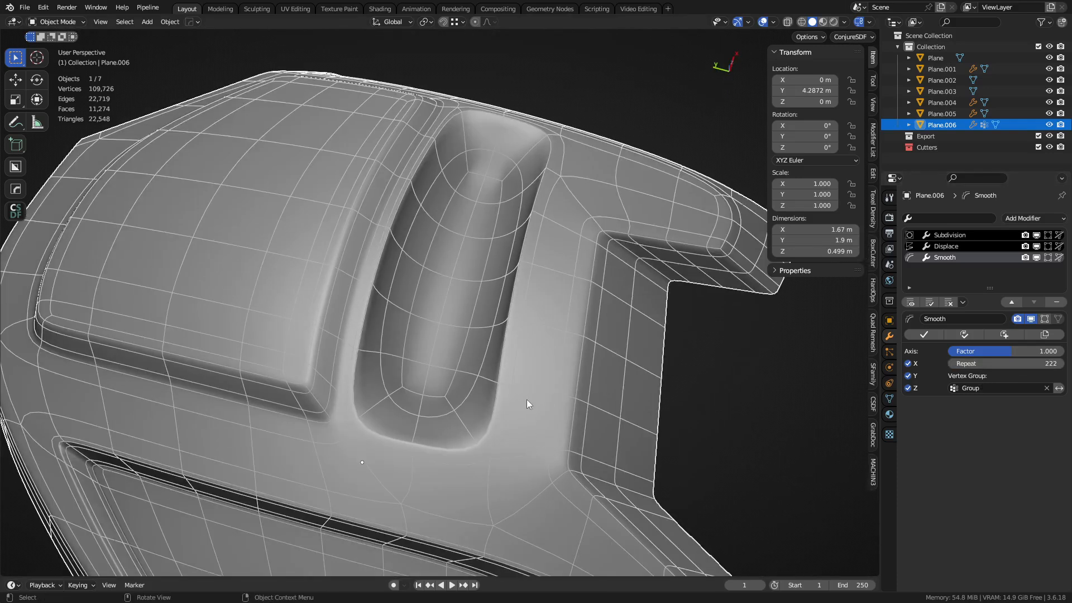
Step: Examine the deepened, smoothed recess from several angles and the wireframe flow at its end
key("shift+z")
scroll(524, 387, "down", 3)
left_click(571, 345)
scroll(514, 276, "down", 1)
middle_click_drag(513, 276, 512, 408)
middle_click_drag(513, 409, 486, 261)
scroll(487, 270, "up", 4)
middle_click_drag(520, 505, 525, 432, "shift")
middle_click_drag(525, 433, 508, 307)
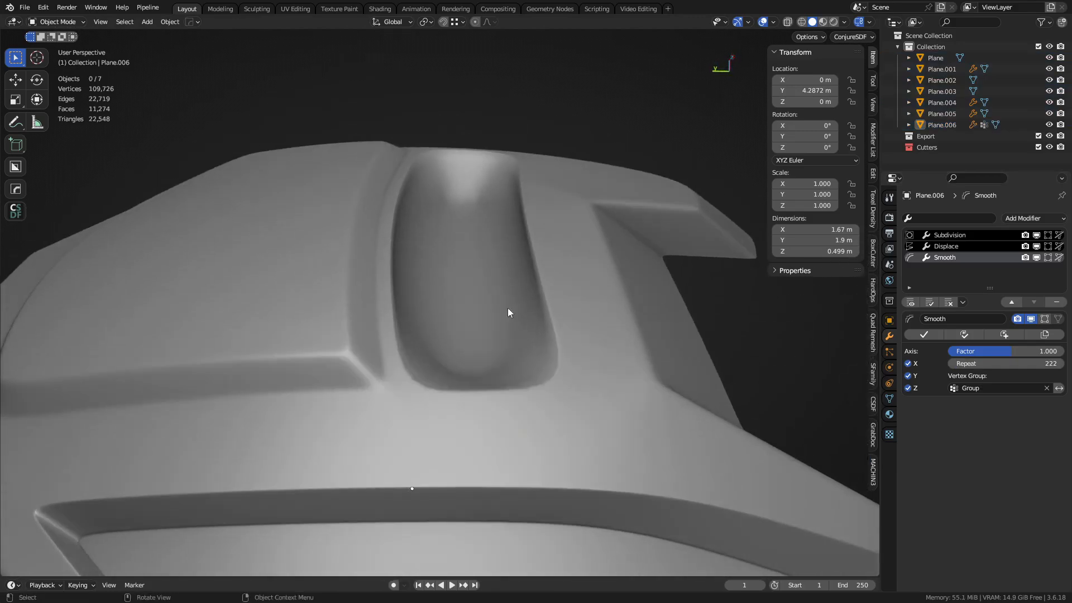
scroll(471, 240, "up", 4)
middle_click_drag(495, 187, 433, 324, "shift")
key("shift+z")
scroll(433, 323, "up", 4)
Step: Examine the base-mesh edges and vertices at the recess's end and compare them with the modified object-mode surface
key("Tab")
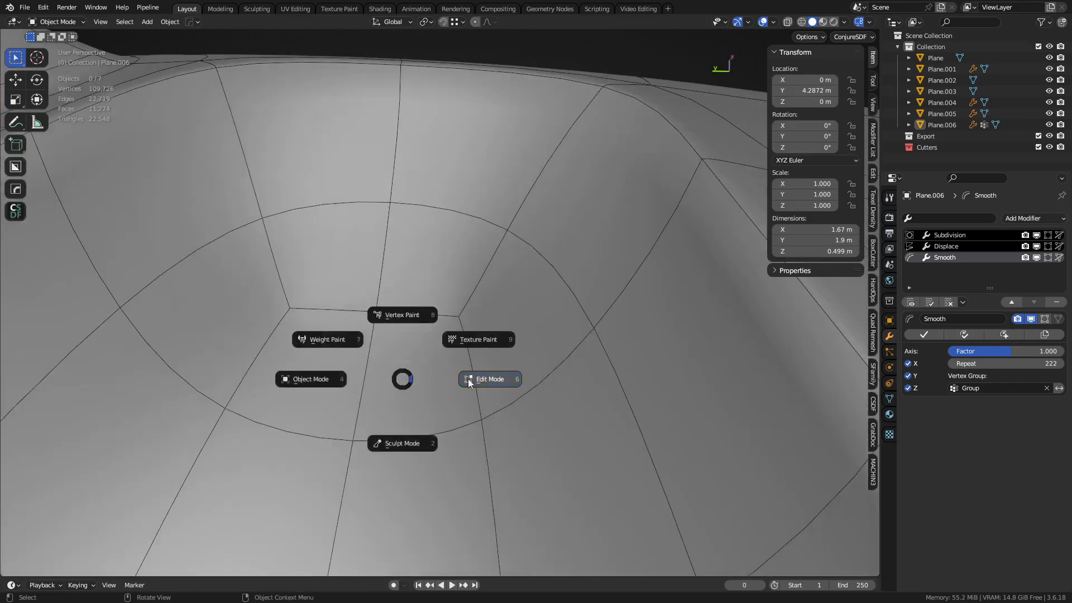
left_click(469, 379)
left_click(593, 343, "alt")
middle_click_drag(587, 344, 635, 381, "shift")
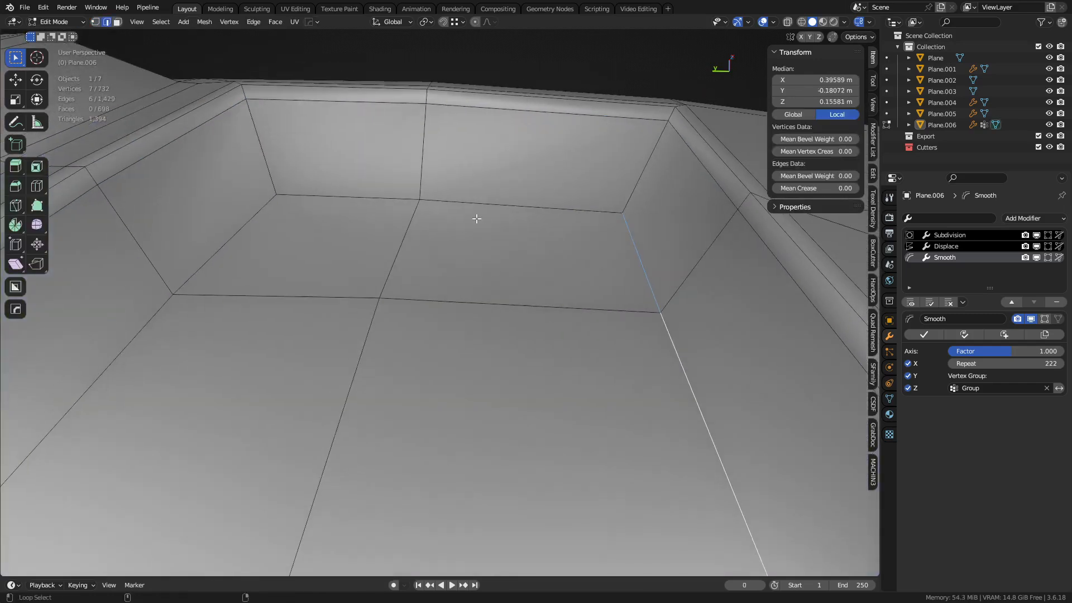
key("1")
left_click(275, 199)
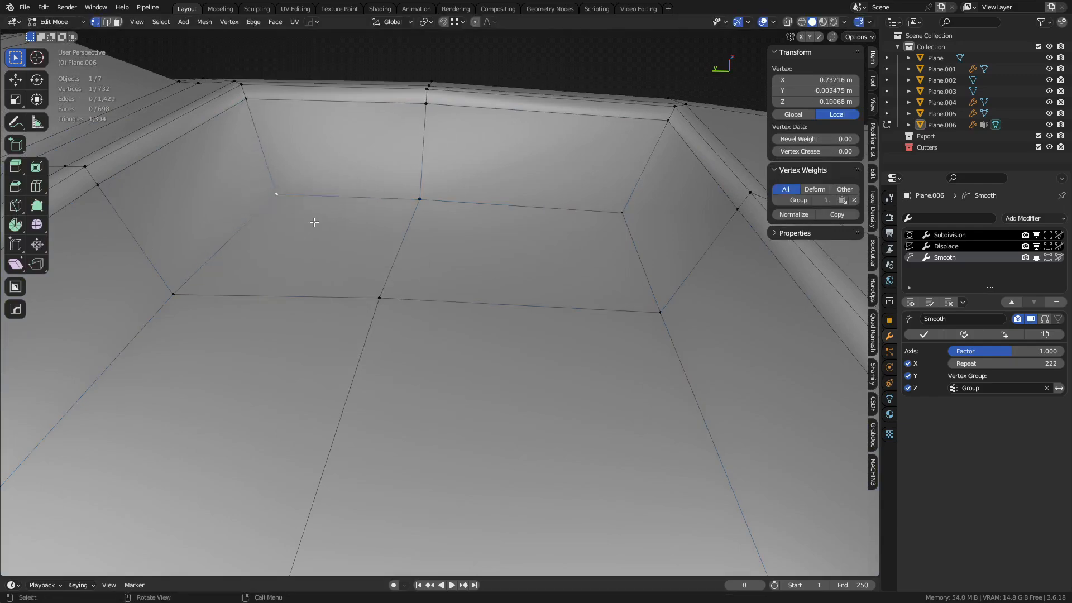
key("alt+a")
key("ctrl+Tab")
left_click(322, 255)
key("alt+a")
middle_click_drag(401, 322, 443, 335)
key("Tab")
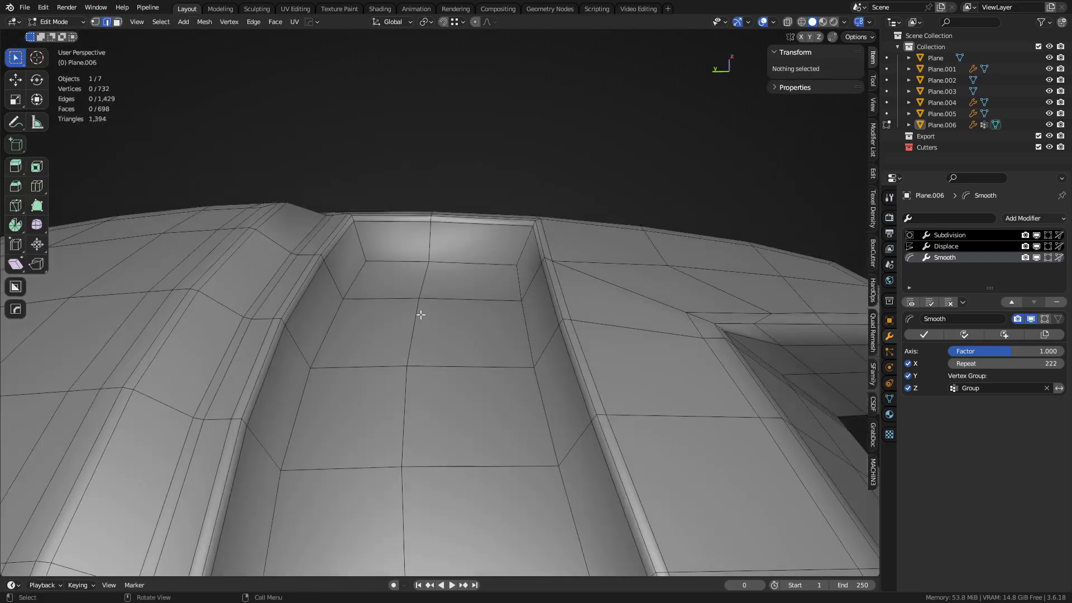
left_click(413, 294)
key("ctrl+Tab")
left_click(430, 351)
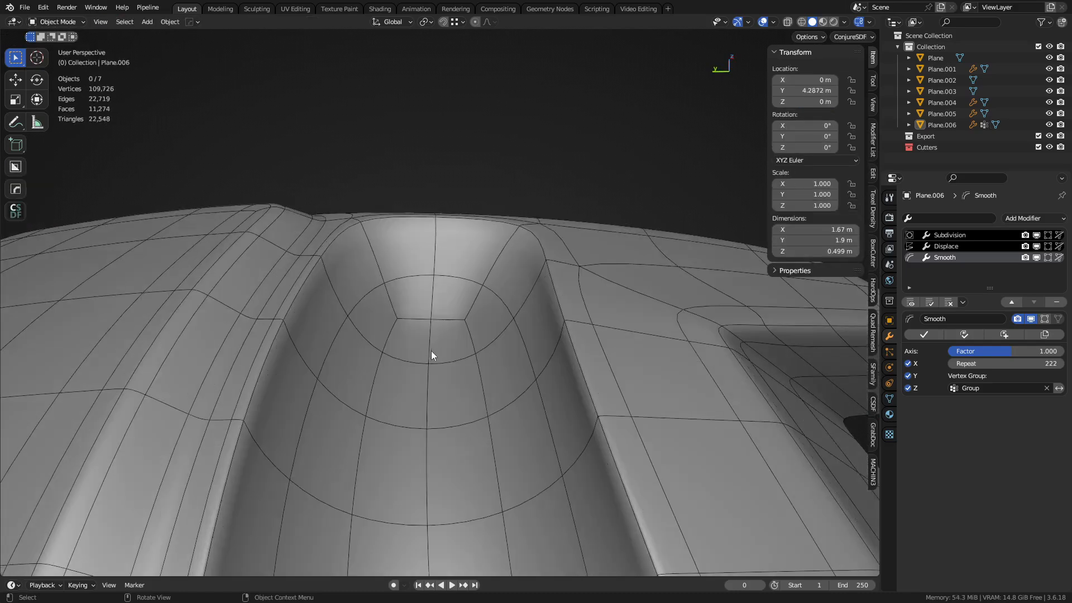
Step: Reduce the recess depth by setting the Displace modifier's strength to -0.210
key("a")
key("a")
left_click(949, 248)
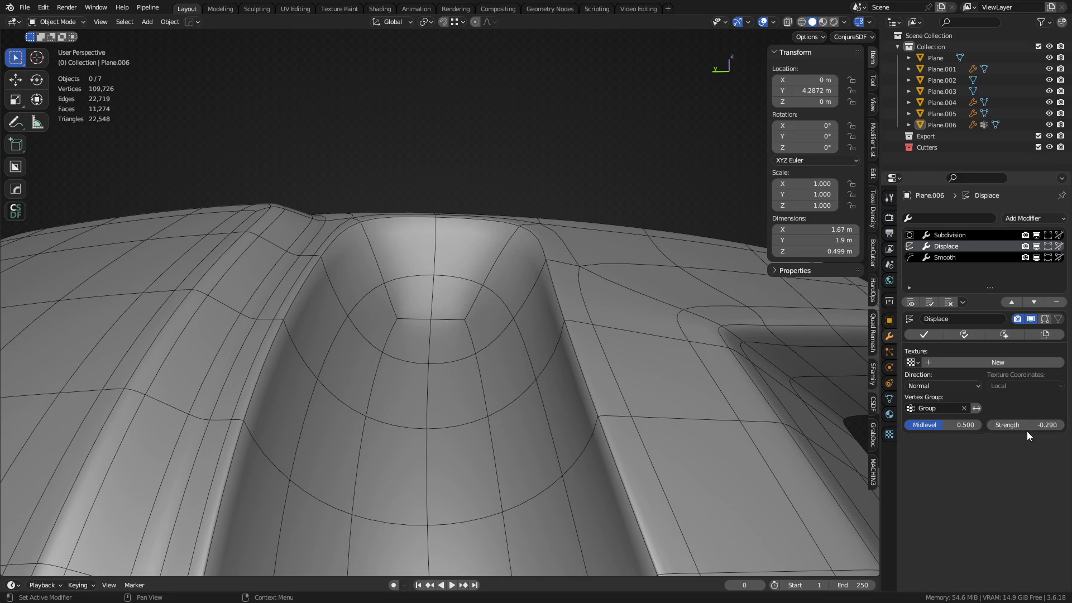
mouse_move(1021, 429)
left_mouse_down()
mouse_move(1050, 429)
mouse_move(1035, 429)
left_mouse_up()
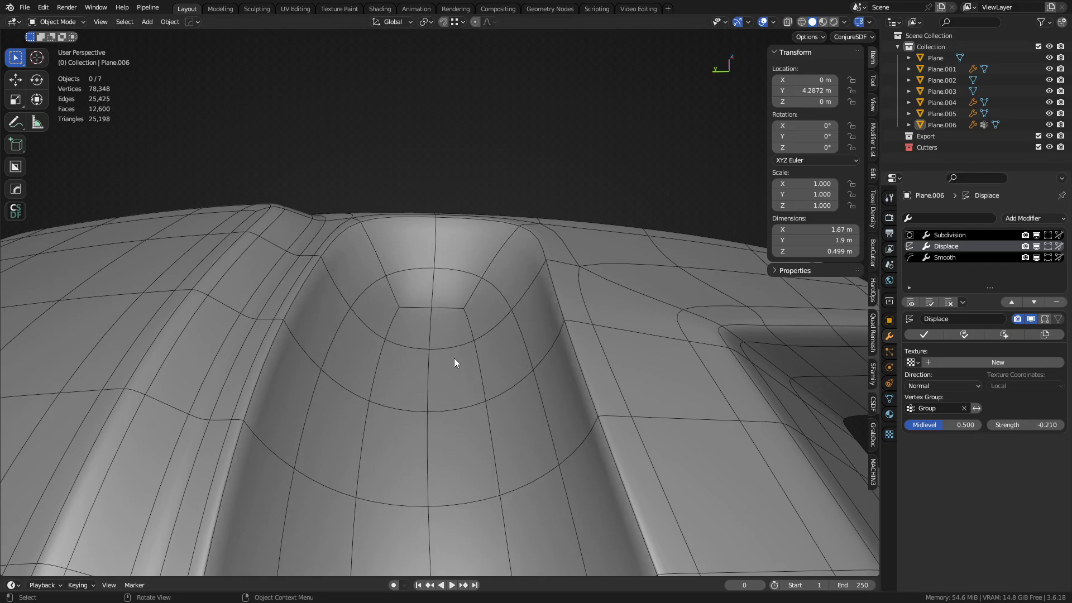
middle_click_drag(454, 359, 492, 398)
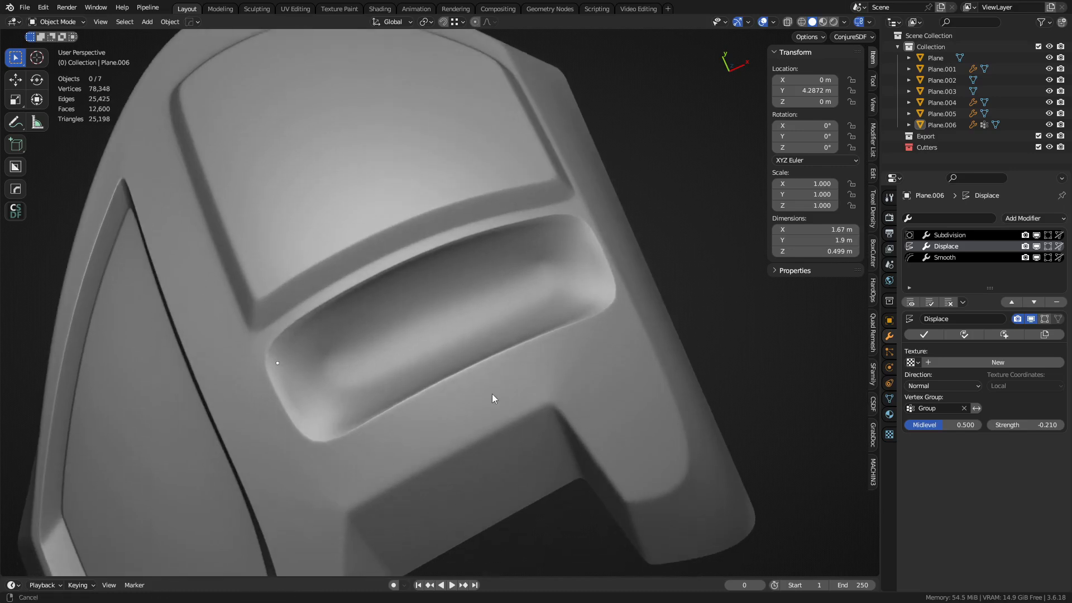
Step: Examine the recess from several angles, comparing the base mesh, the wireframe flow and the smooth-shaded panel
middle_click_drag(428, 357, 384, 323, "shift")
key("Tab")
key("Tab")
left_click(491, 362)
key("a")
key("a")
key("shift+w")
middle_click_drag(472, 343, 497, 345)
key("Tab")
left_click(482, 361)
middle_click_drag(497, 345, 488, 390)
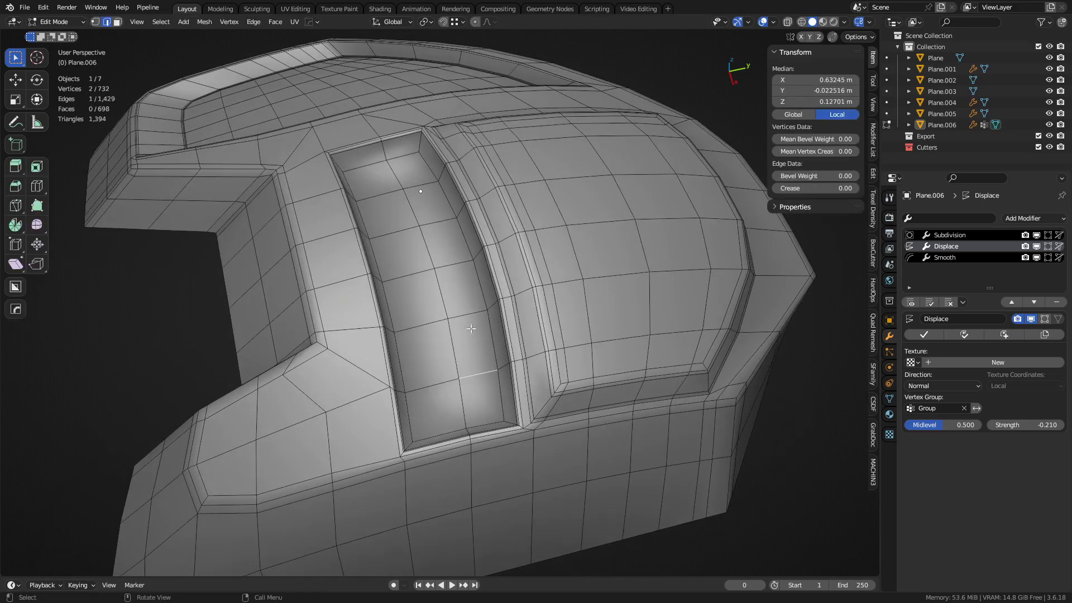
key("Tab")
left_click(414, 332)
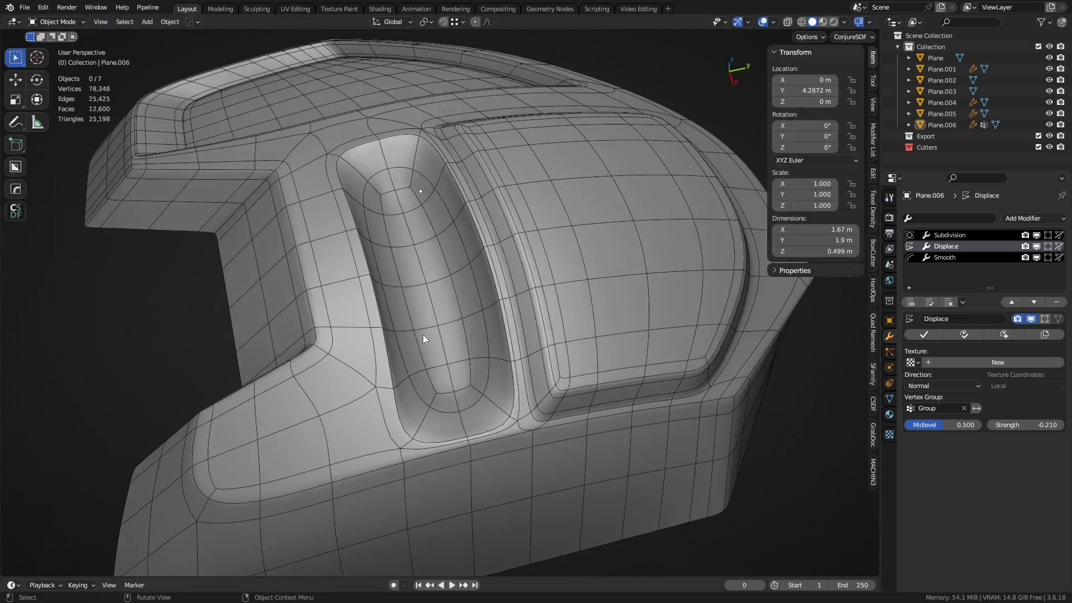
key("shift+w")
scroll(592, 371, "down", 5)
middle_click_drag(533, 349, 408, 291)
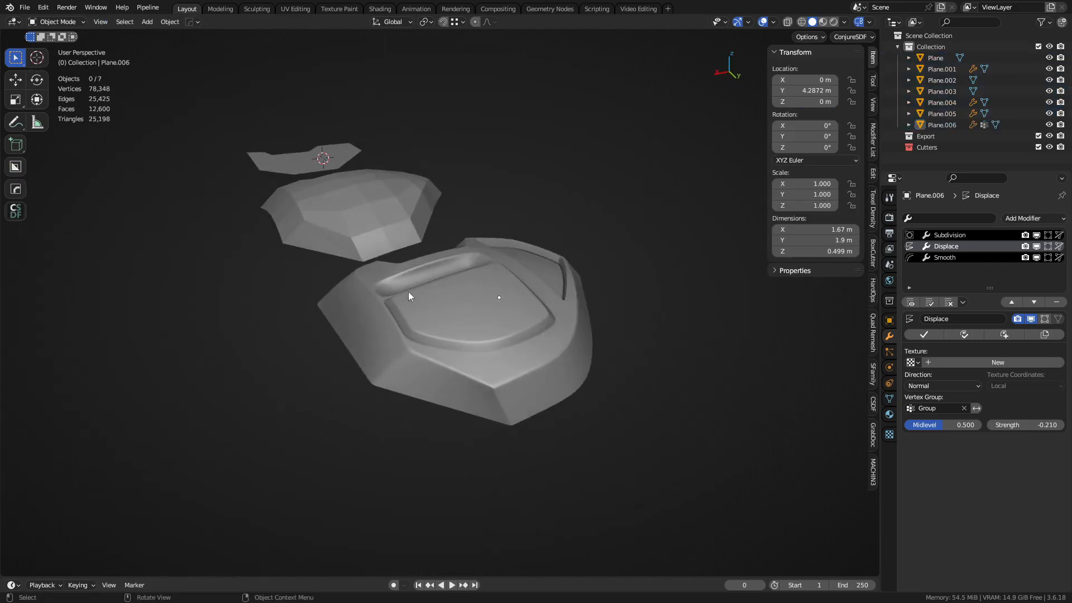
scroll(492, 336, "up", 4)
middle_click_drag(492, 336, 507, 436)
scroll(504, 386, "up", 2)
Step: Add loop cuts along both long sides of the recess floor and one across its near end to tighten the borders
key("Tab")
left_click(506, 411)
key("ctrl+r")
left_click(453, 377)
left_click(442, 377)
key("ctrl+r")
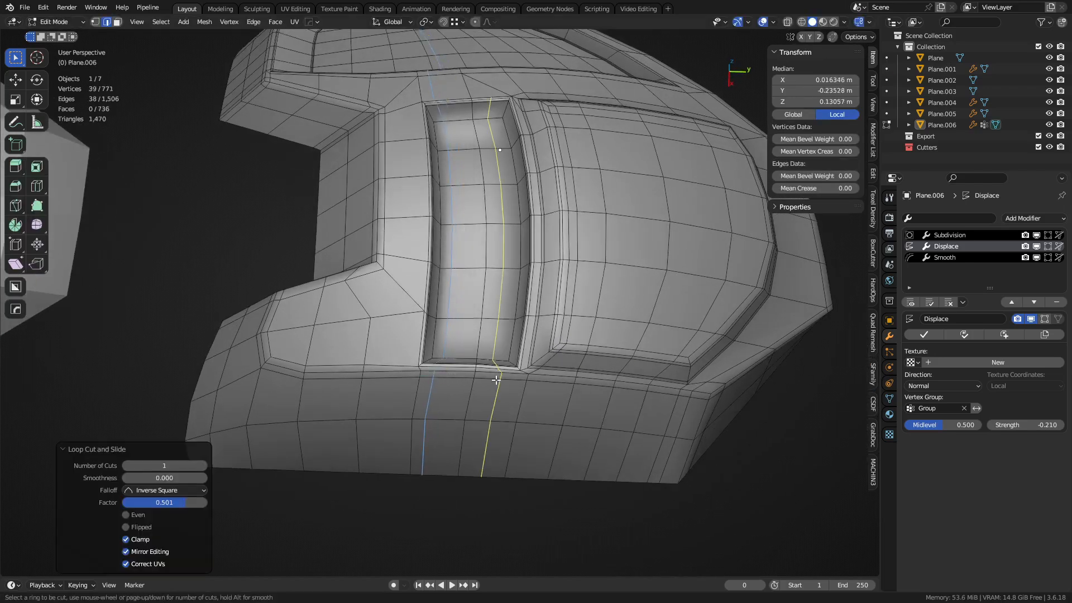
left_click(497, 372)
left_click(510, 377)
key("ctrl+r")
key("Escape")
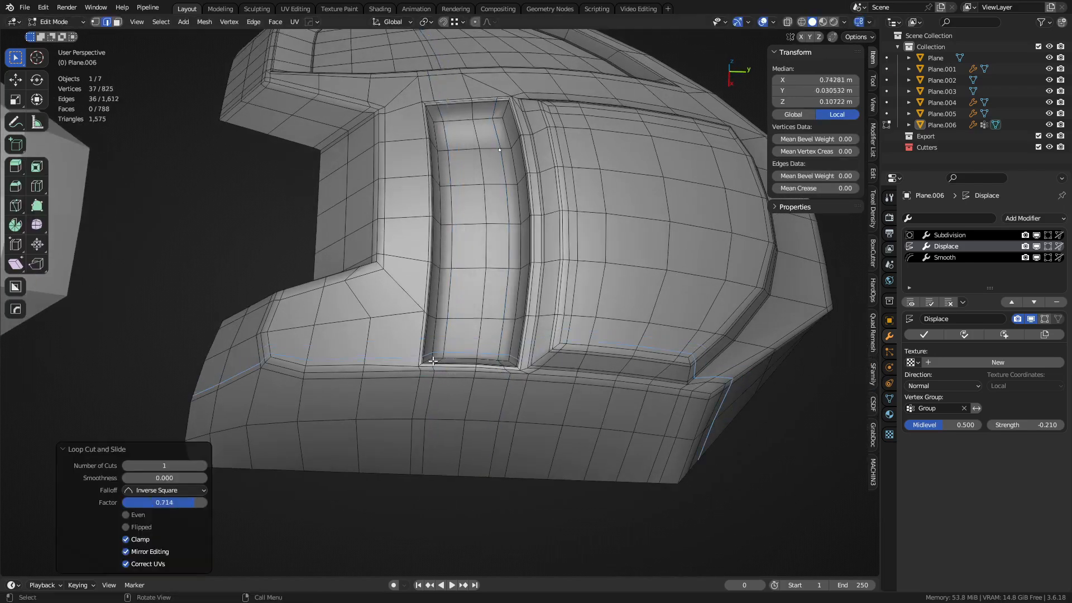
Step: Add a supporting loop cut across the far end of the recess floor and check the subdivided result
key("Tab")
middle_click_drag(467, 361, 452, 428)
middle_click_drag(493, 330, 484, 505, "shift")
key("Tab")
left_click(487, 263)
key("ctrl+r")
left_click(436, 214)
left_click(434, 205)
key("Tab")
left_click(410, 207)
scroll(506, 384, "up", 2)
Step: Select all the recess floor faces and smooth them with repeated Laplacian Smooth passes
key("Tab")
left_click(483, 509)
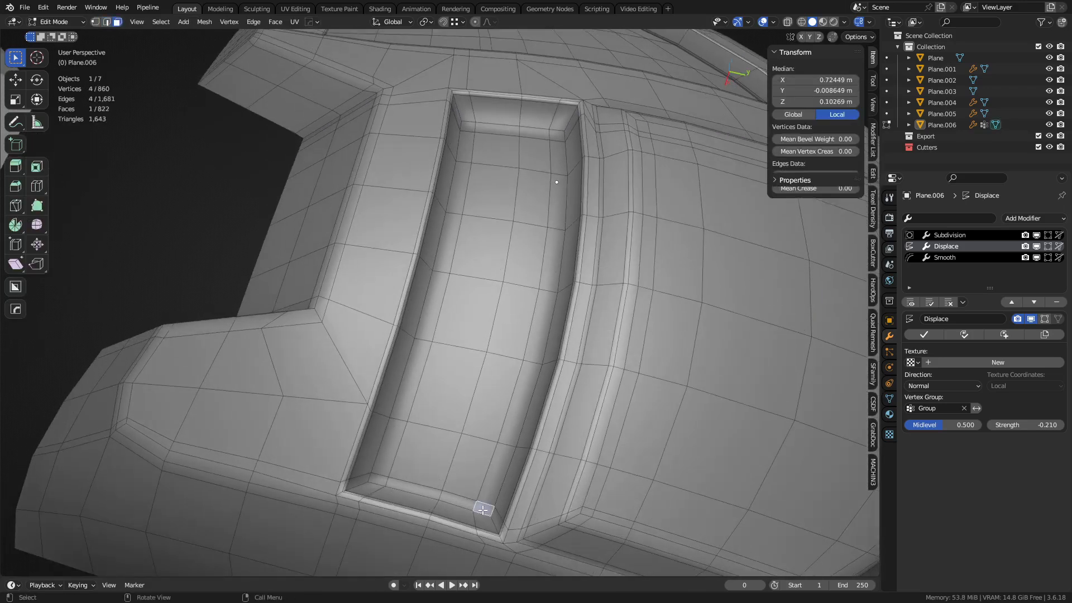
left_click(466, 146, "ctrl+shift")
left_click(469, 128, "shift")
left_click(557, 139, "ctrl+shift")
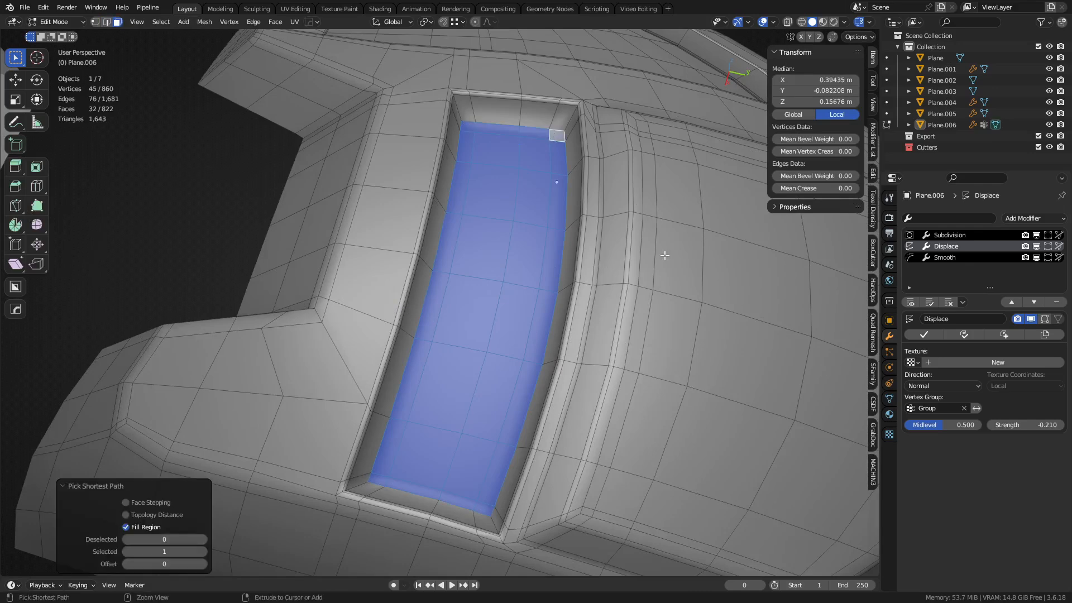
key("ctrl+v")
left_click(665, 254)
key("shift+r")
key("ctrl+Tab")
left_click(625, 261)
middle_click_drag(615, 313, 569, 448)
key("Tab")
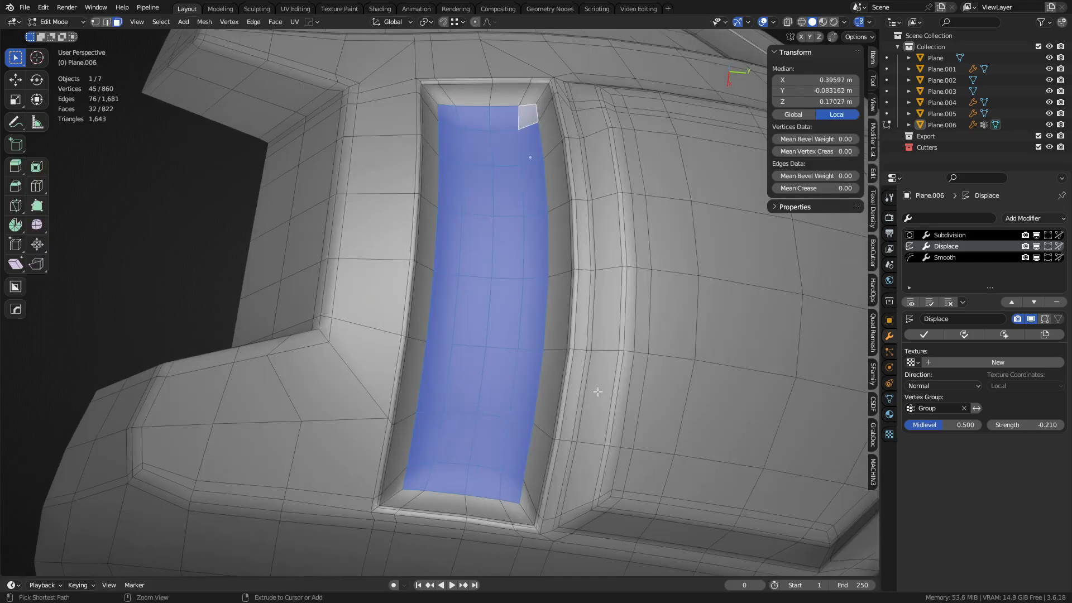
Step: Apply another Laplacian Smooth pass to the selected recess floor and check the result in Object Mode
right_click(597, 392)
left_click(598, 391)
key("ctrl+Tab")
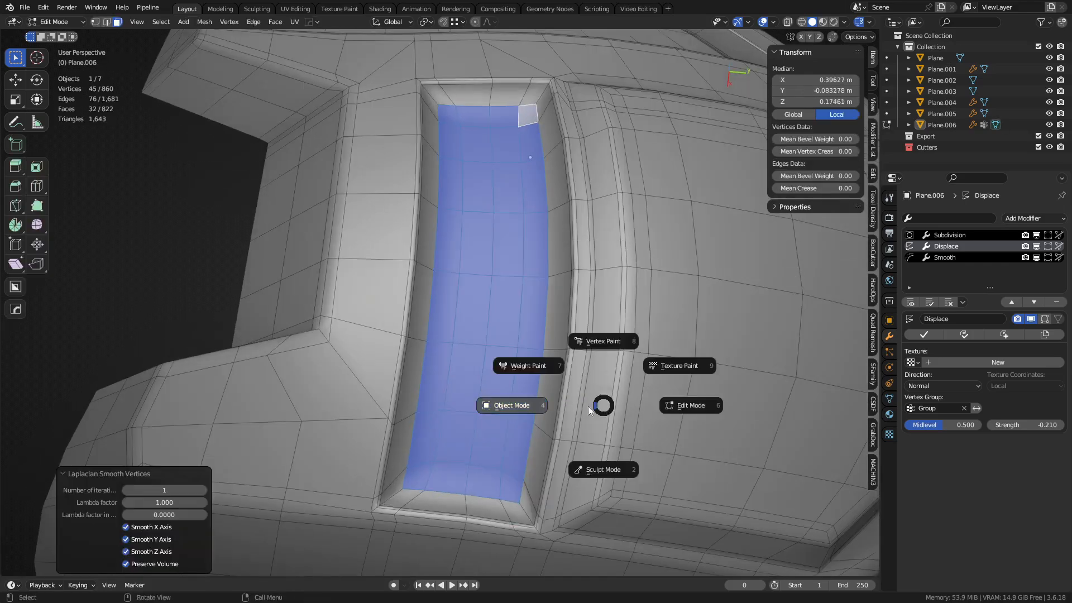
left_click(558, 420)
middle_click_drag(558, 420, 505, 424)
key("Tab")
key("ctrl+Tab")
left_click(522, 369)
Step: Undo the Laplacian smoothing of the recess floor
scroll(522, 370, "down", 4)
key("ctrl+z")
key("ctrl+z")
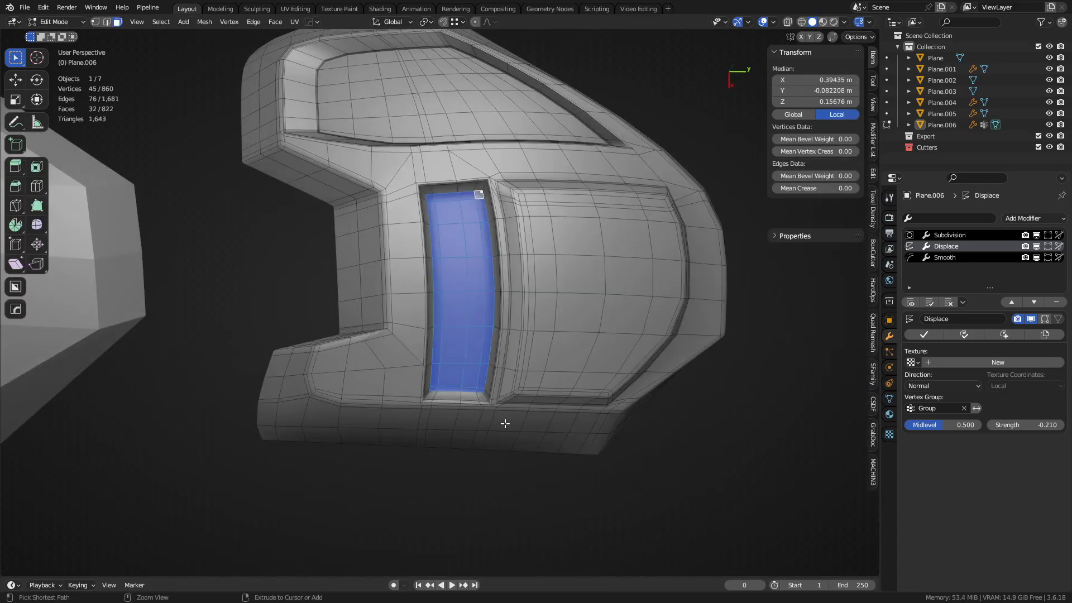
key("ctrl+z")
key("ctrl+z")
key("ctrl+z")
key("ctrl+z")
Step: Return to Object Mode and deepen the recess by setting the Displace modifier's strength to -0.960
key("ctrl+Tab")
left_click(433, 423)
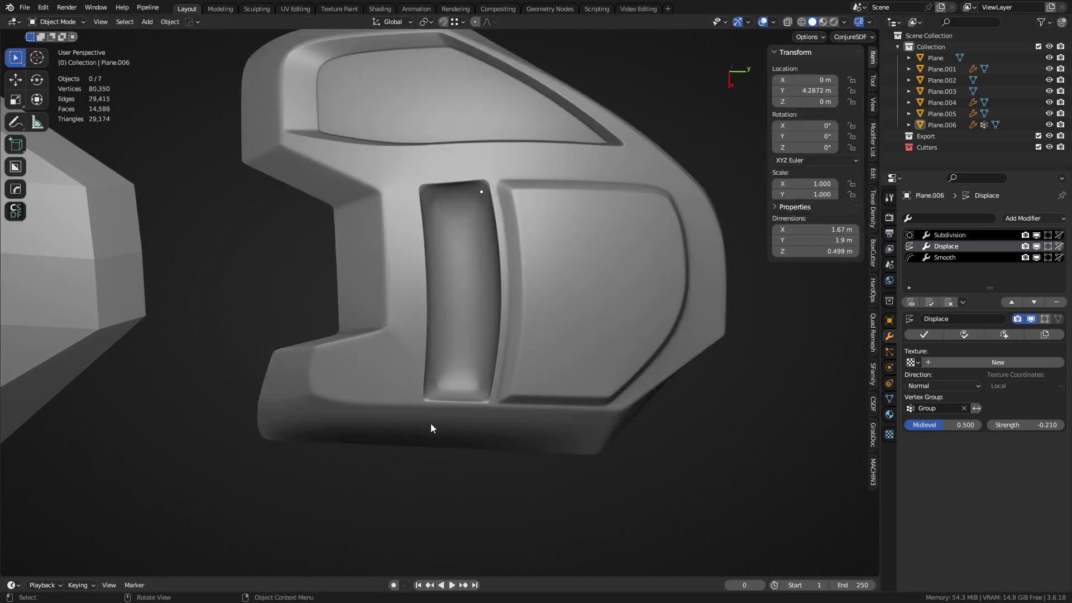
scroll(441, 423, "down", 2)
middle_click_drag(452, 427, 488, 296)
scroll(604, 346, "up", 3)
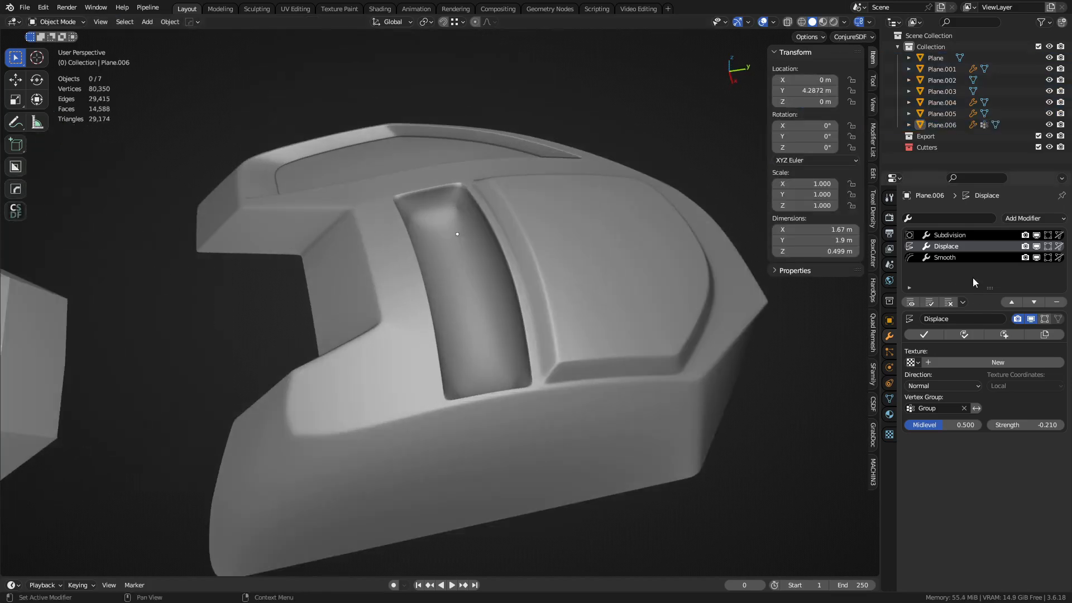
left_click_drag(1021, 424, 972, 425)
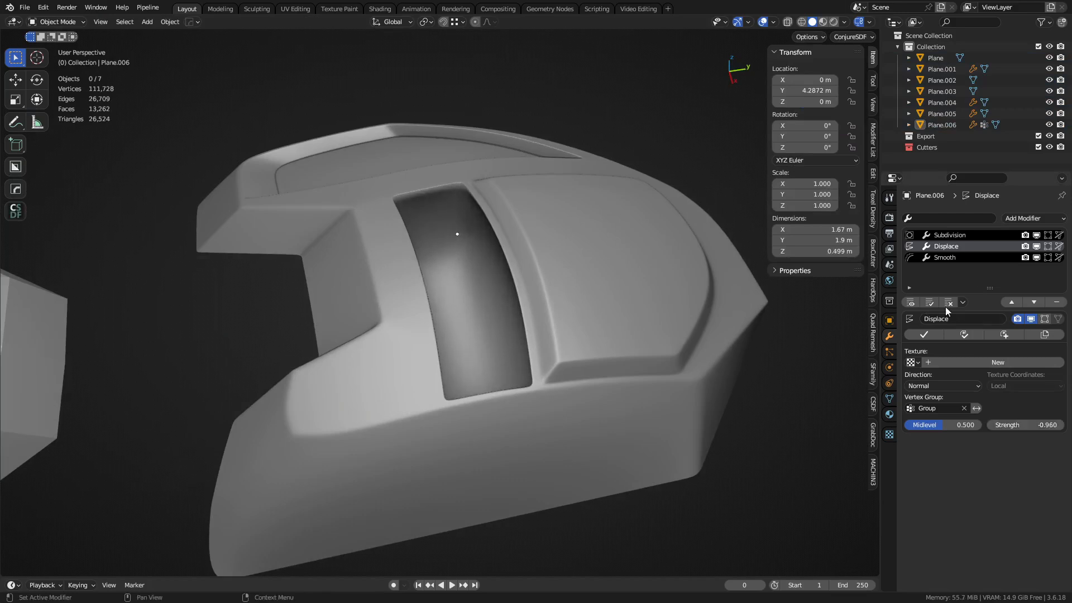
Step: Set the Smooth modifier's repeat to 489 and inspect the recess with its wireframe shown
left_click(949, 258)
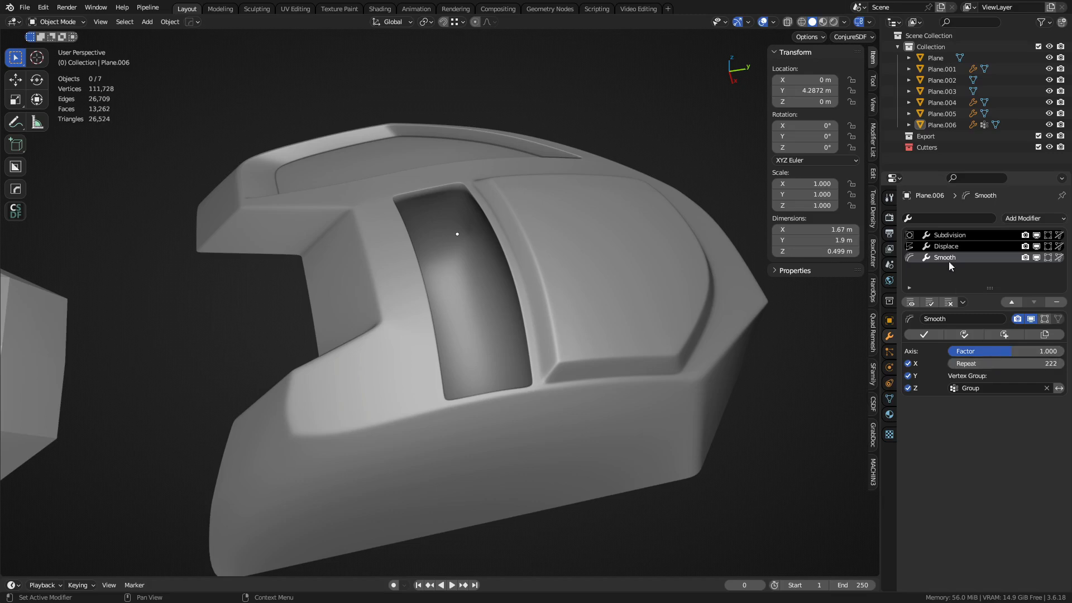
left_click_drag(990, 366, 1026, 366)
middle_click_drag(631, 391, 567, 441)
middle_click_drag(566, 373, 515, 366)
key("shift+w")
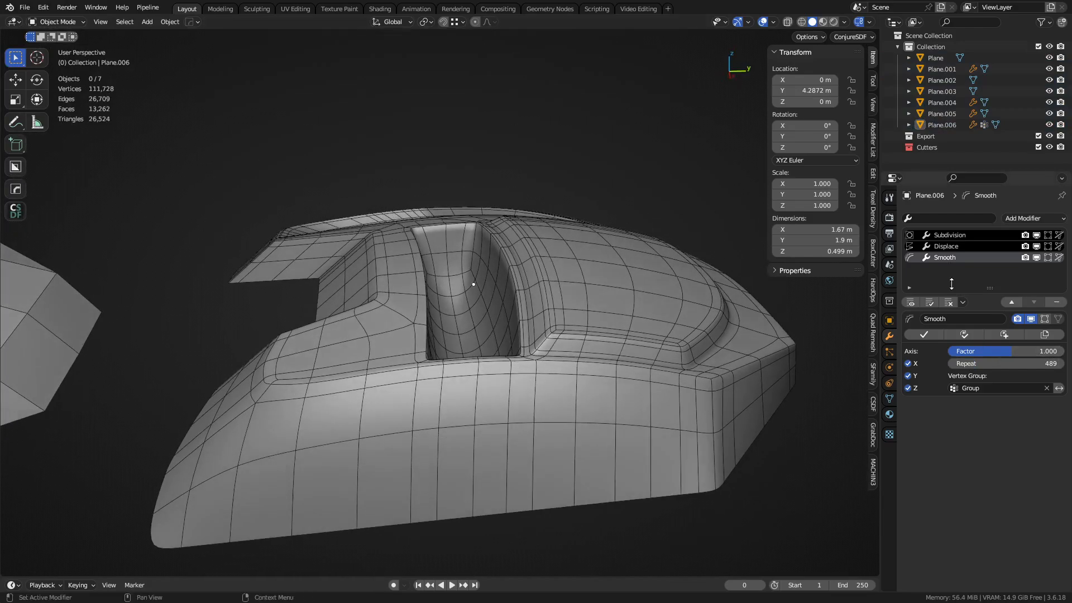
Step: Set the Displace modifier's strength to -0.300 and view the recess without the wireframe
left_click(955, 246)
mouse_move(1029, 425)
left_mouse_down()
mouse_move(1006, 426)
mouse_move(1029, 425)
left_mouse_up()
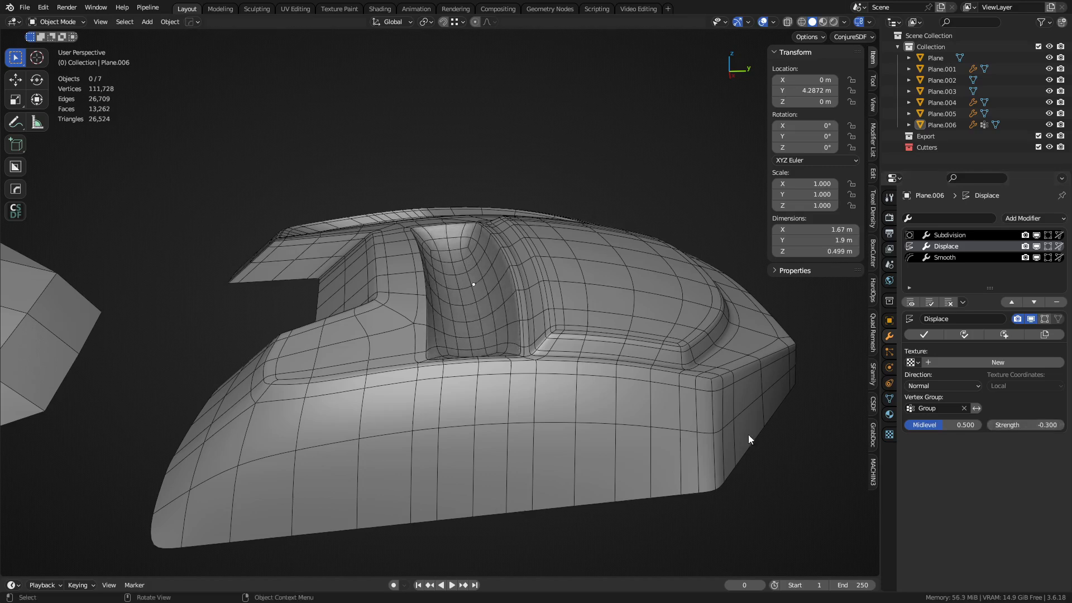
key("ctrl+Tab")
key("a")
key("shift+z")
middle_click_drag(542, 416, 527, 302)
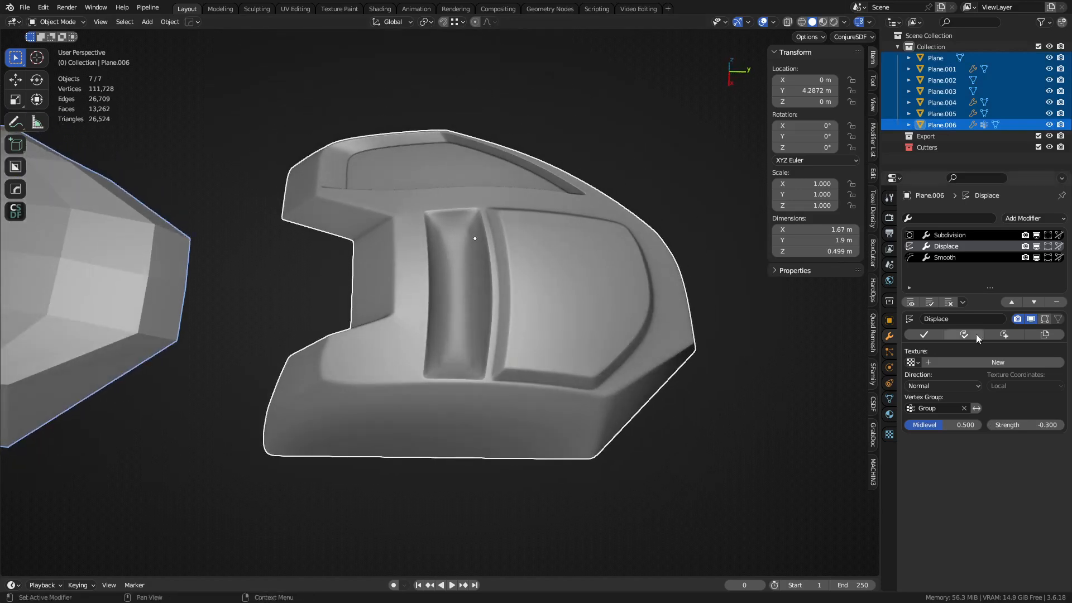
Step: Try pushing the recess area outward with a Displace strength of 2.070
left_click_drag(1026, 425, 1044, 425)
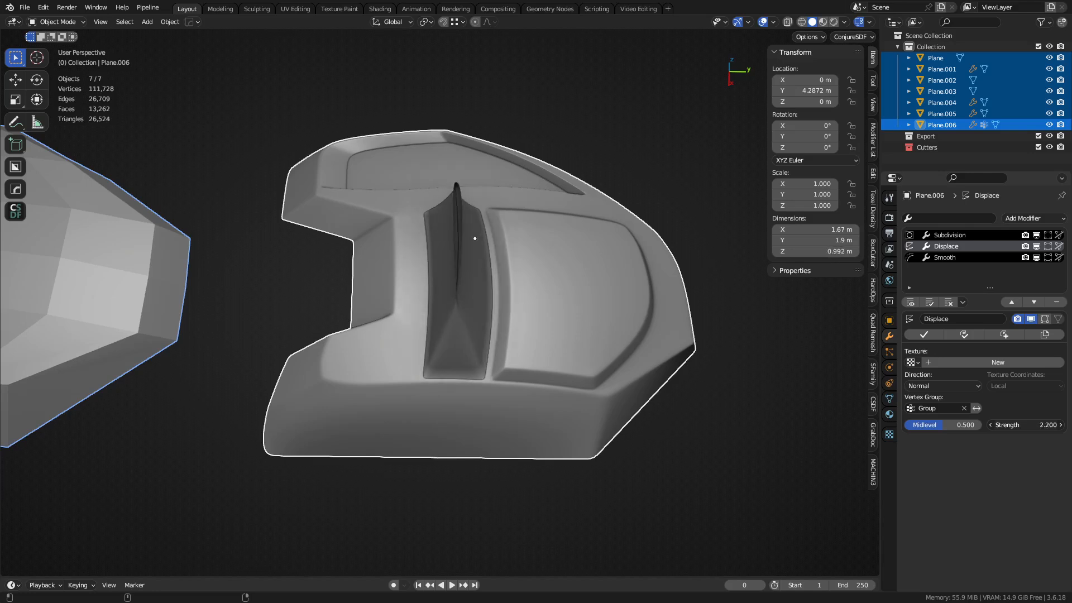
middle_click_drag(386, 385, 418, 325)
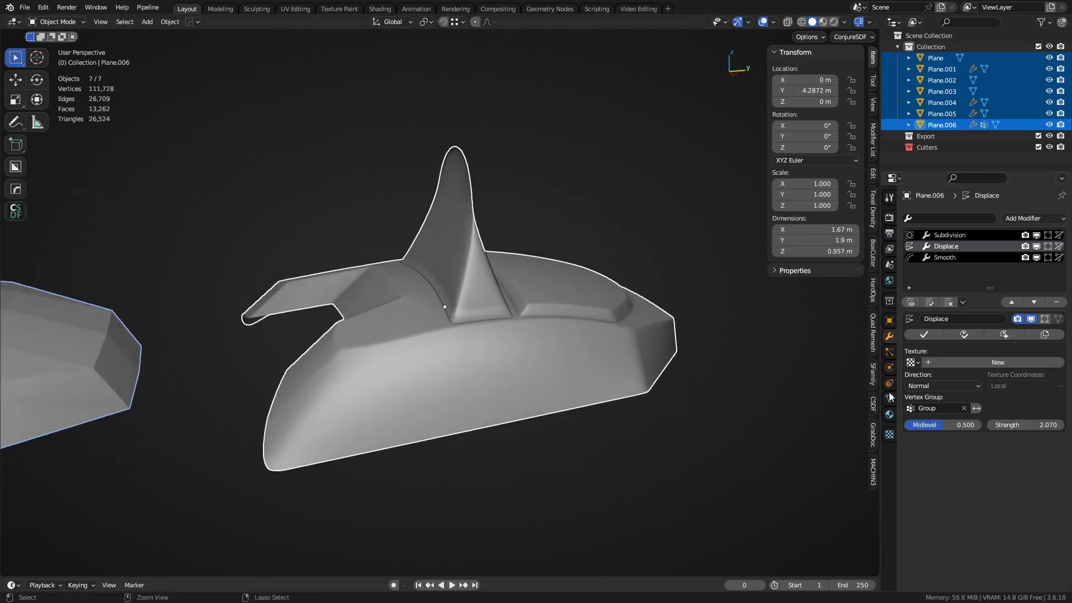
key("ctrl+z")
Step: Turn the recess into a slight outward bulge with a Displace strength of 0.480 and deselect all objects
left_click_drag(1026, 425, 1033, 425)
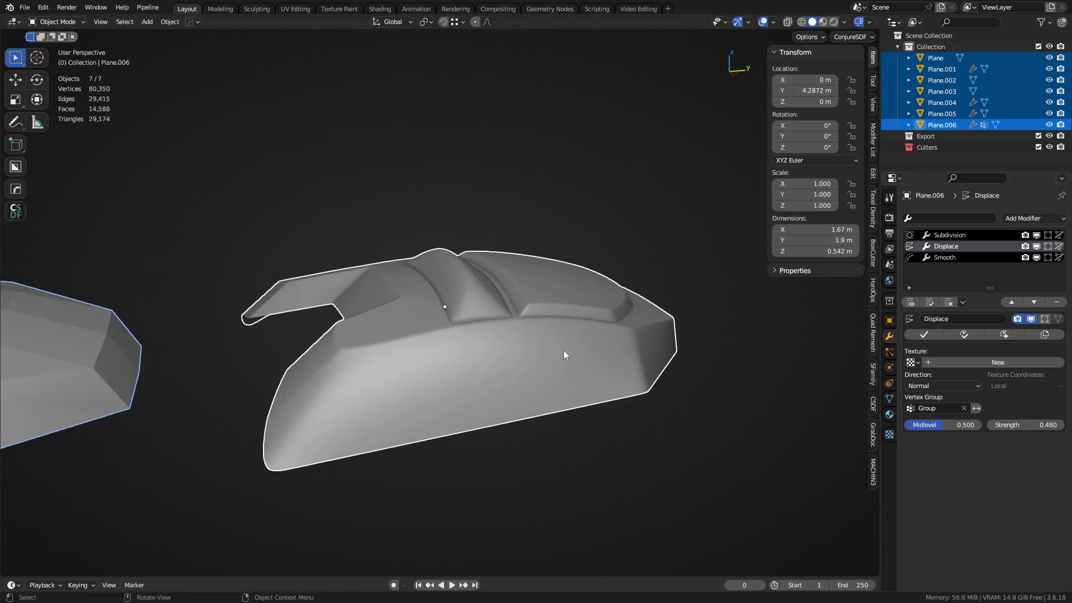
key("ctrl+Tab")
key("Escape")
middle_click_drag(618, 304, 548, 451)
key("alt+a")
middle_click_drag(516, 369, 497, 342)
Step: Select a strip of four faces along the panel's lower side wall and inset it by about 0.021 m
key("ctrl+Tab")
left_click(446, 345)
left_click(491, 371)
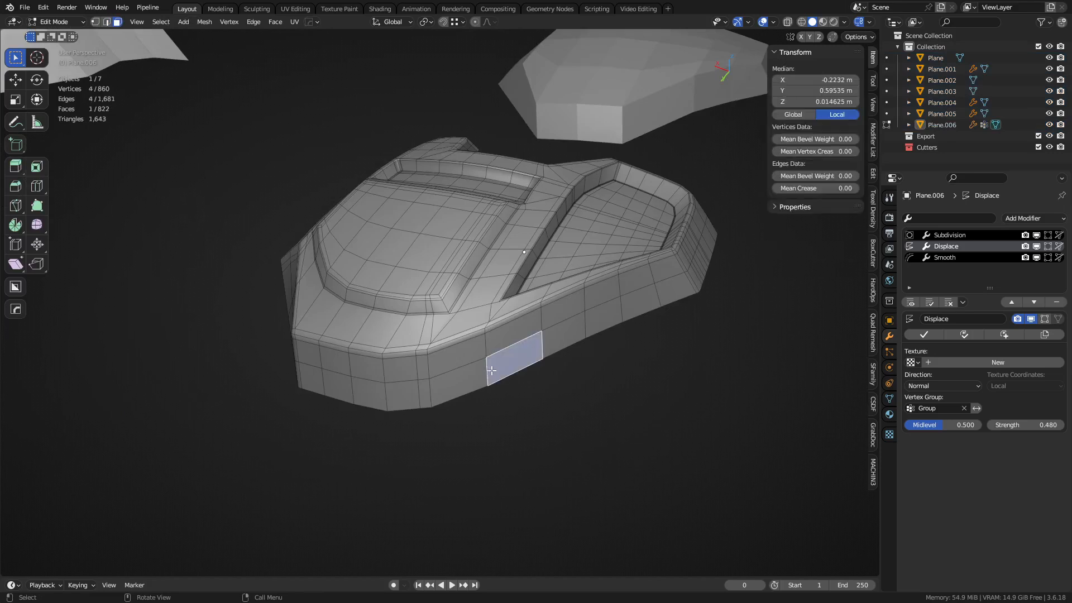
left_click(633, 322, "ctrl")
middle_click_drag(633, 321, 564, 378)
key("i")
left_click(557, 383)
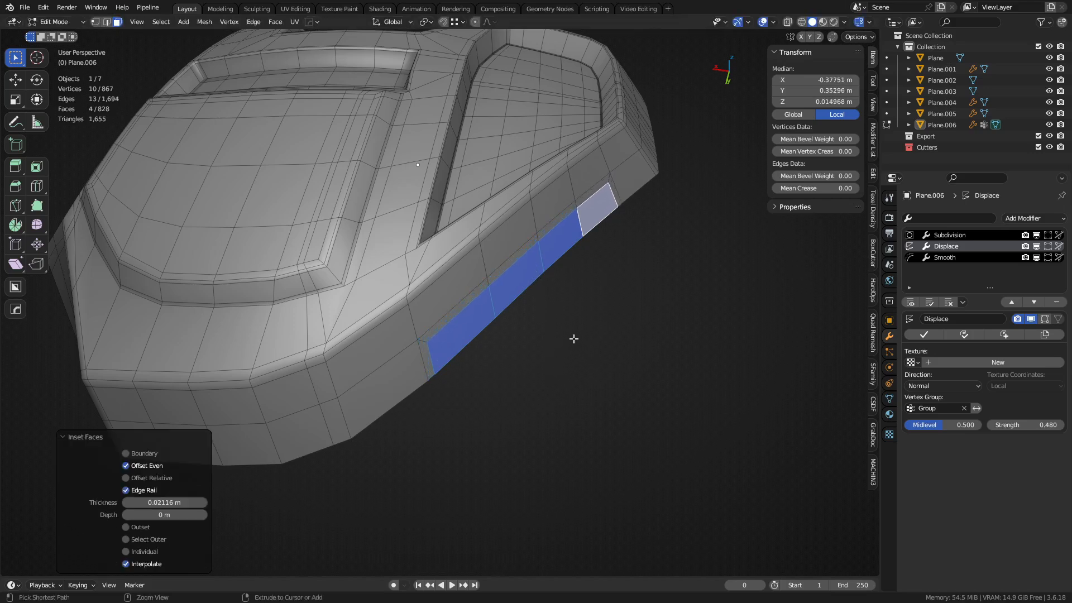
Step: Assign the inset side-wall faces to a new vertex group and return to Object Mode
key("ctrl+g")
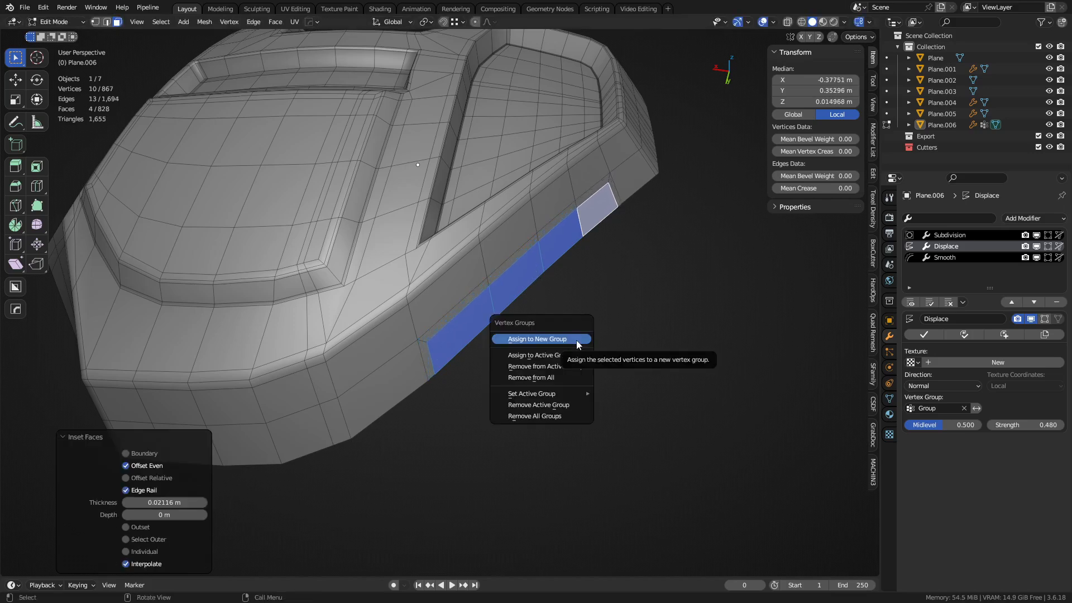
left_click(575, 340)
key("Tab")
left_click(478, 326)
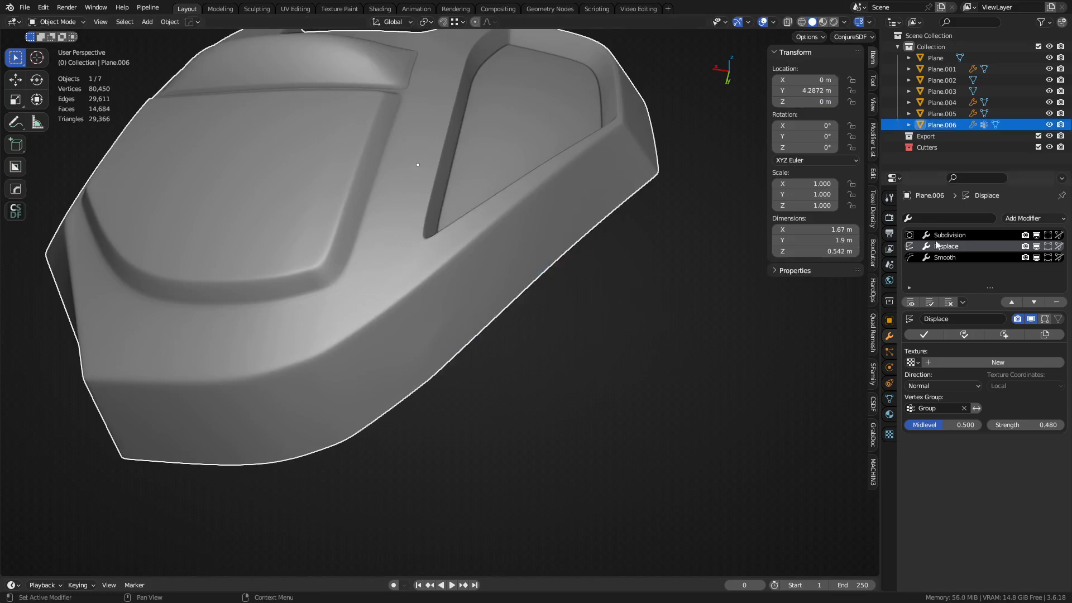
Step: Add a second Displace modifier limited to the vertex group "Group.001"
left_click(1012, 219)
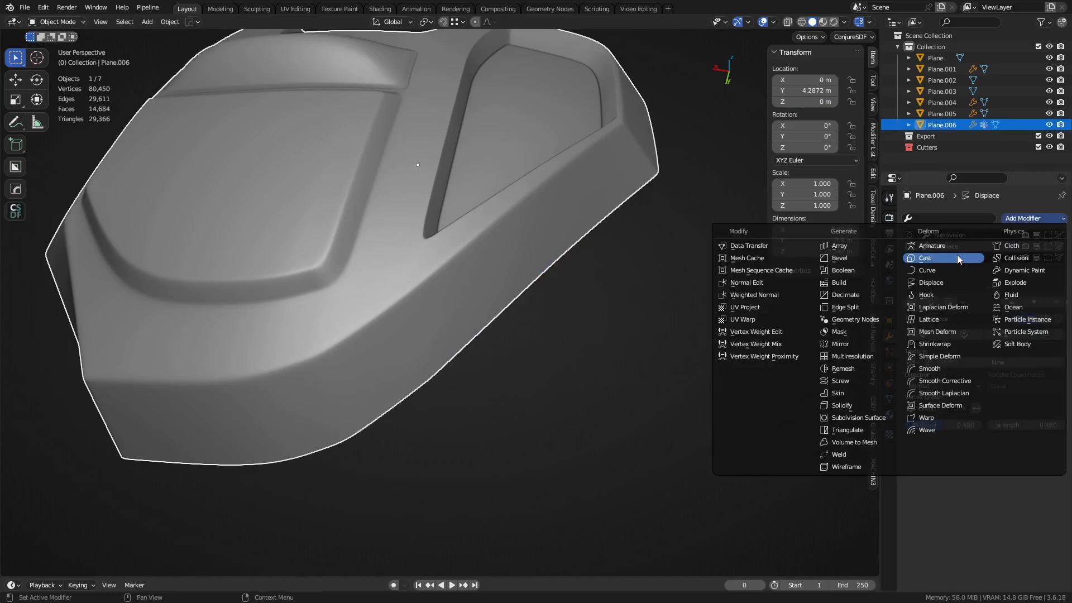
left_click(947, 284)
left_click(941, 407)
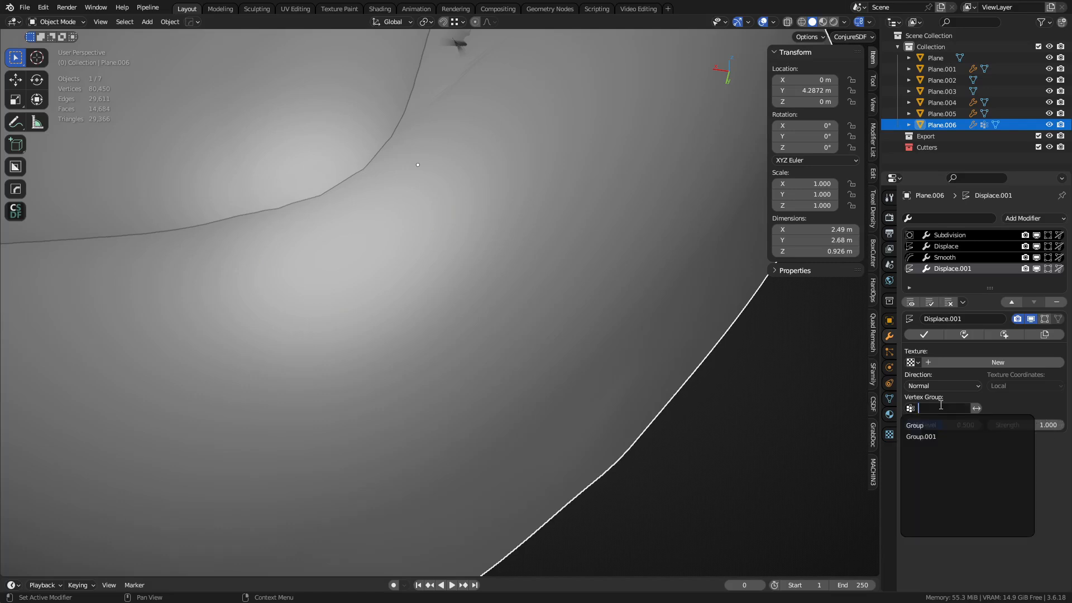
left_click(931, 436)
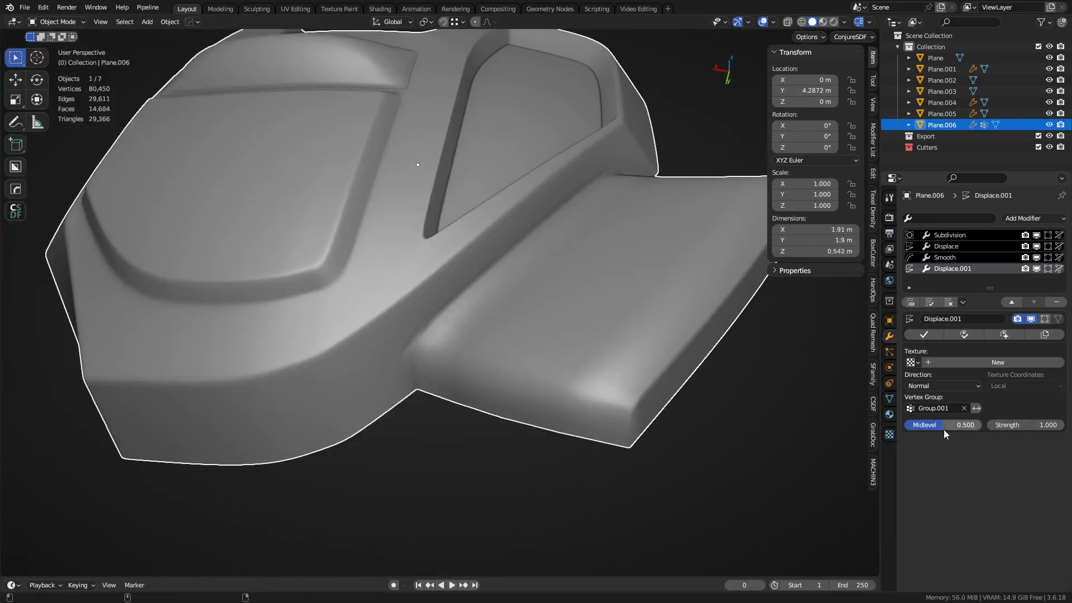
Step: Set the second Displace modifier's strength to -0.160 and switch the panel to Edit Mode
left_click_drag(1014, 425, 972, 425)
middle_click_drag(625, 301, 495, 316)
key("ctrl+Tab")
left_click(560, 319)
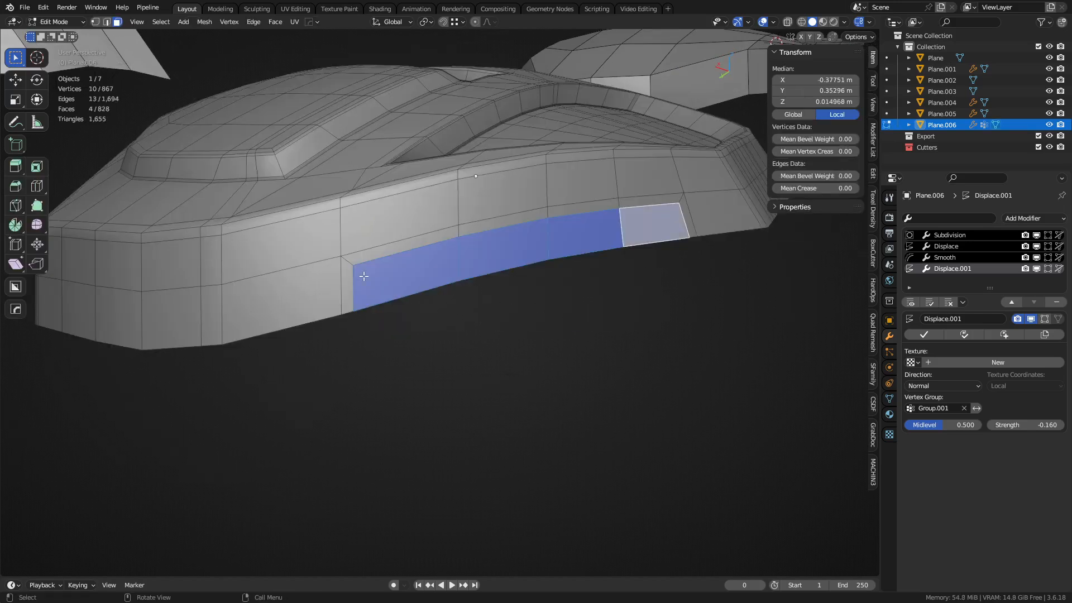
Step: Bevel the outer edge loop around the side-wall inset by 0.0139 m with two segments and return to Object Mode
key("2")
key("3")
left_click(348, 263, "alt")
key("shift+2")
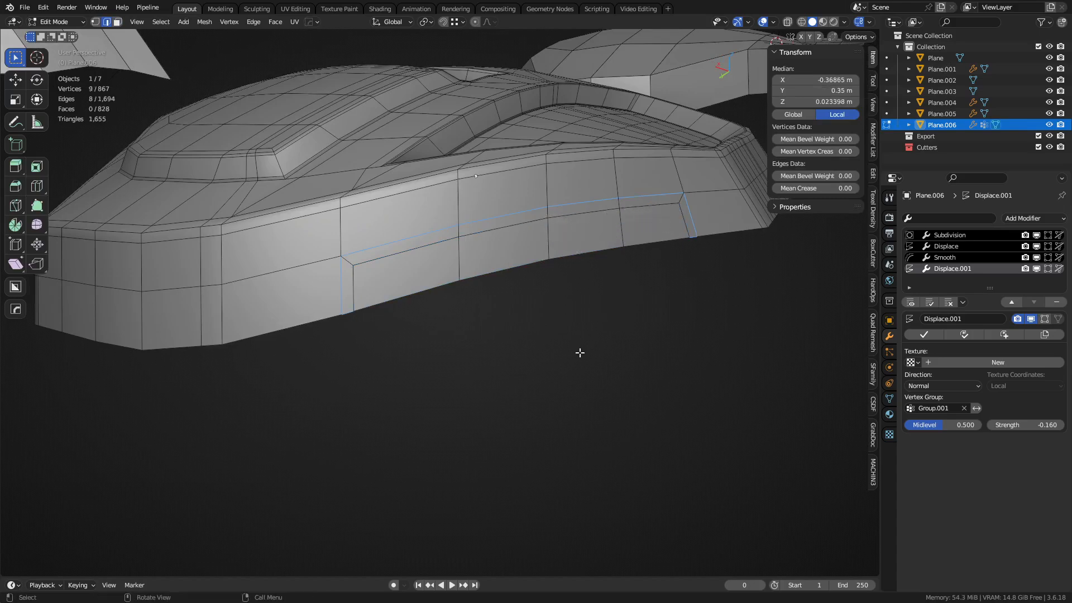
key("ctrl+b")
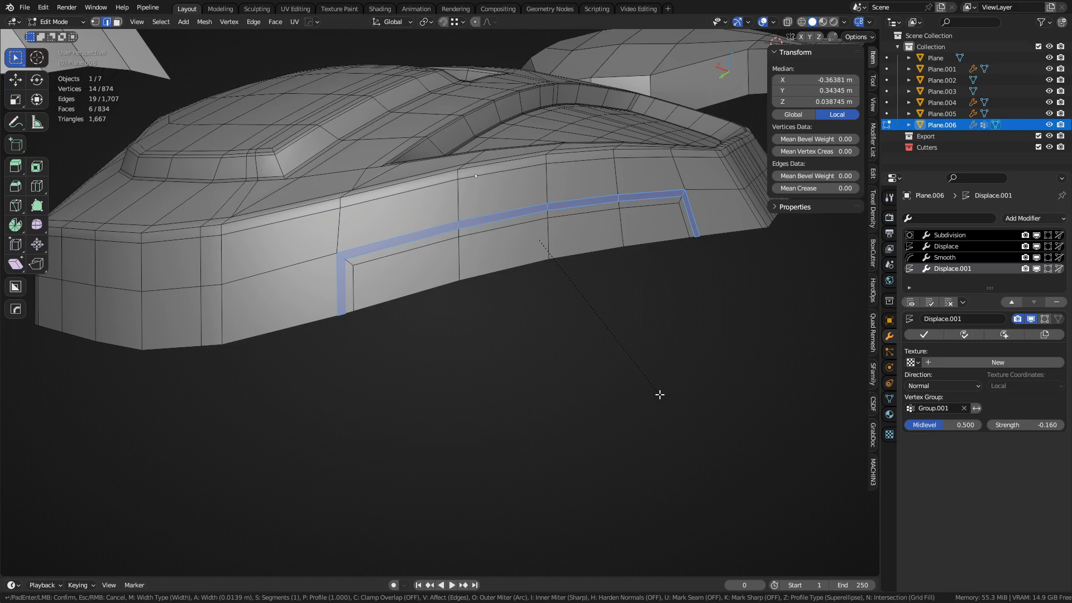
left_click(659, 395)
key("ctrl+Tab")
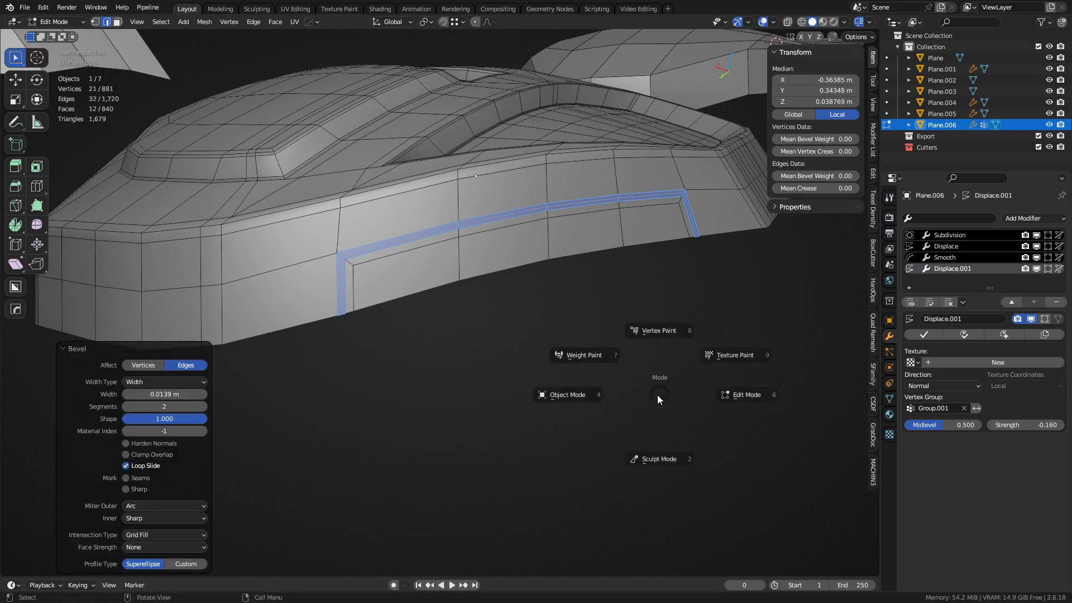
left_click(579, 400)
left_click(521, 372)
key("shift+z")
middle_click_drag(490, 314, 489, 320)
Step: Apply smooth shading to the panel and set its subdivision level to 2
left_click(457, 265)
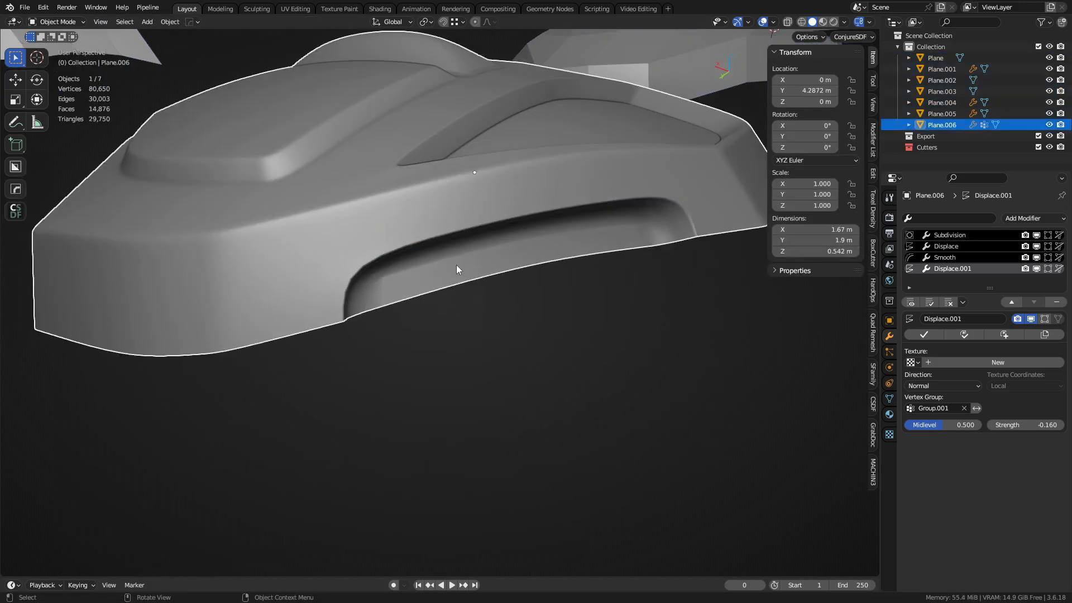
right_click(456, 276)
left_click(463, 299)
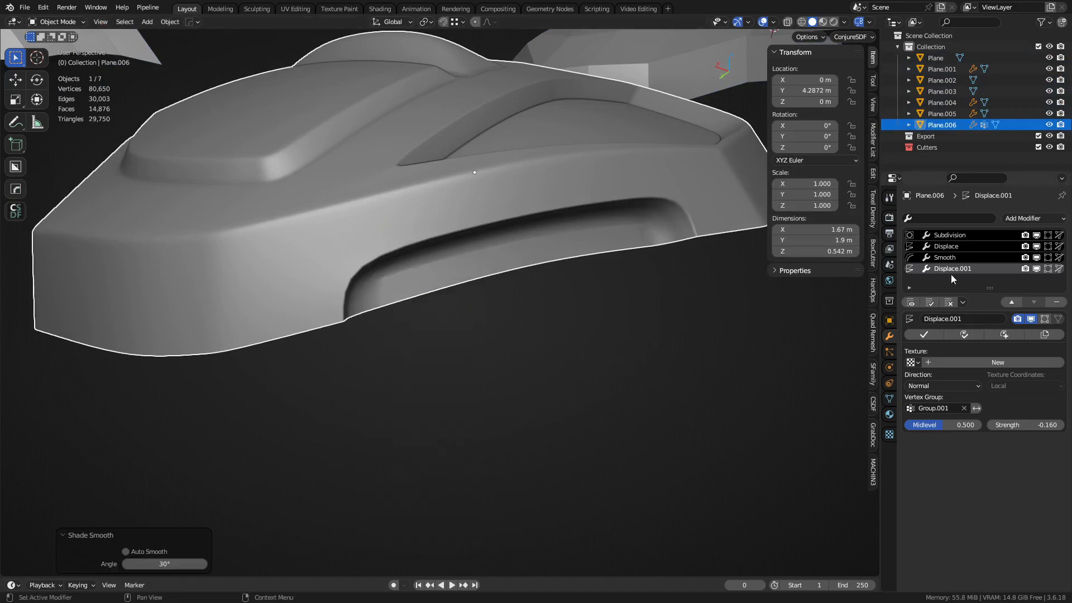
key("ctrl+1")
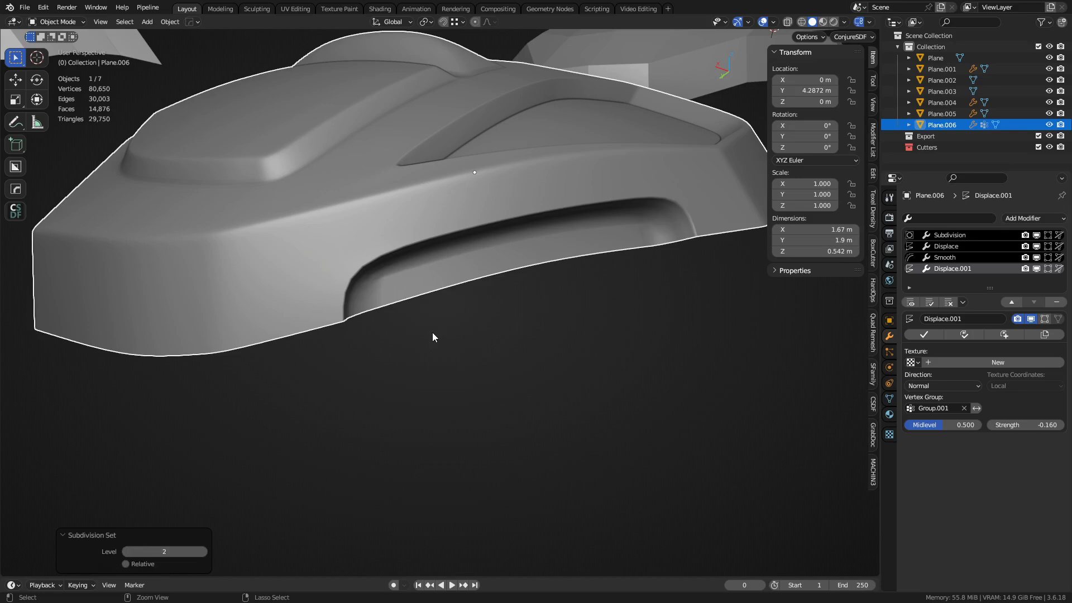
Step: Compare the detailed panel's surface at subdivision levels 1, 2 and 3, finishing at level 2
key("ctrl+3")
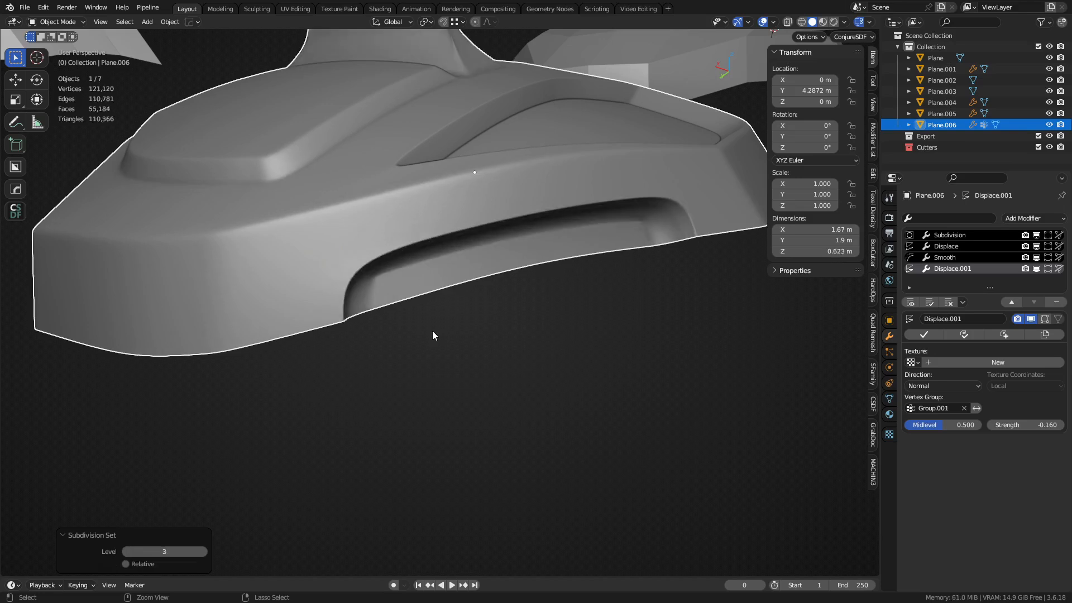
scroll(432, 331, "down", 3)
middle_click_drag(457, 214, 487, 344)
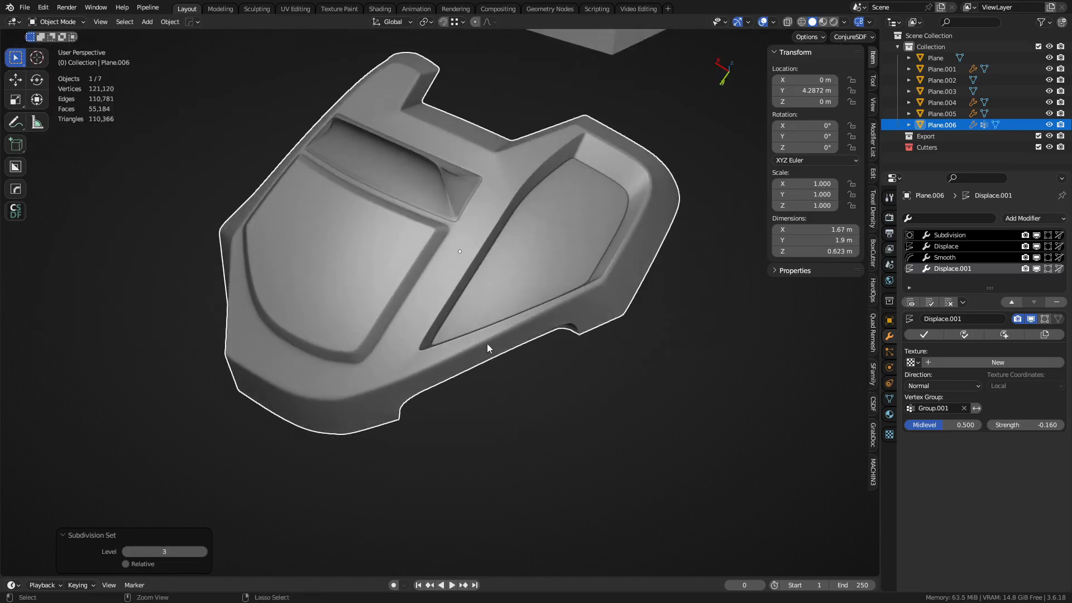
key("ctrl+2")
key("ctrl+1")
key("ctrl+2")
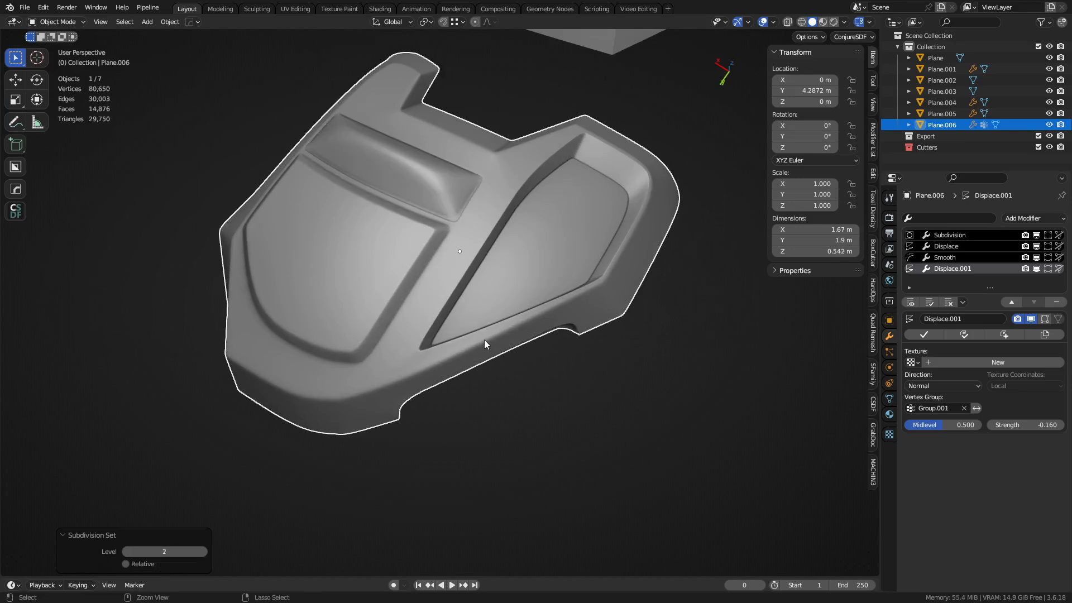
key("ctrl+3")
key("ctrl+2")
key("ctrl+1")
key("ctrl+2")
middle_click_drag(505, 392, 522, 361)
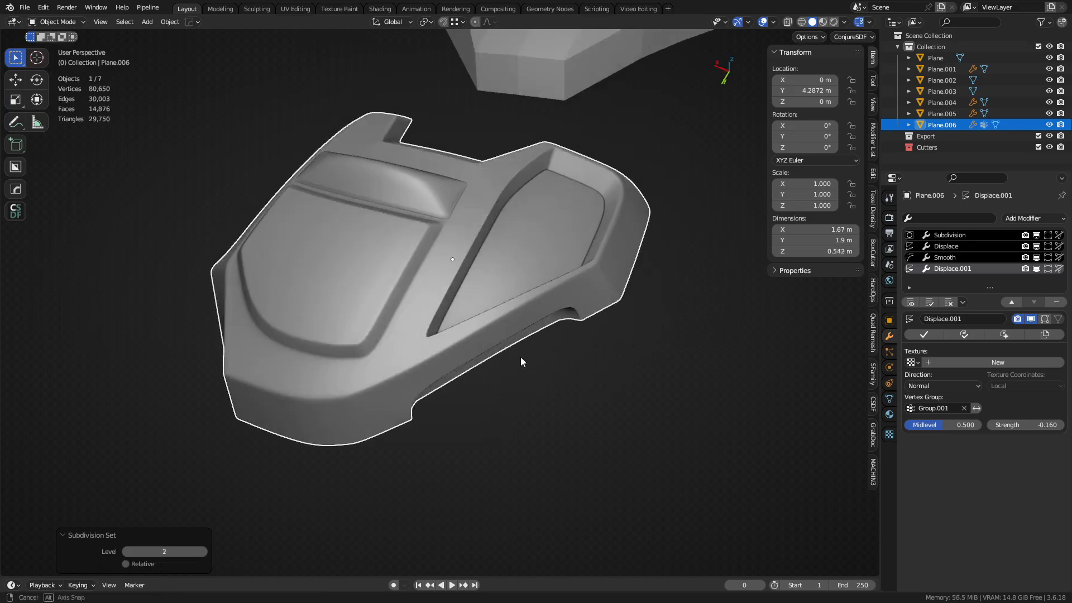
Step: Set the strength of the panel's first Displace modifier to 0.430
left_click(965, 258)
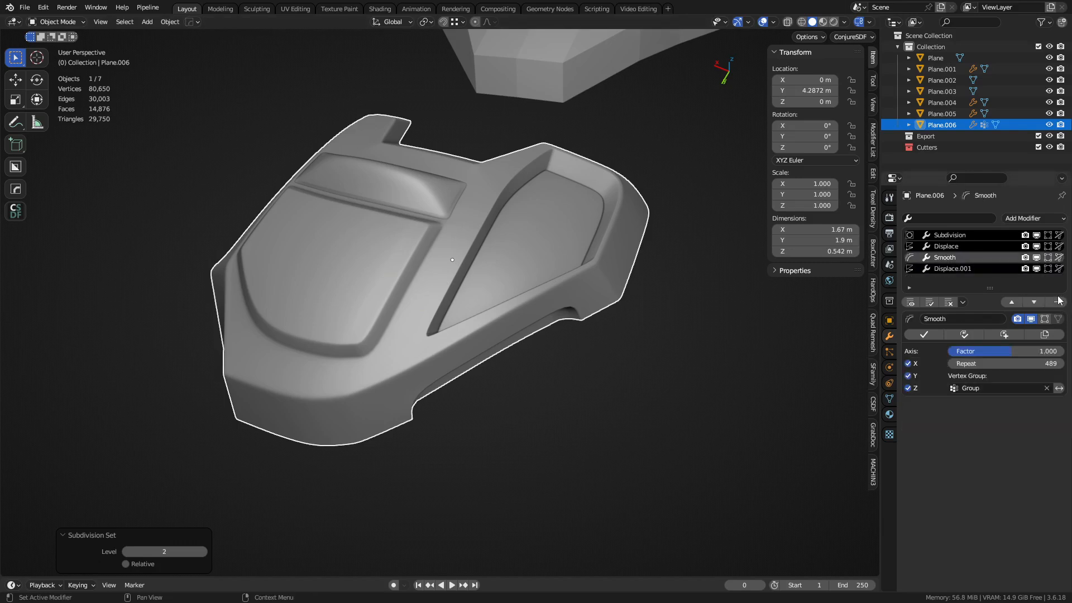
left_click(961, 249)
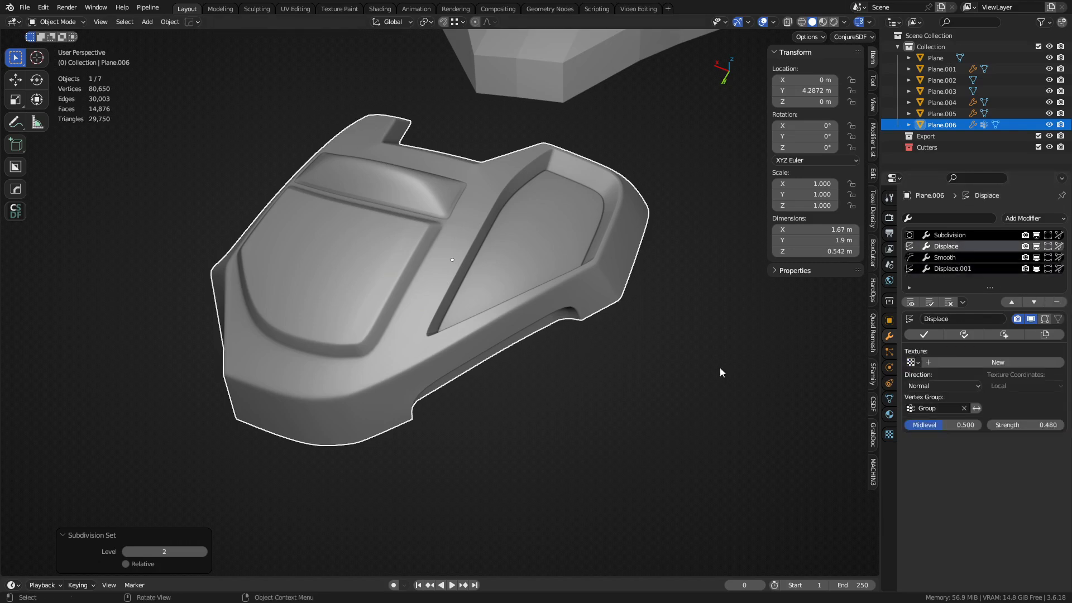
middle_click_drag(721, 373, 759, 385)
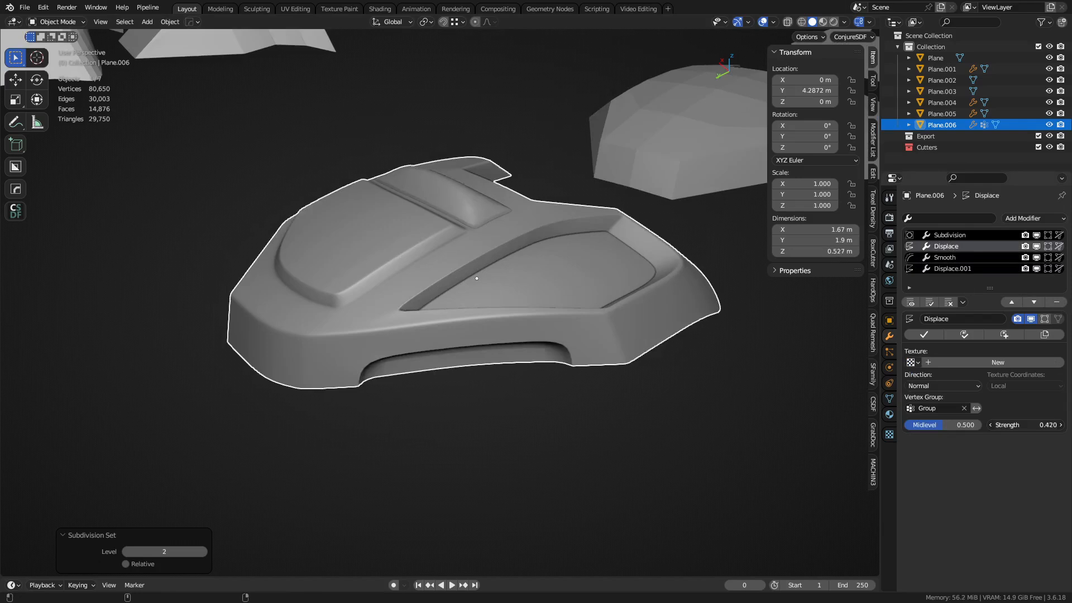
left_click_drag(1026, 425, 1030, 425)
left_click(638, 372)
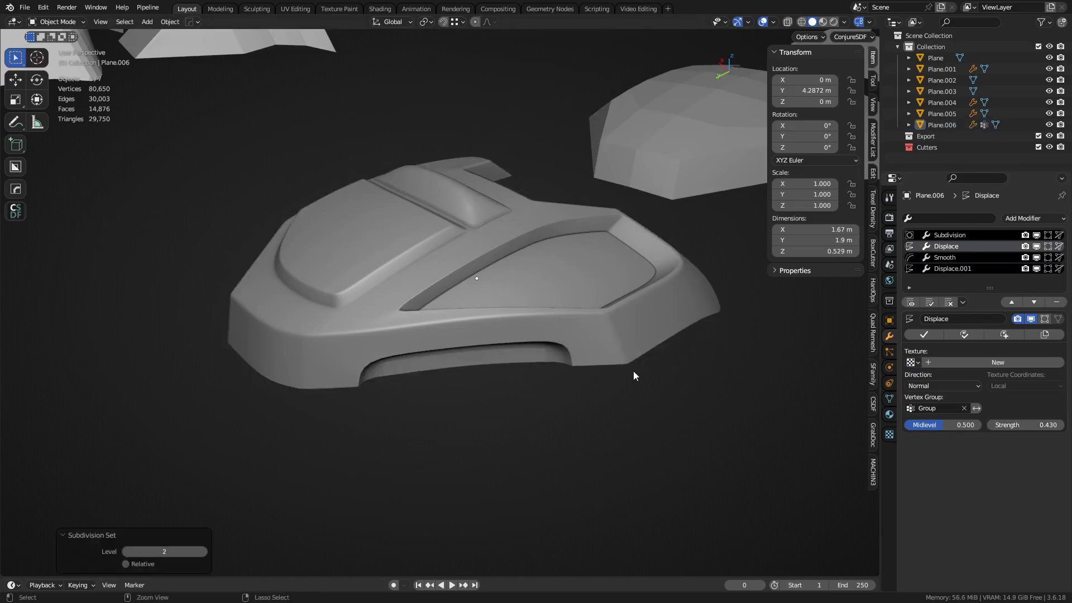
Step: Raise the panel's subdivision to level 3 and set the first Displace modifier's strength to 0.230
middle_click_drag(535, 418, 534, 337)
scroll(534, 338, "up", 4)
left_click(515, 340)
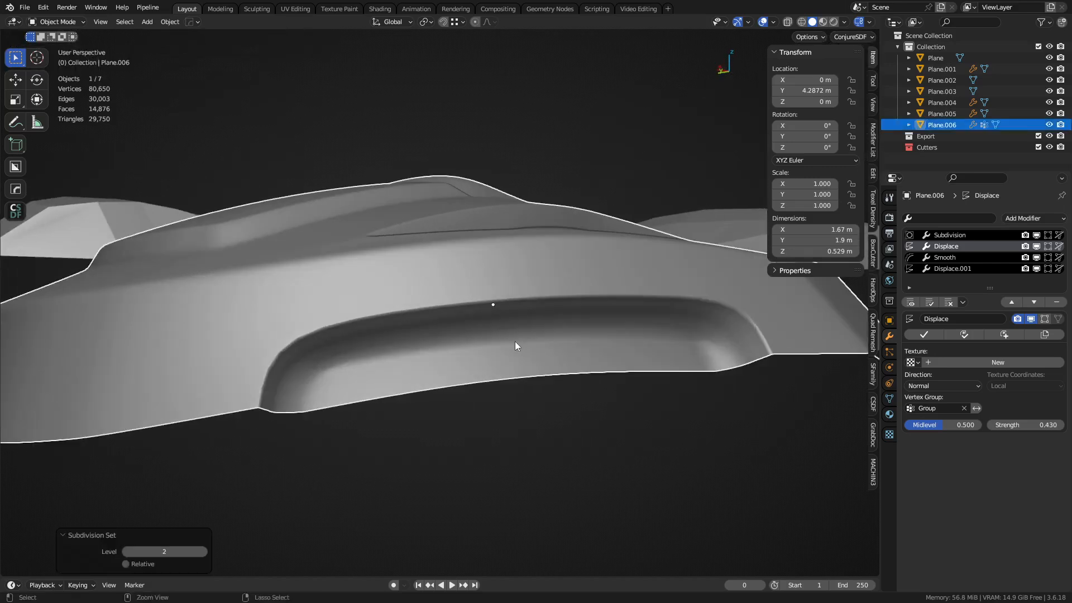
key("ctrl+3")
middle_click_drag(515, 341, 733, 356)
left_click(967, 260)
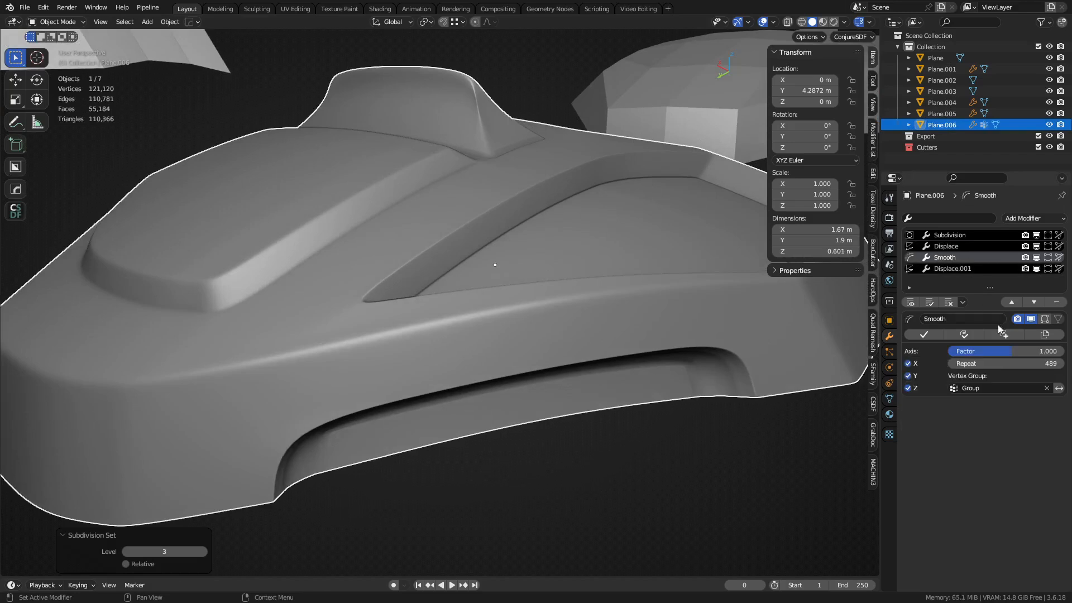
left_click(967, 250)
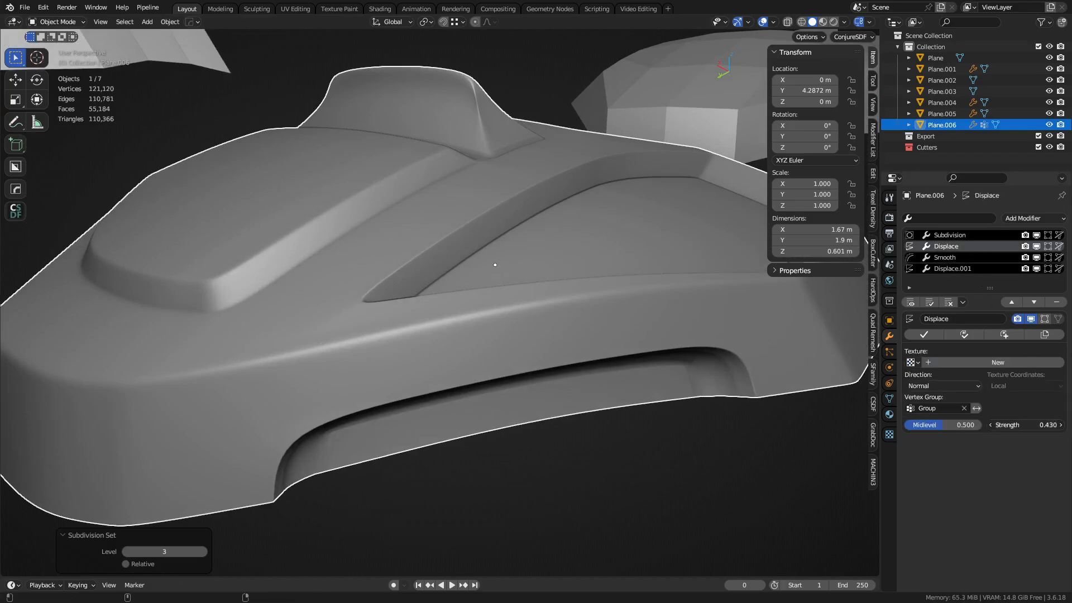
left_click_drag(1027, 425, 1011, 425)
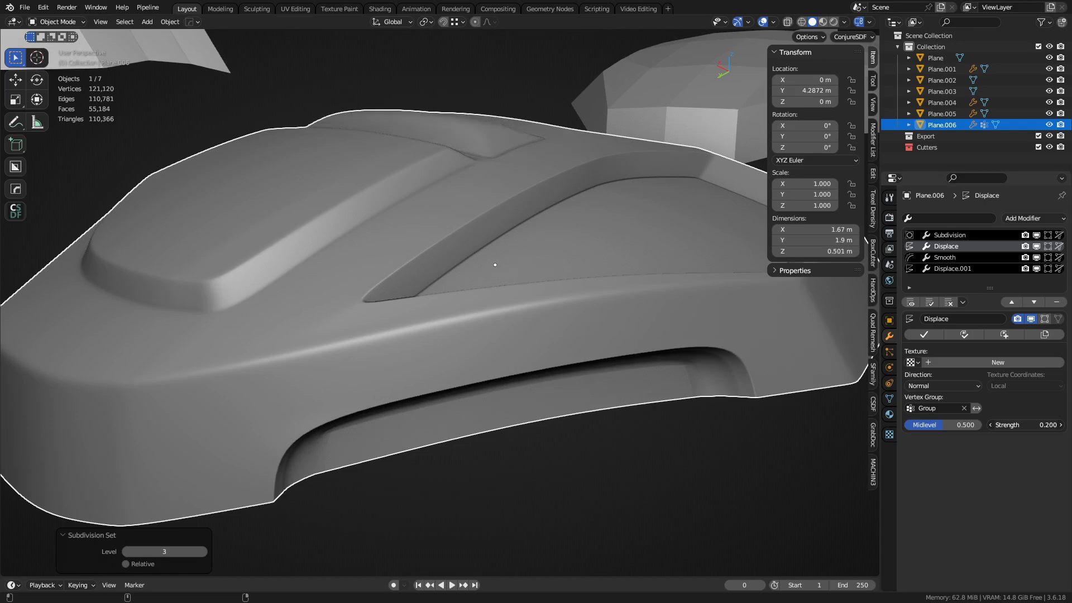
key("alt+a")
Step: Examine the panel's base mesh from the open rear side in Edit Mode and its modified surface in Object Mode
middle_click_drag(484, 378, 452, 331)
key("shift+z")
key("ctrl+Tab")
left_click(498, 326)
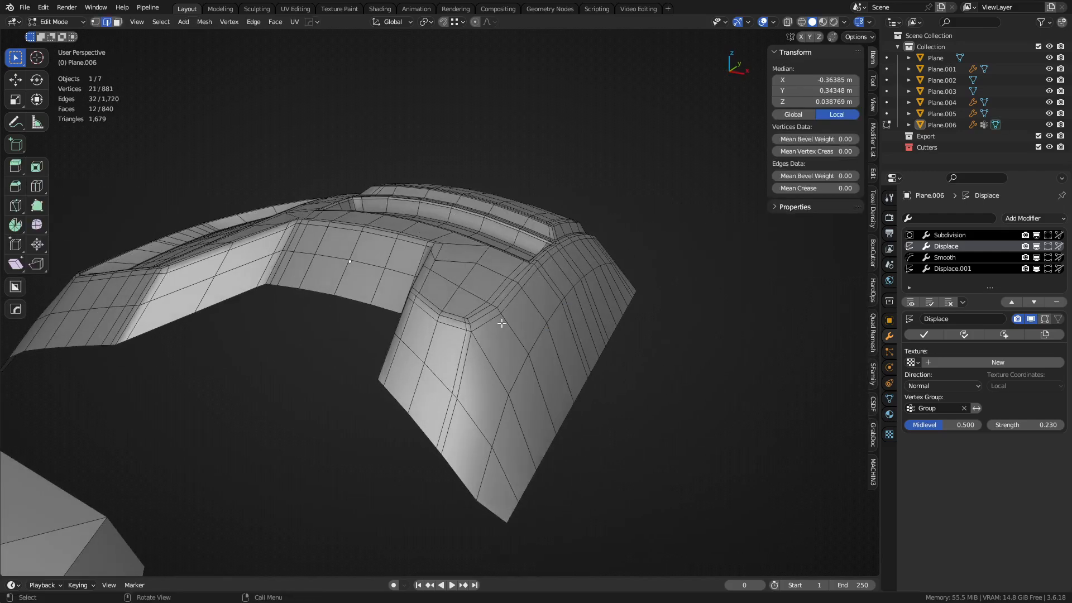
key("ctrl+Tab")
left_click(387, 304)
mouse_move(343, 230)
middle_mouse_down()
mouse_move(501, 304)
mouse_move(515, 418)
mouse_move(505, 415)
mouse_move(562, 454)
mouse_move(263, 336)
mouse_move(434, 407)
middle_mouse_up()
key("shift+z")
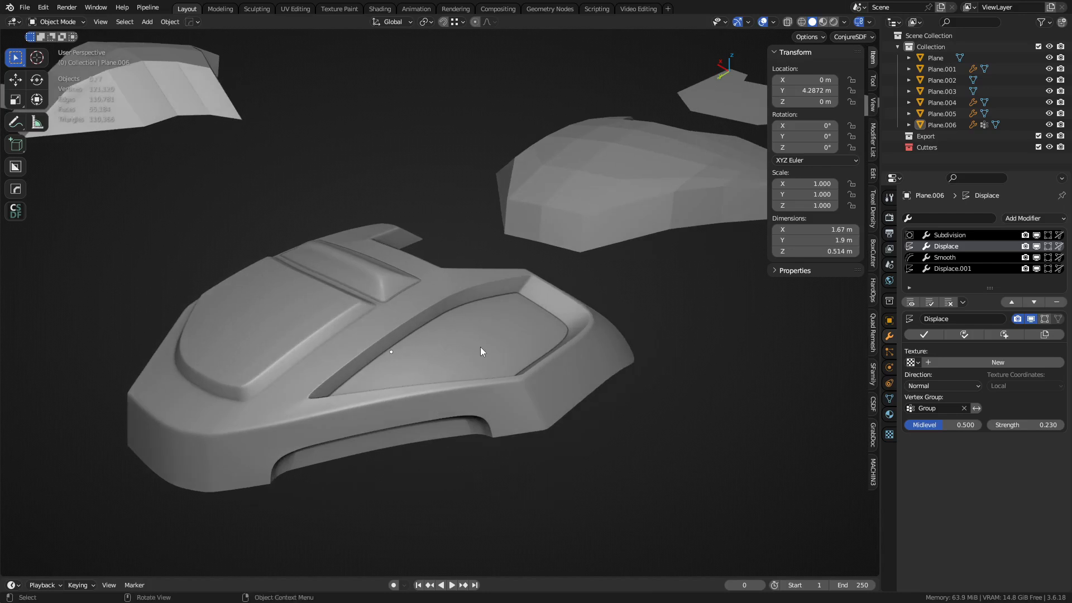
middle_click_drag(340, 386, 506, 338, "shift")
scroll(464, 326, "up", 2)
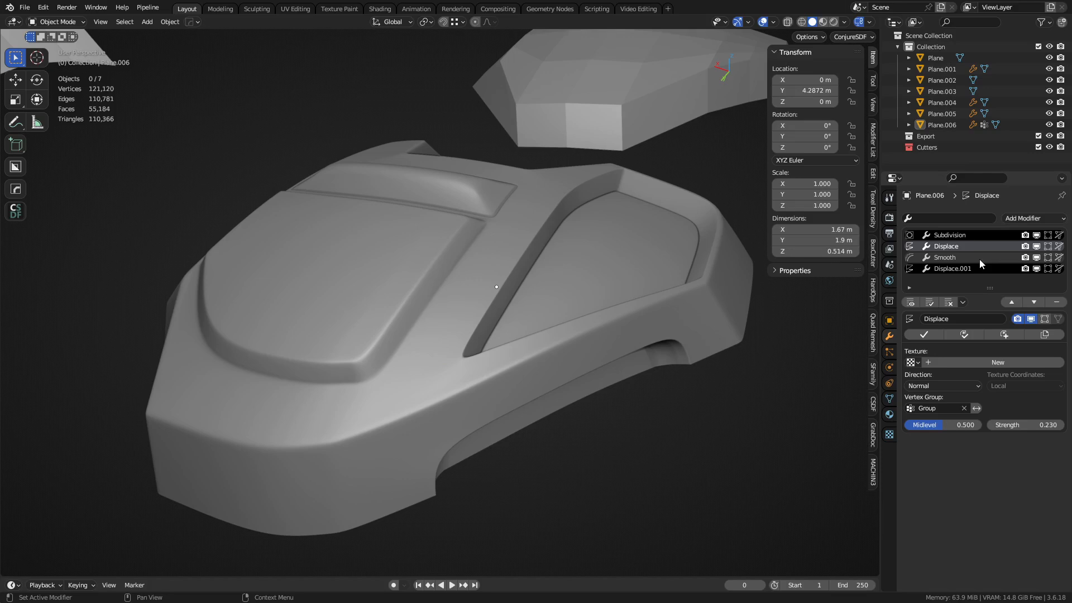
Step: Set the detailed panel's subdivision to level 2 and show its wireframe over the shaded surface
left_click(474, 363)
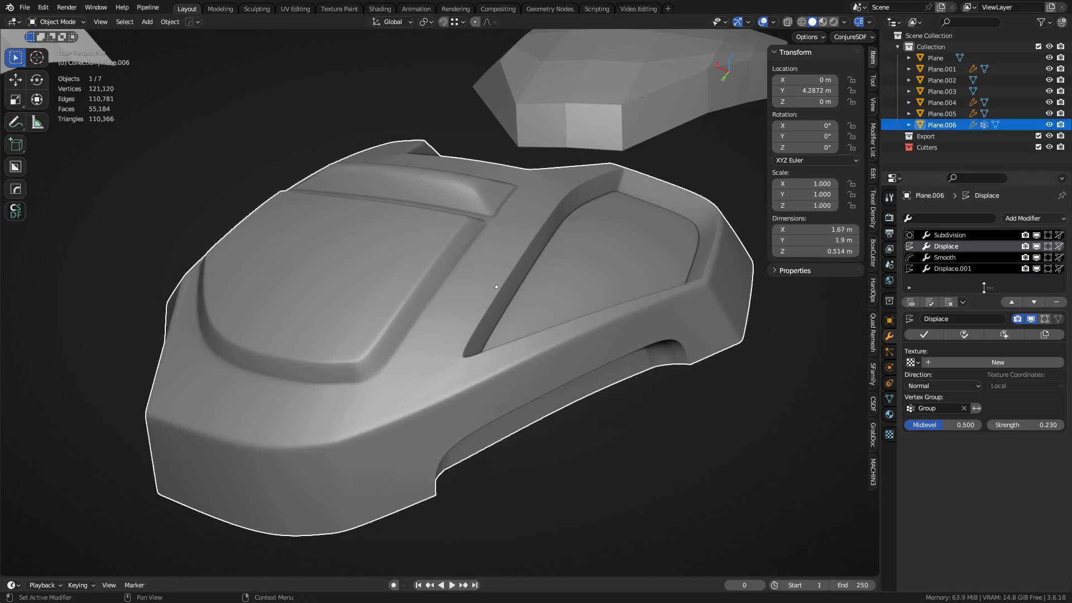
key("ctrl+1")
key("ctrl+2")
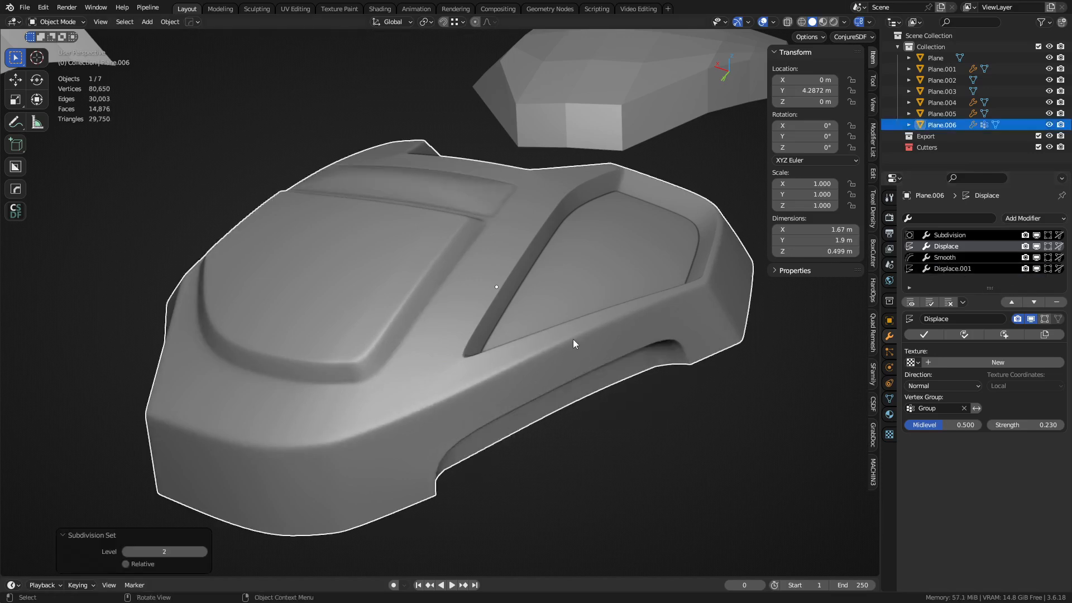
key("shift+w")
middle_click_drag(571, 344, 591, 324)
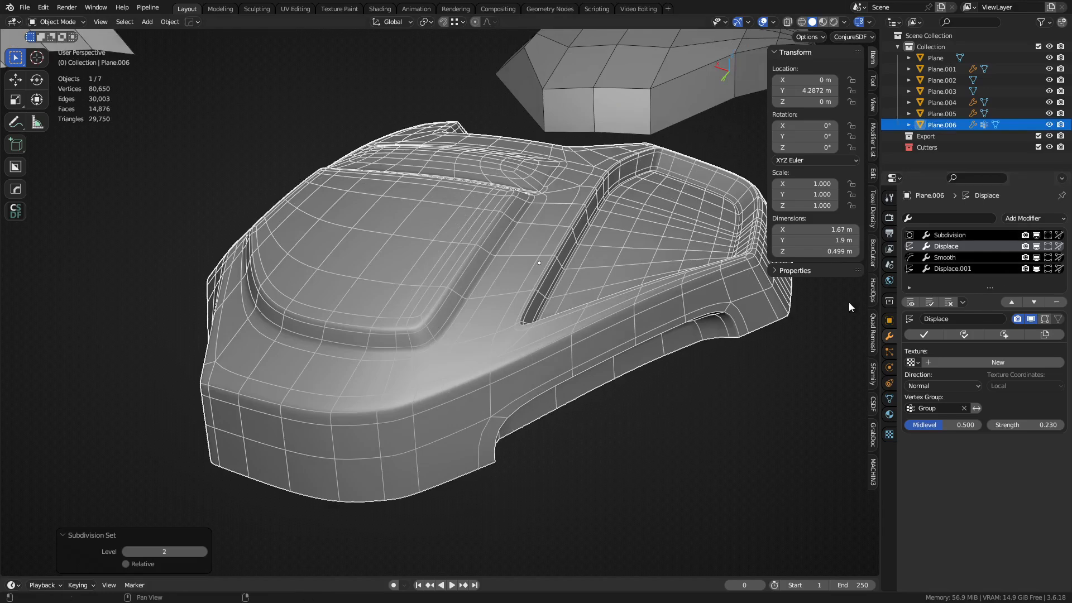
left_click(548, 472)
left_click(608, 341)
Step: Try adding a Multiresolution modifier to the panel, and undo the modifier changes
left_click(1020, 219)
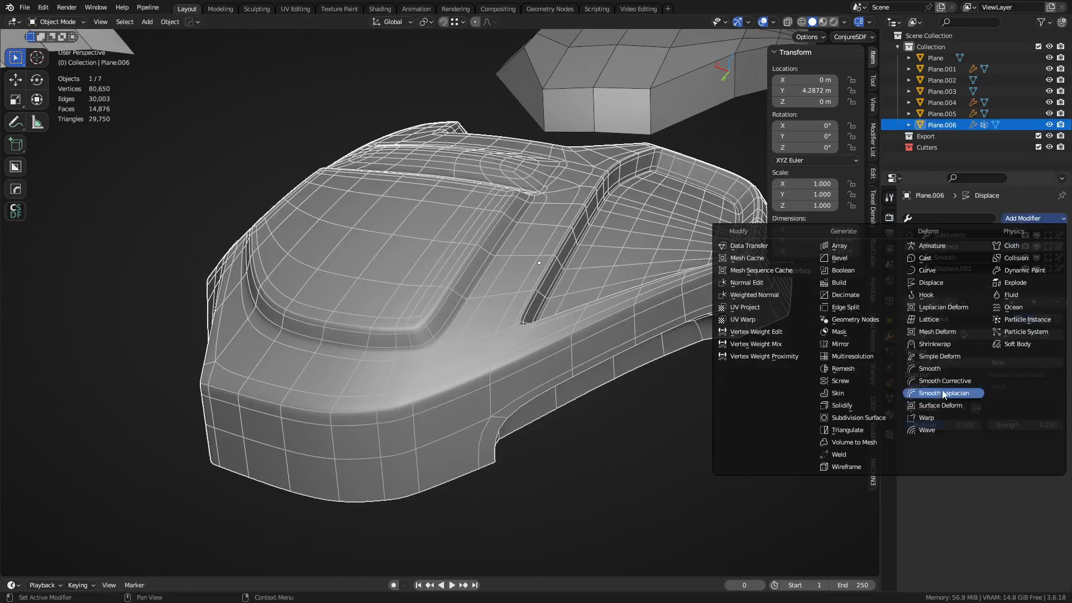
left_click(869, 360)
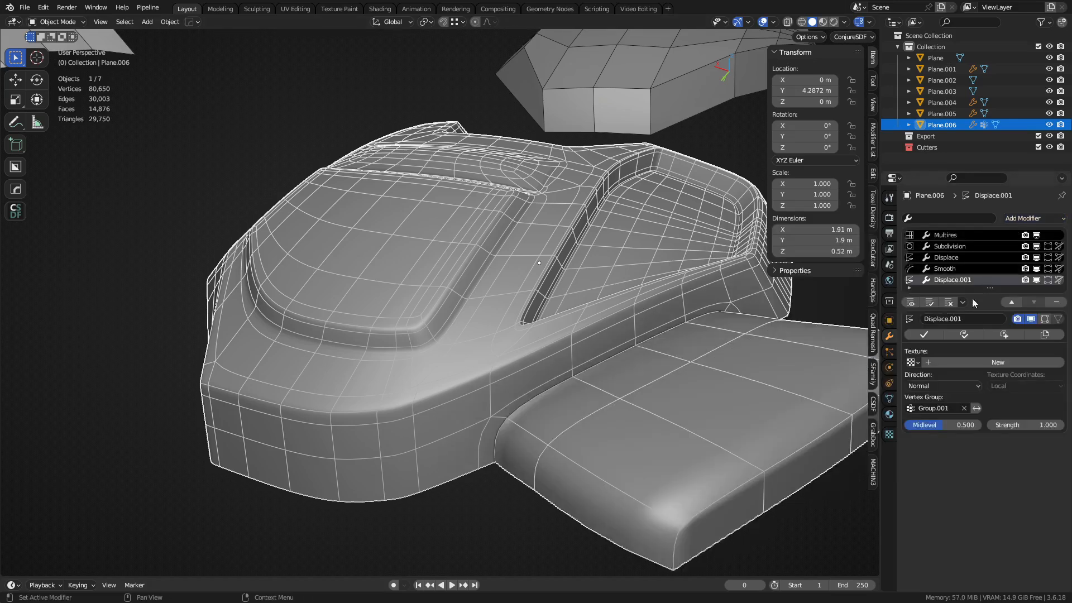
left_click(957, 234)
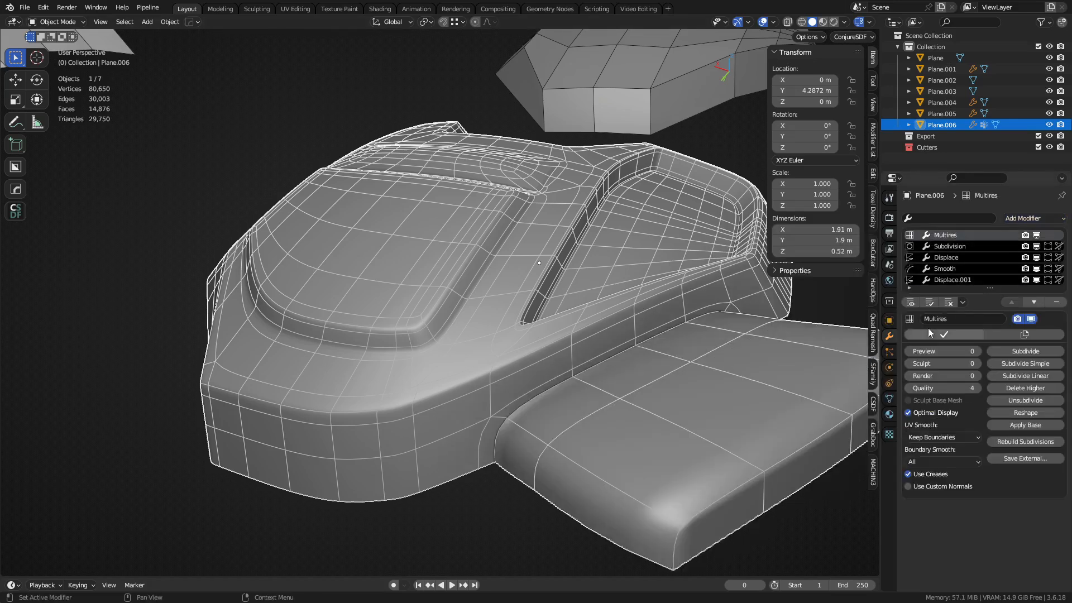
left_click(1057, 303)
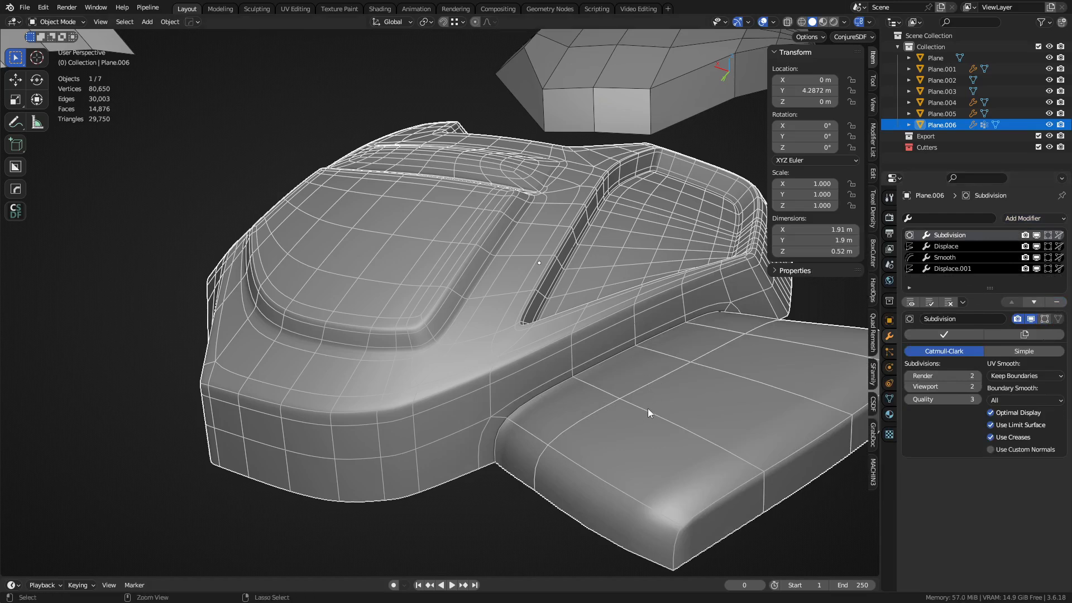
key("ctrl+z")
key("ctrl+z")
key("ctrl+z")
key("ctrl+z")
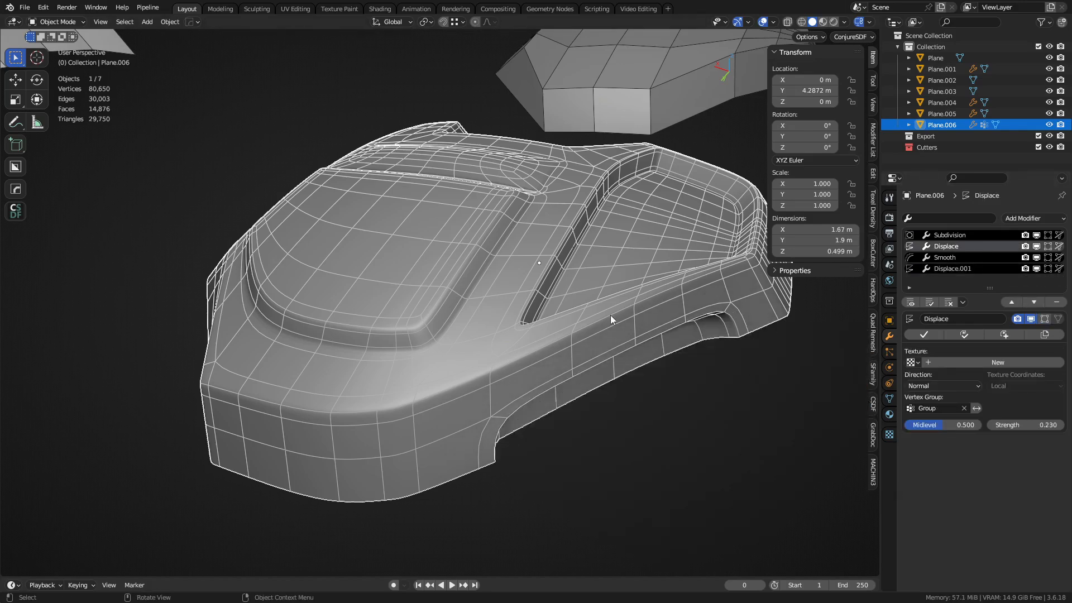
key("ctrl+Tab")
key("Escape")
key("a")
key("a")
Step: Move the flat outline, the faceted blockout and the detailed panel together about 3.0 m in X and 3.53 m in Y
scroll(549, 319, "down", 4)
middle_click_drag(549, 320, 562, 394)
scroll(581, 287, "down", 2)
middle_click_drag(582, 287, 601, 385, "shift")
middle_click_drag(562, 317, 481, 312)
scroll(481, 311, "down", 2)
left_click(581, 310, "shift")
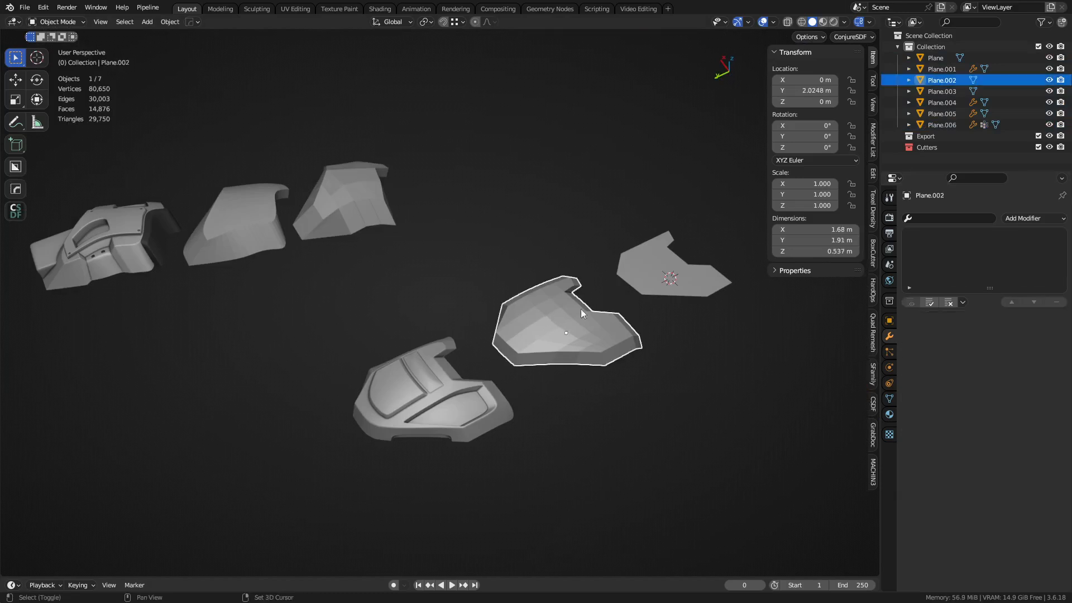
left_click(665, 275, "shift")
key("g")
key("shift+z")
right_click(274, 319)
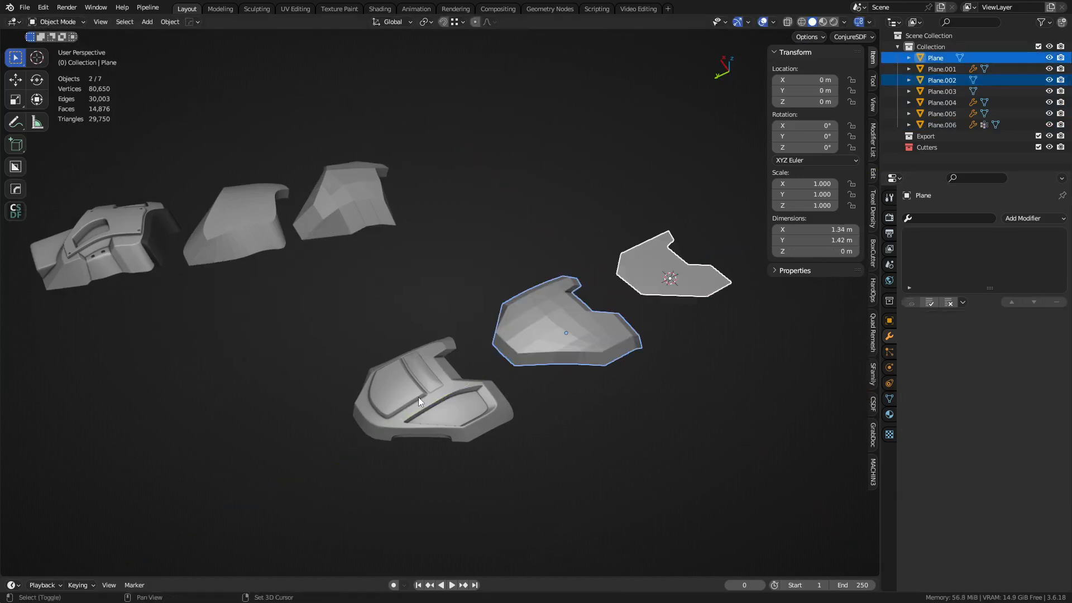
left_click(418, 397, "shift")
key("g")
key("shift+z")
left_click(187, 324)
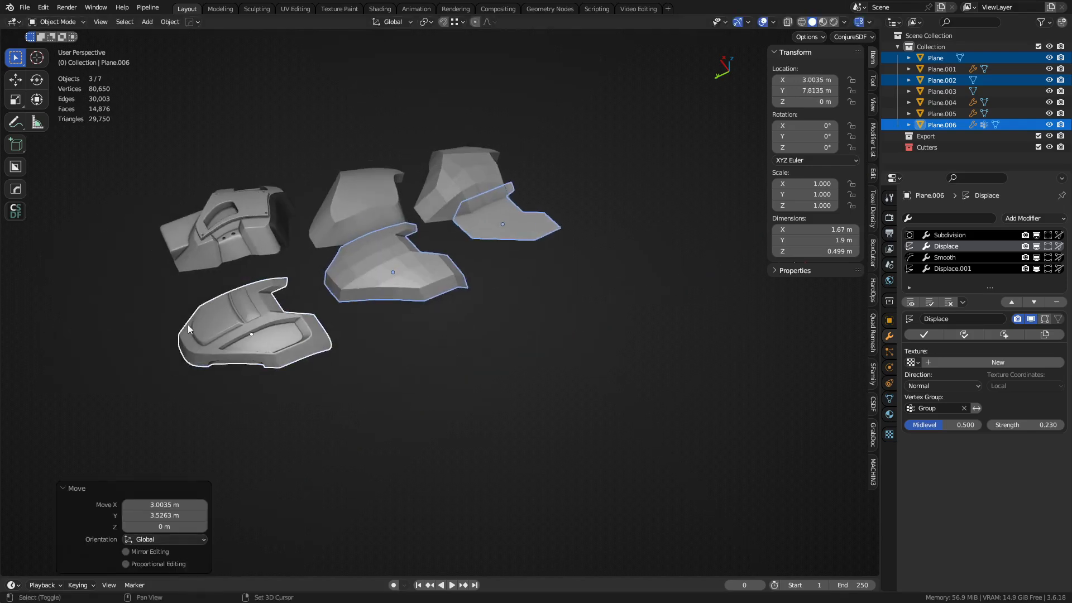
Step: In top view, rotate the three pieces about -8.57° around Z and shift them about -0.32 m in X and 0.37 m in Y
middle_click_drag(188, 324, 536, 357)
key("r")
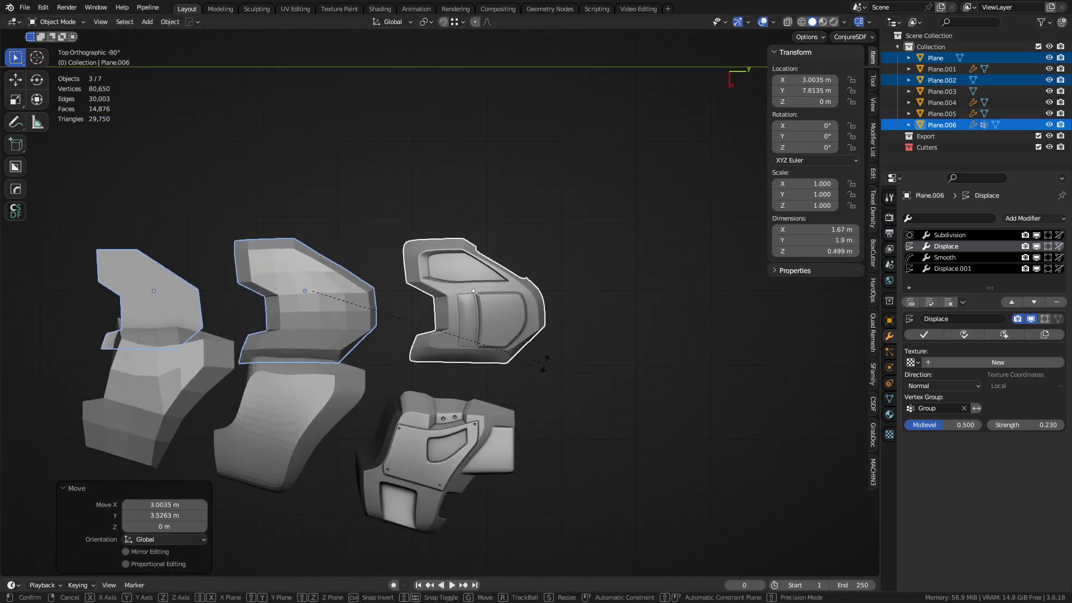
left_click(536, 388)
key("g")
left_click(577, 406)
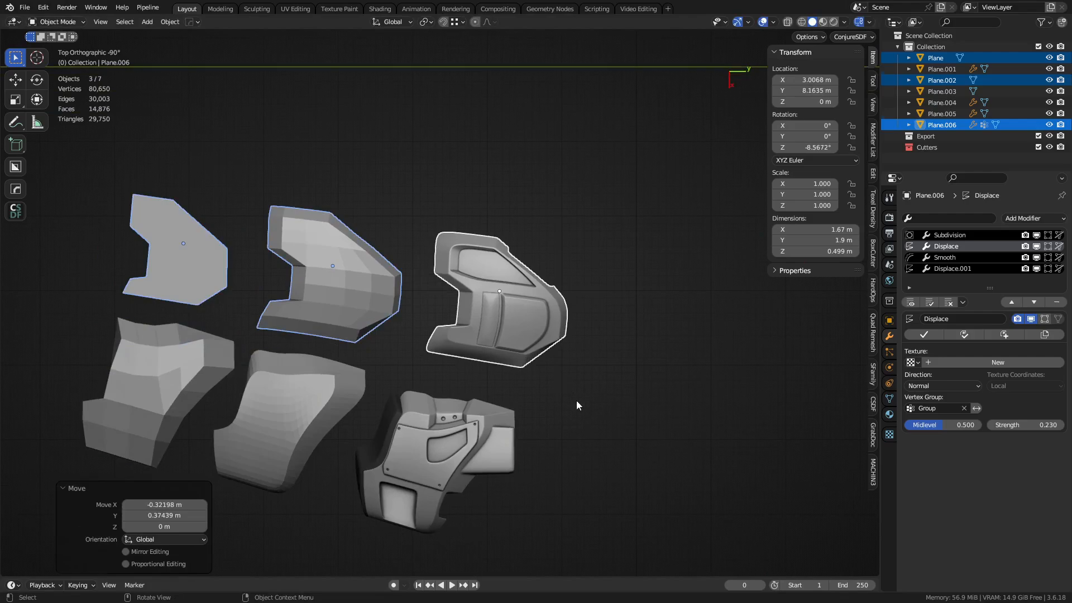
left_click(577, 401)
Step: Show the wireframe on all the models and examine the topology of the finished panels beside their blockouts
middle_click_drag(576, 401, 442, 309)
scroll(518, 400, "up", 3)
scroll(605, 330, "up", 2)
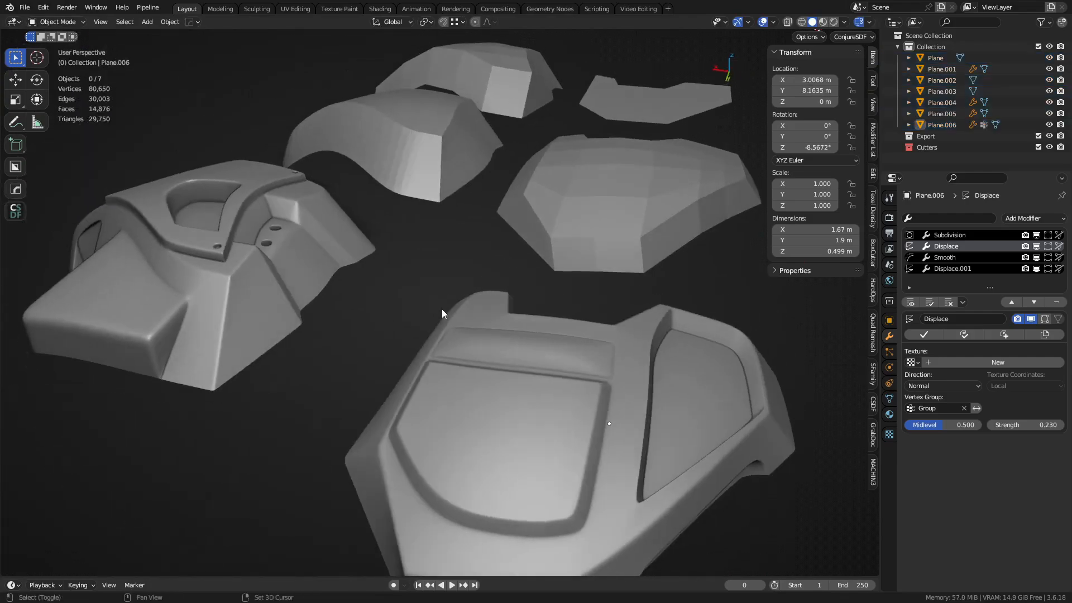
scroll(550, 346, "down", 2)
key("shift+w")
middle_click_drag(550, 345, 491, 462)
scroll(490, 462, "up", 3)
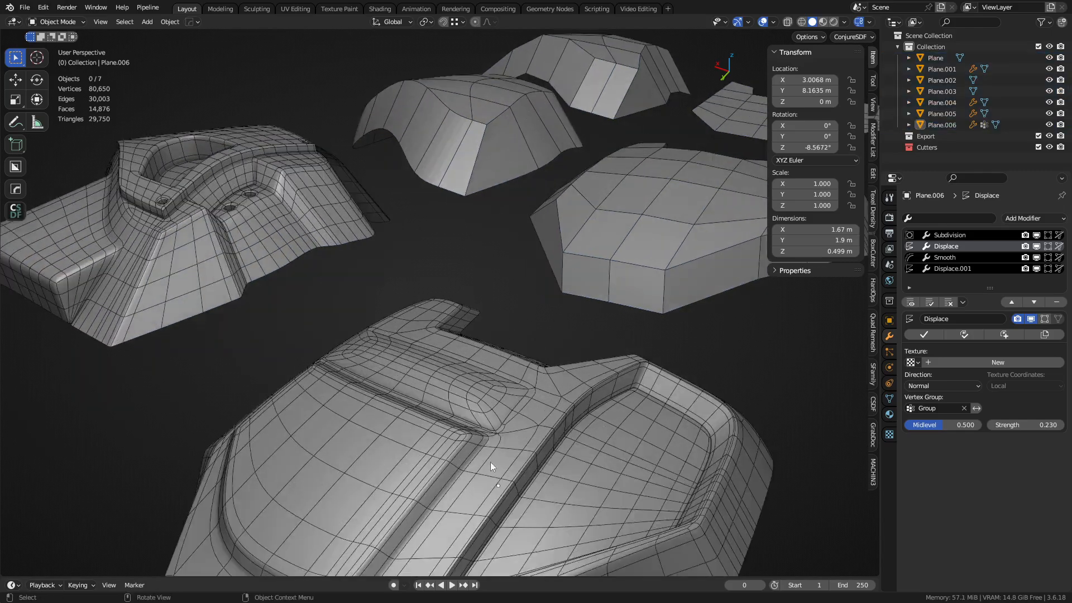
scroll(491, 461, "down", 2)
Step: Dissolve the edge loop crossing the detailed panel's raised section and recess near their inner edge, and return to Object Mode
left_click(391, 364)
key("Tab")
scroll(382, 366, "up", 5)
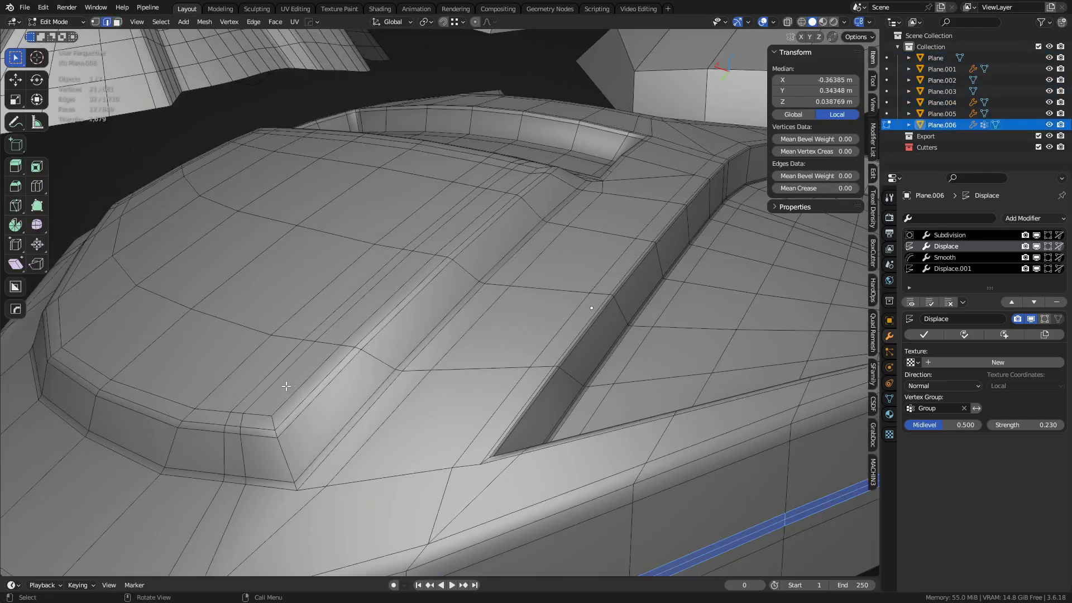
scroll(286, 386, "down", 4)
left_click(337, 392, "alt")
middle_click_drag(338, 392, 268, 461)
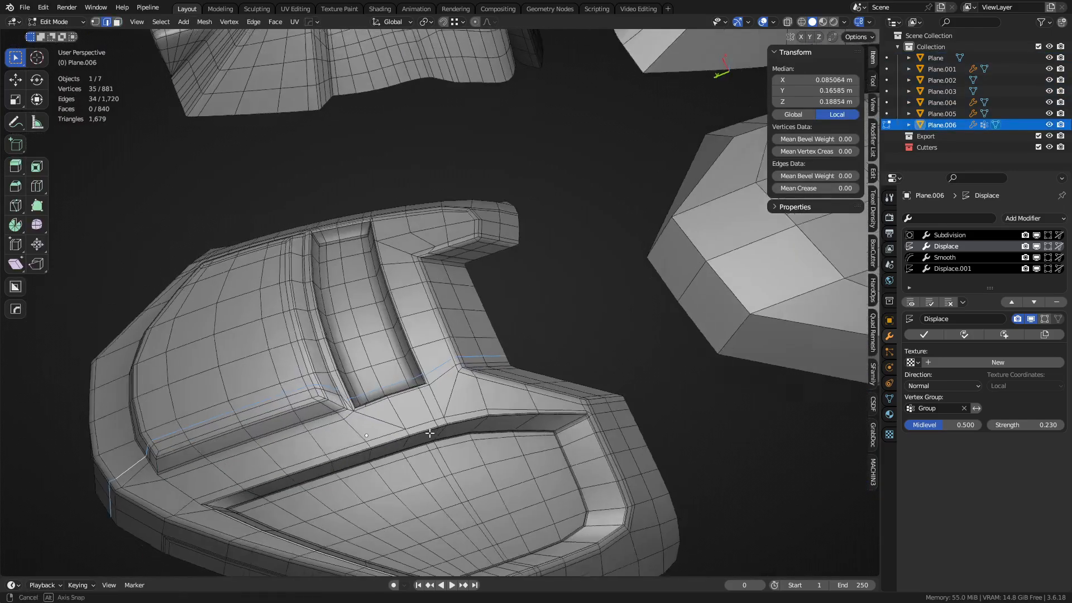
scroll(391, 430, "up", 3)
middle_click_drag(422, 438, 386, 492)
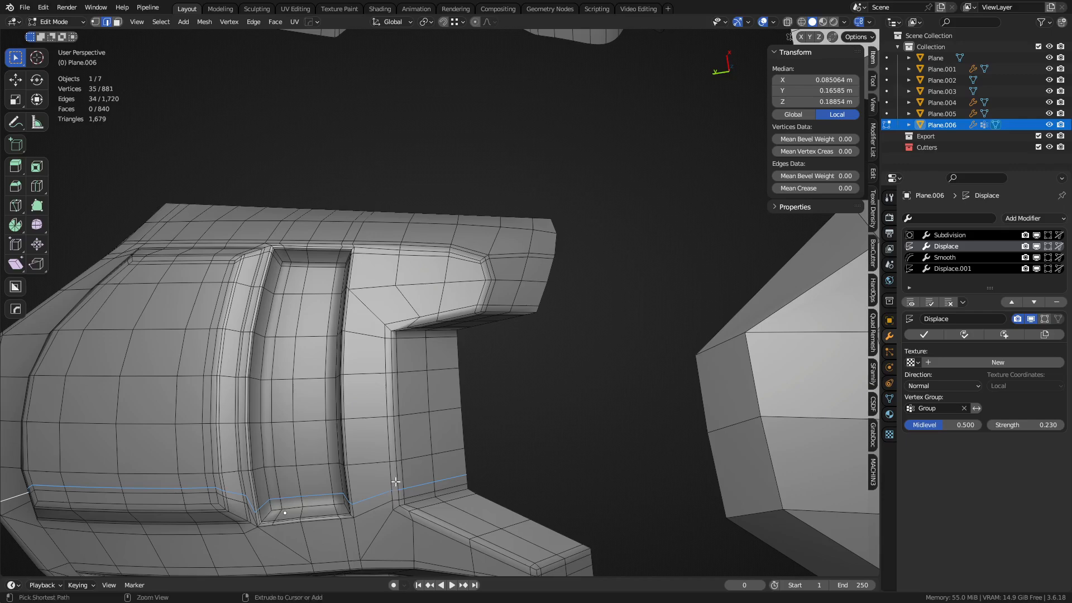
key("ctrl+x")
scroll(396, 482, "down", 3)
middle_click_drag(396, 482, 479, 377)
key("ctrl+Tab")
left_click(551, 337)
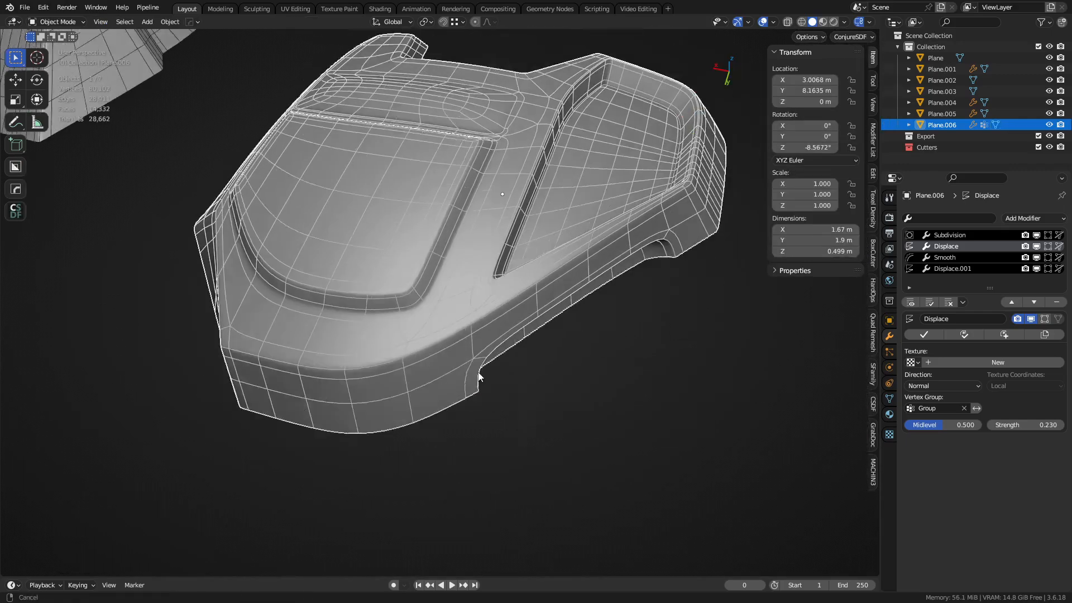
Step: In Edit Mode, shape two faces at the raised section's corner nearest the large recess with LoopTools Circle, radius 0.04 and angle 4.7°
key("Tab")
left_click(382, 287)
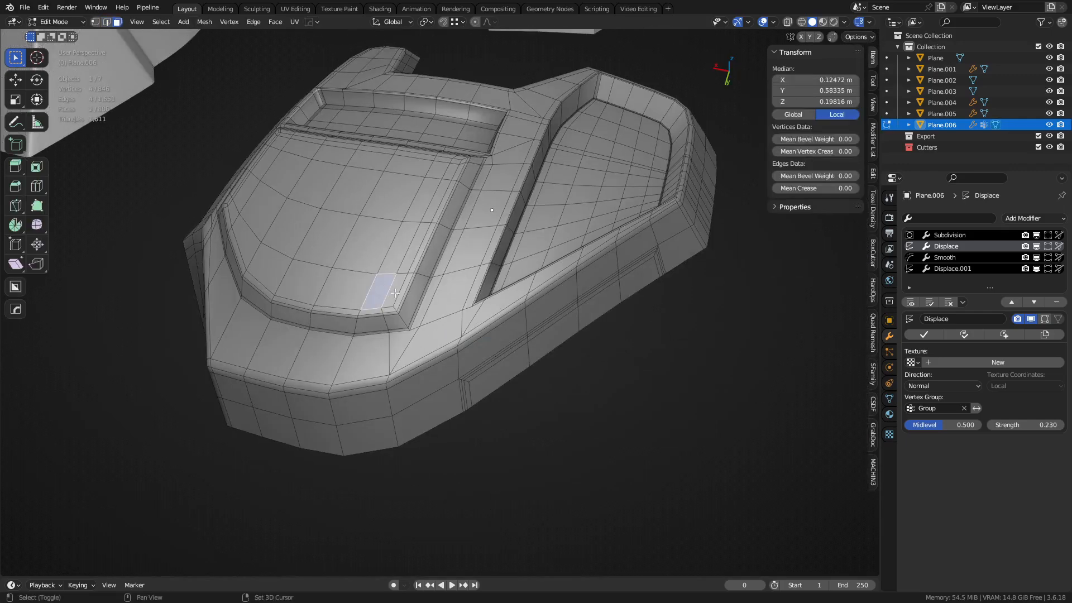
left_click(398, 293, "shift")
scroll(398, 293, "up", 4)
right_click(543, 276)
mouse_move(576, 319)
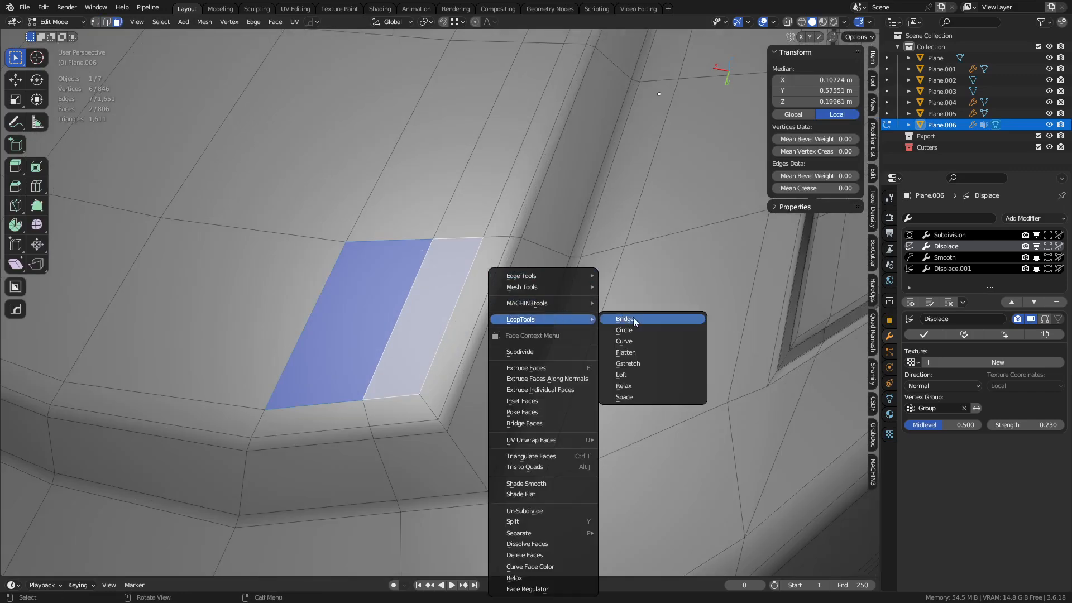
left_click(644, 327)
left_click(80, 512)
left_click(80, 511)
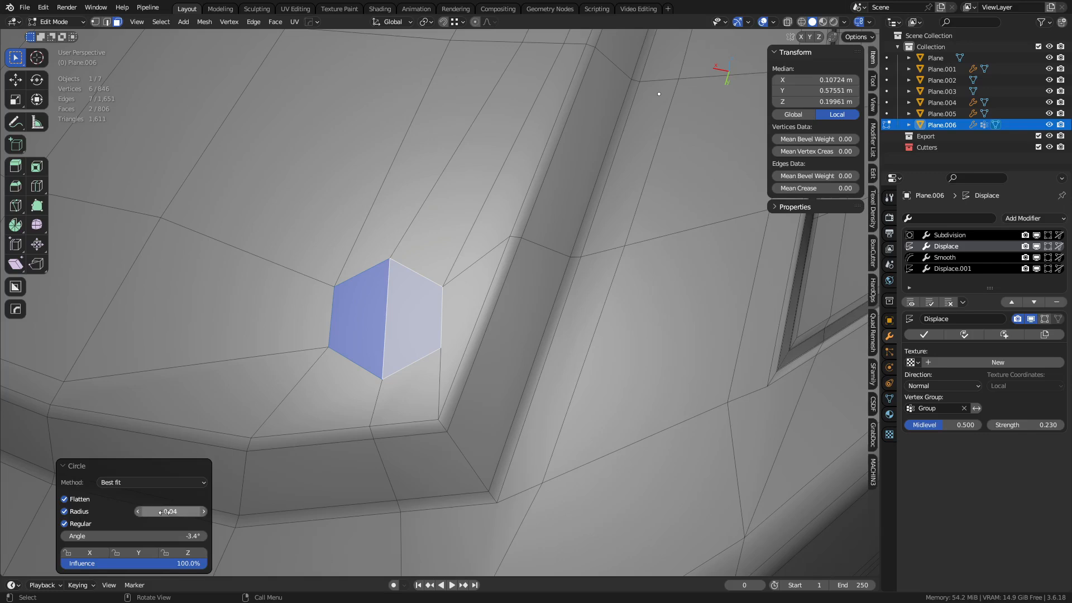
left_click_drag(172, 511, 146, 536)
left_click(178, 524)
left_click(149, 523)
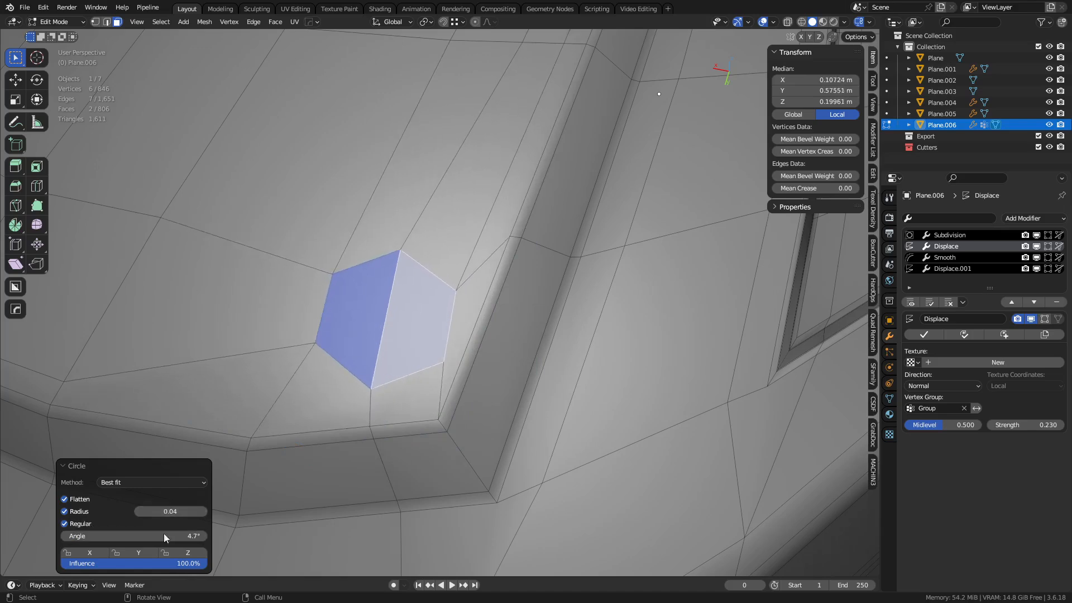
middle_click_drag(484, 400, 499, 439)
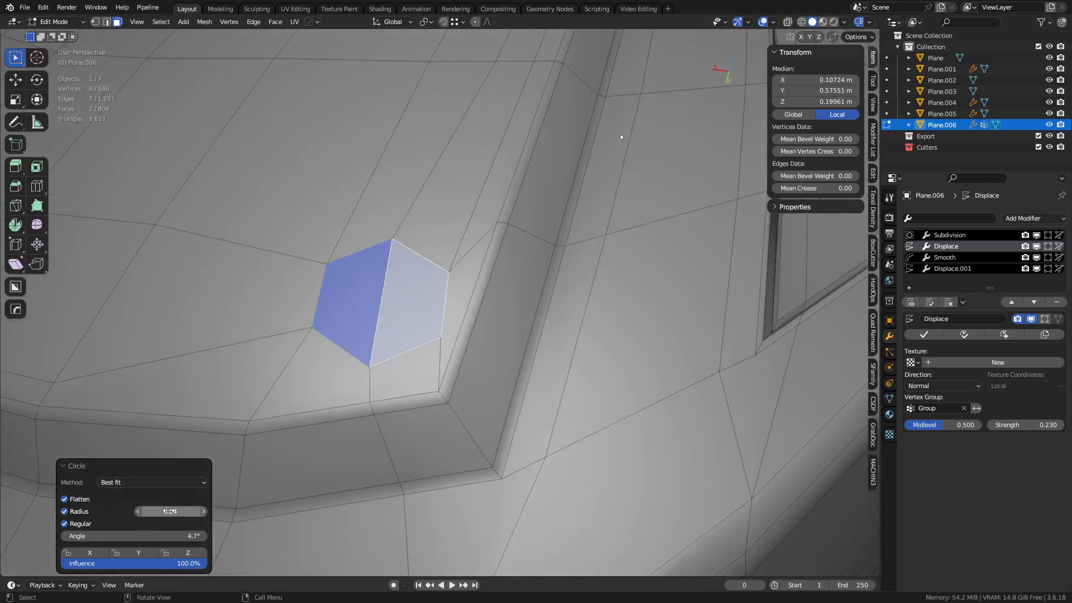
Step: Inset the hexagon about 0.008 m, sink it about 0.031 m, and inset its floor about 0.003 m
left_click(477, 353)
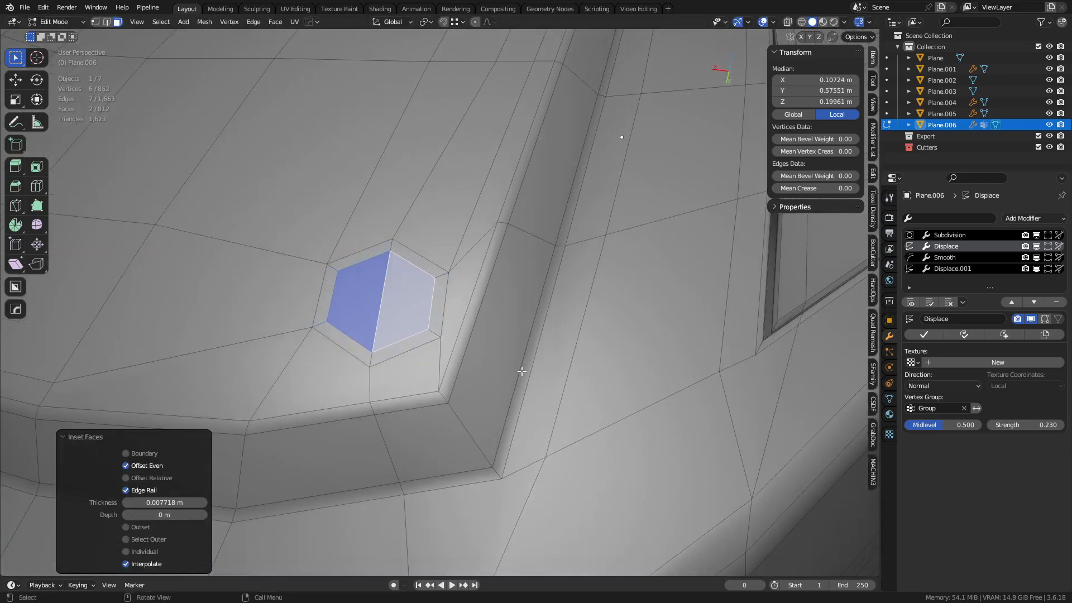
key("i")
left_click(470, 355)
key("i")
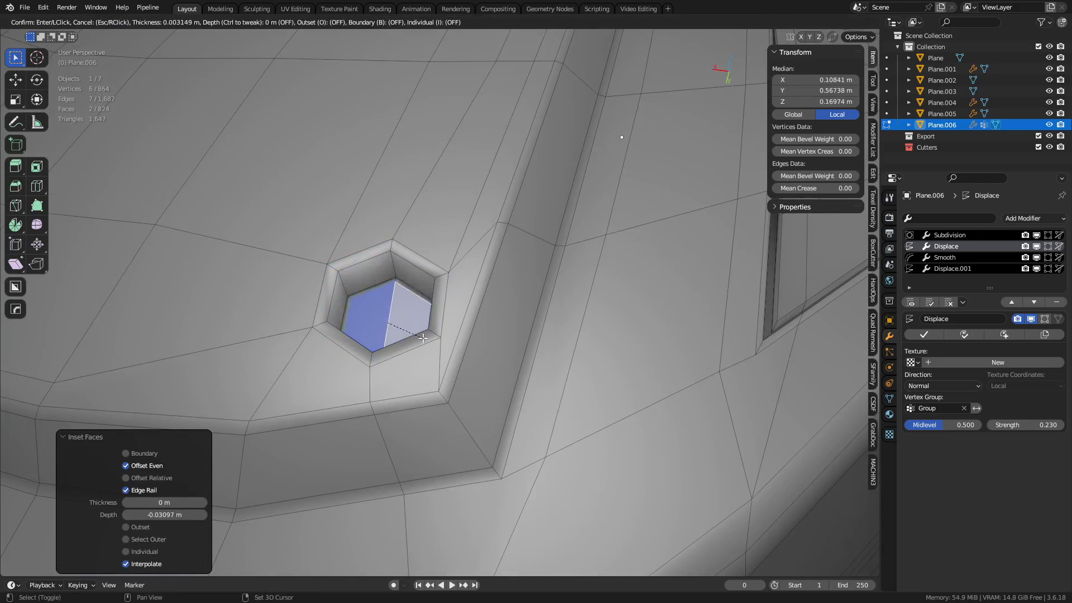
left_click(423, 338)
key("Tab")
scroll(391, 351, "down", 4)
key("Tab")
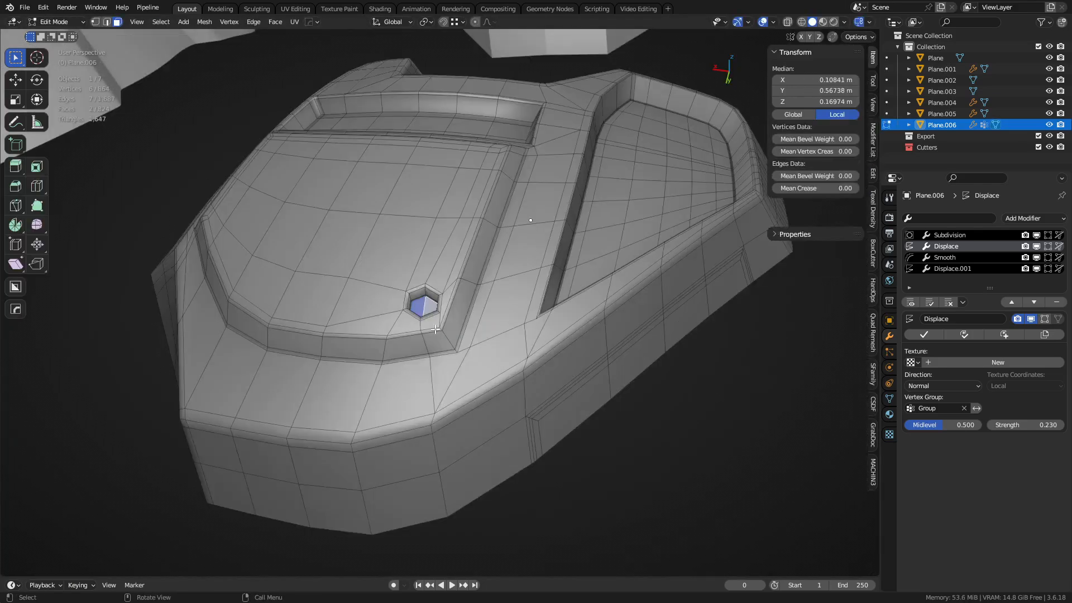
Step: Add a supporting loop cut around the hole's inner wall with a factor of -0.327, and check the smoothed hole in Object Mode
scroll(435, 329, "up", 7)
key("ctrl+r")
left_click(346, 282)
left_click(365, 262)
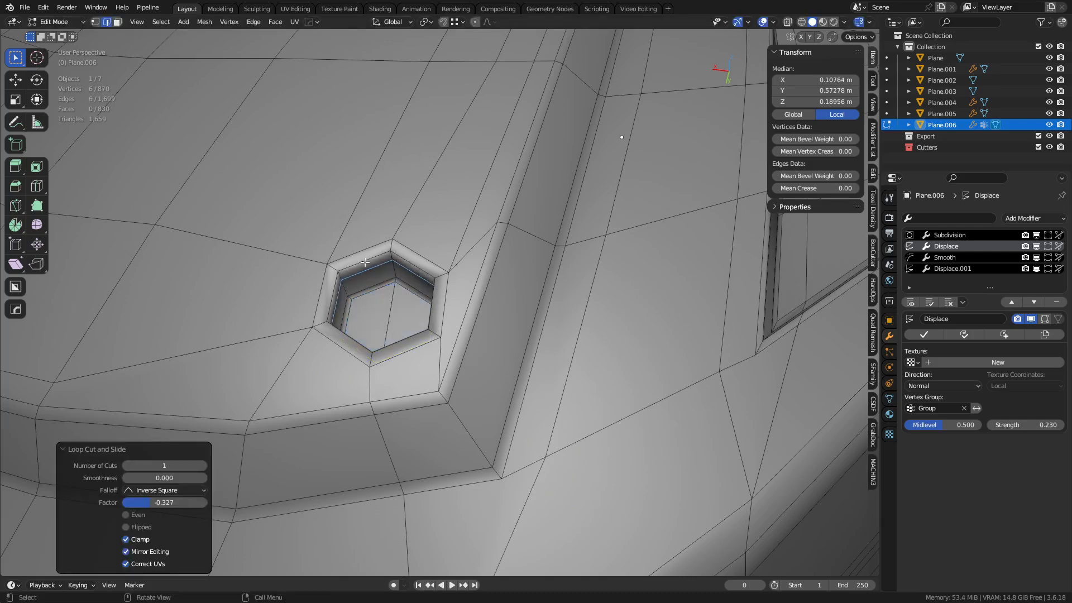
key("Tab")
key("Tab")
key("Tab")
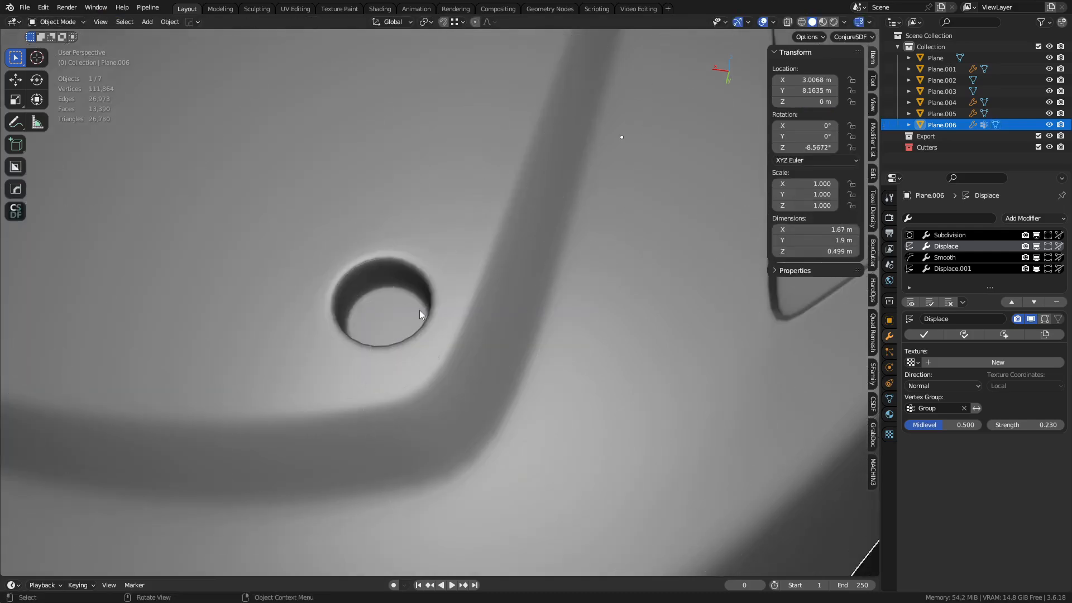
scroll(403, 319, "down", 4)
middle_click_drag(384, 323, 508, 332)
Step: In Edit Mode, slide the vertex near the raised section's opposite corner along its edges to even out the adjoining faces
key("Tab")
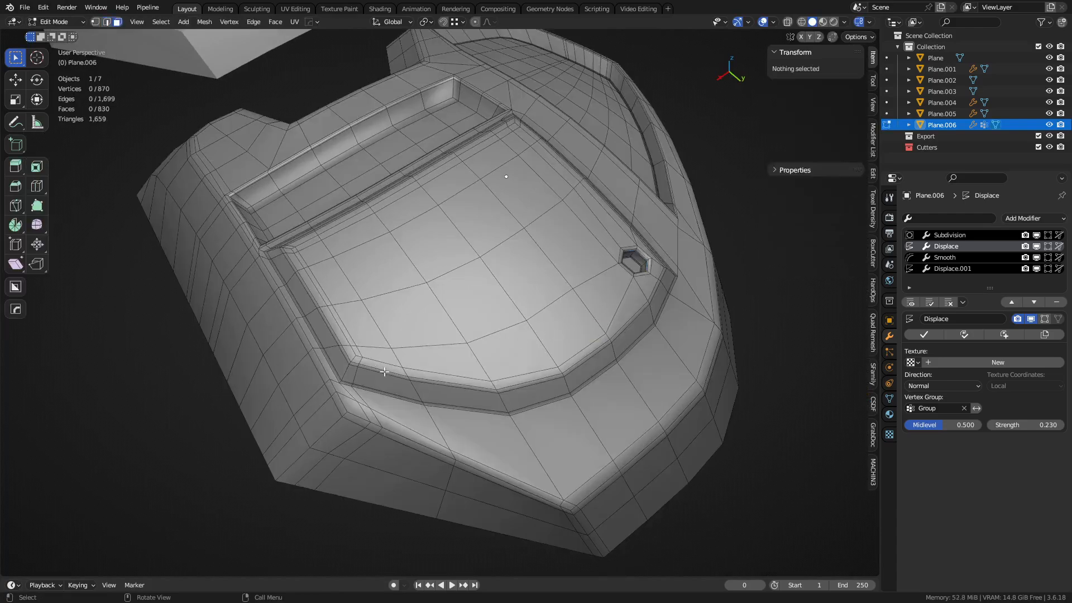
scroll(384, 372, "up", 4)
middle_click_drag(385, 373, 449, 398)
left_click(497, 414)
middle_click_drag(527, 418, 482, 355, "shift")
key("1")
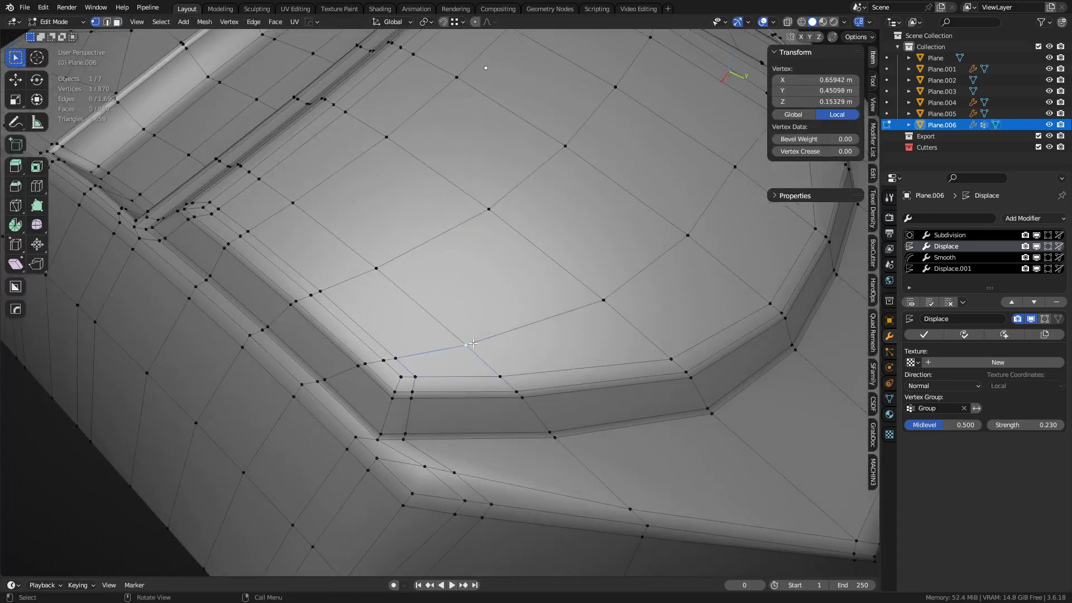
left_click(471, 346)
key("g")
key("g")
left_click(443, 320)
key("g")
key("g")
left_click(448, 317)
key("3")
left_click(455, 349)
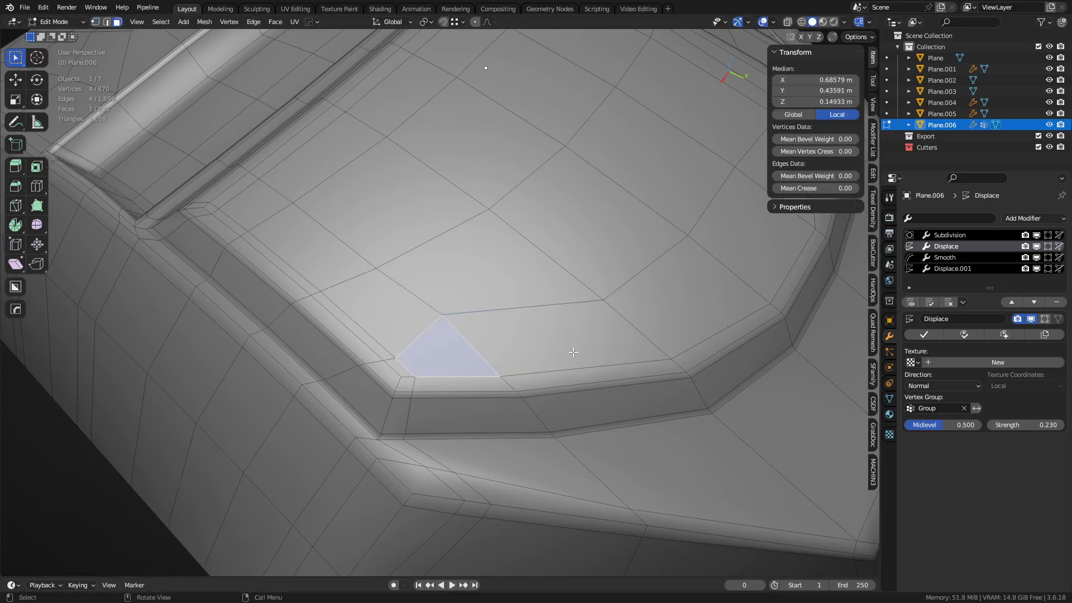
Step: Slide the same vertex farther into the raised surface and select the two faces at the corner
middle_click_drag(635, 307, 584, 308, "shift")
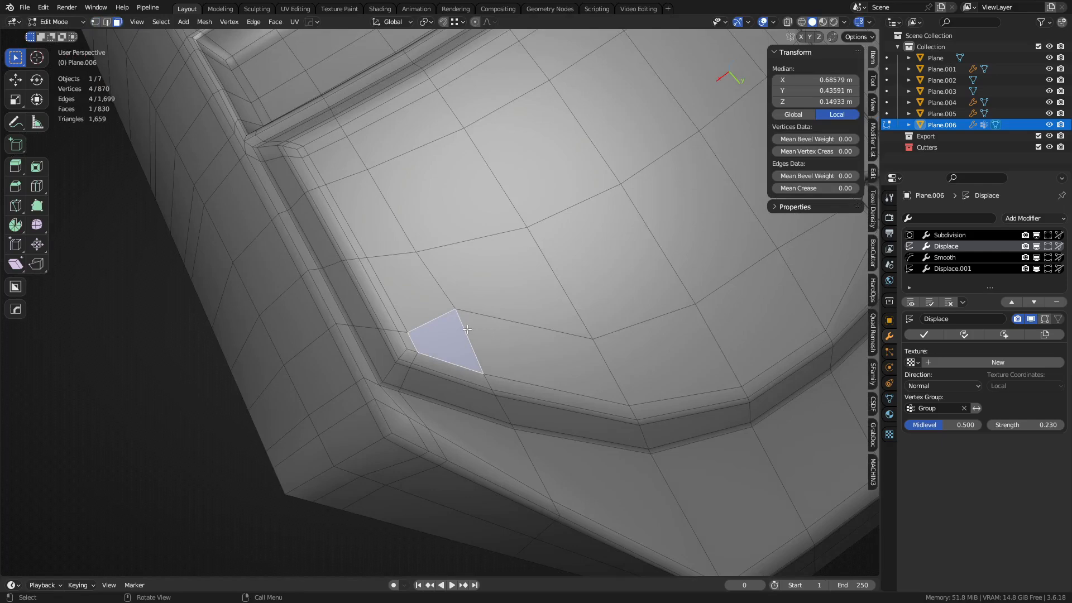
left_click(435, 310, "shift")
key("1")
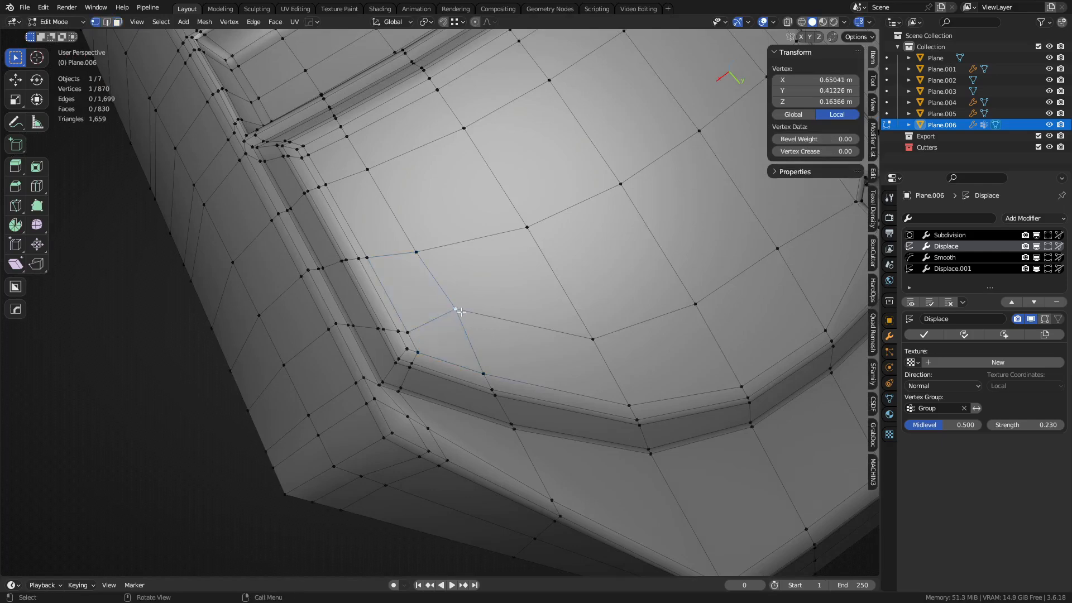
key("g")
key("g")
left_click(496, 318)
key("3")
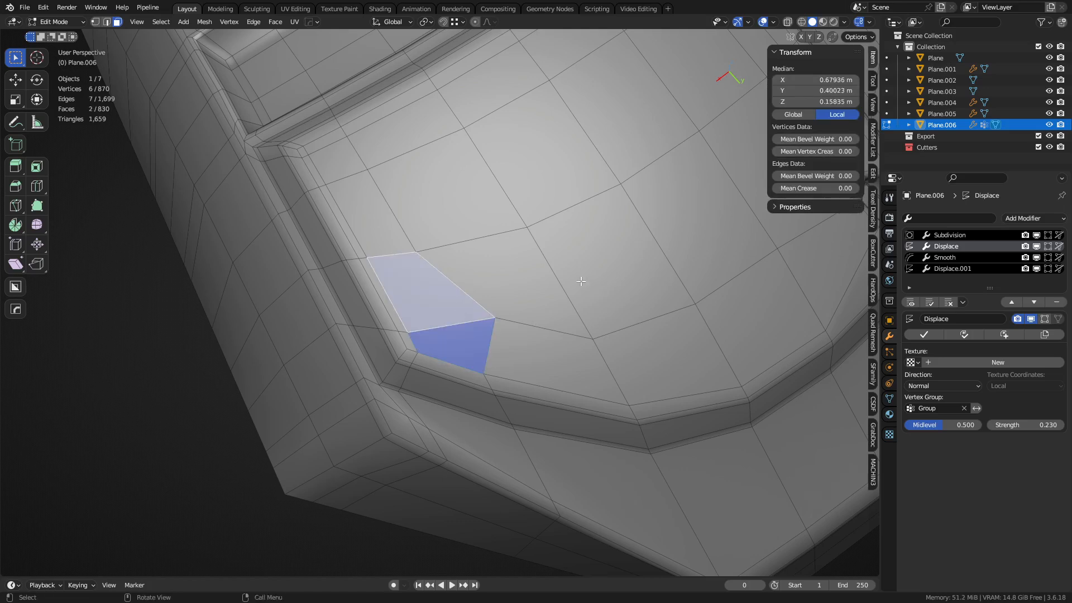
Step: Inset the two corner faces about 0.011 m and shape them with LoopTools Circle, radius 0.04 and angle 53°
key("i")
left_click(562, 273)
right_click(562, 273)
mouse_move(562, 274)
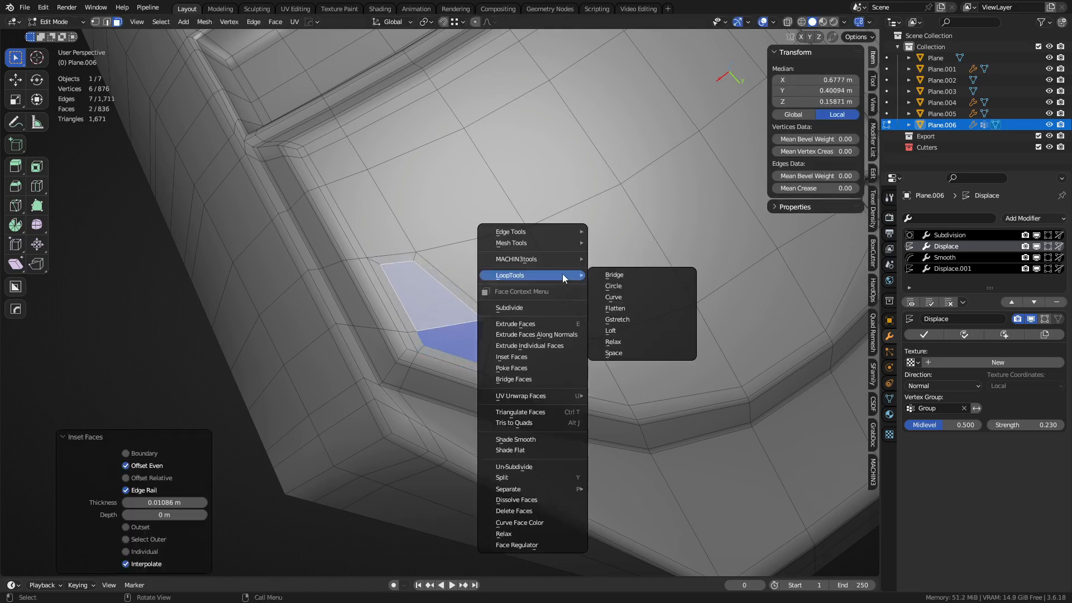
left_click(628, 285)
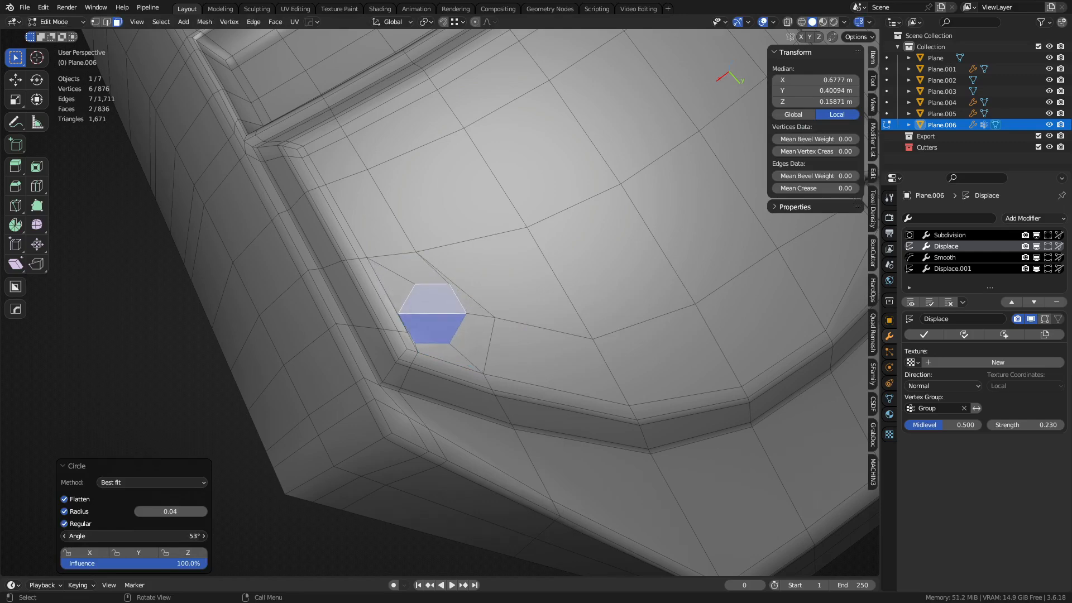
middle_click_drag(574, 336, 485, 358)
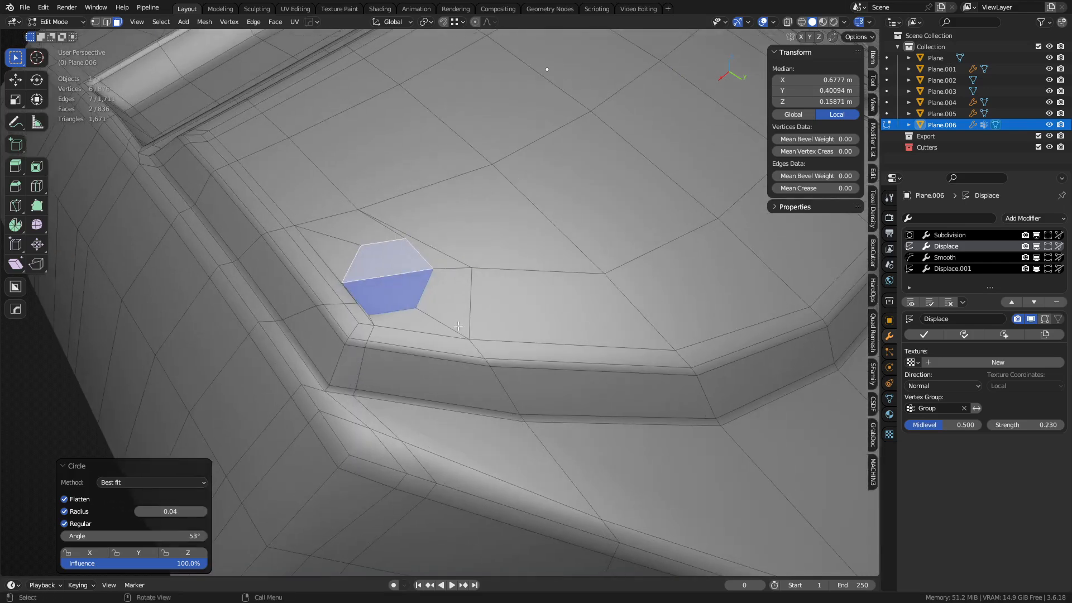
Step: Undo the Circle operation and slide the vertex beside the inset faces away from the corner with a factor of 0.216
key("ctrl+z")
key("1")
left_click(476, 270)
key("g")
key("g")
left_click(520, 272)
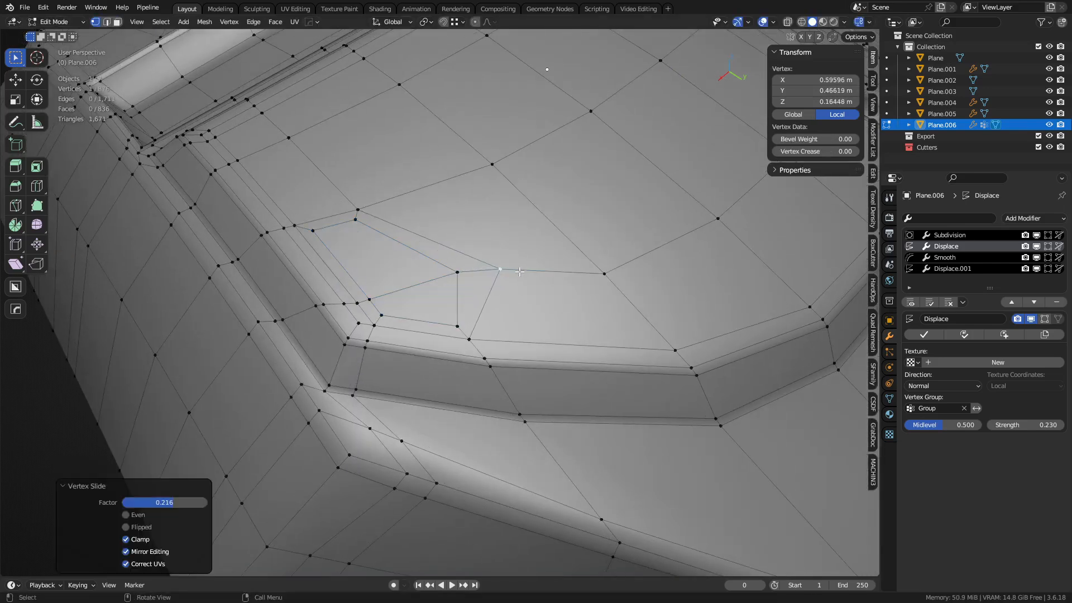
Step: Reselect the two inset faces and apply LoopTools Circle with radius 0.04 and angle 53°
key("3")
left_click(443, 297)
left_click(394, 270, "shift")
right_click(594, 222)
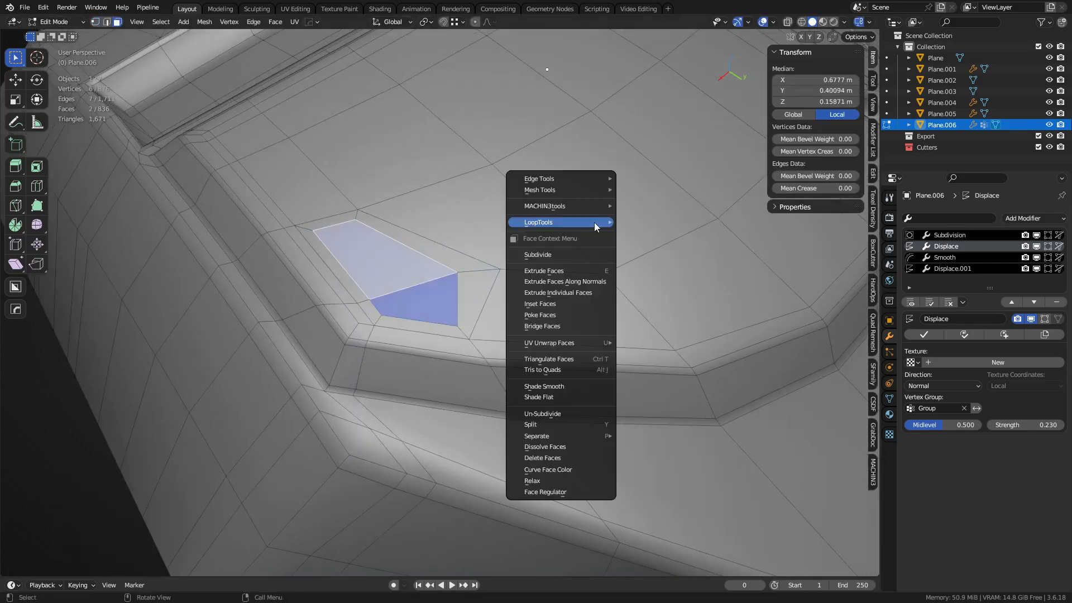
mouse_move(594, 223)
left_click(662, 232)
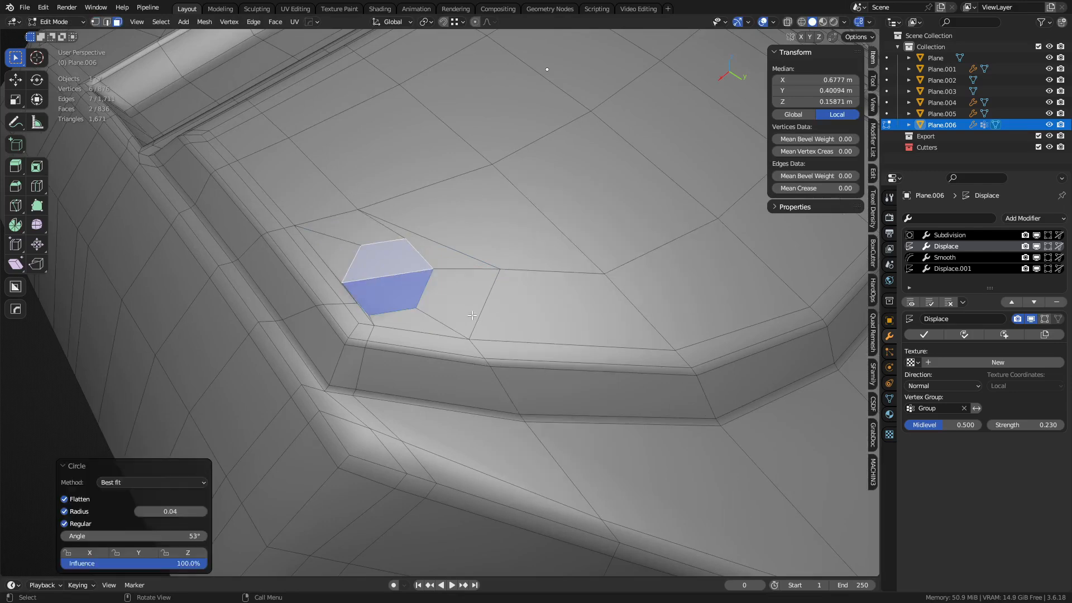
Step: Undo the circle, the inset and the vertex slides at this corner, and cancel the stray move
key("ctrl+z")
key("ctrl+z")
key("ctrl+z")
key("ctrl+z")
key("ctrl+z")
key("ctrl+z")
key("ctrl+z")
key("ctrl+z")
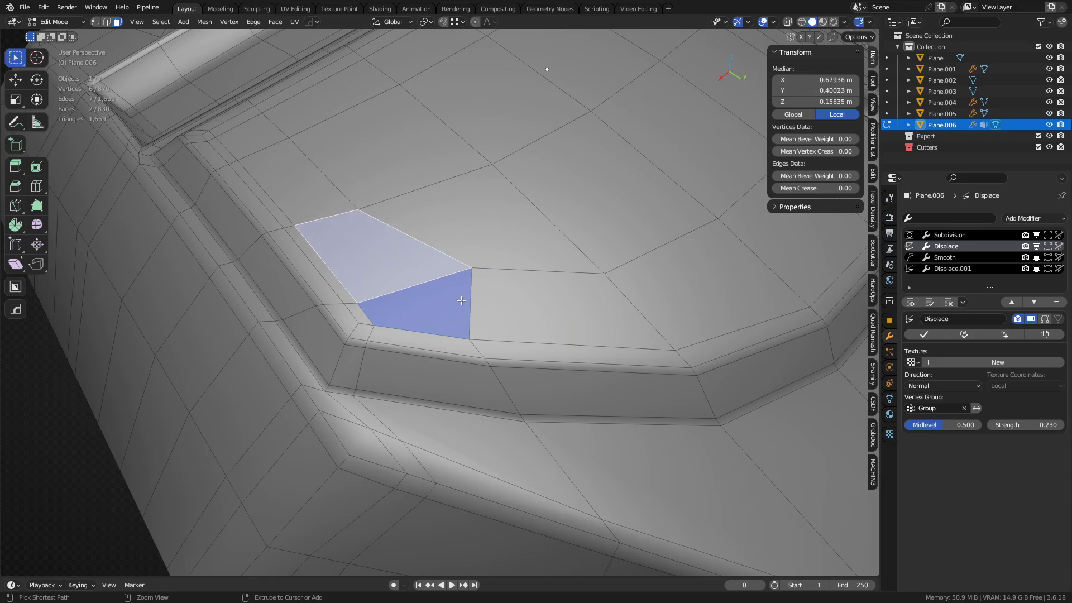
key("ctrl+z")
key("ctrl+z")
key("ctrl+z")
key("ctrl+z")
key("g")
key("1")
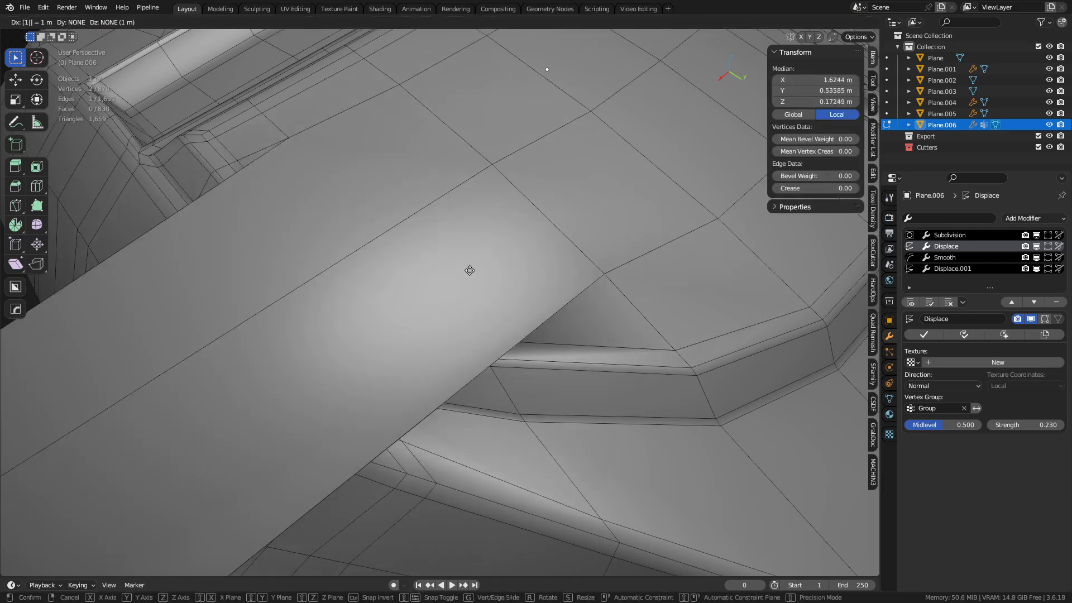
right_click(469, 270)
Step: Slide the vertex near the corner along two of its edges, away from the corner, ending with a factor of 0.252
key("1")
left_click(472, 271)
key("g")
key("g")
left_click(480, 291)
key("g")
key("g")
left_click(513, 288)
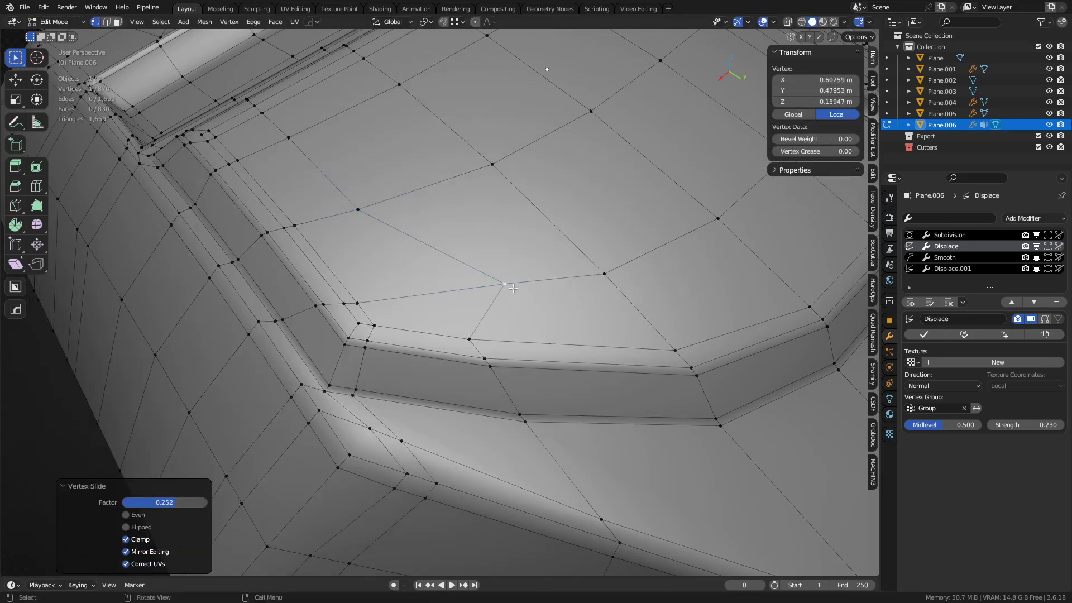
Step: Slide the neighbouring edge toward the corner to shorten the adjoining face, and select the two corner faces
key("2")
left_click(321, 211)
key("g")
key("g")
left_click(359, 231)
key("3")
left_click(406, 275)
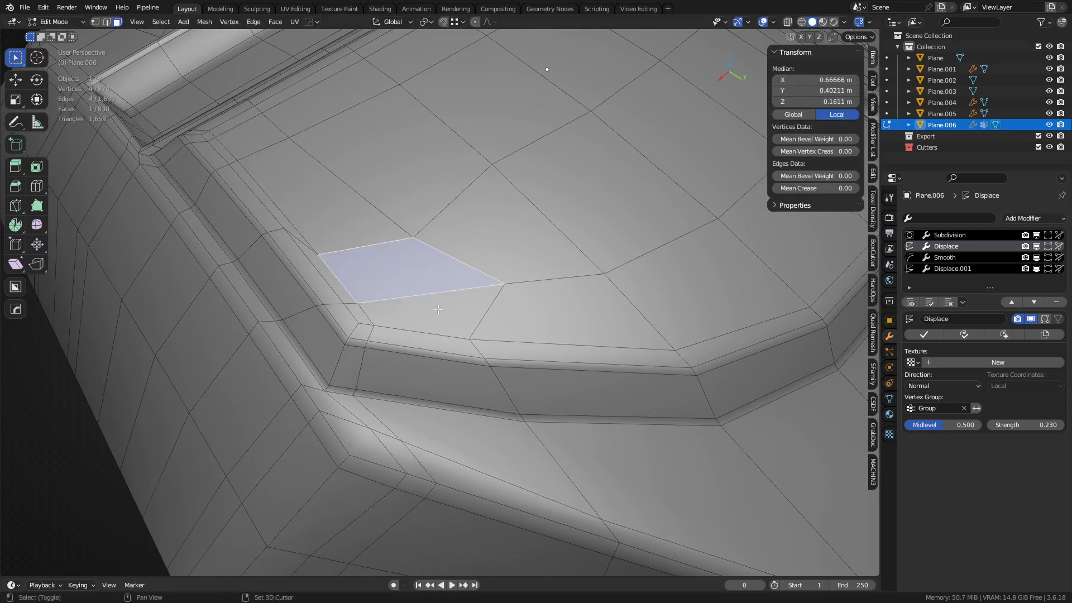
left_click(437, 310, "shift")
Step: Try LoopTools Circle directly on the two selected faces, adjust its angle, and undo it
right_click(539, 257)
mouse_move(538, 257)
left_click(609, 262)
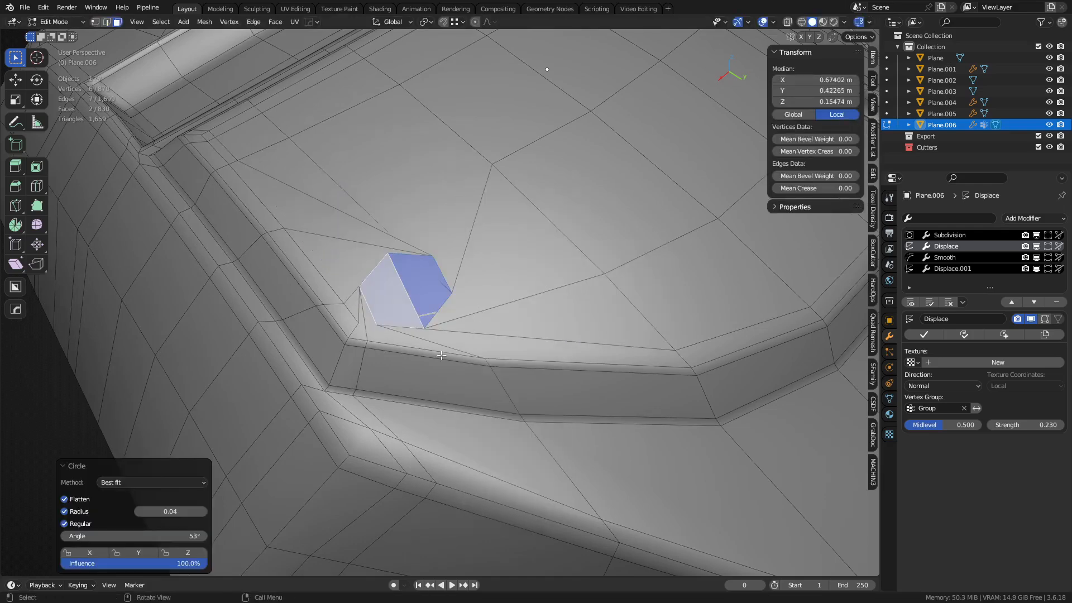
left_click_drag(134, 536, 109, 536)
key("ctrl+z")
Step: Inset the two faces about 0.013 m and shape them with LoopTools Circle, radius 0.04 and angle -29°
key("i")
left_click(569, 338)
right_click(524, 293)
mouse_move(524, 293)
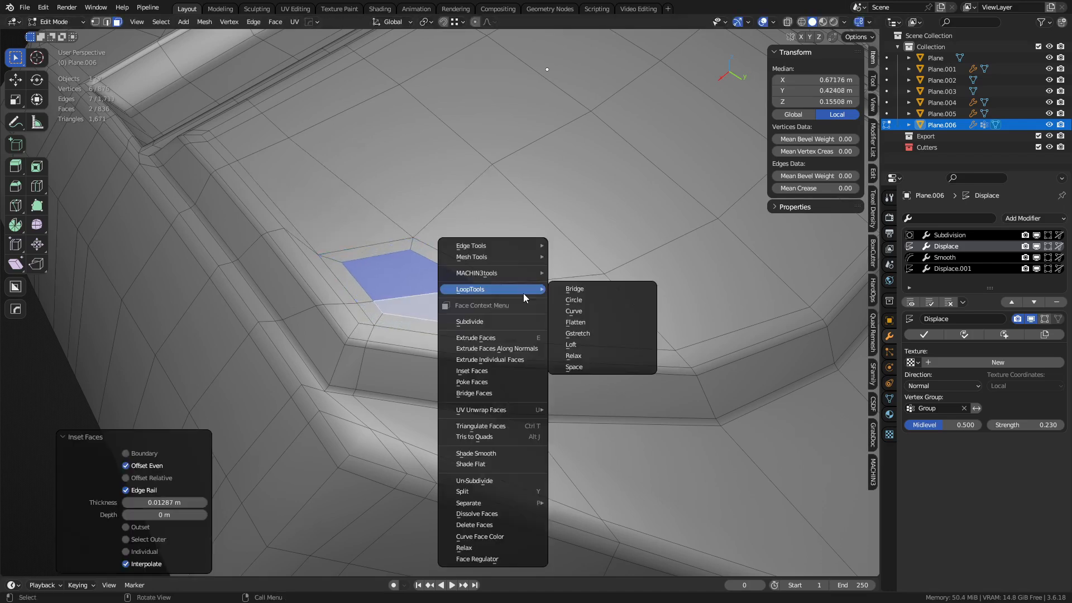
left_click(598, 300)
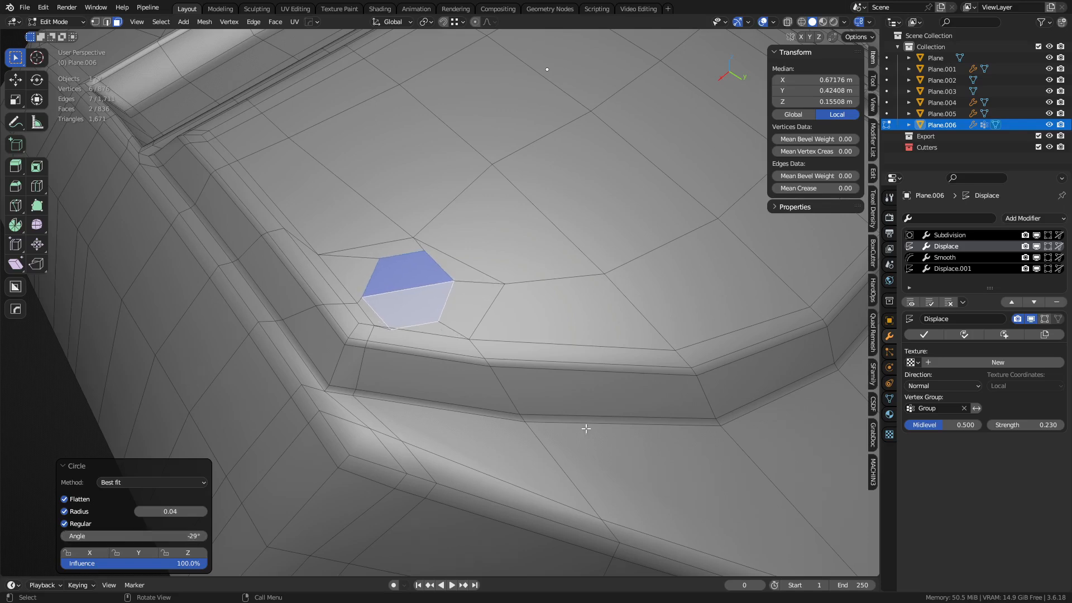
Step: Inset the hexagon about 0.009 m, sink it about 0.034 m, add a supporting loop inside the hole, and return to Object Mode
key("i")
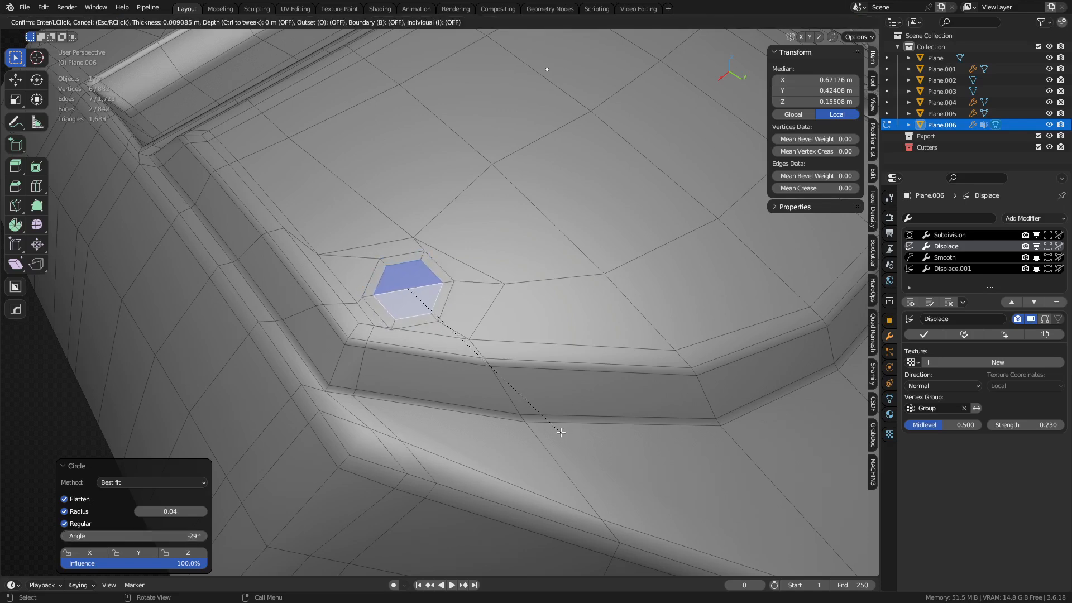
left_click(560, 432)
left_click(409, 280, "ctrl")
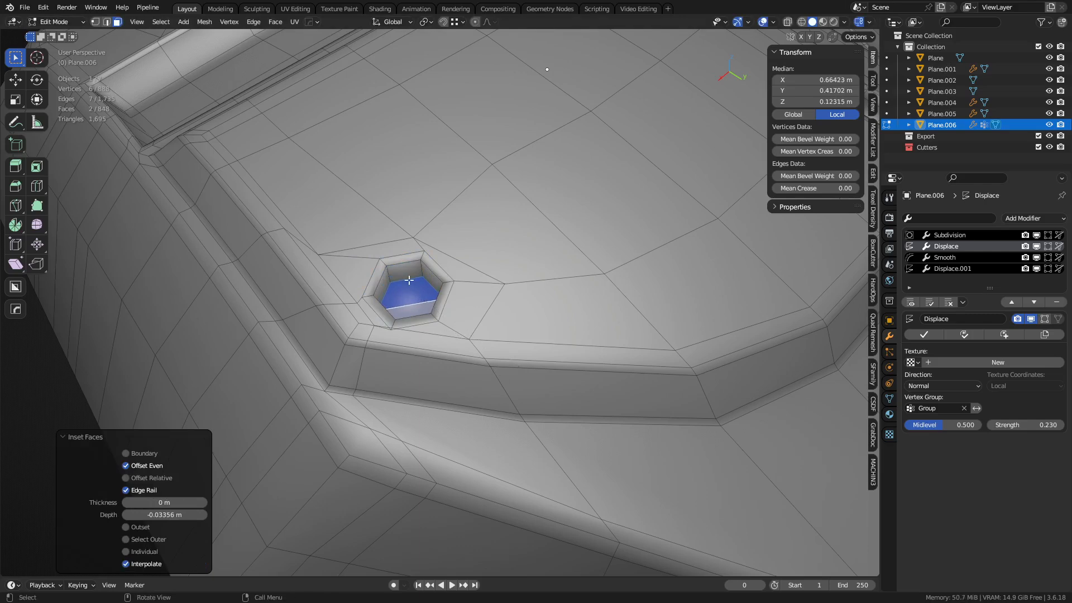
left_click(393, 276)
key("Tab")
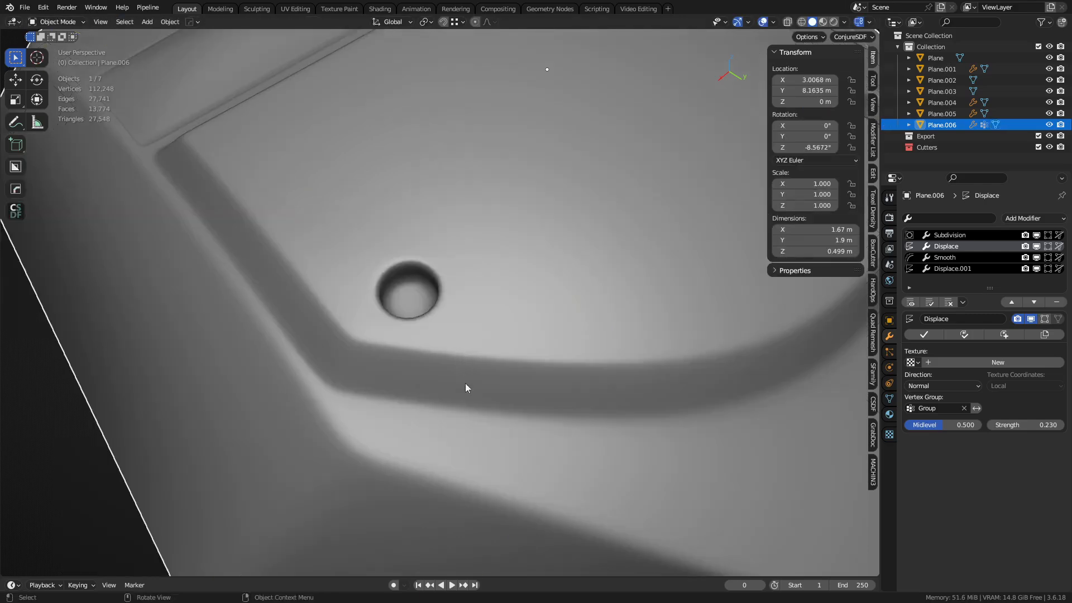
Step: Deselect everything and examine the panel's two smoothed corner holes and the matching details on the other finished panel
key("a")
key("alt+a")
middle_click_drag(391, 335, 422, 450)
key("shift+w")
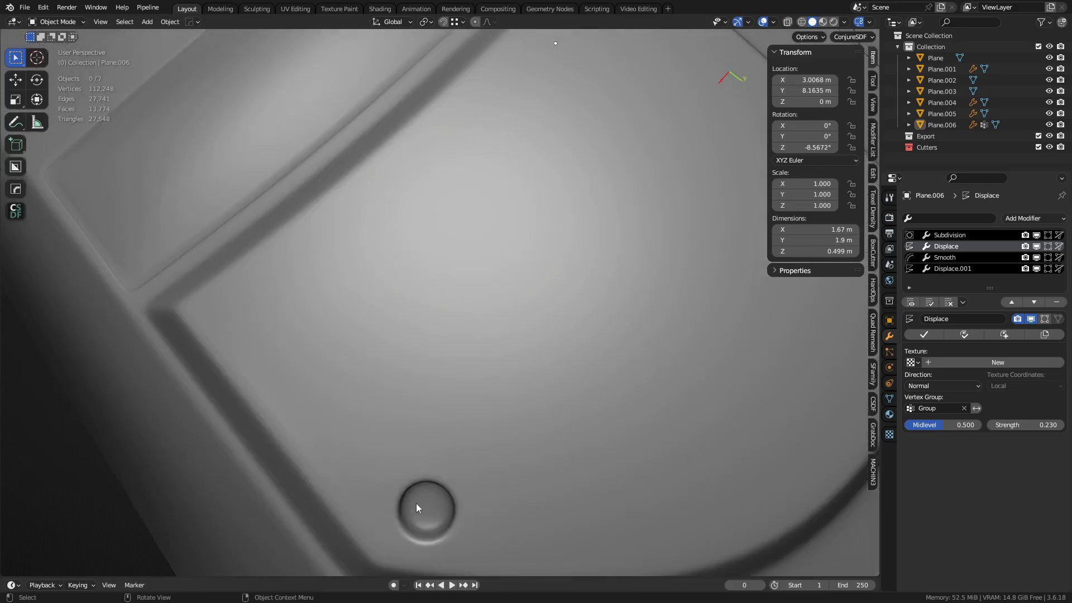
middle_click_drag(447, 553, 461, 470, "shift")
scroll(461, 471, "down", 1)
scroll(461, 471, "down", 6)
middle_click_drag(490, 373, 429, 374)
middle_click_drag(357, 236, 388, 368, "shift")
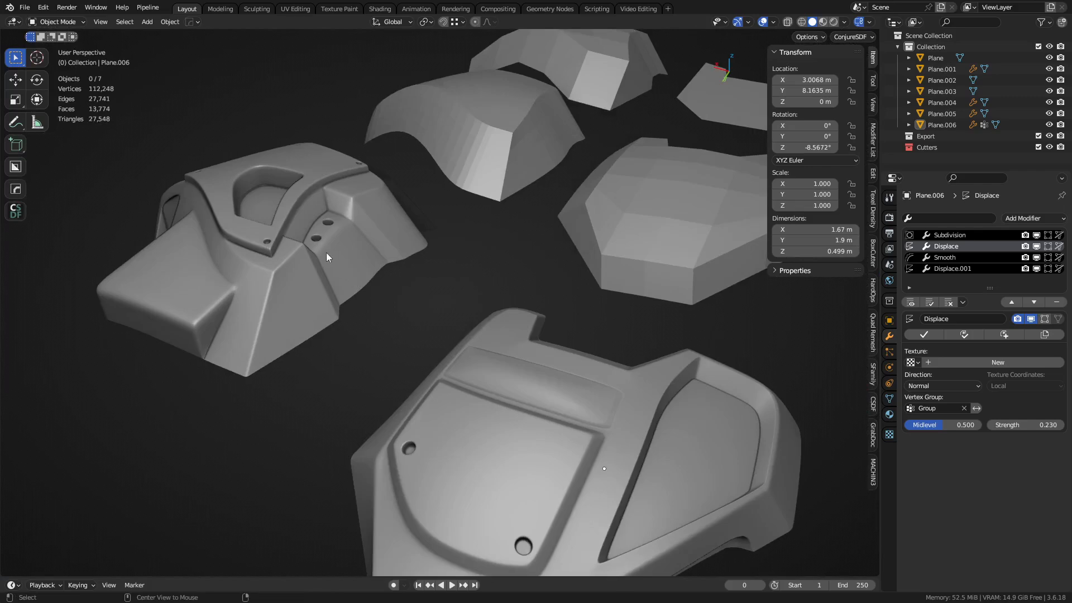
middle_click(326, 253, "alt")
scroll(335, 279, "up", 3)
middle_click_drag(357, 330, 471, 403)
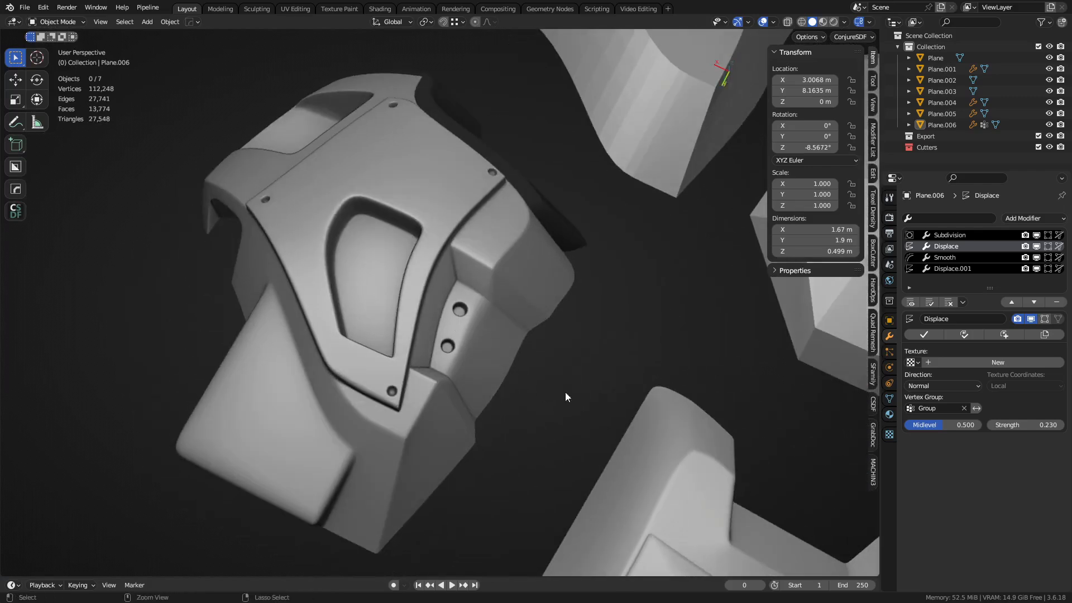
Step: Enter Edit Mode on the panel with the two corner holes and select a six-face block on its lower side wall
middle_click_drag(565, 397, 586, 446, "ctrl")
middle_click_drag(587, 447, 402, 240, "shift")
middle_click_drag(431, 319, 603, 464, "ctrl")
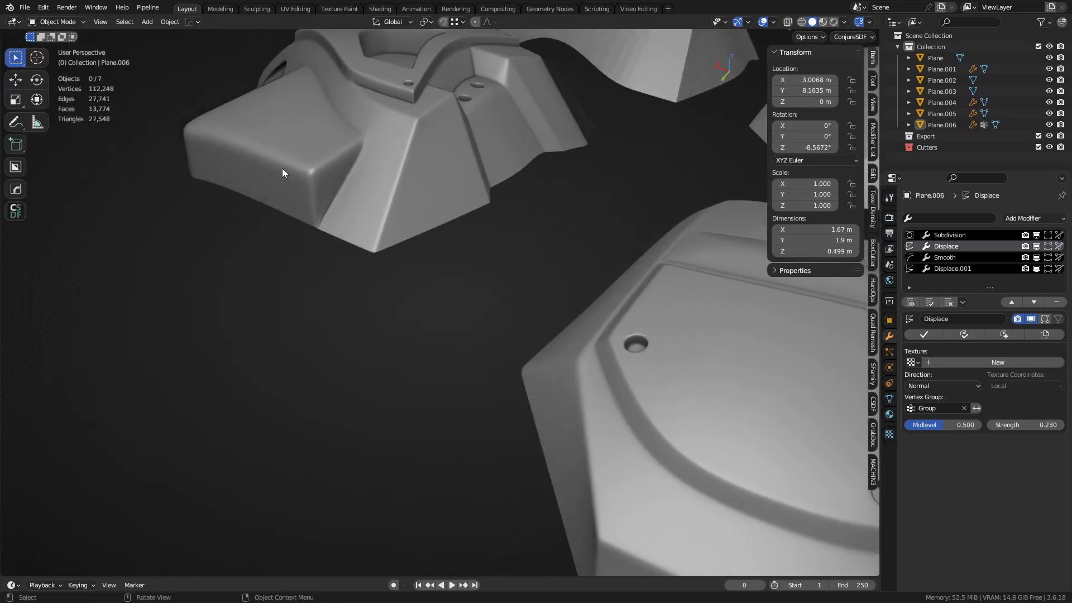
middle_click_drag(282, 168, 574, 319)
middle_click_drag(461, 388, 622, 311)
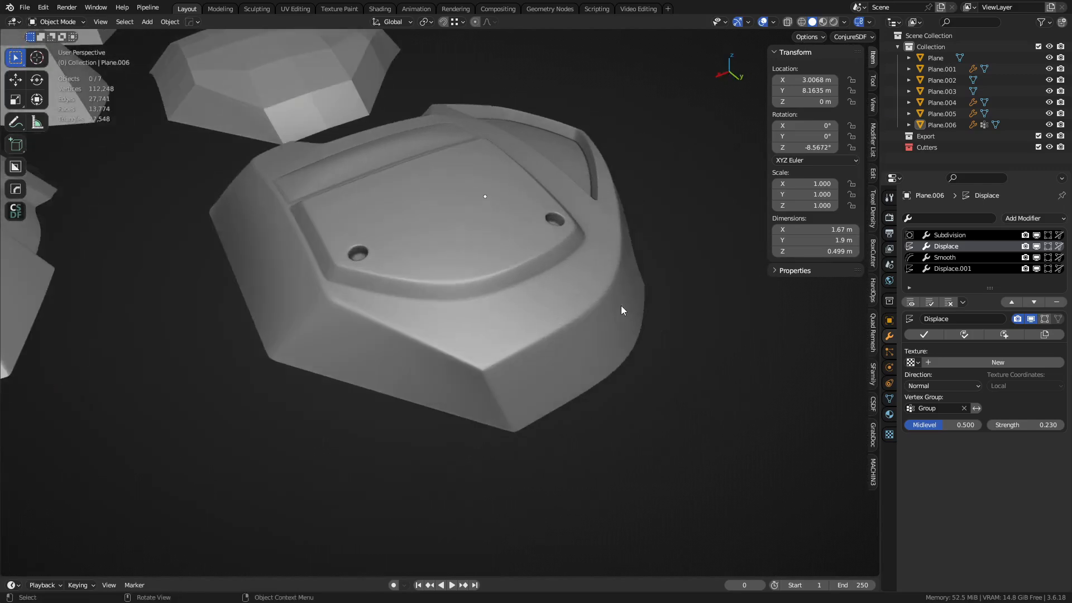
key("Tab")
middle_click_drag(696, 321, 289, 315)
left_click(246, 369)
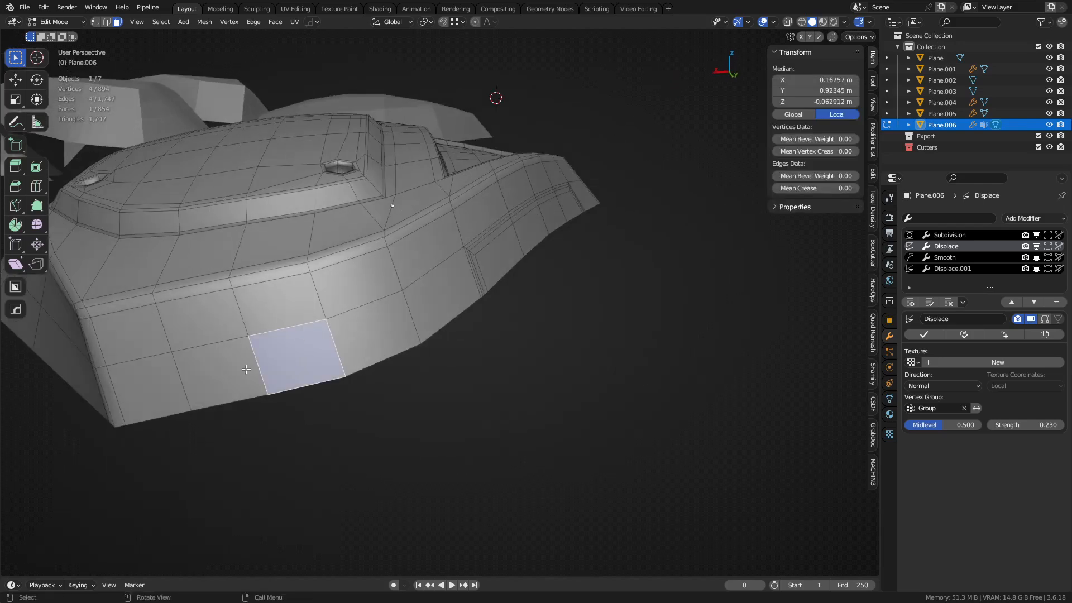
left_click(417, 272, "ctrl+shift")
middle_click_drag(326, 376, 378, 314)
left_click(375, 321)
left_click(491, 239, "ctrl+shift")
middle_click_drag(545, 318, 577, 361)
key("i")
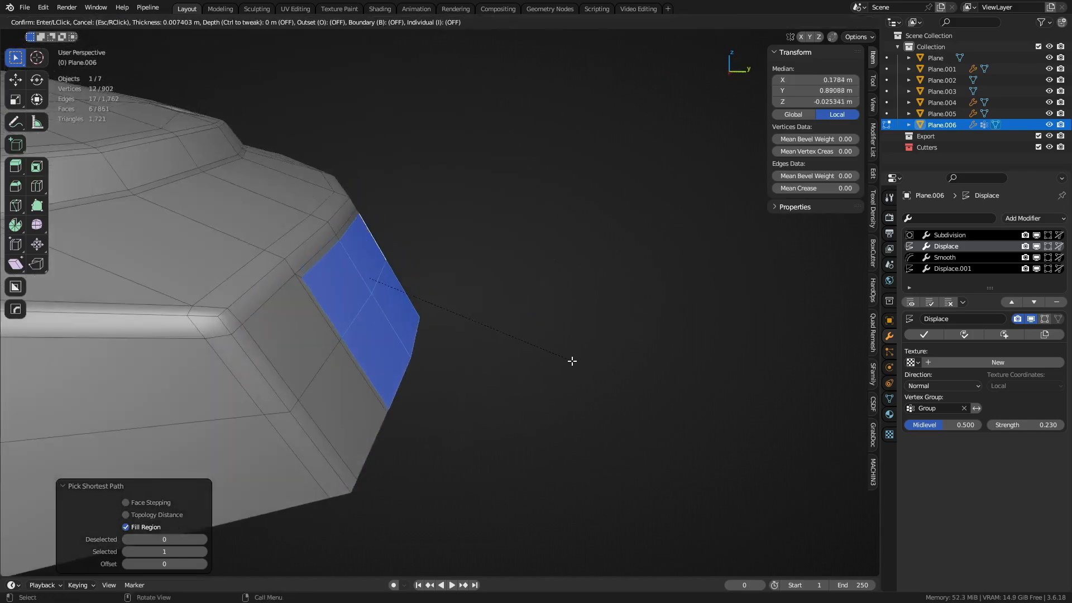
left_click(560, 361)
middle_click_drag(638, 348, 486, 407)
key("ctrl+z")
Step: Inset the six side faces, extrude them, align them to the local Y maximum, and move them outward along Y as a block
key("i")
left_click(577, 401)
key("e")
key("Escape")
key("alt+a")
left_click(578, 364)
key("g")
key("y")
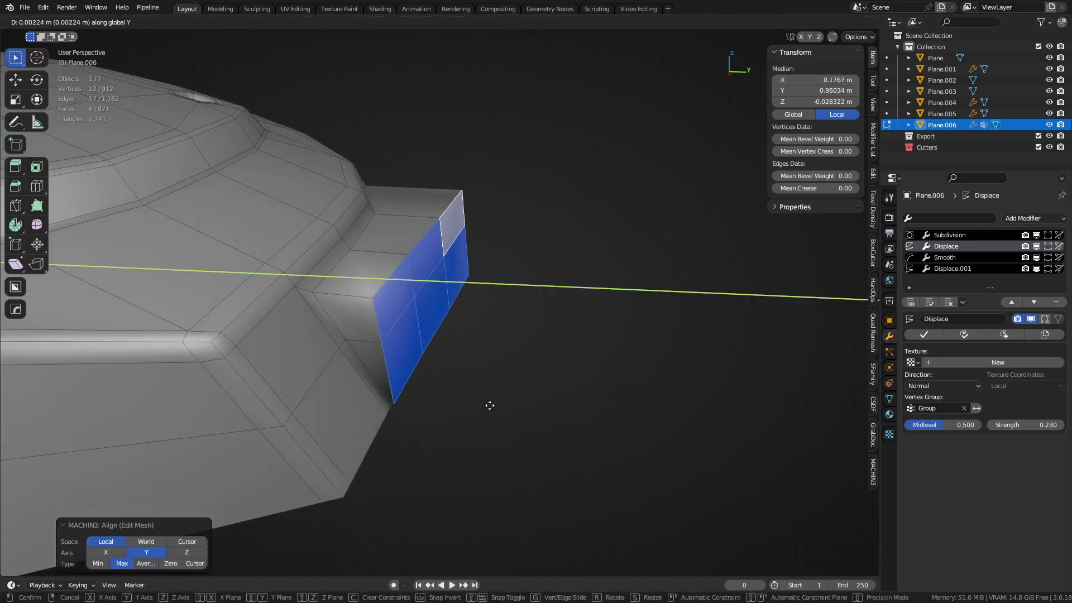
left_click(555, 417)
Step: Bevel the edge loop where the block meets the side wall, width 0.00644 m with 1 segment
double_click(334, 316)
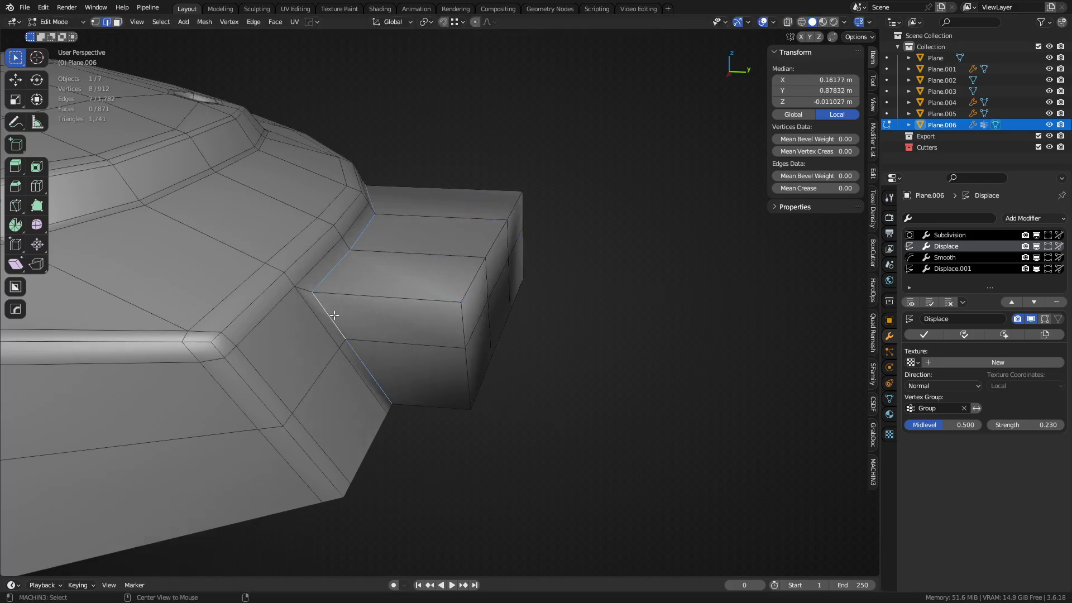
middle_click_drag(333, 315, 476, 385)
key("ctrl+b")
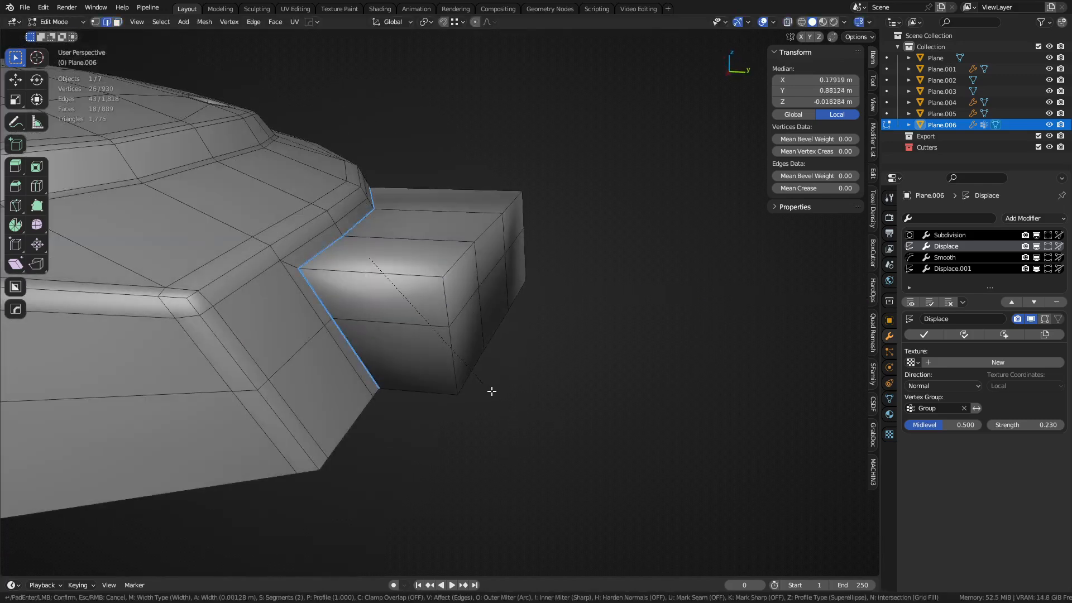
scroll(514, 396, "down", 1)
left_click(531, 402)
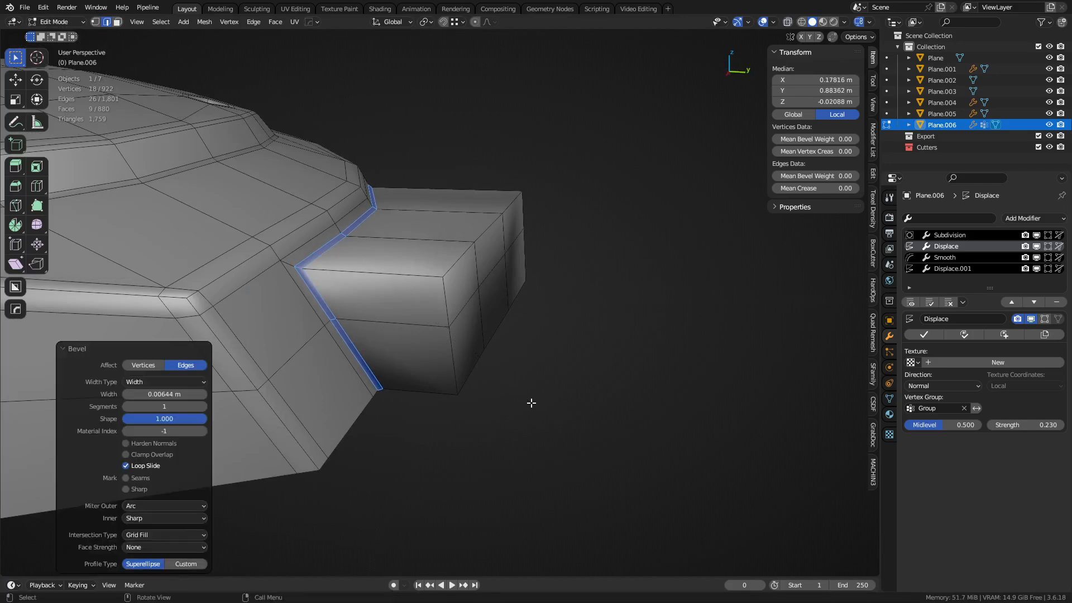
Step: Add a supporting loop around the block near its outer end at factor -0.762, and check the smoothed shape in Object Mode
key("Tab")
scroll(338, 369, "up", 3)
key("ctrl+Tab")
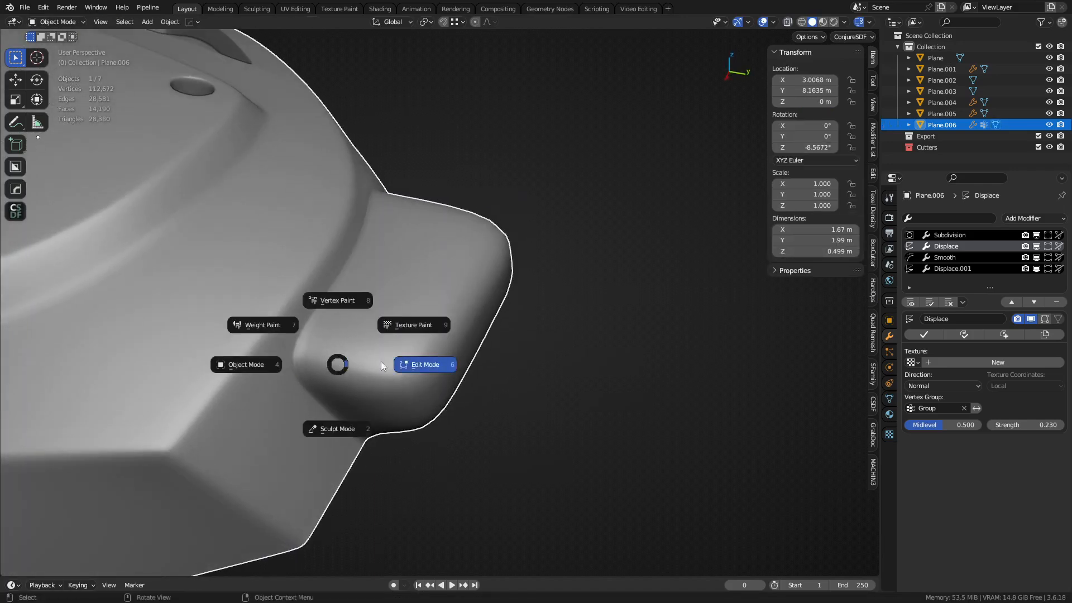
left_click(382, 362)
key("ctrl+r")
left_click(385, 367)
left_click(444, 381)
key("ctrl+Tab")
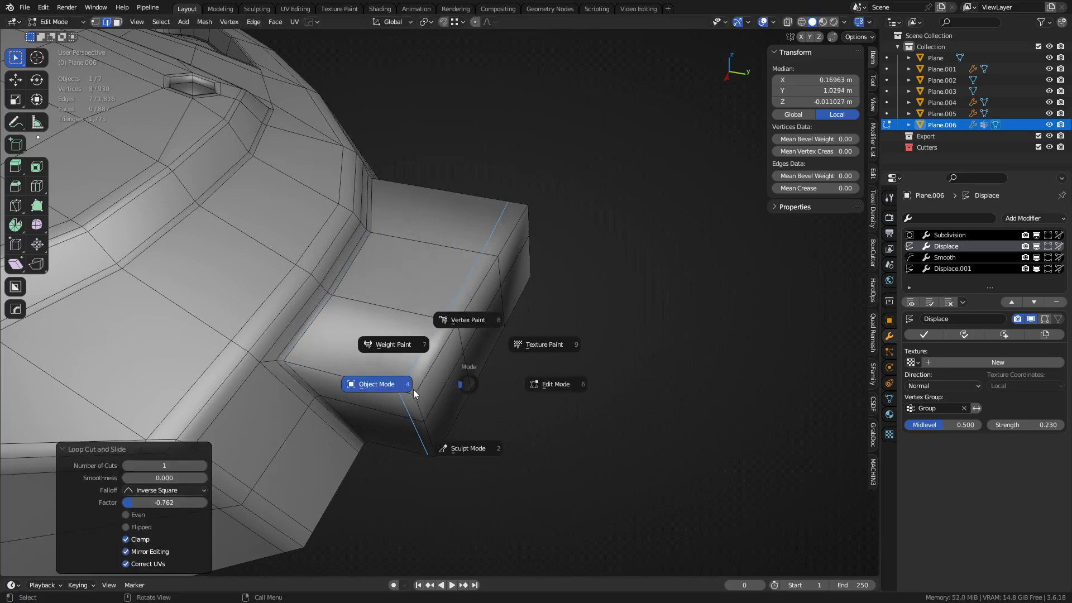
left_click(413, 389)
middle_click_drag(406, 392, 407, 434)
Step: Try supporting loop cuts close to both side edges of the block, using factor -0.566 for the second
key("ctrl+Tab")
left_click(447, 435)
key("ctrl+r")
left_click(338, 354)
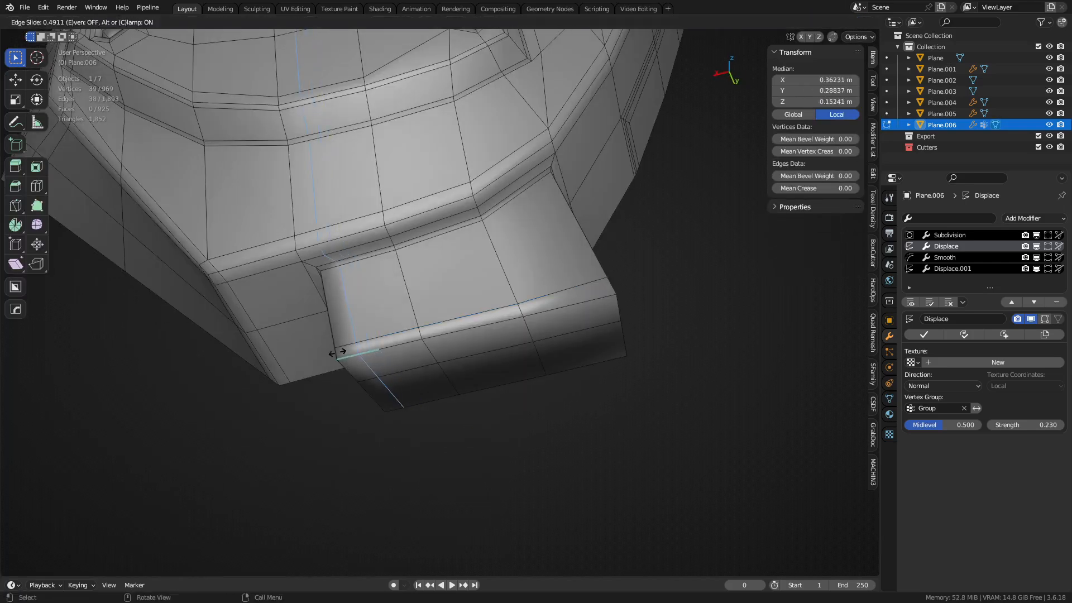
left_click(418, 343)
middle_click_drag(565, 313, 403, 268)
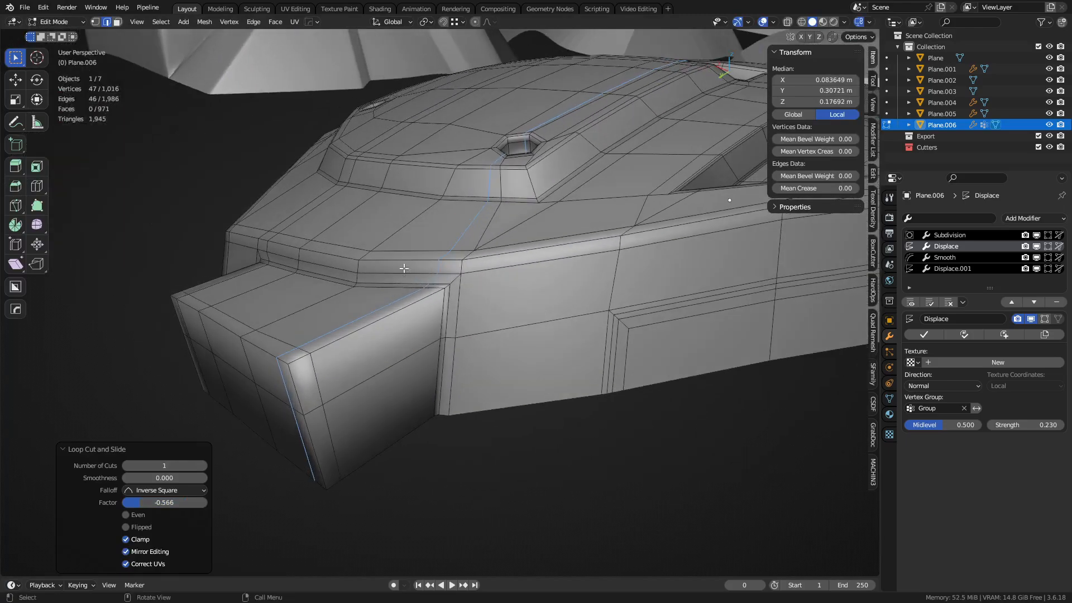
middle_click_drag(557, 80, 524, 347)
middle_click_drag(508, 242, 479, 283)
Step: Try a horizontal supporting loop just below the block's upper edge and inspect how it continues along the side wall
key("1")
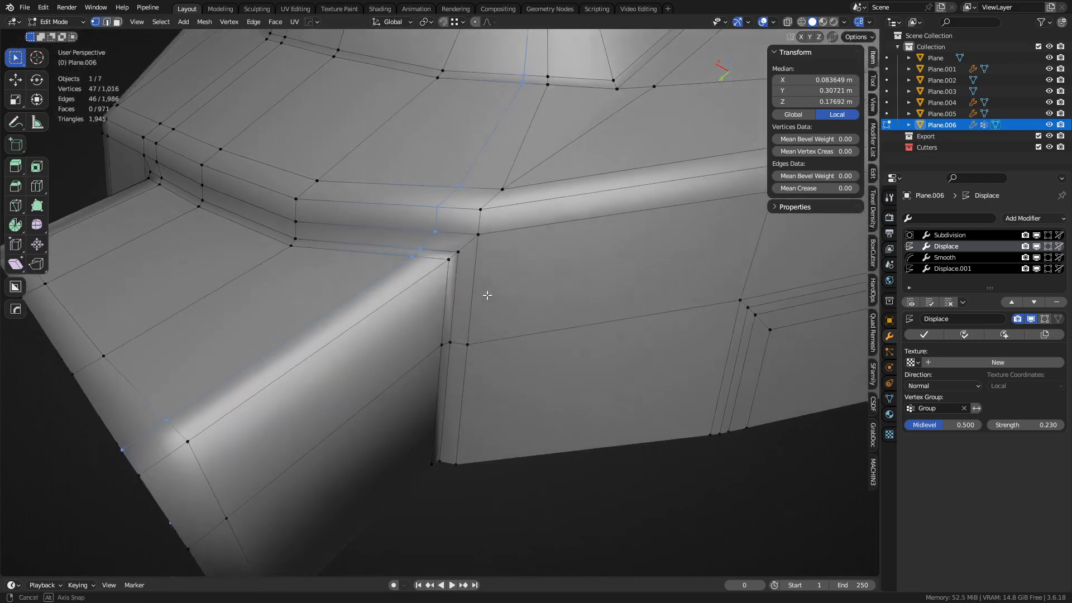
key("ctrl+r")
left_click(450, 300)
left_click(479, 273)
left_click(478, 273)
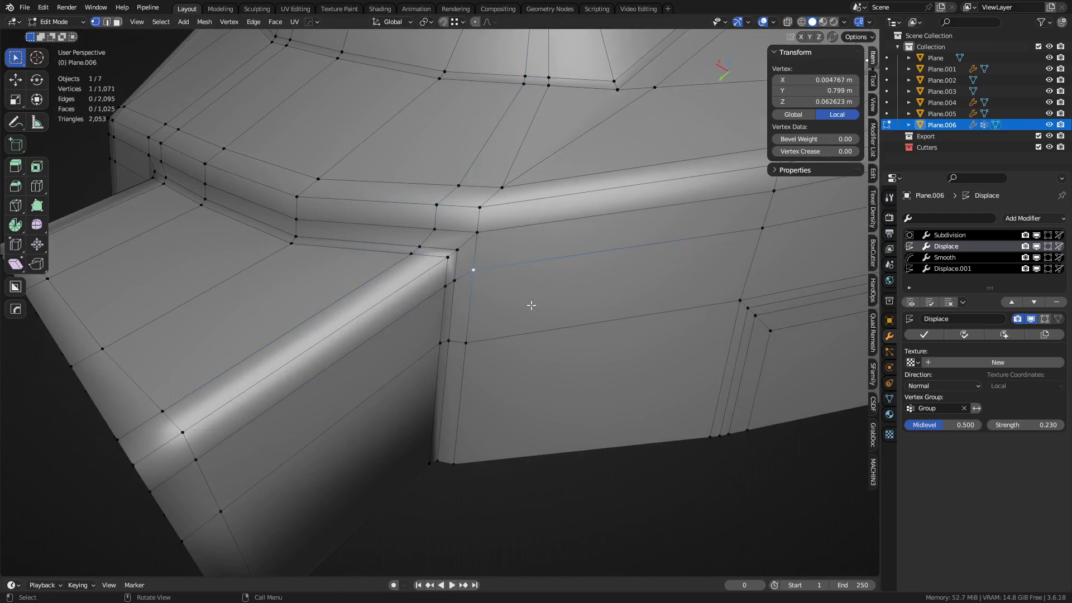
middle_click_drag(479, 273, 503, 231)
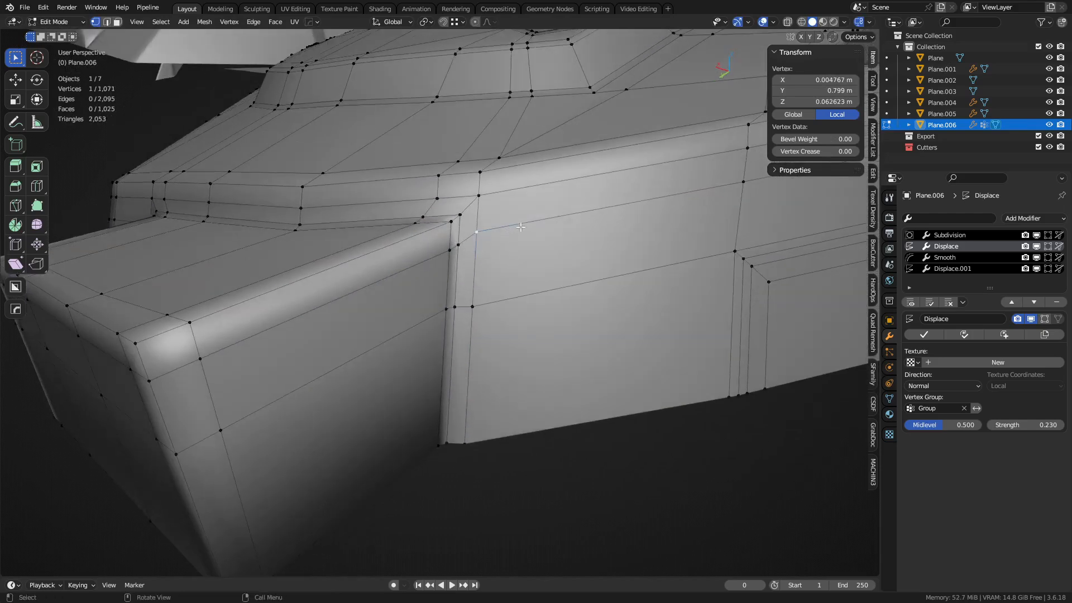
middle_click_drag(499, 247, 549, 224)
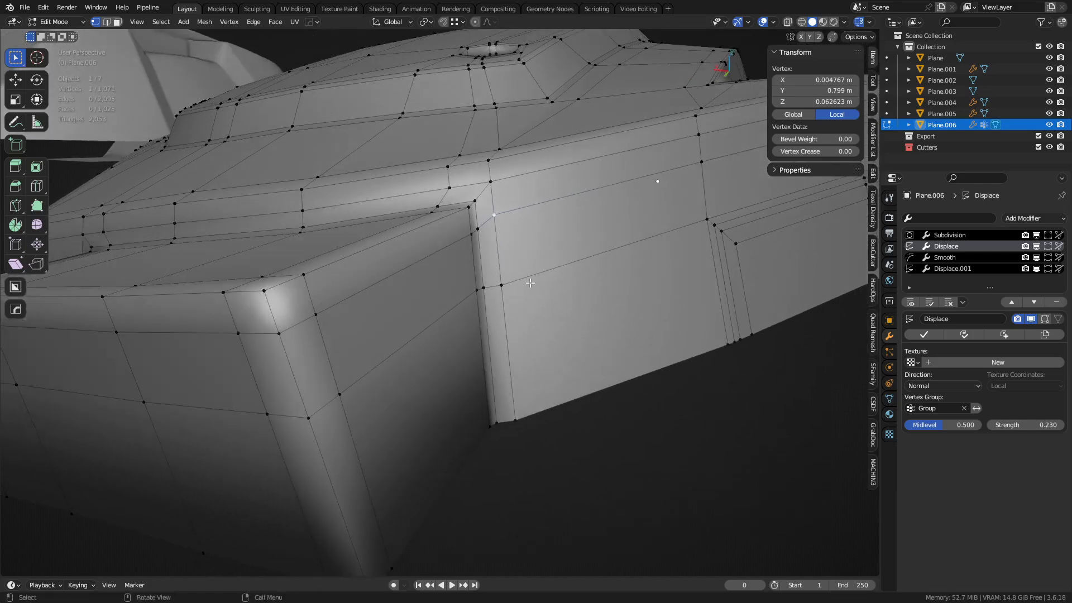
middle_click_drag(530, 284, 493, 335)
key("a")
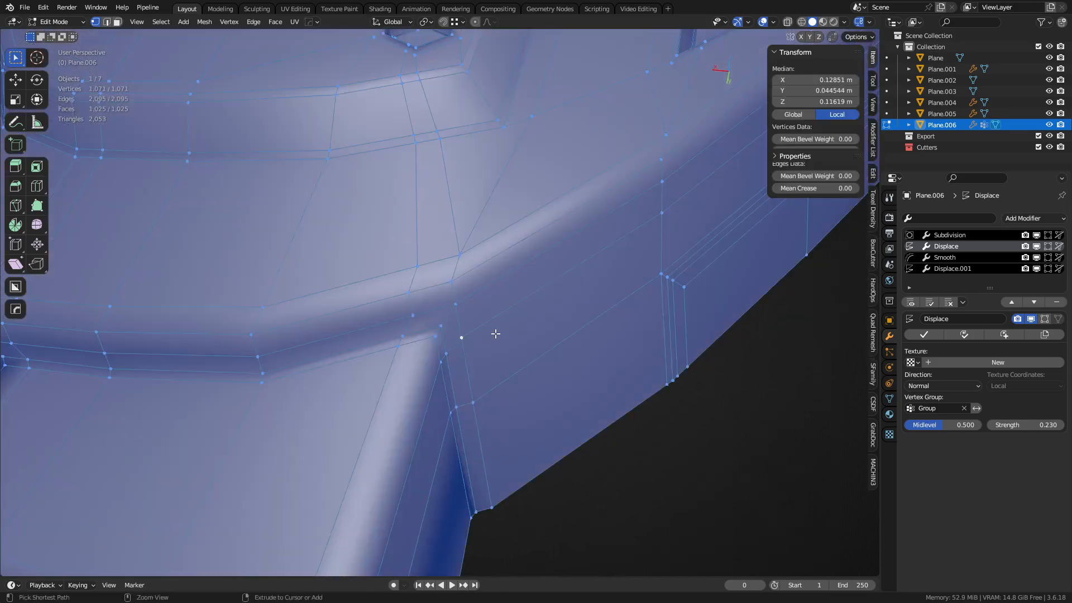
Step: Undo the horizontal and side supporting loops, keeping the loop near the block's outer end
key("ctrl+z")
key("ctrl+z")
key("ctrl+z")
key("ctrl+z")
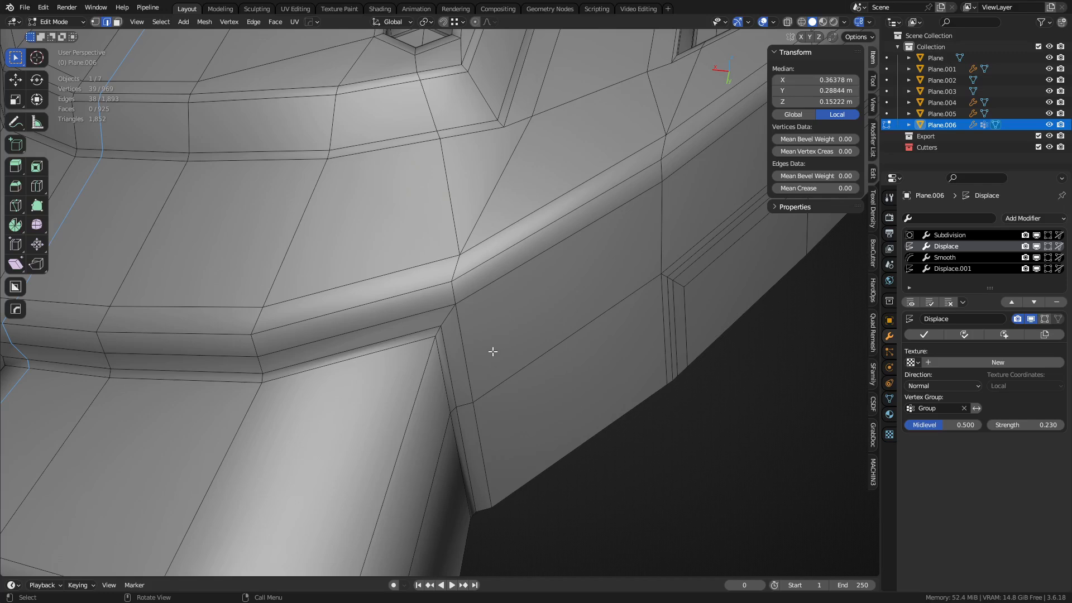
middle_click_drag(492, 351, 472, 286)
key("ctrl+z")
key("ctrl+z")
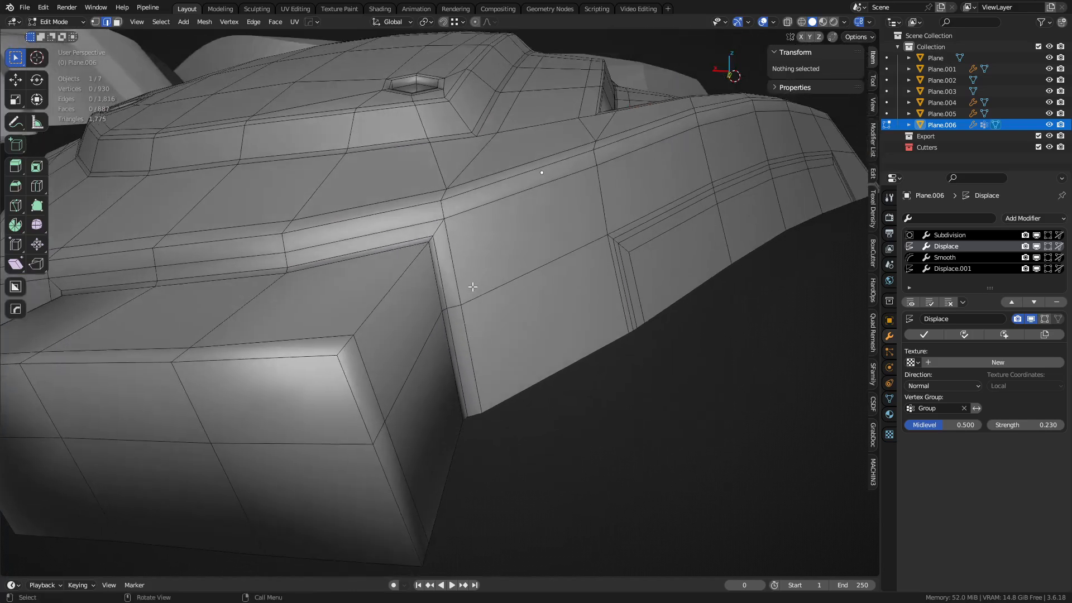
Step: Bevel the block's upper side edge from the wall corner to its outer end, width 0.0197 m with 2 segments
left_click(430, 232)
left_click(336, 351, "ctrl")
key("ctrl+b")
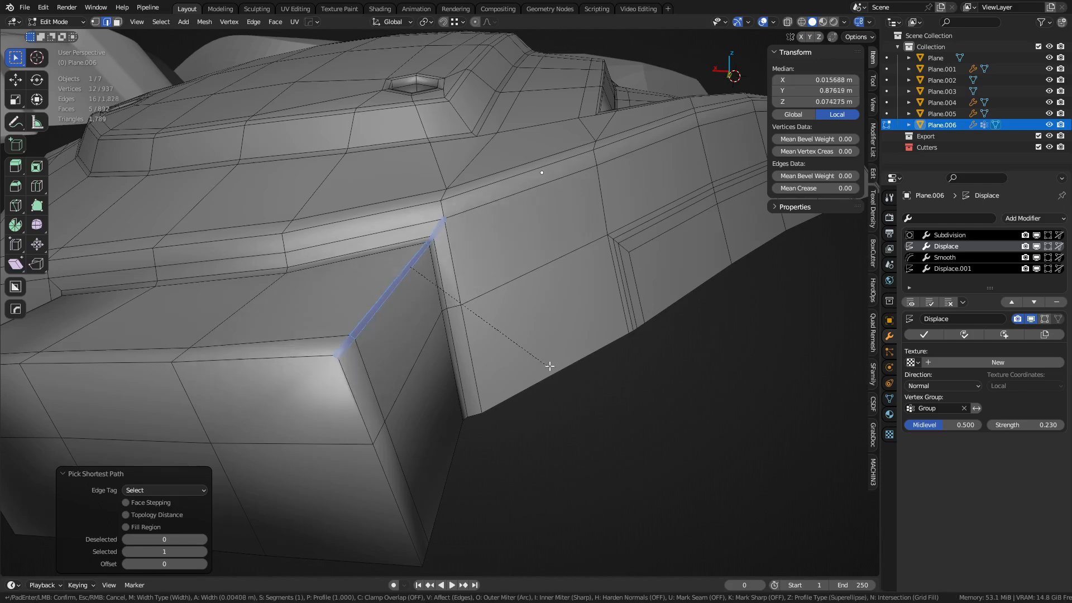
scroll(739, 417, "up", 1)
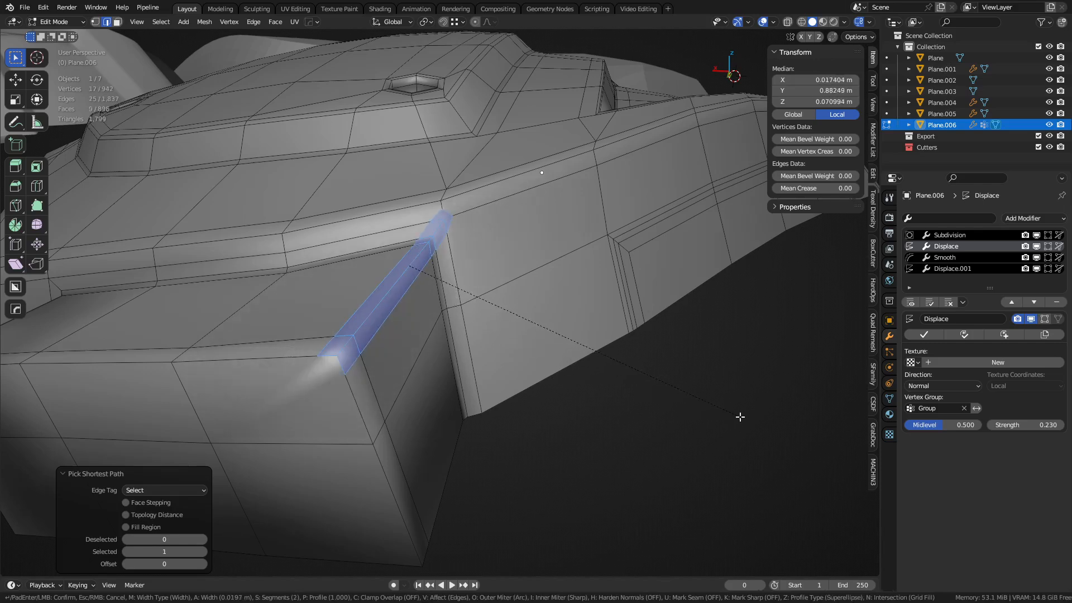
left_click(740, 417)
Step: Dissolve the surplus edge left by the bevel at the corner where the block meets the wall
middle_click(453, 214, "alt")
scroll(403, 346, "up", 8)
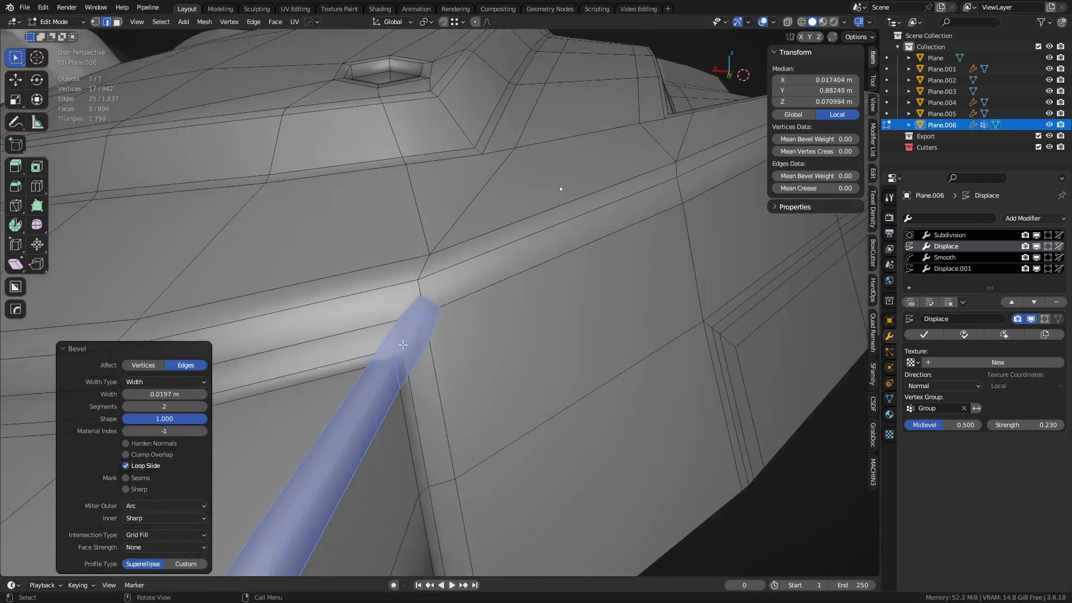
left_click(422, 300)
key("ctrl+x")
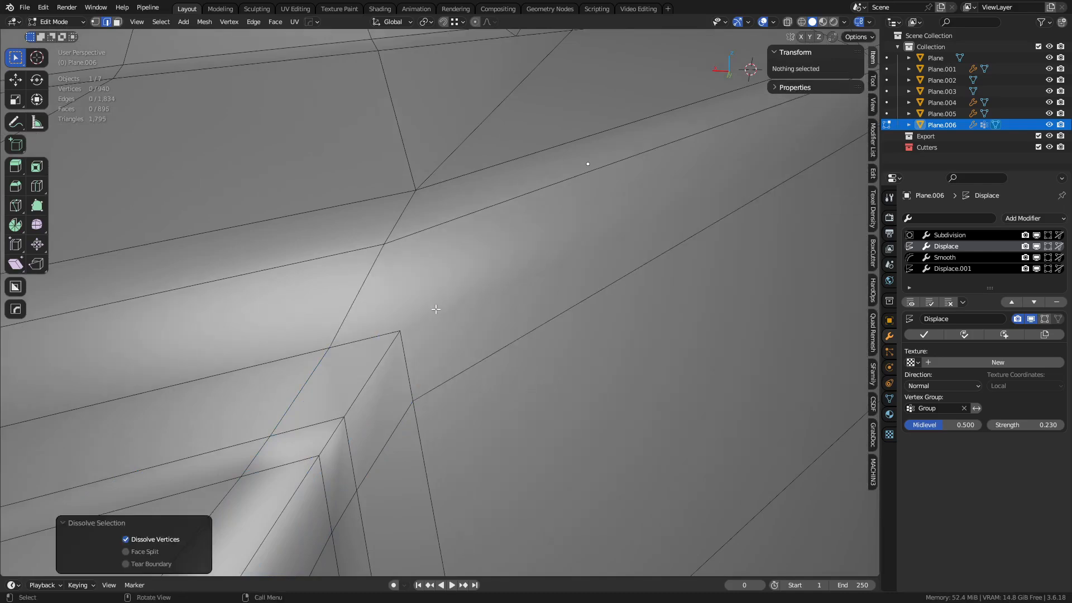
Step: Try connecting the corner vertex to the far vertex on the wall's rounded edge with Smart Edge, and undo it
key("1")
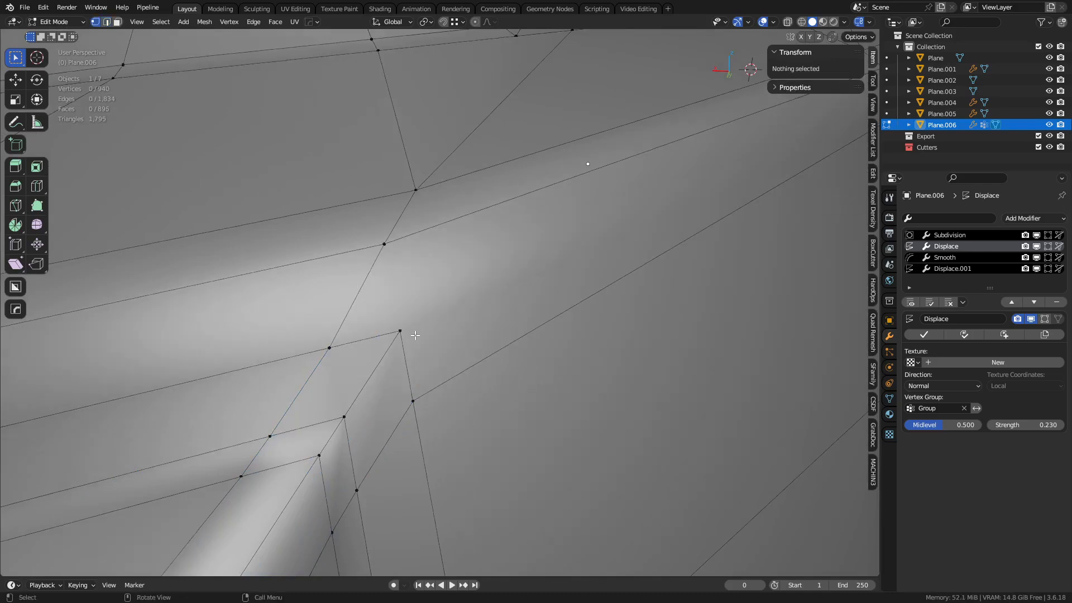
left_click(412, 335)
scroll(581, 271, "down", 4)
key("2")
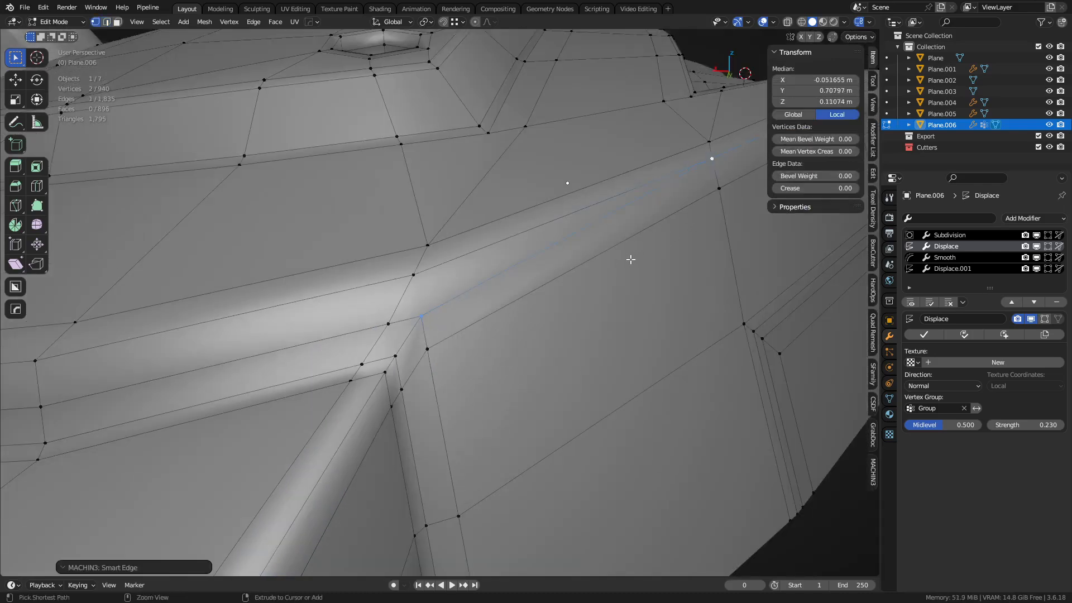
key("ctrl+z")
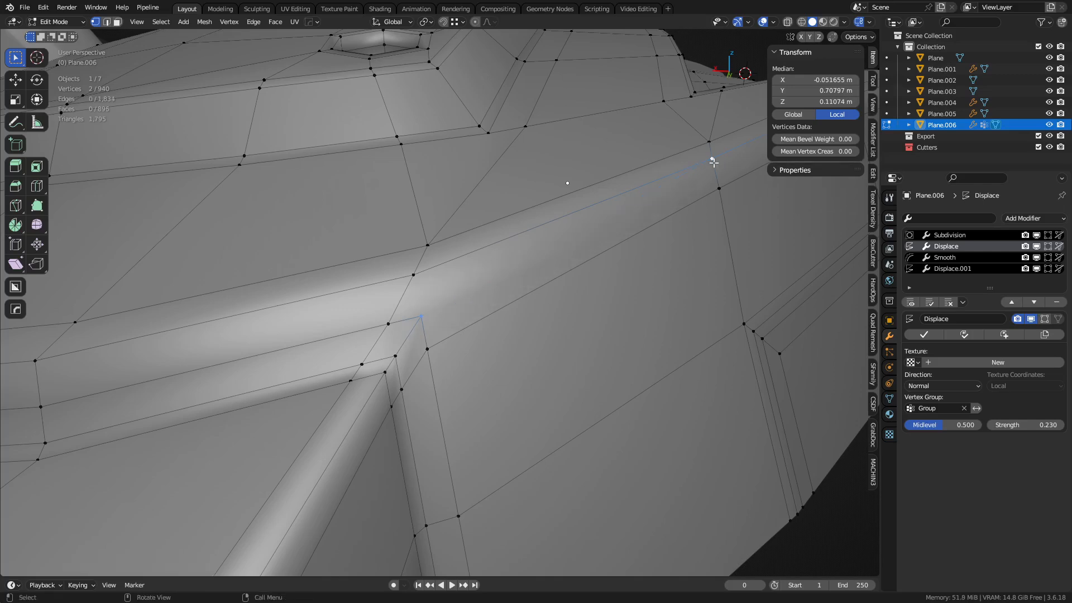
Step: Check the smoothed block corner in Object Mode and return to Edit Mode
key("Tab")
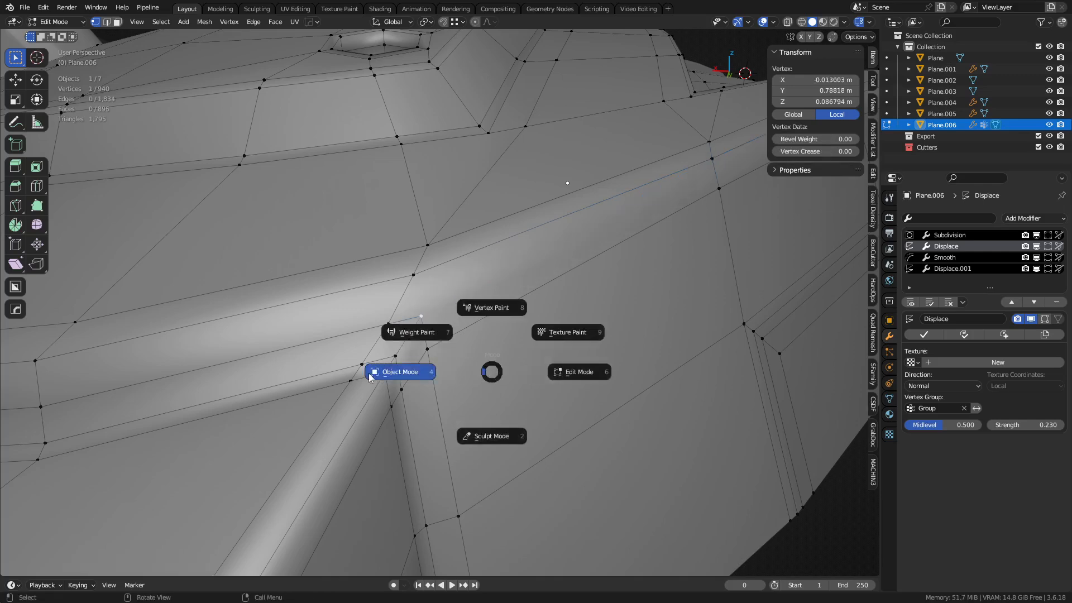
left_click(436, 373)
middle_click_drag(560, 289, 414, 374)
key("shift+w")
key("Tab")
left_click(481, 338)
Step: Slide the vertex beside the block's corner fully onto the corner vertex and merge the whole mesh by distance
middle_click_drag(482, 338, 412, 316)
key("g")
key("g")
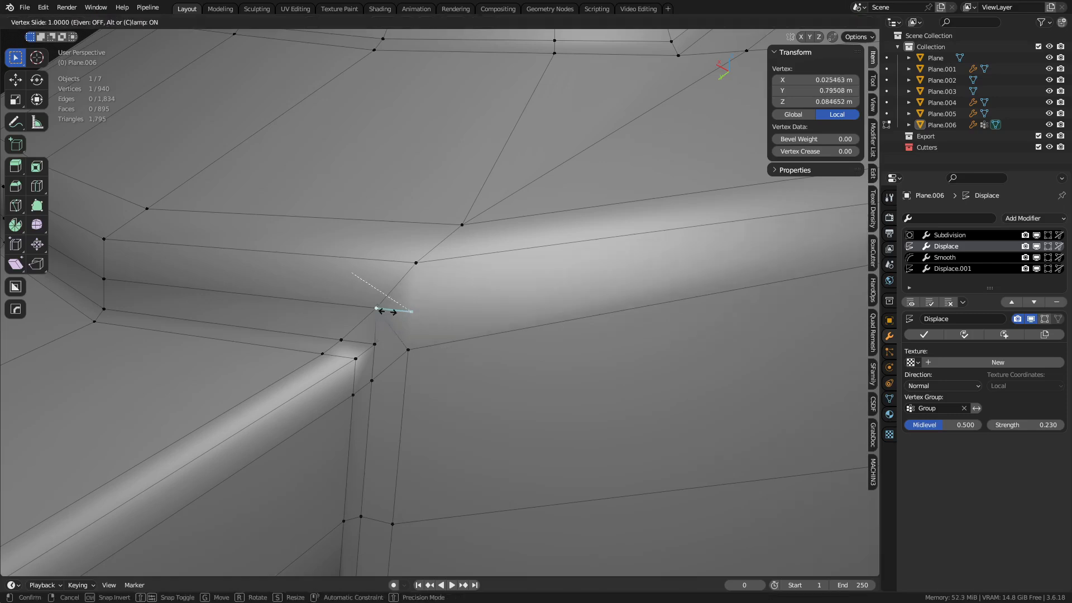
right_click(441, 305)
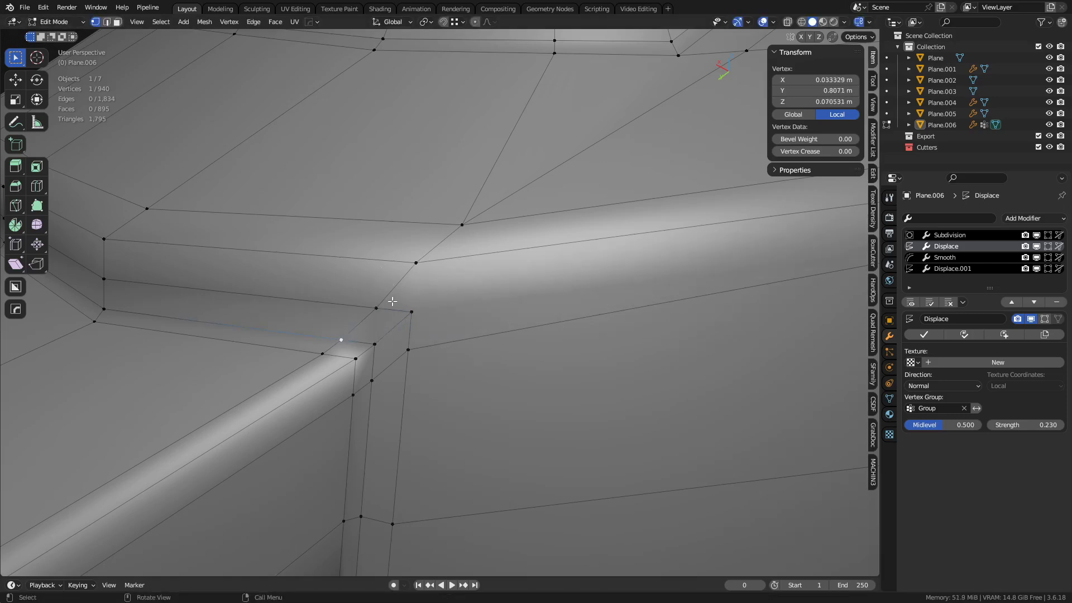
key("g")
key("g")
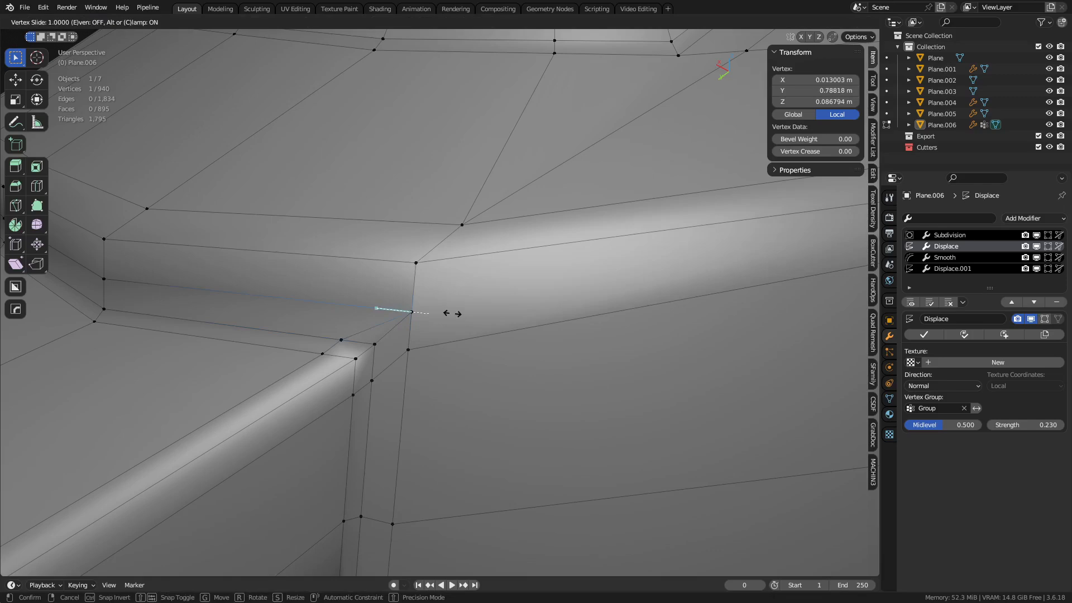
left_click(452, 313)
key("a")
key("m")
left_click(500, 352)
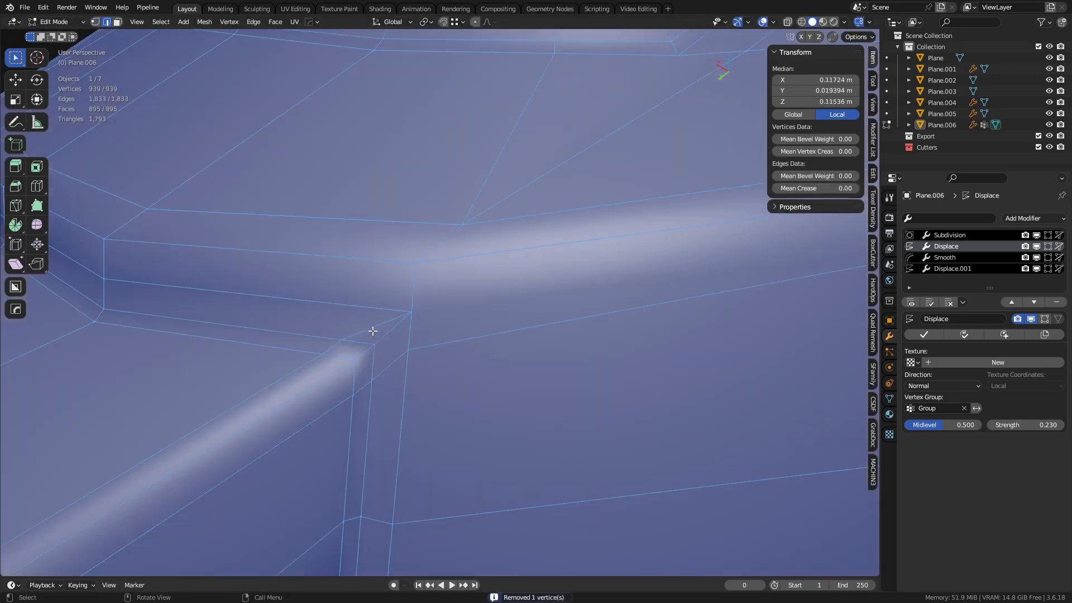
Step: Dissolve the leftover short edge at the block's corner and return to Object Mode with the wireframe shown
left_click(373, 331)
key("ctrl+x")
key("ctrl+Tab")
left_click(490, 390)
key("shift+z")
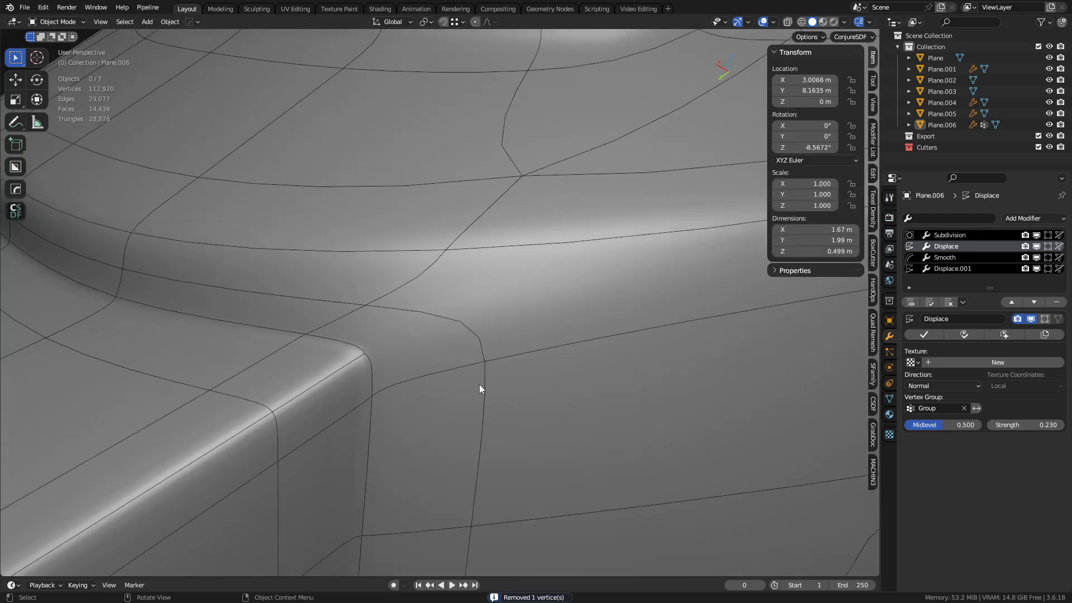
Step: Examine the smoothed surface and wireframe flow around the block's corner in Object Mode
middle_click_drag(479, 384, 398, 427)
key("ctrl+Tab")
left_click(509, 434)
key("ctrl+Tab")
left_click(420, 446)
key("a")
scroll(521, 413, "down", 3)
key("shift+z")
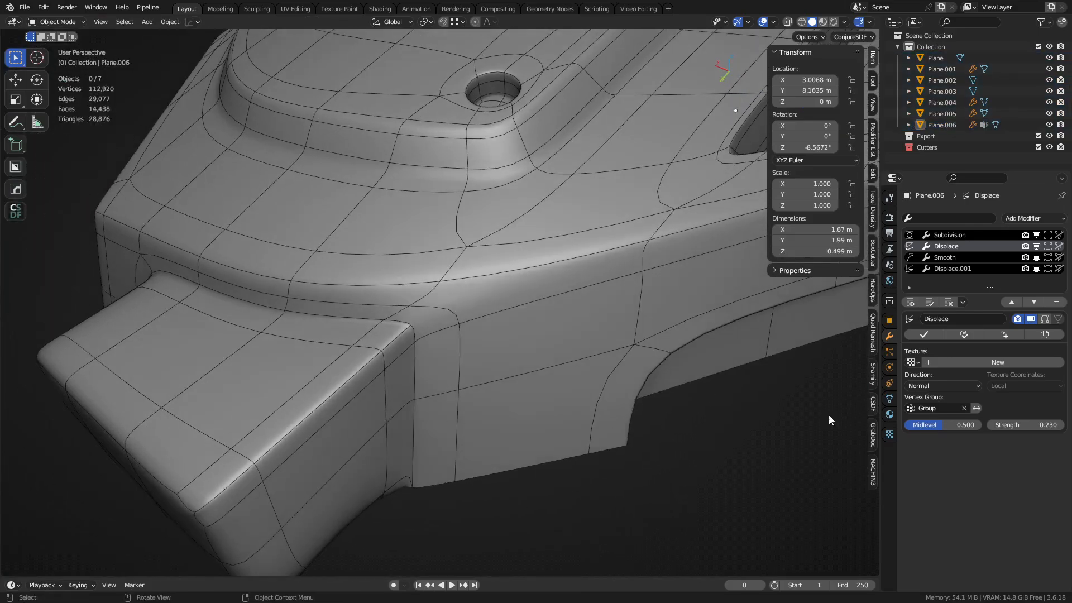
Step: Turn off Optimal Display in the panel's Subdivision modifier and clear the selection to expose the full subdivided wireframe
left_click(457, 350)
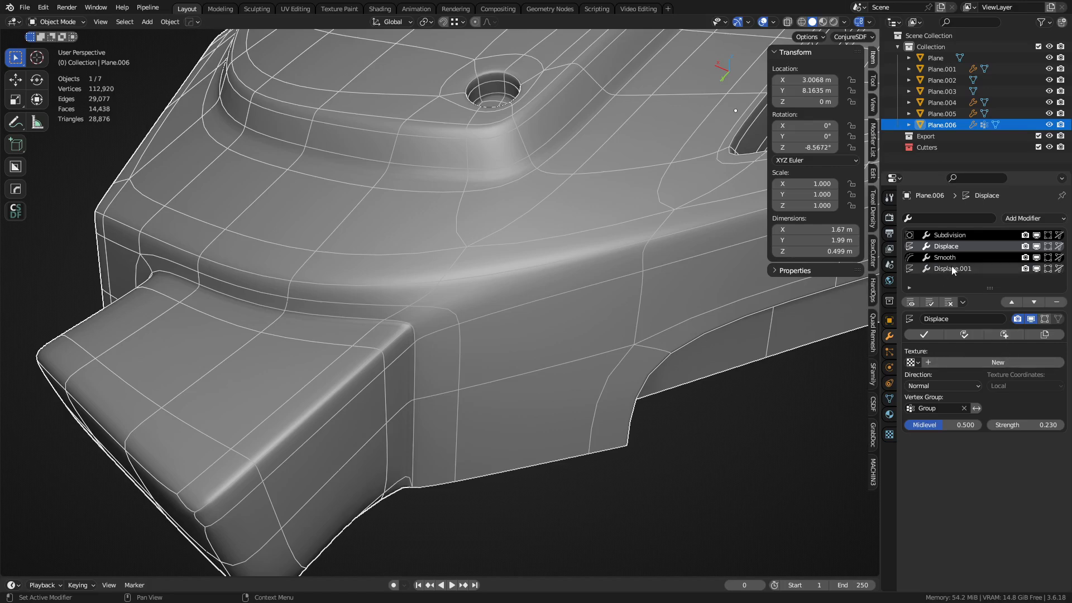
left_click(970, 239)
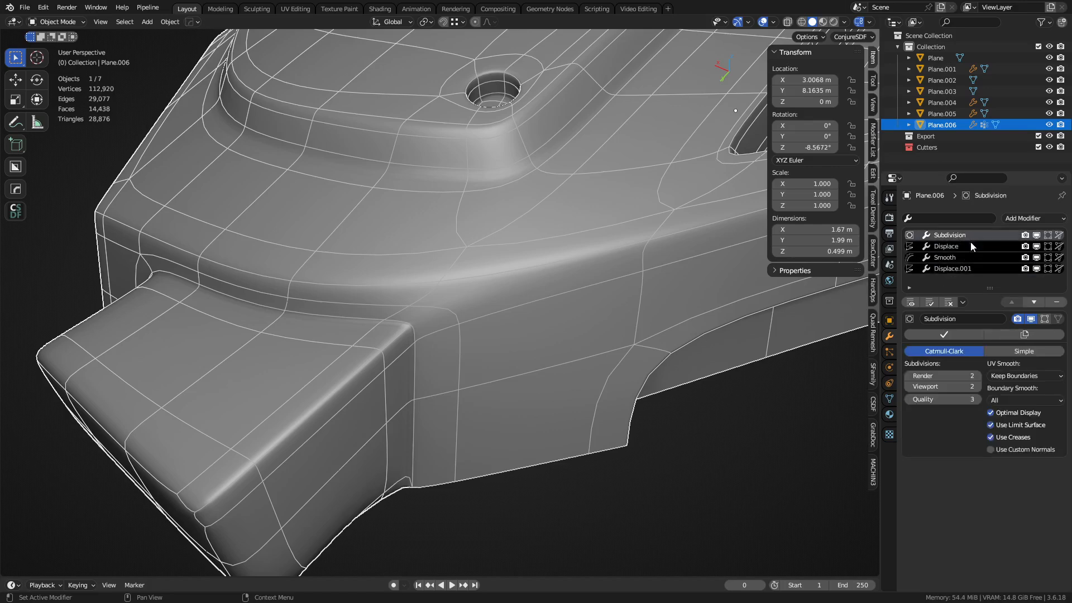
left_click(1017, 415)
key("a")
key("a")
middle_click_drag(488, 386, 501, 374, "shift")
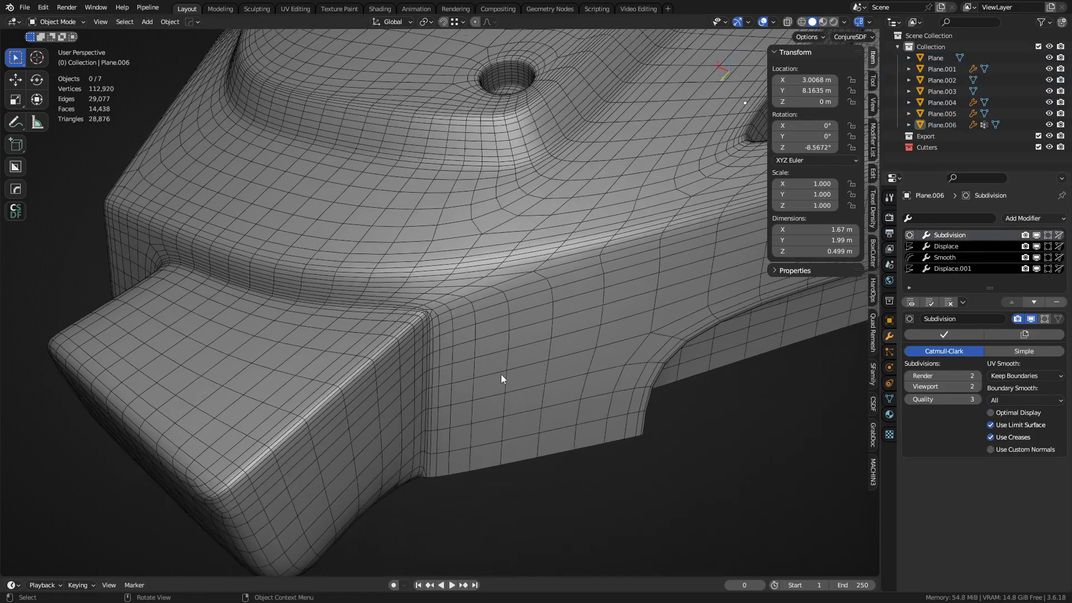
Step: Inspect the smoothed block corner up close, with the overlays toggled for comparison
scroll(498, 375, "up", 6)
middle_click_drag(392, 373, 444, 345)
scroll(402, 362, "up", 2)
key("shift+alt+z")
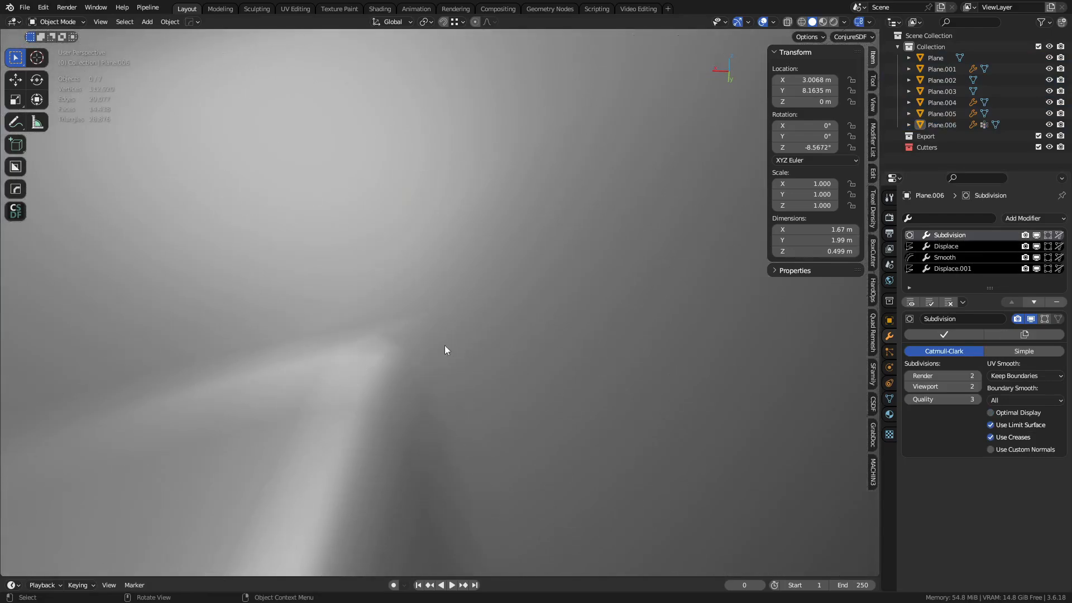
key("shift+alt+z")
key("shift+alt+z")
scroll(401, 347, "down", 4)
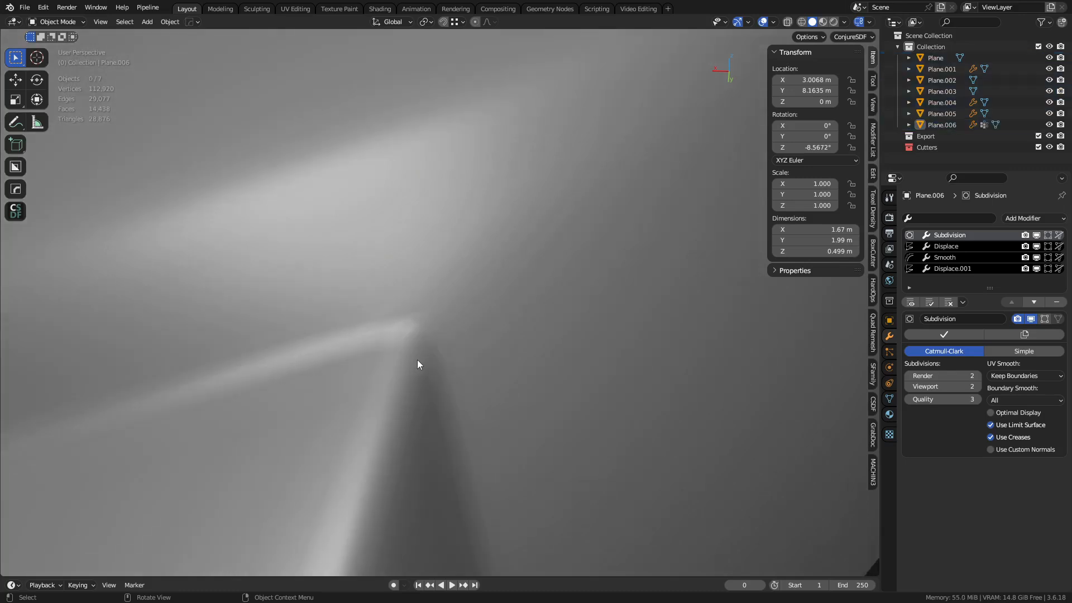
Step: Try viewport subdivision level 3 on the panel and look at the block's corner
left_click(427, 343)
key("ctrl+1")
key("ctrl+2")
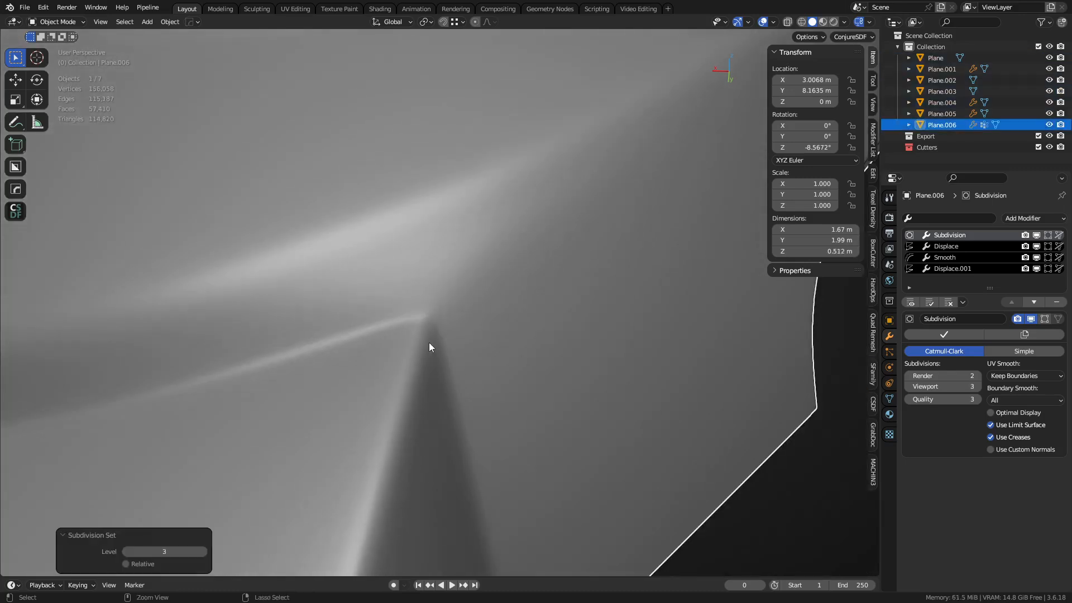
scroll(438, 358, "down", 3)
key("a")
key("a")
scroll(484, 377, "down", 4)
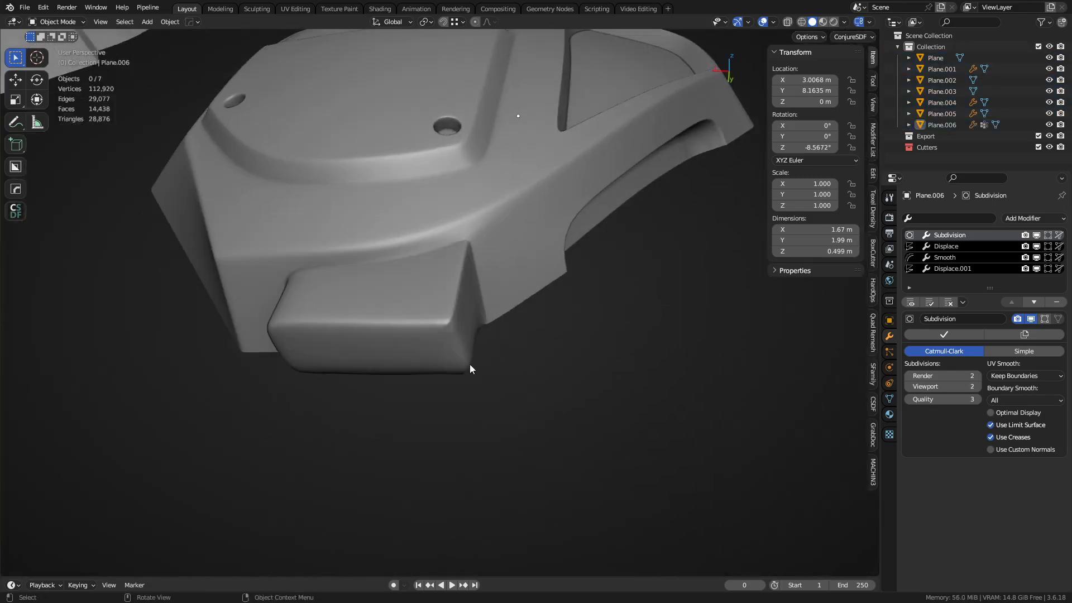
Step: Knife a supporting edge along the side face beside the block's outer vertical corner, running to its bottom border
middle_click_drag(470, 364, 457, 299)
scroll(457, 299, "up", 4)
key("ctrl+Tab")
left_click(529, 330)
middle_click_drag(529, 311, 502, 225)
left_click(439, 233)
middle_click_drag(438, 233, 460, 347)
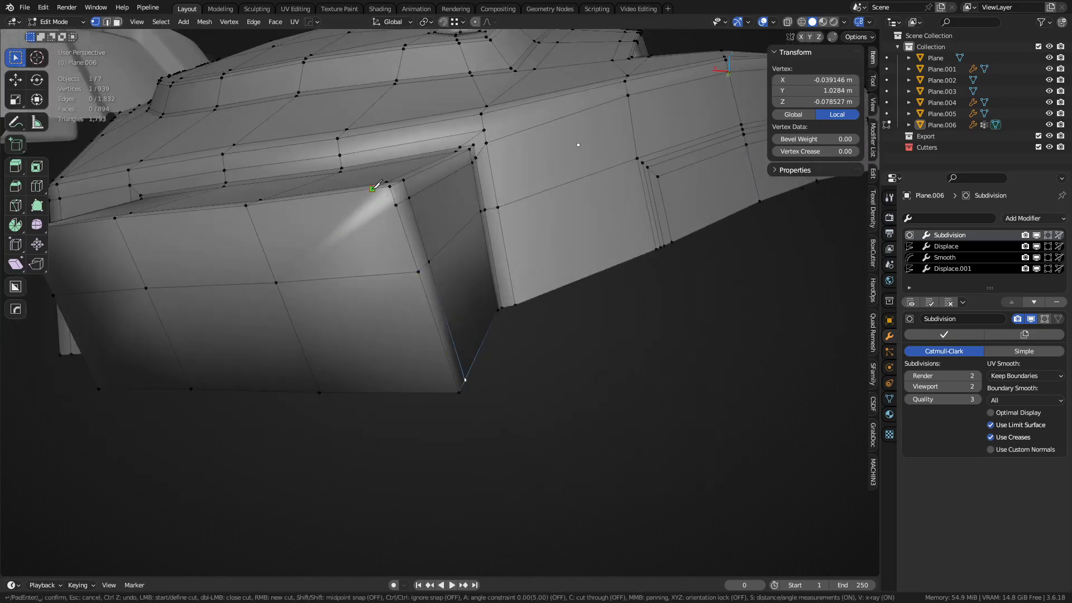
middle_click_drag(443, 385, 431, 347)
left_click(488, 338)
key("space")
Step: Add one loop cut near the mesh's bottom border, slid to a factor of about -0.742, and return to Object Mode
key("a")
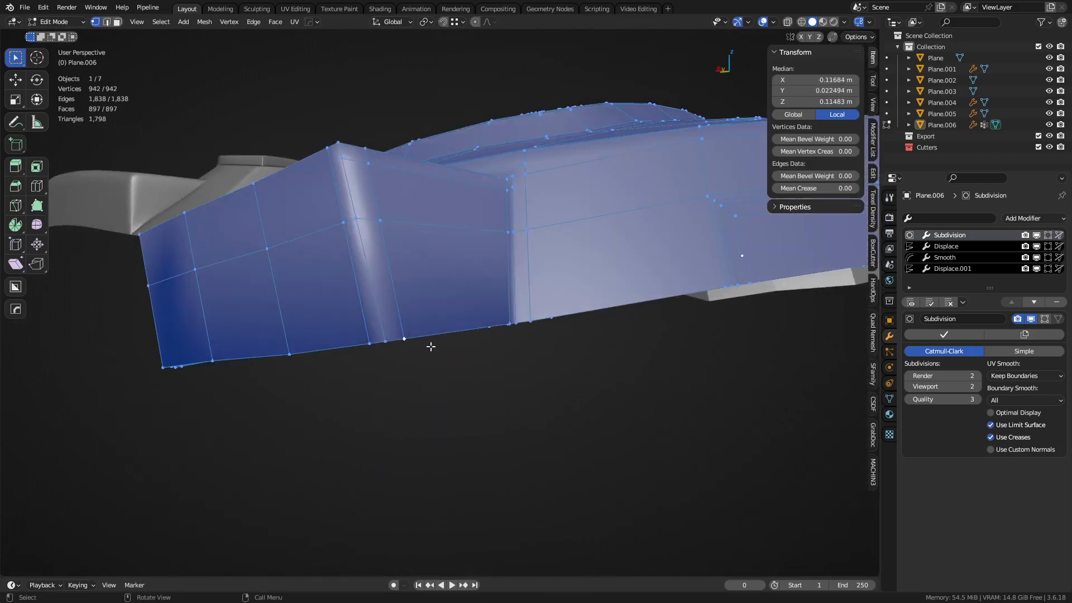
left_click(389, 315)
left_click(403, 360)
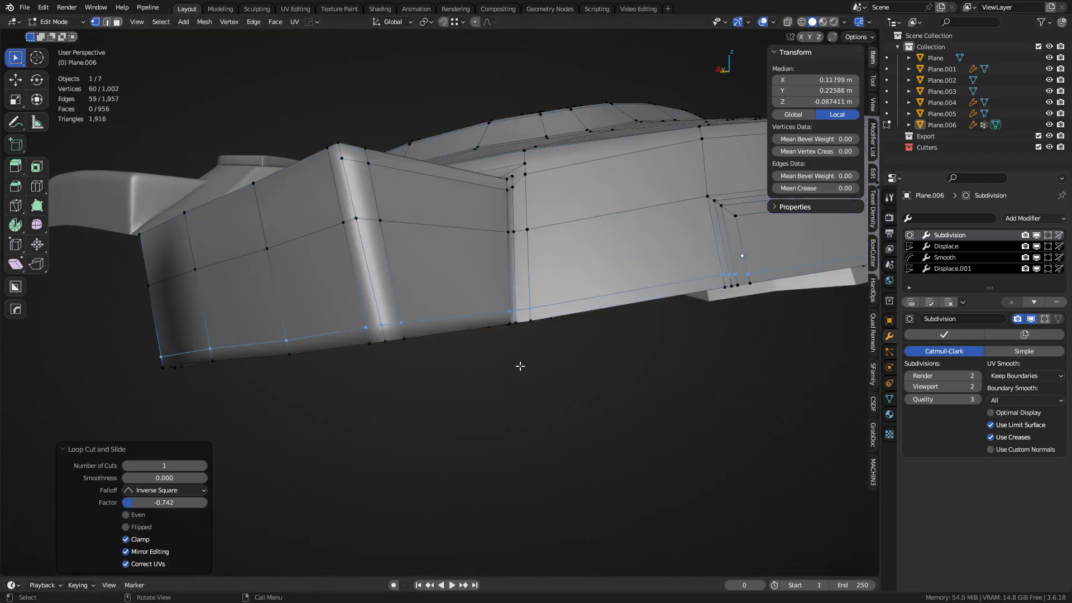
middle_click_drag(520, 366, 521, 407)
key("ctrl+Tab")
left_click(484, 412)
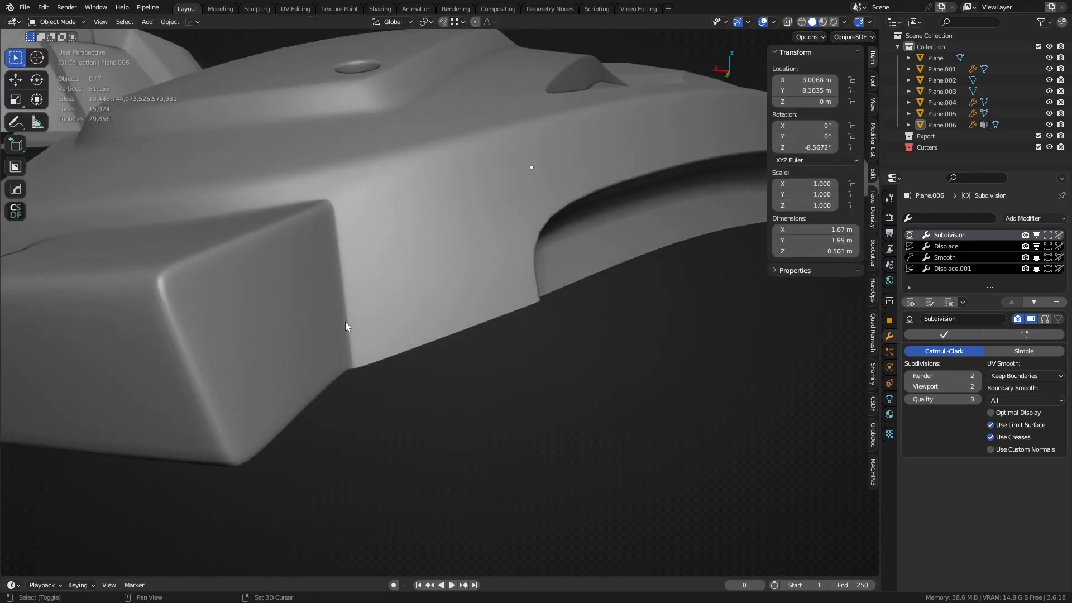
Step: Bevel the block's upper side edge, from the panel body to the outer corner, with 2 segments and about 0.0133 m width
middle_click_drag(345, 323, 397, 352)
key("ctrl+Tab")
left_click(435, 366)
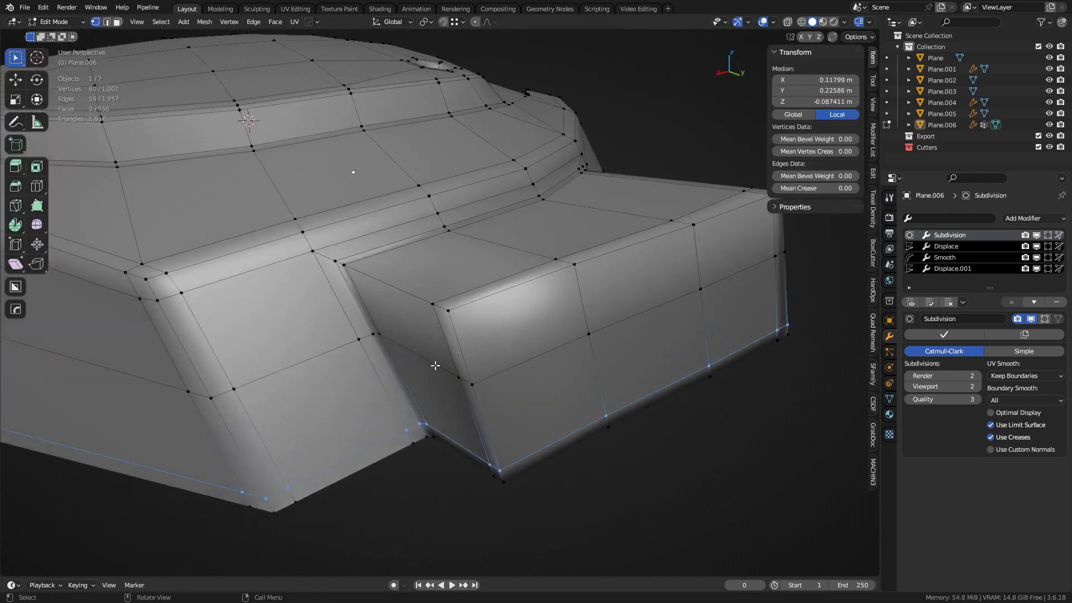
left_click(444, 313, "ctrl")
key("ctrl+b")
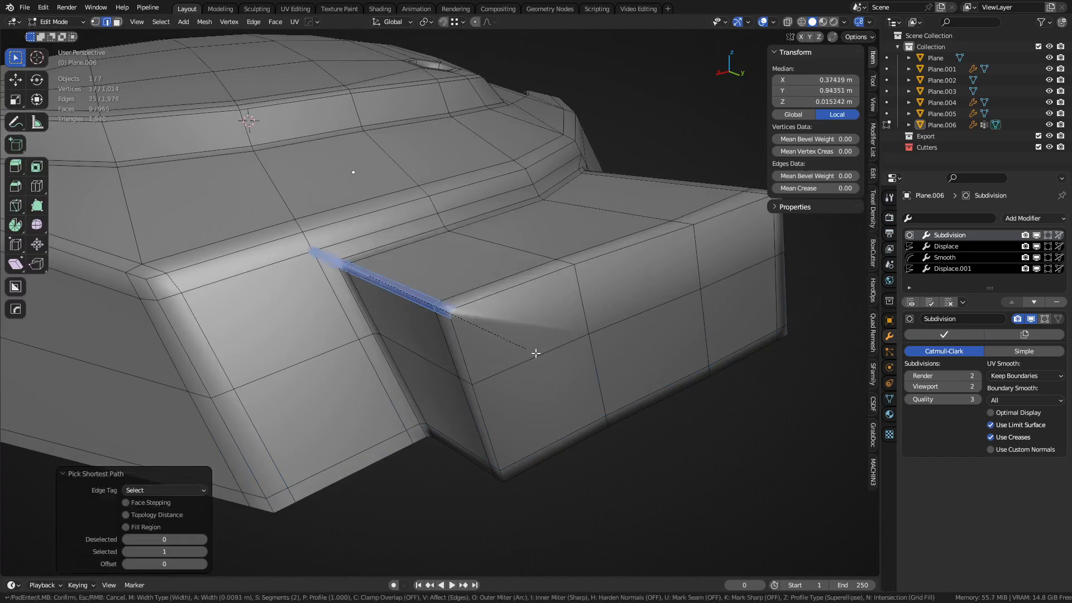
left_click(590, 368)
Step: Dissolve the surplus edge at the bevel's inner end, where the block meets the panel body
middle_click_drag(442, 304, 460, 313)
scroll(406, 280, "up", 7)
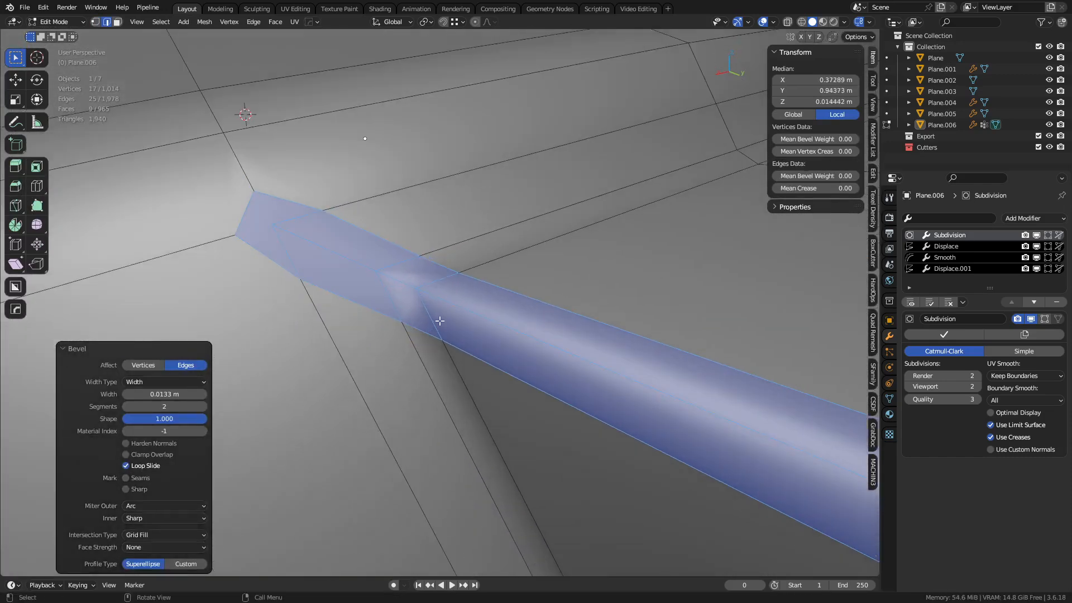
left_click(376, 298)
middle_click_drag(376, 297, 392, 340)
key("ctrl+x")
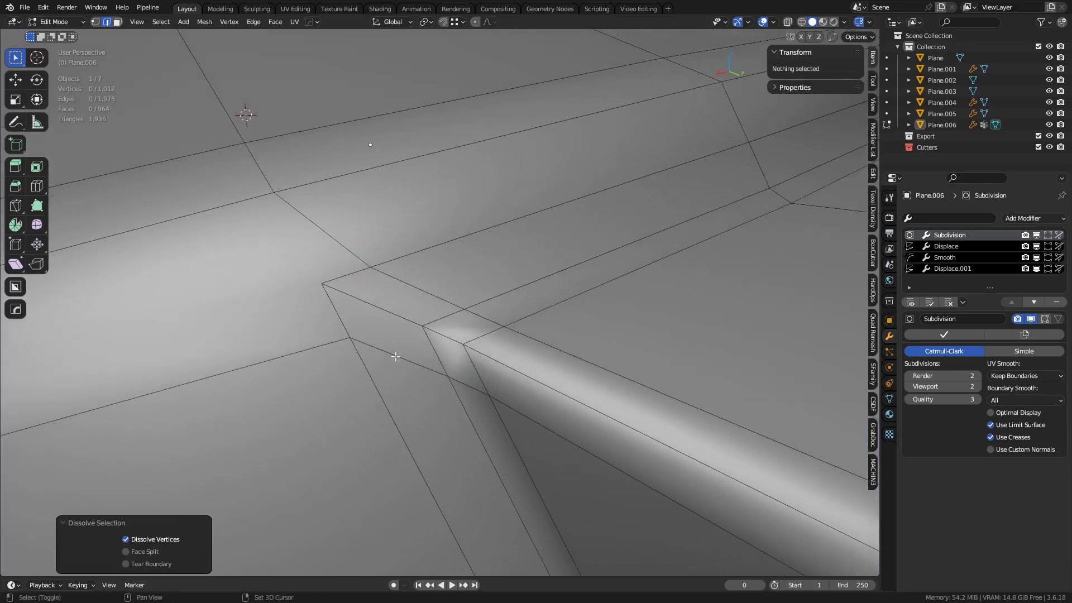
Step: Simplify the bevel's inner end by removing the extra vertex and dissolving the diagonal edge at the block's corner
middle_click_drag(288, 279, 435, 386)
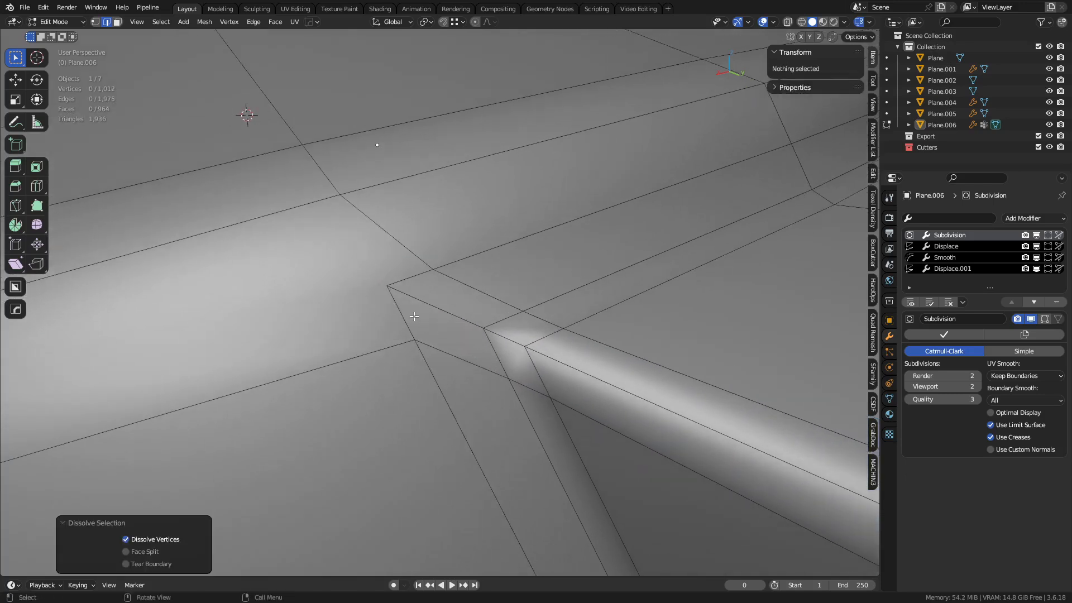
key("1")
middle_click_drag(405, 314, 357, 316)
key("2")
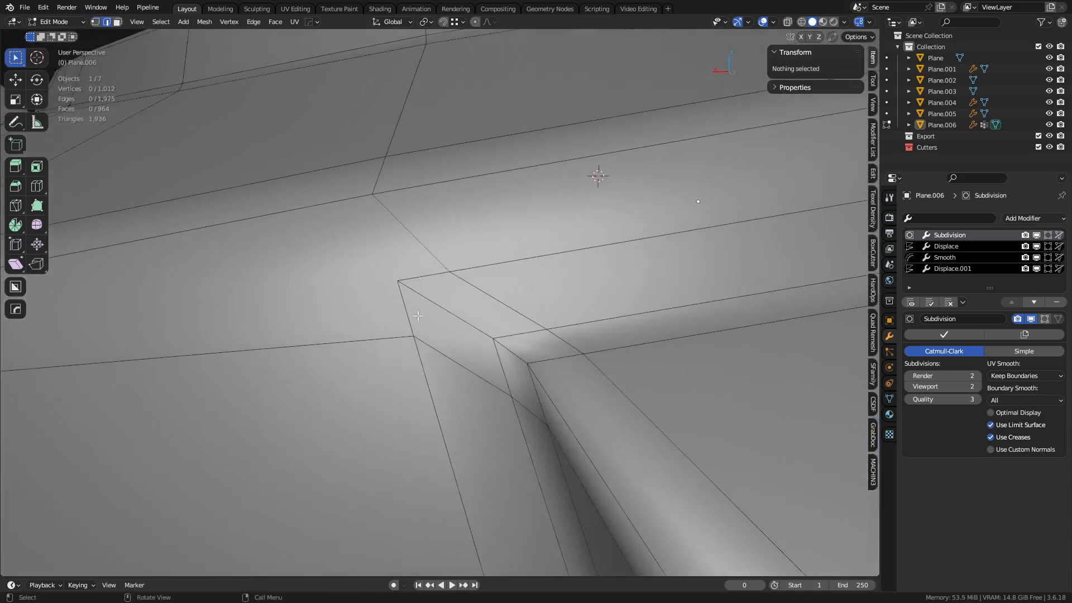
left_click(433, 311)
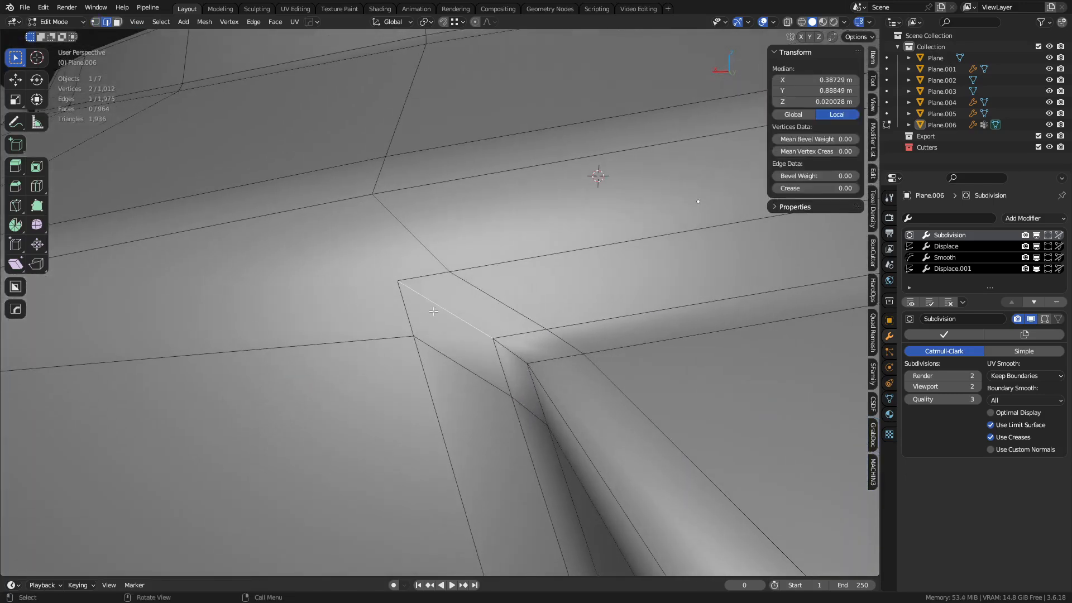
middle_click_drag(478, 333, 522, 334)
scroll(443, 347, "down", 4)
key("2")
left_click(477, 339)
key("ctrl+x")
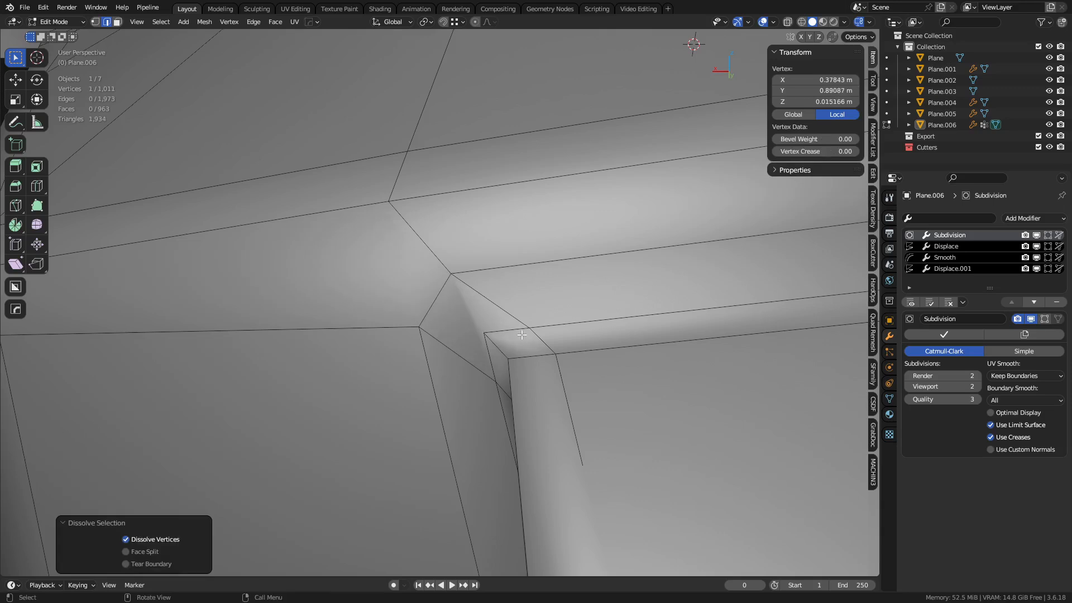
Step: Check the cleaned-up block corner and its smooth shading in Object Mode
key("ctrl+Tab")
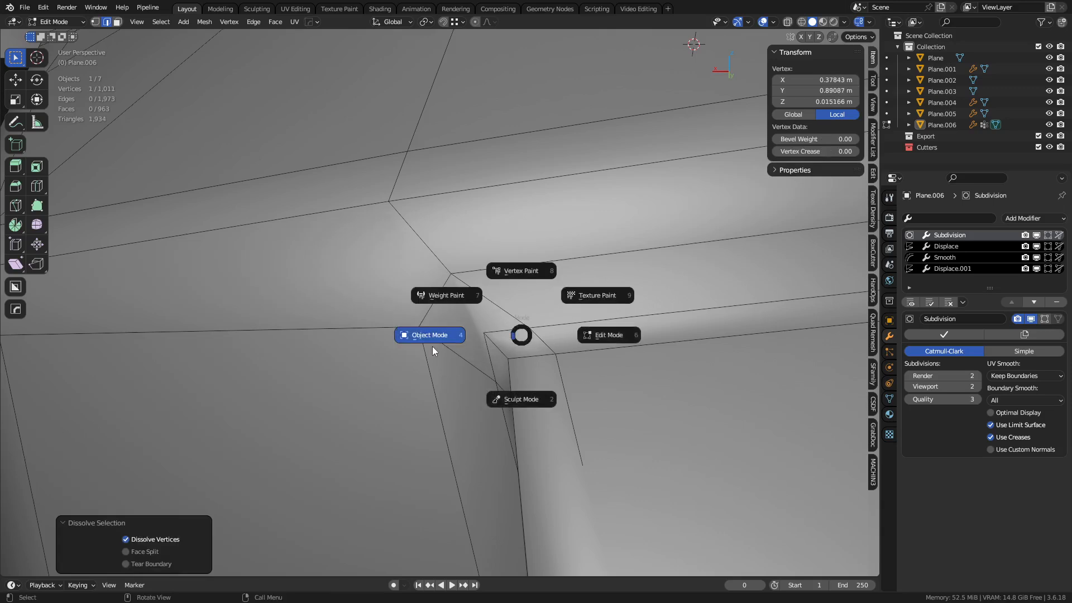
left_click(432, 347)
scroll(457, 349, "down", 5)
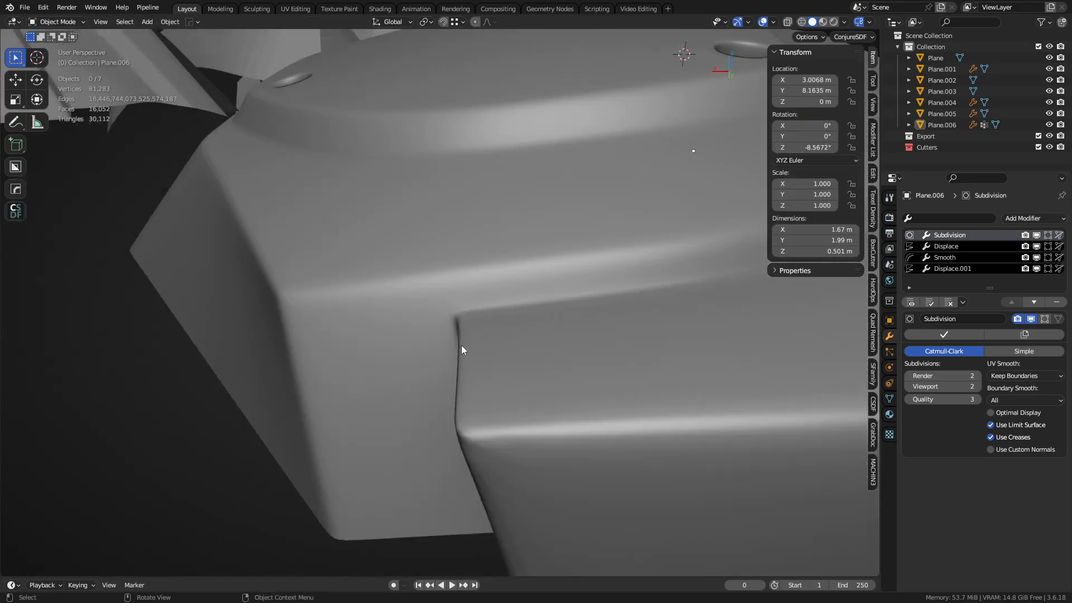
middle_click_drag(462, 347, 491, 372)
scroll(512, 350, "down", 3)
scroll(577, 343, "up", 3)
Step: Add one centred loop cut around the recess rim and lower it slightly along the global Z axis
key("Tab")
middle_click_drag(487, 416, 502, 357, "shift")
scroll(503, 357, "up", 4)
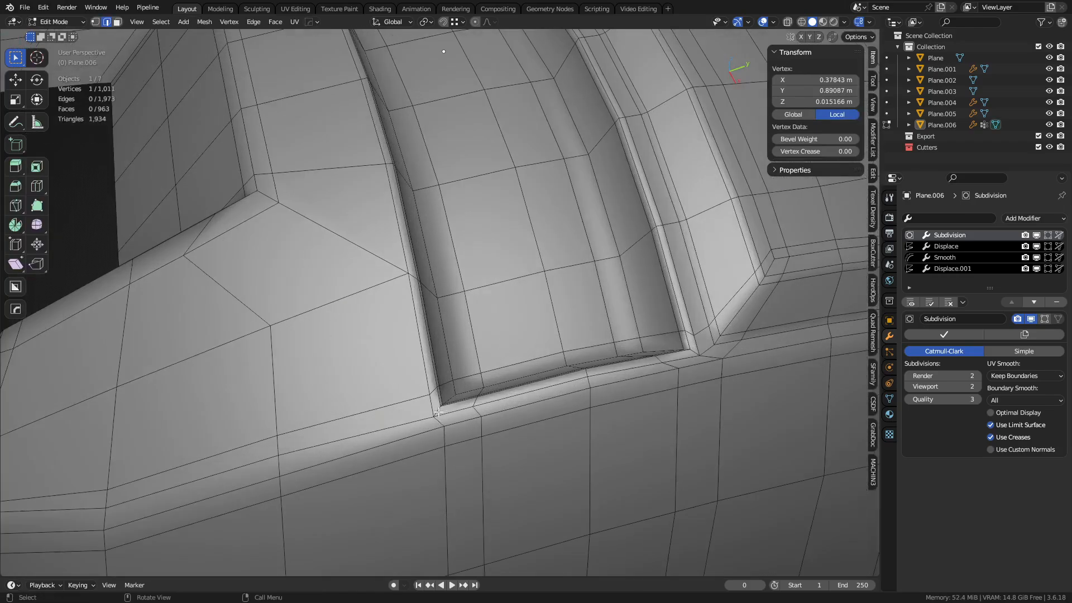
left_click(441, 408)
middle_click_drag(440, 408, 592, 279)
key("g")
key("z")
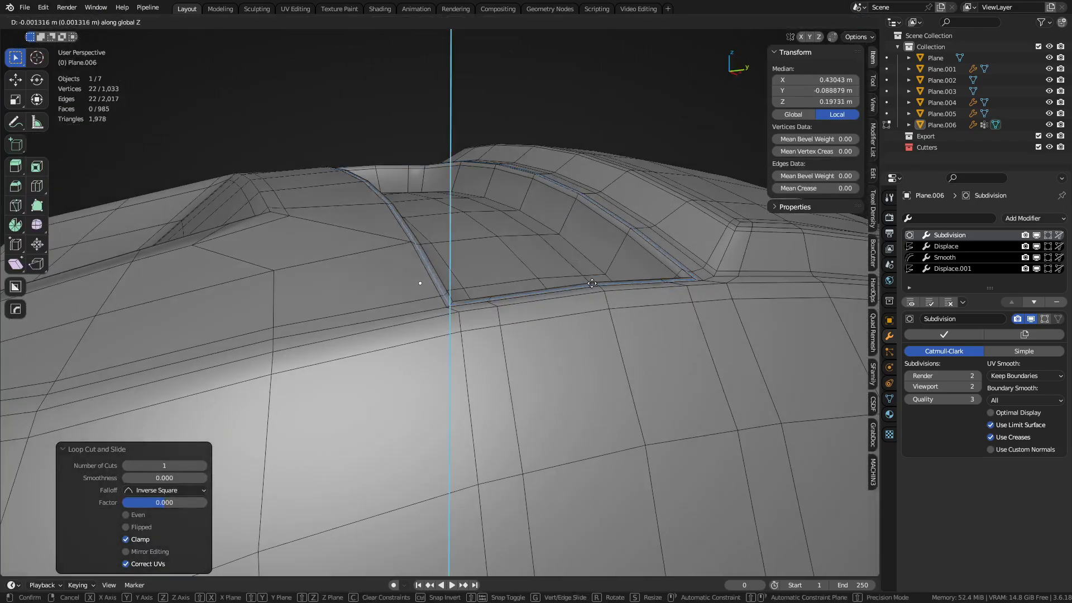
left_click(595, 340)
Step: Examine the smoothed recess and the panel's opposite side wall in Object Mode, with the wireframe toggled
key("Tab")
middle_click_drag(545, 337, 518, 377)
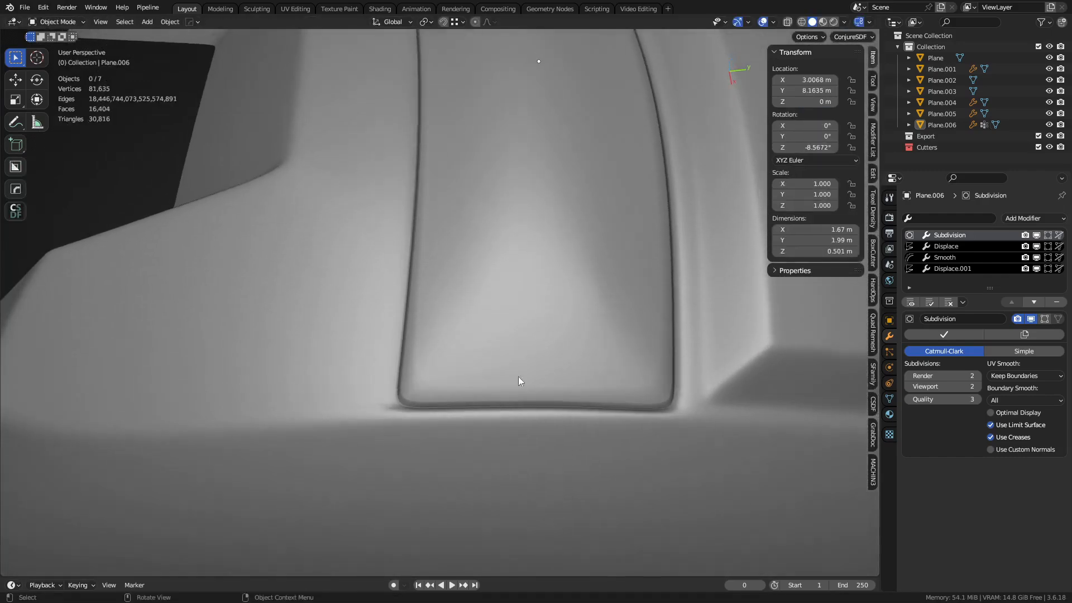
scroll(505, 366, "down", 4)
key("shift+w")
key("shift+w")
scroll(505, 366, "down", 3)
middle_click_drag(494, 284, 524, 337)
key("Tab")
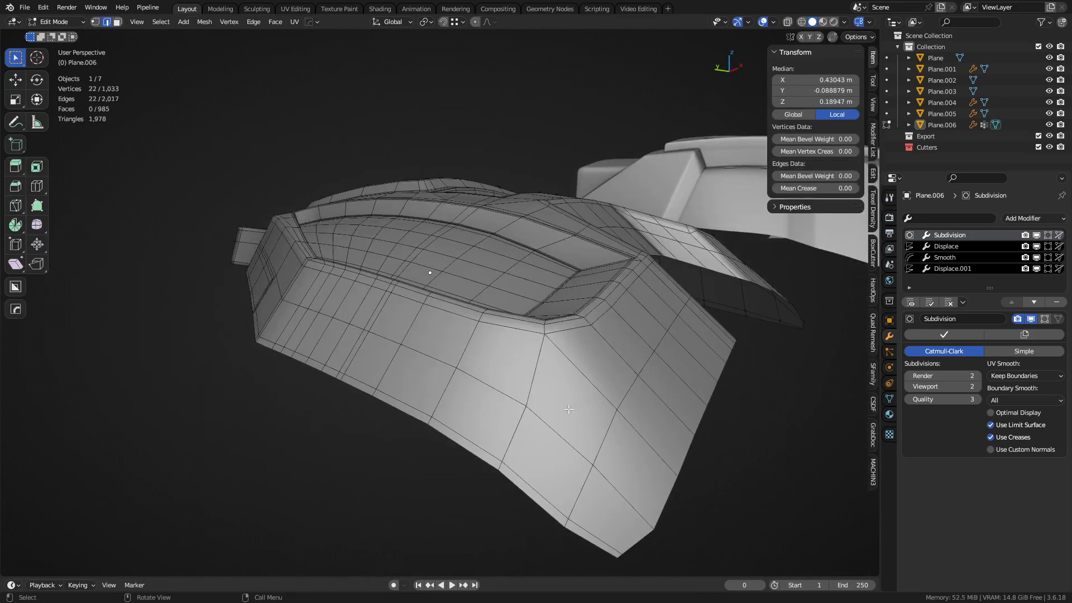
key("ctrl+Tab")
left_click(497, 474)
key("a")
key("a")
scroll(495, 453, "down", 3)
middle_click_drag(494, 453, 470, 371)
Step: Select the faces of the long side wall below the recess in Edit Mode and grow the selection
key("Tab")
scroll(524, 466, "up", 5)
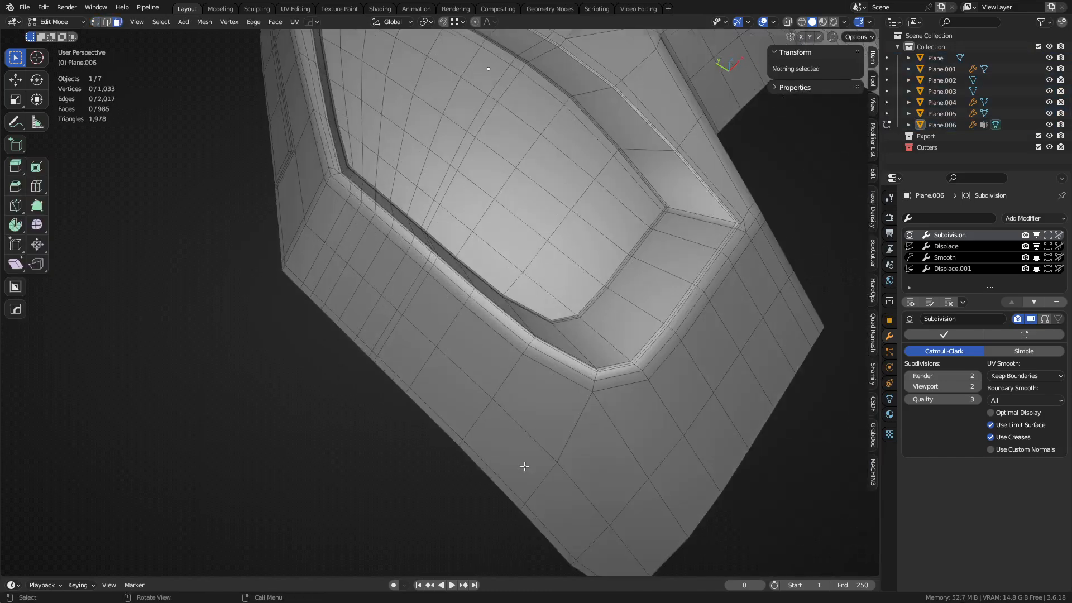
left_click(593, 545)
left_click(330, 215, "ctrl+shift")
middle_click_drag(475, 315, 469, 285, "shift")
key("ctrl+KP_Add")
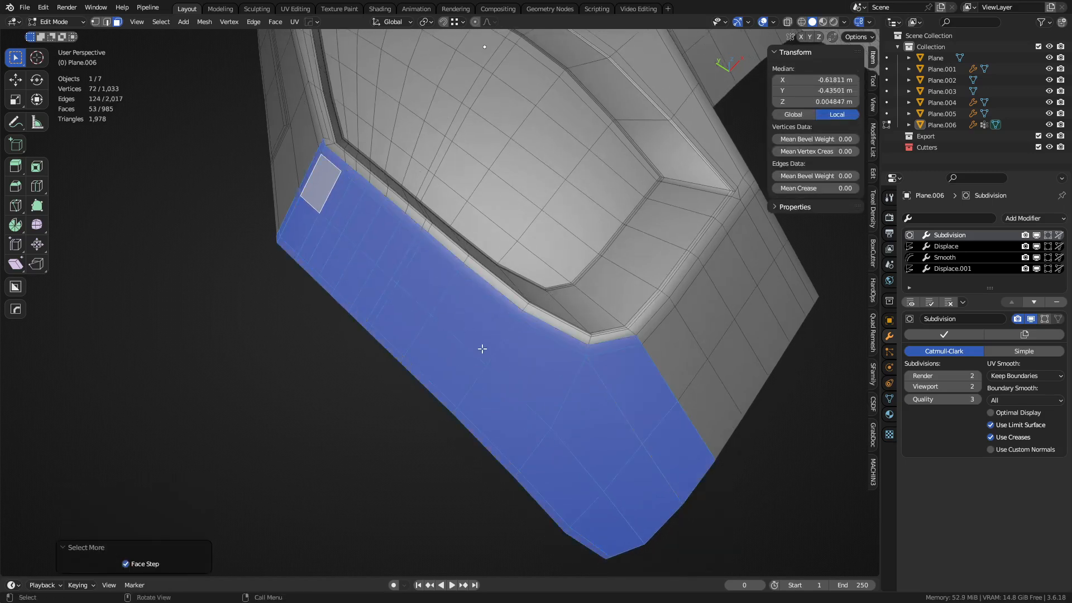
Step: Deselect the excess faces at the wall's end with circle select and hide everything unselected
middle_click_drag(631, 341, 712, 450)
right_click(735, 479)
mouse_move(645, 359)
middle_mouse_down("shift")
mouse_move(679, 291)
mouse_move(719, 467)
mouse_move(677, 377)
mouse_move(632, 412)
middle_mouse_up("shift")
key("c")
right_click(728, 475)
key("shift+h")
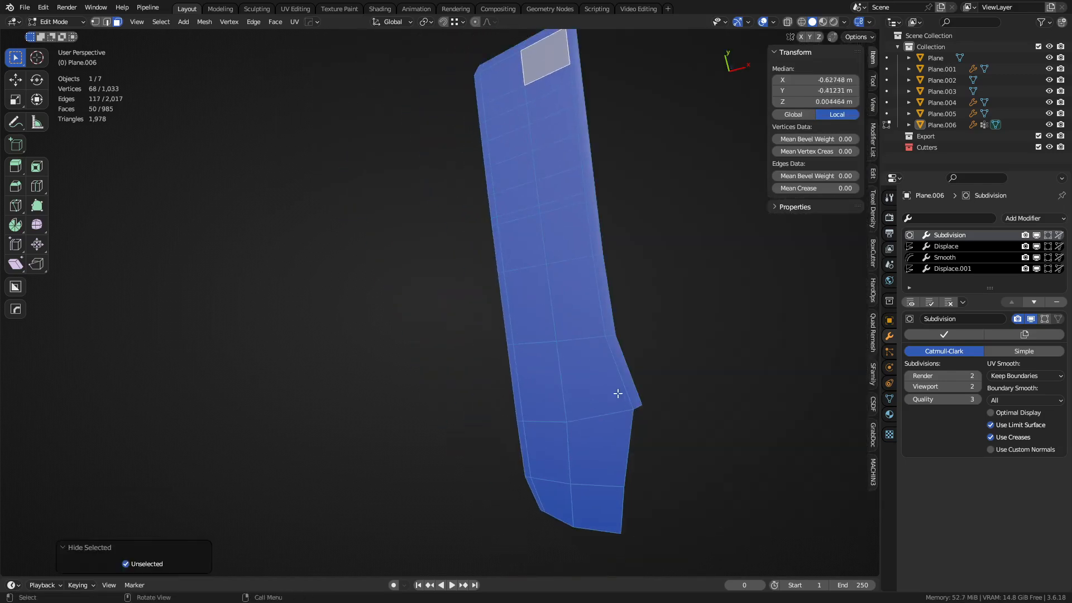
Step: Enter Sculpt Mode and choose the Elastic Deform brush with a 198 px radius
key("ctrl+Tab")
left_click(626, 444)
key("f")
mouse_move(602, 379)
middle_mouse_down("shift")
mouse_move(527, 396)
mouse_move(551, 392)
middle_mouse_up("shift")
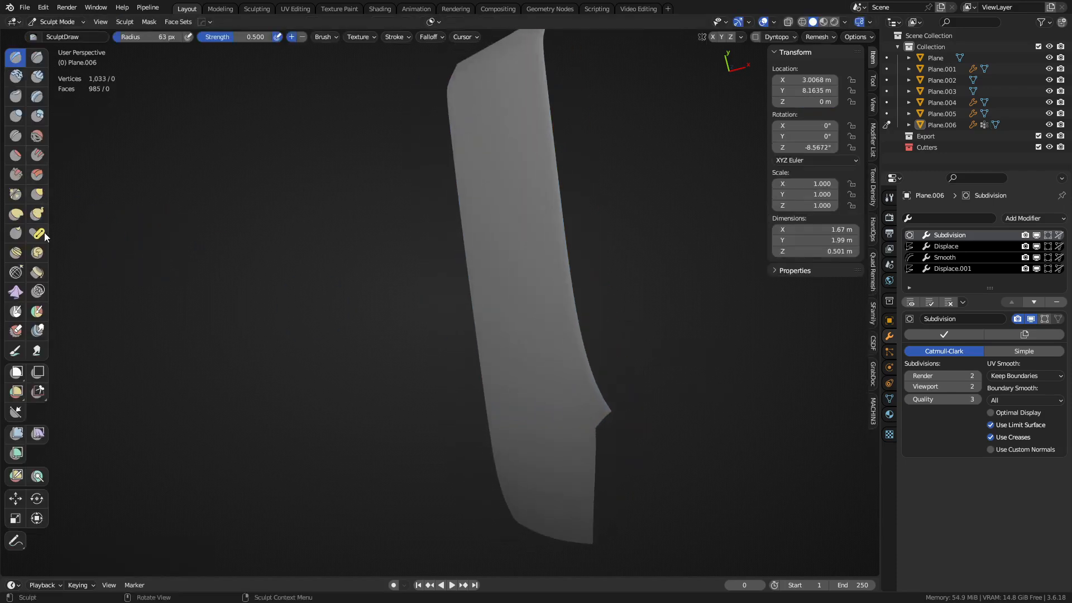
key("f")
left_click(454, 308)
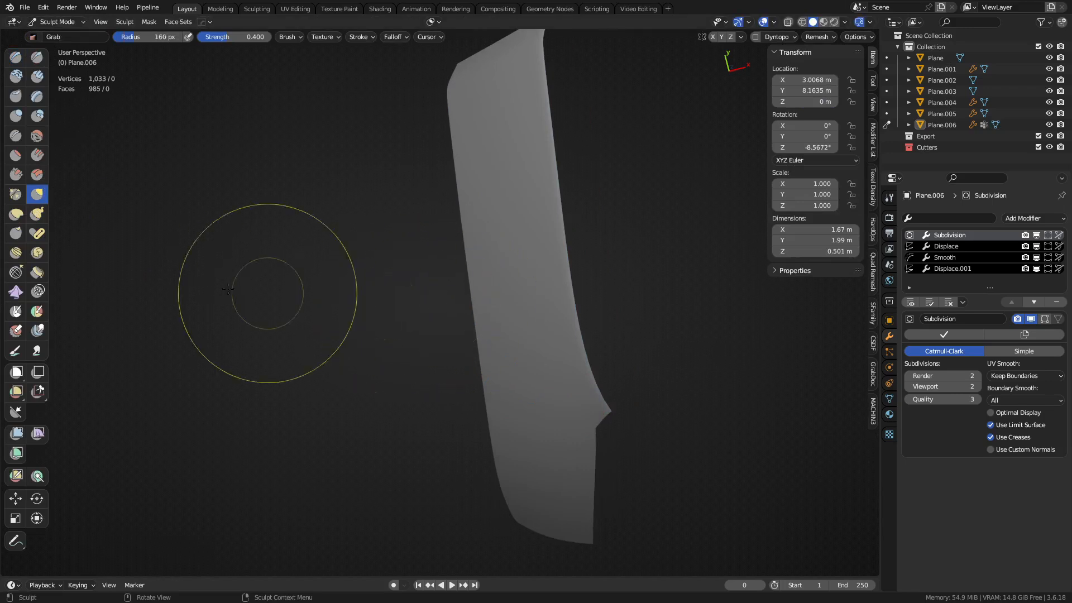
left_click(21, 219)
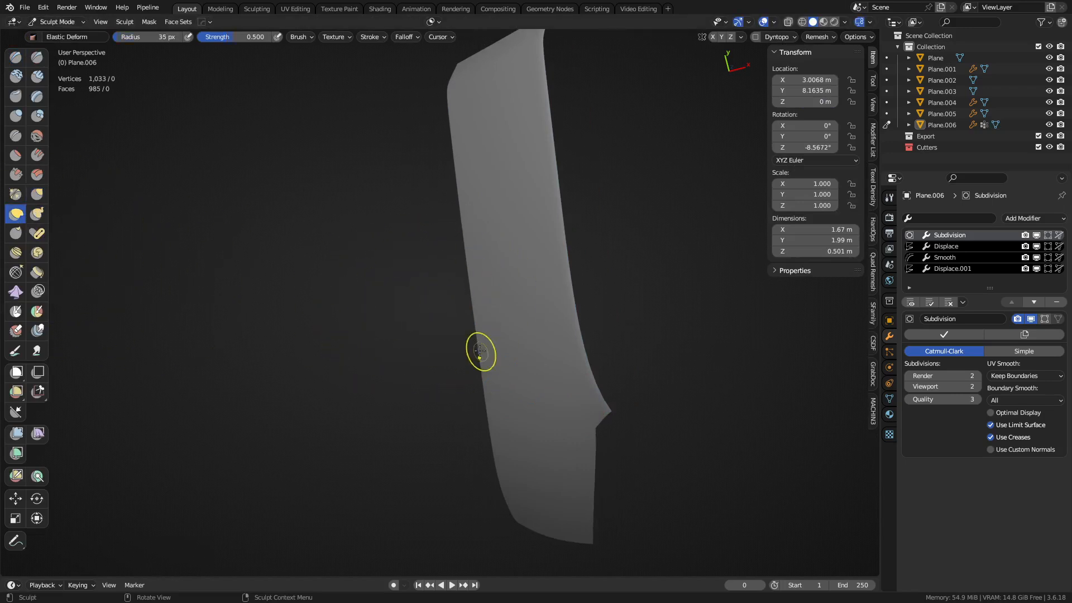
key("f")
left_click(585, 258)
Step: Sculpt the isolated side wall, bulging its middle and upper stretch outward and pushing the lower stretch inward, and switch to Object Mode
left_click_drag(502, 278, 399, 283)
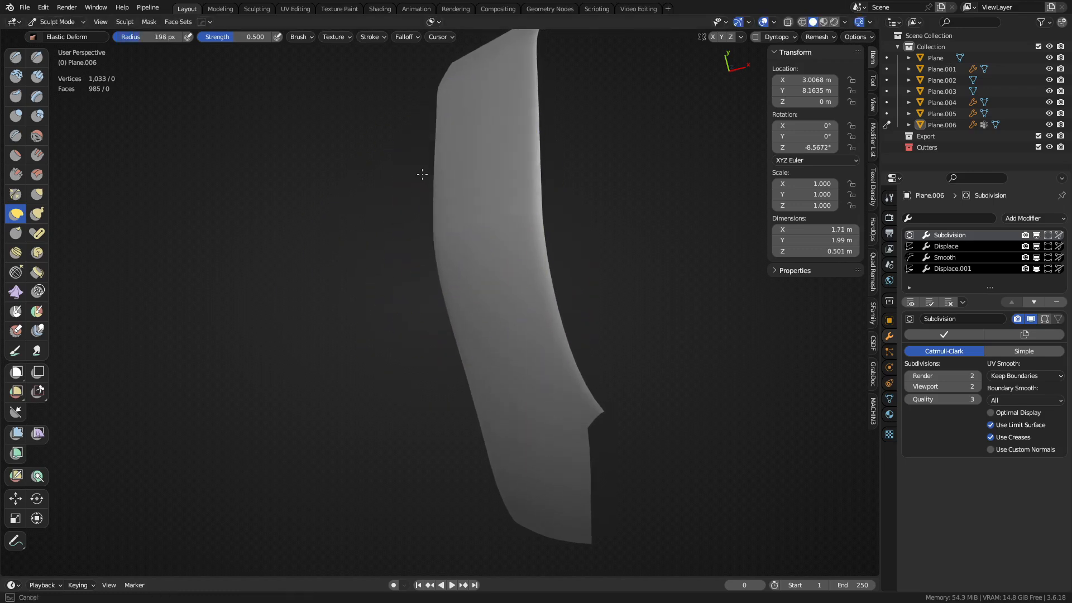
left_click_drag(527, 192, 498, 193)
left_click_drag(473, 373, 538, 364)
key("ctrl+Tab")
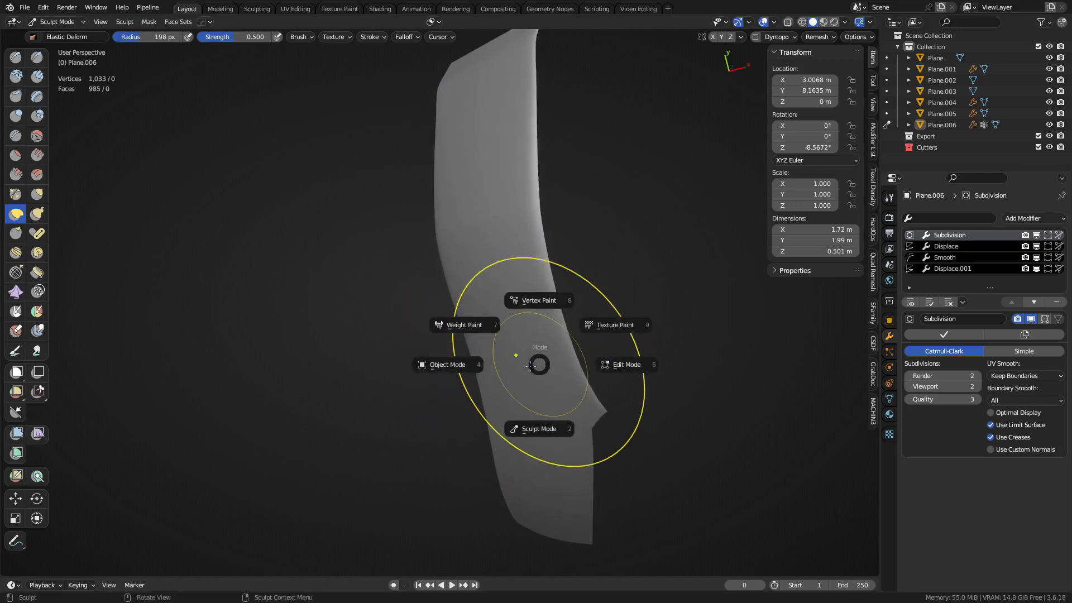
left_click(448, 364)
mouse_move(393, 441)
middle_mouse_down()
mouse_move(585, 307)
mouse_move(427, 357)
mouse_move(605, 445)
mouse_move(527, 366)
middle_mouse_up()
Step: Reveal the hidden faces in Edit Mode, clear the selection and view the reshaped side wall in Object Mode
key("ctrl+Tab")
left_click(556, 364)
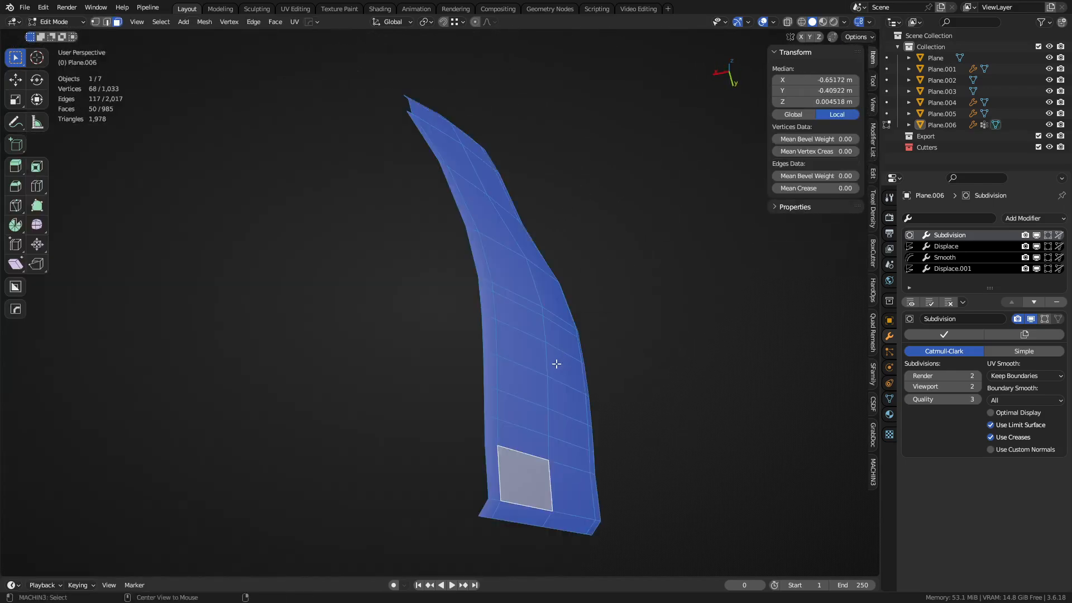
key("alt+h")
key("alt+a")
scroll(492, 318, "up", 4)
middle_click_drag(534, 357, 250, 257)
scroll(519, 319, "down", 3)
key("ctrl+Tab")
left_click(476, 312)
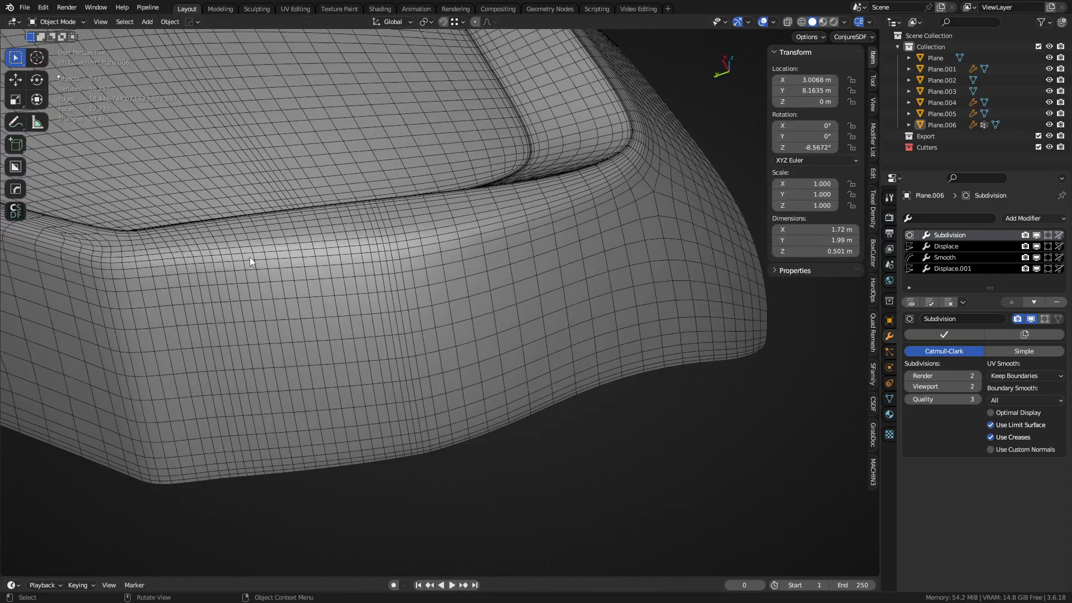
Step: Enter Edit Mode with edge selection active for work along the recess's outer rim
middle_click_drag(516, 227, 399, 280)
key("ctrl+Tab")
left_click(443, 285)
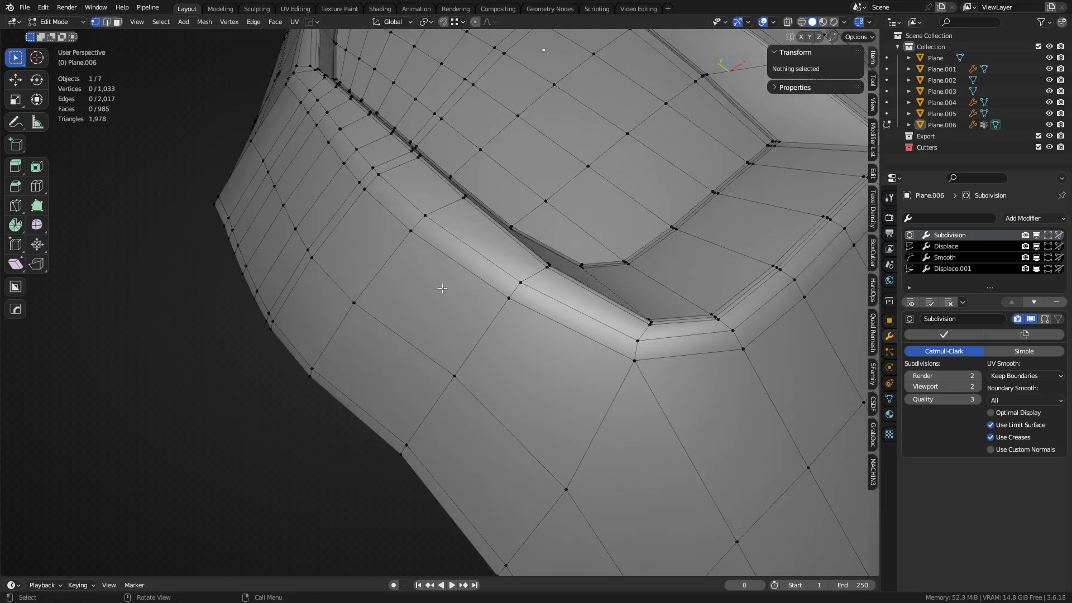
key("2")
left_click(565, 305)
left_click(314, 94, "ctrl")
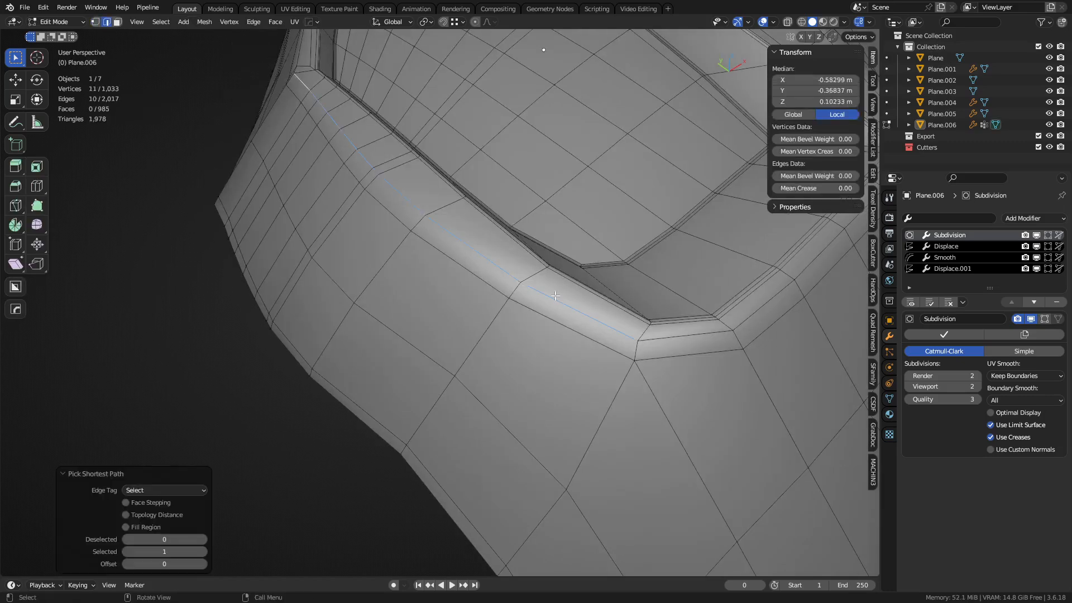
middle_click_drag(314, 95, 570, 300)
key("g")
right_click(458, 256)
Step: Select the edge path along the top of the side wall and slide it up toward the recess rim
left_click(424, 255)
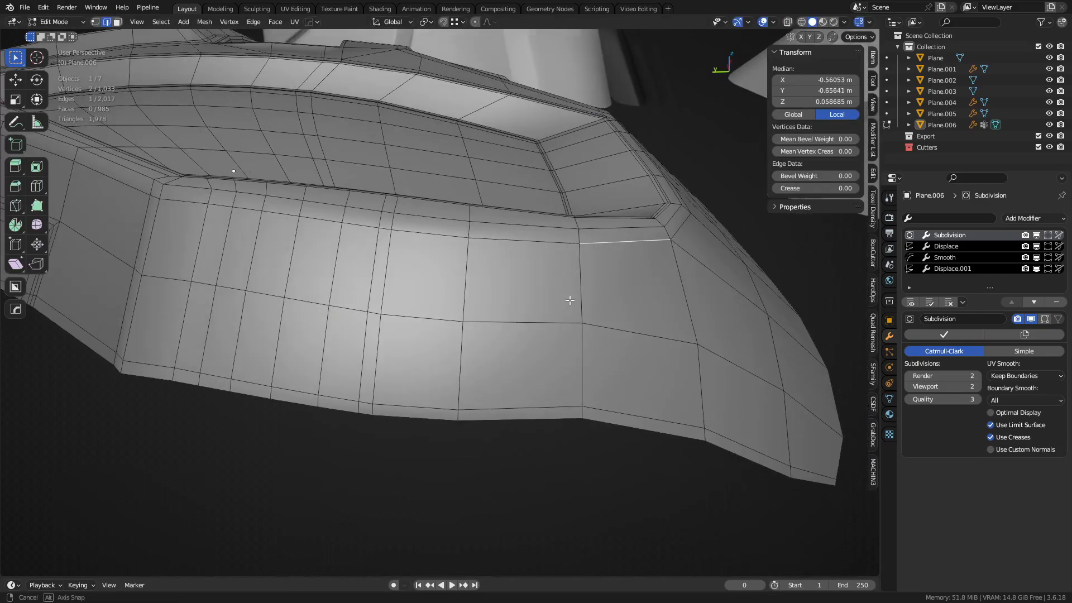
left_click(190, 207, "ctrl")
key("g")
key("g")
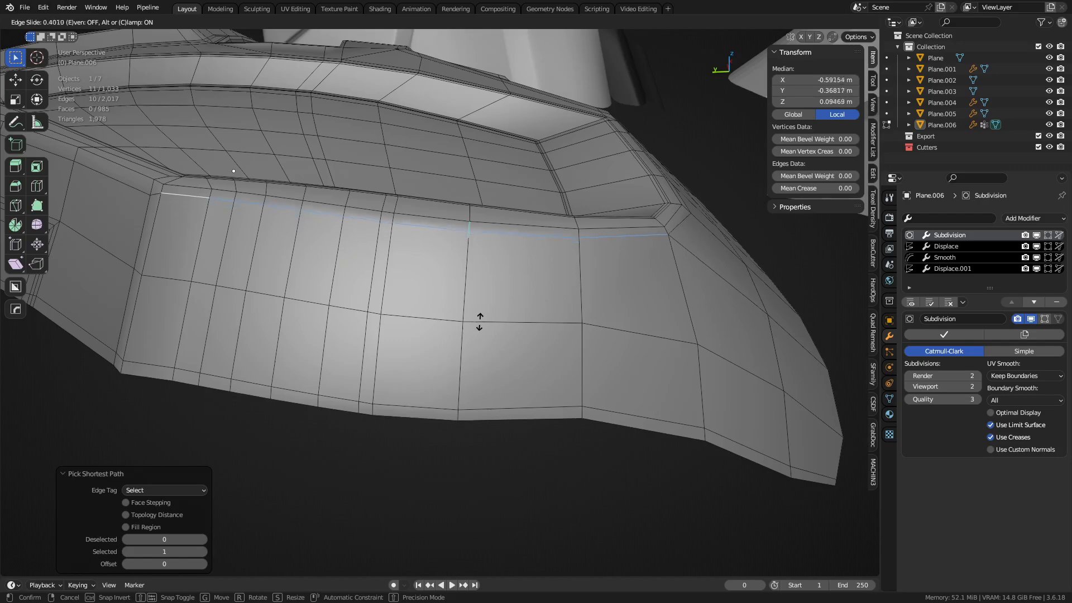
left_click(482, 312)
Step: Check the smoothed rim in Object Mode and return to Edit Mode
key("ctrl+Tab")
left_click(457, 311)
middle_click_drag(550, 330, 464, 432)
key("shift+w")
key("Tab")
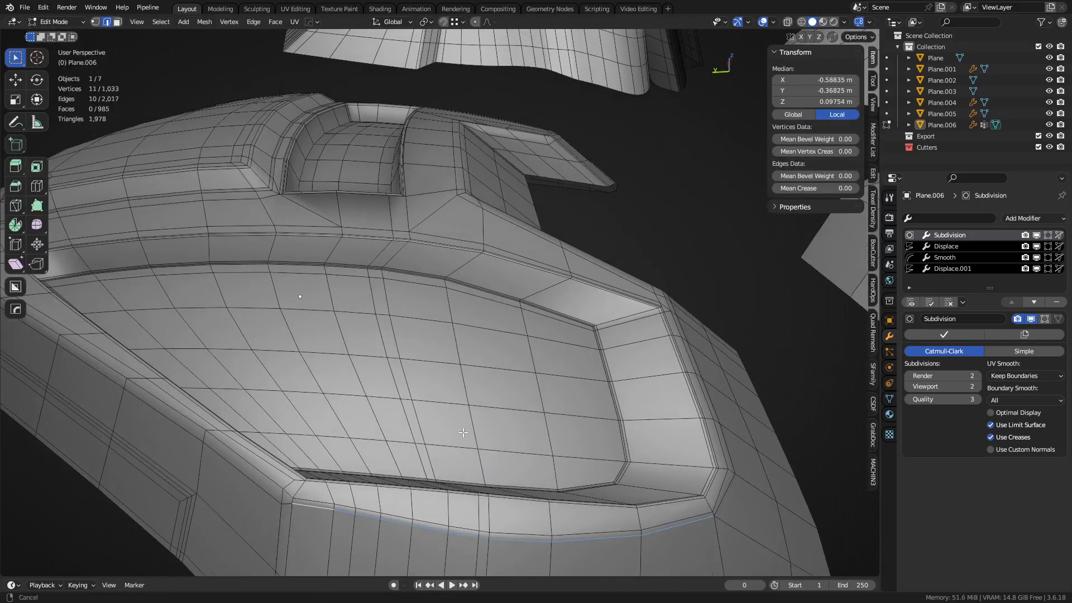
Step: Dissolve the edge loop running through the narrow pocket, the recess and the side wall, and view the panel in Object Mode
middle_click_drag(384, 276, 402, 372)
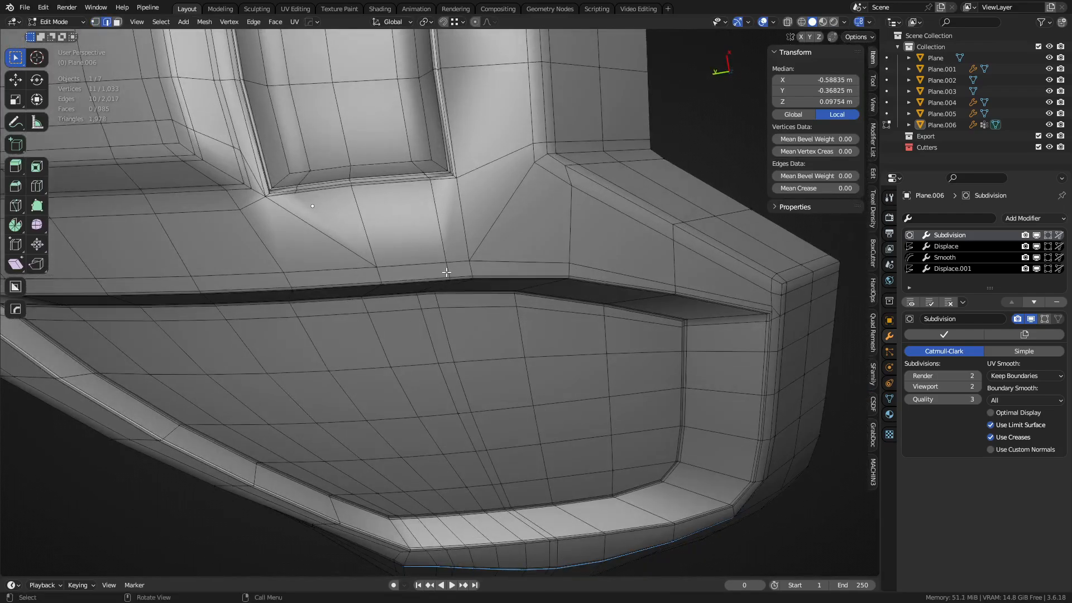
middle_click_drag(443, 174, 466, 539, "shift")
middle_click_drag(450, 84, 457, 384, "shift")
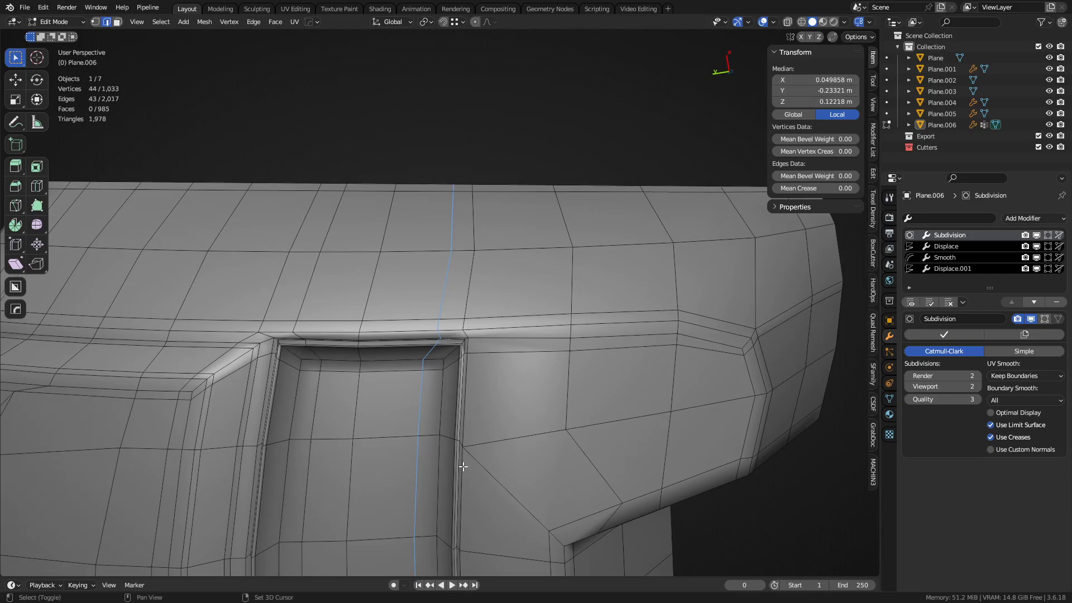
middle_click_drag(461, 530, 493, 126, "shift")
middle_click_drag(486, 410, 570, 318, "shift")
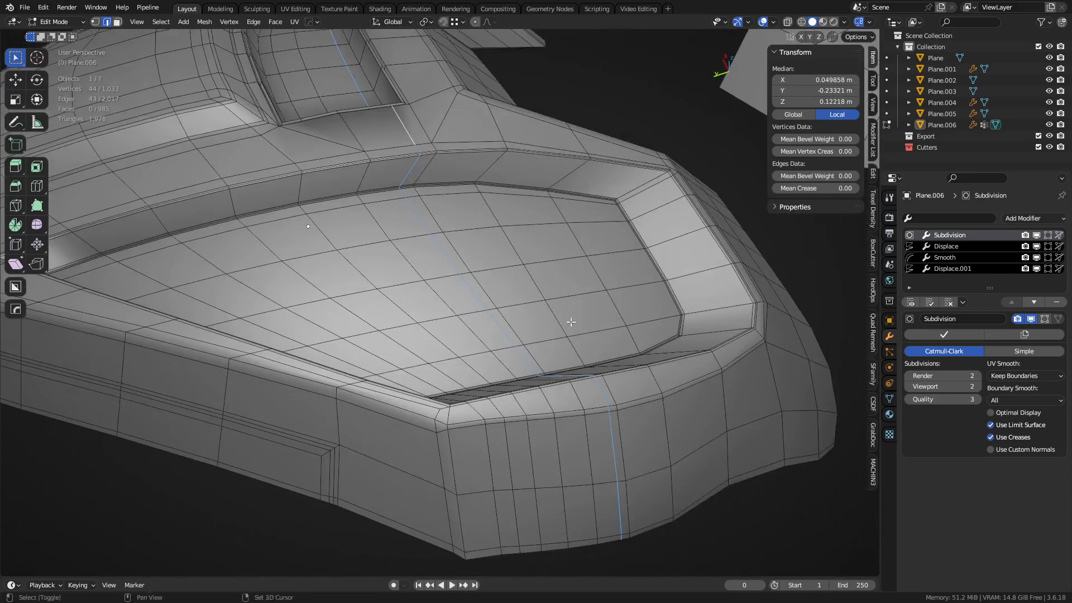
middle_click_drag(611, 391, 449, 256, "shift")
key("ctrl+x")
key("ctrl+Tab")
left_click(468, 323)
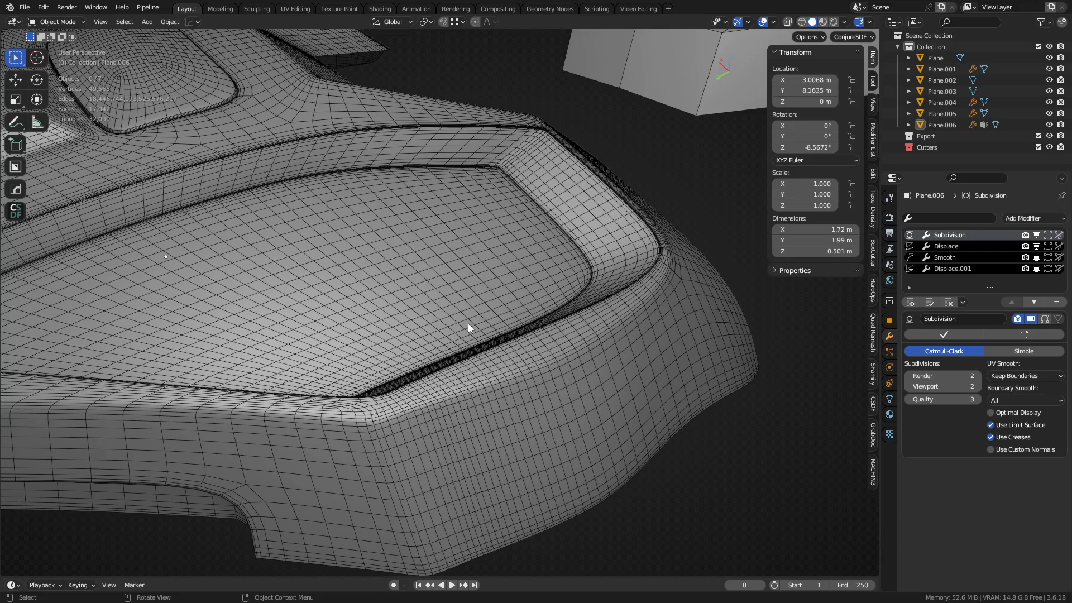
Step: Return to Edit Mode and select the neighbouring edge loop that crosses the narrow pocket, the recess and the side wall
middle_click_drag(306, 268, 413, 409, "shift")
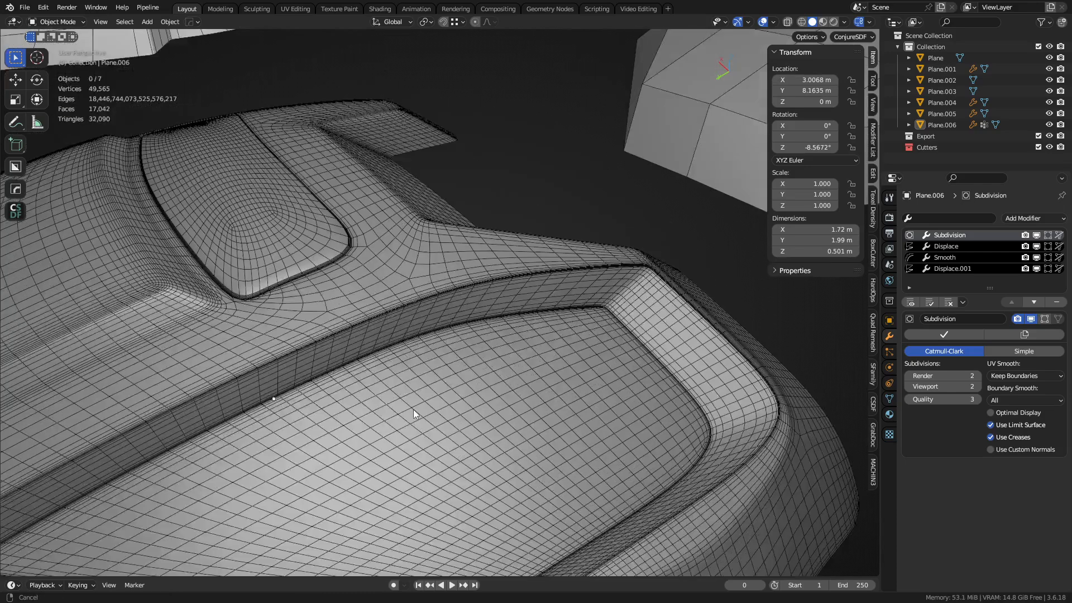
key("ctrl+Tab")
left_click(365, 276)
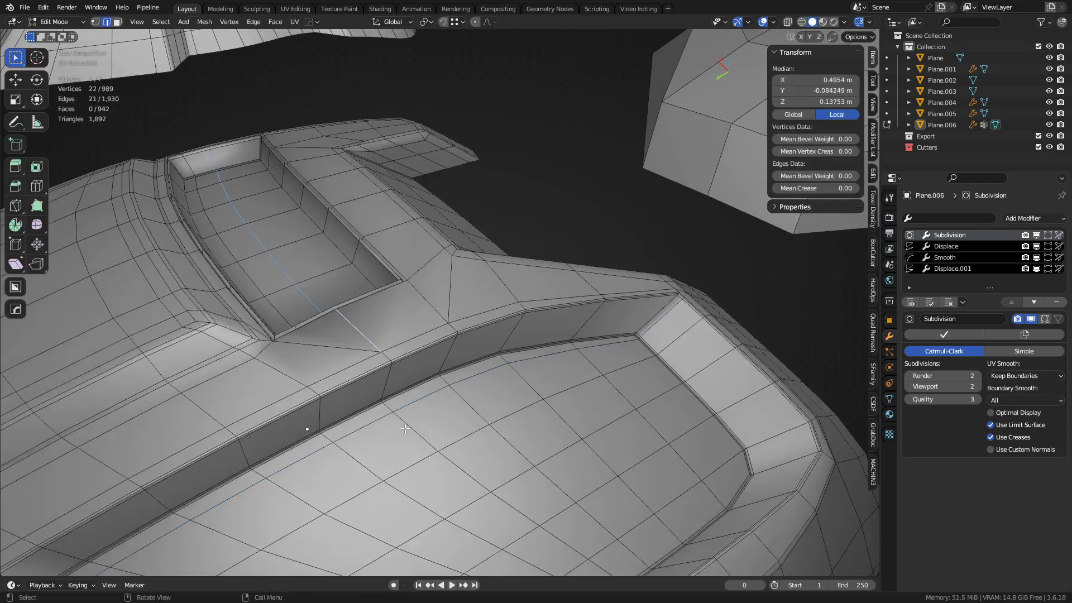
middle_click_drag(558, 479, 442, 295)
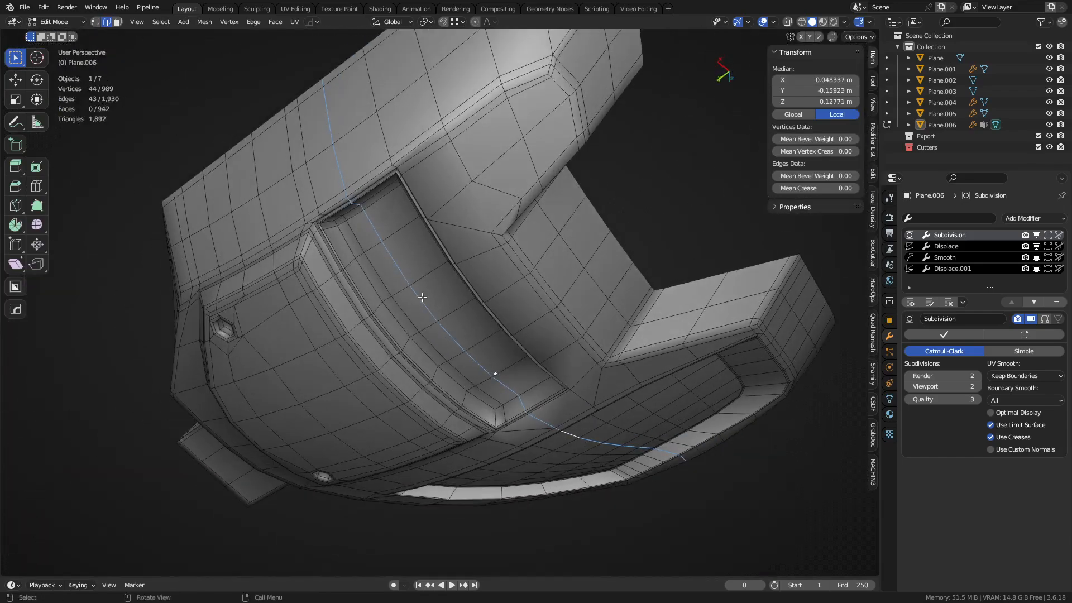
Step: Slide the selected edge loop by a factor of -0.648 and view the smoothed surface in Object Mode
key("g")
key("g")
left_click(445, 291)
key("ctrl+Tab")
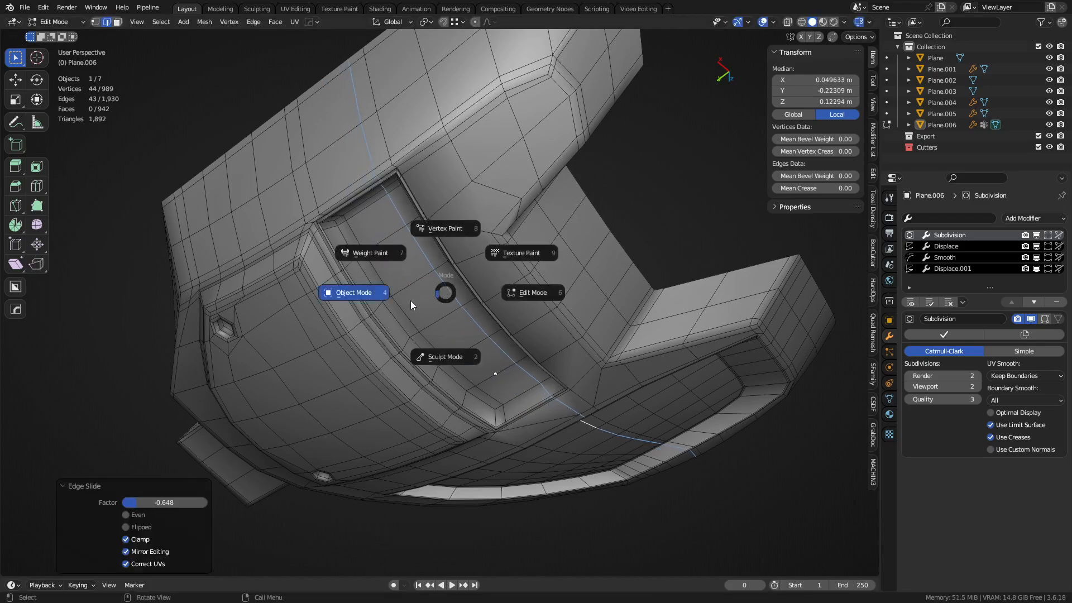
left_click(410, 300)
middle_click_drag(422, 345, 430, 213)
Step: Return to Edit Mode, clear the selection and select the diagonal edge below the narrow pocket's end
key("Tab")
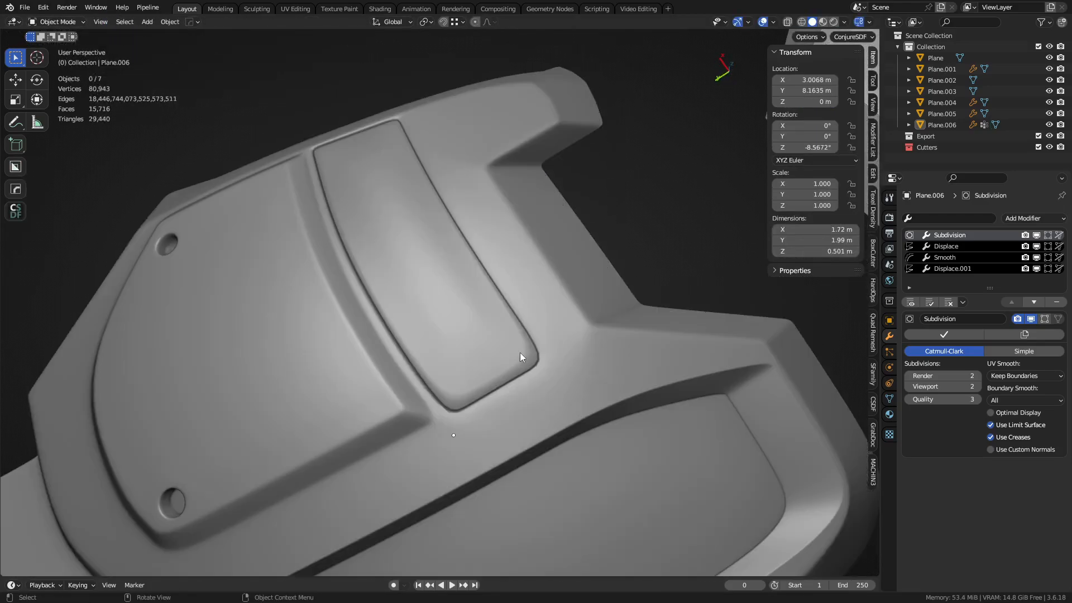
key("1")
key("alt+a")
scroll(455, 385, "up", 6)
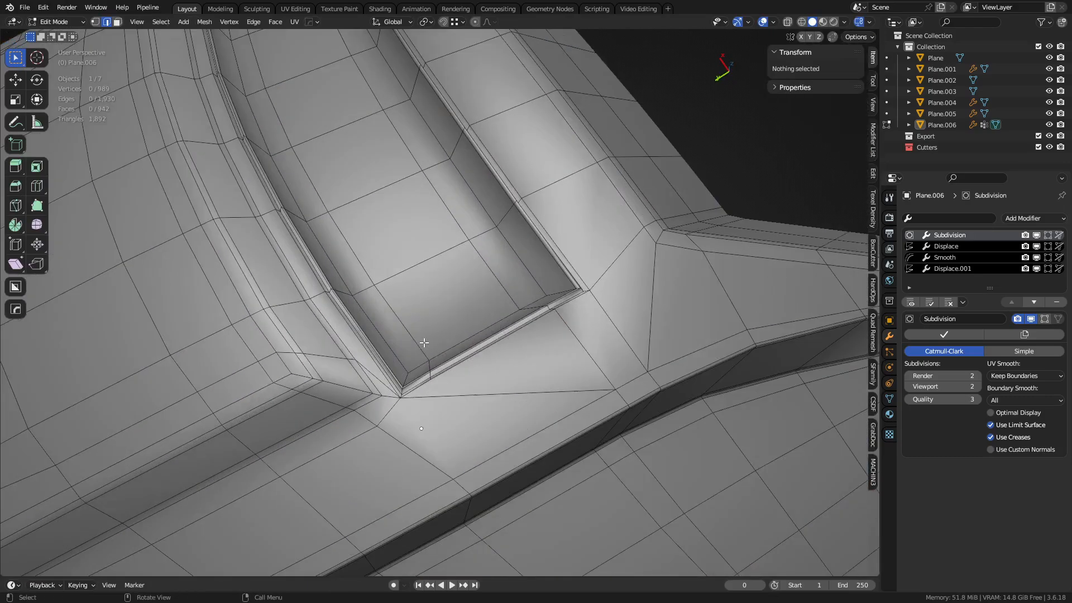
key("2")
left_click(487, 411)
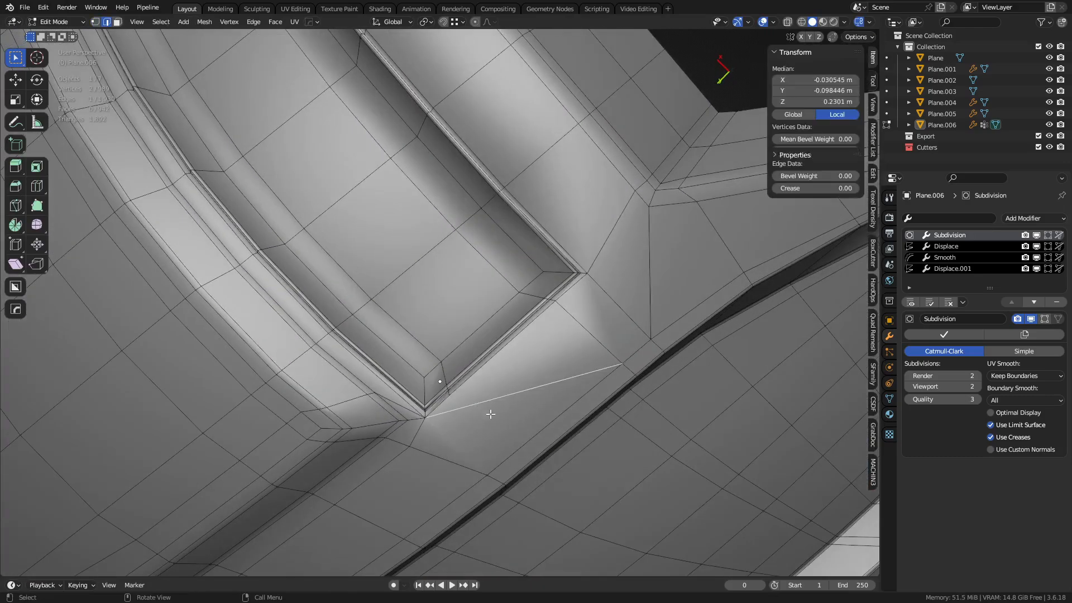
Step: Inspect the smoothed panel's wireframe flow around the narrow pocket and the recess in Object Mode
key("ctrl+Tab")
left_click(507, 401)
scroll(506, 400, "down", 3)
key("shift+z")
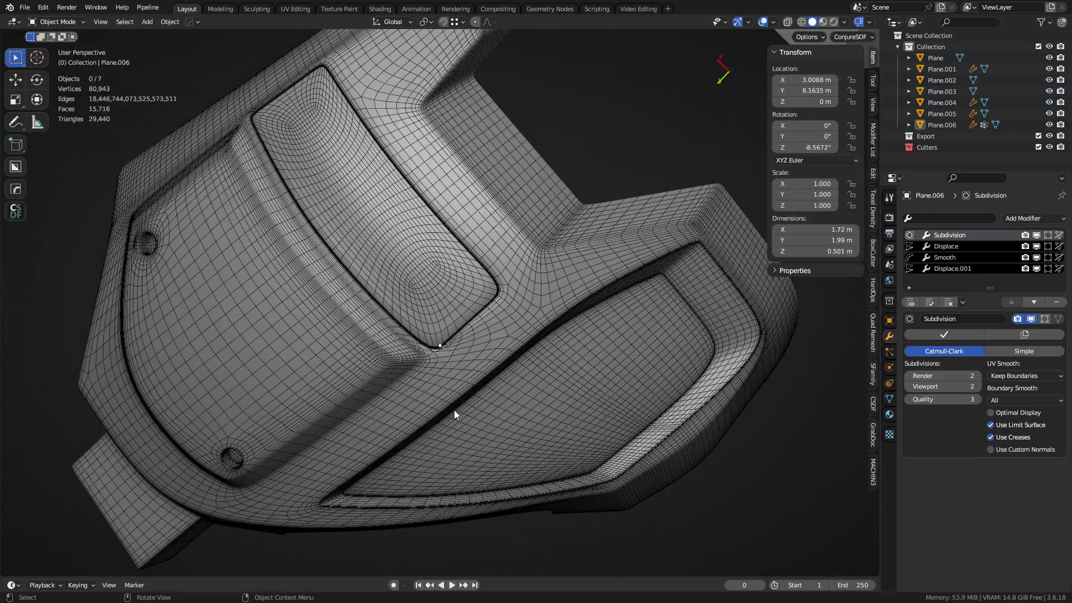
key("a")
key("a")
scroll(457, 410, "down", 3)
middle_click_drag(462, 418, 455, 303)
key("shift+z")
key("shift+z")
scroll(464, 324, "up", 3)
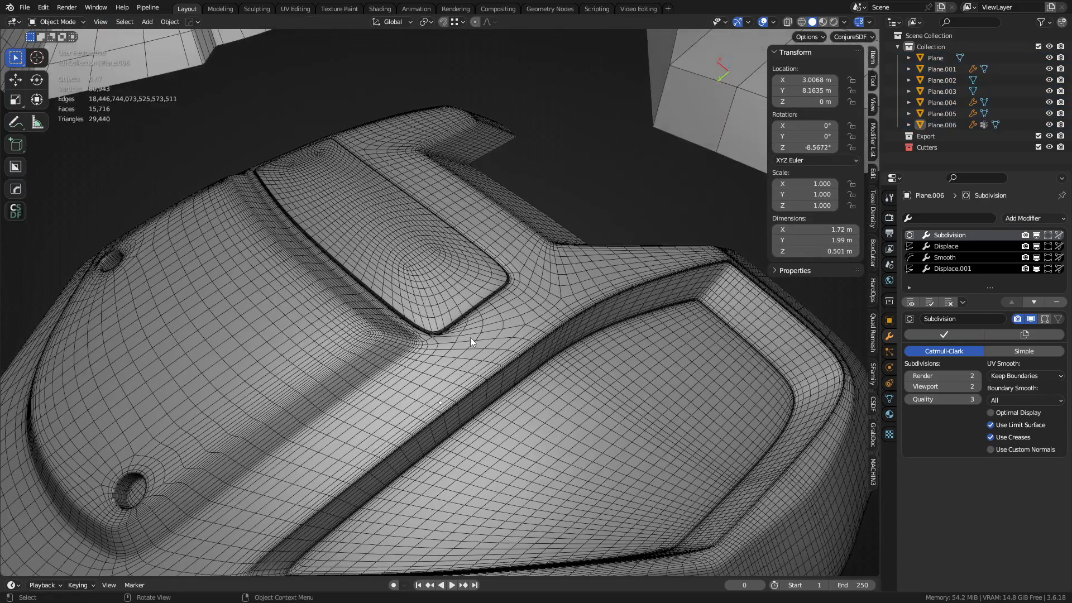
scroll(454, 354, "down", 4)
key("ctrl+Tab")
left_click(407, 360)
key("shift+z")
key("shift+z")
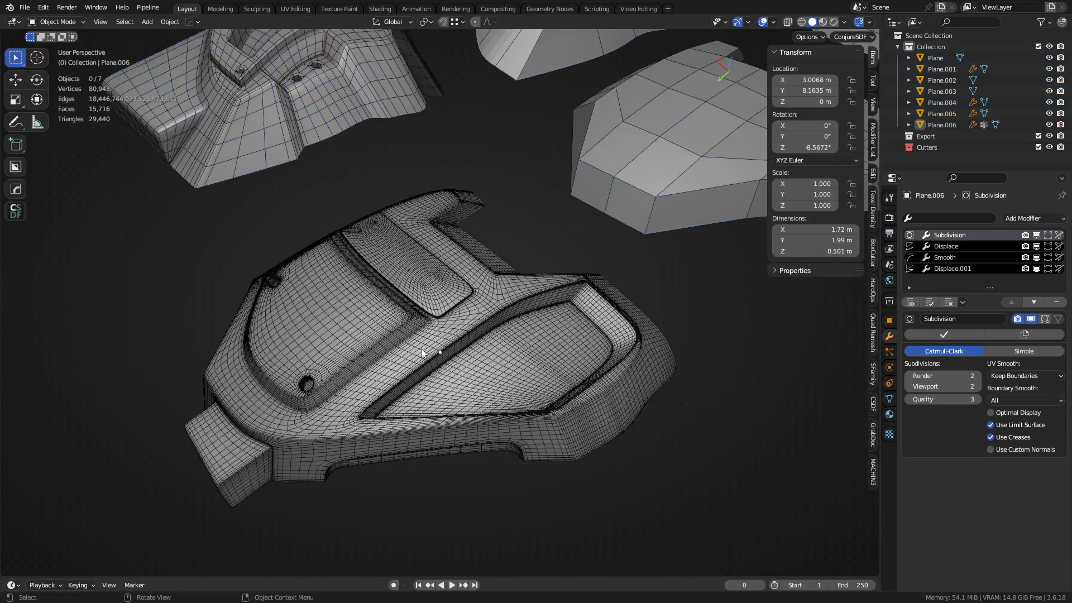
key("shift+z")
Step: Return to Edit Mode, select the edge loop running down the side wall and undo that selection
key("ctrl+Tab")
left_click(497, 352)
scroll(495, 351, "up", 5)
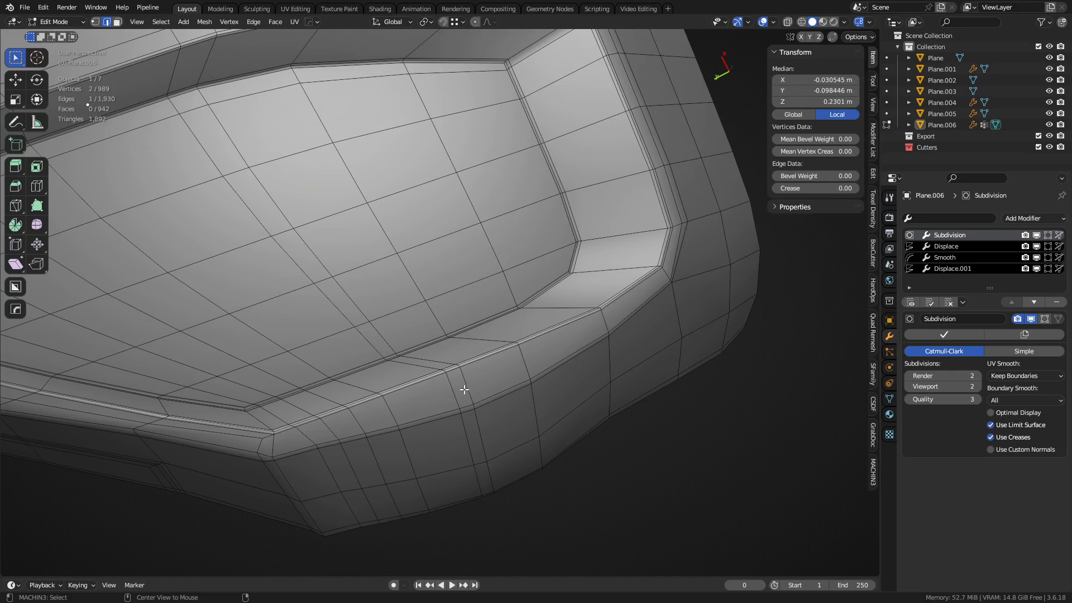
left_click(464, 389, "alt")
left_click(465, 387, "alt")
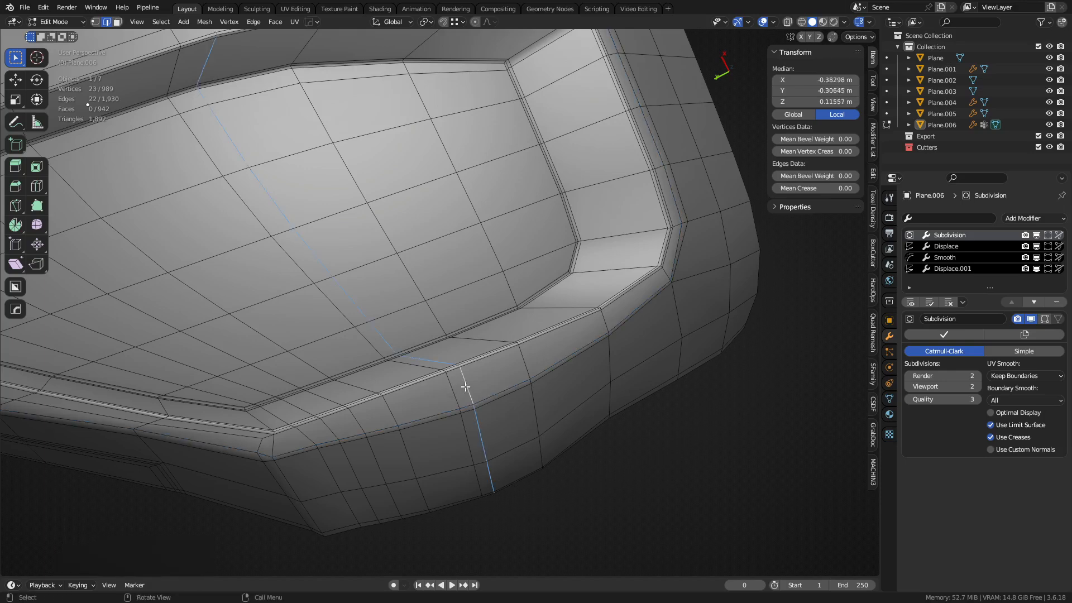
key("ctrl+z")
middle_click_drag(465, 384, 466, 435, "shift")
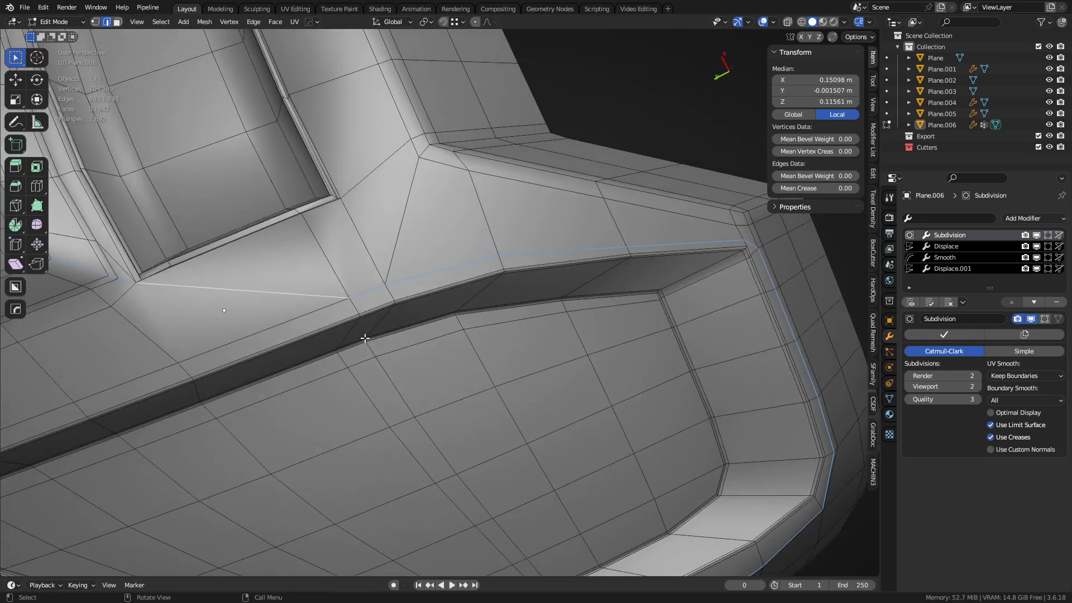
Step: Clear the selection and select the edge loop running across the recess floor and down the side wall
middle_click_drag(358, 382, 351, 226)
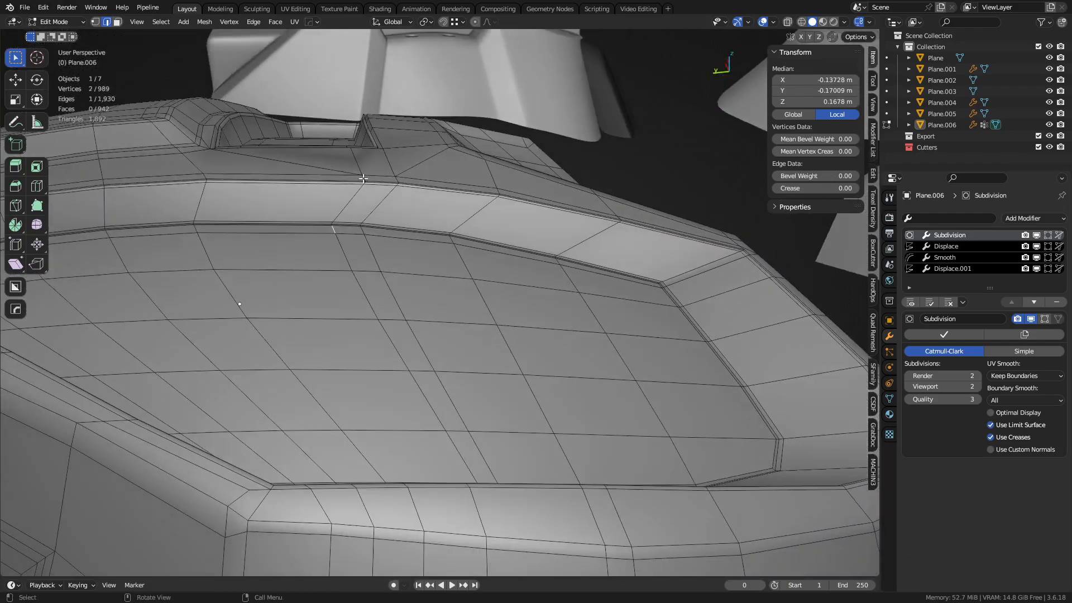
middle_click_drag(500, 502, 386, 496, "shift")
left_click(386, 497, "alt")
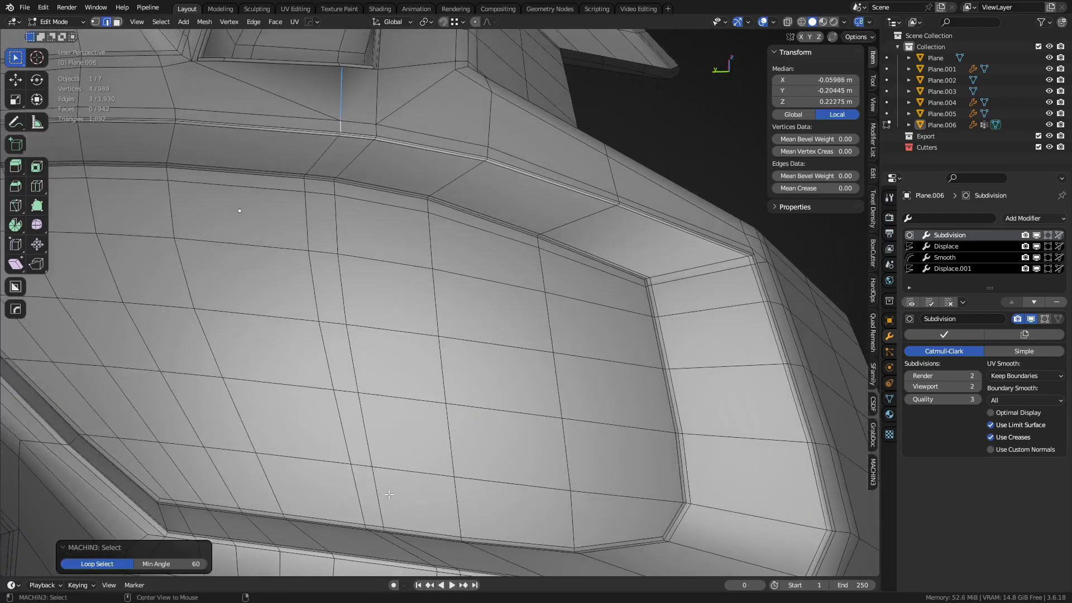
key("alt+a")
left_click(386, 496, "alt")
scroll(390, 497, "down", 5)
scroll(457, 287, "up", 6)
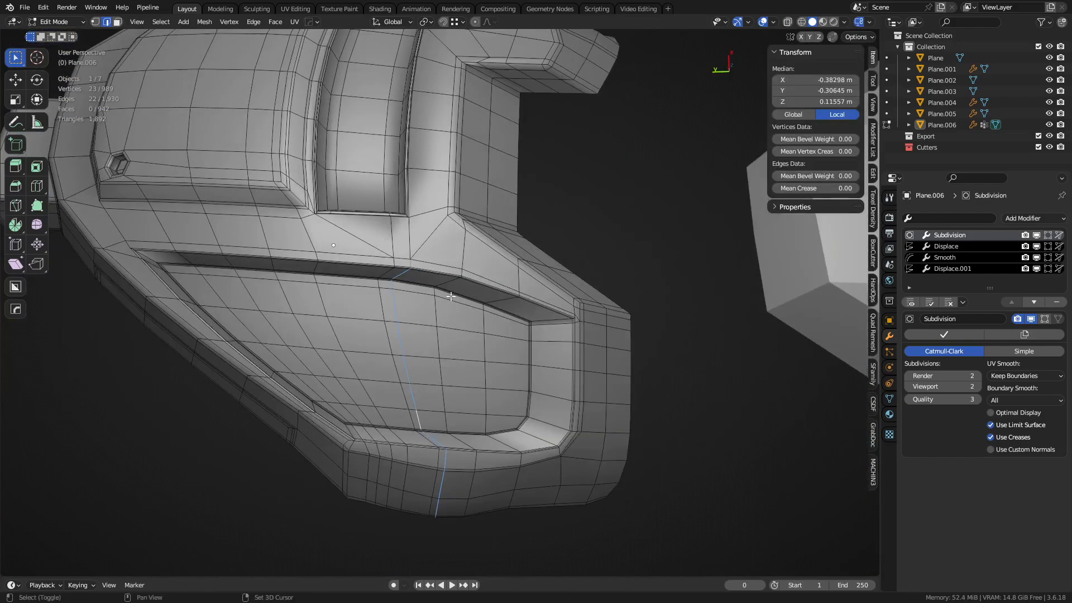
Step: Switch to vertex selection to examine the loop at the recess edge and undo the recent selection changes
key("1")
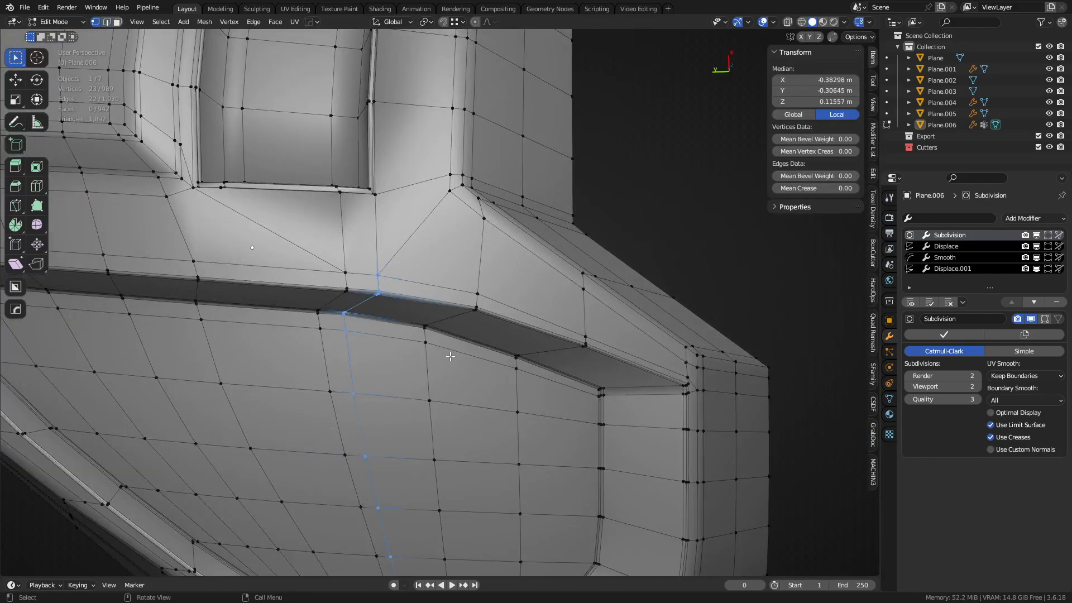
middle_click_drag(412, 461, 441, 265, "shift")
key("ctrl+z")
key("ctrl+z")
key("ctrl+z")
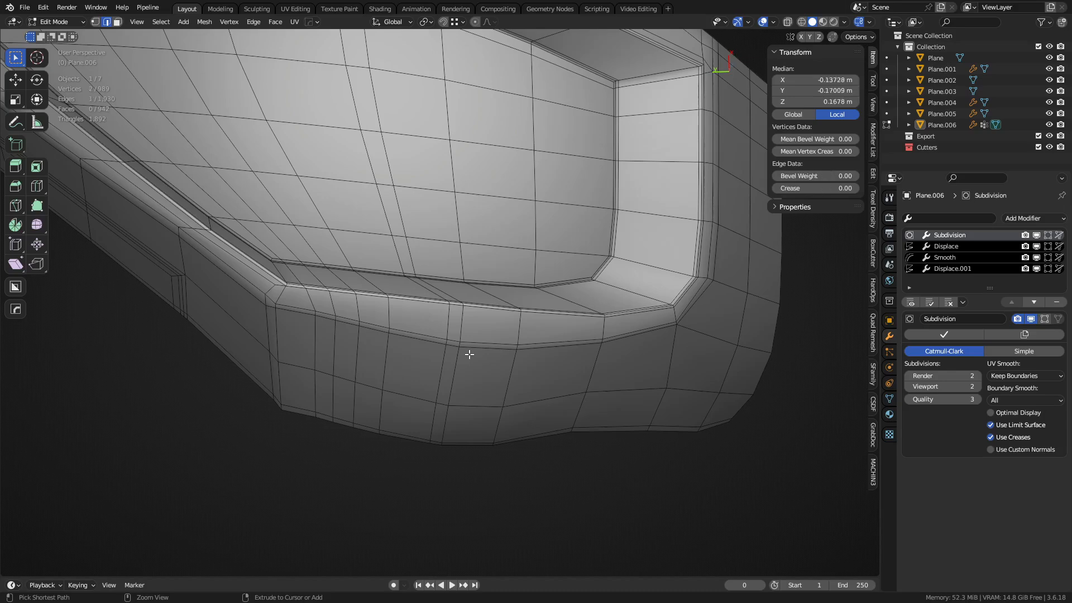
Step: Check the smoothed side wall in Object Mode and return to Edit Mode with nothing selected and edge selection active
key("Tab")
key("a")
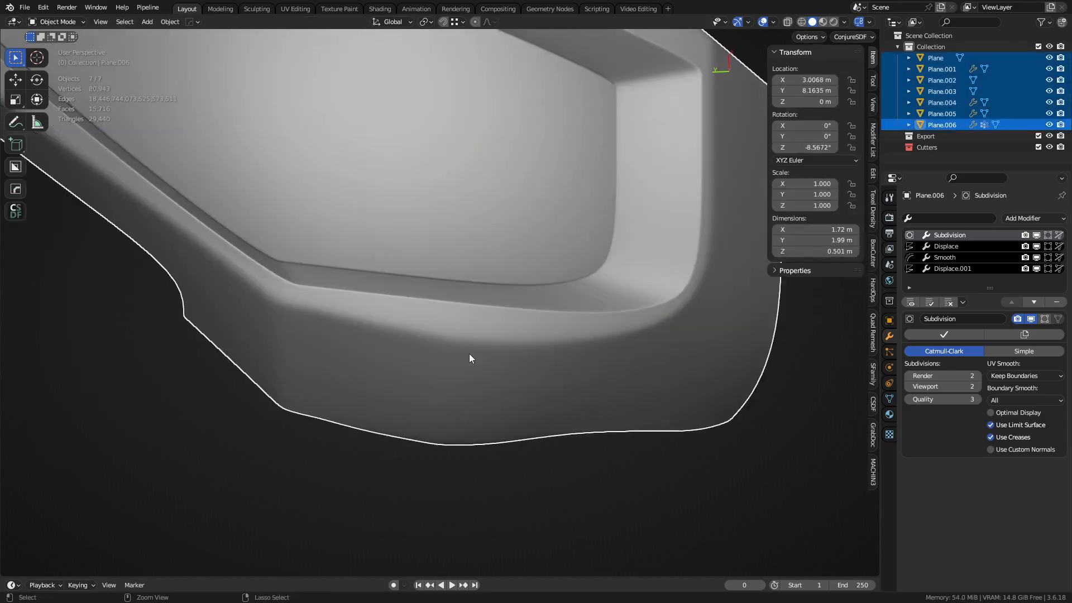
key("alt+a")
key("Tab")
key("alt+a")
key("1")
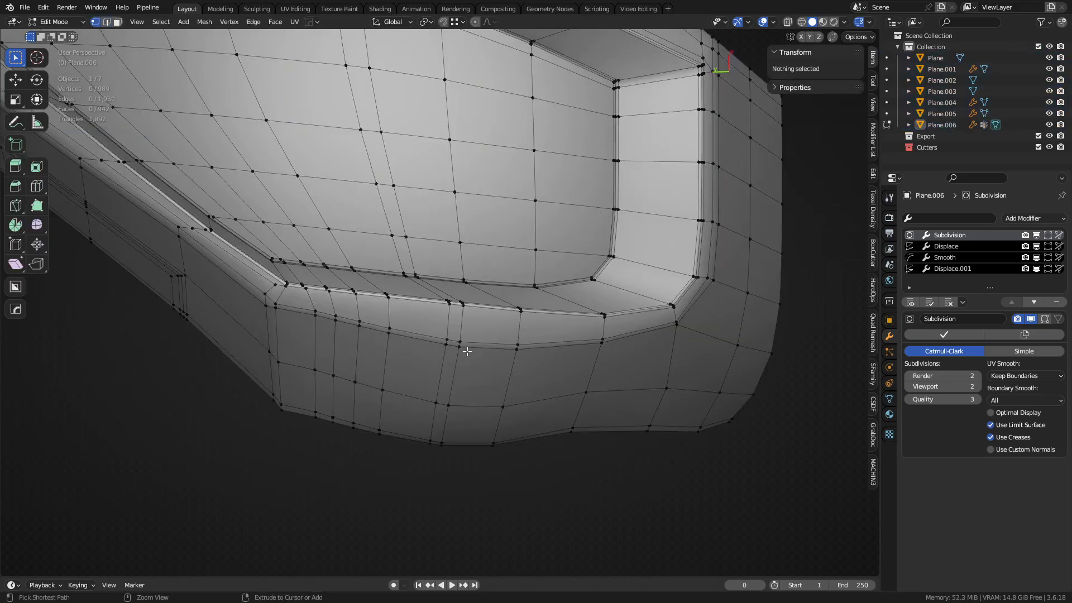
key("2")
Step: Undo the recent selections and the slide of the edge loop through the pocket and recess
key("a")
key("ctrl+z")
key("ctrl+z")
key("ctrl+z")
key("ctrl+z")
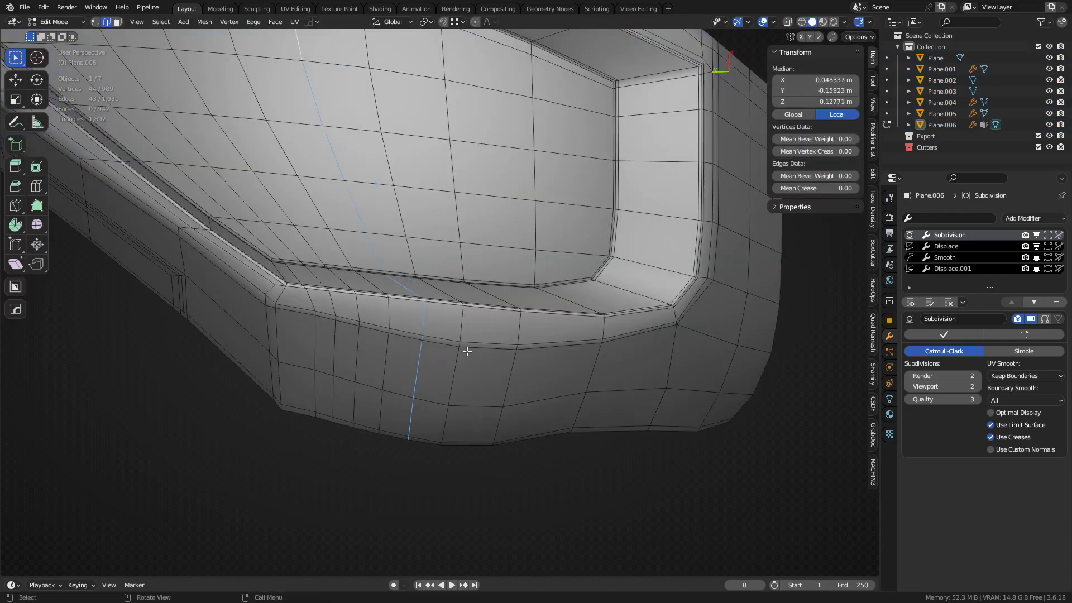
Step: Deselect the loop's edges on the side wall and recess floor, keeping it selected from the pocket to just inside the recess wall
middle_click_drag(419, 236, 428, 373, "shift")
middle_click_drag(470, 413, 480, 381, "shift")
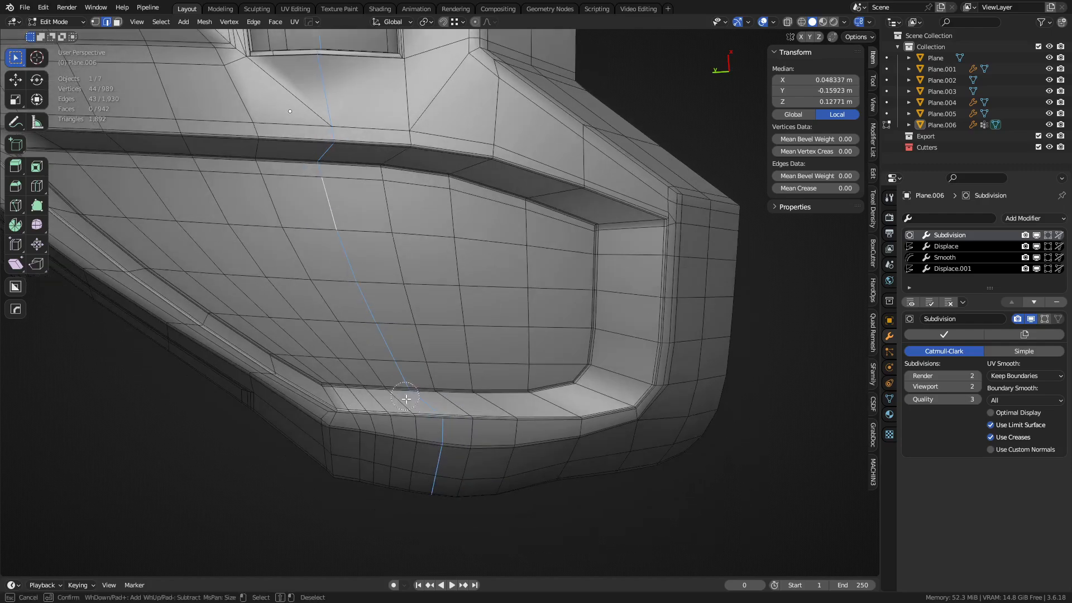
key("Escape")
middle_click_drag(410, 484, 451, 257)
middle_click_drag(460, 298, 467, 397)
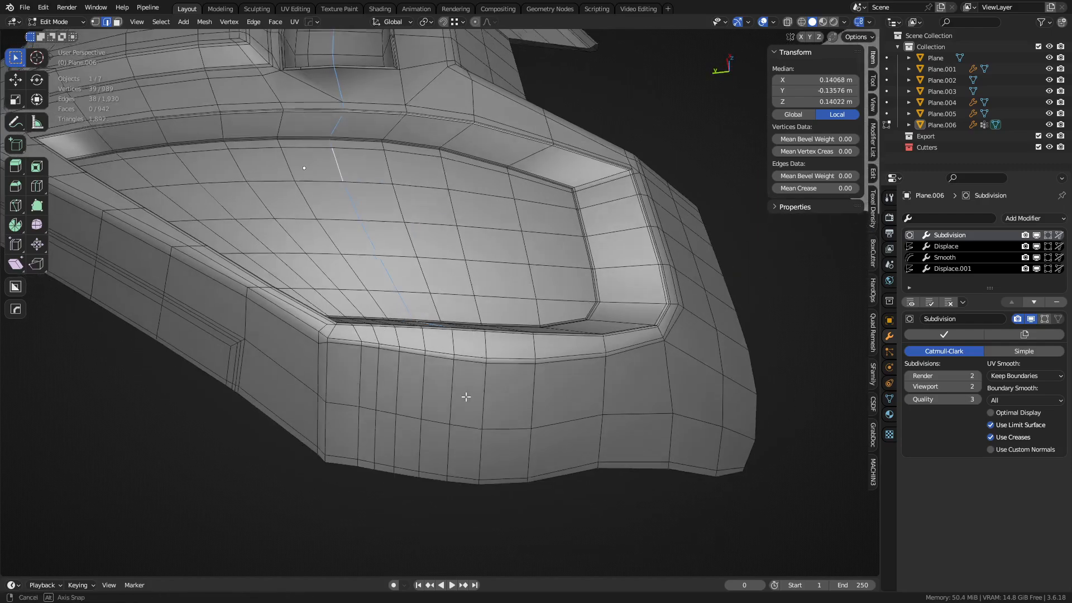
mouse_move(441, 224)
middle_mouse_down()
mouse_move(430, 295)
mouse_move(354, 277)
middle_mouse_up()
key("c")
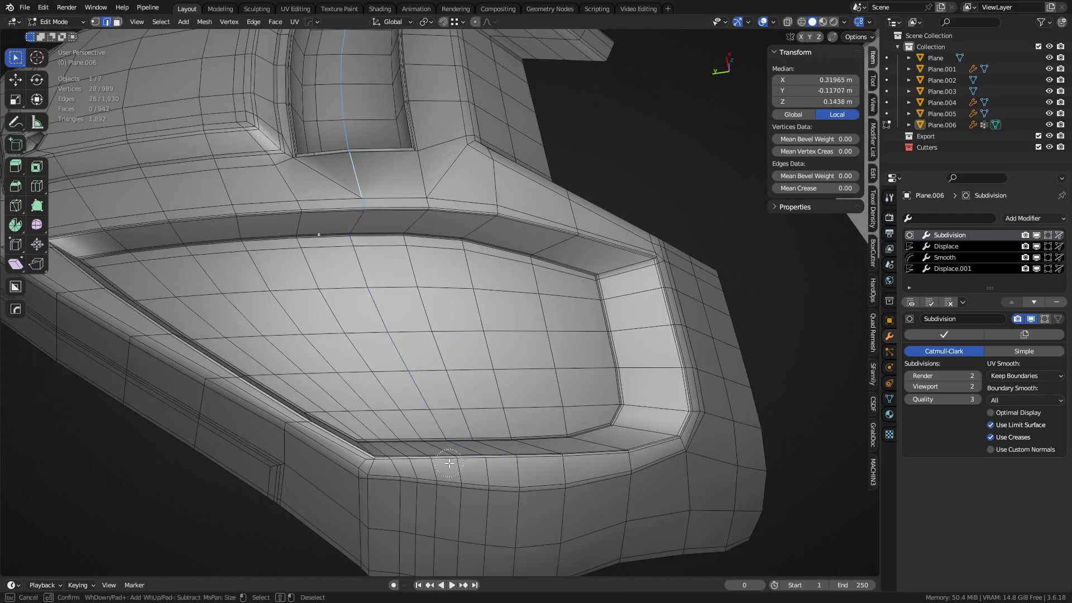
key("Escape")
middle_click_drag(449, 464, 462, 430)
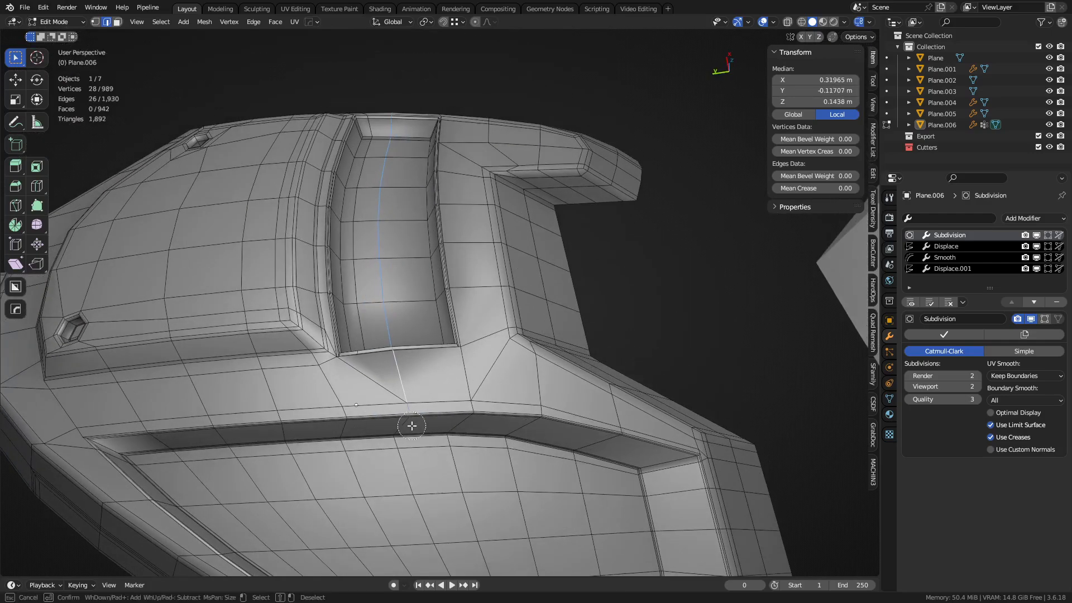
left_click(404, 446, "ctrl")
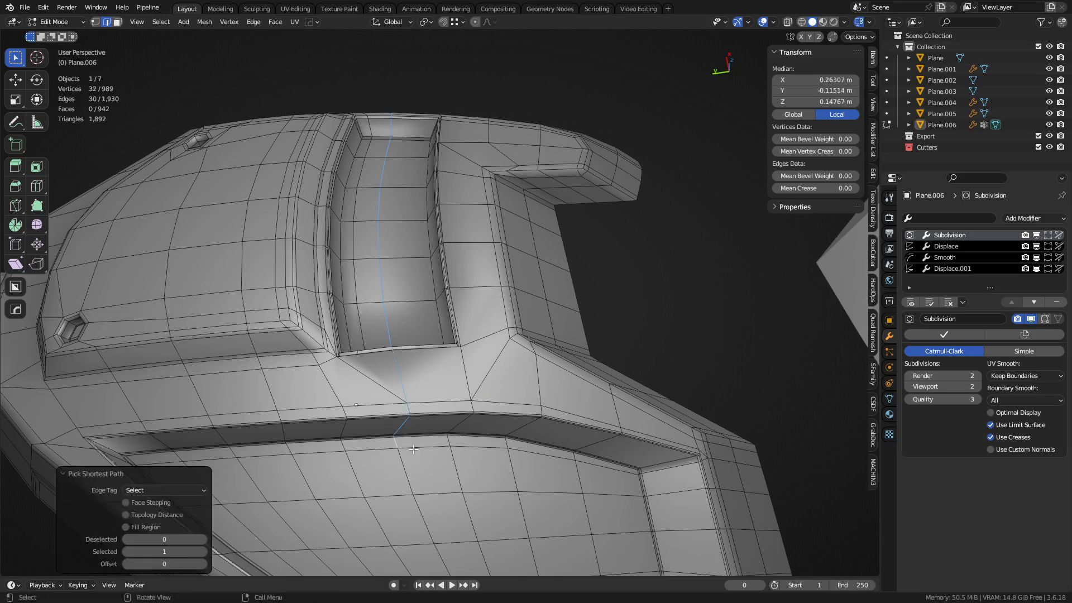
Step: Edge-slide the selected edges through the pocket away from the raised plate by a factor of about -0.63
key("g")
key("g")
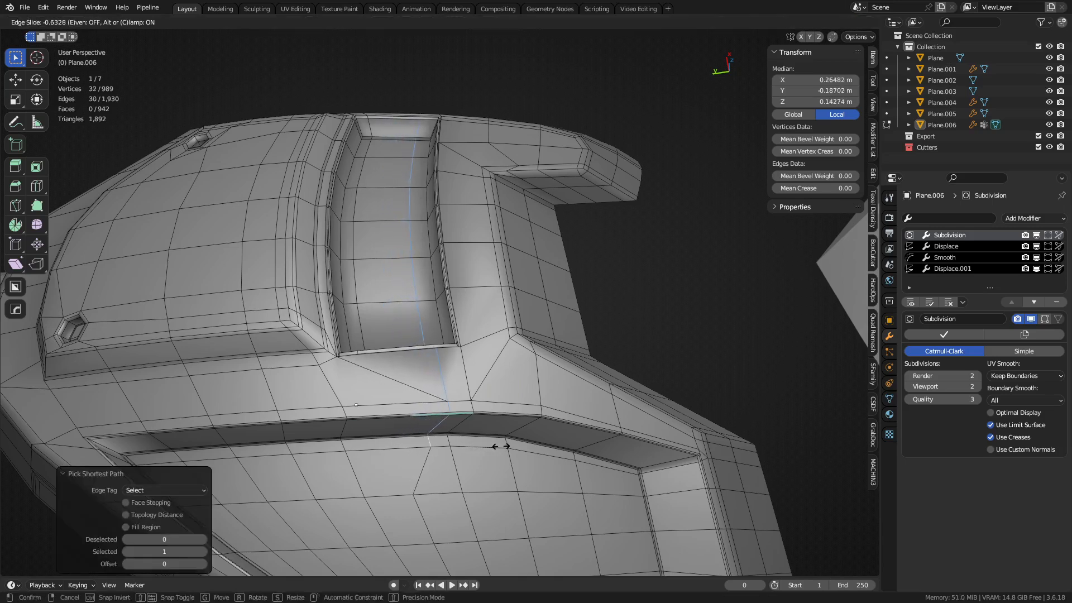
left_click(500, 447)
Step: Check the smoothed panel in Object Mode and return to Edit Mode with nothing else selected
key("Tab")
key("a")
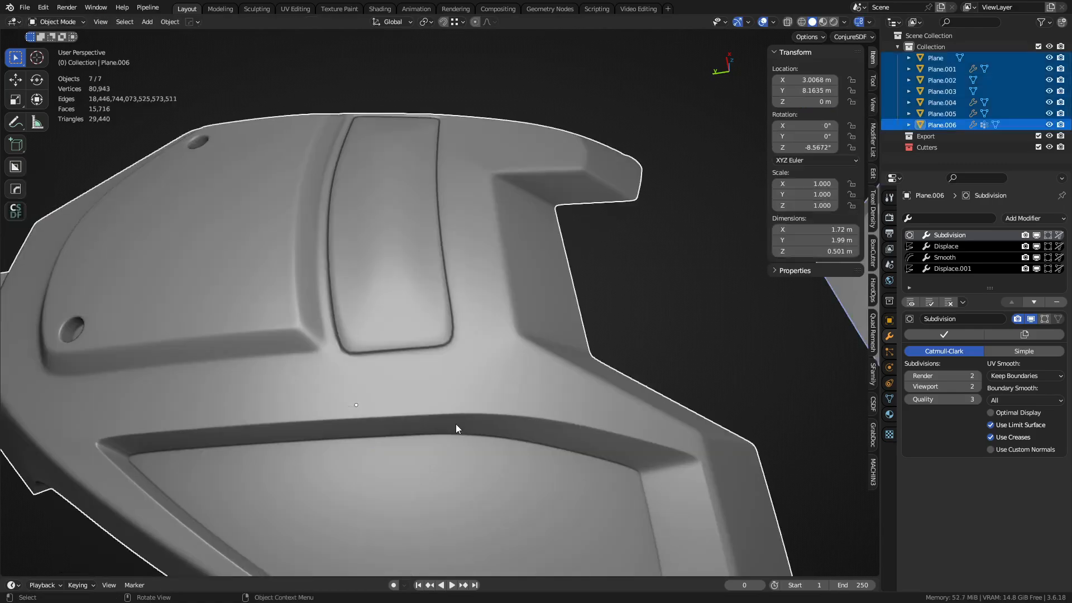
key("a")
key("shift+z")
scroll(398, 327, "down", 4)
middle_click_drag(386, 326, 440, 384)
key("shift+z")
key("Tab")
Step: Try to bevel the edge loop around the base of the raised plate
scroll(486, 432, "up", 5)
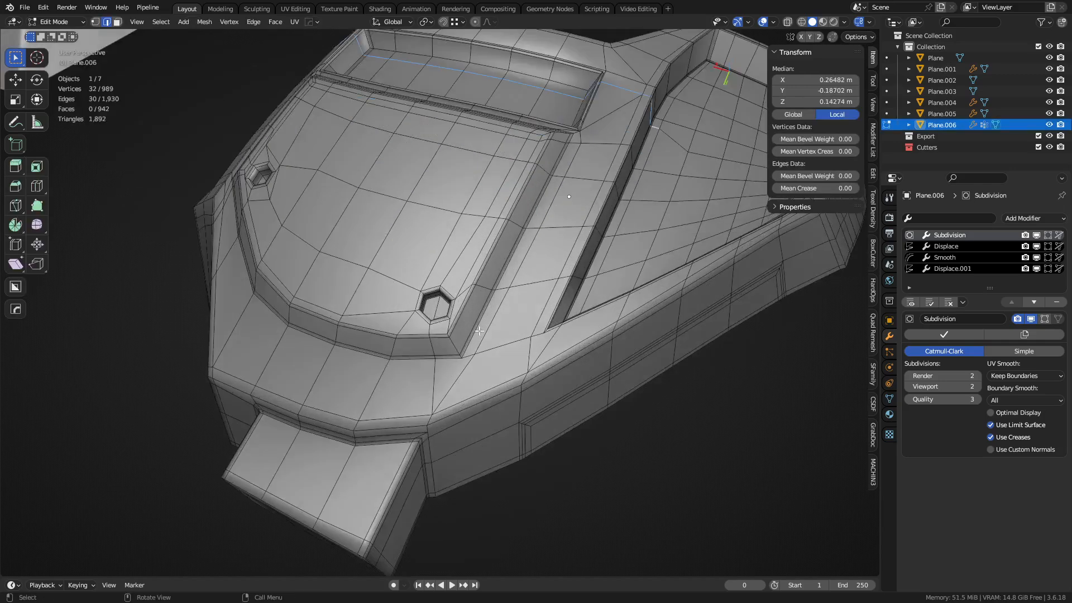
key("3")
left_click(485, 424, "alt")
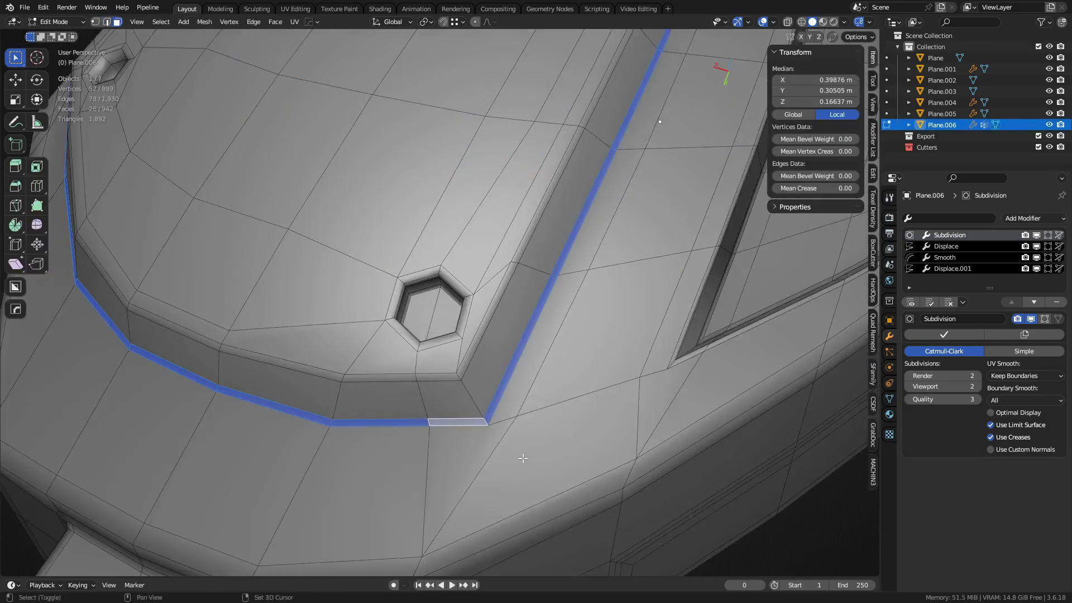
middle_click_drag(521, 457, 539, 380)
key("2")
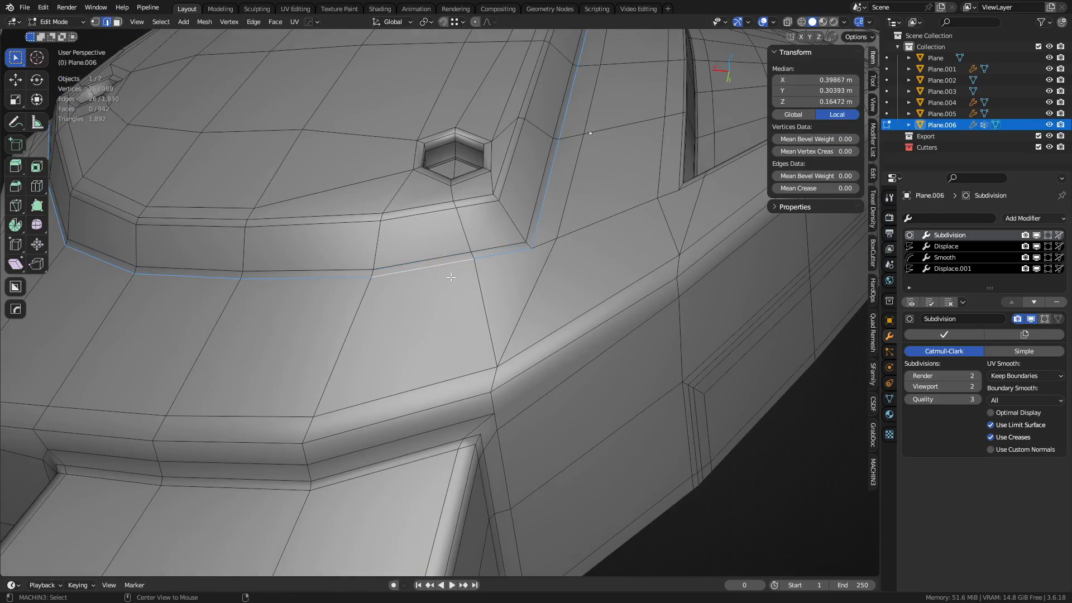
scroll(451, 277, "down", 2)
middle_click_drag(451, 277, 519, 363)
scroll(534, 381, "up", 2)
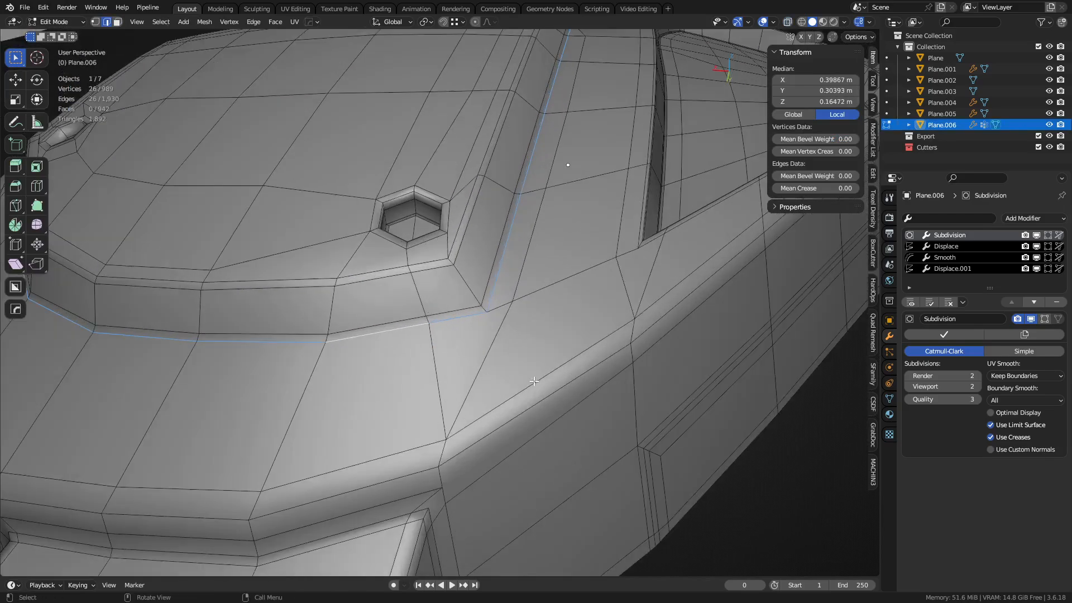
scroll(538, 411, "up", 1)
key("ctrl+b")
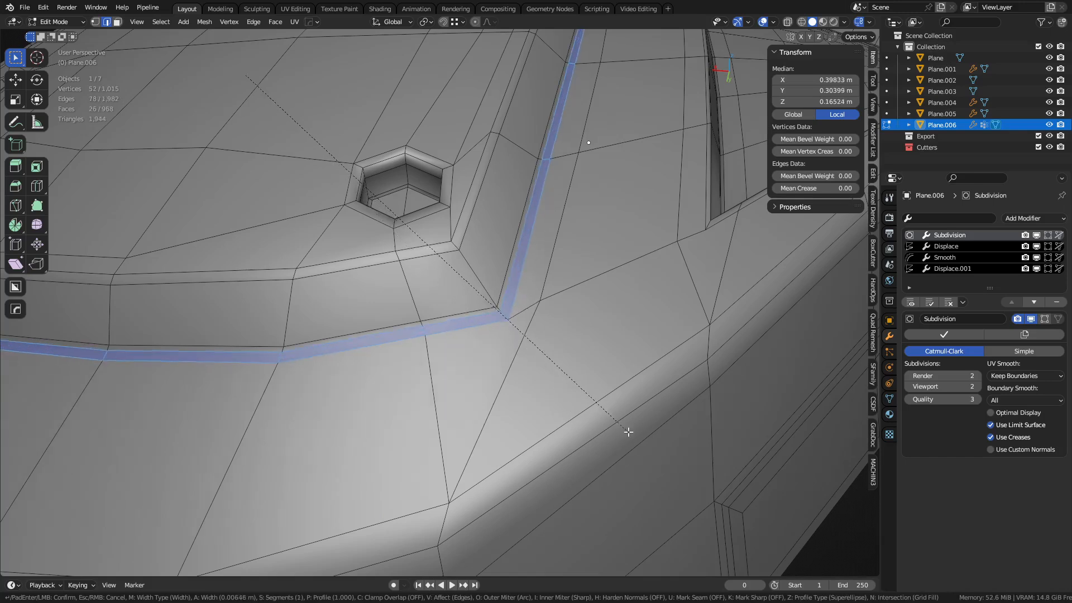
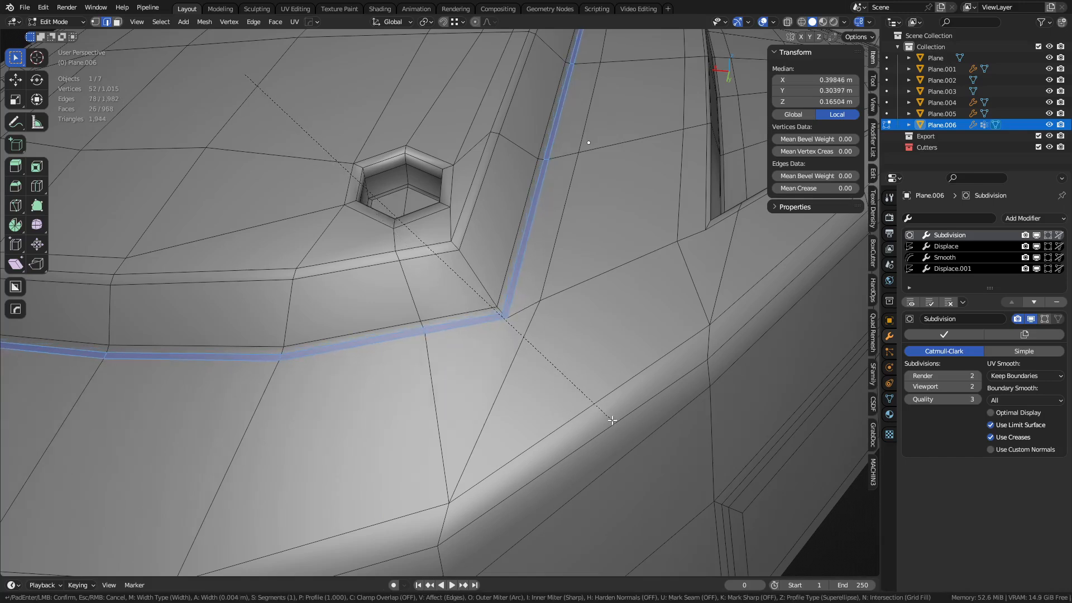
right_click(612, 420)
Step: Select the narrow face loop along the raised plate's upper rim and grow the selection twice
key("3")
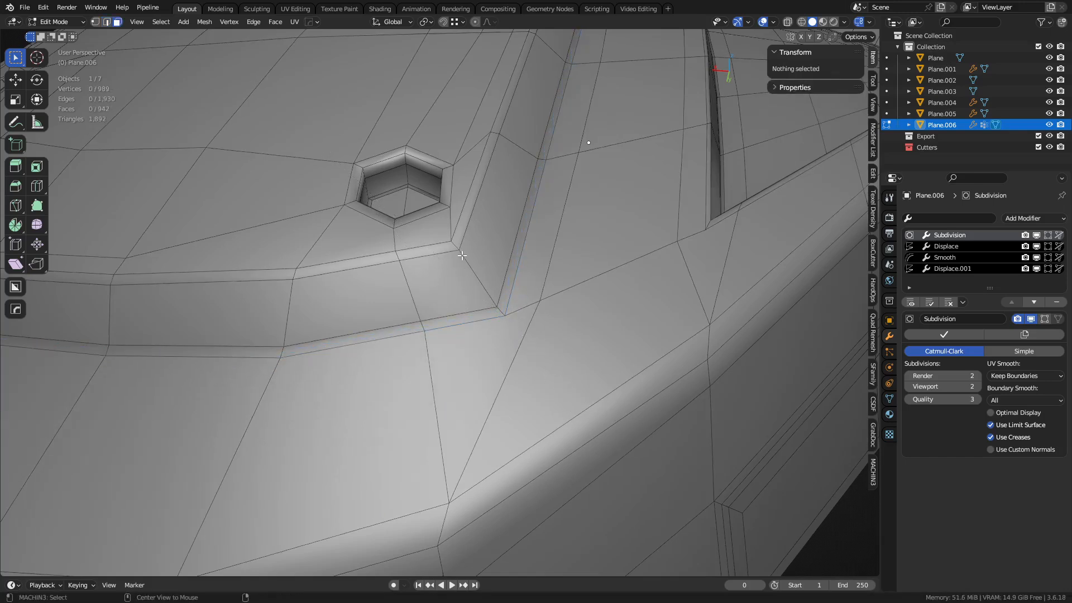
left_click(462, 255, "alt")
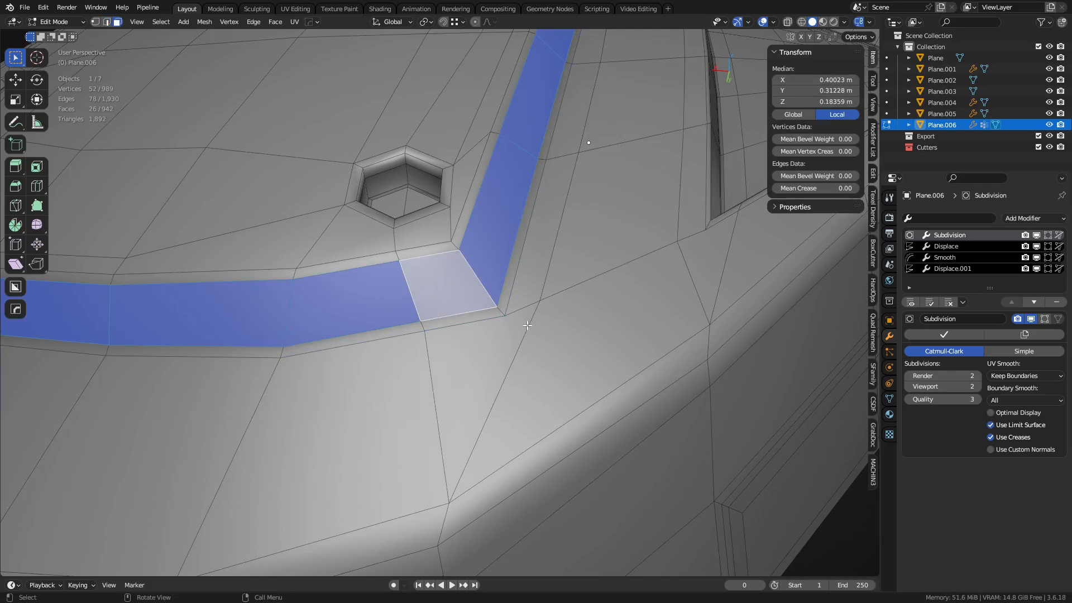
left_click(456, 241, "alt+shift")
left_click(457, 247, "alt")
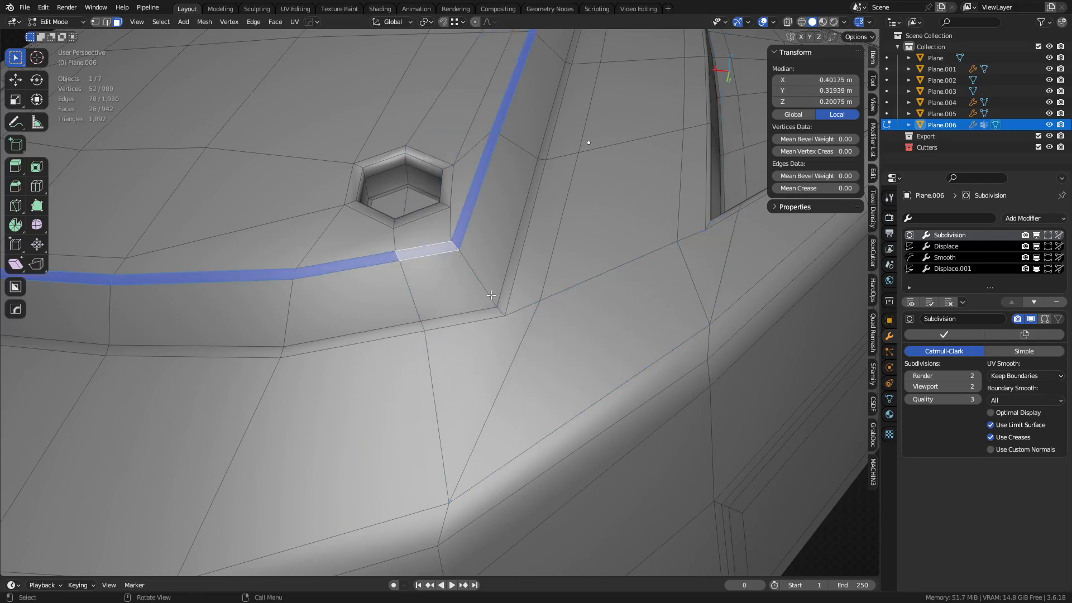
key("ctrl+KP_Add")
key("ctrl+KP_Add")
Step: Add the remaining top faces and both bolt holes to the selection with Circle Select so the whole raised plate is selected
scroll(503, 312, "down", 3)
middle_click_drag(494, 290, 565, 448, "shift")
key("c")
key("Escape")
scroll(298, 366, "down", 3)
key("c")
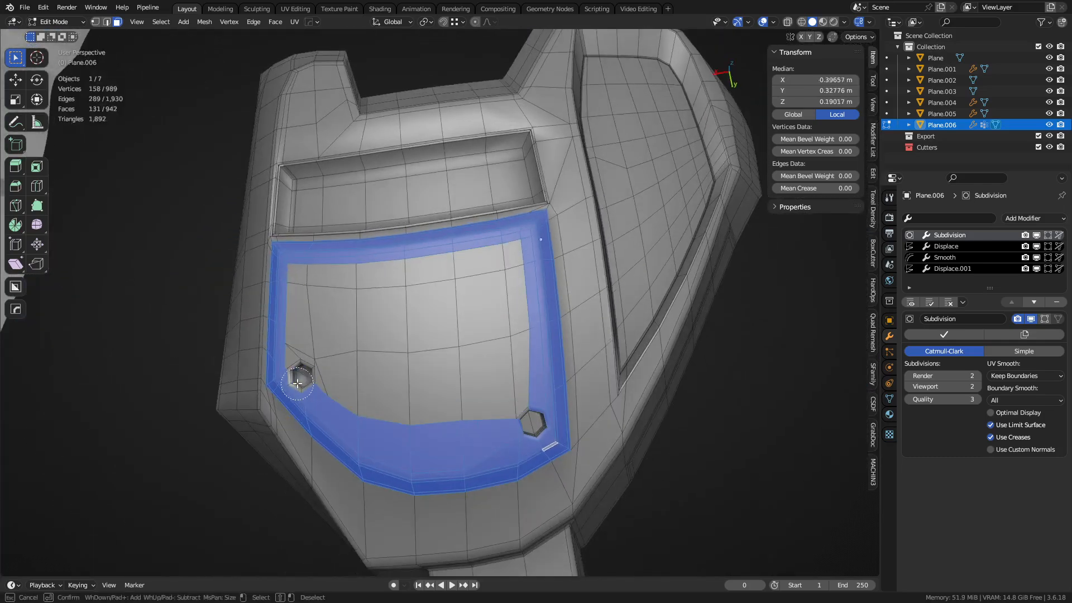
left_click_drag(300, 380, 299, 345)
mouse_move(339, 282)
left_mouse_down()
mouse_move(514, 312)
mouse_move(528, 408)
mouse_move(385, 413)
left_mouse_up()
Step: Inset the raised plate's faces outward by about 0.007 m and grow the selection to include the new ring
middle_click_drag(593, 468, 498, 458)
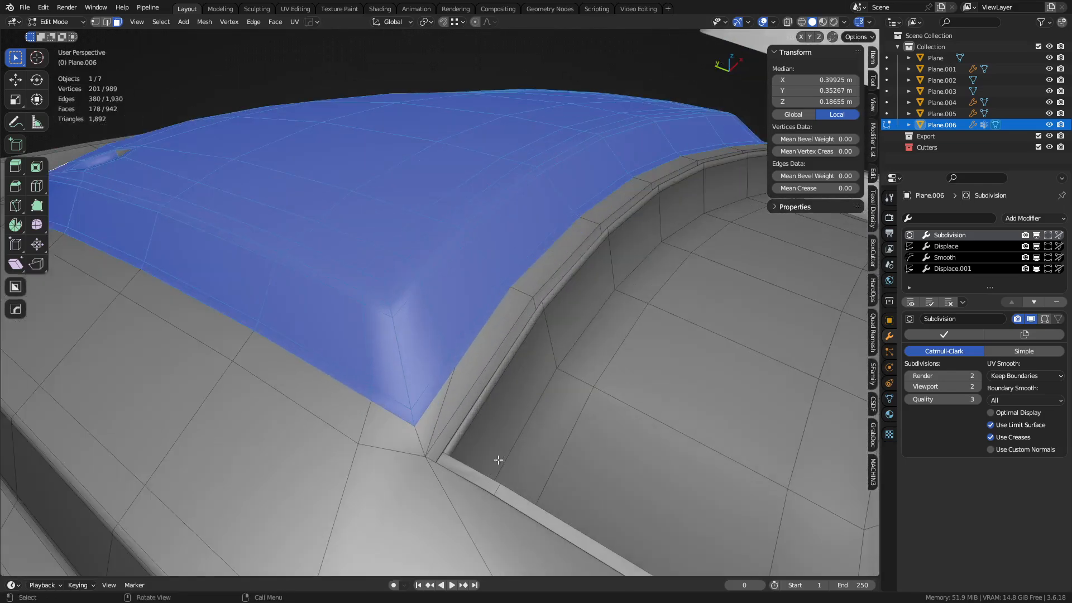
key("i")
key("o")
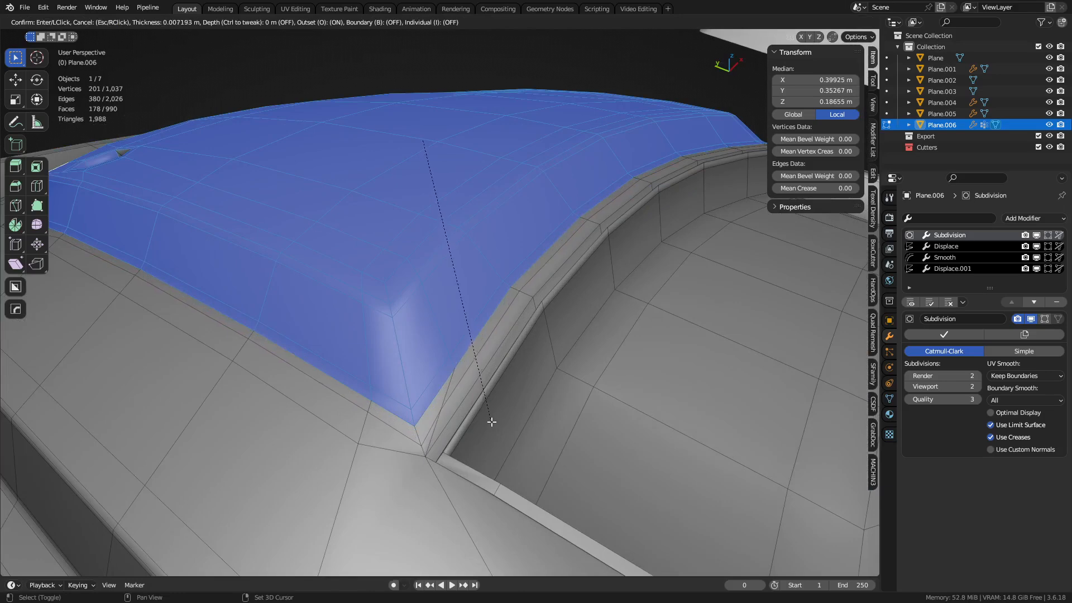
left_click(491, 421)
key("ctrl+KP_Add")
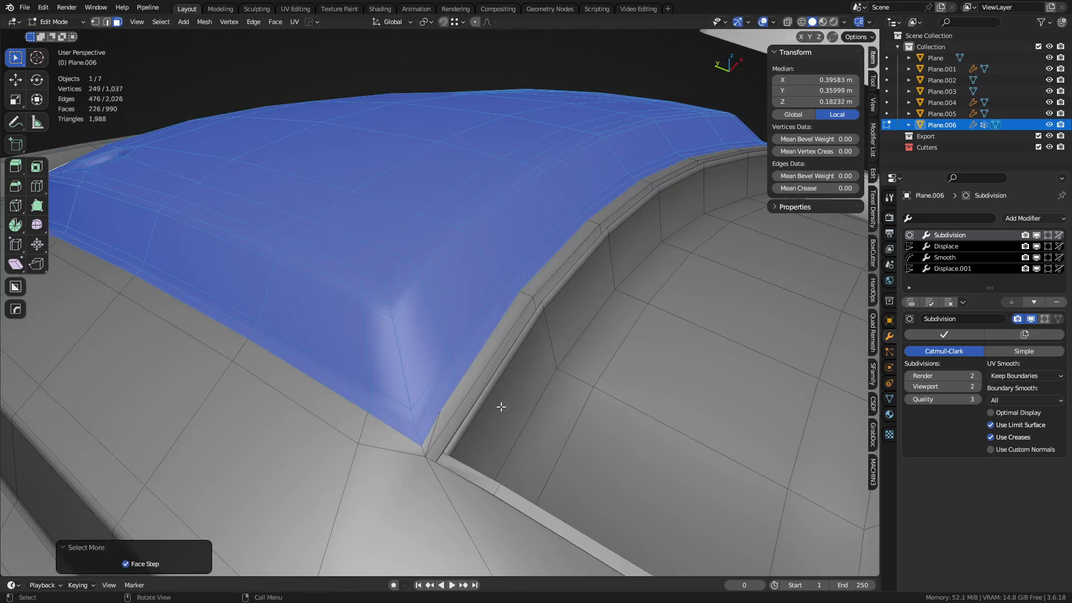
Step: Separate the selected raised plate into its own object and open that object in Edit Mode
left_click(504, 408)
key("ctrl+Tab")
left_click(412, 406)
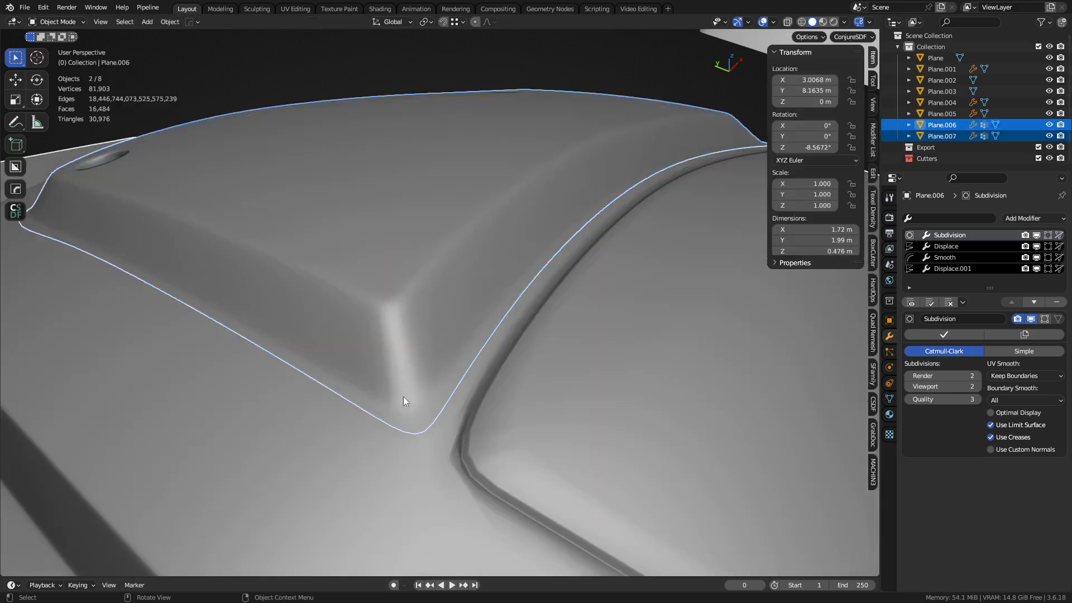
left_click(403, 396)
key("ctrl+Tab")
left_click(433, 397)
Step: Select the non-manifold boundary edges of the separated plate
key("a")
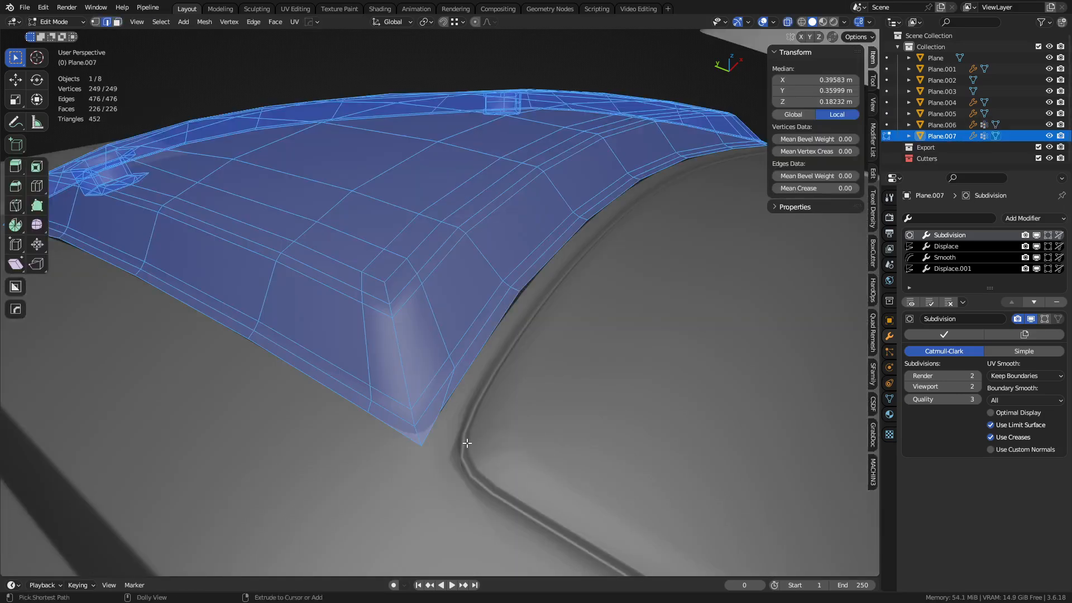
key("ctrl+alt+shift+m")
scroll(553, 297, "down", 1)
left_click(160, 22)
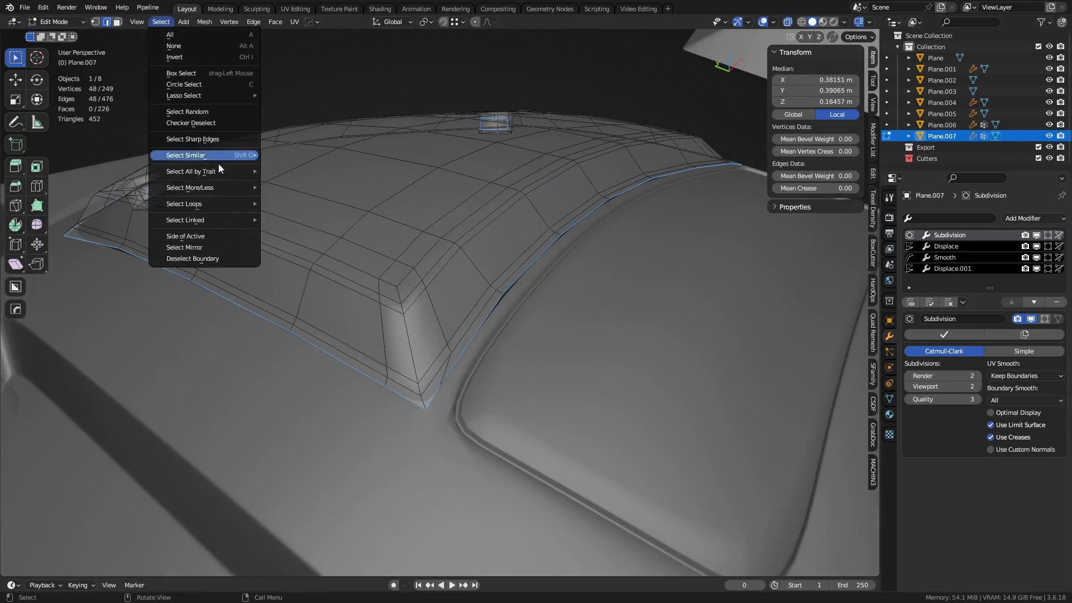
left_click(327, 246)
middle_click_drag(327, 247, 546, 352)
Step: Extrude the plate's boundary edges downward along global Z and return to Object Mode
key("e")
key("z")
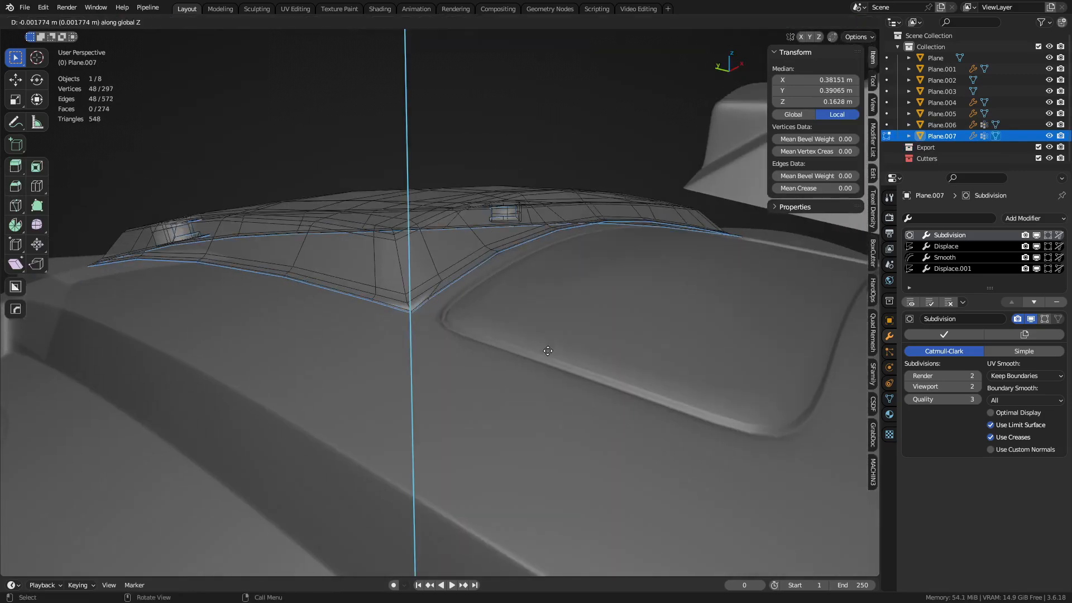
left_click(568, 395)
key("Tab")
Step: Edit the main panel body and extrude the edge loop around the plate's opening about 0.013 m down along global Z
left_click(511, 437)
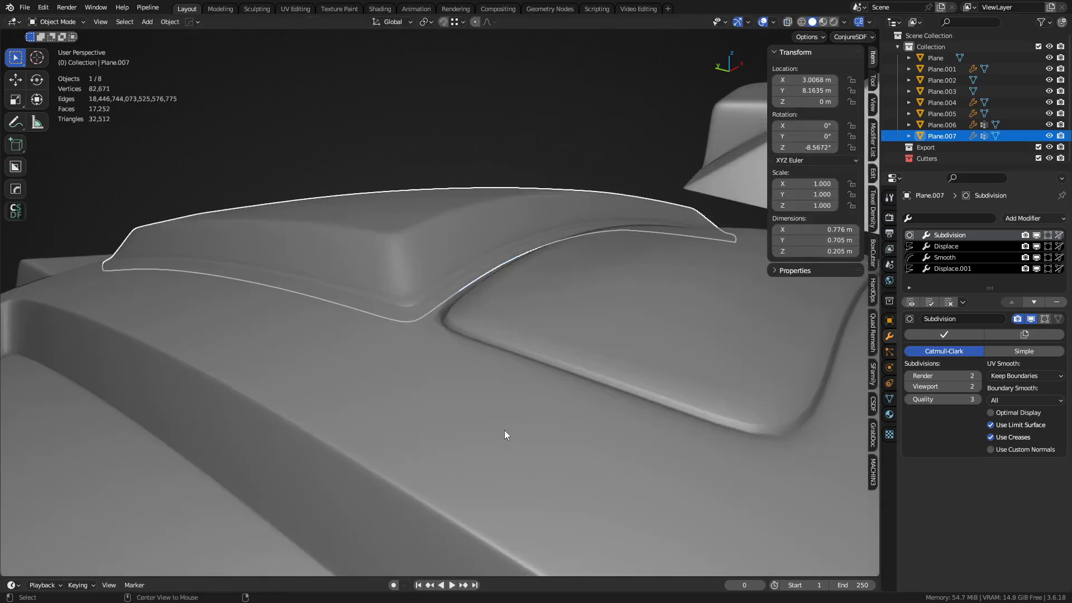
middle_click_drag(504, 430, 474, 376)
left_click(427, 375)
key("Tab")
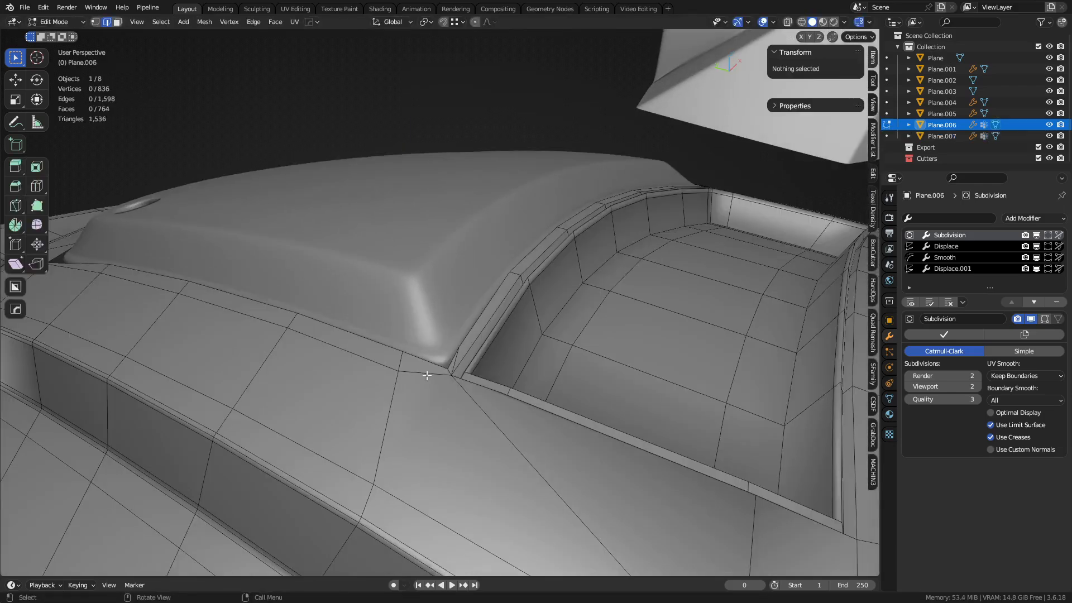
left_click(428, 362, "alt")
key("e")
key("z")
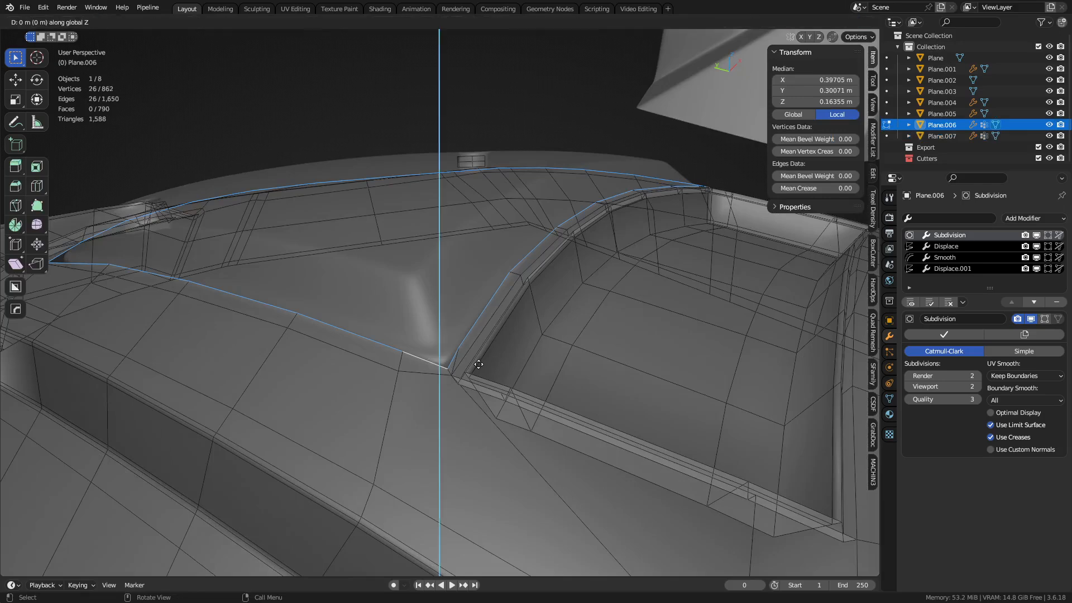
left_click(497, 450)
key("Tab")
Step: Examine the smoothed seam between the separated plate and the panel body from several angles in Object Mode
left_click(459, 447)
key("alt+z")
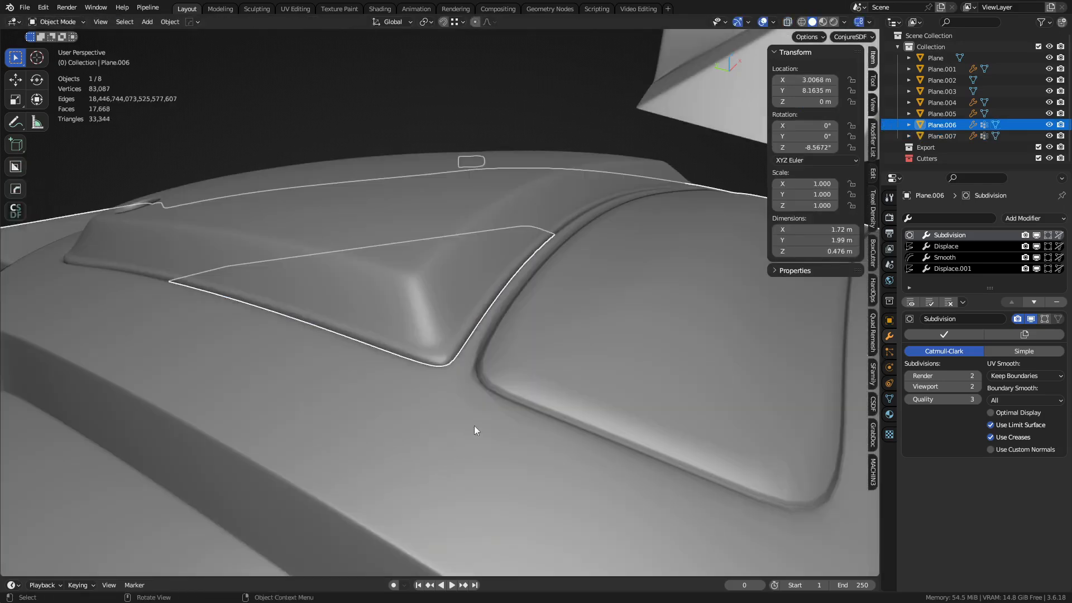
key("a")
key("a")
middle_click_drag(285, 413, 492, 334)
middle_click_drag(391, 341, 488, 360)
left_click(488, 360)
scroll(484, 361, "down", 3)
key("a")
key("a")
scroll(438, 347, "down", 3)
middle_click_drag(430, 285, 448, 348)
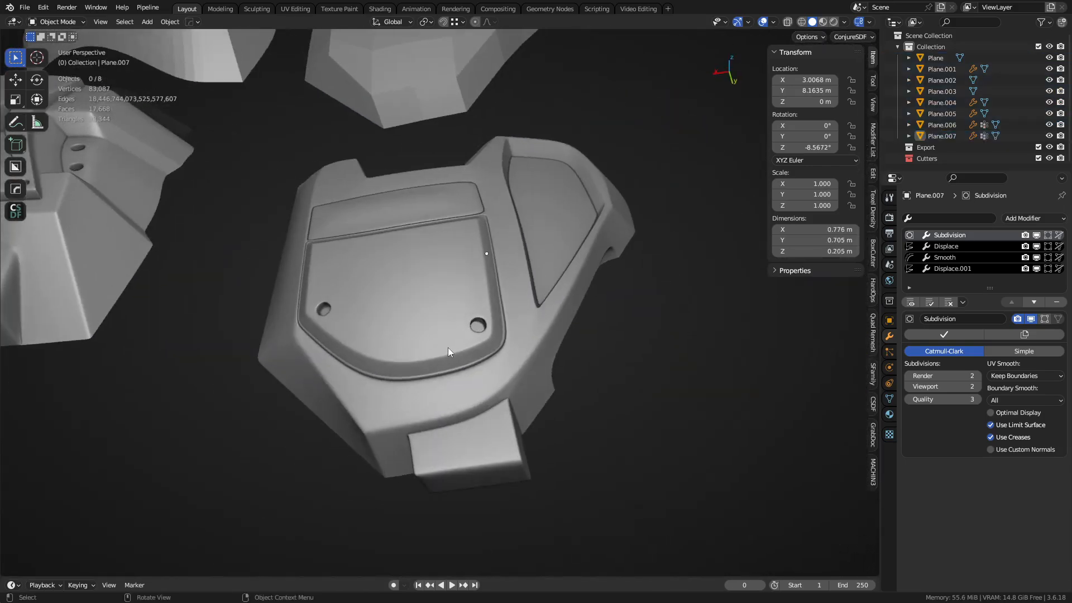
left_click(448, 348)
key("g")
right_click(487, 326)
key("g")
right_click(645, 177)
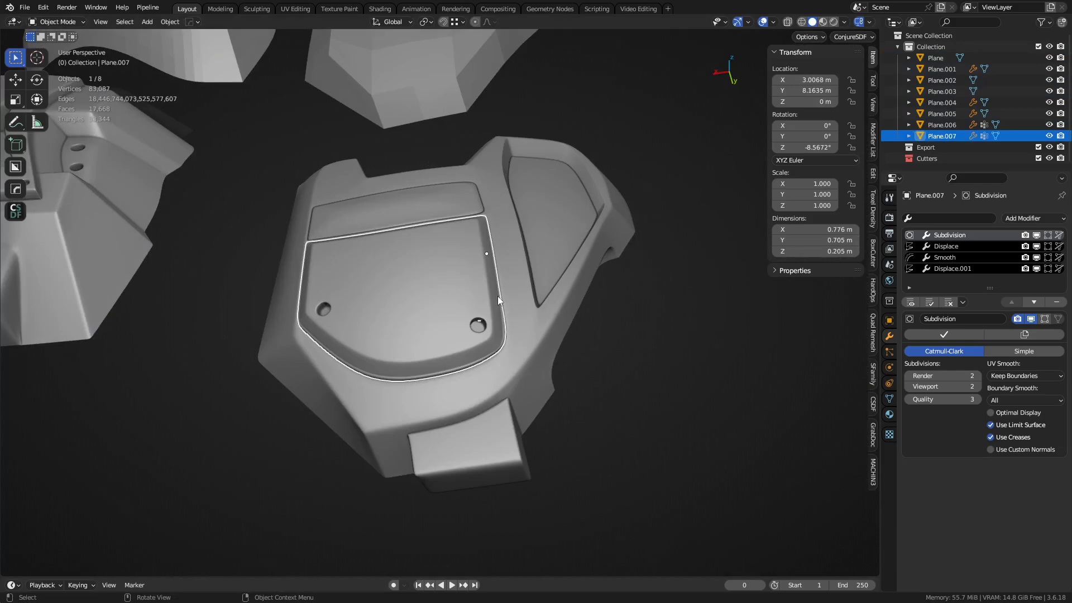
Step: Clear the selection and examine the smoothed surface around the narrow pocket and the plate seam
key("a")
key("a")
middle_click_drag(507, 229, 449, 347)
middle_click_drag(419, 299, 408, 273)
scroll(460, 320, "up", 3)
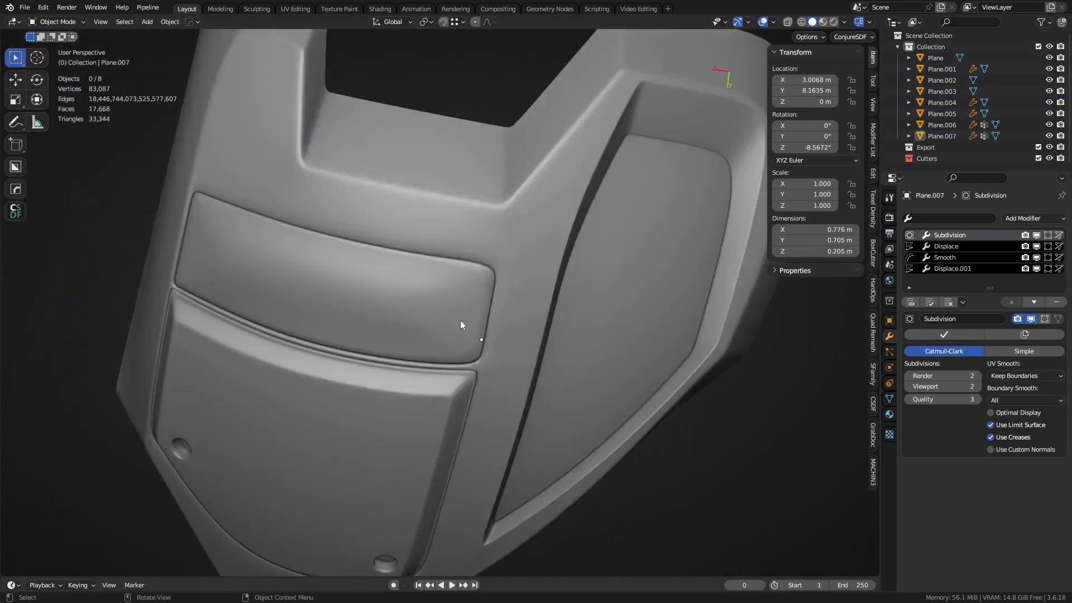
Step: Open the panel body in Edit Mode at the pocket's corner beside the plate and clear the selection
scroll(478, 340, "up", 2)
left_click(478, 341)
key("Tab")
scroll(562, 307, "up", 3)
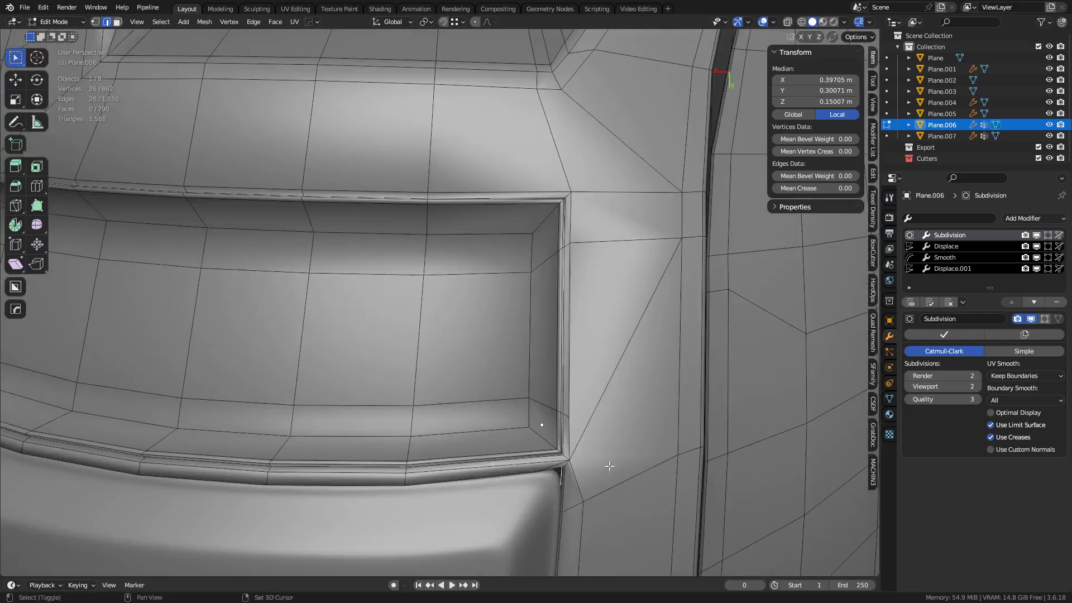
middle_click_drag(609, 466, 511, 433, "shift")
middle_click_drag(511, 433, 483, 457)
scroll(492, 424, "up", 3)
scroll(497, 447, "down", 2)
key("alt+a")
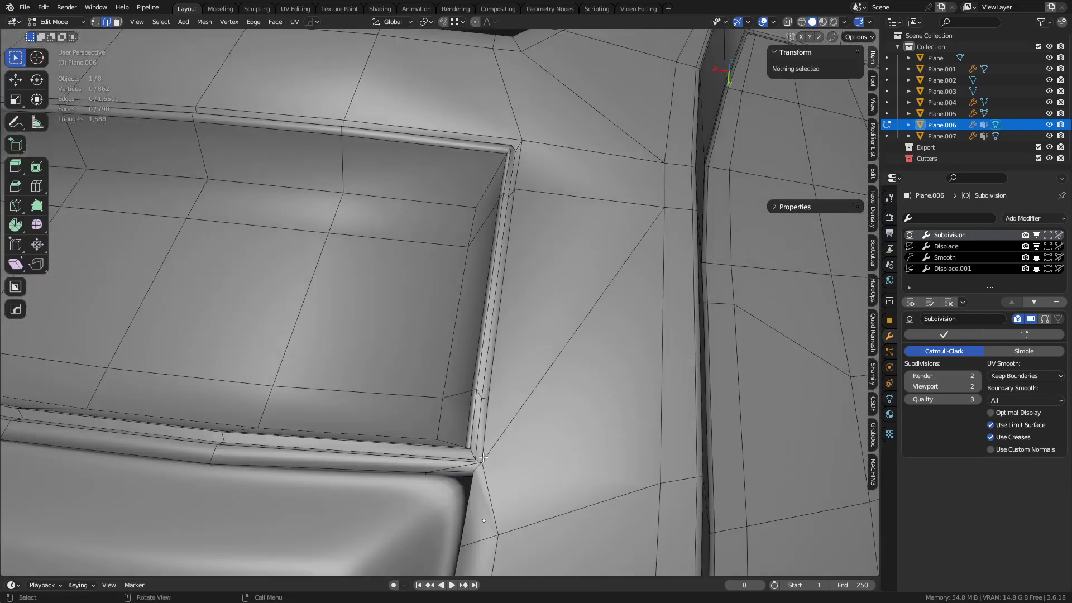
Step: Try to select the face loop around the narrow pocket's rim at its corner beside the plate, seen from above
key("3")
left_click(474, 439)
middle_click_drag(581, 391, 316, 494, "alt")
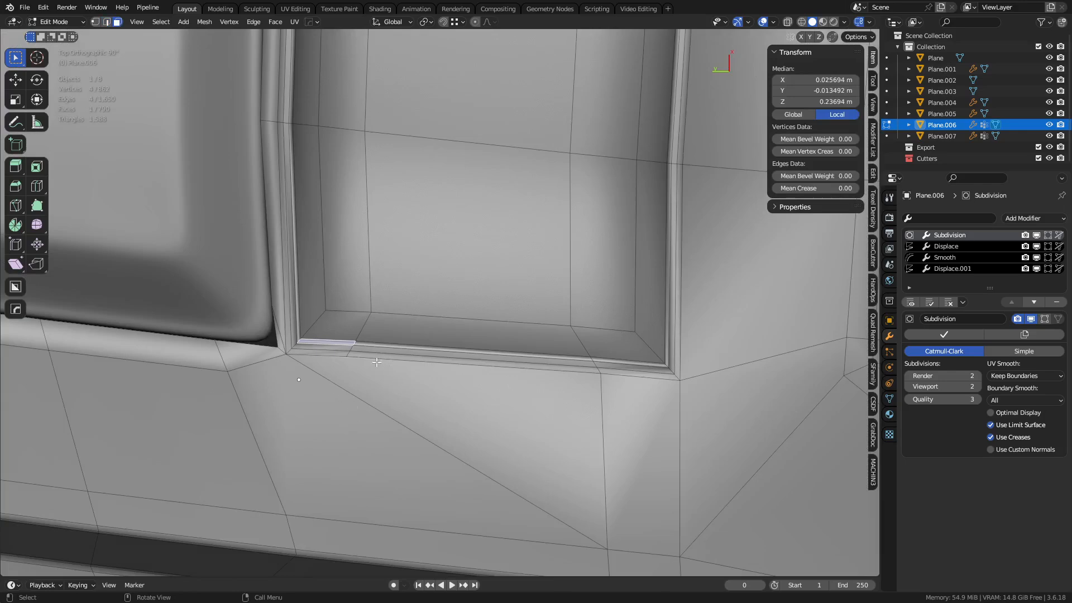
left_click(350, 357, "alt")
key("2")
key("3")
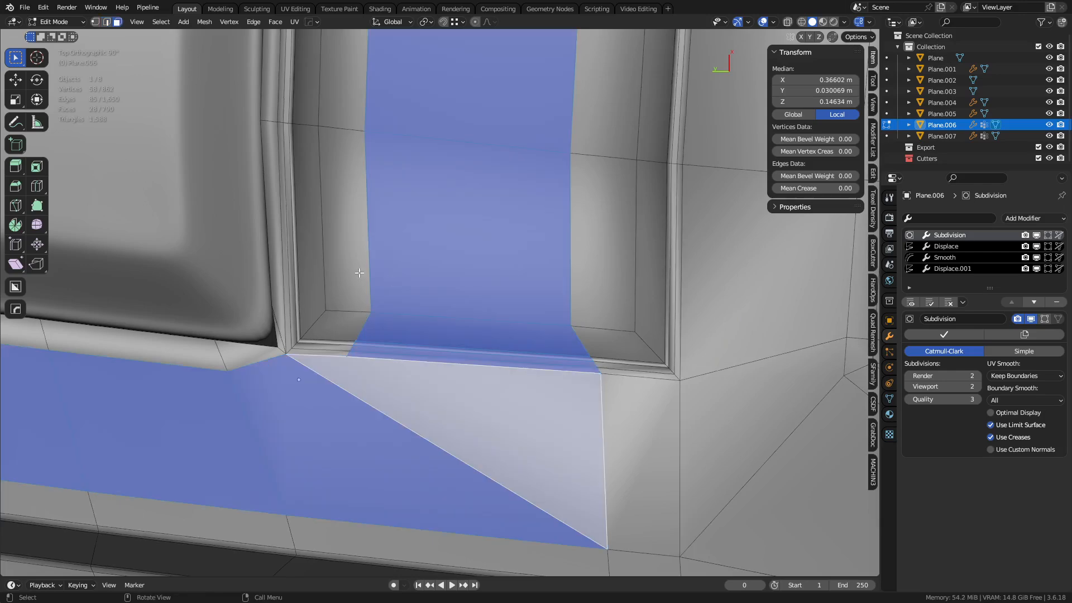
Step: Select the pocket's floor faces as a filled region and grow the selection three times to include the walls and rim
left_click(357, 270)
scroll(391, 262, "down", 3)
middle_click_drag(497, 203, 456, 462, "shift")
middle_click_drag(541, 186, 459, 440, "shift")
left_click(450, 263, "ctrl+shift")
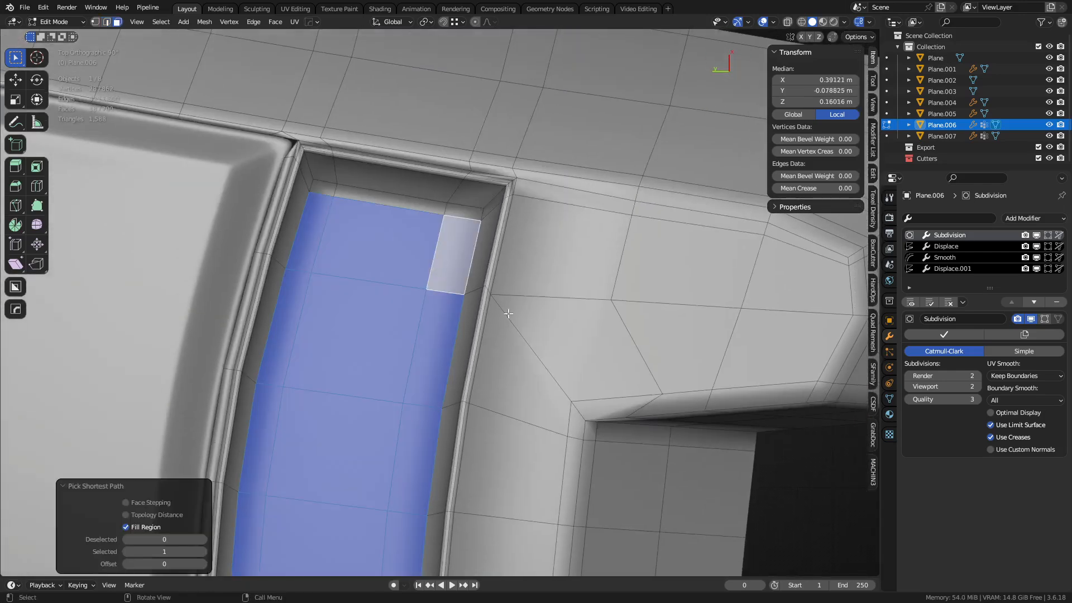
key("ctrl+KP_Add")
key("ctrl+KP_Add")
key("ctrl+KP_Add")
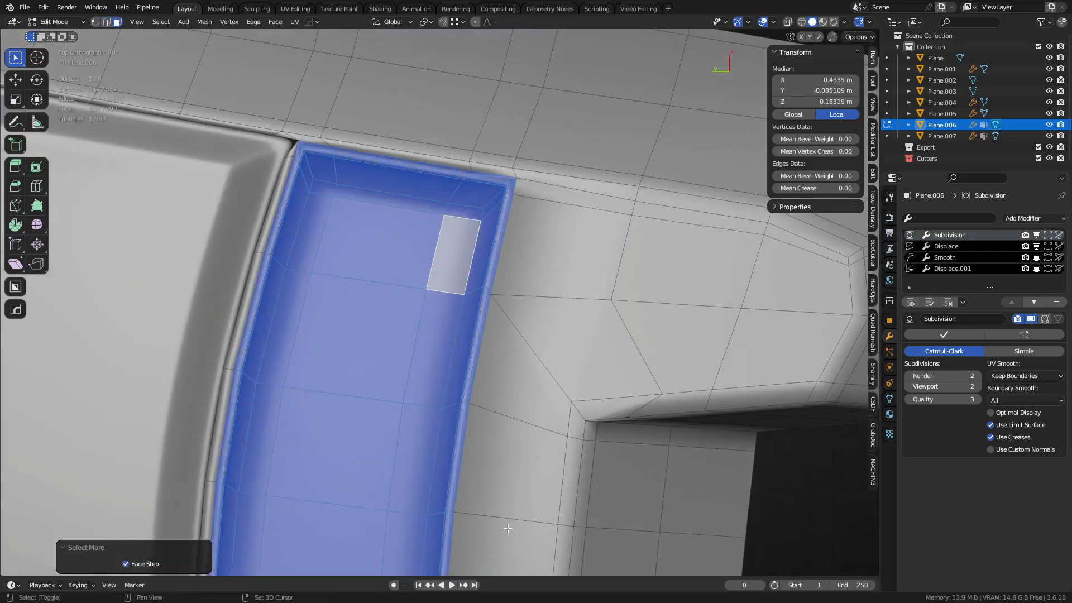
middle_click_drag(507, 528, 511, 284)
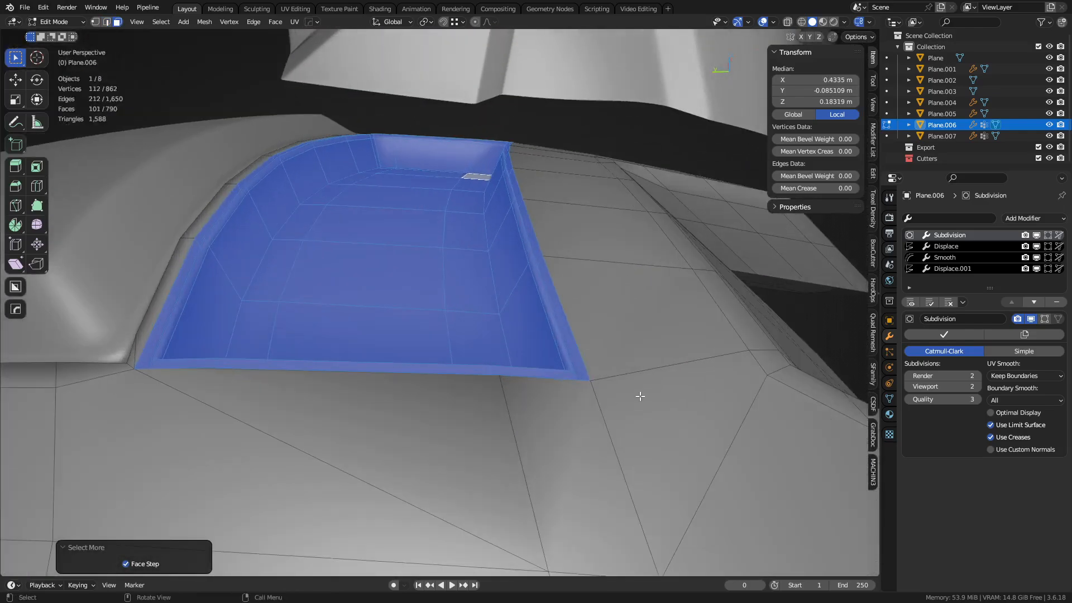
left_click(640, 397)
middle_click_drag(640, 396, 336, 440)
key("ctrl+Tab")
left_click(508, 381)
key("Tab")
key("ctrl+z")
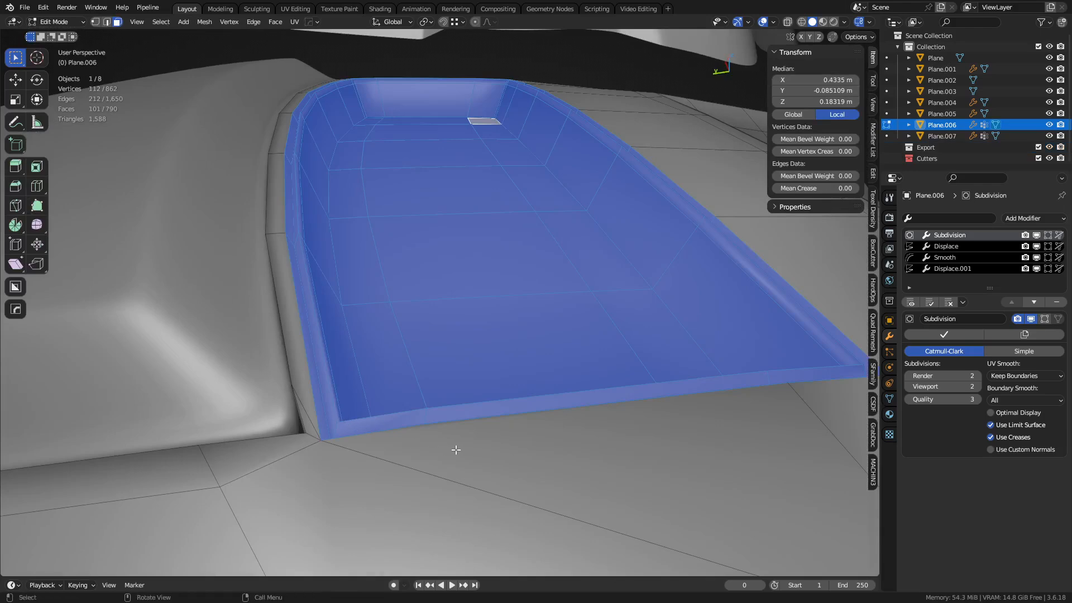
Step: Select the edge loop around the narrow pocket's rim and extrude it about 0.017 m down along global Z
key("ctrl+Tab")
left_click(377, 453)
middle_click_drag(378, 453, 549, 369)
key("Tab")
key("2")
left_click(479, 471, "alt")
key("e")
key("z")
left_click(576, 507)
key("alt+z")
key("alt+z")
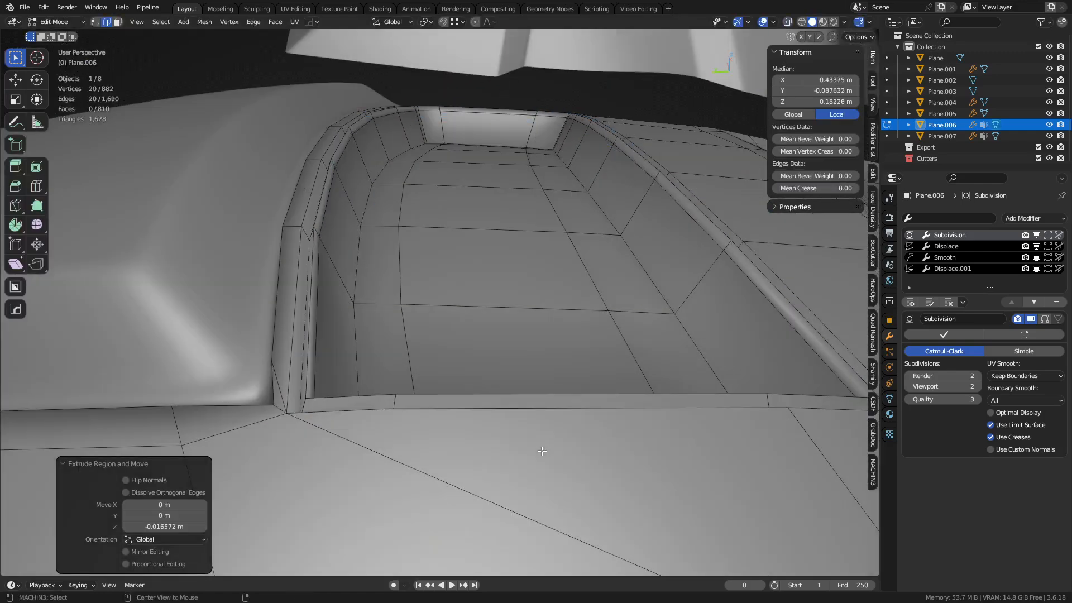
Step: Reselect the pocket's outer rim edge loop, extrude it along global Z and return to Object Mode
key("ctrl+Tab")
left_click(321, 474)
key("ctrl+Tab")
left_click(432, 462)
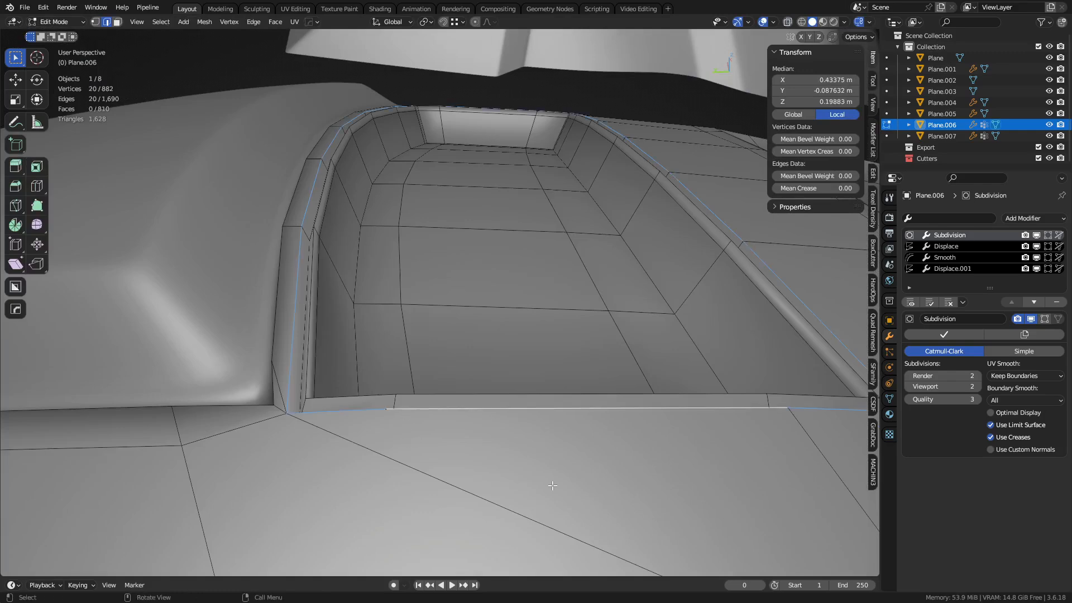
key("e")
key("z")
left_click(577, 115)
key("ctrl+Tab")
left_click(480, 162)
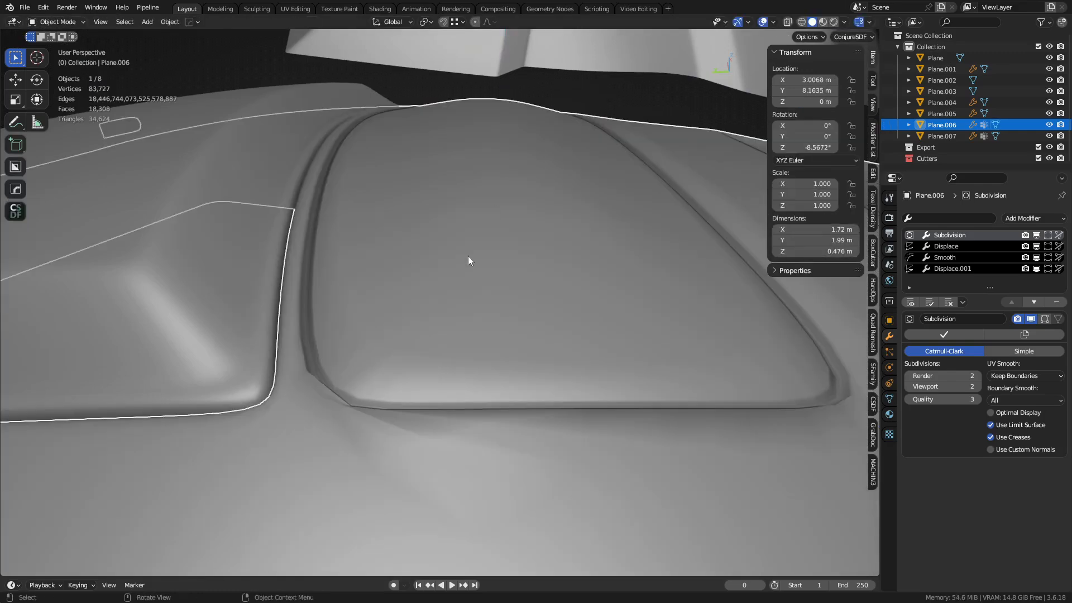
Step: Clear the selection and examine the smoothed pocket corner with the wireframe overlay shown
key("alt+a")
scroll(477, 240, "down", 3)
key("shift+z")
middle_click_drag(445, 283, 458, 433)
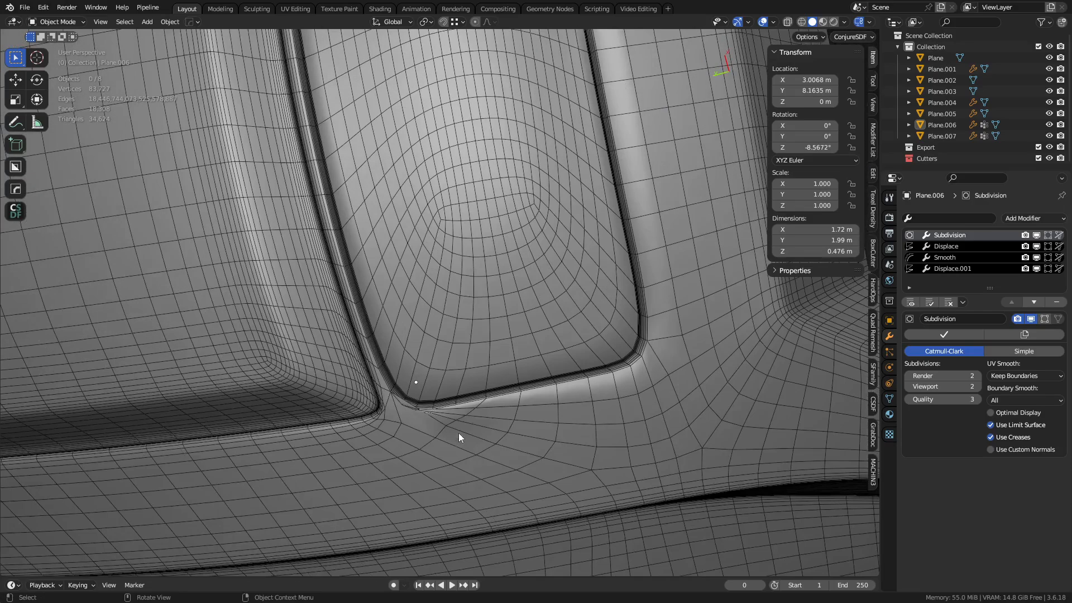
key("shift+z")
Step: Undo both rim extrusions and the grown pocket selection on the panel body
key("ctrl+z")
key("ctrl+z")
key("ctrl+z")
key("ctrl+z")
key("ctrl+z")
key("ctrl+z")
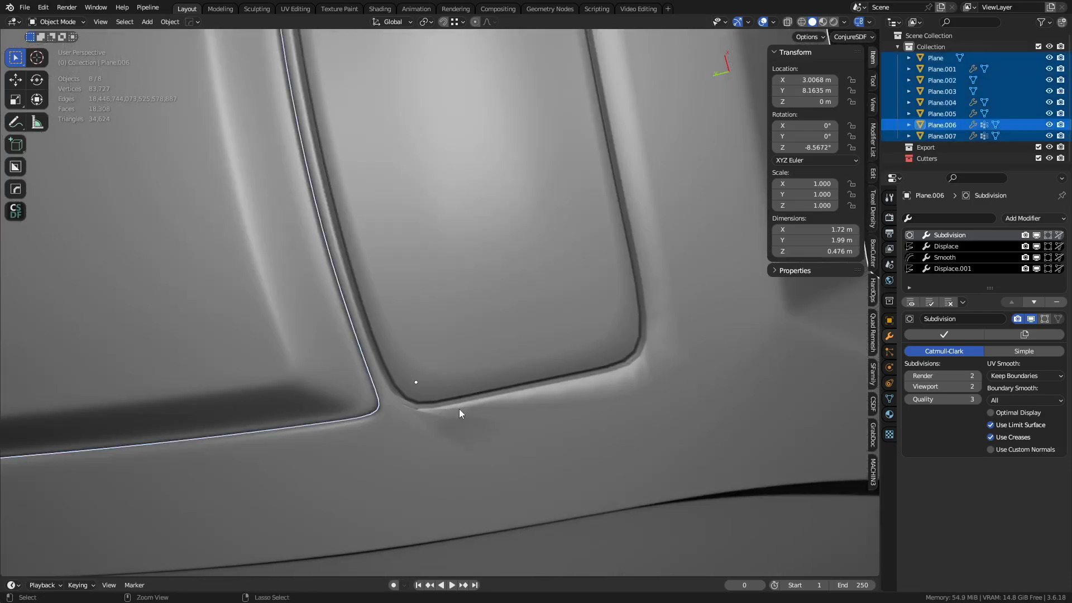
key("ctrl+z")
key("ctrl+z")
key("ctrl+z")
key("ctrl+z")
key("ctrl+z")
key("ctrl+z")
key("ctrl+z")
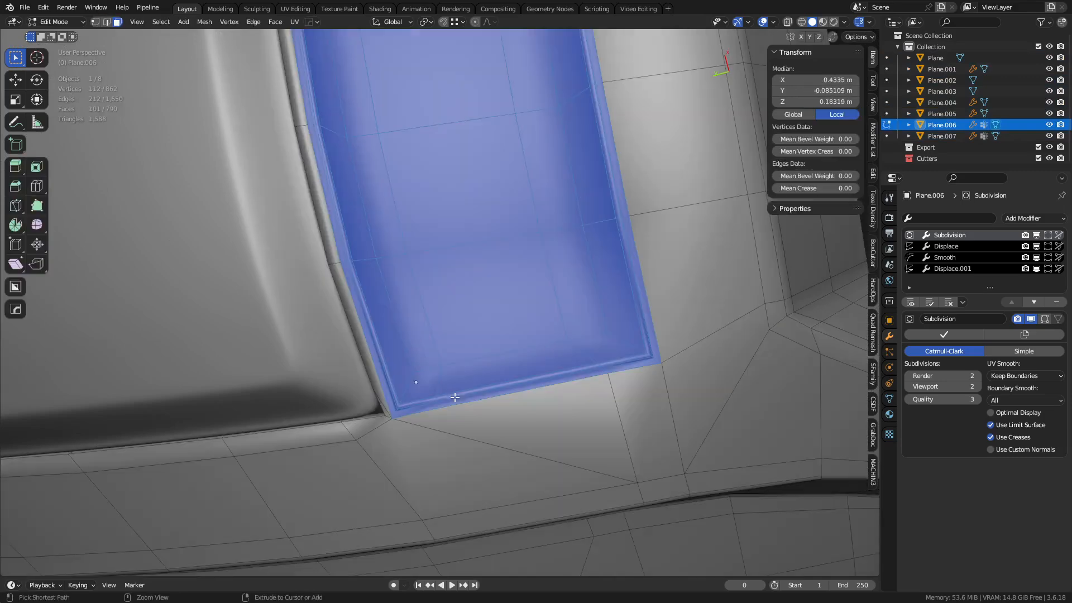
key("ctrl+z")
key("ctrl+z")
Step: Clear the selection and try a knife cut from the panel's front edge through the pocket's corner beside the plate
key("Tab")
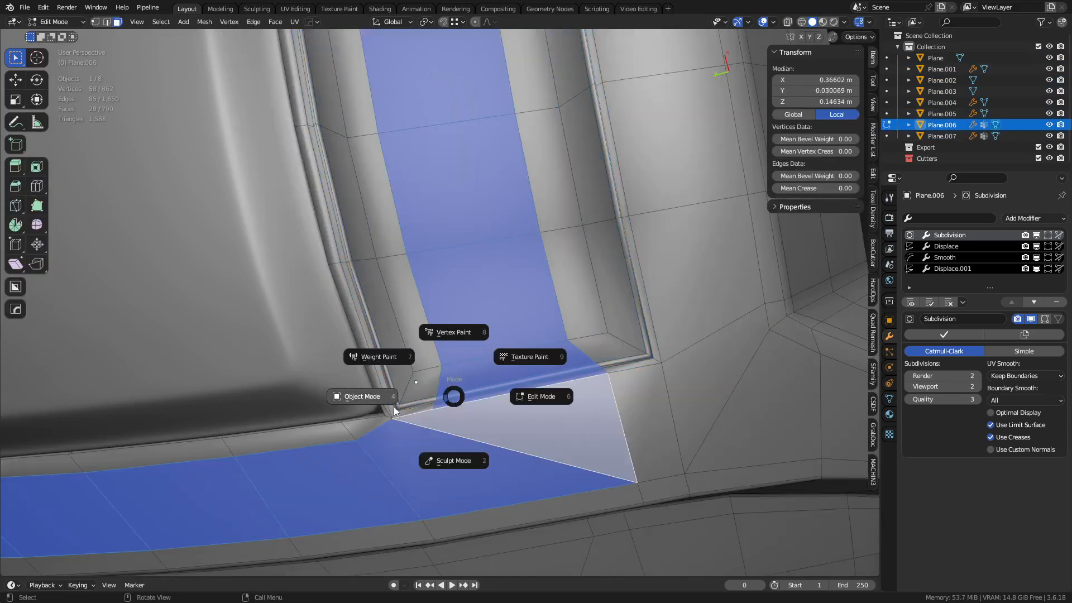
left_click(386, 407)
key("Tab")
left_click(474, 407)
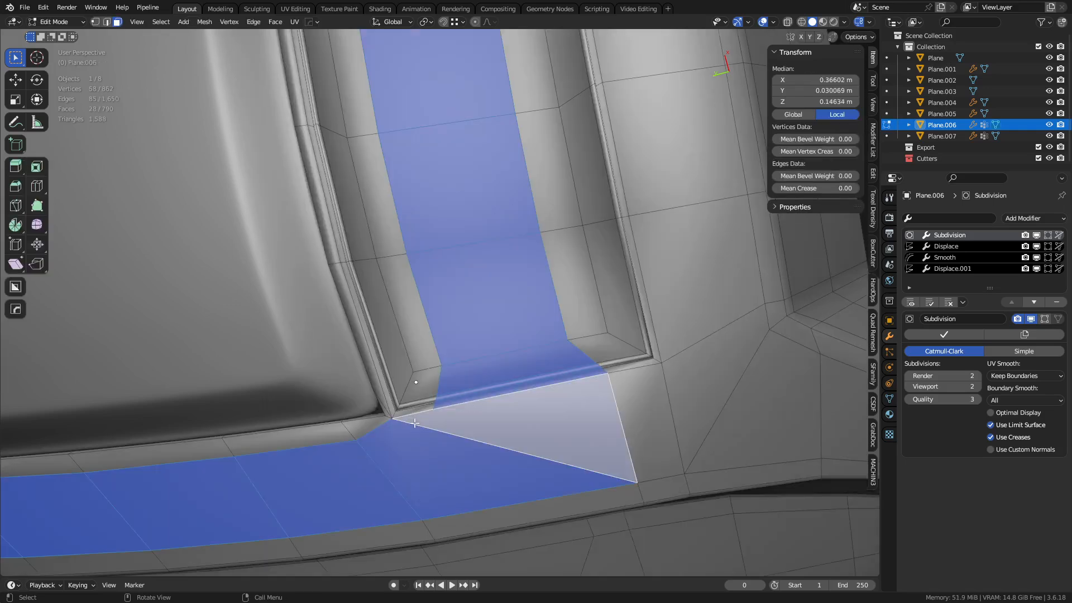
key("alt+a")
key("k")
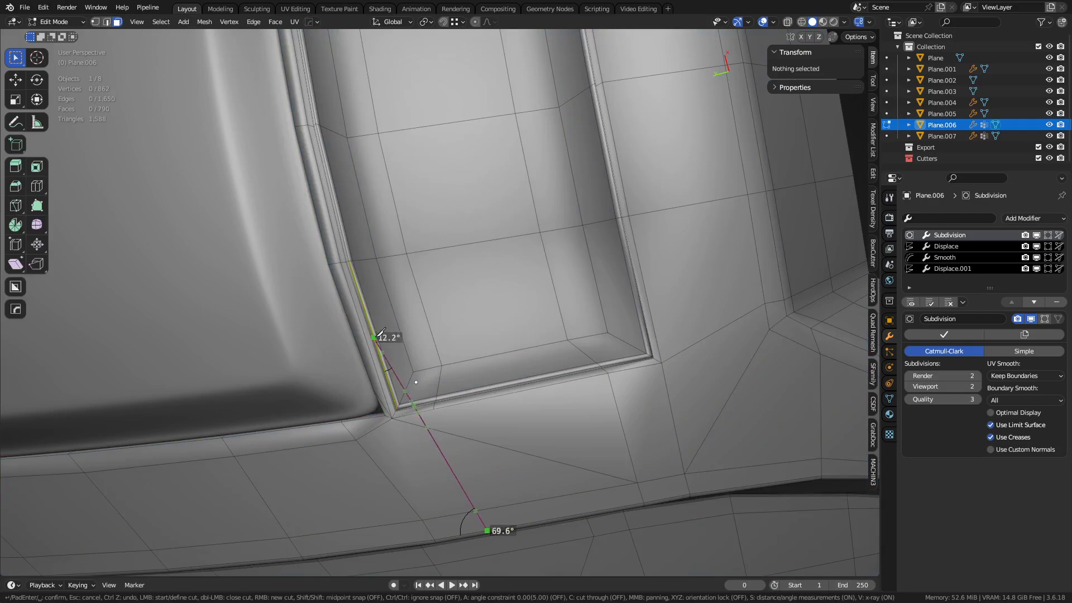
key("Return")
Step: Return to Object Mode, clear the selection and examine the smoothed panel from several angles with and without the wireframe overlay
key("Tab")
left_click(428, 395)
key("alt+a")
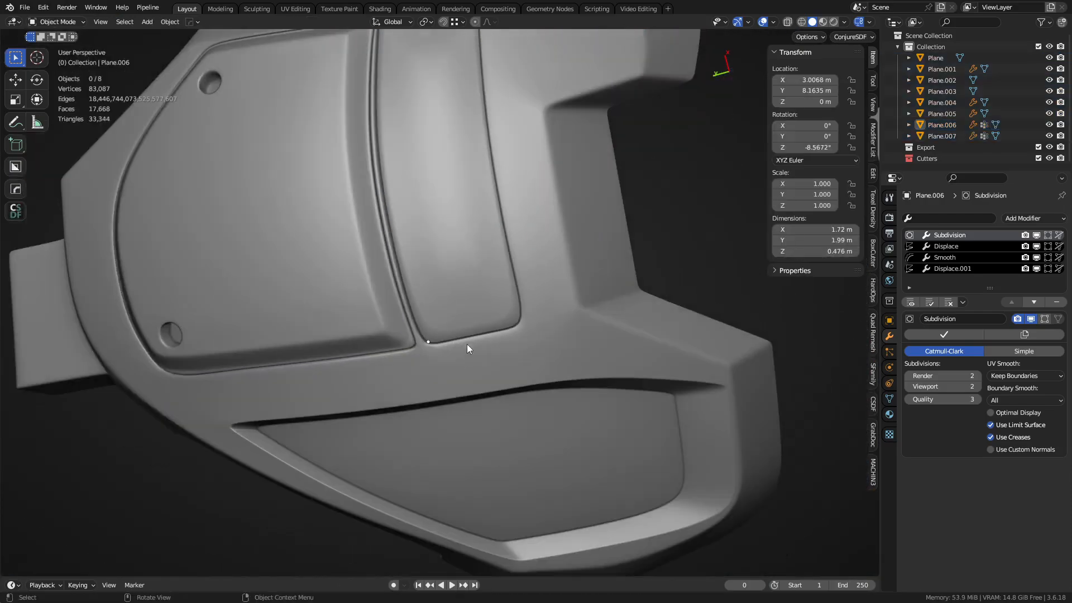
key("shift+w")
middle_click_drag(475, 399, 453, 345)
middle_click_drag(400, 423, 388, 340)
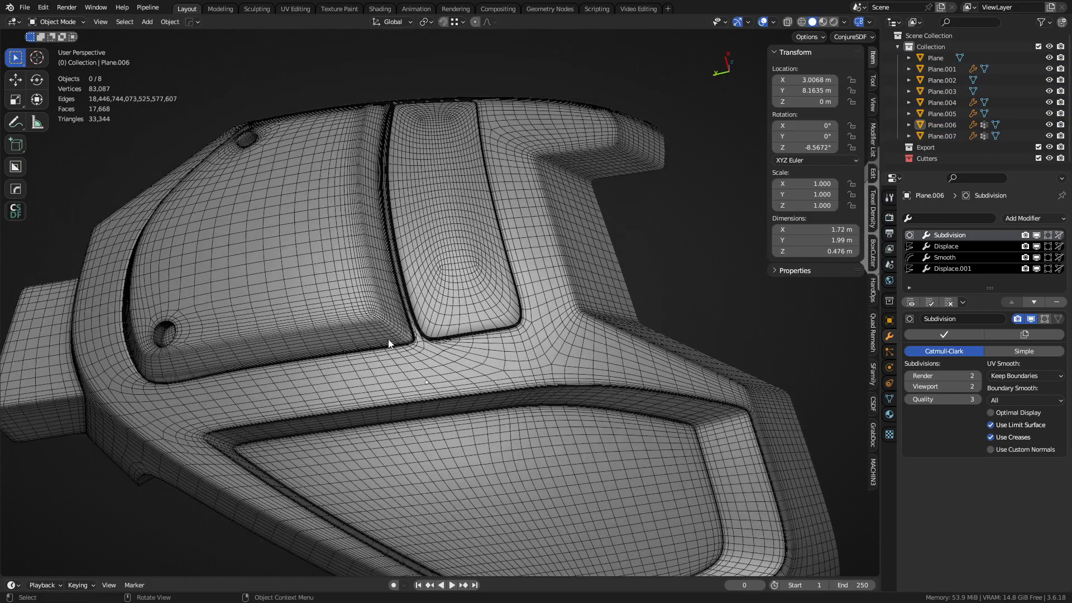
key("shift+w")
scroll(553, 391, "down", 2)
middle_click_drag(524, 350, 522, 334)
middle_click_drag(480, 399, 454, 343, "shift")
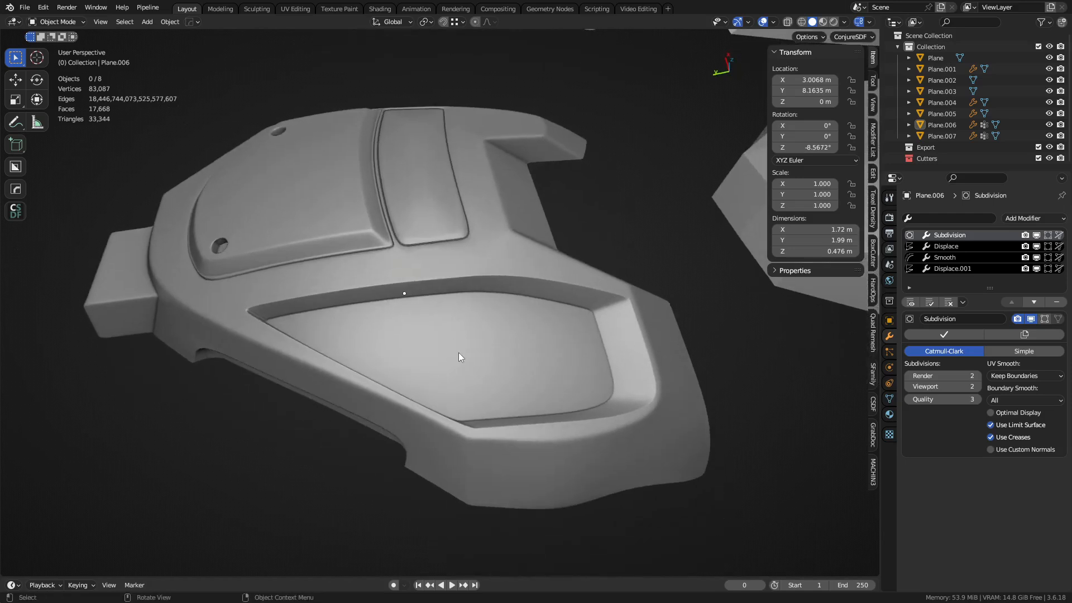
Step: Edit the main panel body, select the large recess's floor faces as a filled region and grow the selection twice
left_click(458, 353)
key("Tab")
middle_click_drag(551, 369, 526, 345, "shift")
scroll(454, 355, "up", 1)
middle_click_drag(564, 412, 541, 417)
left_click(553, 426)
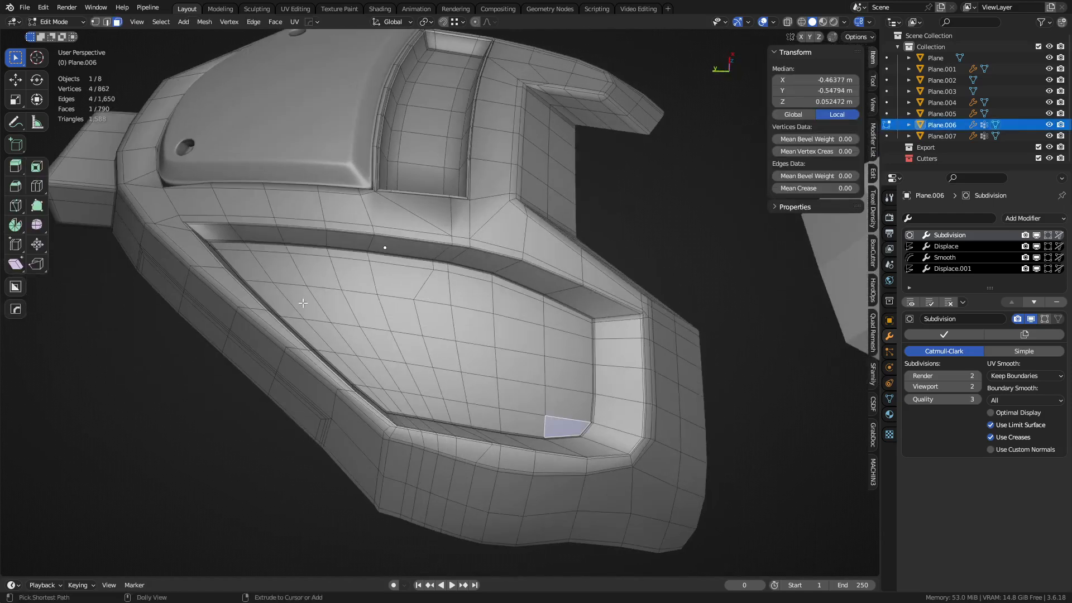
left_click(229, 246, "ctrl+shift")
key("ctrl+KP_Add")
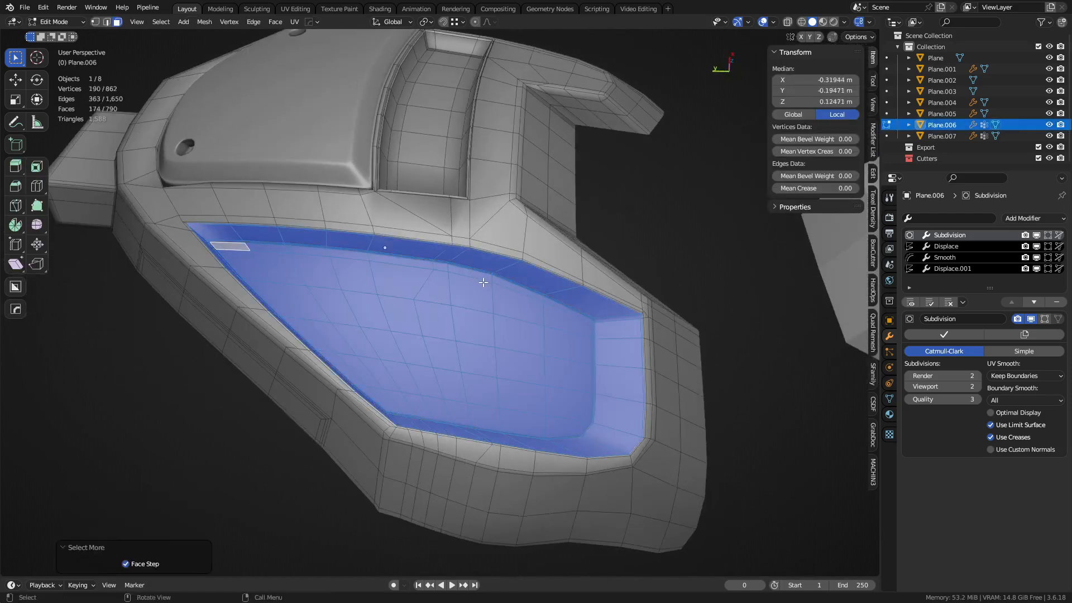
key("ctrl+KP_Add")
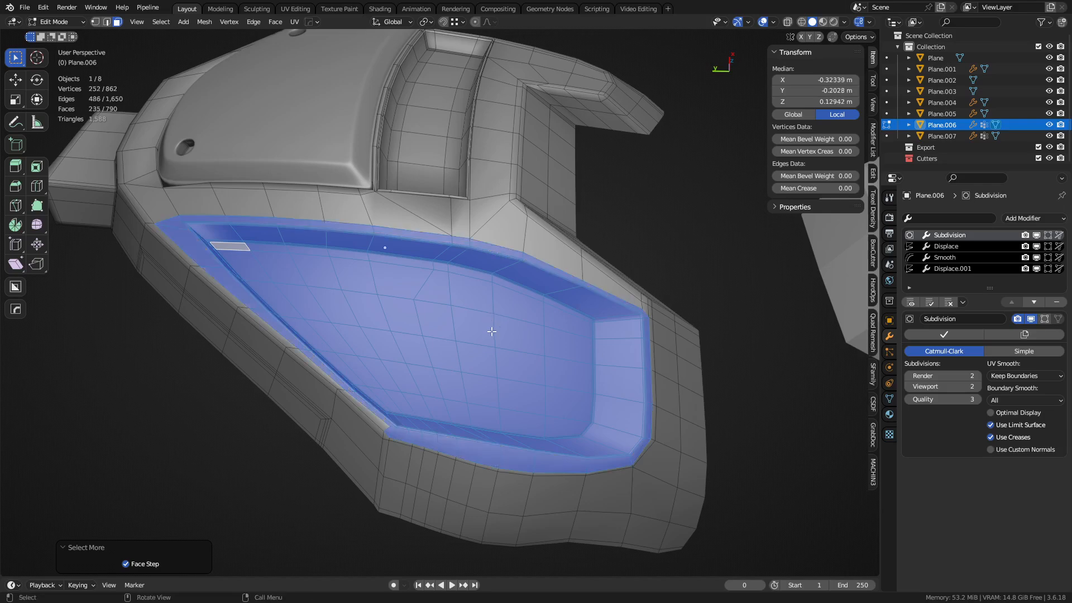
Step: Deselect the outermost face loop around the large recess's rim, keeping its floor and walls selected
middle_click_drag(543, 432, 524, 371, "shift")
scroll(524, 391, "up", 2)
left_click(519, 444, "alt+shift")
key("ctrl+z")
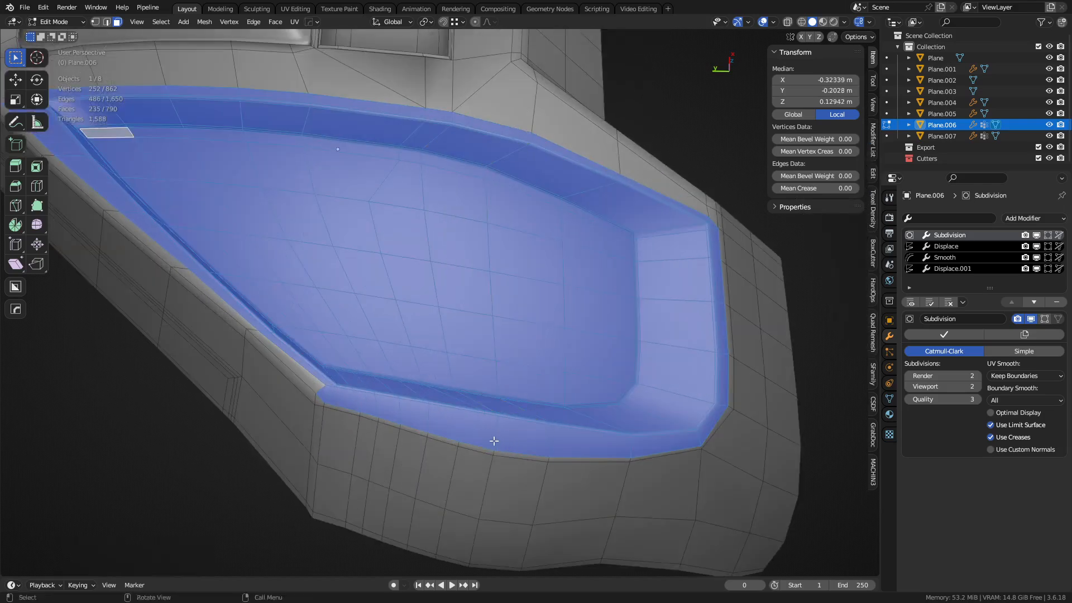
left_click(494, 441, "alt+shift")
Step: Inset the selected recess faces outward with Outset enabled and a thickness of 0.00794 m
middle_click_drag(570, 430, 510, 407)
key("i")
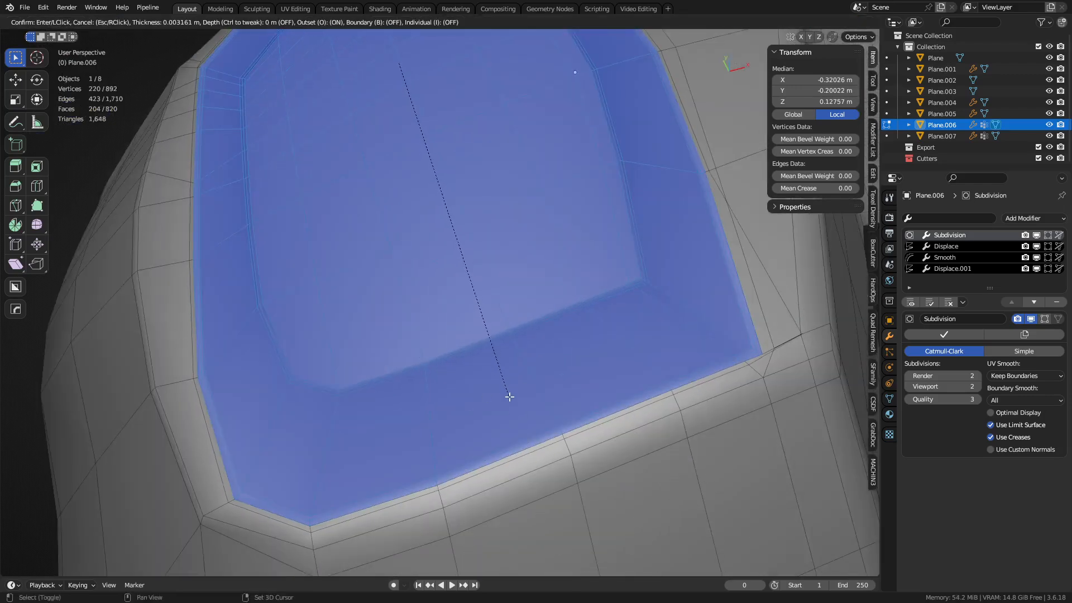
left_click(510, 397)
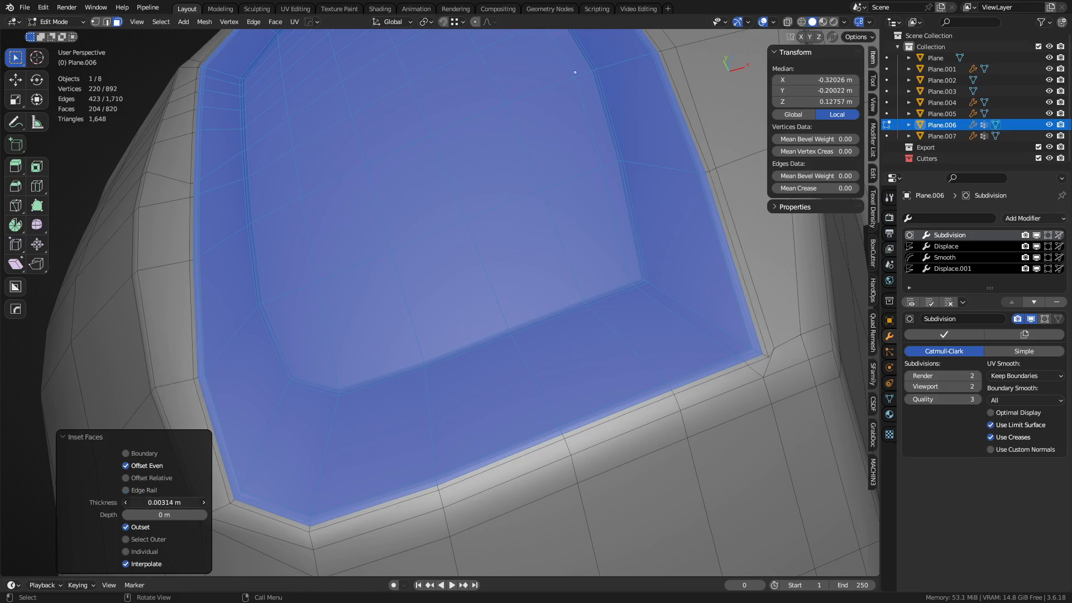
left_click_drag(165, 502, 184, 503)
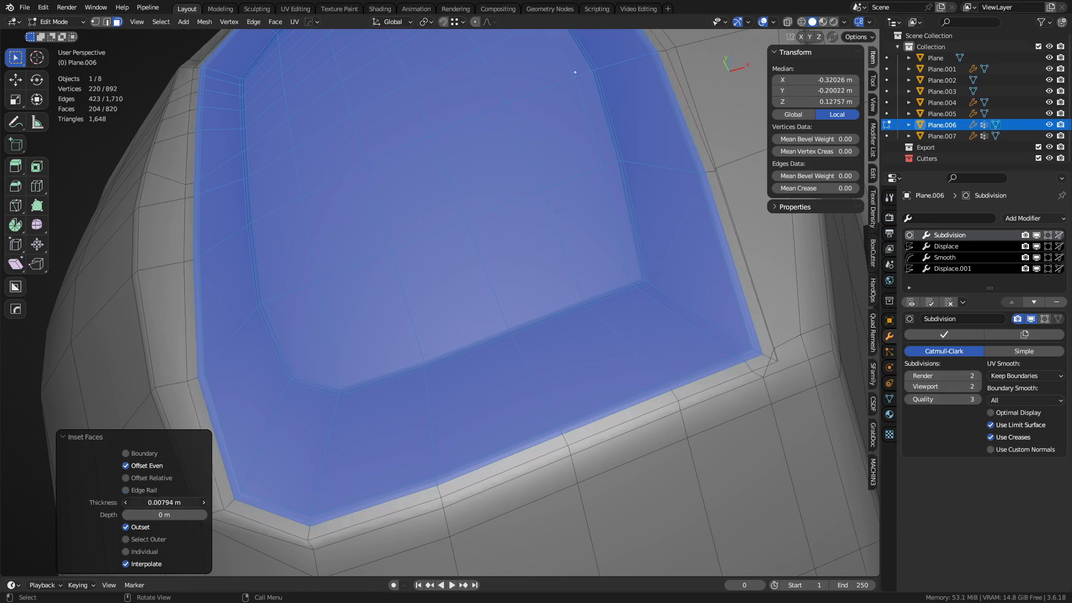
Step: Grow the selection over the new border faces, separate the recess into its own object and return to Object Mode
key("ctrl+KP_Add")
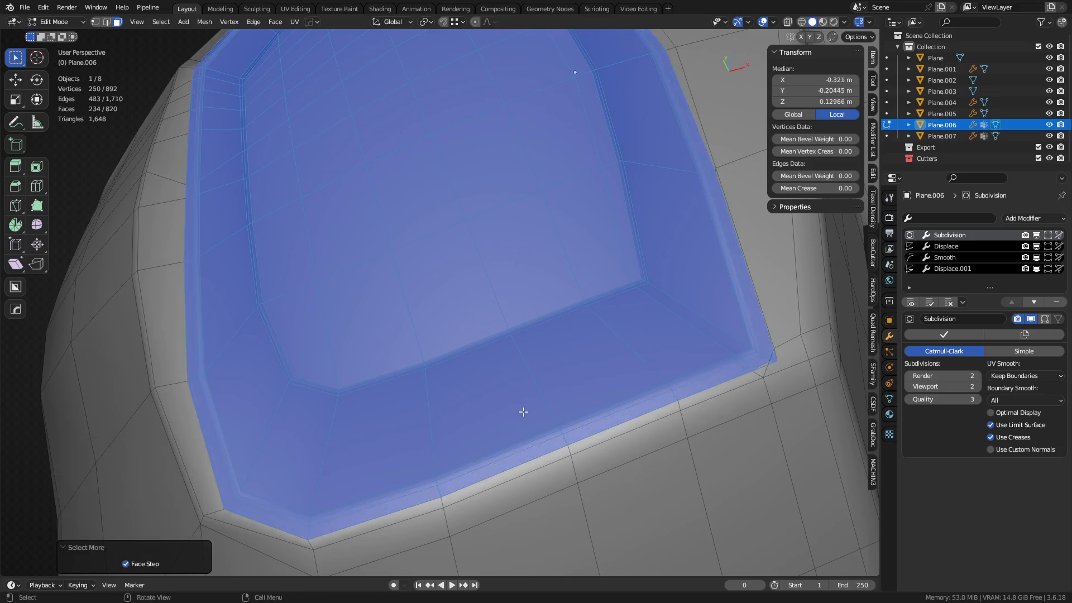
key("p")
left_click(567, 395)
middle_click_drag(566, 395, 474, 359)
key("z")
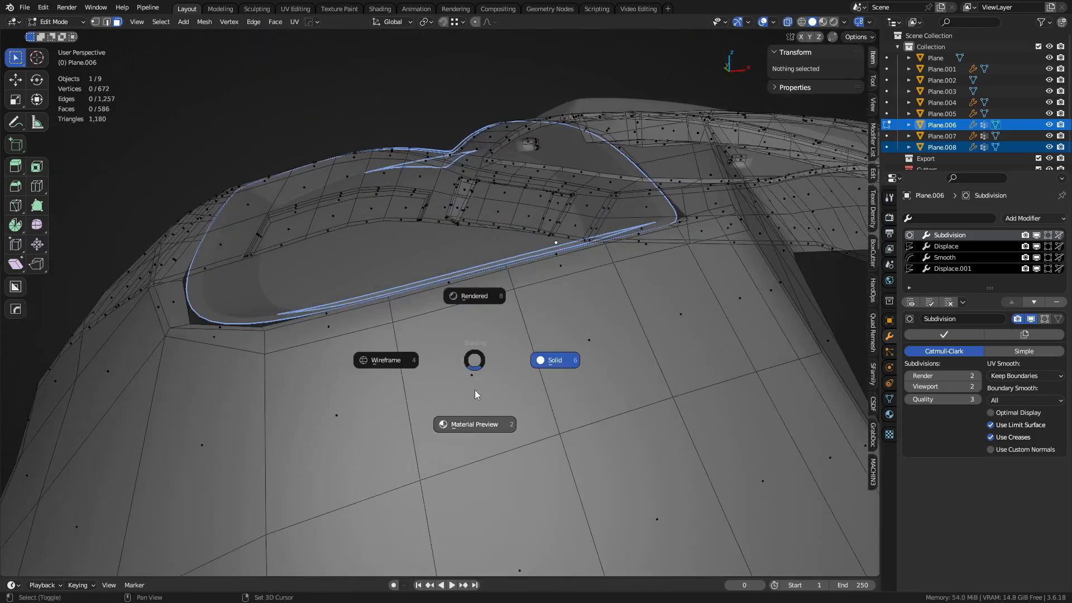
key("Escape")
key("z")
key("Escape")
key("z")
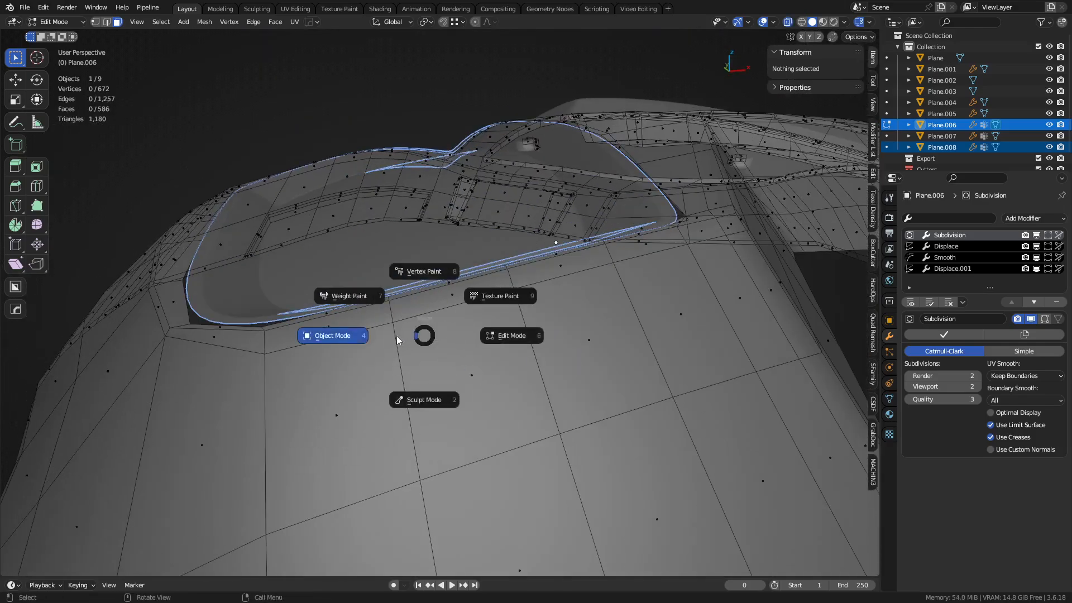
left_click(354, 335)
Step: Edit the separated recess piece and extrude its boundary edge loop about 0.010 m down along global Z
key("Tab")
left_click(291, 298)
key("Tab")
key("a")
key("2")
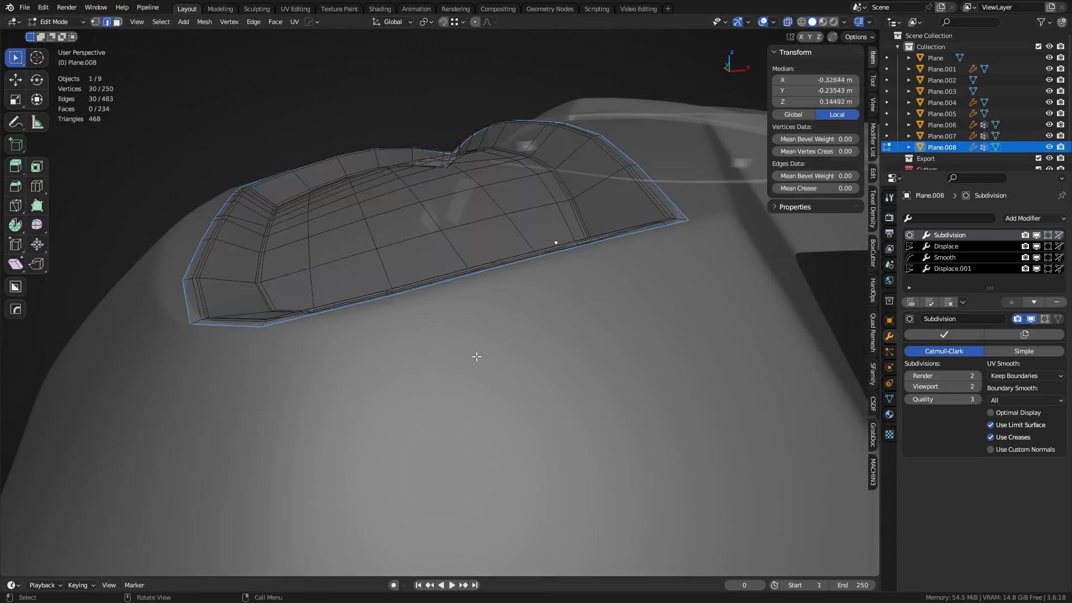
key("e")
key("z")
key("ctrl+Tab")
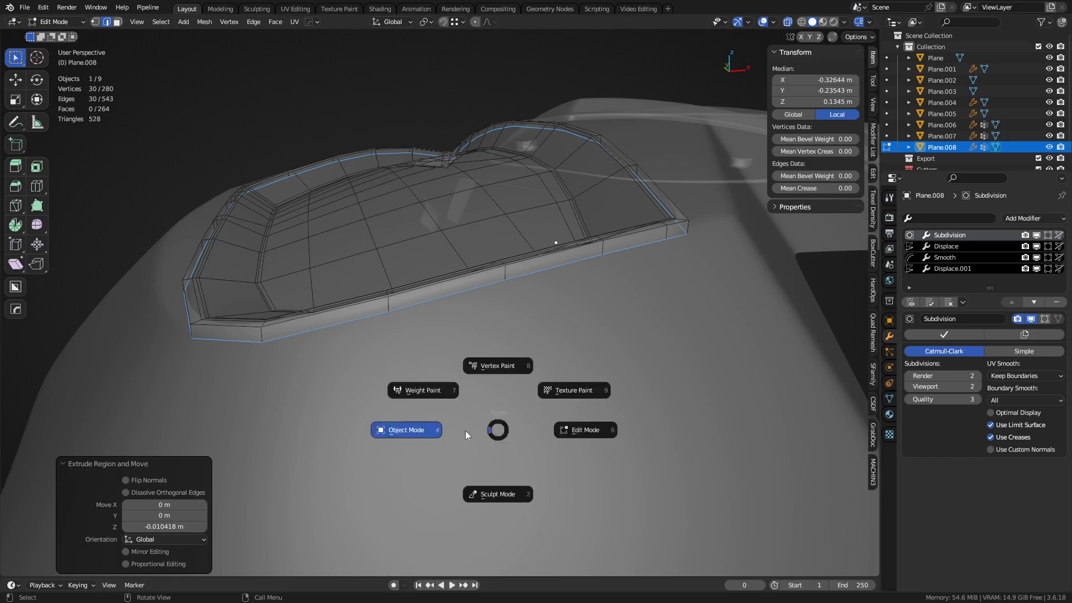
left_click(454, 388)
Step: Edit the panel body, extrude the edge loop around the recess opening down along global Z and return to Object Mode
key("ctrl+Tab")
left_click(375, 309, "alt")
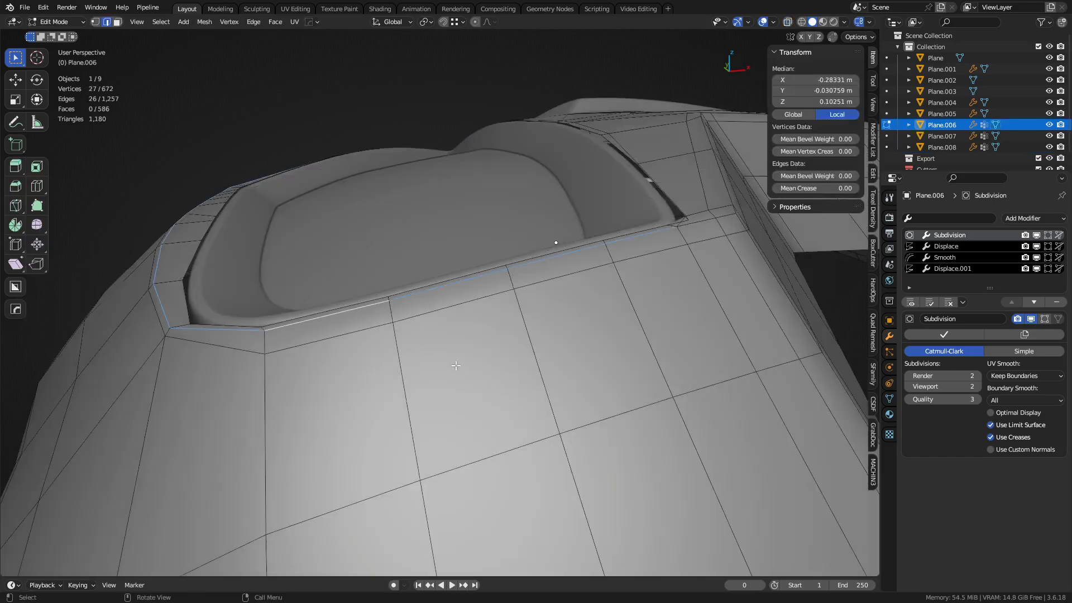
left_click(199, 336, "alt")
key("e")
key("z")
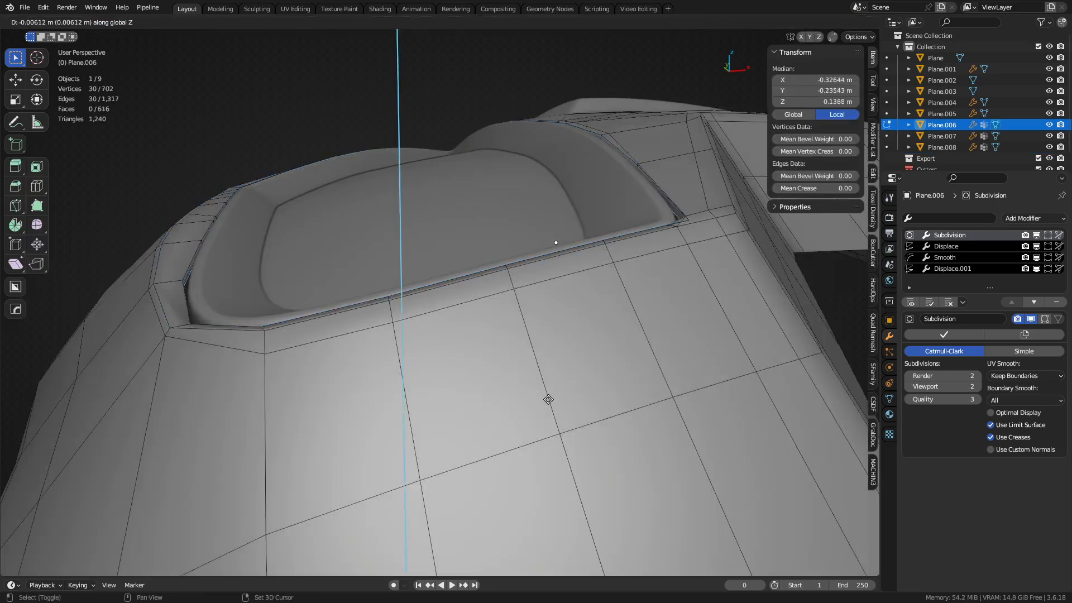
left_click(578, 505)
key("ctrl+Tab")
left_click(446, 391)
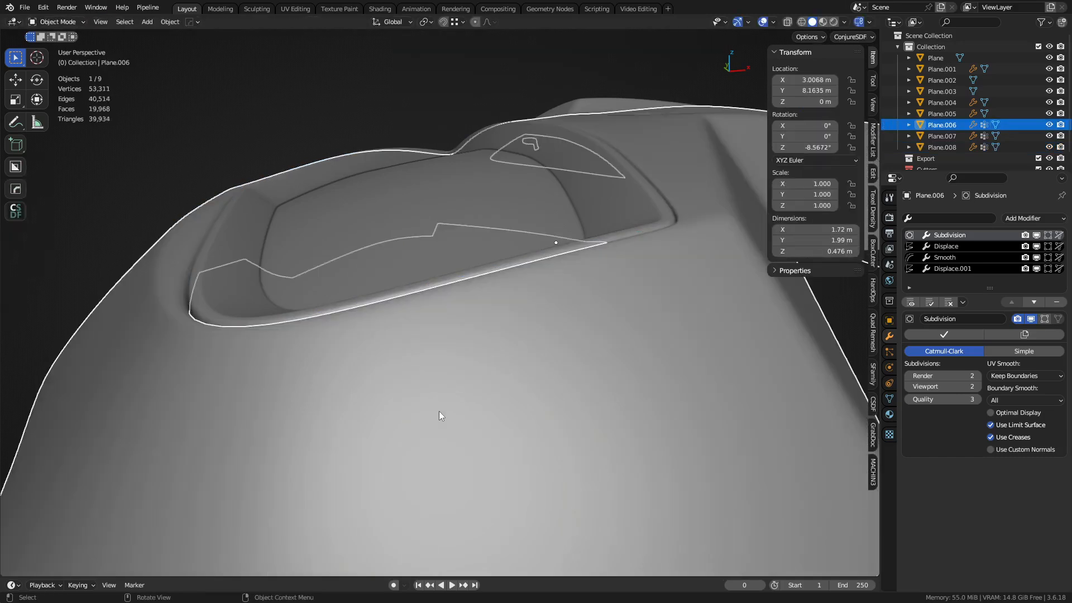
Step: Clear the selection and examine the separated recess seam and the whole panel
key("a")
key("a")
middle_click_drag(382, 337, 469, 343)
Step: Select the main panel body and assign it the existing material named Material
left_click(490, 317)
left_click(498, 401)
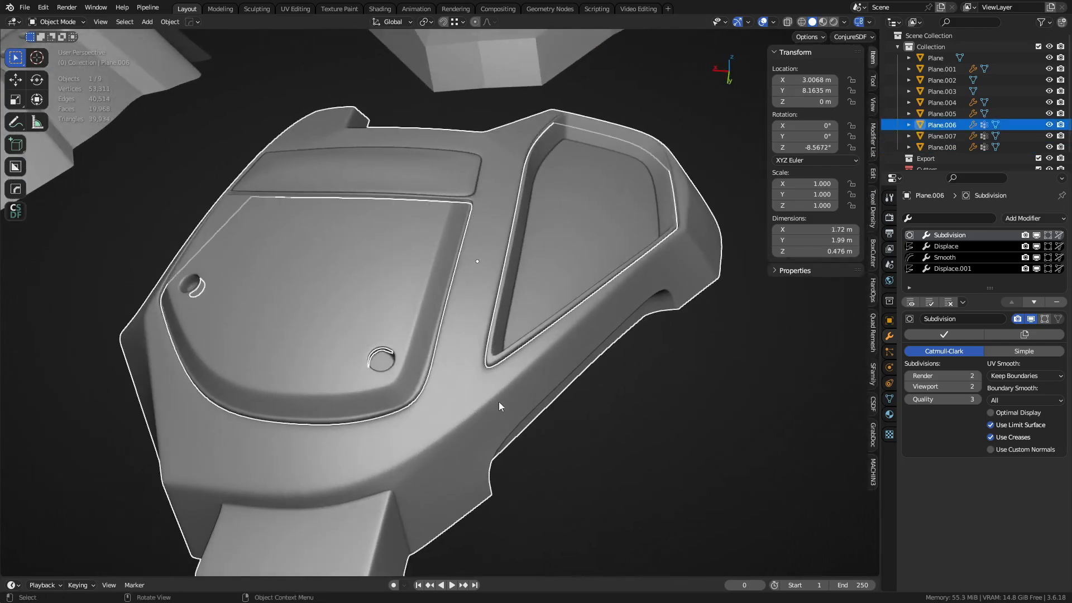
left_click(890, 414)
left_click(909, 262)
left_click(938, 276)
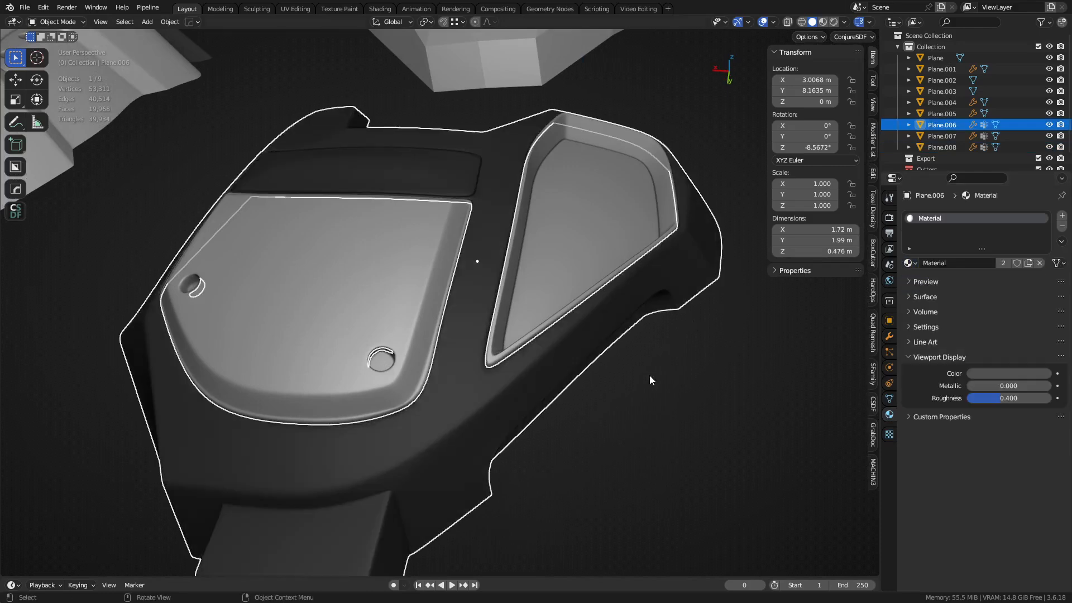
Step: Try a lighter grey viewport display colour for the material on the panel body
left_click(987, 373)
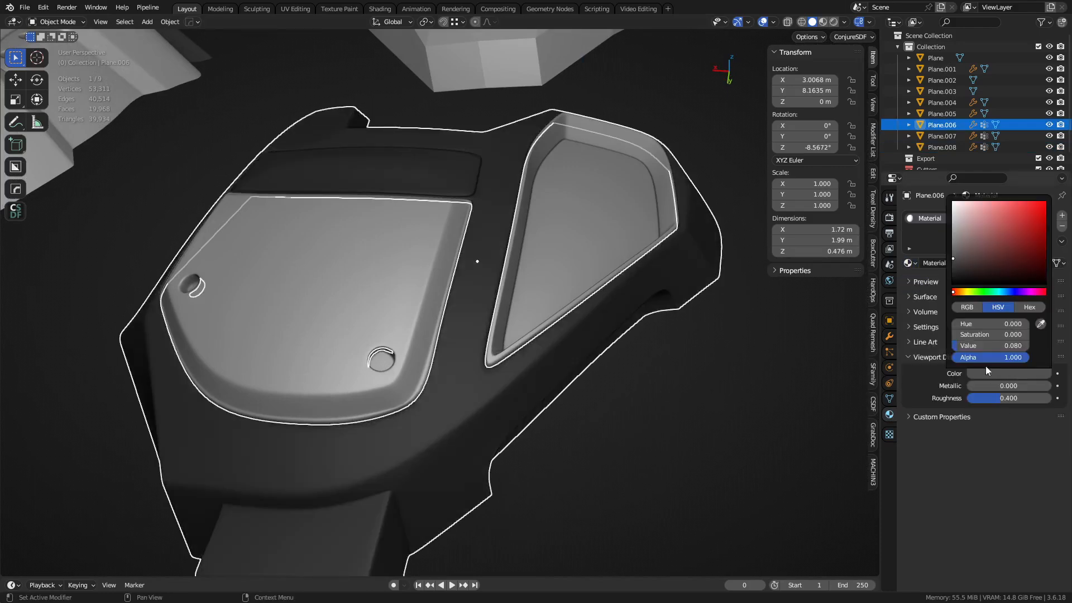
left_click_drag(960, 242, 951, 242)
left_click(709, 397)
scroll(709, 397, "down", 4)
middle_click_drag(503, 358, 477, 355)
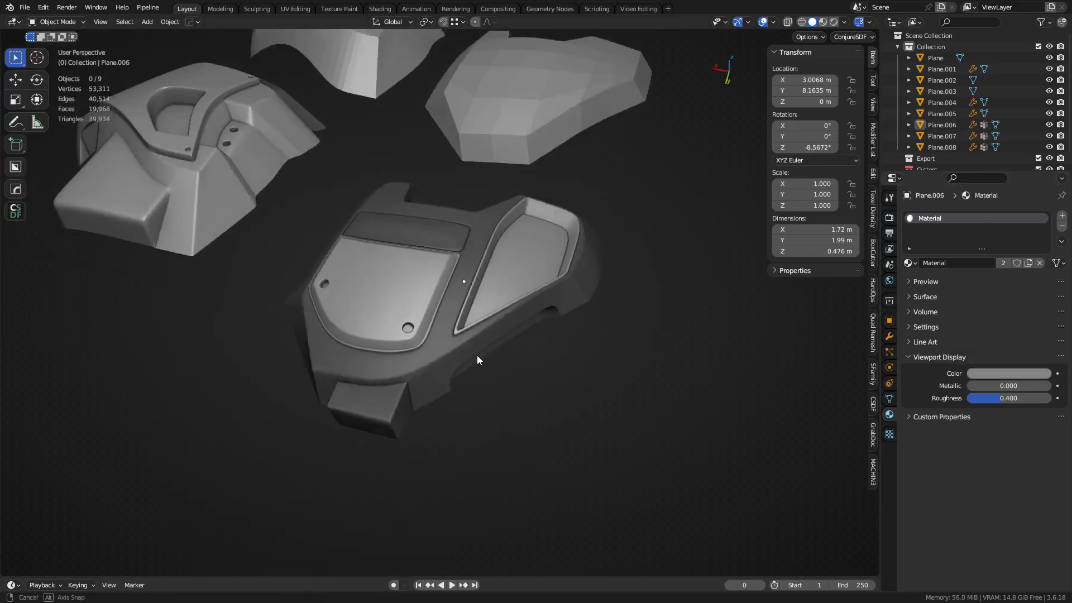
middle_click_drag(491, 313, 570, 364, "shift")
left_click(544, 416)
Step: Assign the existing material named Material to both the separated raised plate and the separated recess piece
left_click(537, 314)
left_click(444, 330, "shift")
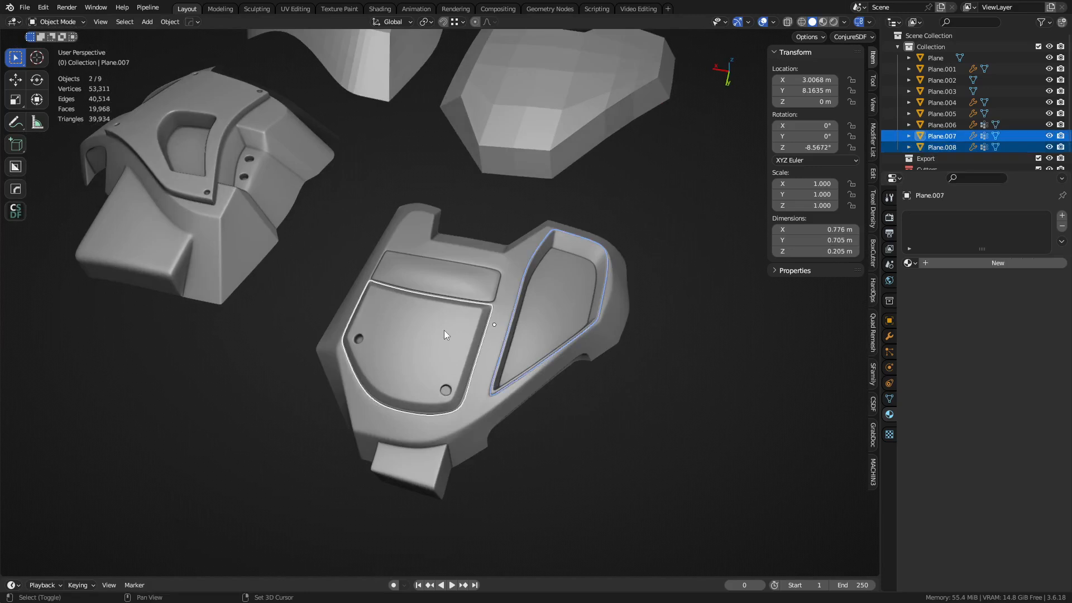
left_click(911, 262)
left_click(924, 280)
left_click(554, 305)
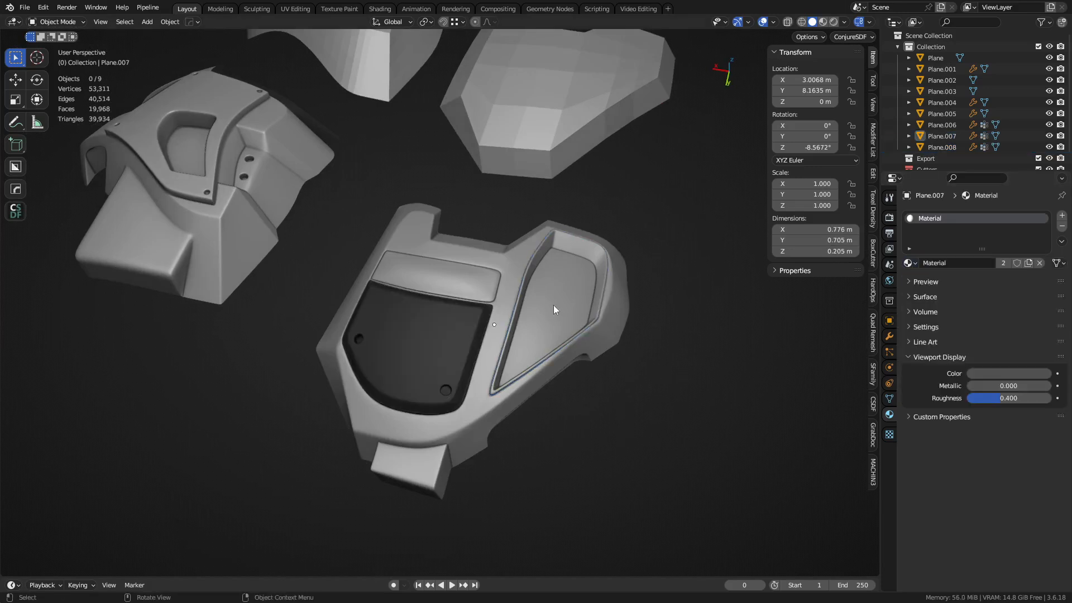
left_click(911, 262)
left_click(924, 279)
left_click(713, 413)
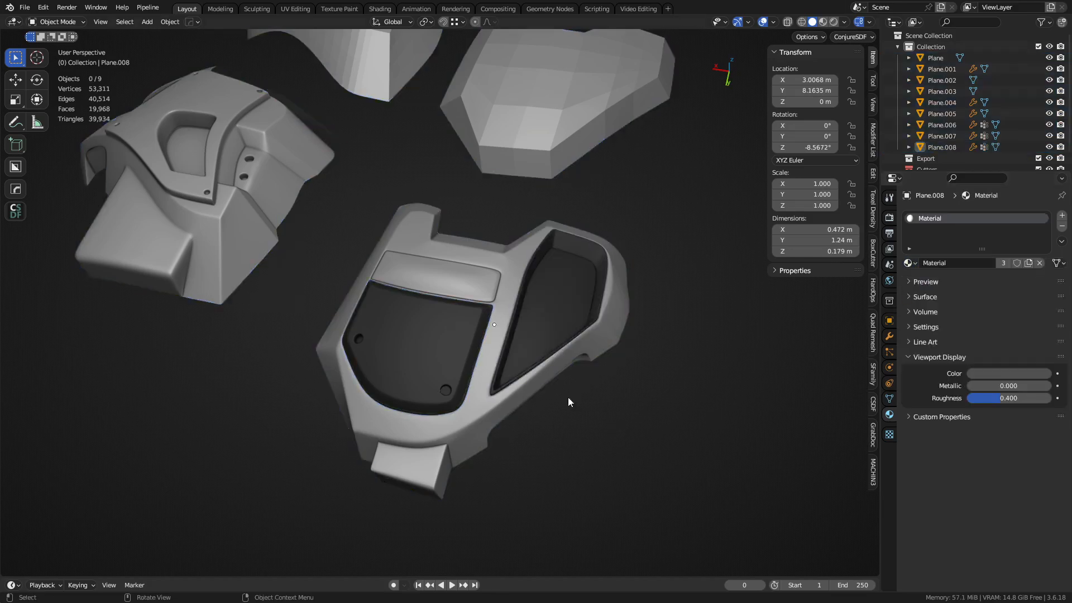
Step: Select the recess piece and lighten its material's viewport display colour to a mid grey
middle_click_drag(568, 397, 494, 343)
key("shift+w")
left_click(552, 366)
left_click(1009, 374)
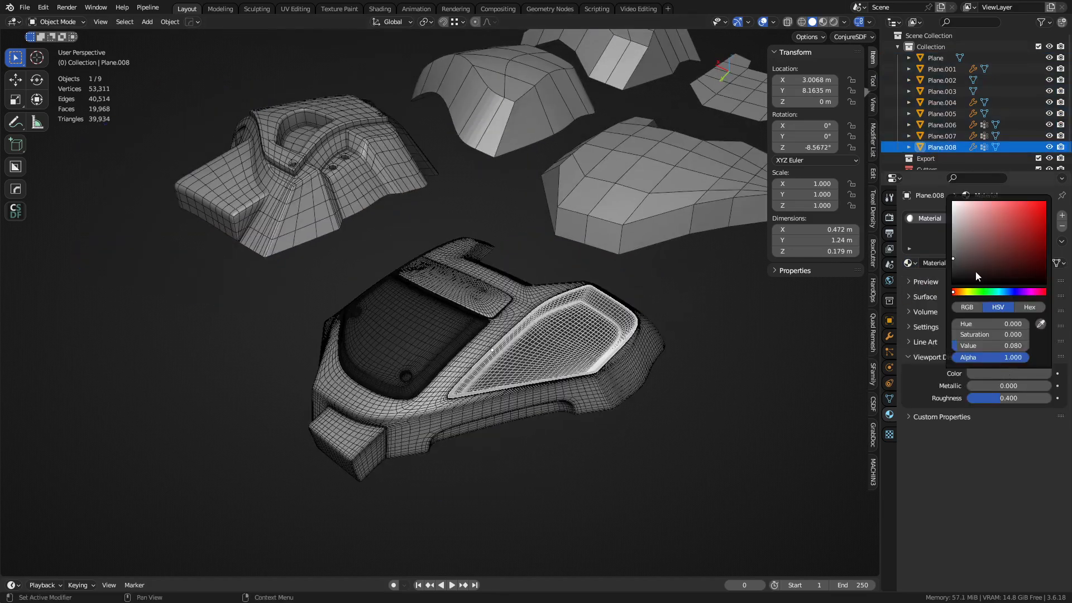
left_click(720, 391)
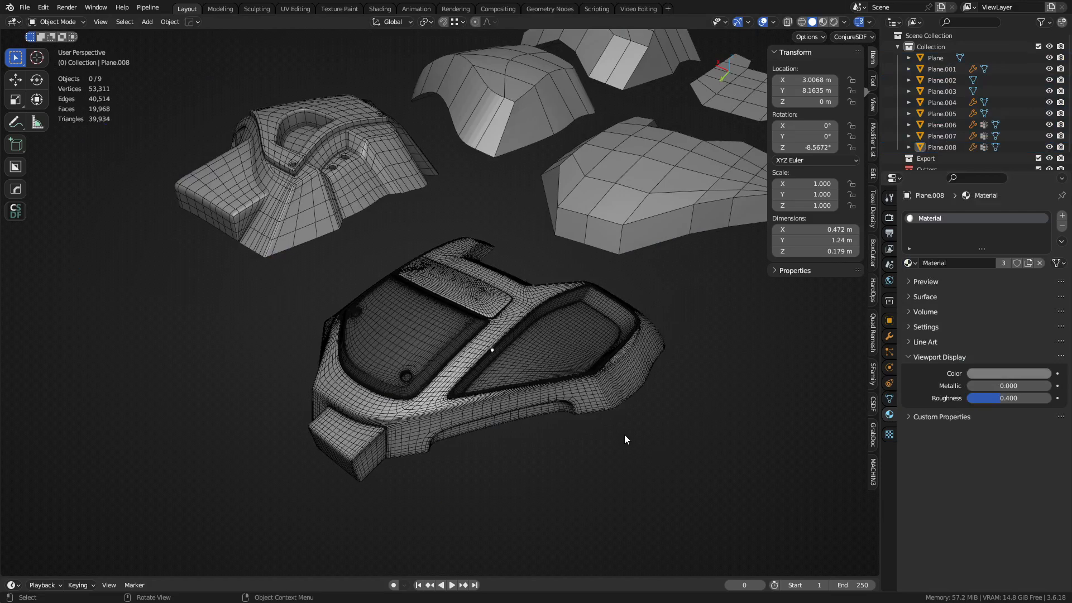
key("shift+w")
scroll(390, 382, "down", 3)
middle_click_drag(502, 357, 605, 383)
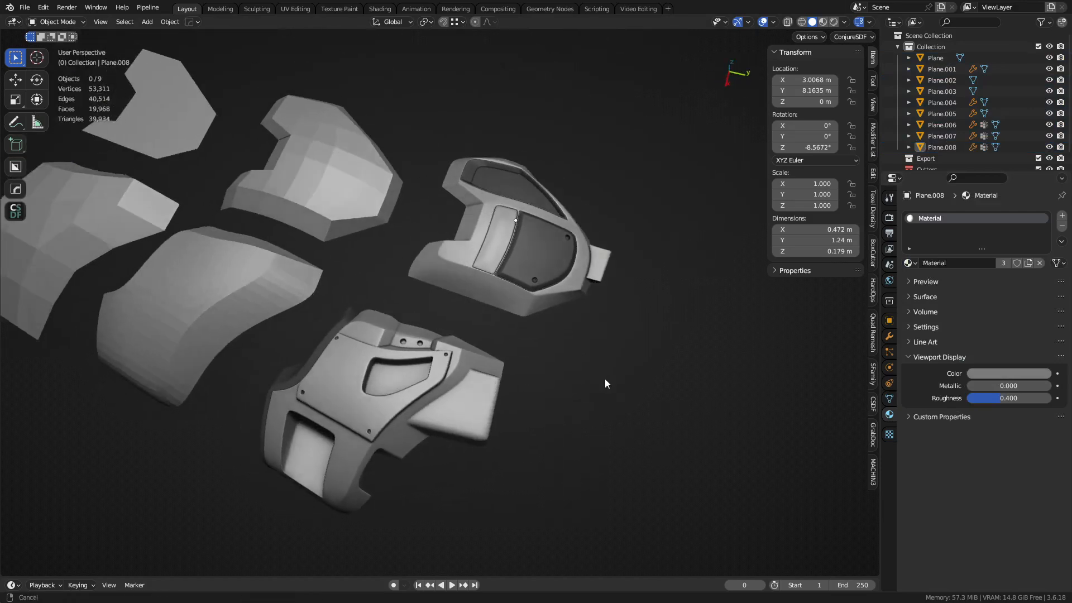
Step: Select all three pieces of the split panel and move them together to about X 3.19 m, Y 7.96 m
scroll(596, 376, "up", 2)
left_click_drag(685, 328, 517, 137)
key("g")
left_click(639, 317)
middle_click(600, 290)
Step: Edit the panel pieces and select all faces of the projecting end block, including its narrow border against the body
middle_click_drag(620, 346, 534, 376)
scroll(534, 377, "up", 3)
middle_click_drag(615, 407, 567, 384, "shift")
scroll(522, 370, "up", 3)
key("Tab")
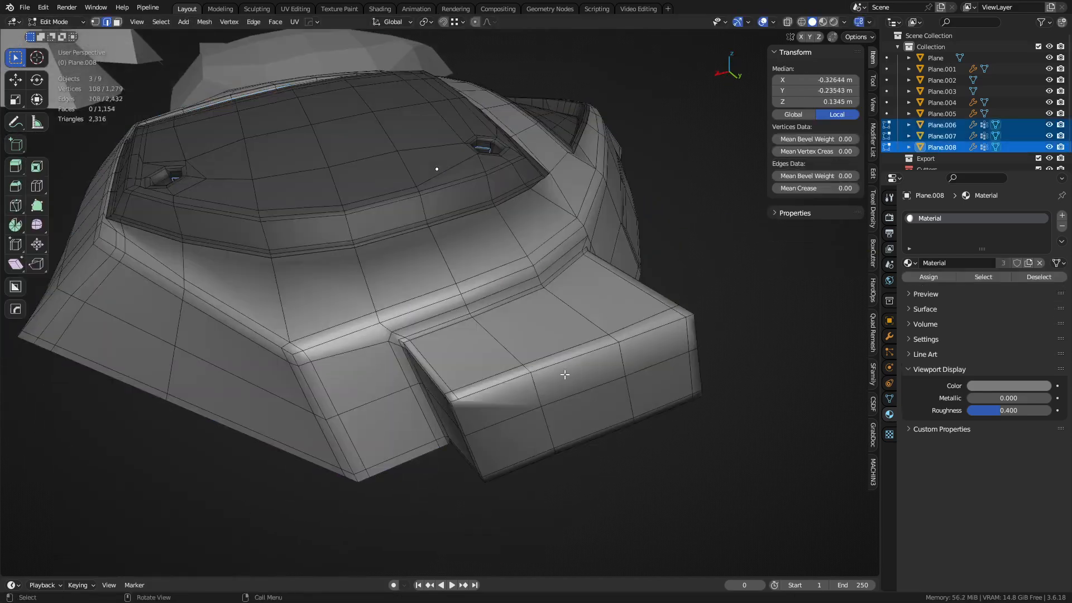
key("alt+a")
left_click(498, 388)
left_click(663, 390, "ctrl+shift")
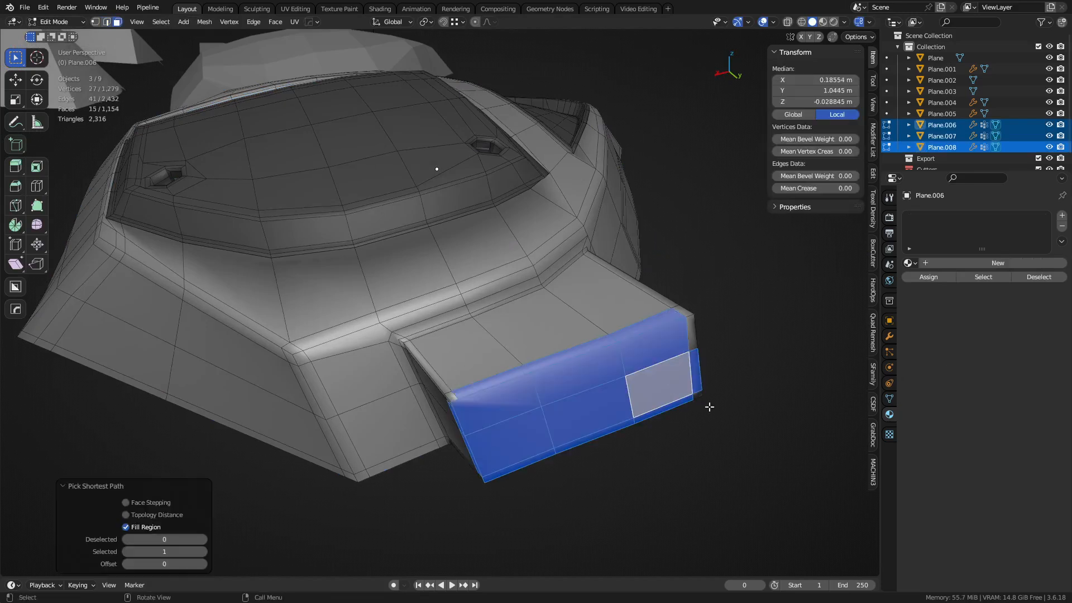
key("ctrl+KP_Add")
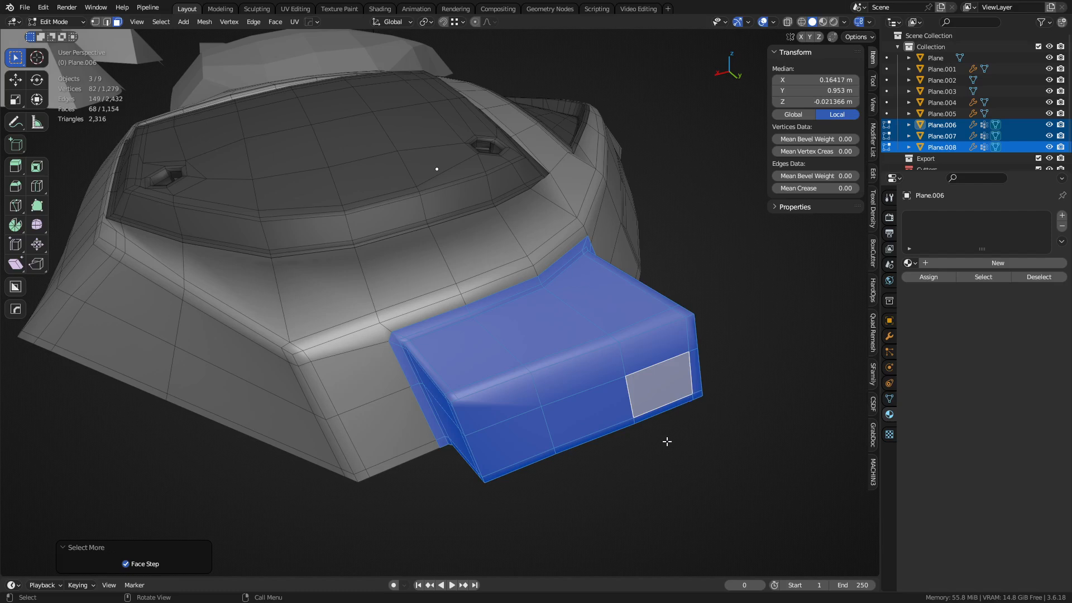
Step: Inset the block's face selection outward with Outset and Offset Even on, to a thickness of about 0.0076 m
scroll(668, 441, "up", 2)
key("i")
middle_click_drag(653, 420, 551, 407)
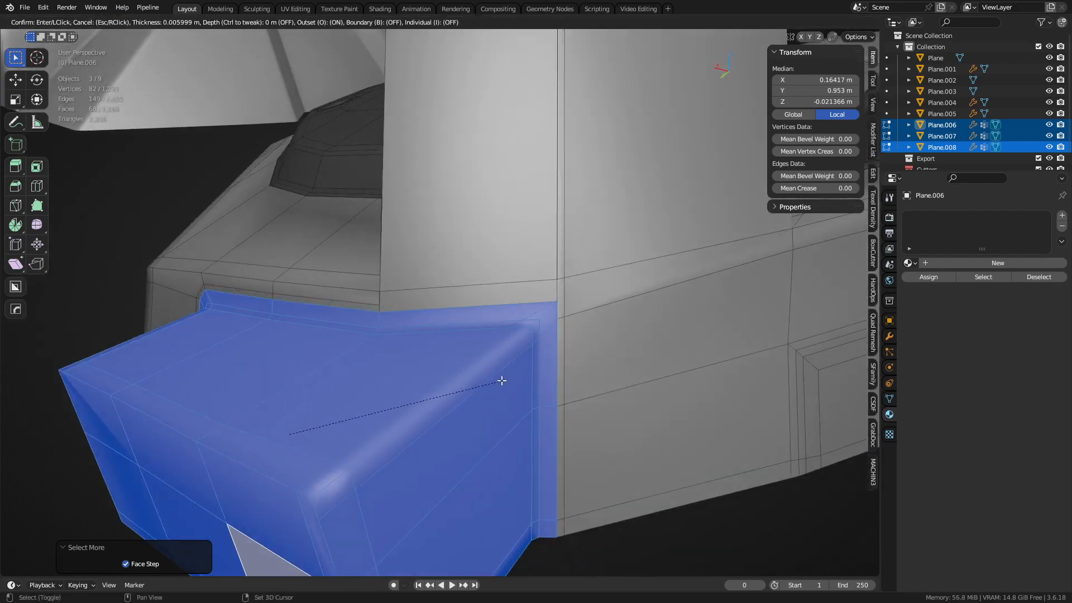
left_click(489, 382)
left_click(154, 494)
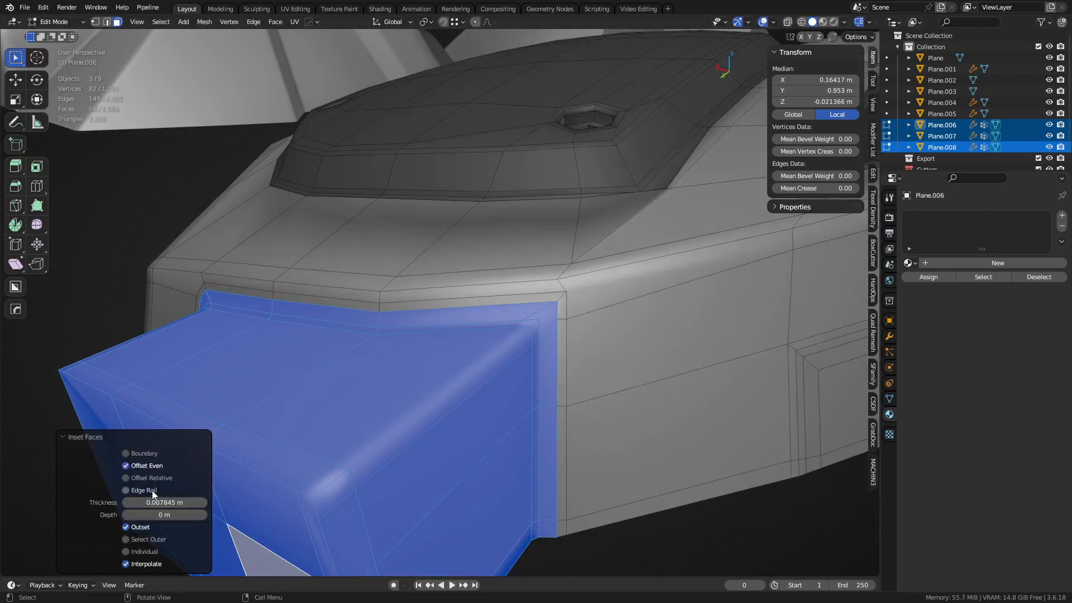
left_click_drag(162, 503, 184, 502)
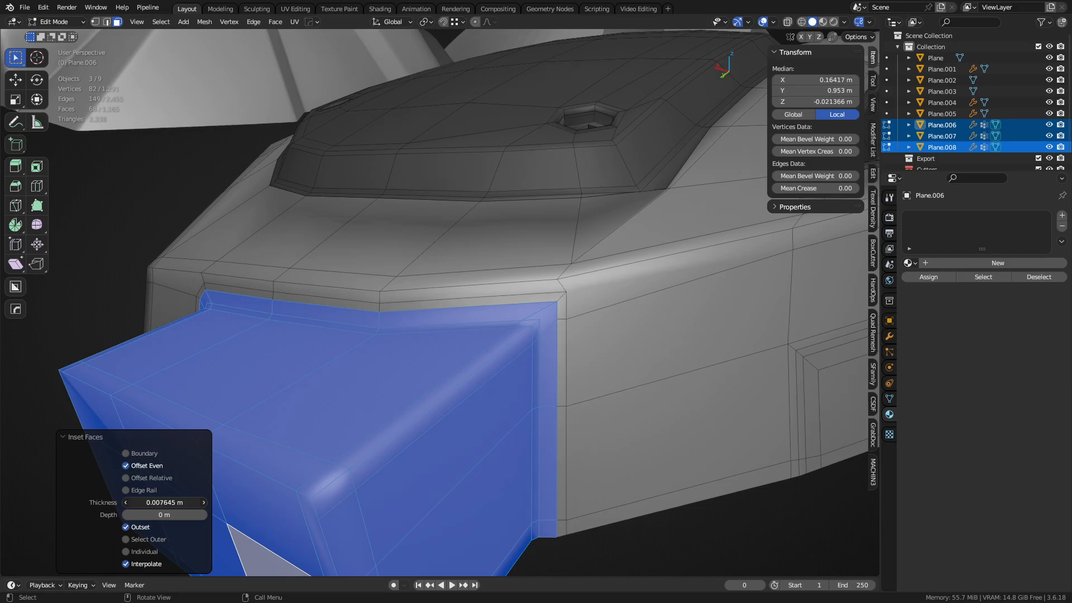
Step: Grow the selection by one face ring, separate the block into its own object and return to Object Mode
key("ctrl+KP_Add")
key("p")
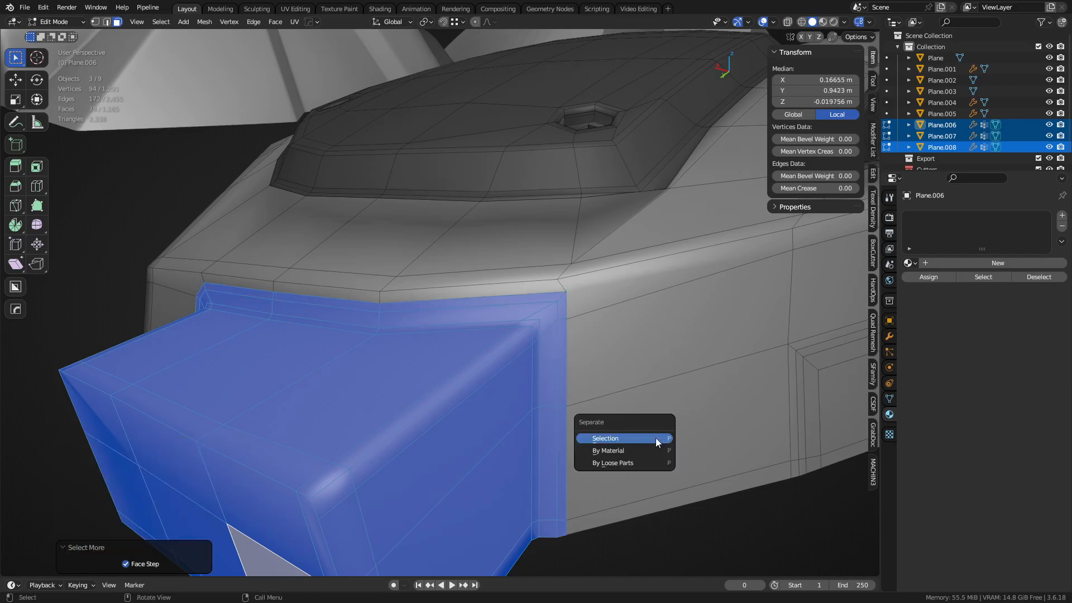
left_click(656, 437)
key("Tab")
Step: Edit the separated end block, extrude its boundary edge loop along global Y and return to Object Mode
left_click(548, 440)
key("Tab")
left_click(530, 438)
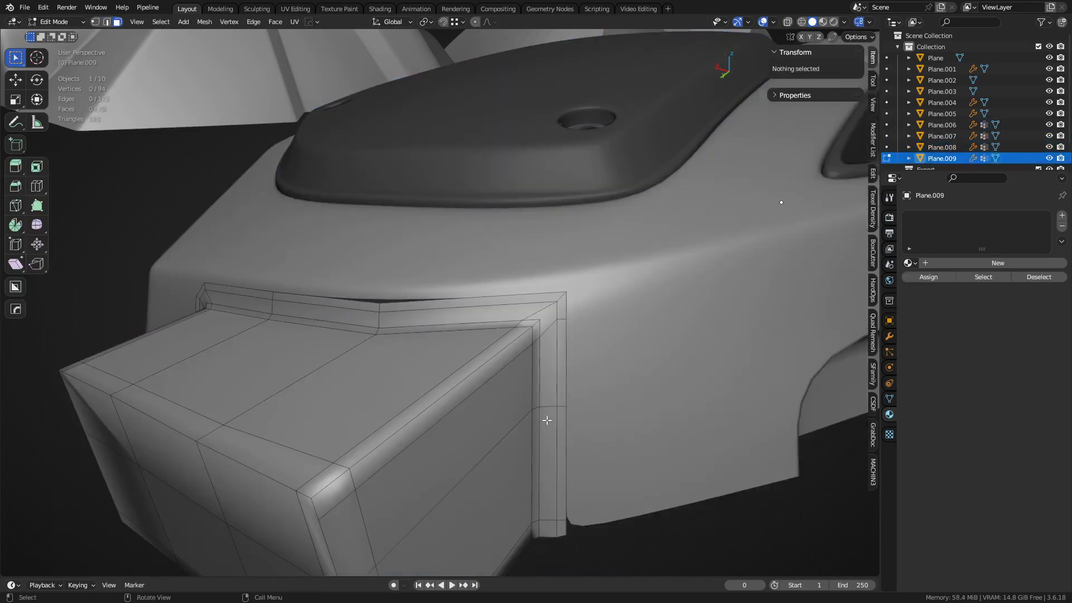
key("2")
left_click(570, 388, "alt")
middle_click_drag(574, 392, 450, 413)
key("e")
key("y")
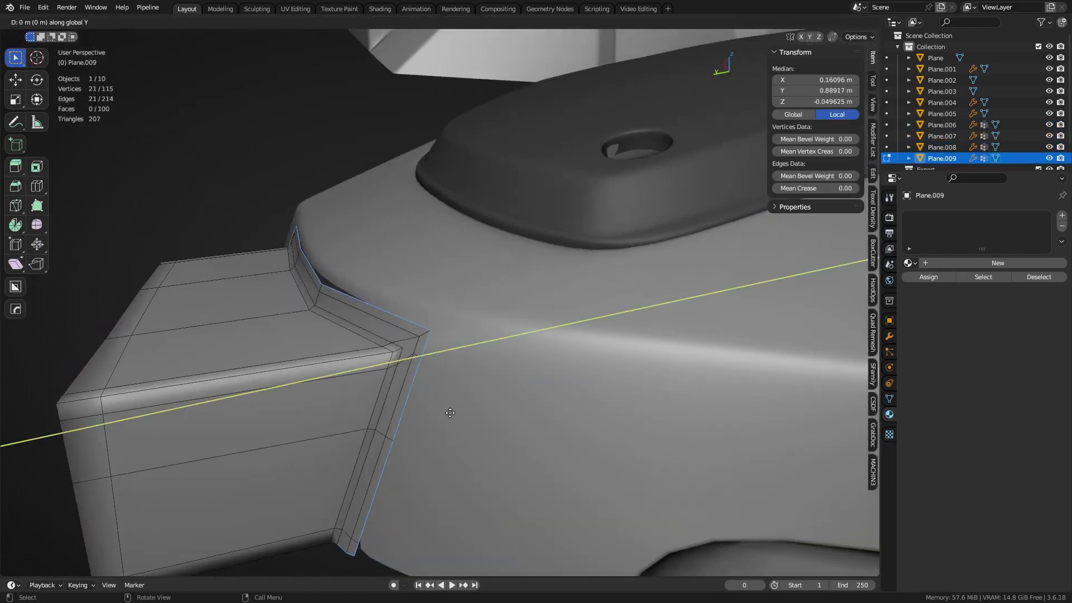
left_click(541, 415)
key("Tab")
Step: Edit the panel body, extrude the edge loop around the block opening along global Y and check the seam in wireframe
left_click(454, 410)
left_click(463, 411)
key("Tab")
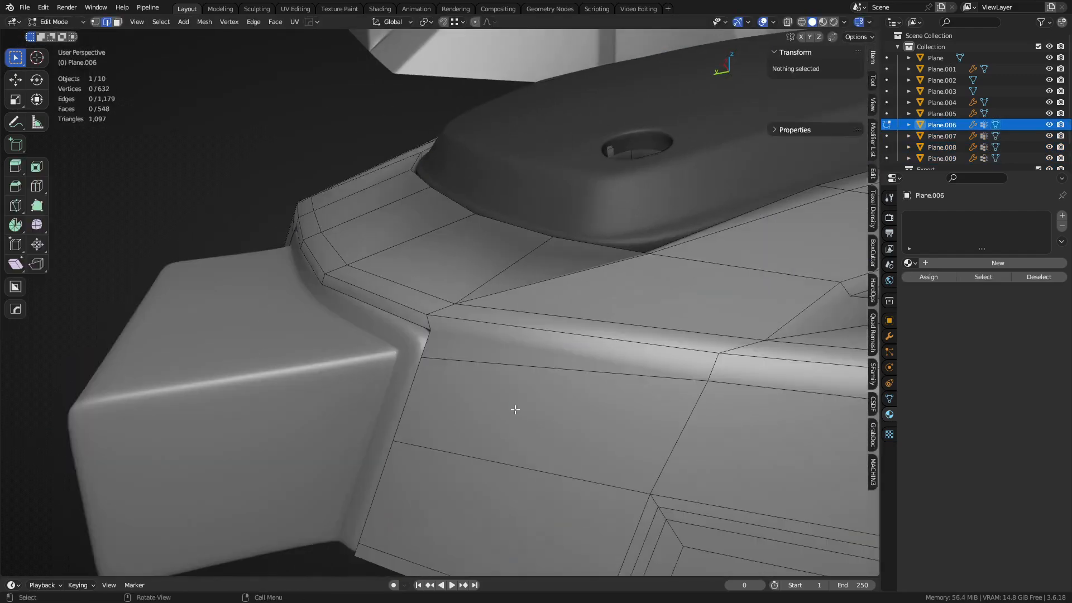
left_click(416, 404, "alt")
key("alt+z")
key("alt+z")
key("e")
key("y")
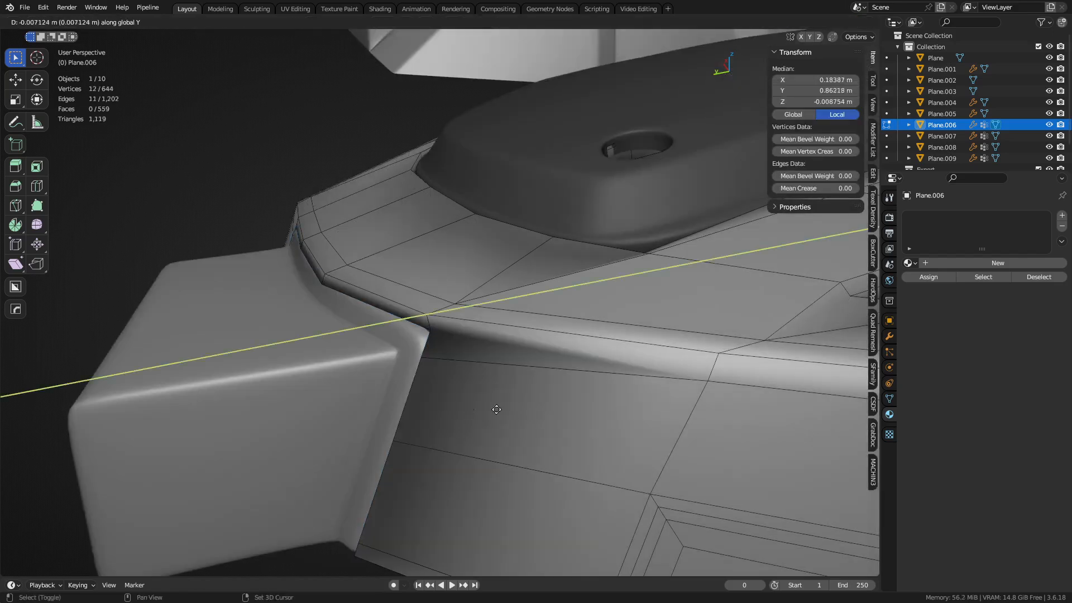
left_click(546, 411)
key("Tab")
key("a")
key("a")
key("shift+z")
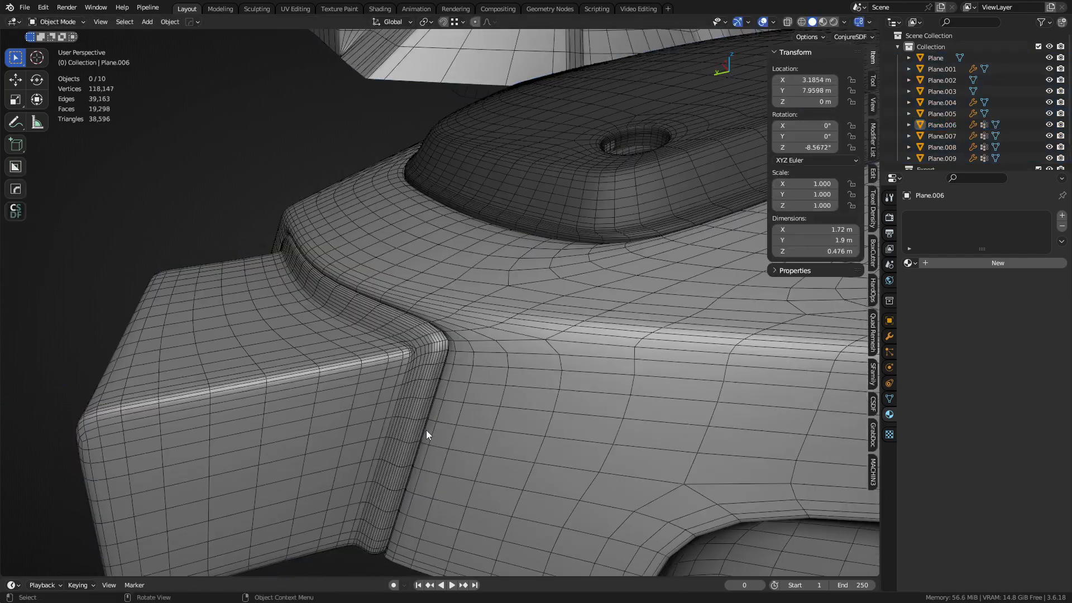
key("shift+z")
Step: Select the separated end block, assign it the existing material named Material and clear the selection
scroll(424, 430, "down", 4)
key("a")
key("a")
left_click(380, 377)
middle_click_drag(380, 377, 720, 346)
left_click(909, 263)
left_click(923, 282)
key("a")
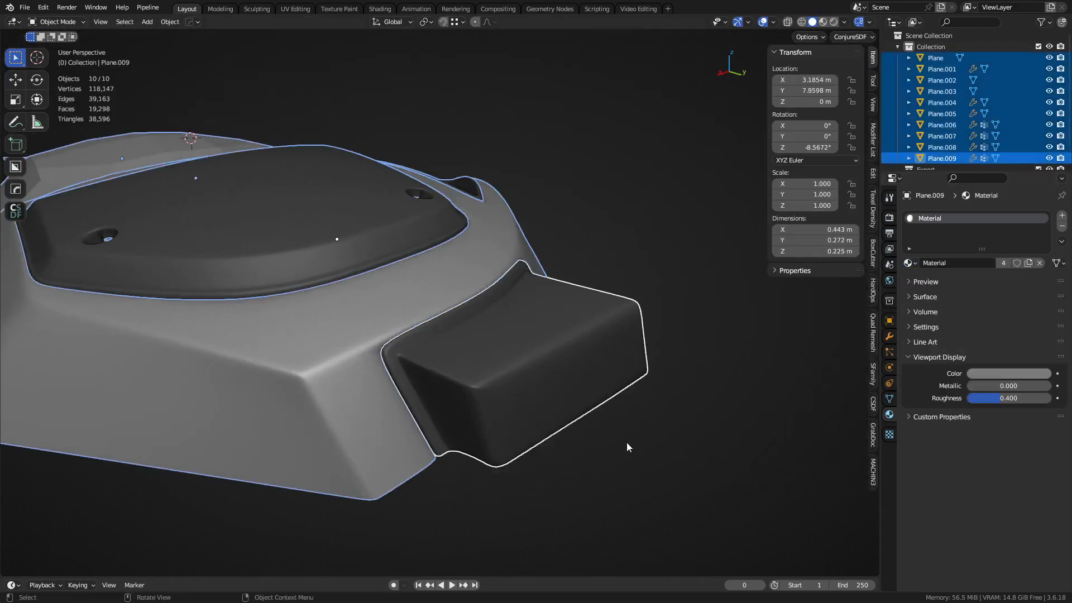
key("a")
Step: Examine the split panel's pieces, seams and mesh density in solid and wireframe display
scroll(435, 341, "down", 4)
middle_click_drag(434, 341, 472, 420)
key("shift+z")
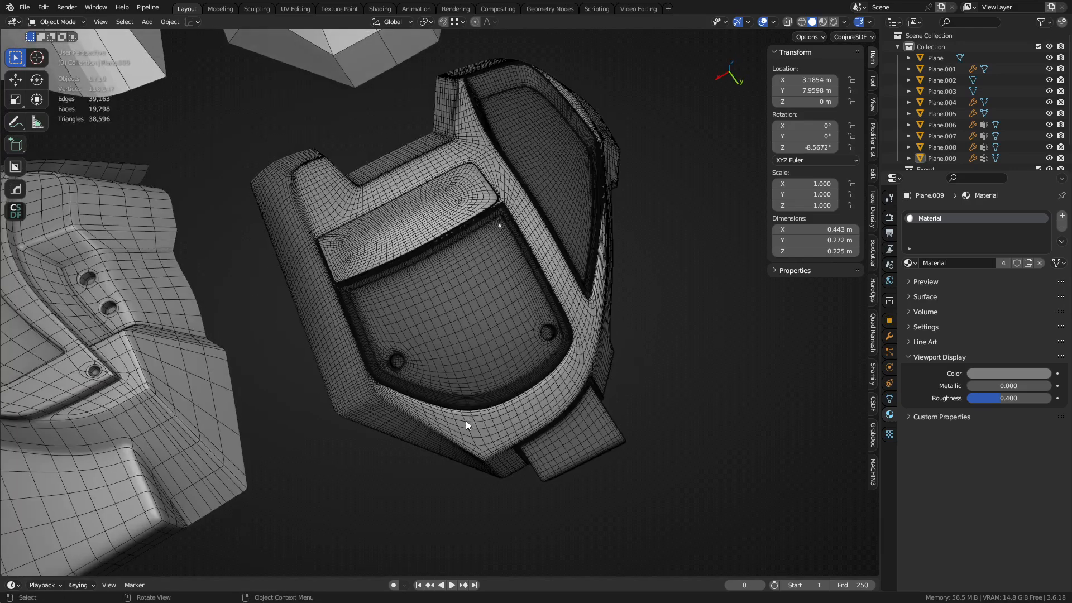
key("shift+z")
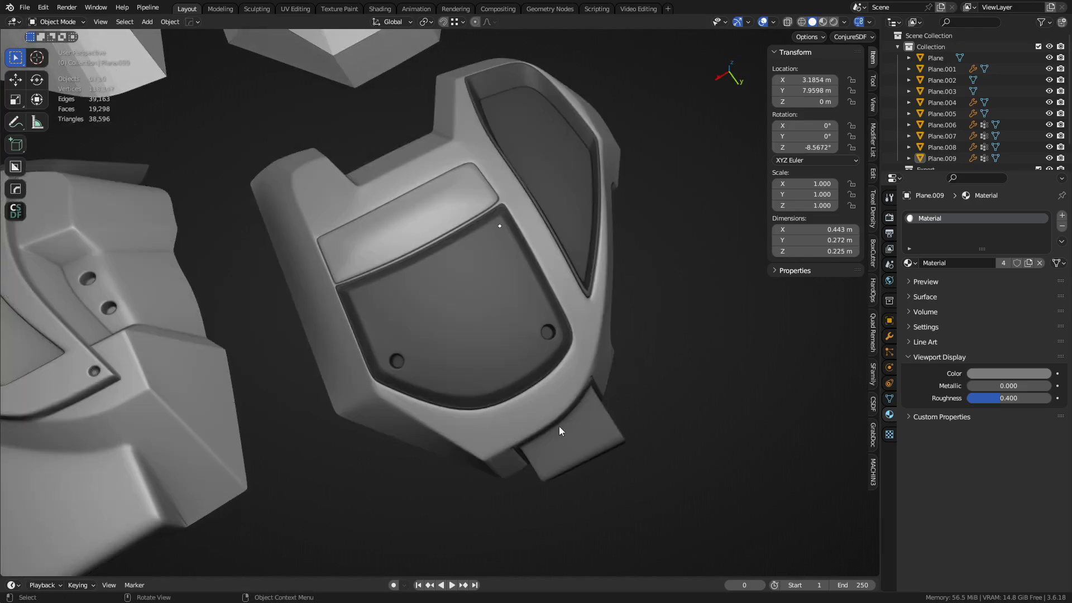
scroll(584, 390, "down", 3)
middle_click_drag(556, 375, 537, 339)
scroll(519, 342, "up", 3)
left_click(290, 407)
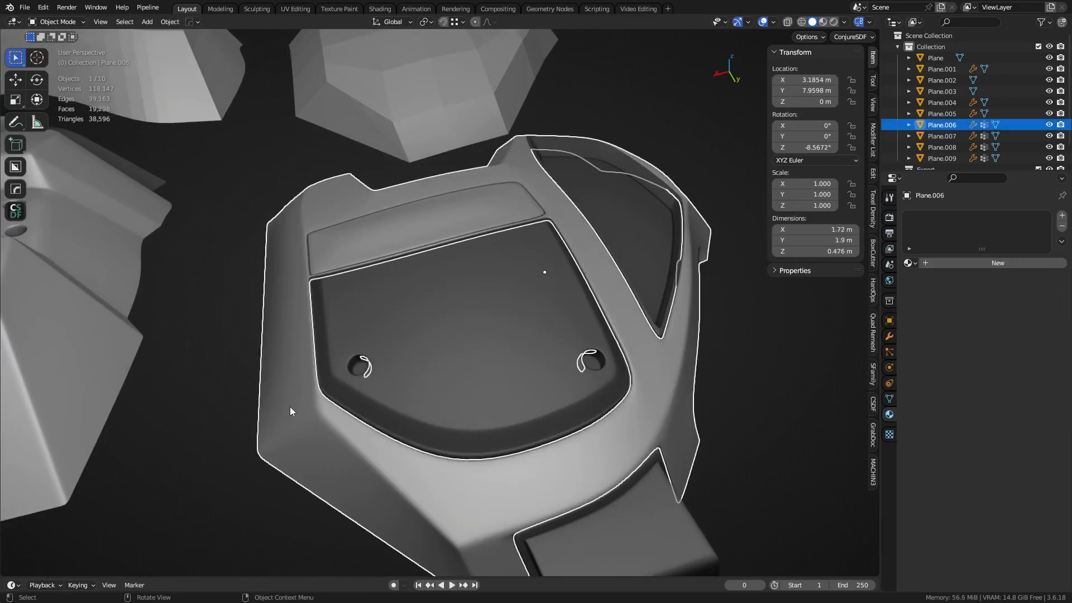
middle_click_drag(366, 218, 467, 322, "shift")
scroll(467, 322, "down", 2)
key("a")
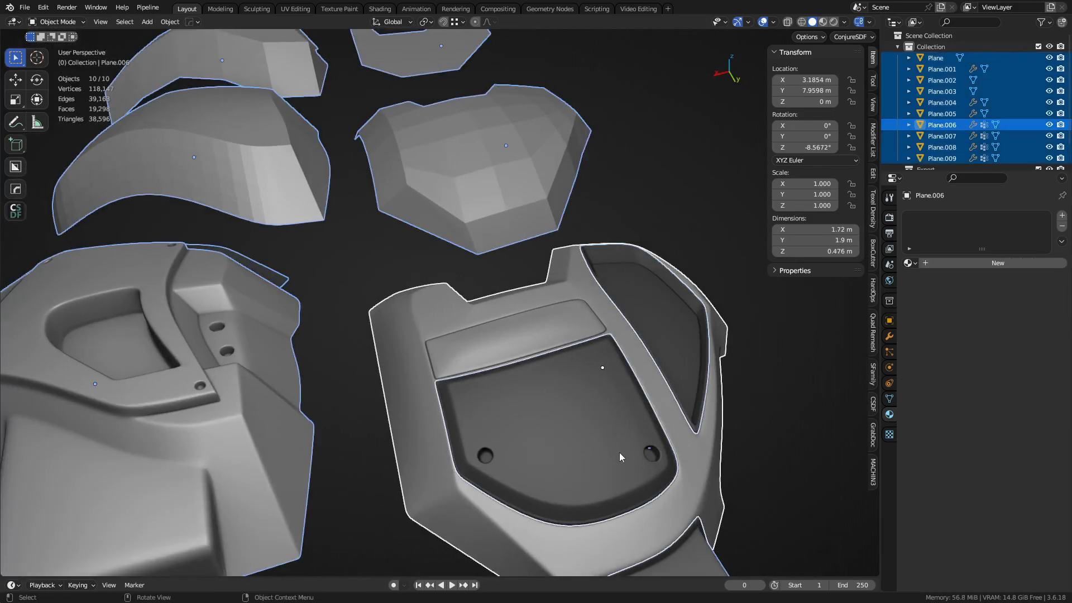
key("a")
key("a")
middle_click_drag(613, 428, 487, 397)
key("a")
key("shift+z")
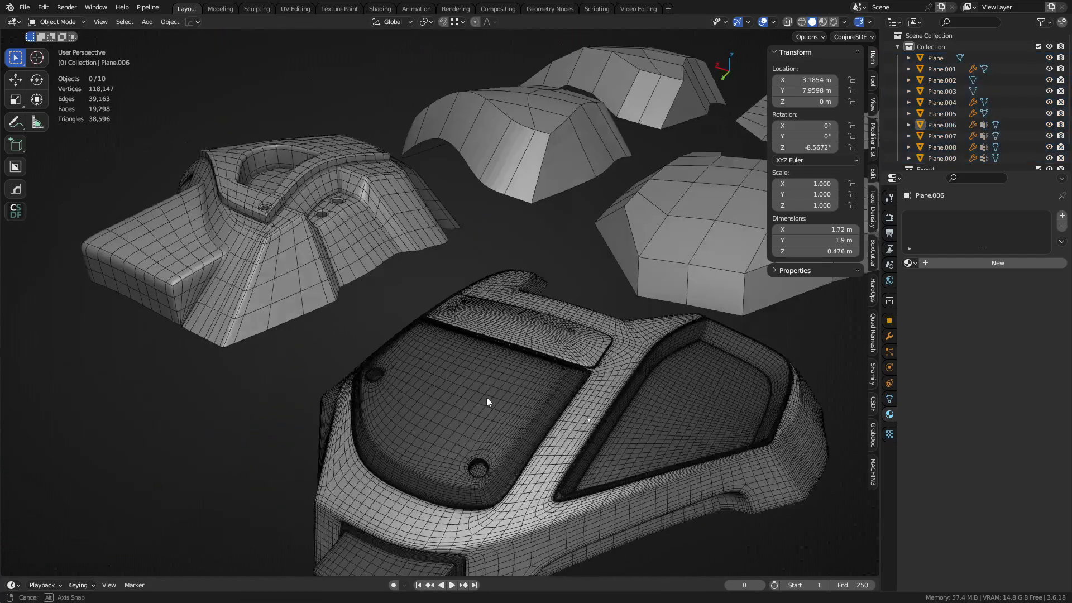
scroll(487, 397, "down", 2)
middle_click_drag(568, 406, 441, 421, "shift")
left_click(400, 418)
left_click(550, 399)
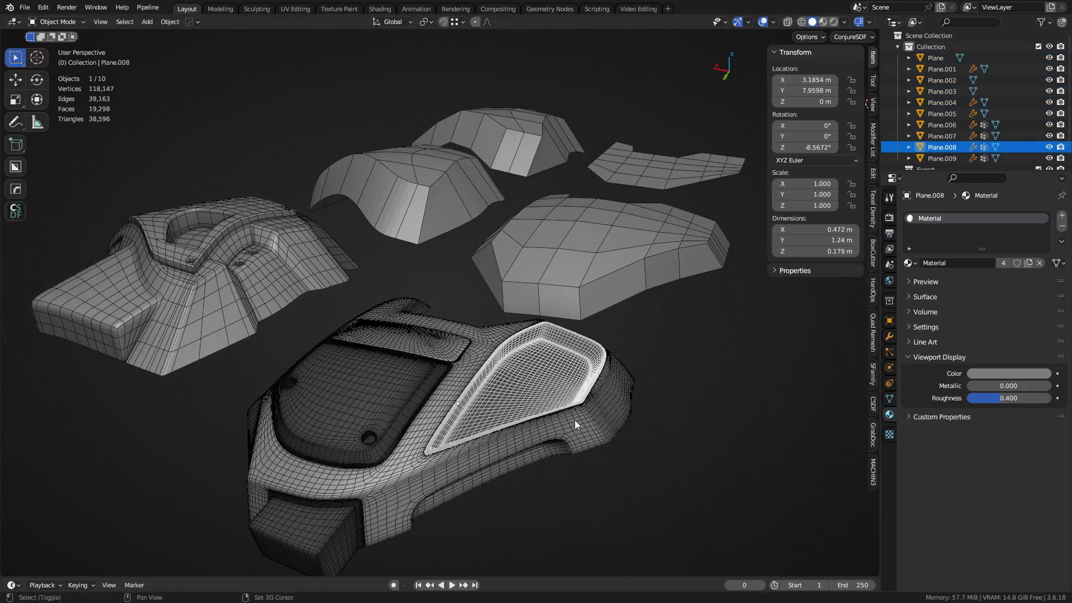
middle_click_drag(575, 420, 524, 407)
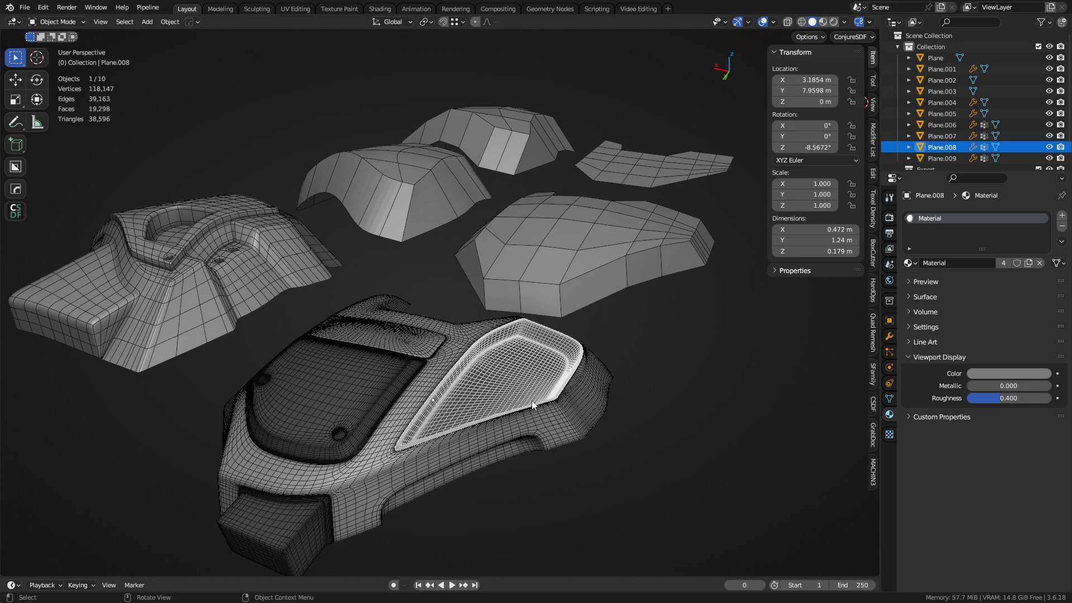
Step: Clear the selection, hide the wireframe and compare the split panel with the neighbouring detailed panel
key("a")
key("a")
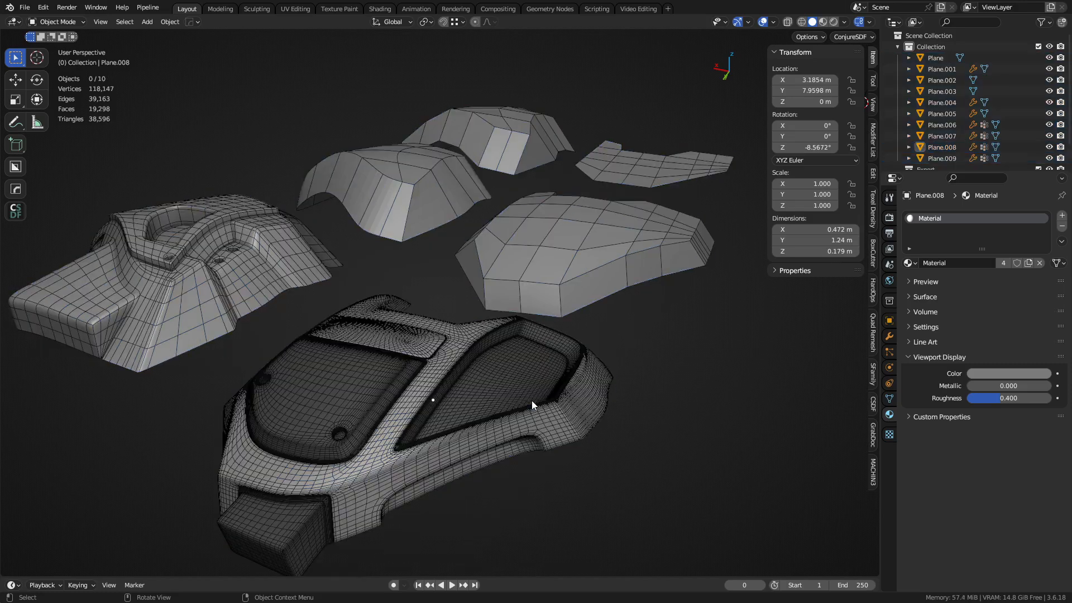
key("shift+w")
middle_click_drag(520, 381, 514, 405)
left_click(419, 402)
middle_click_drag(419, 401, 473, 416)
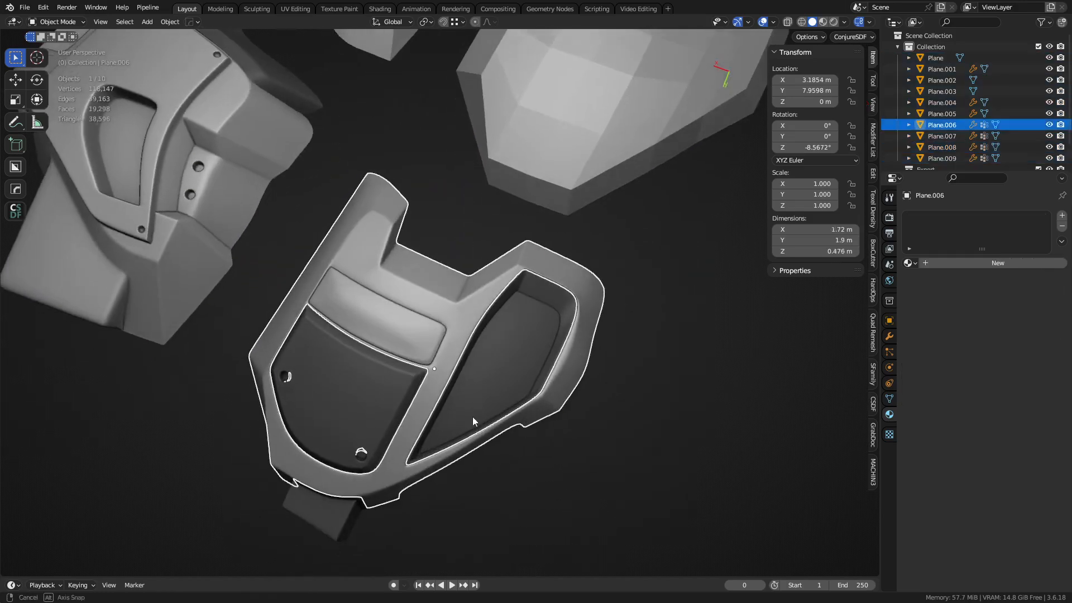
middle_click_drag(488, 335, 546, 288)
key("alt+a")
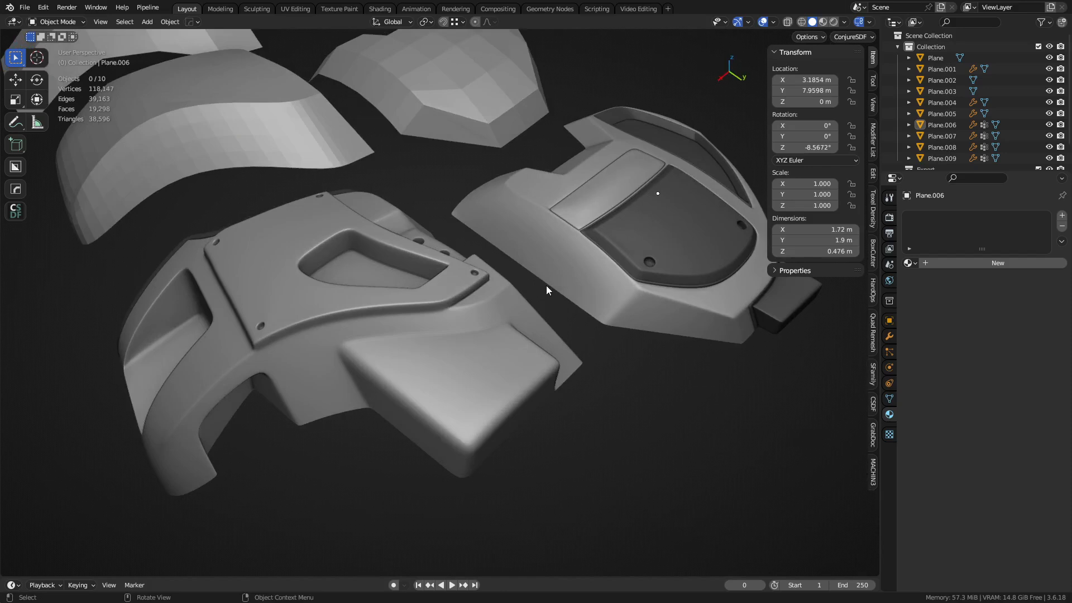
middle_click_drag(547, 286, 550, 398)
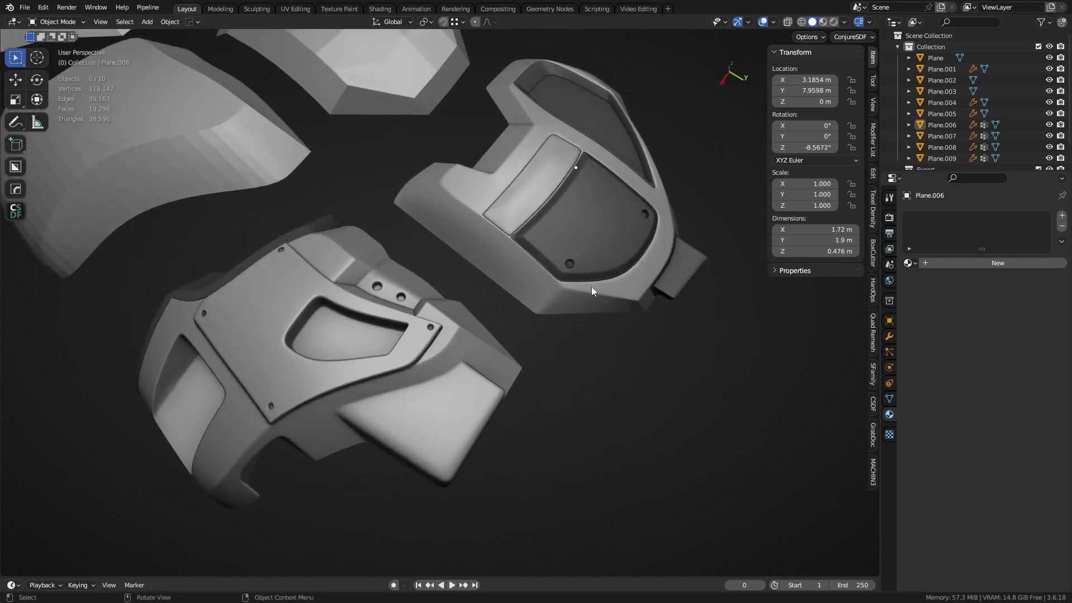
middle_click_drag(591, 286, 565, 357)
scroll(565, 357, "up", 1)
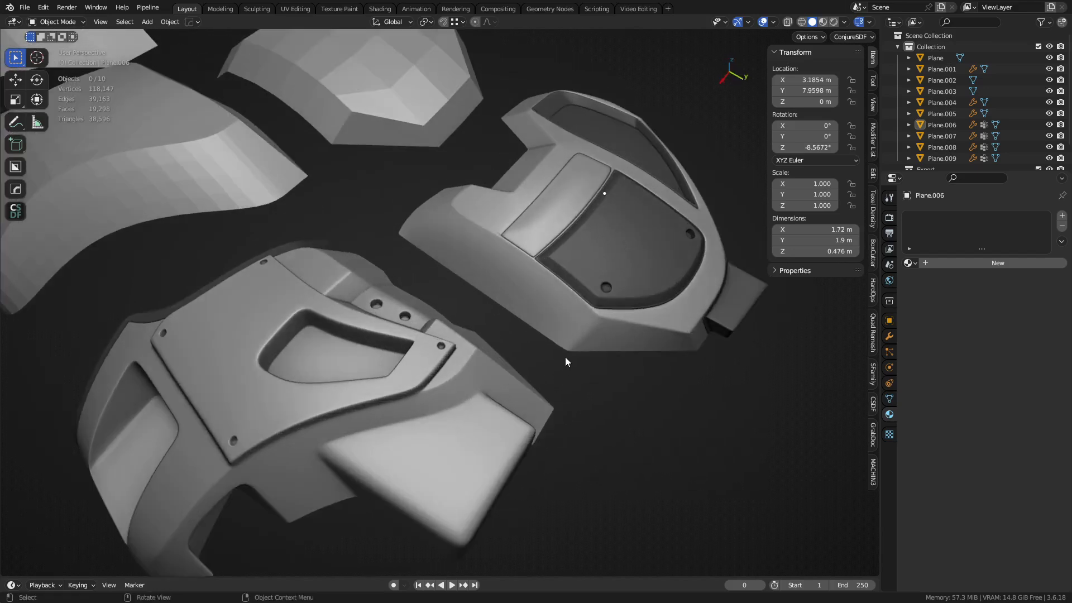
Step: Edit the panel body and slide the edge path beside the notch's inner corner farther along the notch floor
middle_click_drag(528, 176, 485, 357, "shift")
scroll(513, 218, "up", 5)
left_click(485, 357)
key("Tab")
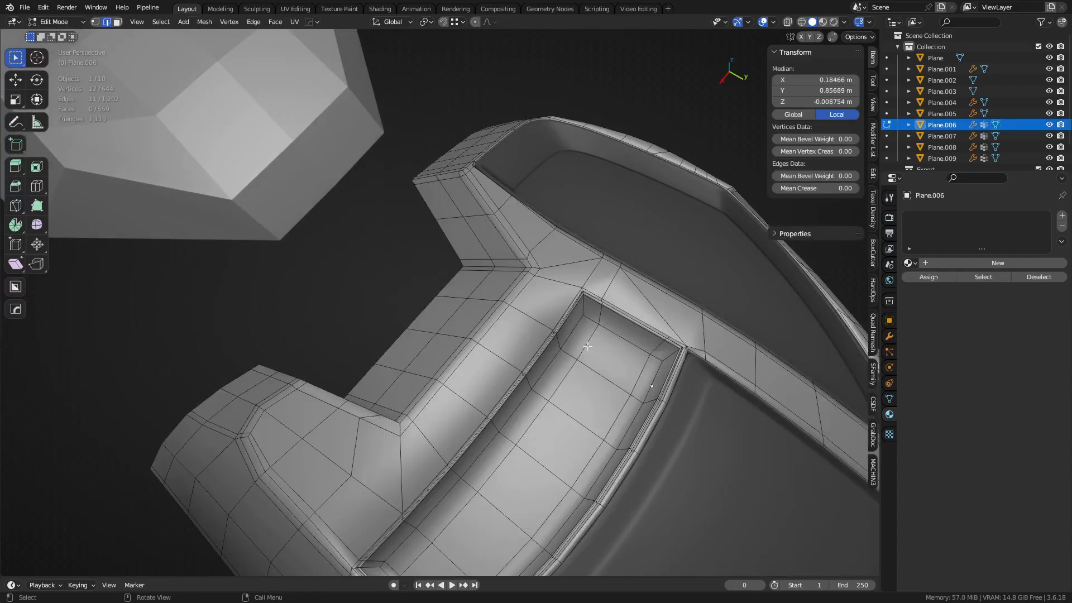
middle_click_drag(562, 339, 611, 312)
left_click(500, 255, "ctrl")
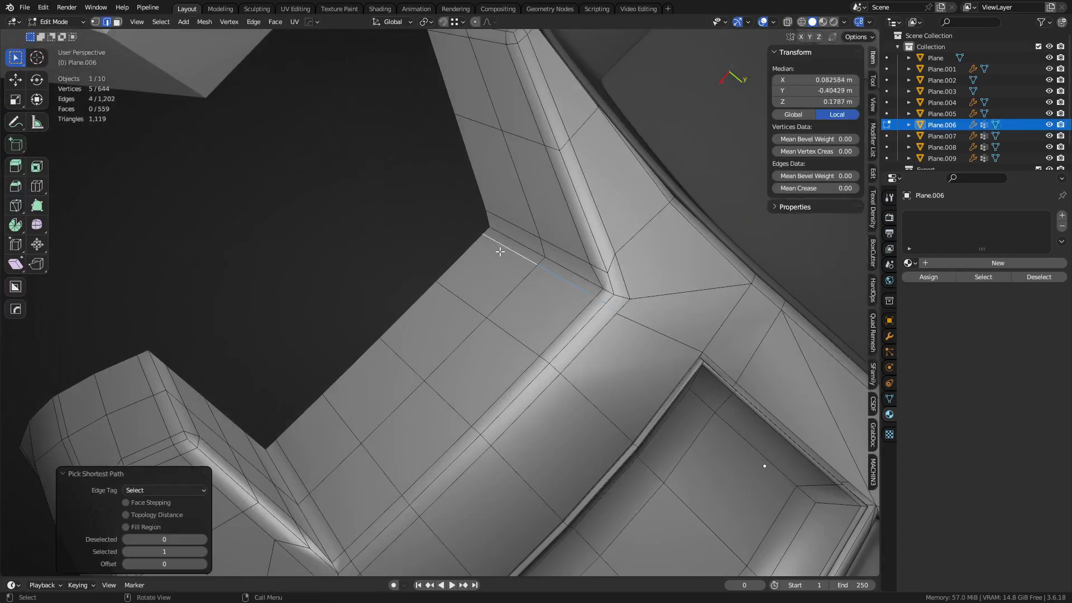
middle_click_drag(501, 255, 477, 298, "shift")
key("g")
key("g")
left_click(530, 364)
Step: Slide the edge path on the adjoining notch wall away from the inner corner by a factor of 0.440
left_click(494, 269)
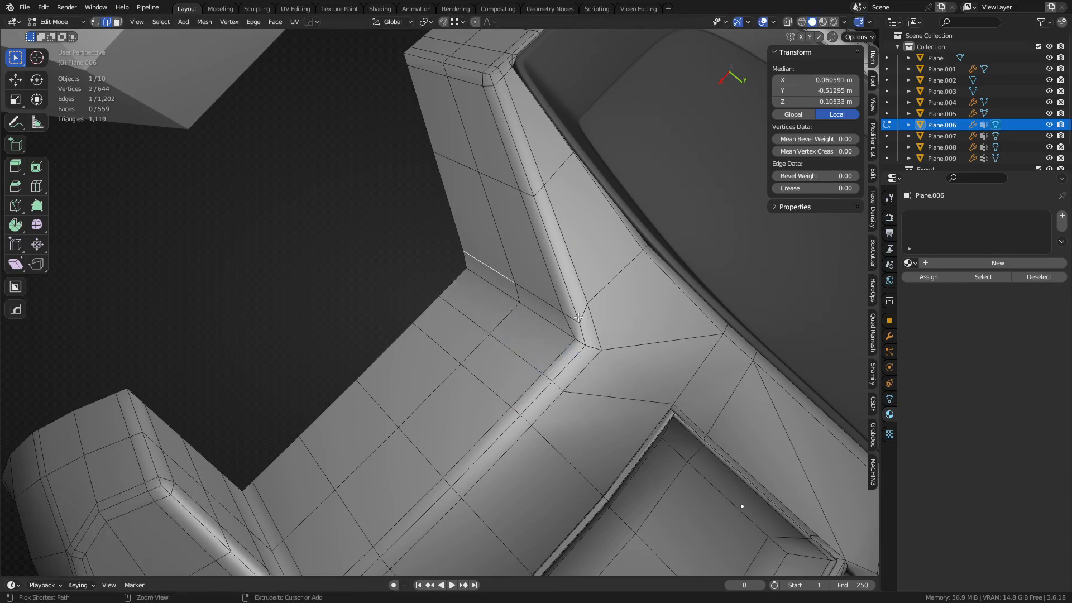
left_click(582, 316, "ctrl")
key("g")
key("g")
left_click(575, 306)
key("ctrl+Tab")
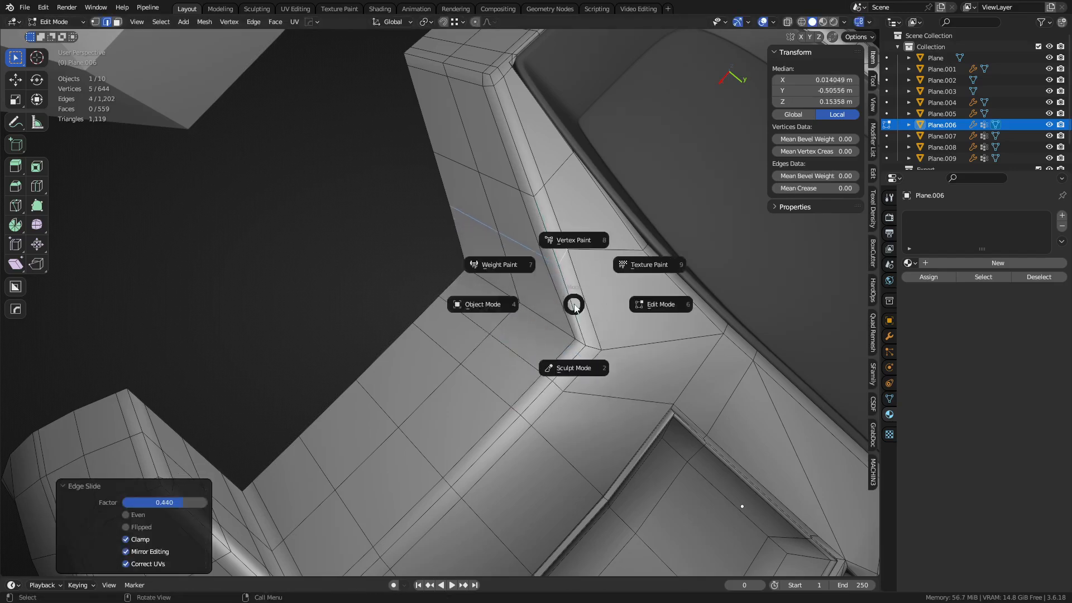
left_click(537, 330)
key("ctrl+Tab")
left_click(545, 343)
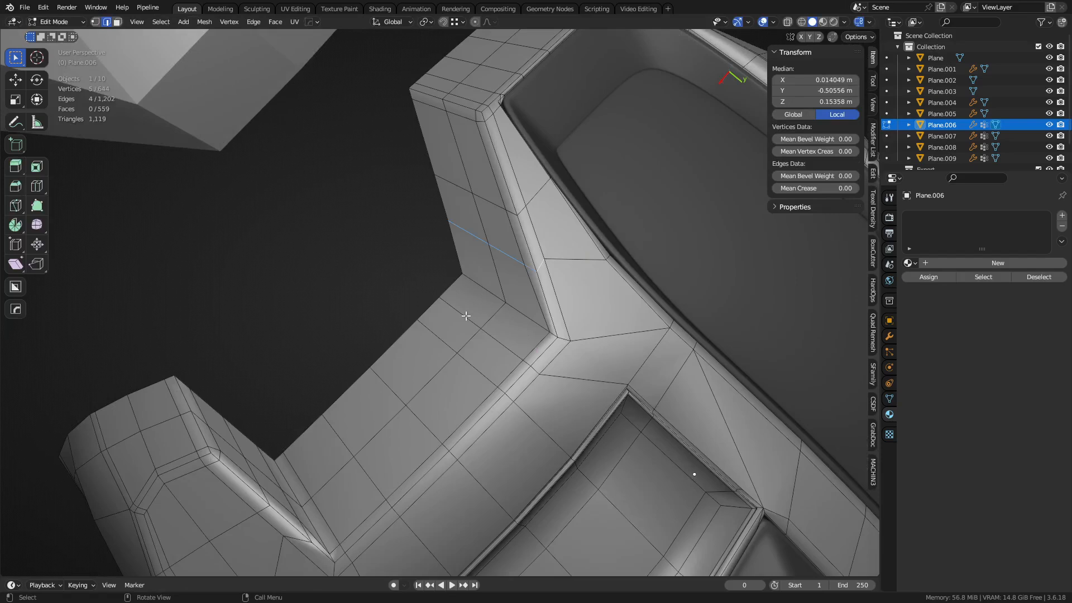
Step: Slide the notch-floor edge path farther from the corner and readjust the matching edge path on the notch wall
left_click(536, 366, "ctrl")
key("g")
key("g")
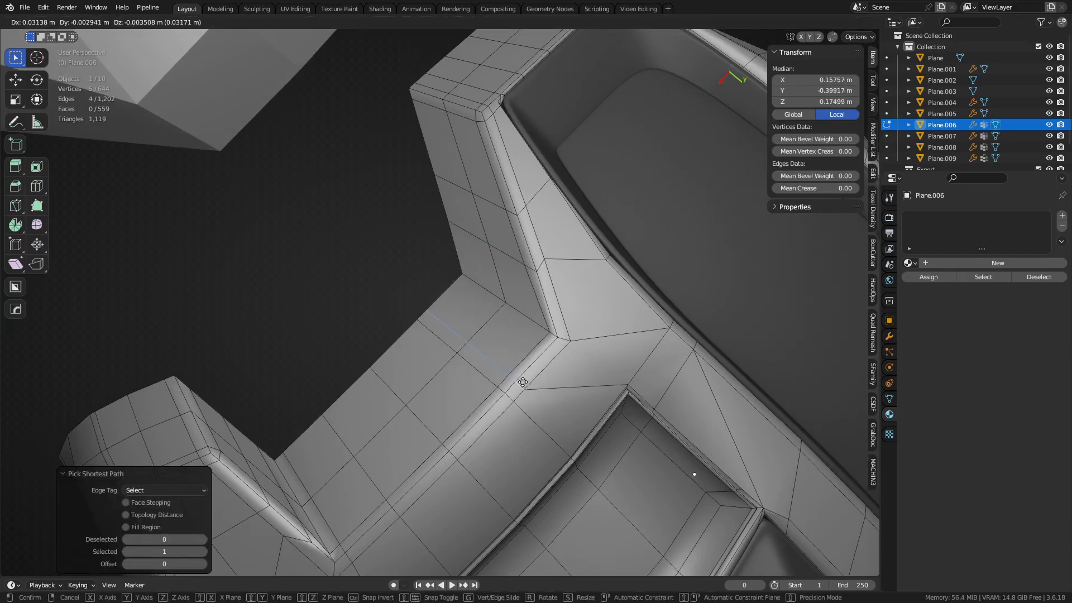
left_click(519, 374)
key("ctrl+z")
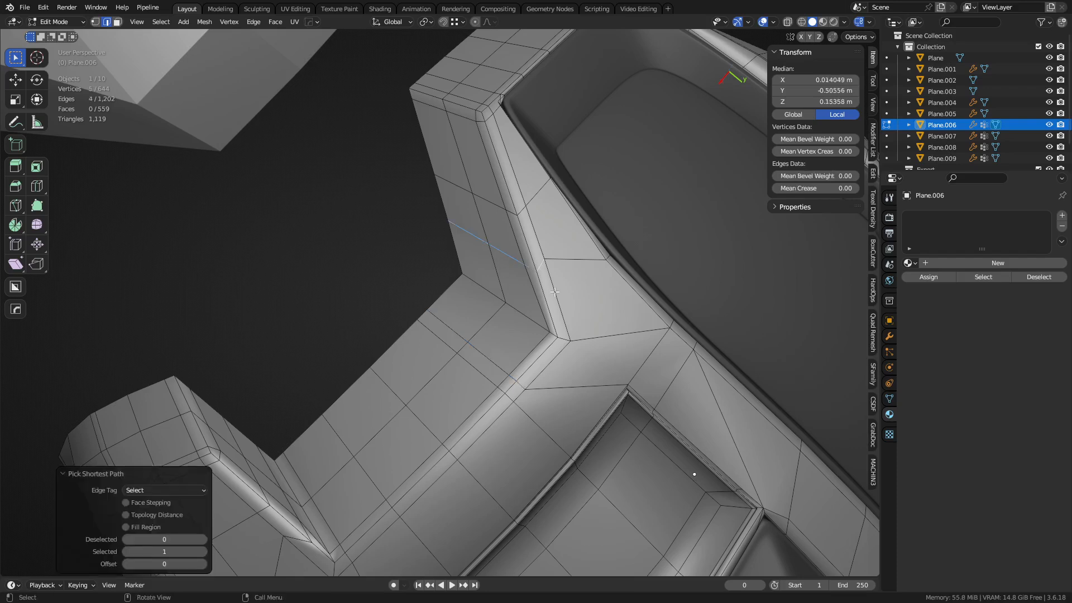
key("g")
key("g")
left_click(527, 323)
Step: Reselect the edge path across the notch floor and slide it slightly farther away from the same corner
left_click(449, 347)
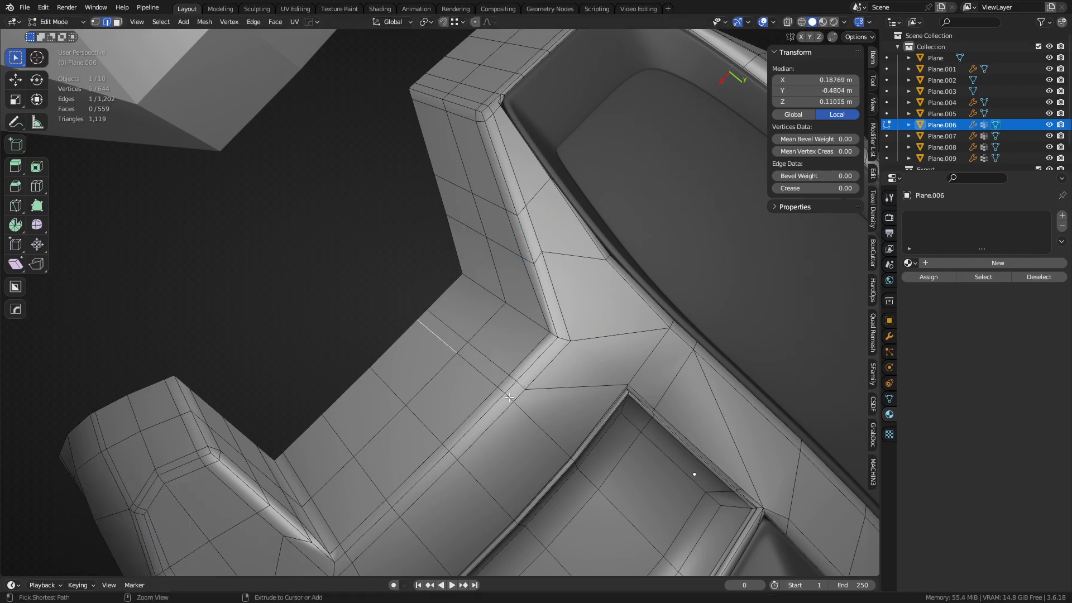
left_click(509, 397, "ctrl")
key("g")
key("g")
left_click(492, 416)
Step: At the notch's opposite corner, slide the floor edge path away from the corner by a factor of 0.449
middle_click_drag(489, 415, 359, 339)
key("1")
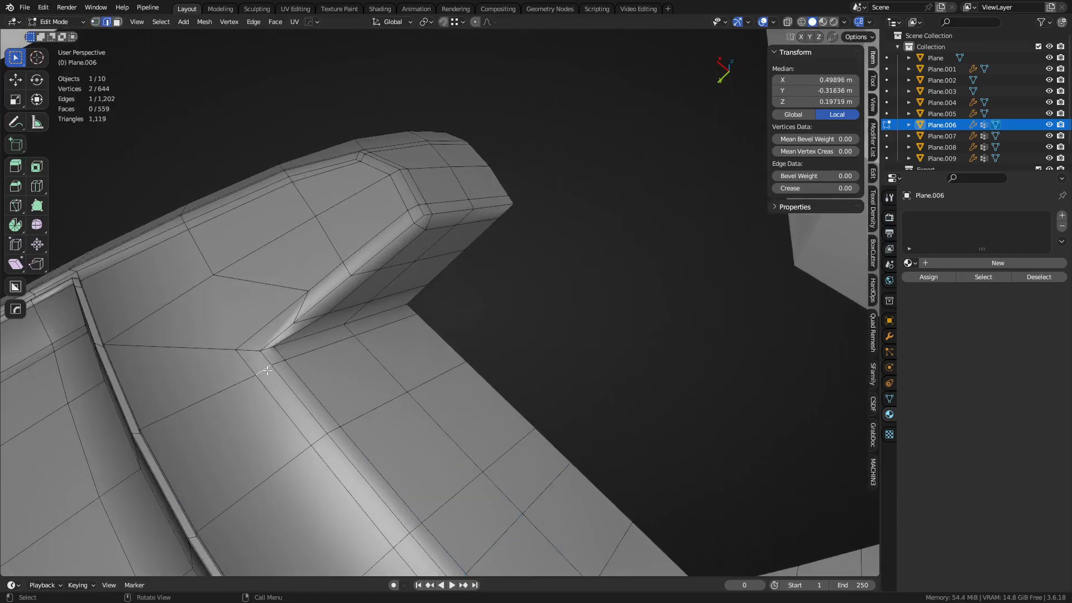
left_click(390, 328, "ctrl")
key("g")
key("g")
left_click(442, 348)
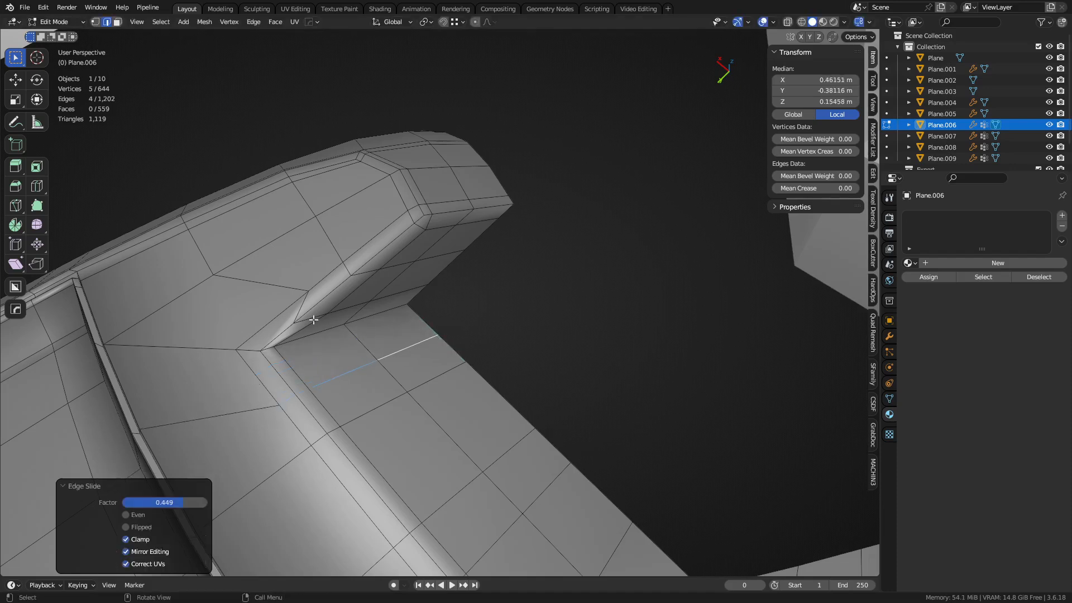
Step: Slide the opposite notch wall's edge path away from the corner by about 0.35 and check the smoothed shape
left_click(316, 320)
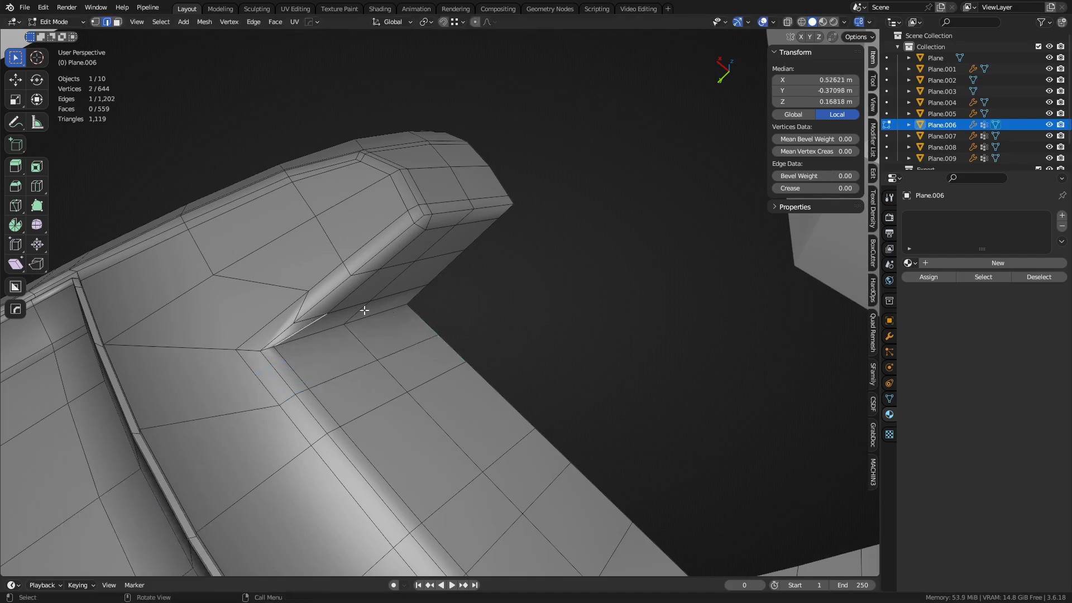
left_click(424, 286, "ctrl")
middle_click(418, 310)
right_click(421, 310)
key("g")
key("g")
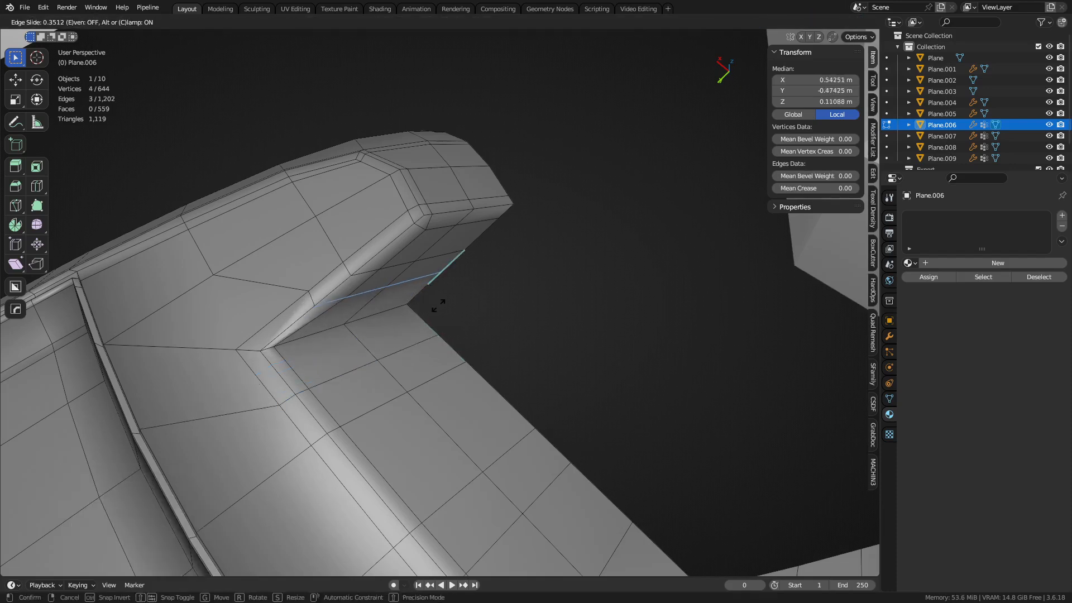
left_click(440, 303)
key("Tab")
left_click(420, 314)
middle_click_drag(420, 315, 491, 341)
left_click(407, 312)
Step: Select the recess faces in the body's side wall, grow the selection and outset it with a 0.02364 m thickness
key("Tab")
left_click(287, 325)
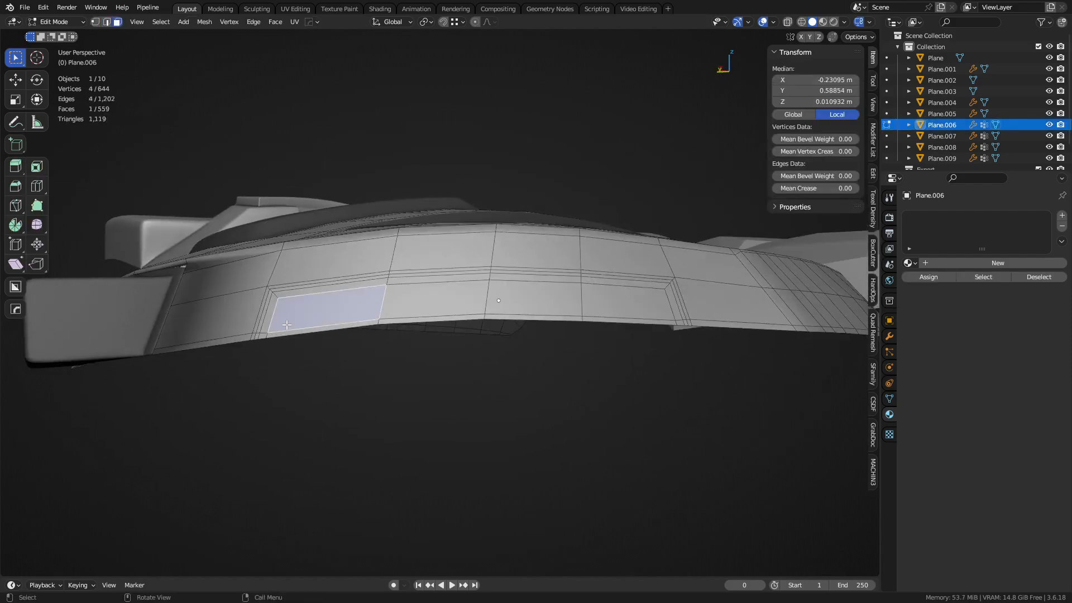
left_click(655, 321, "ctrl")
key("ctrl+KP_Add")
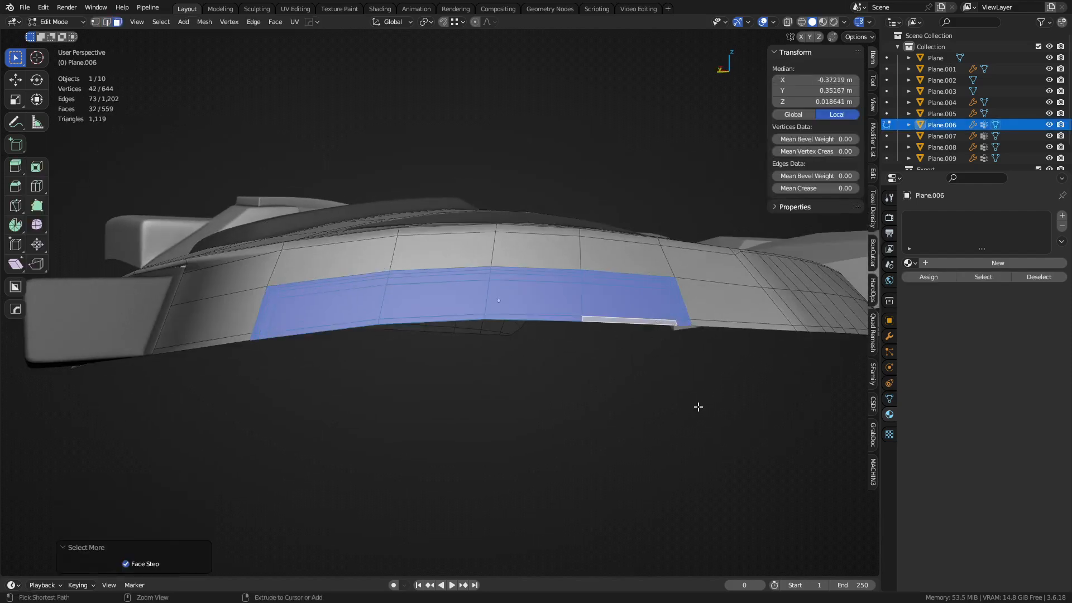
key("i")
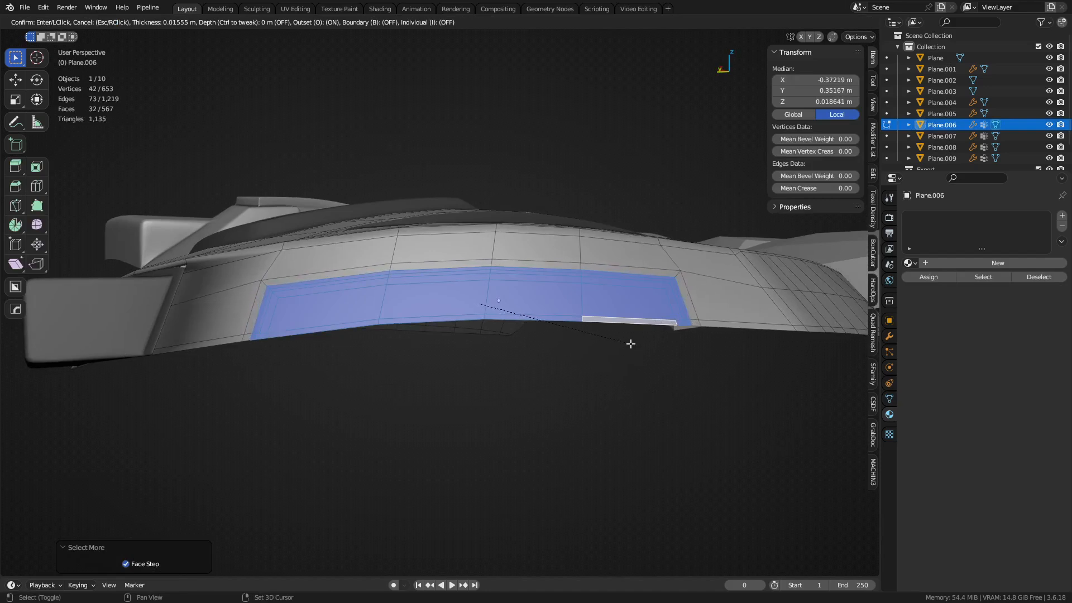
left_click(582, 356)
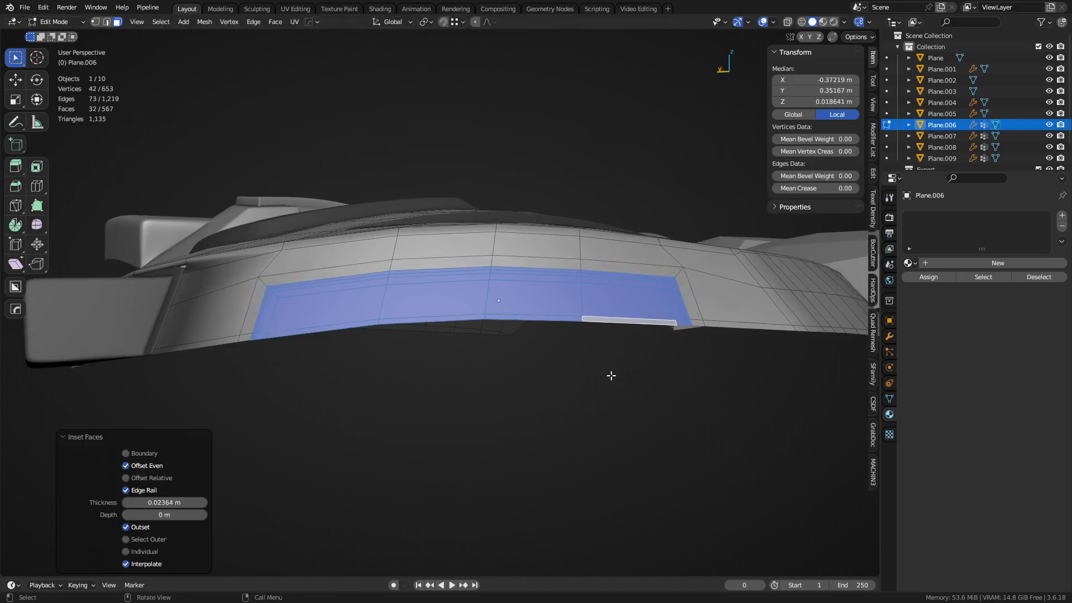
Step: Grow the recess selection to include the new border faces and separate it from the body into its own object
key("ctrl+KP_Add")
middle_click_drag(610, 372, 617, 343)
key("p")
left_click(616, 342)
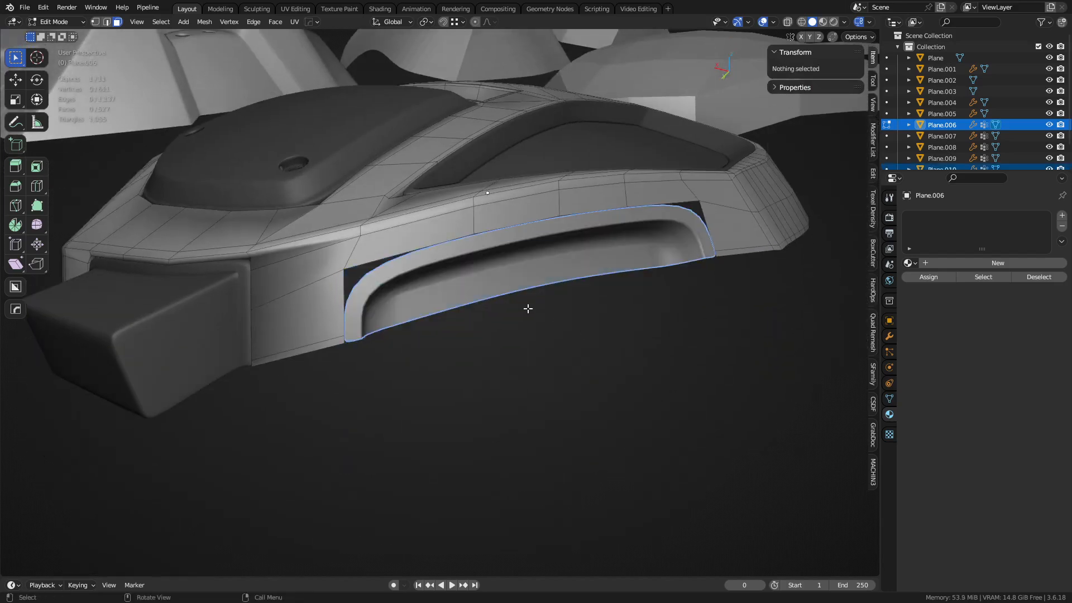
left_click(417, 307)
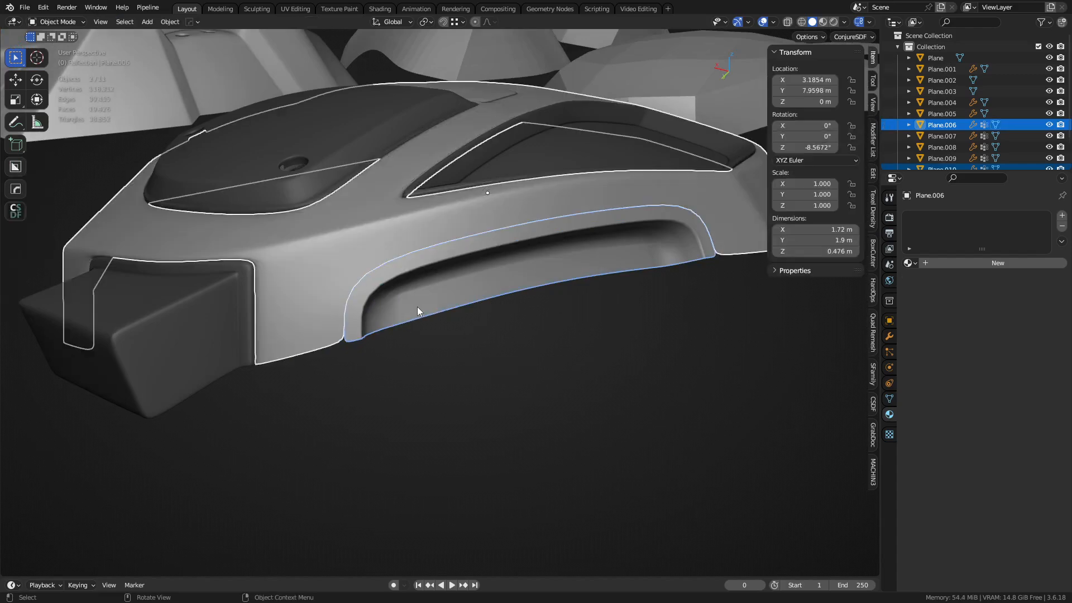
Step: Edit the separated recess piece and extrude its outer edge loop inward, about 0.028 m in X and -0.025 m in Y
left_click(417, 307)
key("Tab")
left_click(491, 310)
key("2")
left_click(446, 243, "alt")
middle_click_drag(499, 310, 647, 414)
key("e")
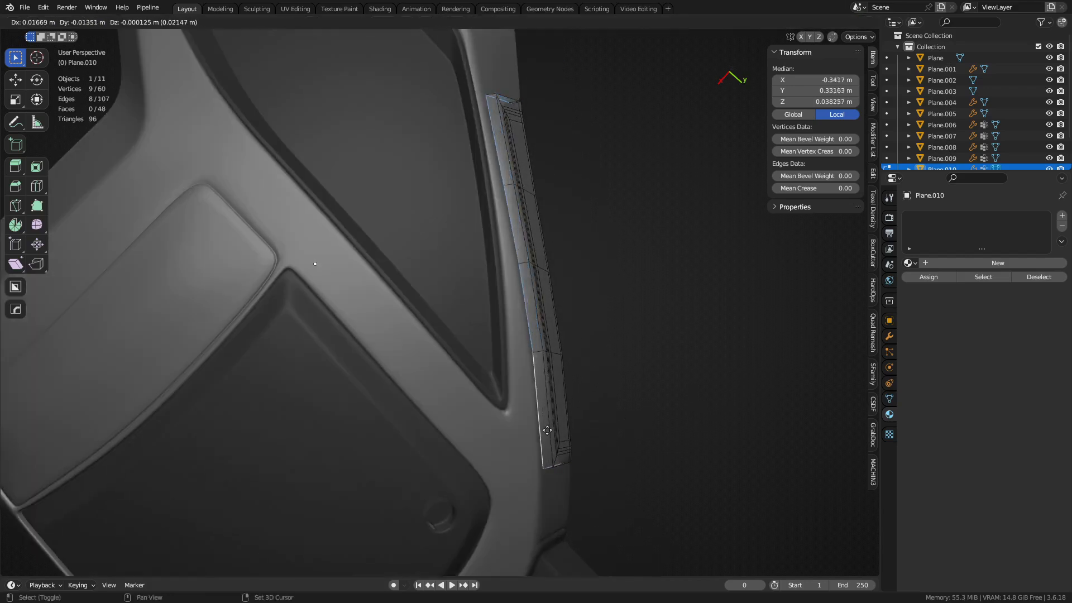
left_click(478, 432)
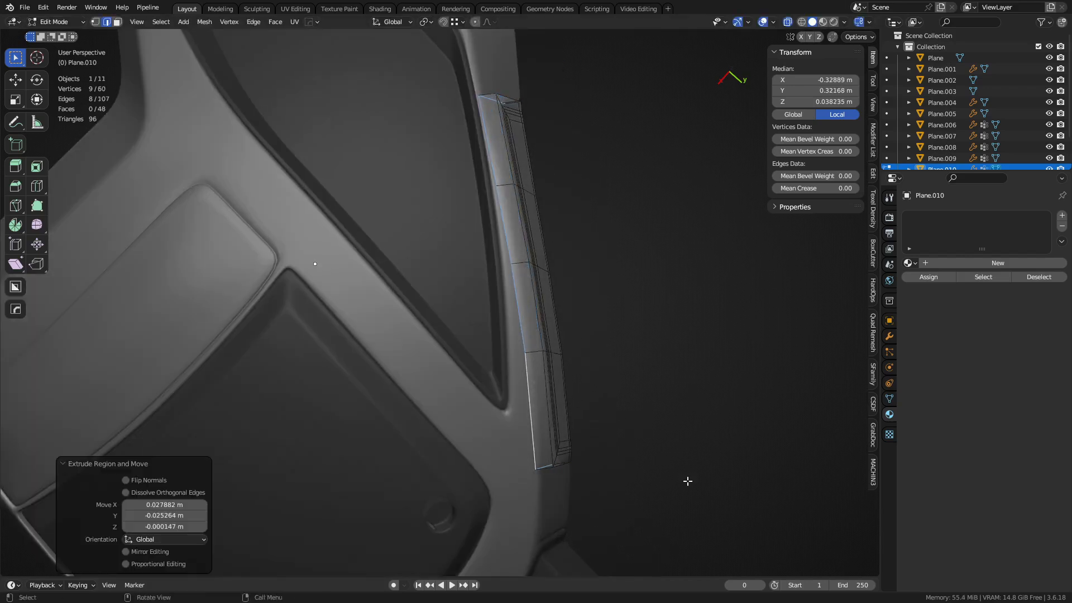
Step: Try to extrude the body's matching opening edge loop inward, about 0.030 m in X and -0.033 m in Y
middle_click_drag(589, 509, 591, 432, "shift")
key("Tab")
left_click(500, 452)
key("Tab")
left_click(525, 455)
left_click(408, 360)
left_click(407, 356, "alt")
key("a")
key("a")
left_click(409, 357, "alt")
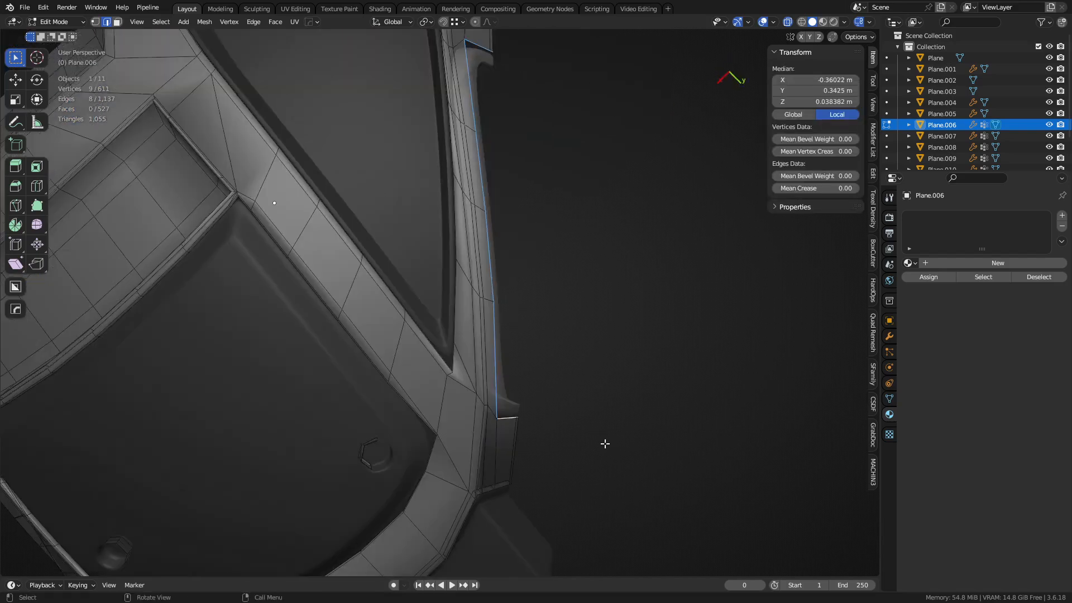
key("e")
left_click(402, 435)
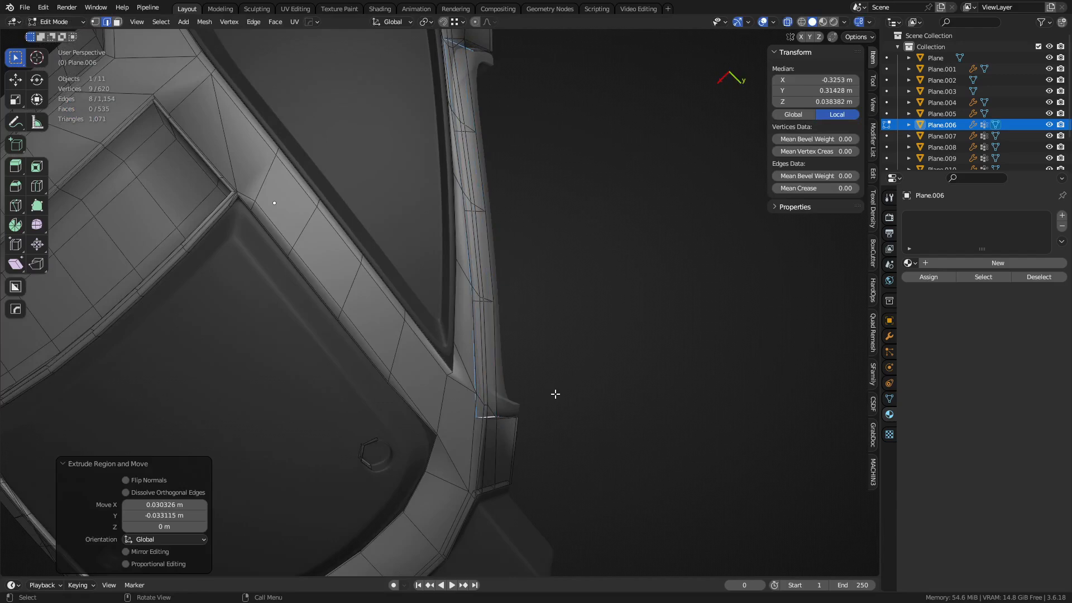
key("ctrl+z")
Step: Isolate the separated recess piece in local view and open its mesh for editing
middle_click_drag(644, 431, 512, 376)
key("Tab")
left_click(404, 334)
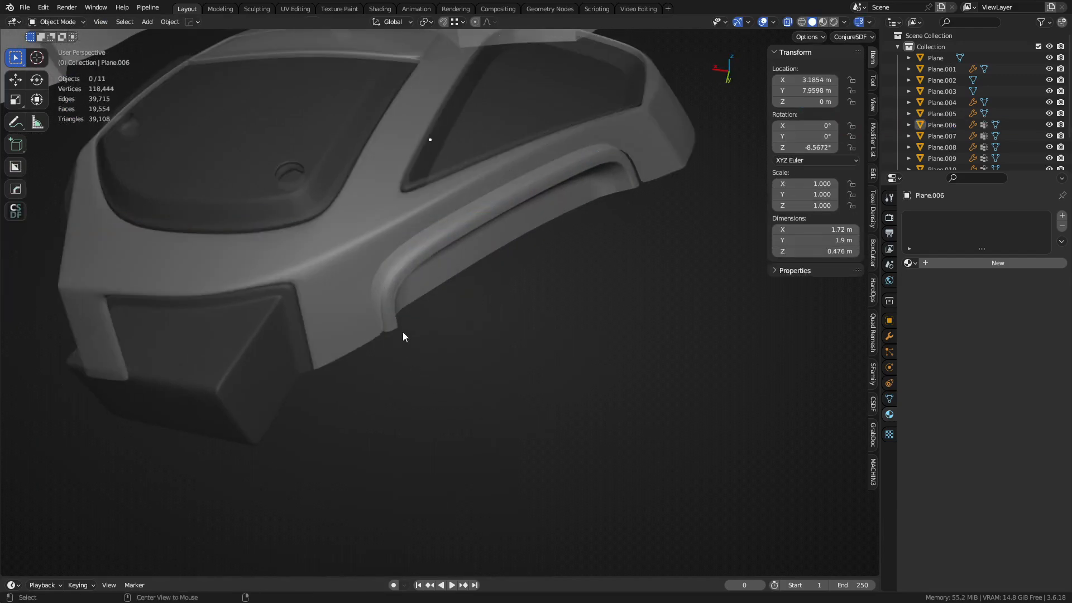
left_click(402, 291)
key("KP_Divide")
key("Tab")
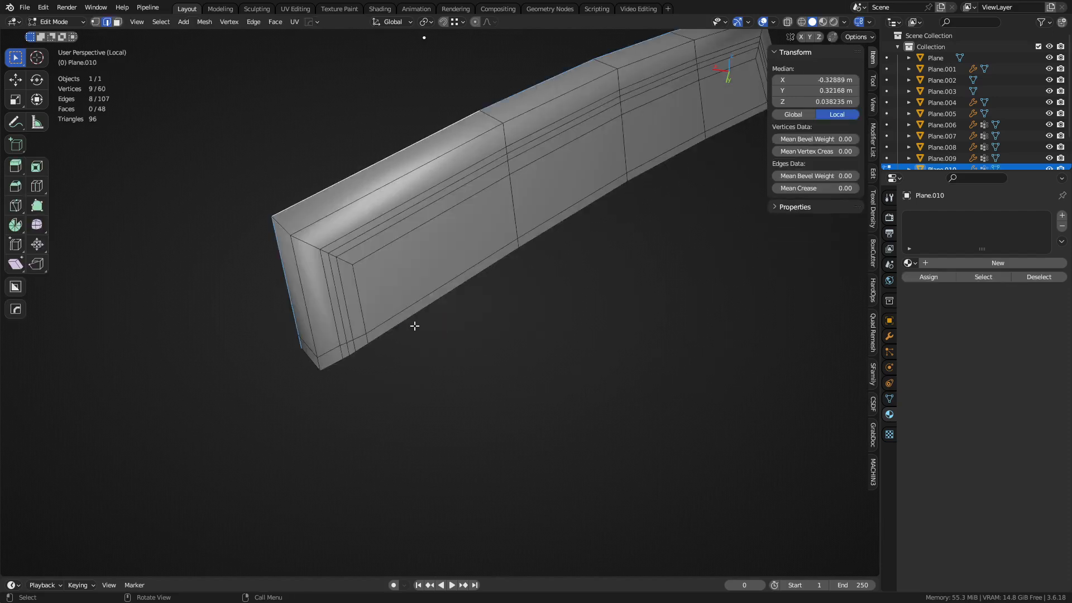
Step: Select the recess piece's extruded rim faces, duplicate them in place and separate the copy into its own object
middle_click_drag(414, 321, 481, 357)
left_click(430, 235, "alt")
middle_click_drag(481, 356, 550, 319)
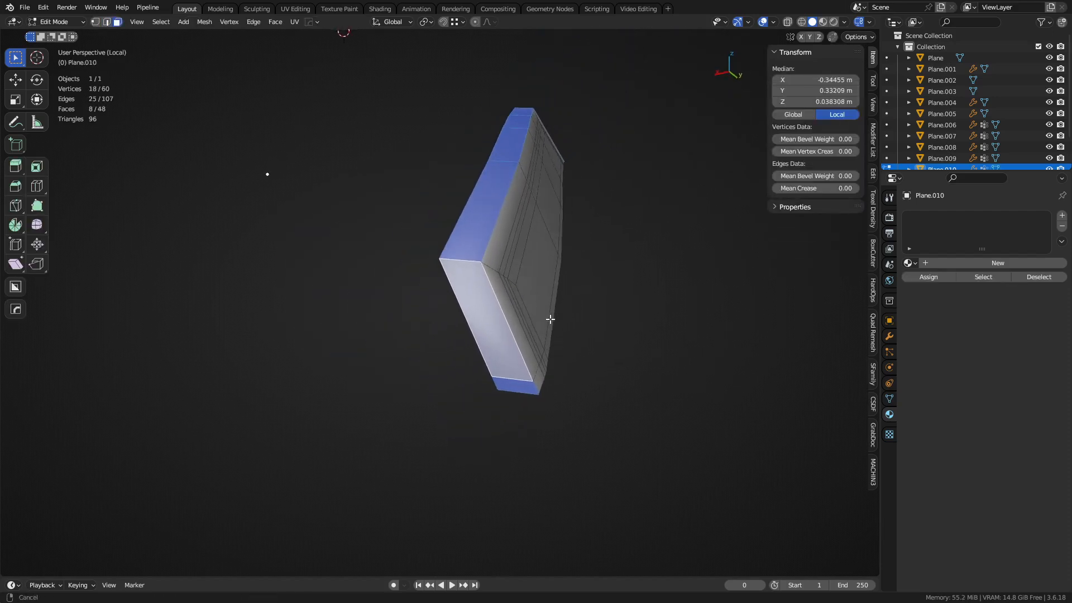
key("shift+d")
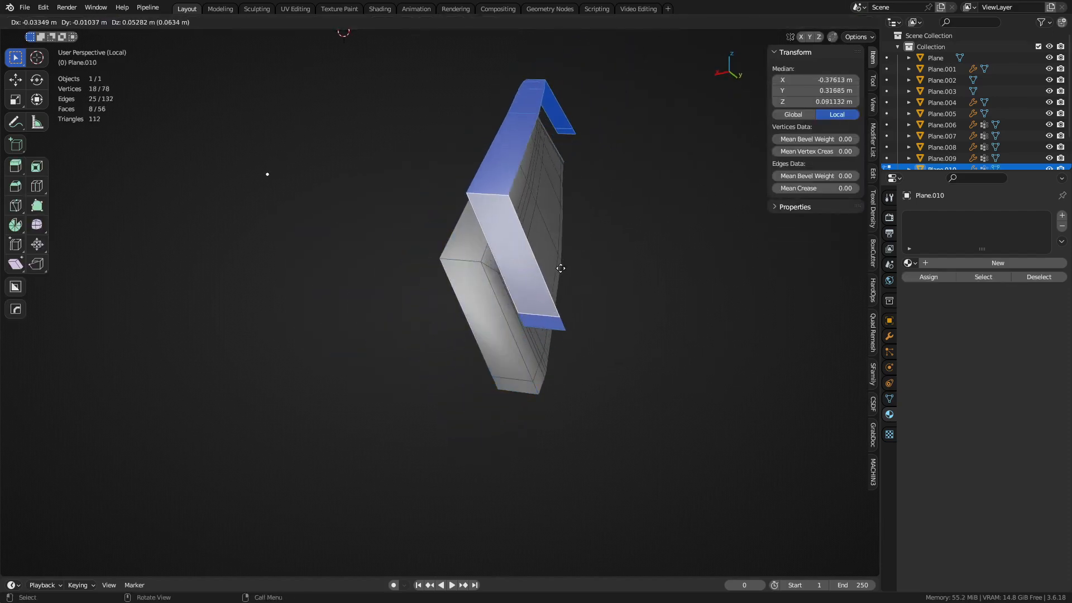
right_click(560, 266)
key("p")
left_click(561, 270)
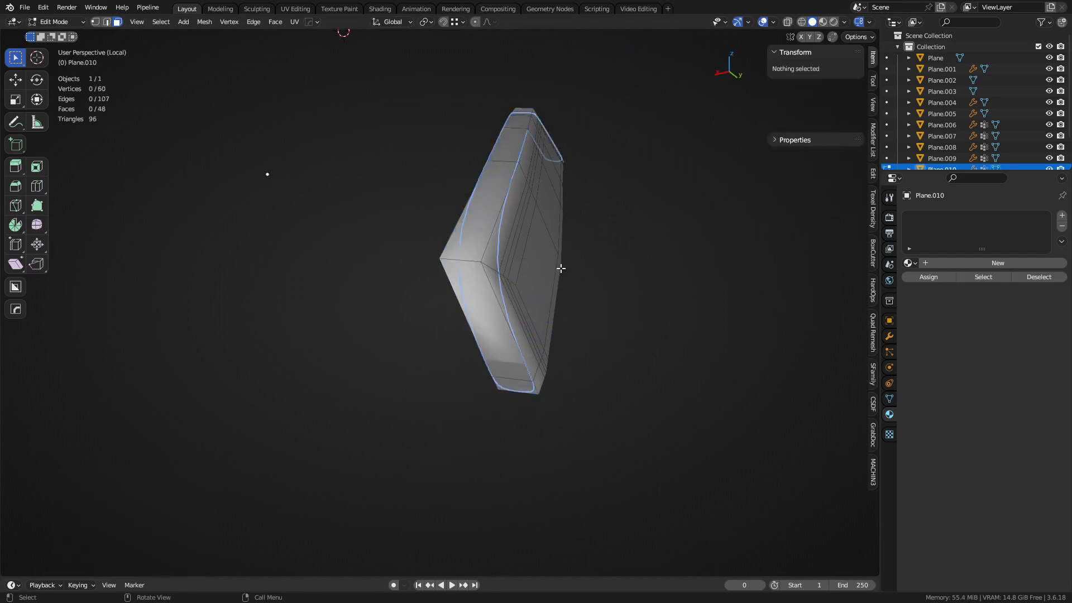
Step: Return to the full scene and join the duplicated rim strip into the panel body
key("Tab")
left_click(487, 270)
left_click(487, 272)
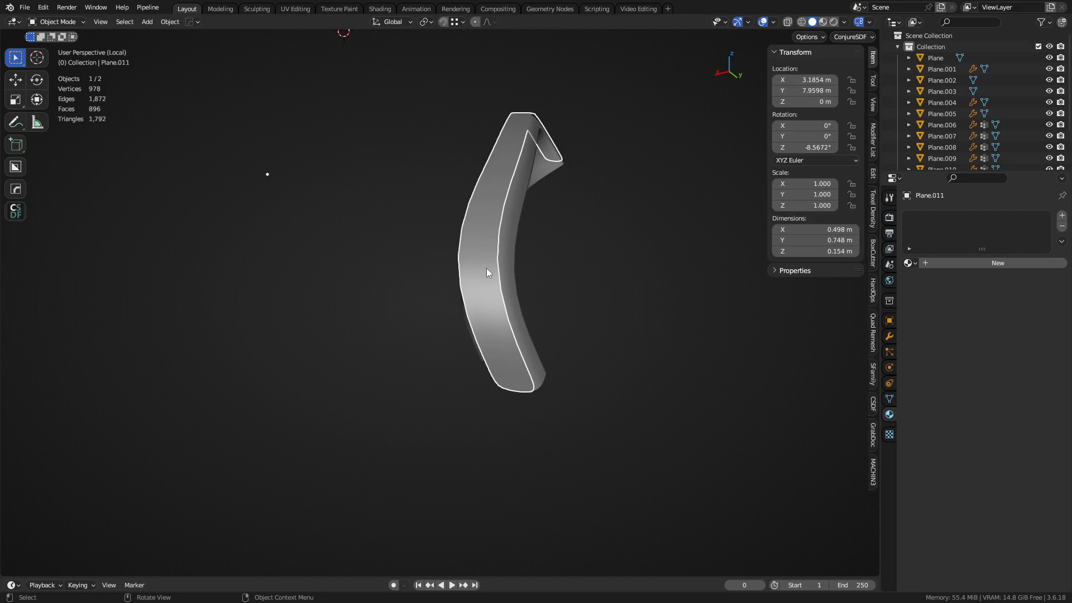
key("KP_Divide")
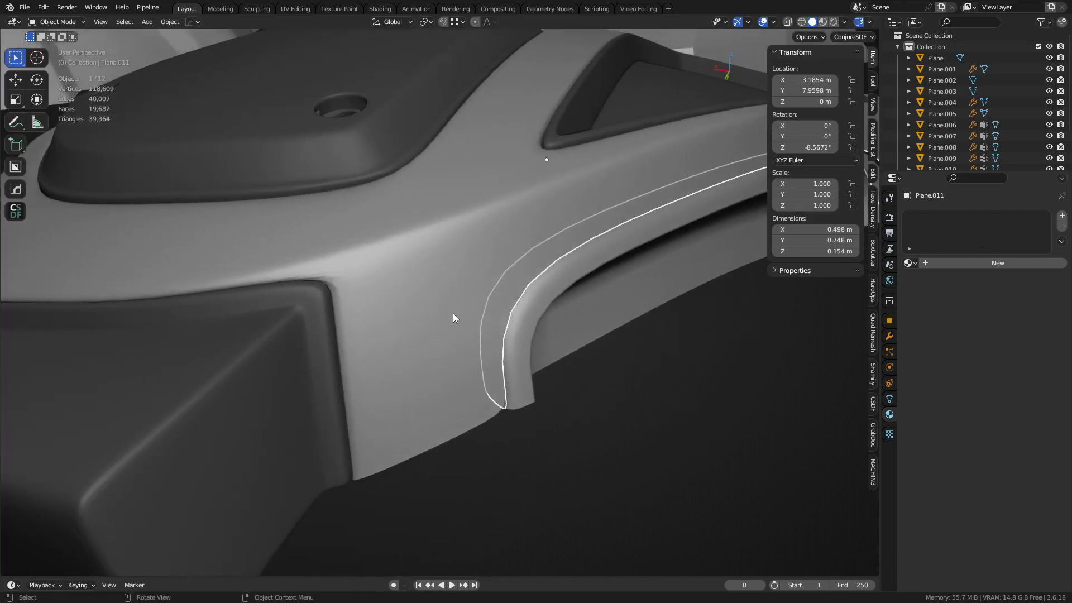
left_click(454, 314)
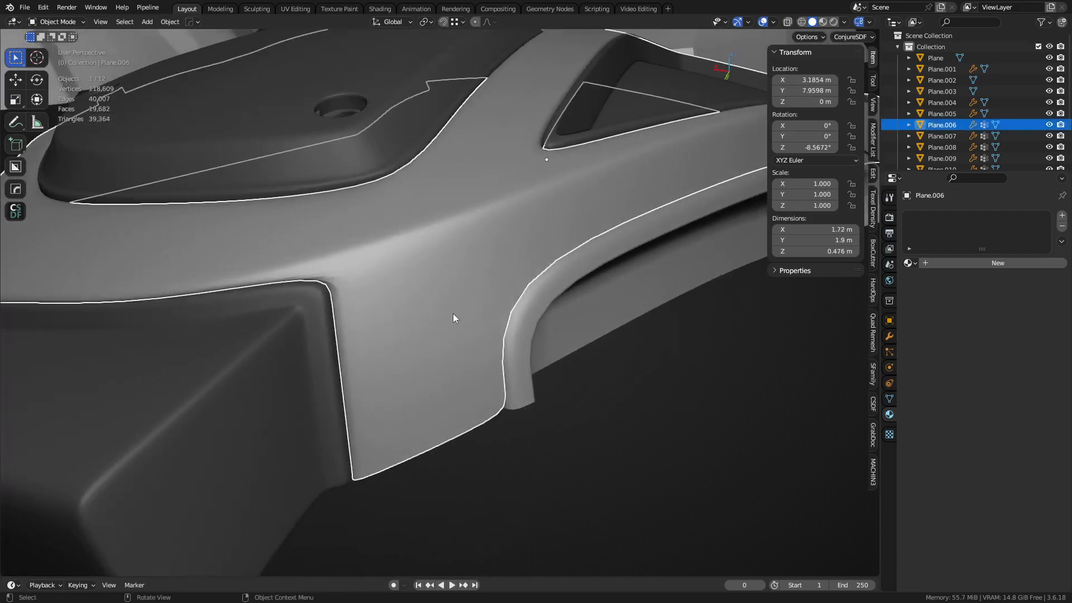
left_click(505, 313, "shift")
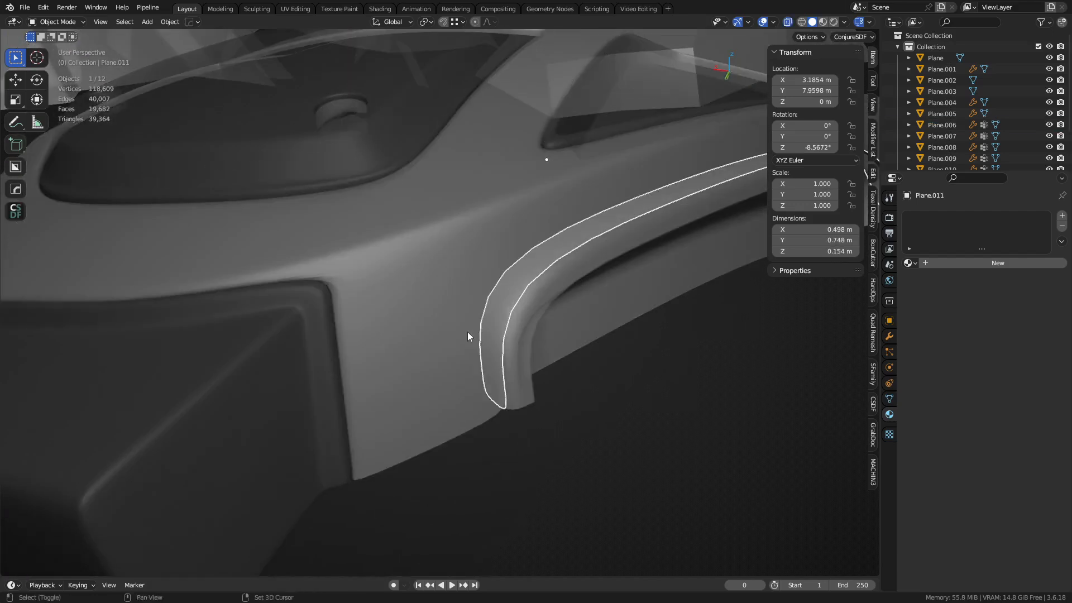
key("ctrl+j")
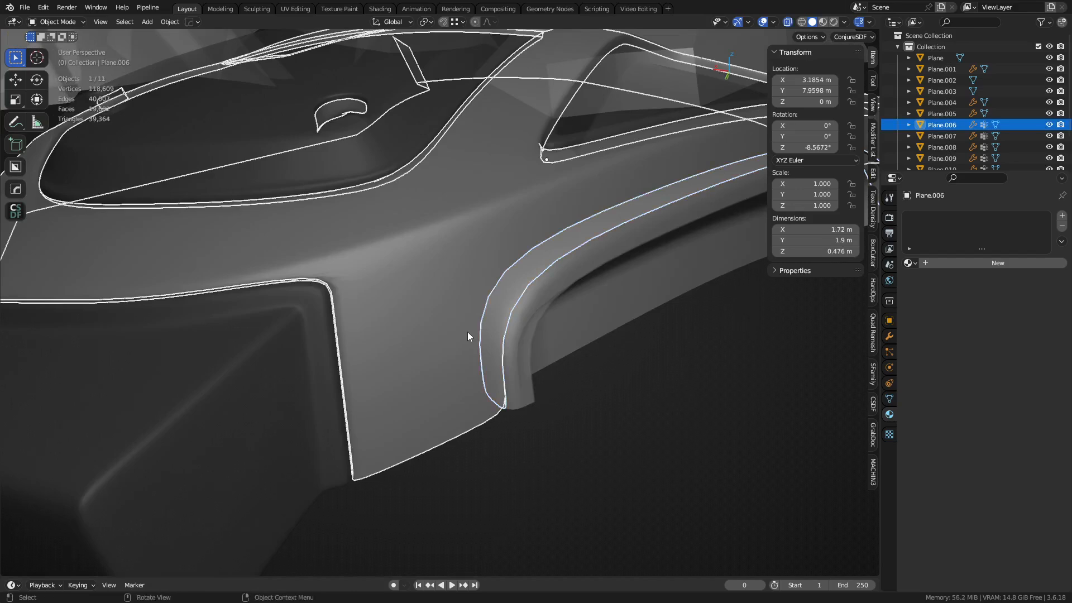
Step: Isolate the panel body, select the joined rim strip's face loop and correct the direction of its normals
key("KP_Divide")
middle_click_drag(475, 335, 479, 322)
key("Tab")
mouse_move(349, 259)
middle_mouse_down()
mouse_move(313, 239)
mouse_move(419, 313)
mouse_move(351, 262)
middle_mouse_up()
left_click(333, 246)
left_click(345, 203, "alt")
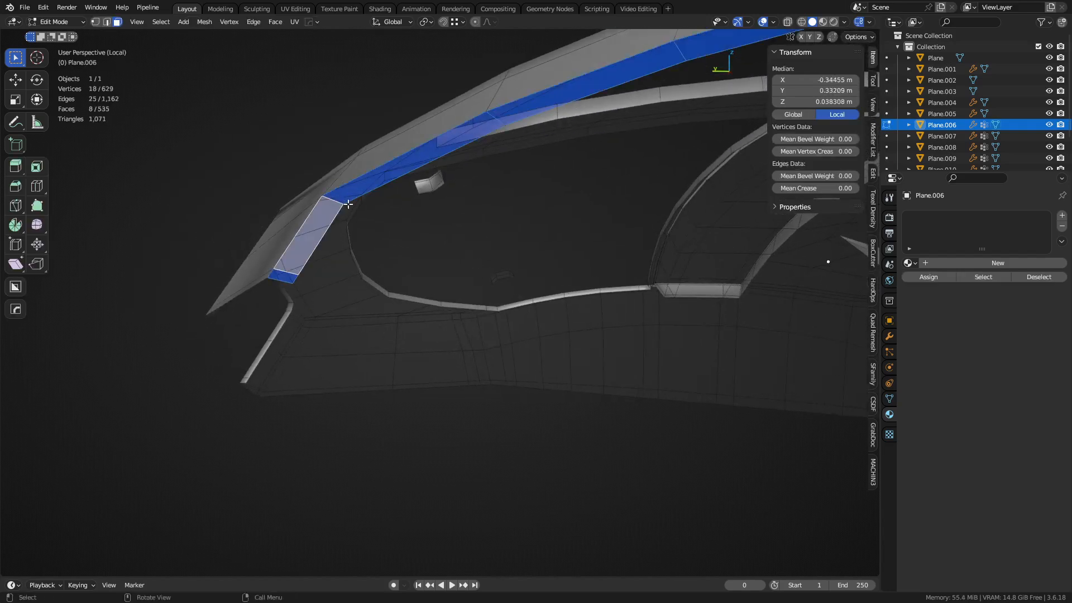
left_click(843, 22)
key("alt+n")
left_click(483, 303)
Step: Select the whole body mesh and merge its overlapping vertices by distance at 0.00001 m
middle_click_drag(482, 304, 495, 354)
key("ctrl+Tab")
left_click(472, 360)
key("Tab")
key("a")
key("m")
left_click(494, 354)
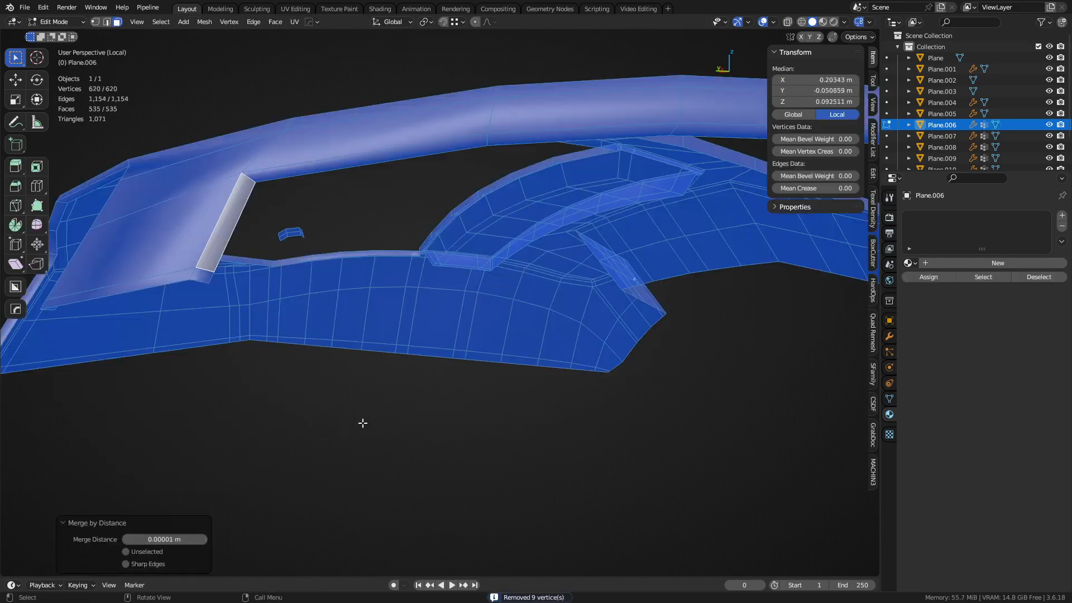
key("ctrl+Tab")
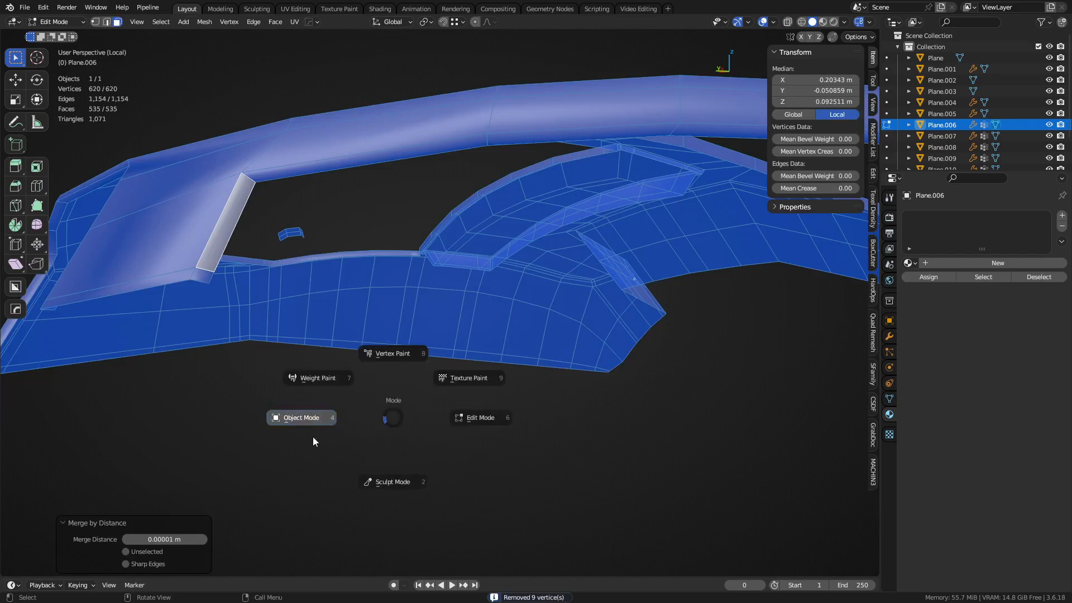
Step: Leave mesh editing of the isolated panel body, return to the full scene and clear the selection
left_click(311, 437)
key("KP_Divide")
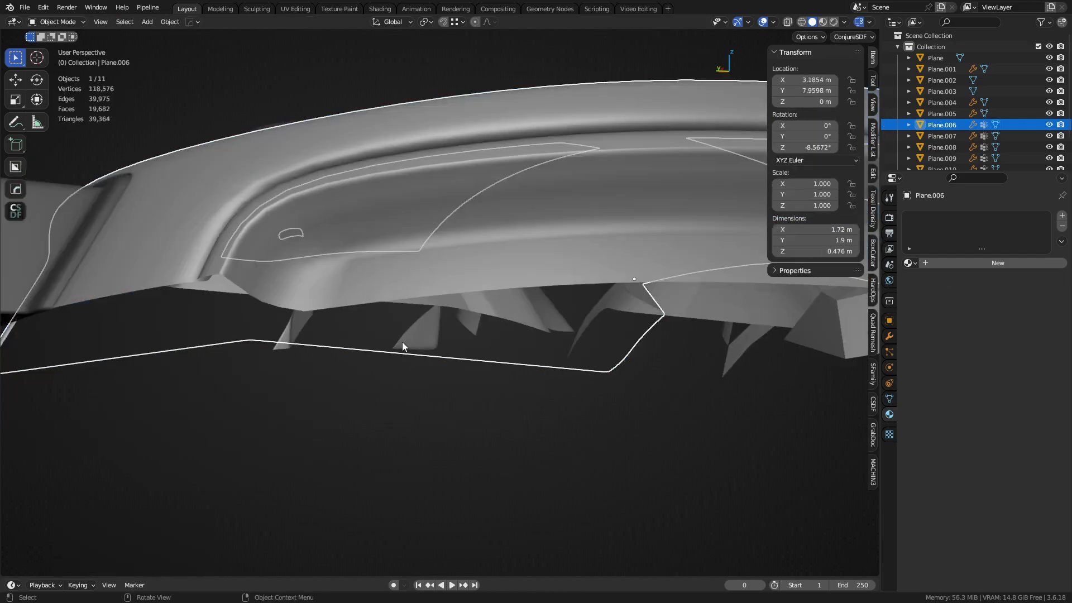
middle_click_drag(402, 341, 444, 388)
key("a")
key("a")
Step: Bevel the outer edge loop of the recess piece at the body's lower edge with 2 segments and a width of about 0.008 m
left_click(407, 431)
middle_click_drag(407, 430, 530, 380)
key("ctrl+Tab")
left_click(502, 369)
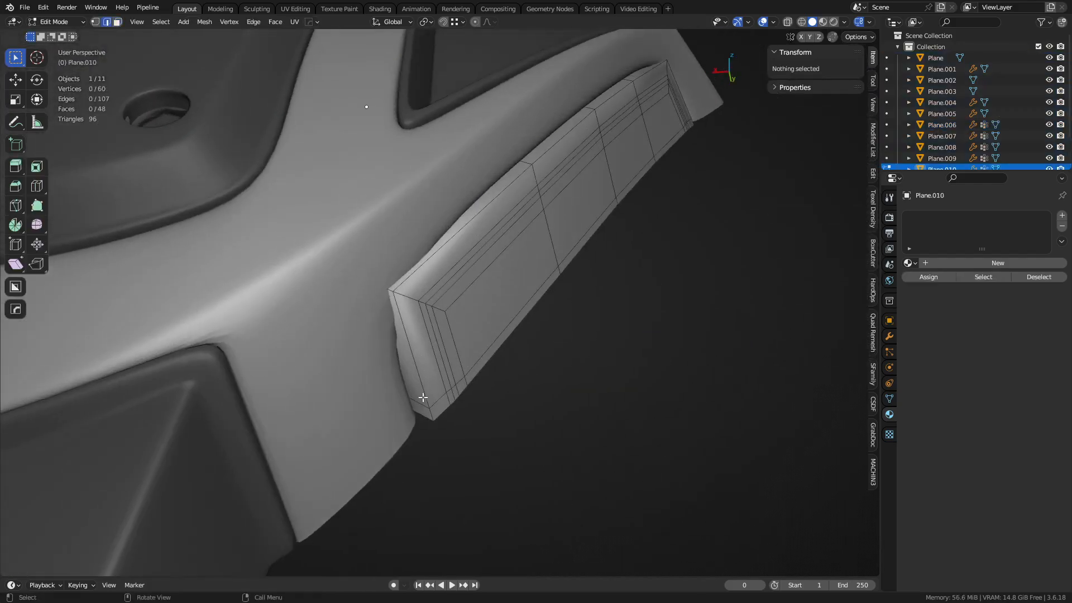
left_click(415, 378, "alt")
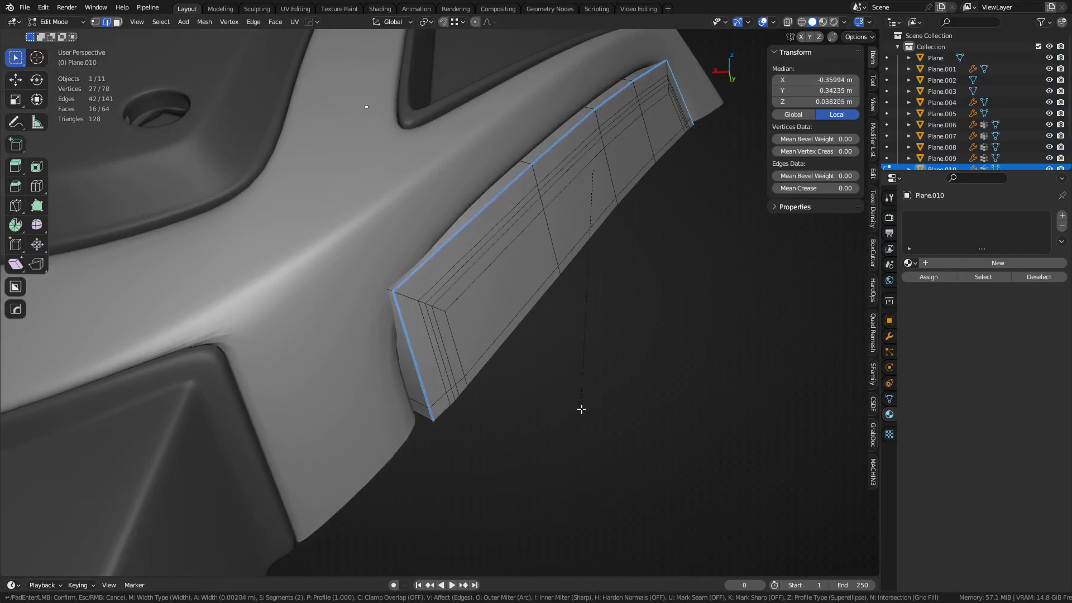
scroll(631, 448, "down", 1)
scroll(634, 450, "up", 1)
left_click(633, 450)
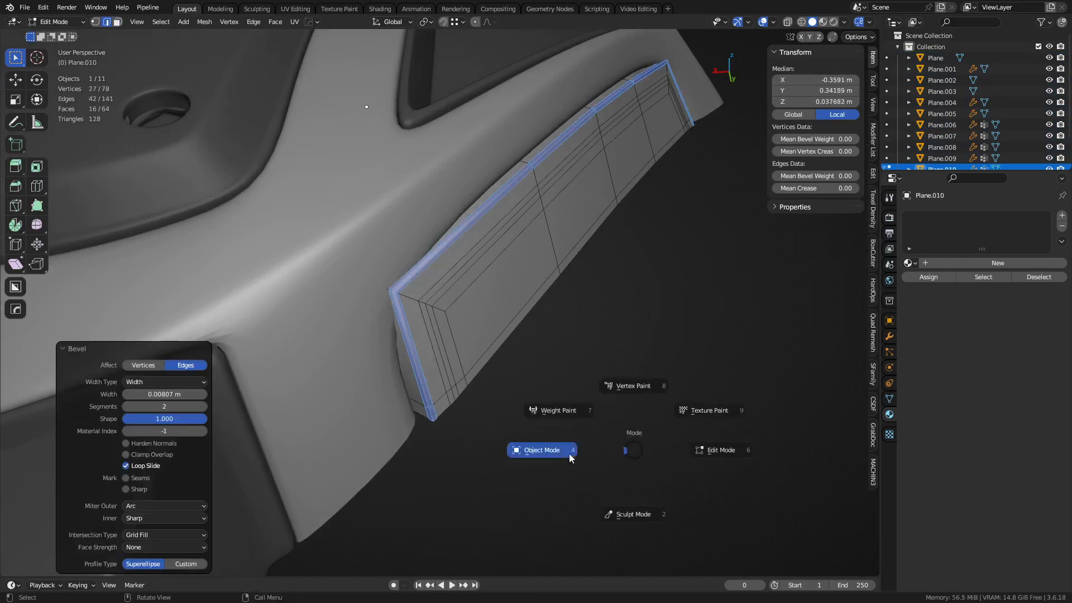
left_click(569, 458)
Step: Open the panel body's mesh in see-through view and select the edge run bordering the recess piece from end to end
left_click(367, 405)
key("Tab")
left_click(450, 358)
middle_click_drag(439, 360, 300, 334)
left_click(211, 227, "alt")
key("alt+z")
middle_click_drag(290, 270, 483, 343)
left_click(400, 268, "ctrl")
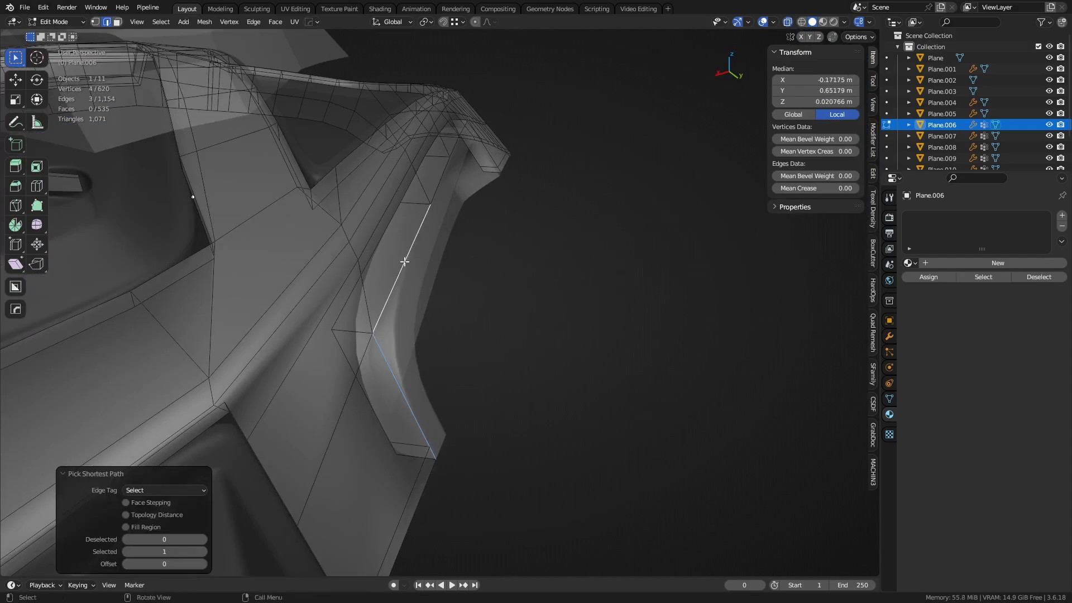
middle_click_drag(400, 268, 489, 364)
left_click(475, 371, "shift")
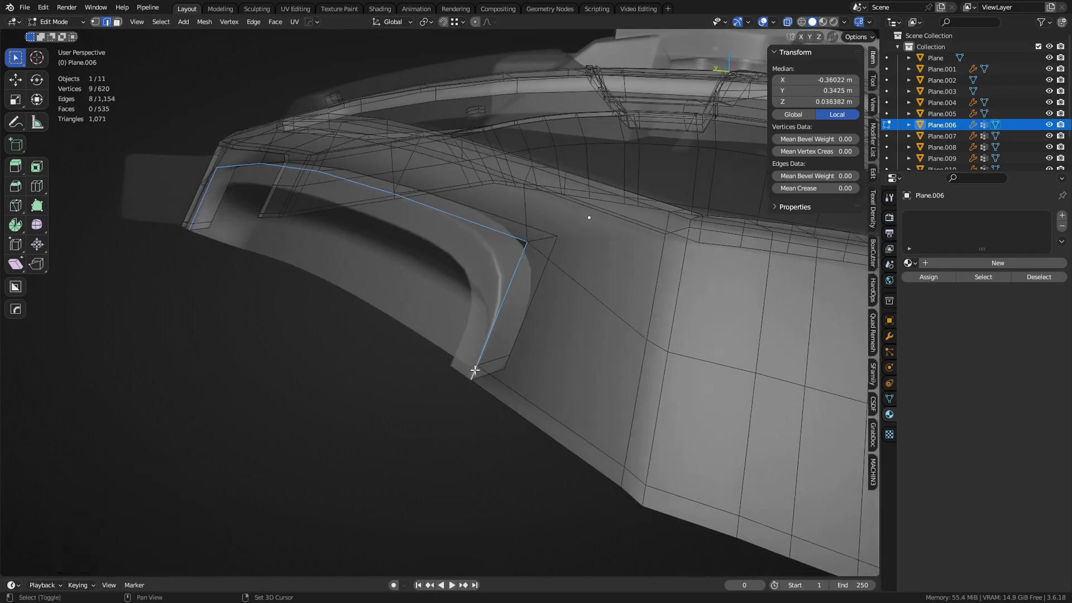
left_click(586, 443)
Step: Set the subdivision level to 2 on the panel body and to 3 on the recess piece
key("Tab")
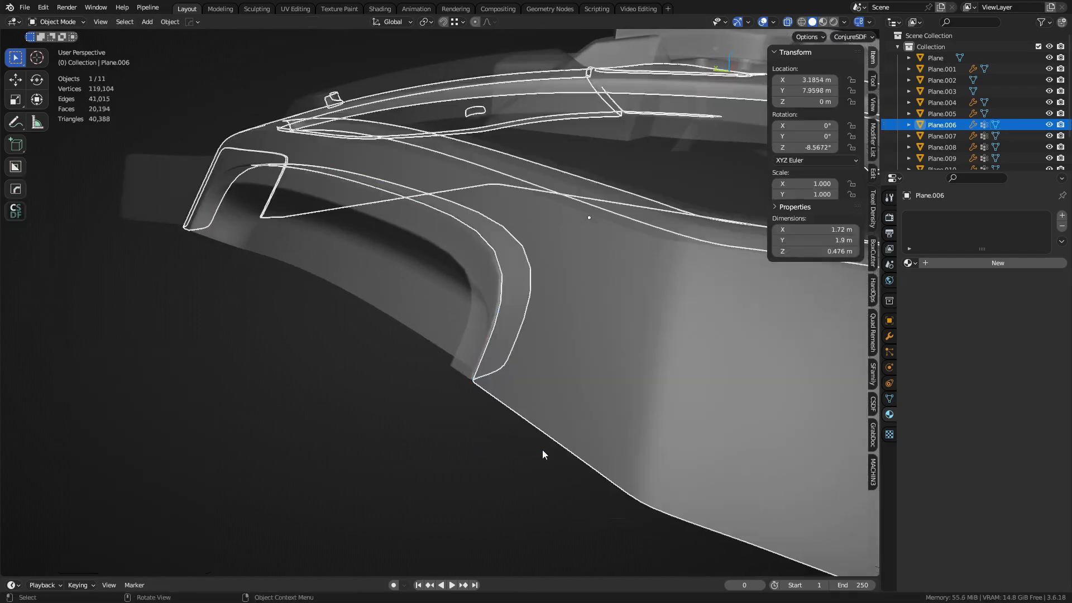
key("ctrl+2")
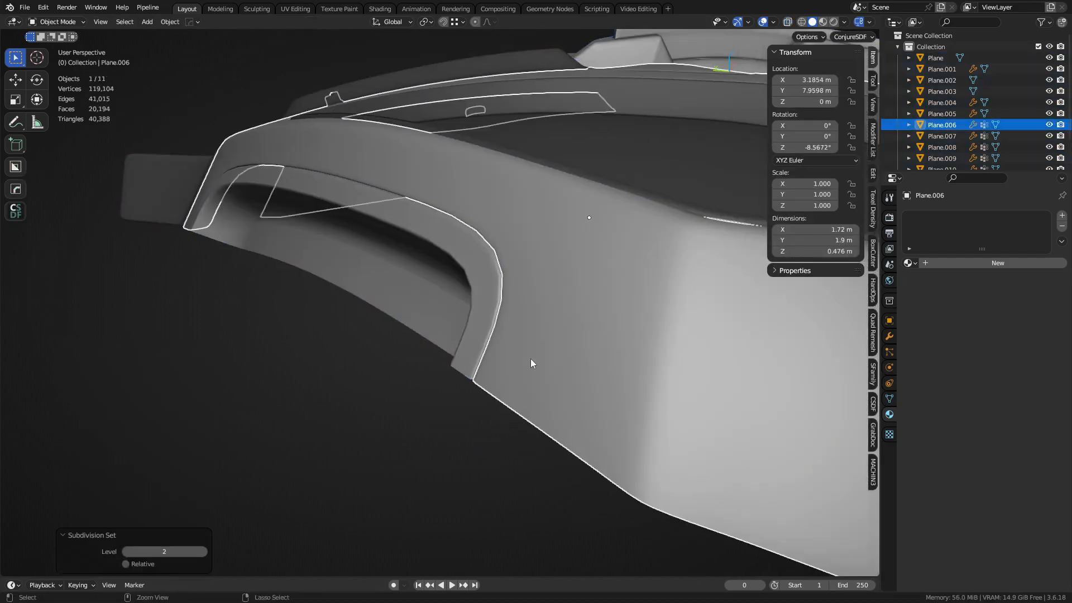
left_click(473, 326)
key("ctrl+3")
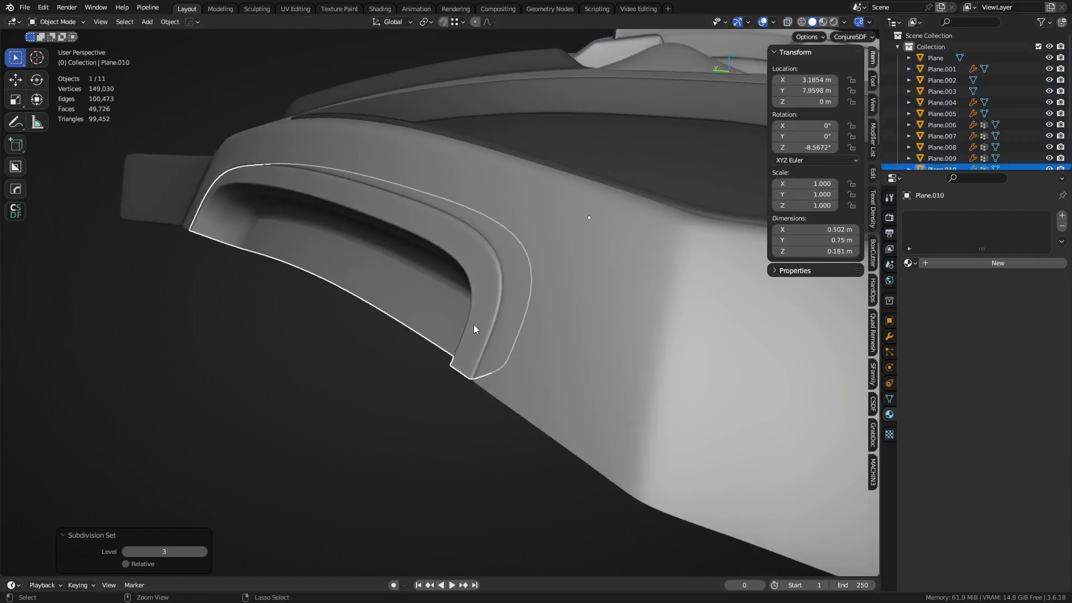
Step: Assign the existing material named Material to the recess piece and clear the selection
scroll(474, 325, "down", 2)
key("a")
key("a")
middle_click_drag(485, 327, 488, 424)
scroll(538, 249, "down", 3)
key("ctrl+Tab")
middle_click_drag(414, 432, 551, 451)
left_click(911, 263)
left_click(927, 280)
key("a")
key("a")
scroll(593, 352, "down", 2)
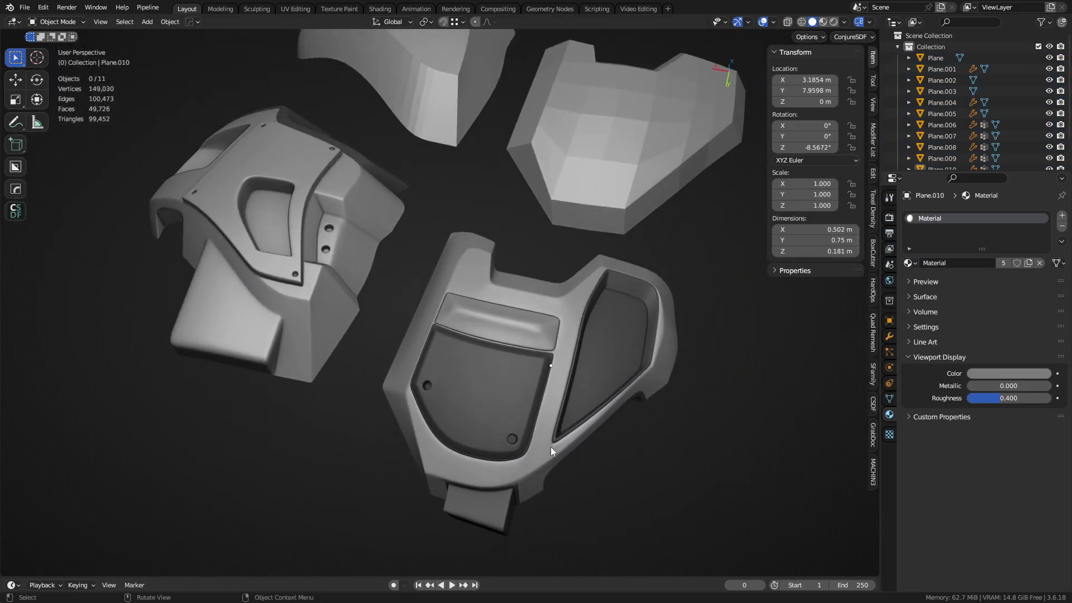